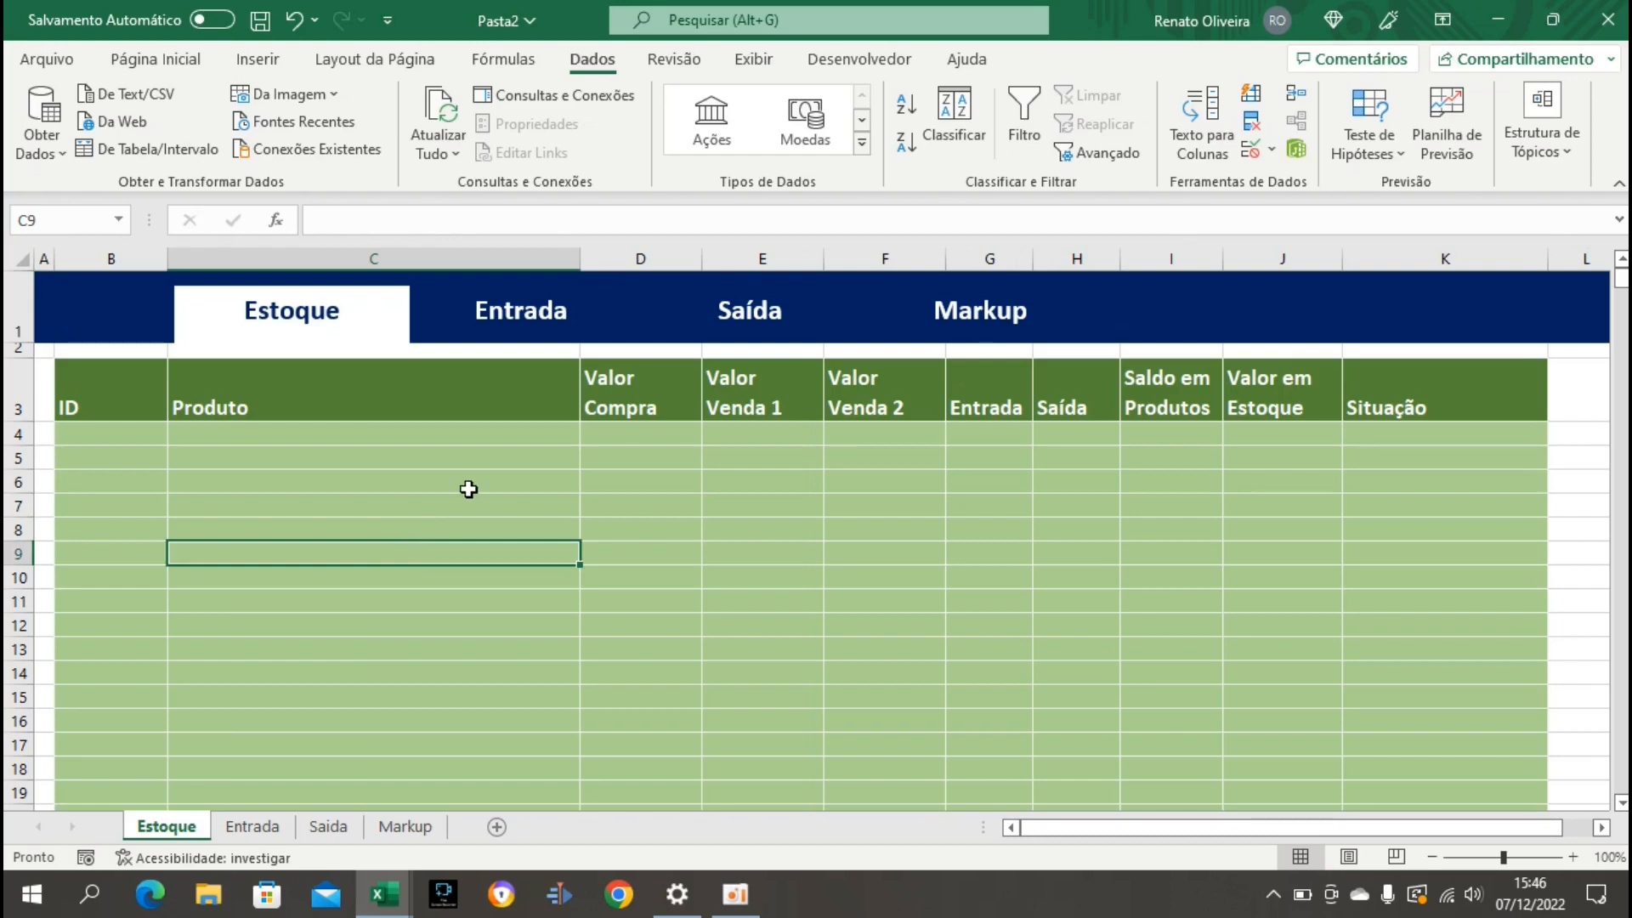
Look through the Entrada, Saída and Markup sheets using the header navigation links, finishing on the Estoque sheet.
{"action": "left_click", "coordinate": [534, 318]}
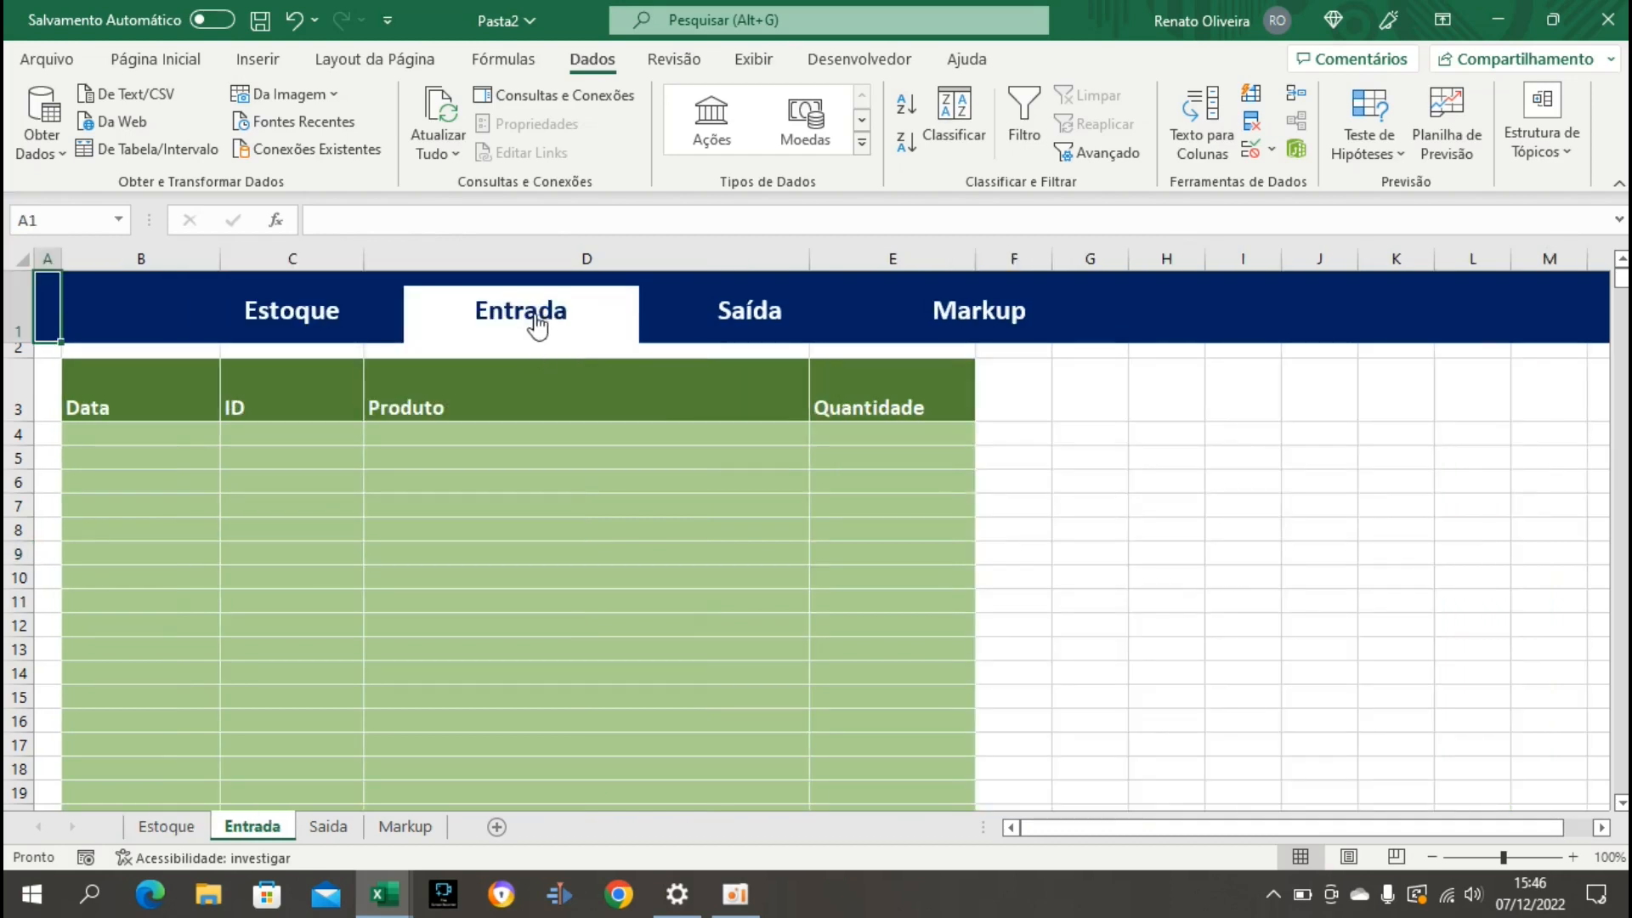
{"action": "left_click", "coordinate": [328, 319]}
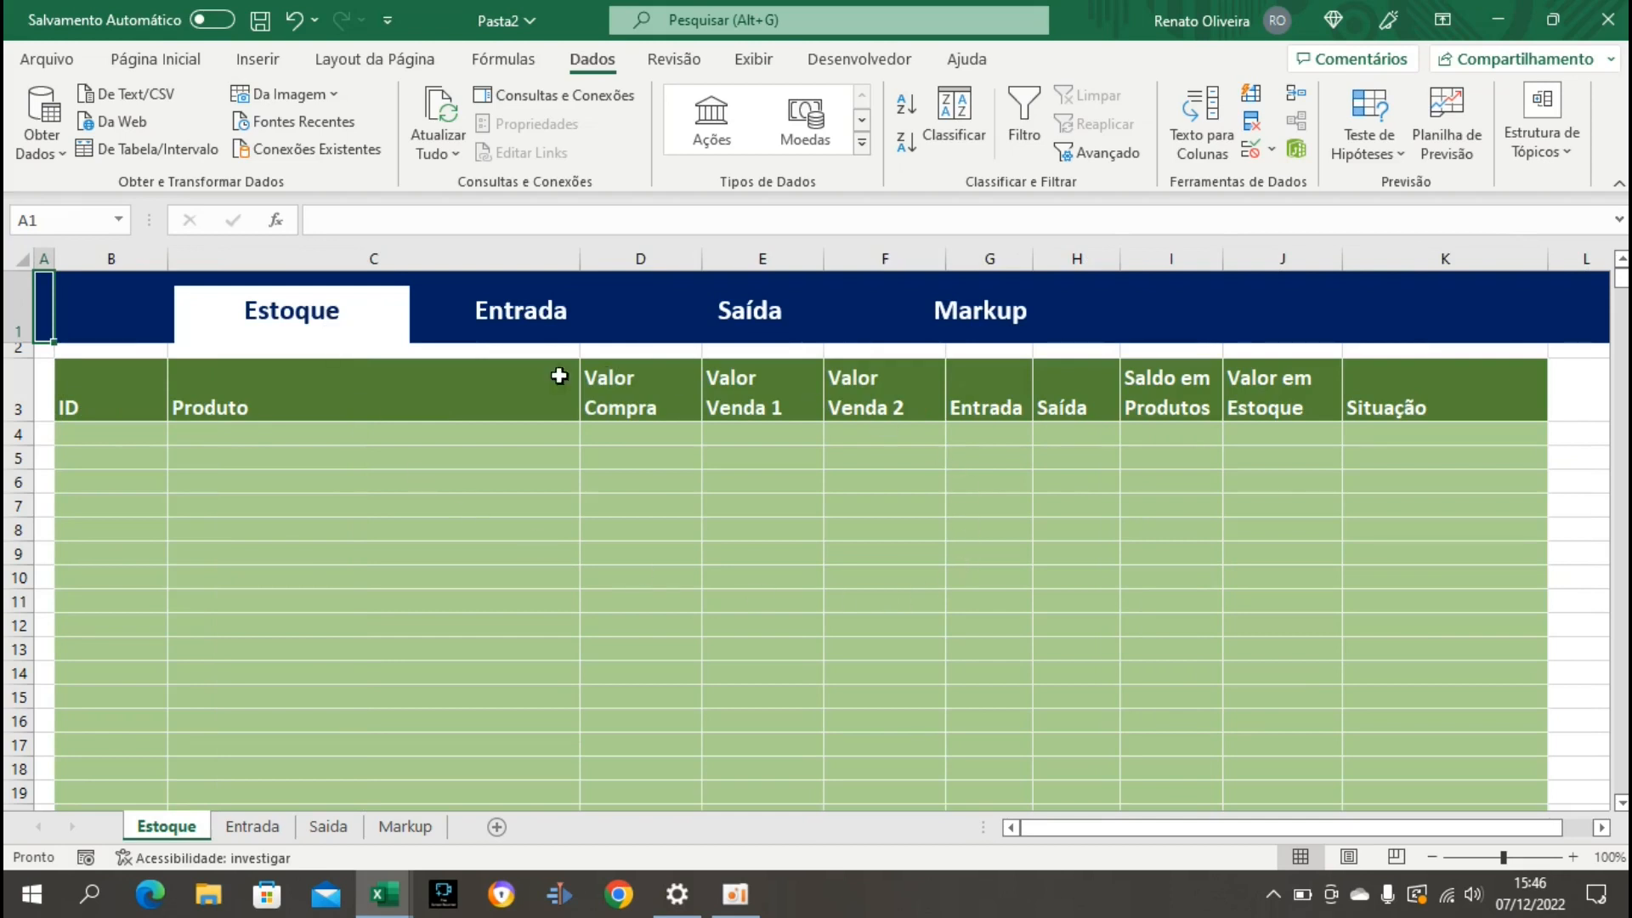
{"action": "left_click", "coordinate": [556, 333]}
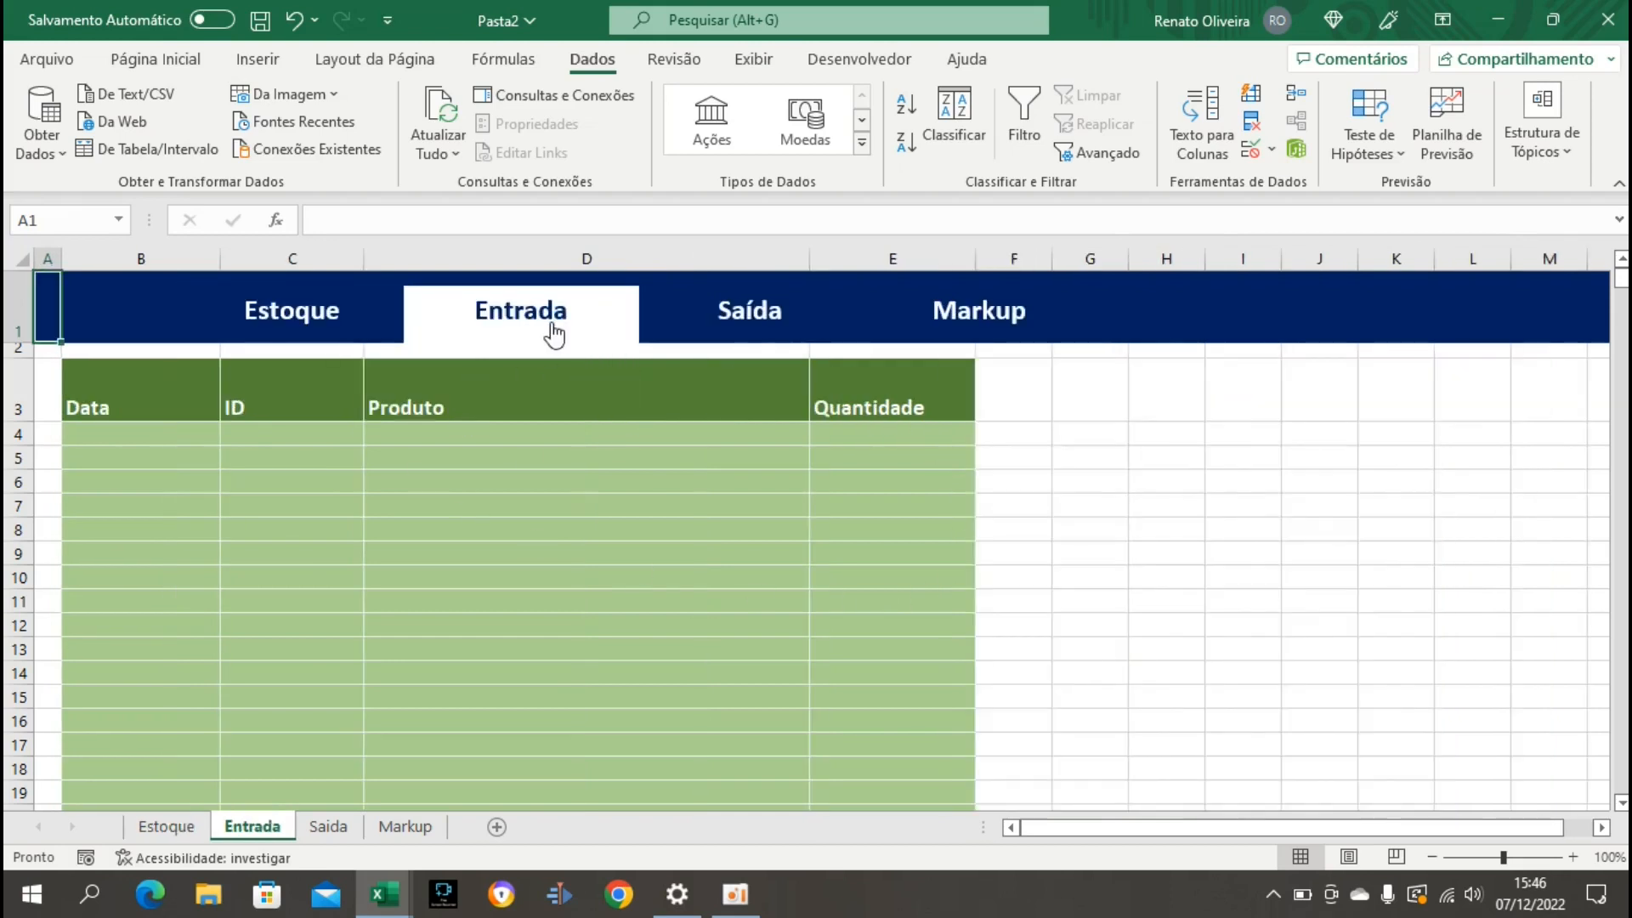
{"action": "left_click", "coordinate": [748, 332]}
{"action": "left_click", "coordinate": [956, 330]}
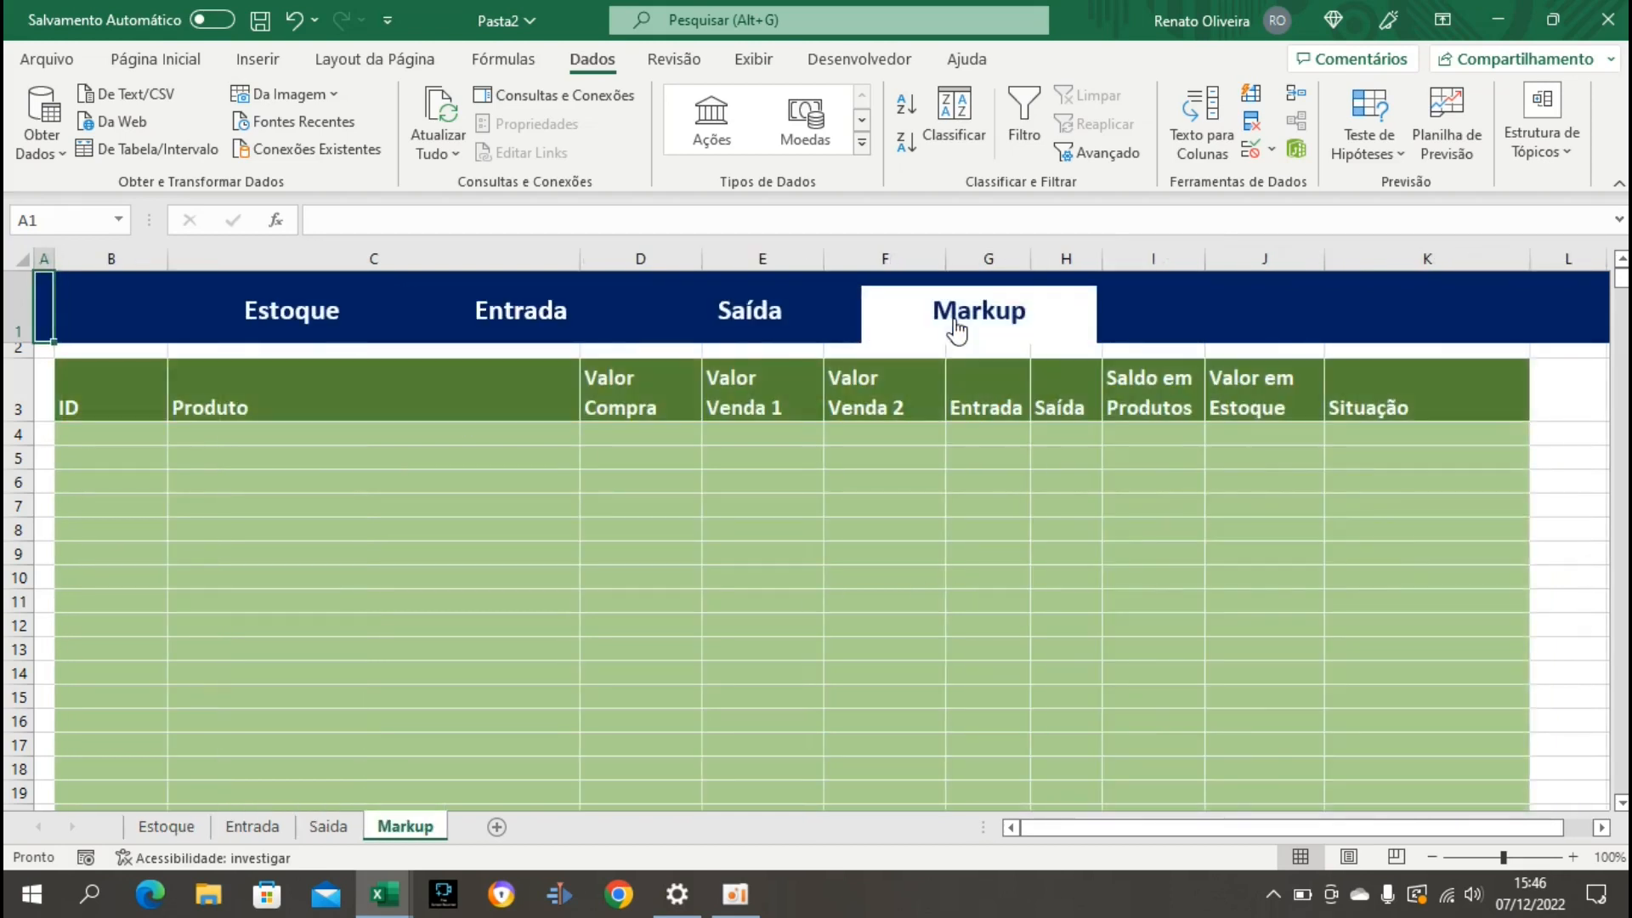
{"action": "left_click", "coordinate": [742, 334]}
{"action": "left_click", "coordinate": [539, 327]}
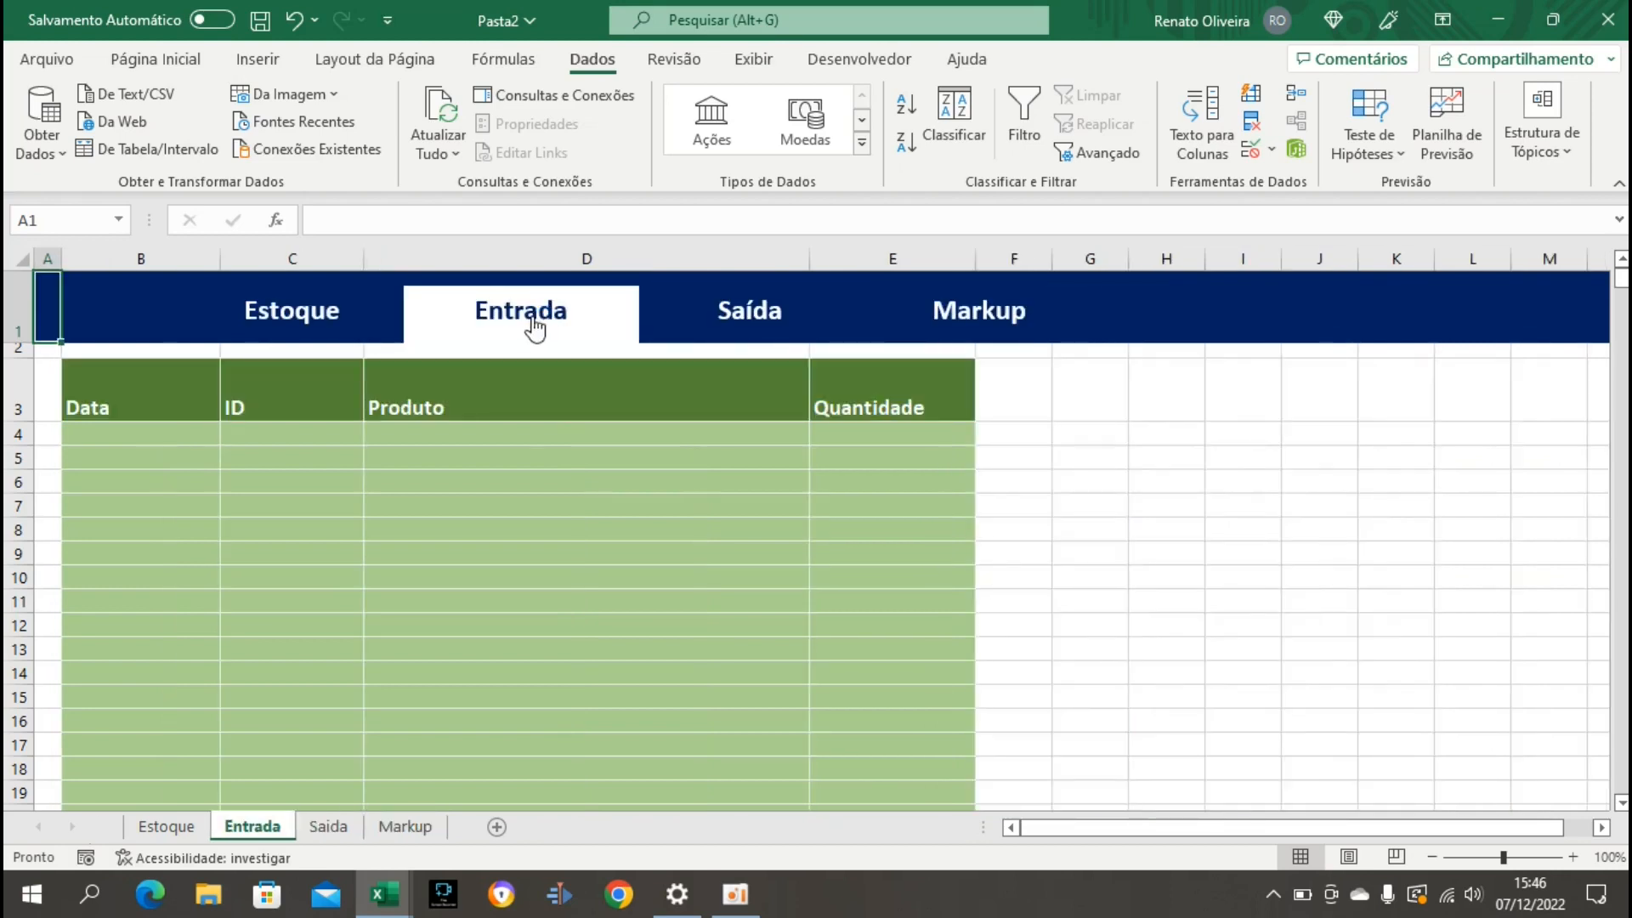
{"action": "left_click", "coordinate": [322, 318]}
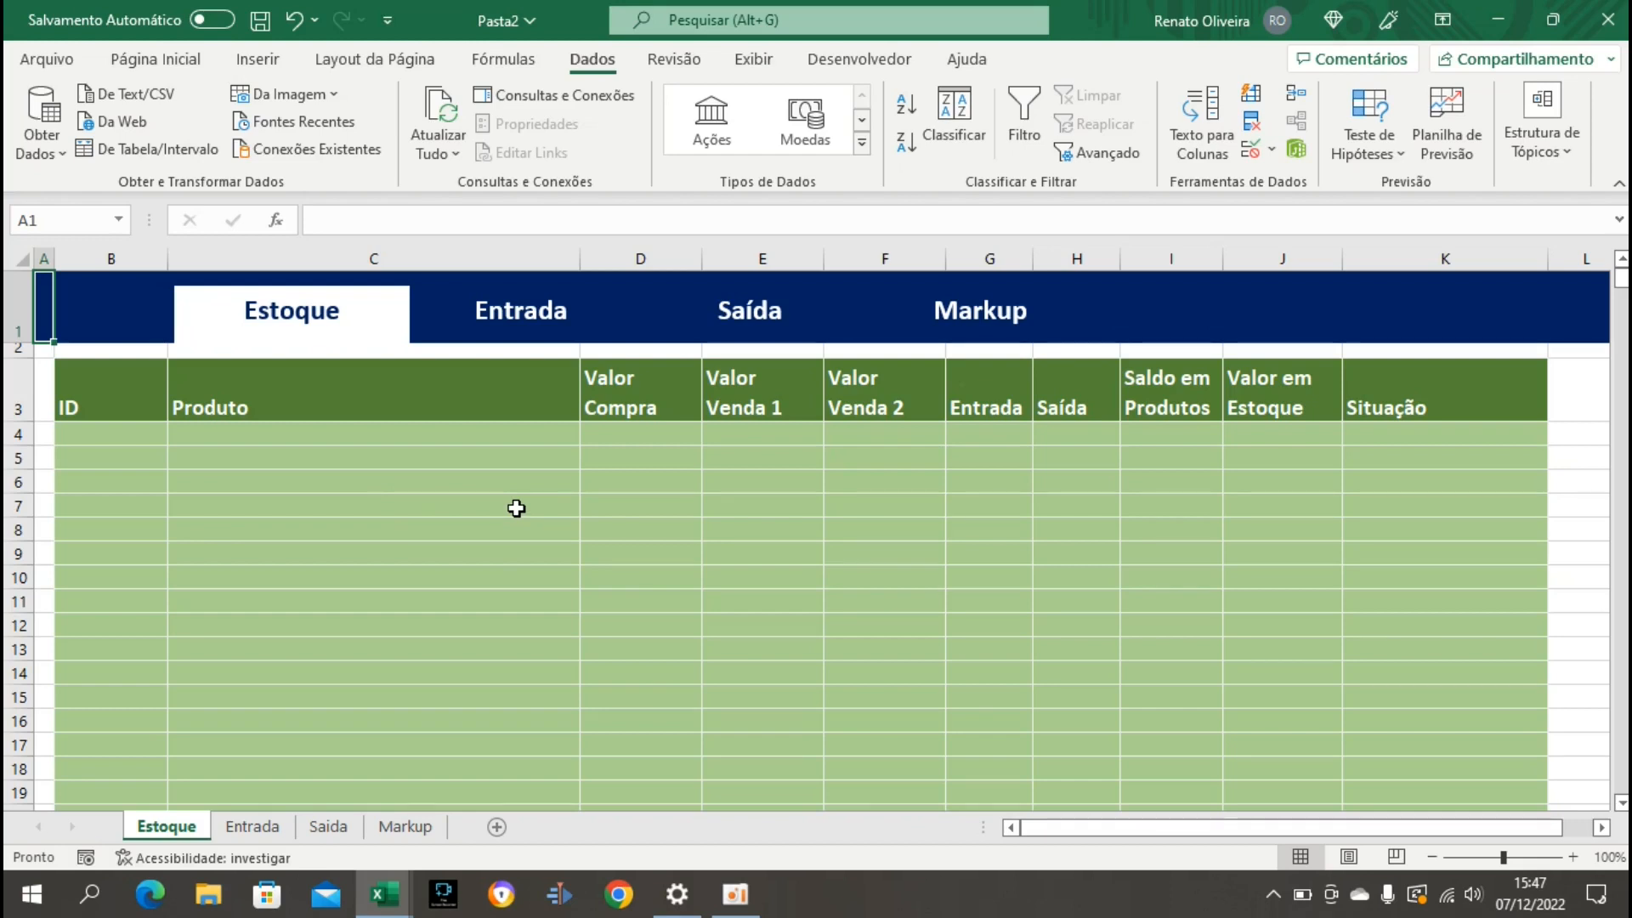
{"action": "left_click", "coordinate": [400, 506]}
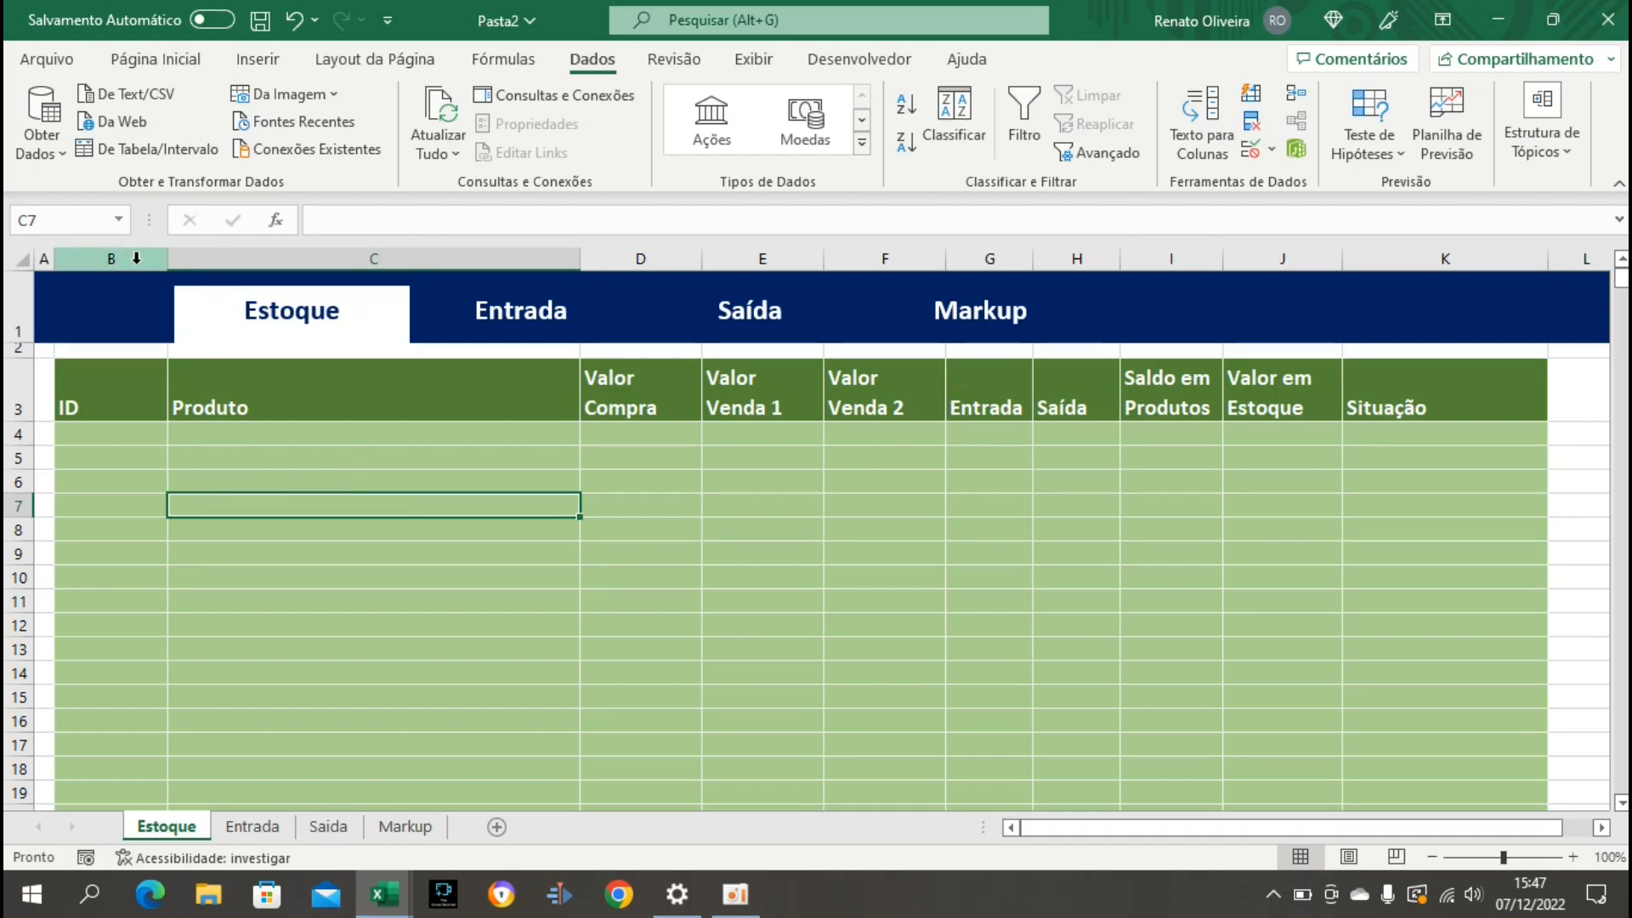
{"action": "left_click", "coordinate": [129, 257]}
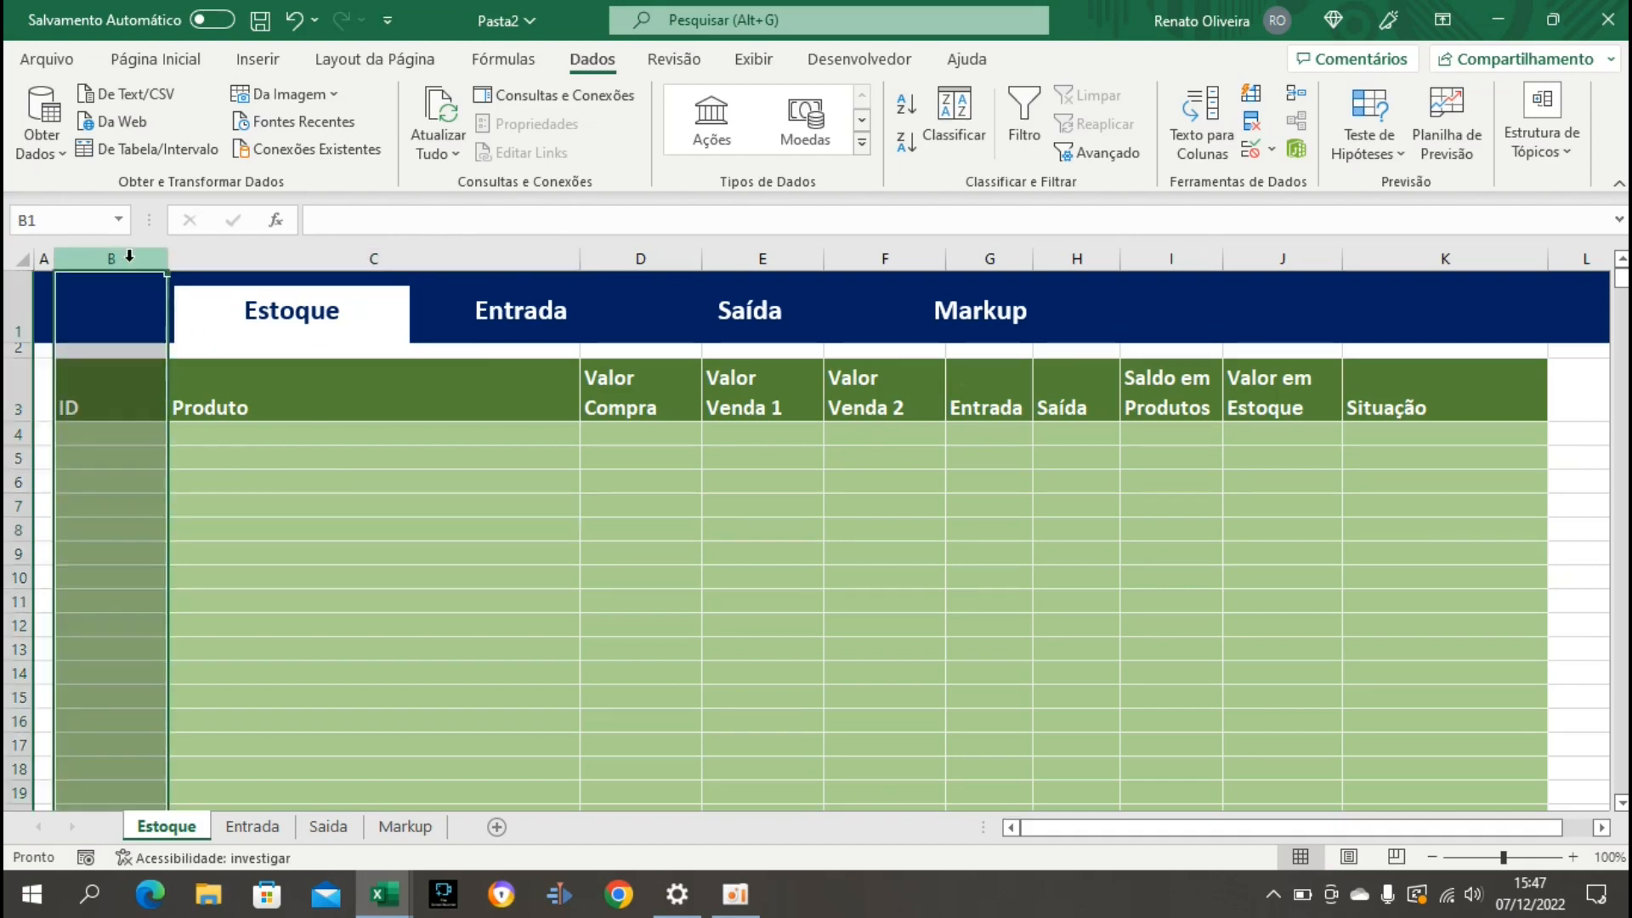
{"action": "left_click_drag", "start_coordinate": [120, 436], "coordinate": [120, 656]}
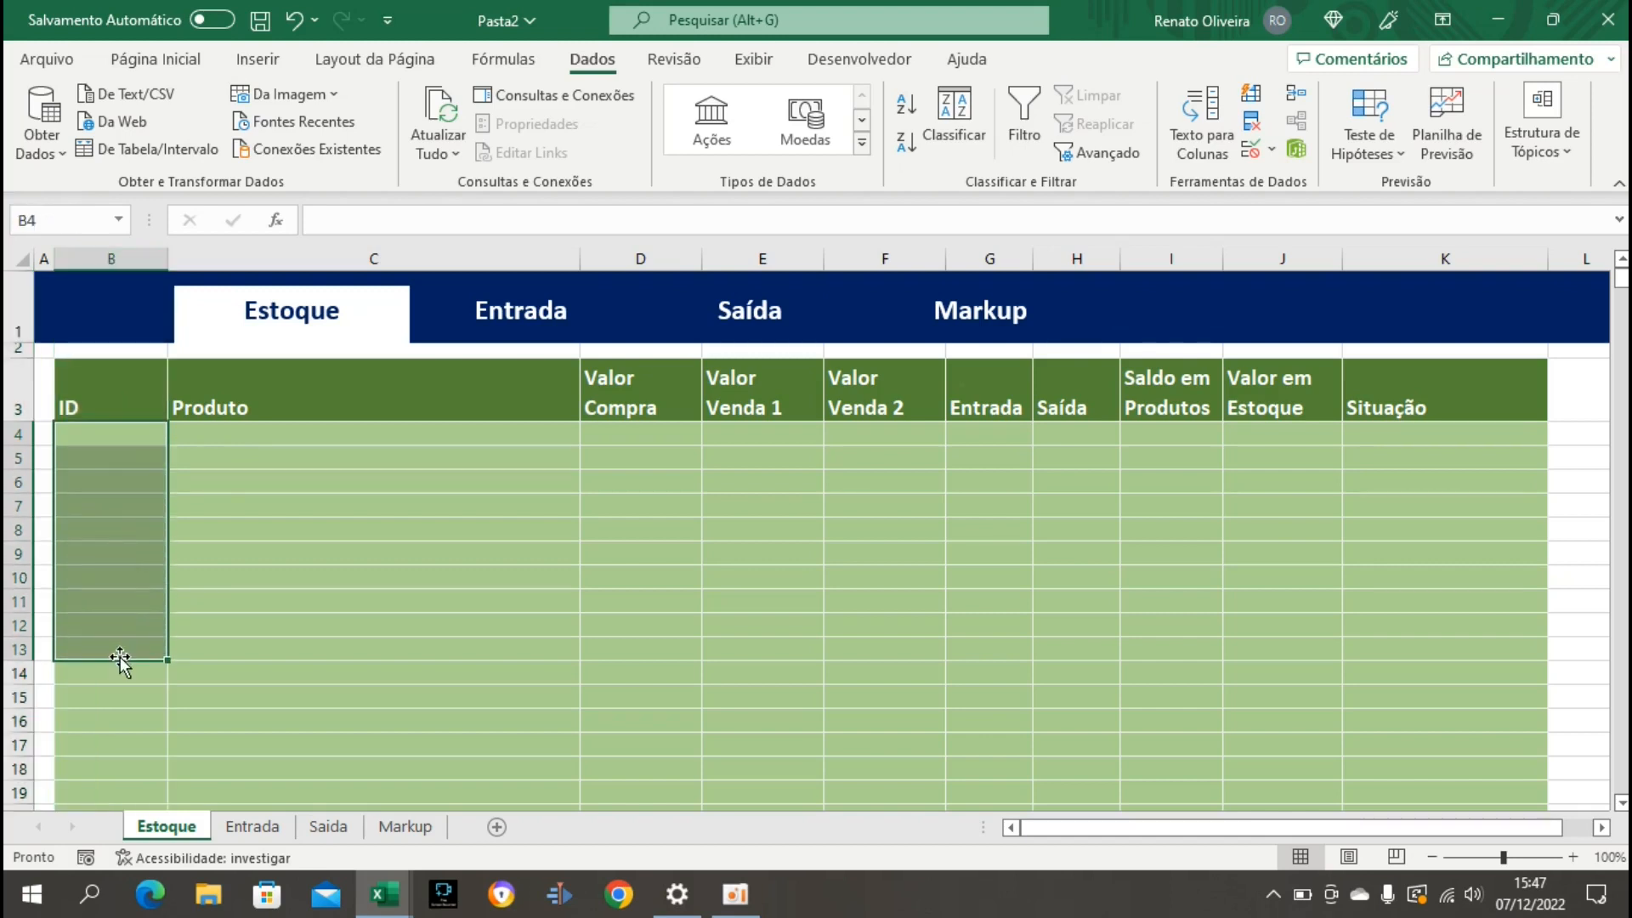
{"action": "left_click_drag", "start_coordinate": [260, 434], "coordinate": [254, 644]}
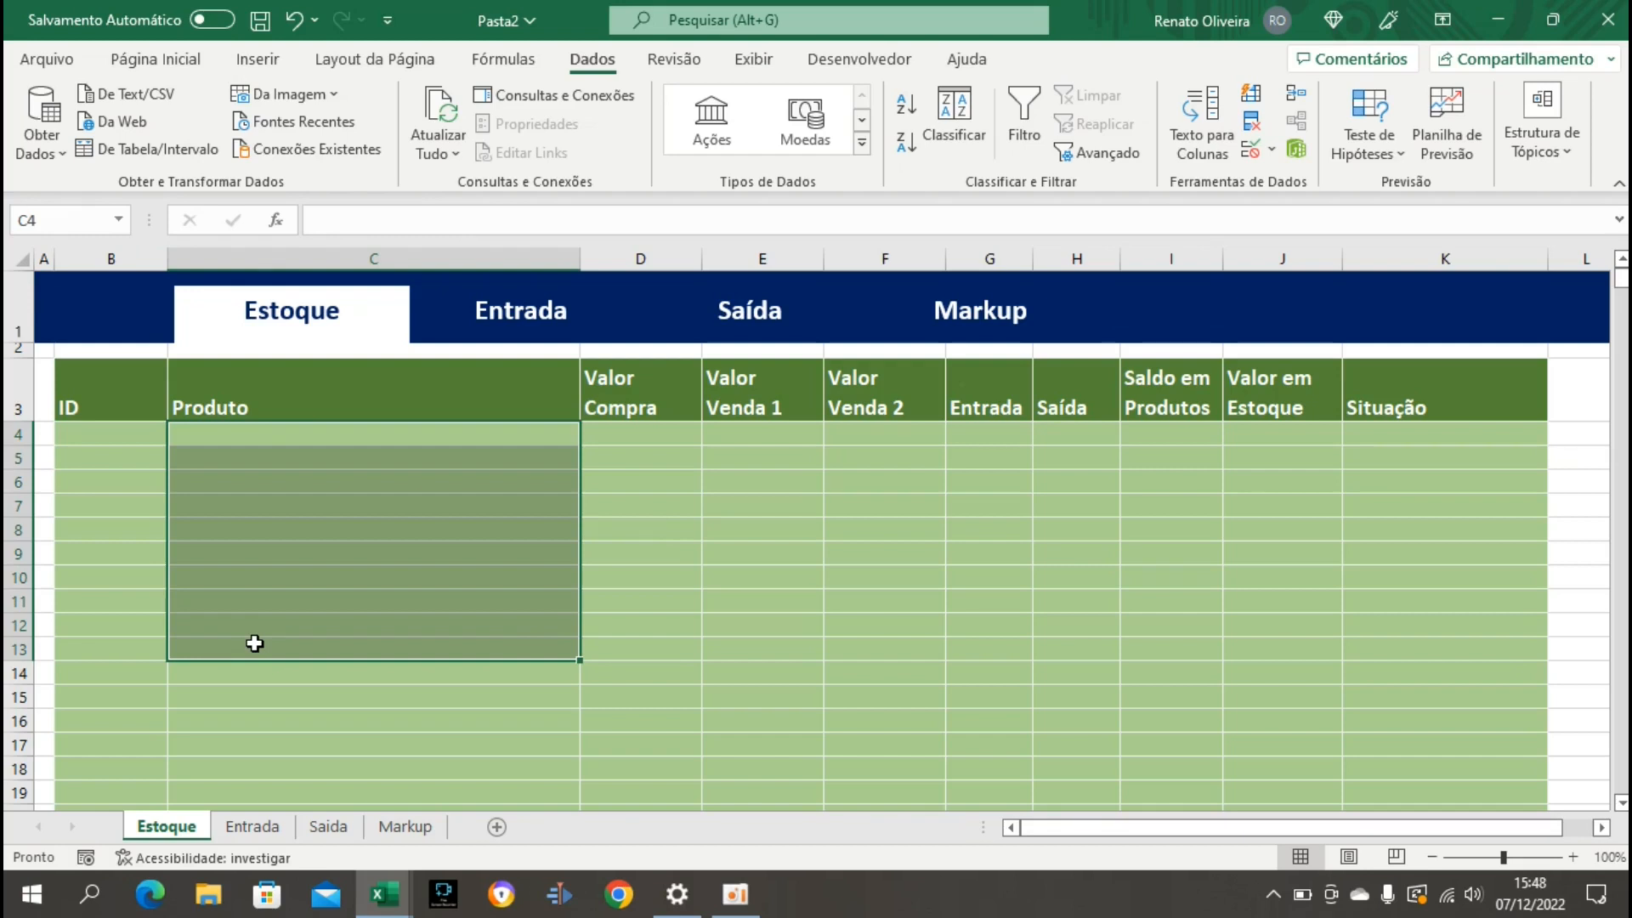
Enter the product IDs 1001, 1002 and 1003 in cells B4 to B6 of the Estoque sheet.
{"action": "left_click", "coordinate": [131, 435]}
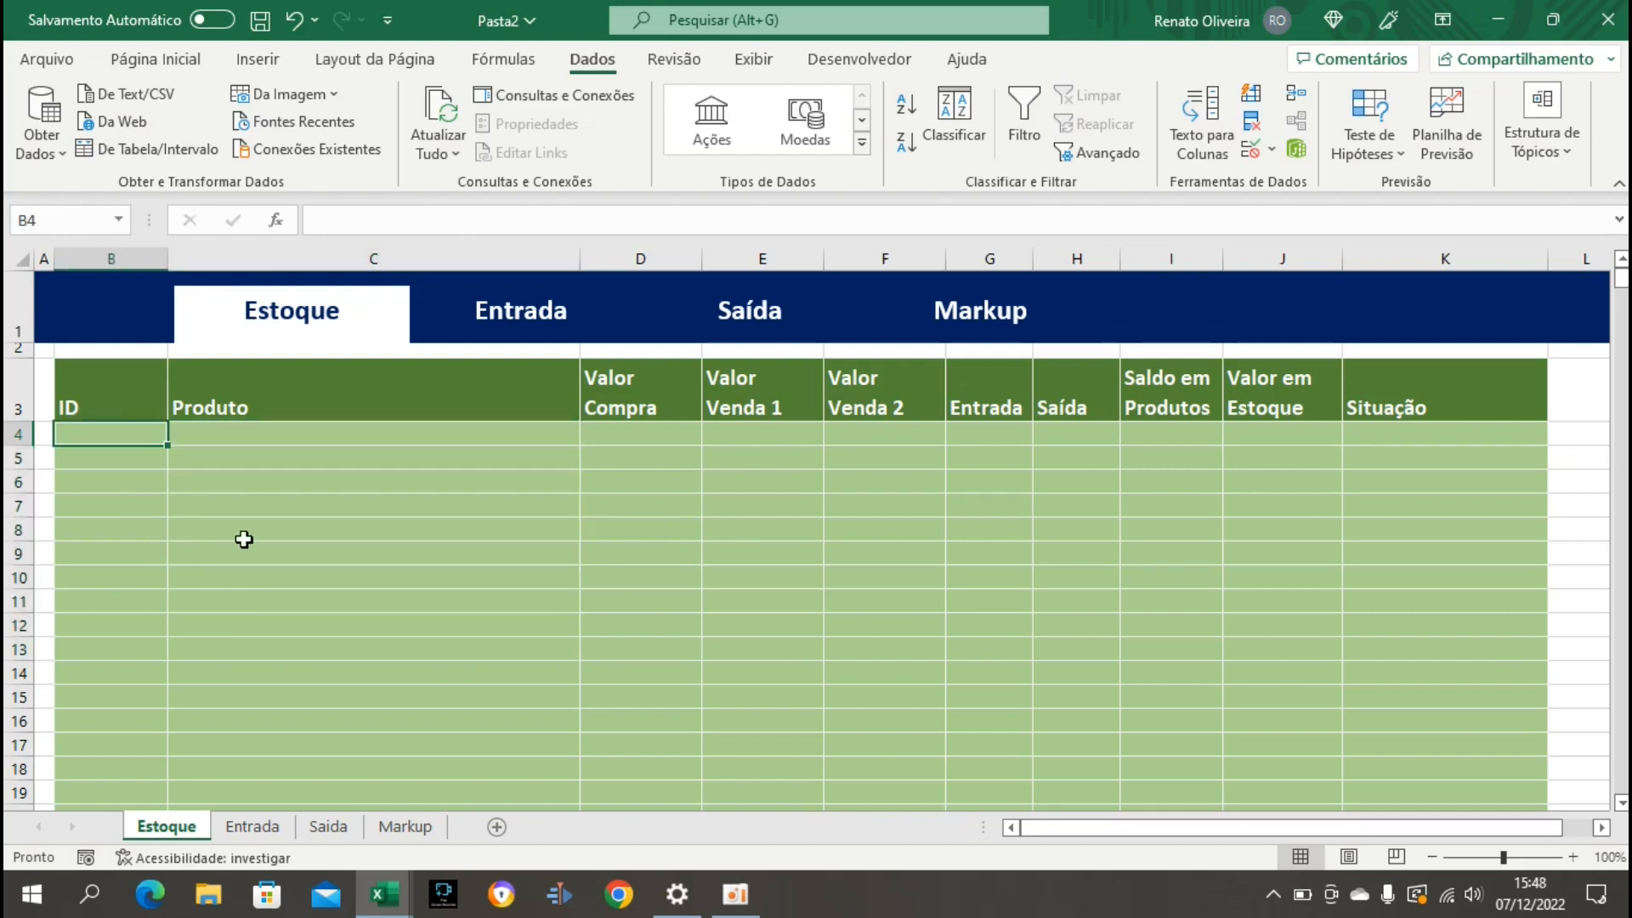
{"action": "type", "text": "1001"}
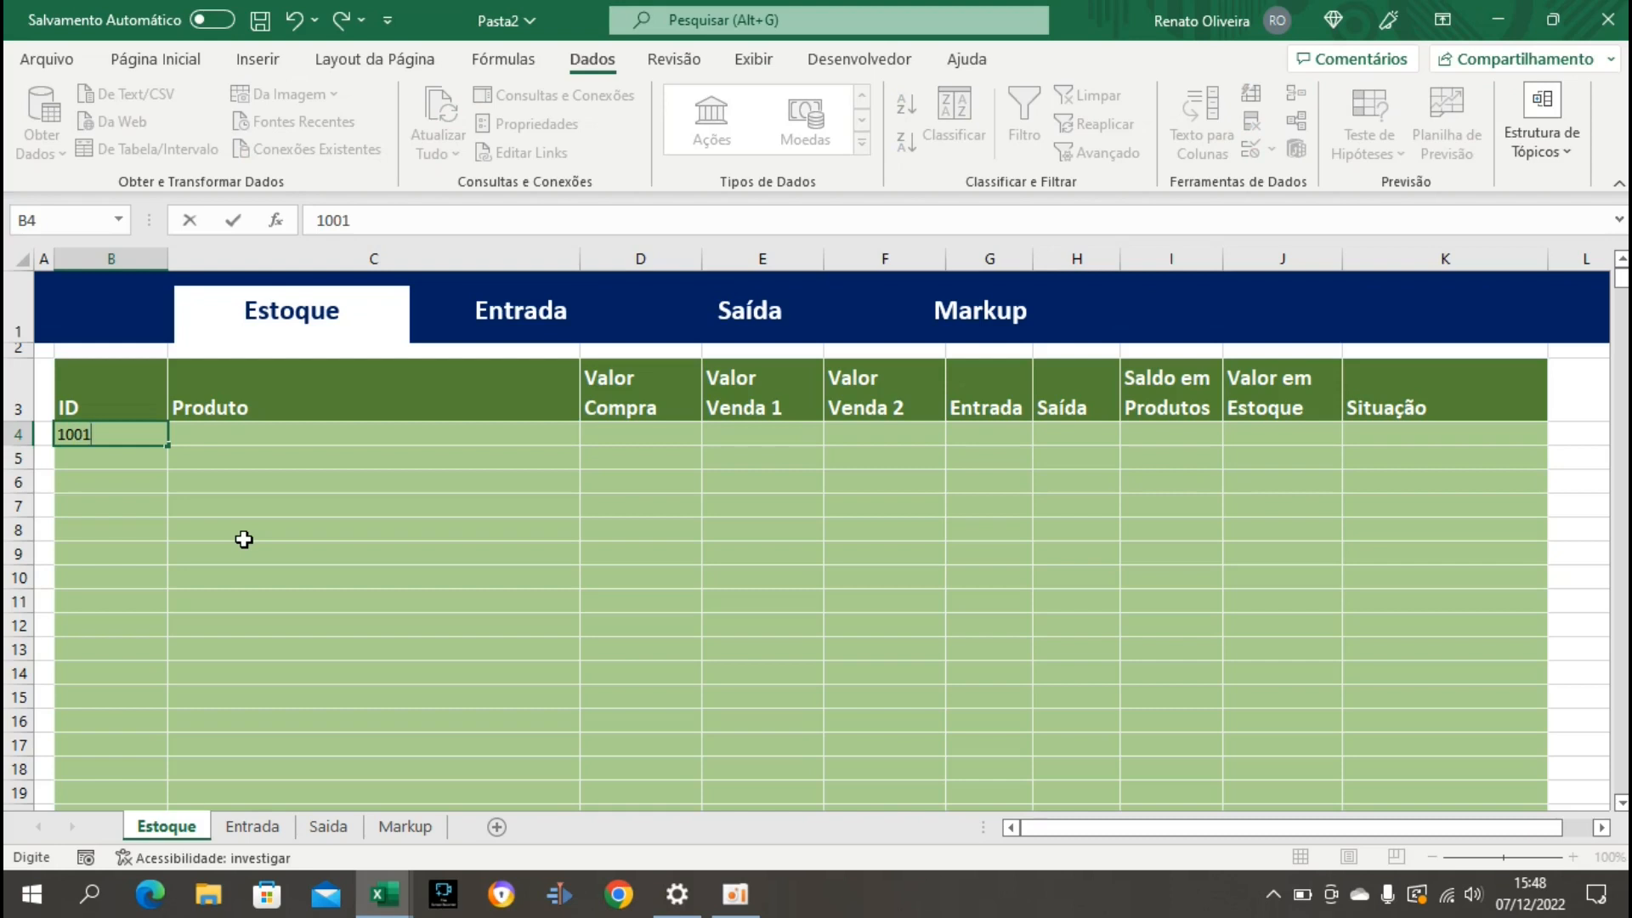
{"action": "key", "text": "Return"}
{"action": "type", "text": "10024"}
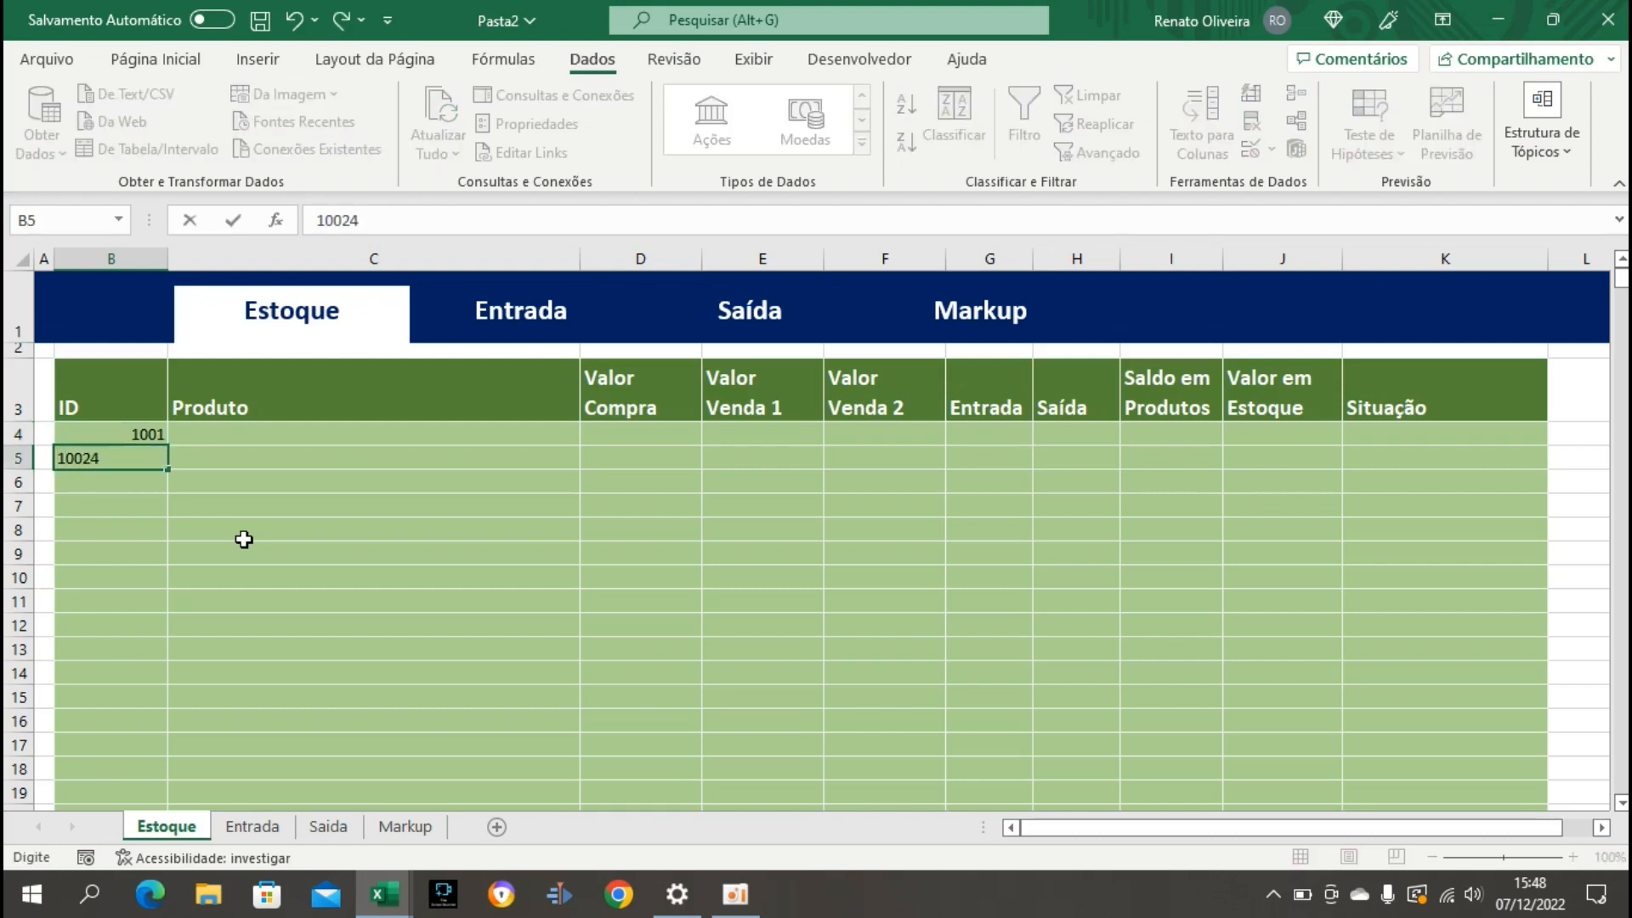
{"action": "key", "text": "BackSpace"}
{"action": "key", "text": "Return"}
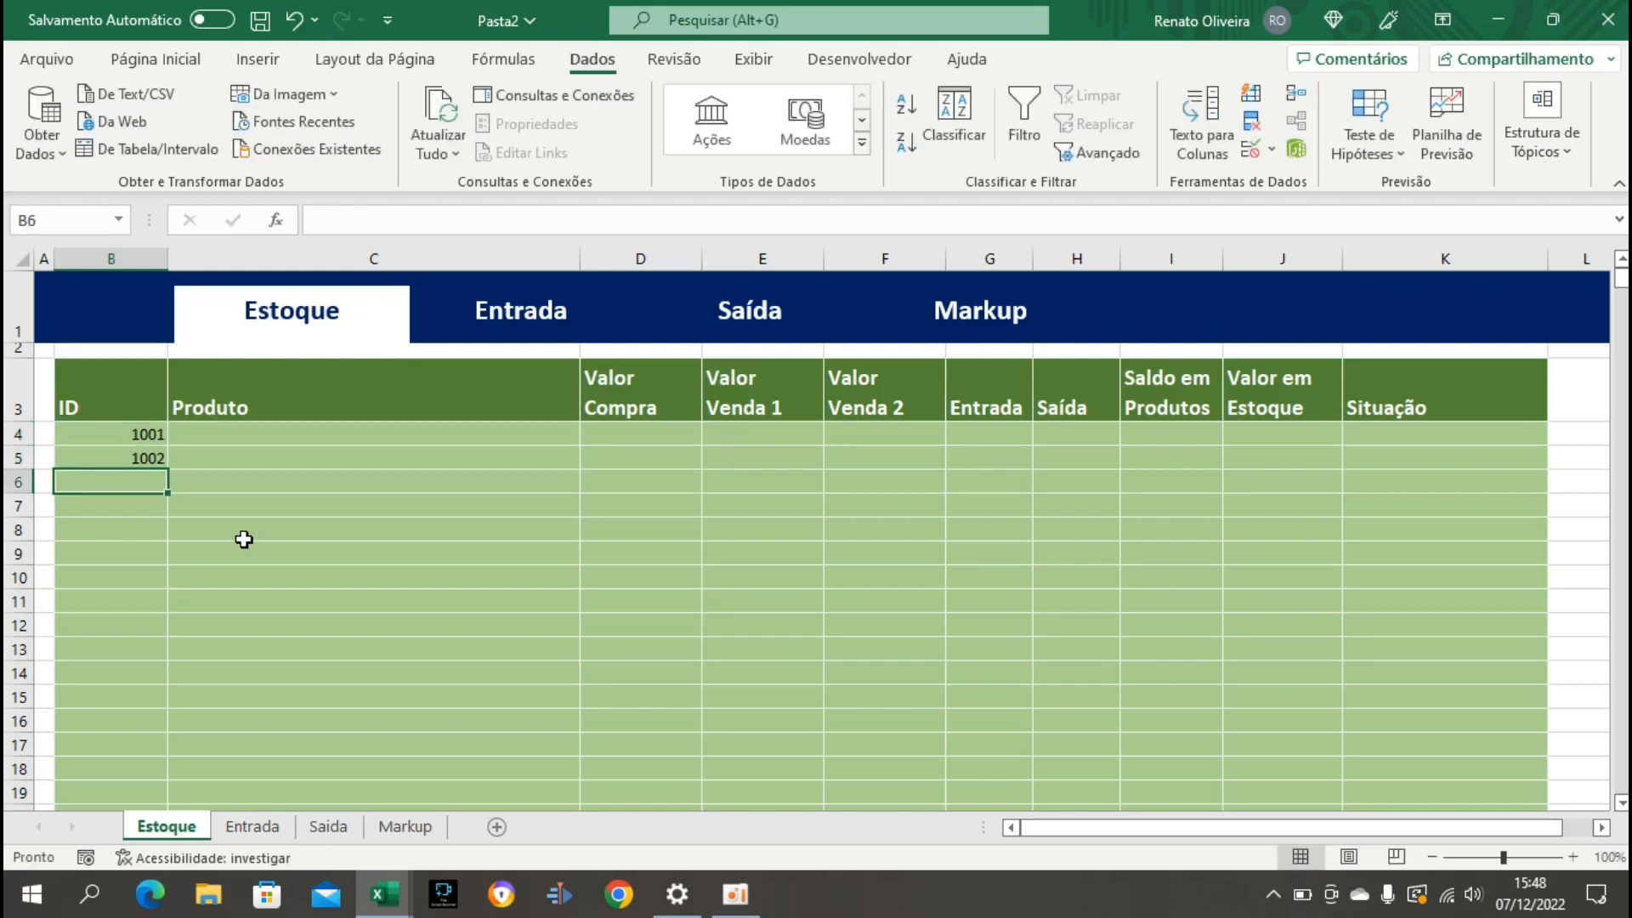
{"action": "type", "text": "1003"}
{"action": "key", "text": "Return"}
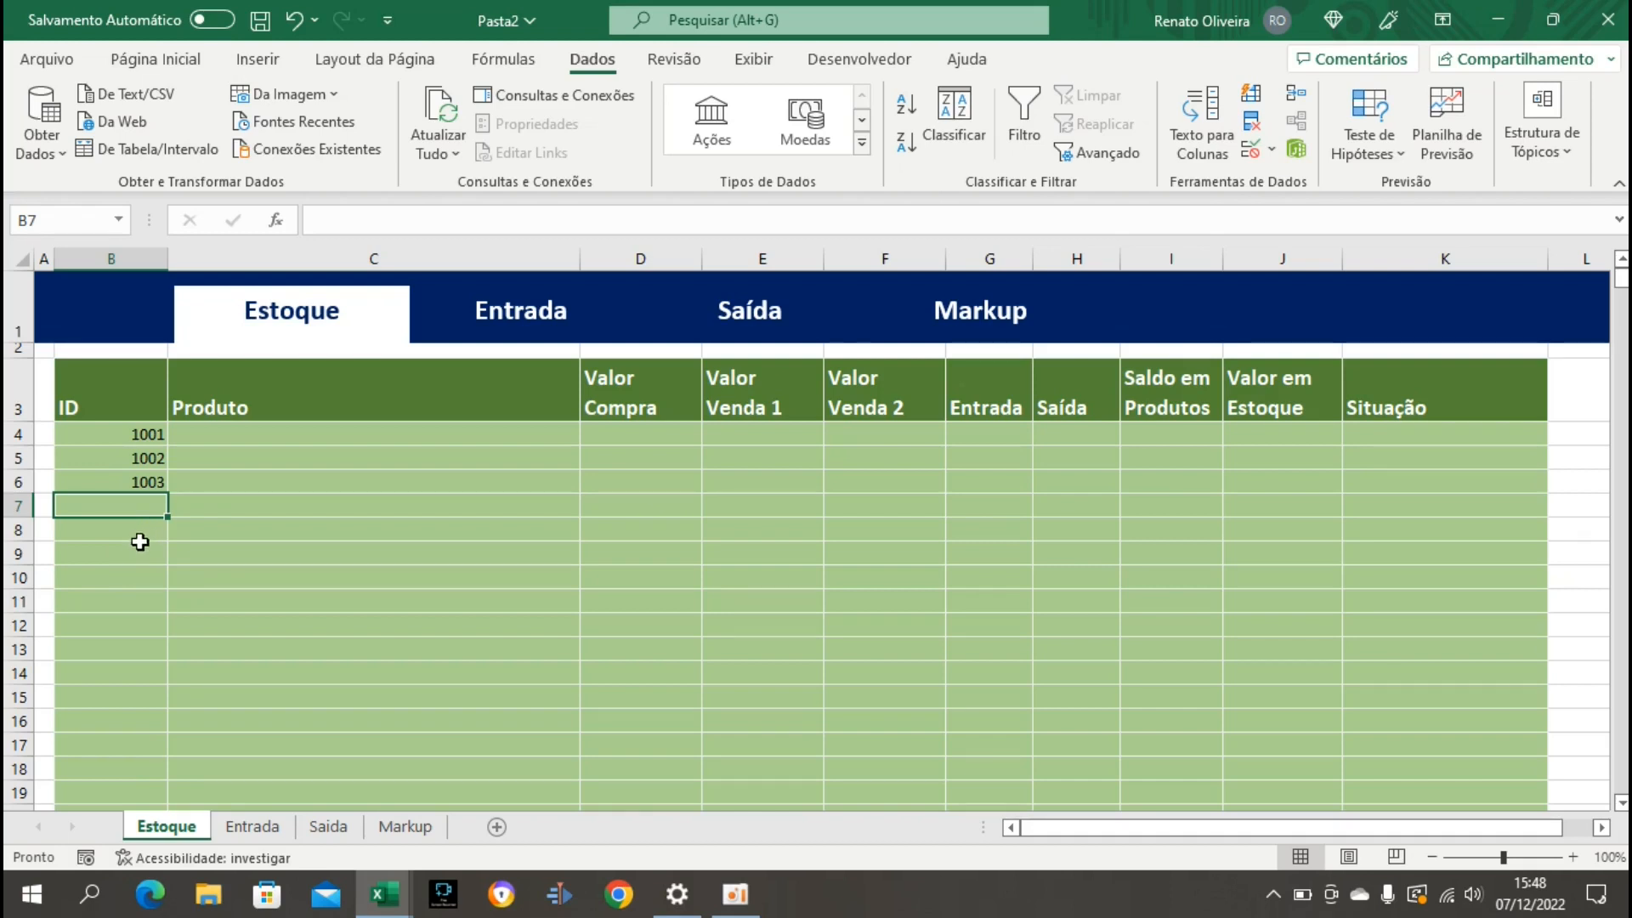
{"action": "left_click", "coordinate": [140, 549]}
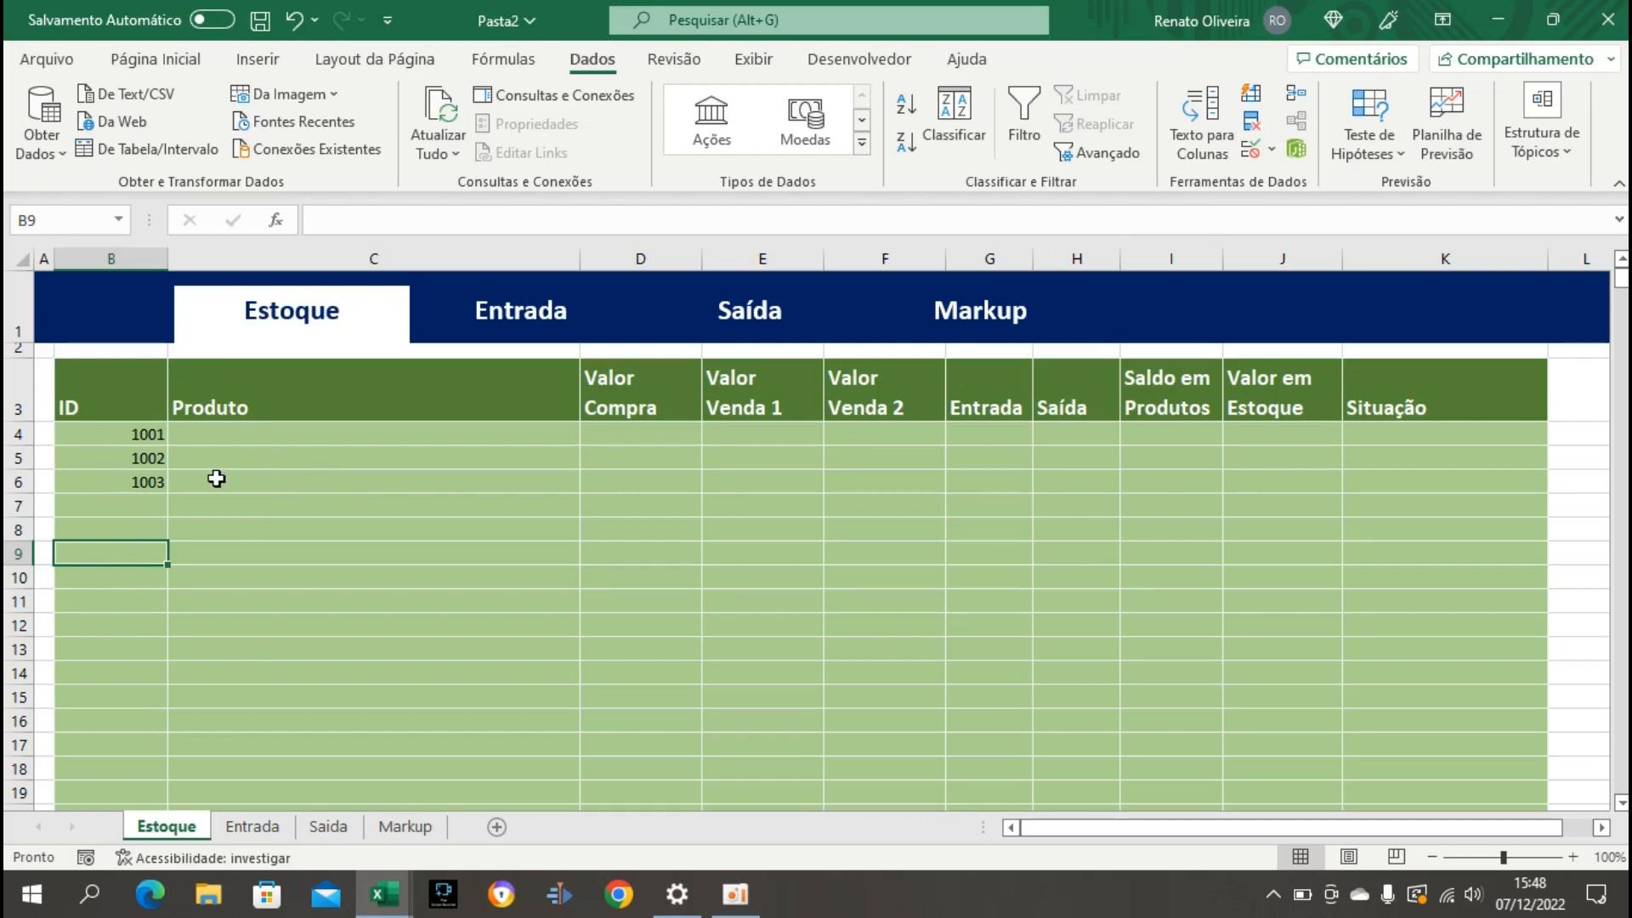
Open data validation for the whole ID column B and set the allowed criterion to Personalizado.
{"action": "left_click", "coordinate": [123, 256]}
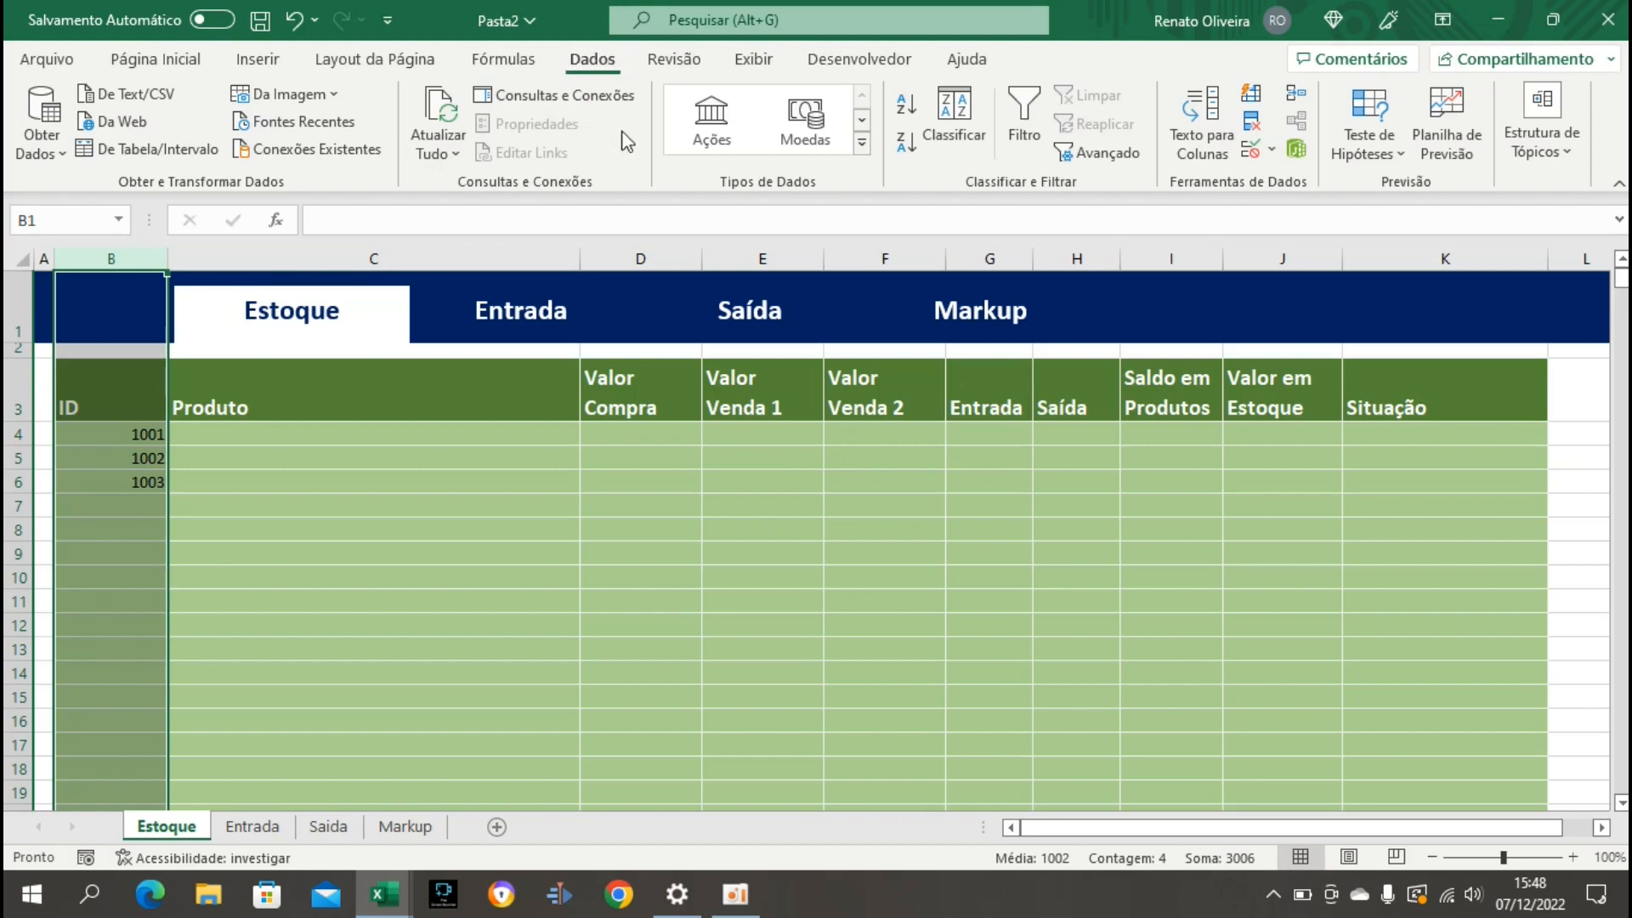
{"action": "left_click", "coordinate": [1256, 153]}
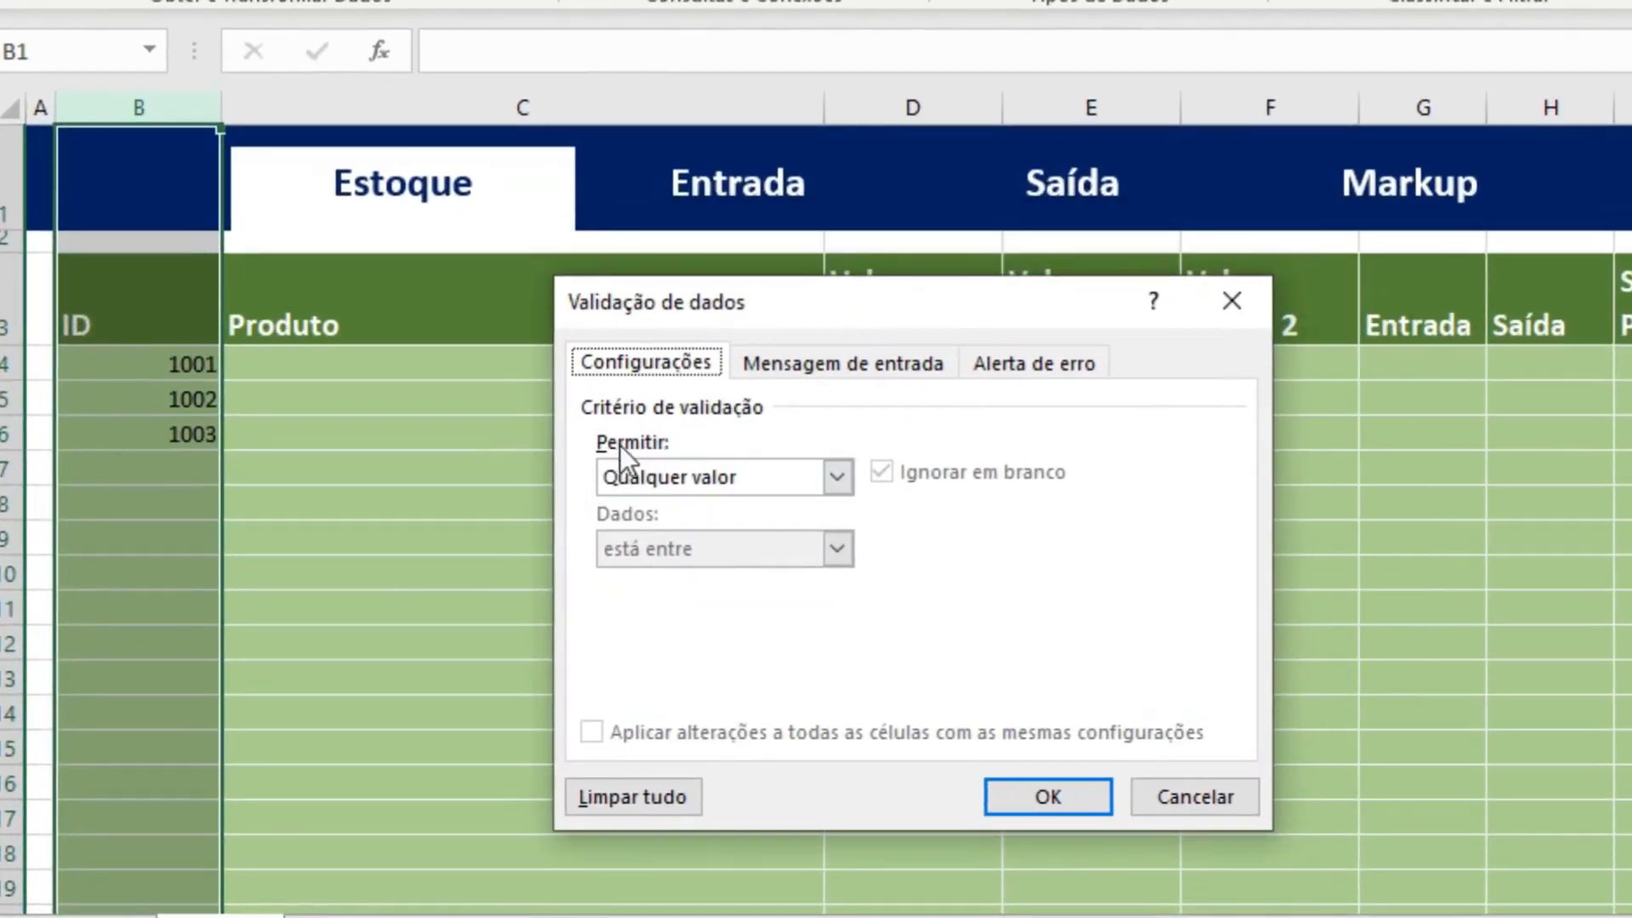
{"action": "left_click", "coordinate": [831, 481]}
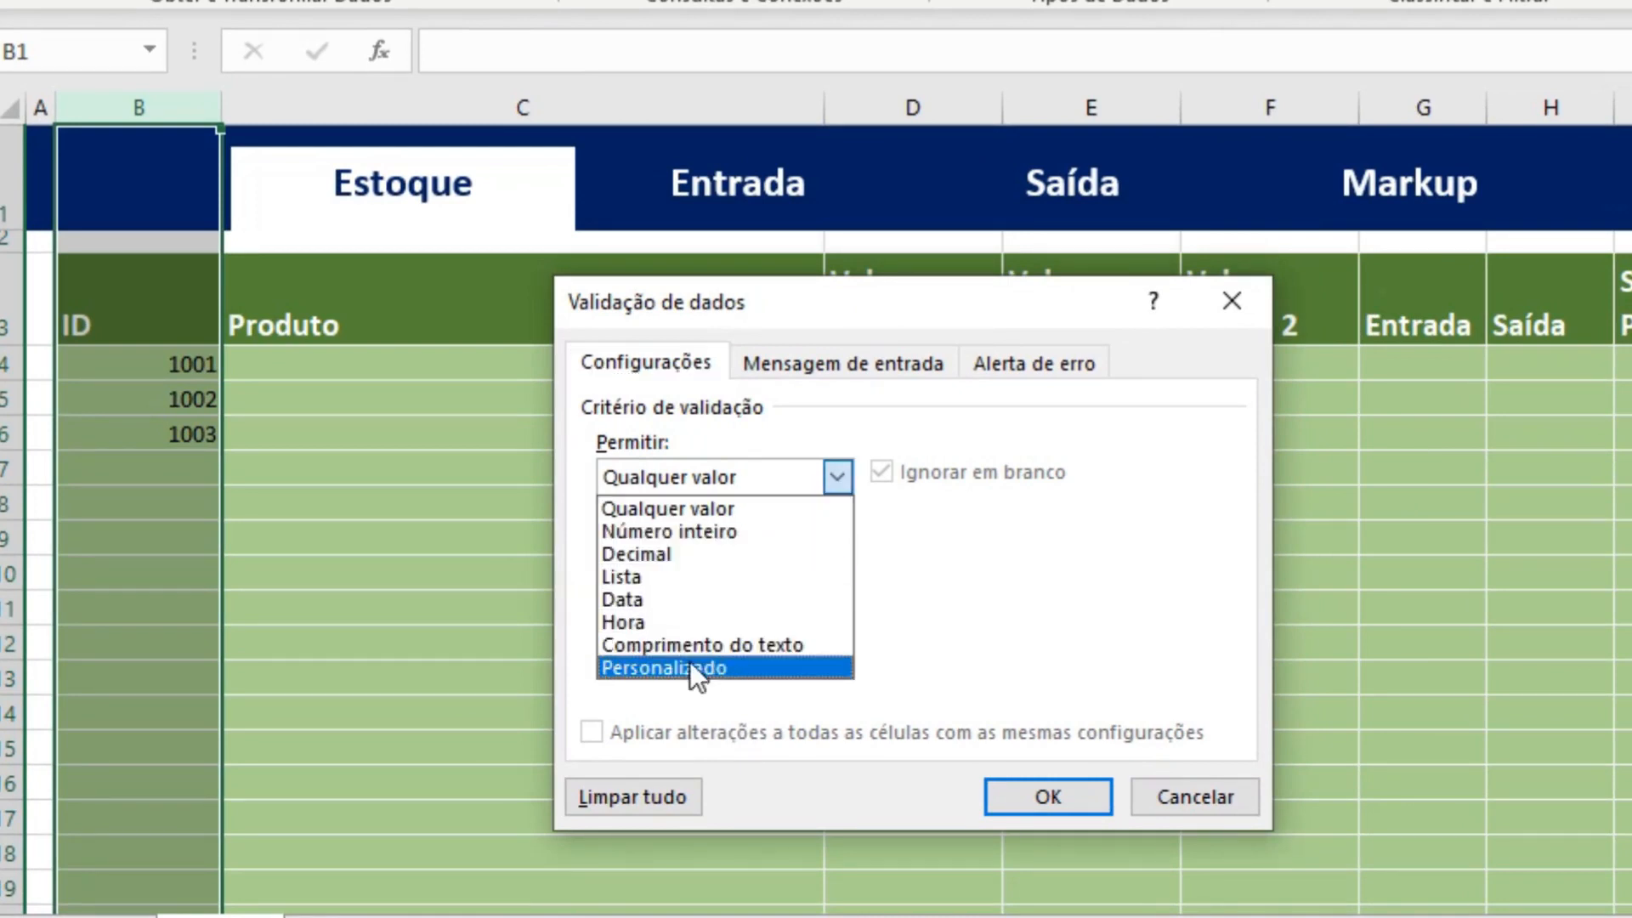
{"action": "left_click", "coordinate": [660, 667]}
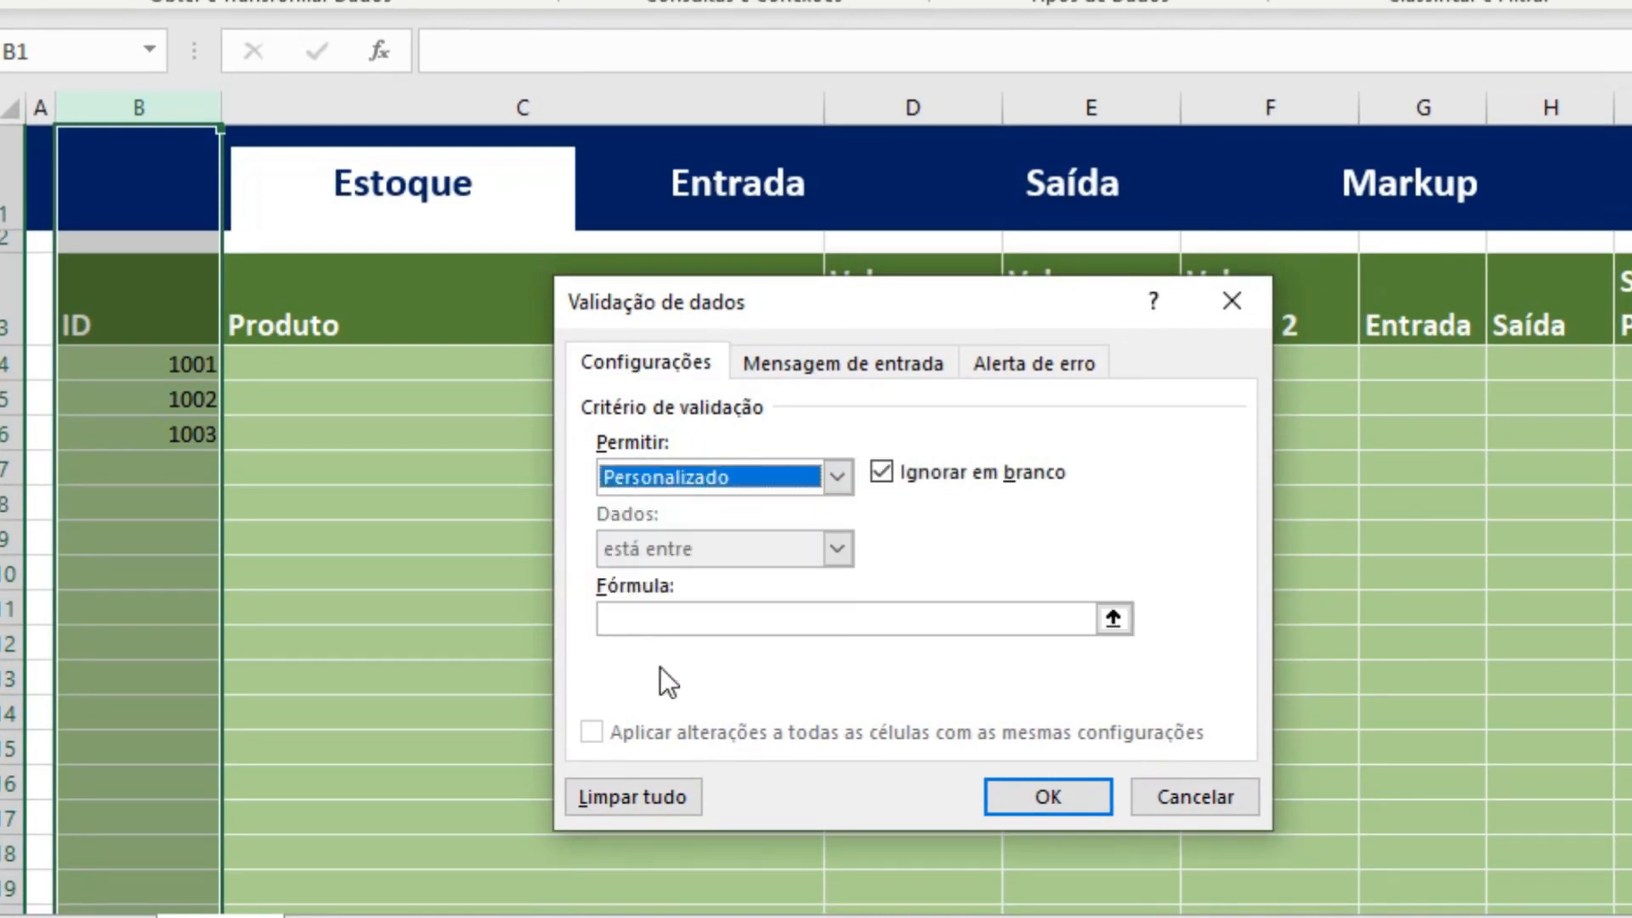
Set the validation formula for column B to =CONT.SE(B:B;B1)<2 and apply the rule.
{"action": "left_click", "coordinate": [702, 618]}
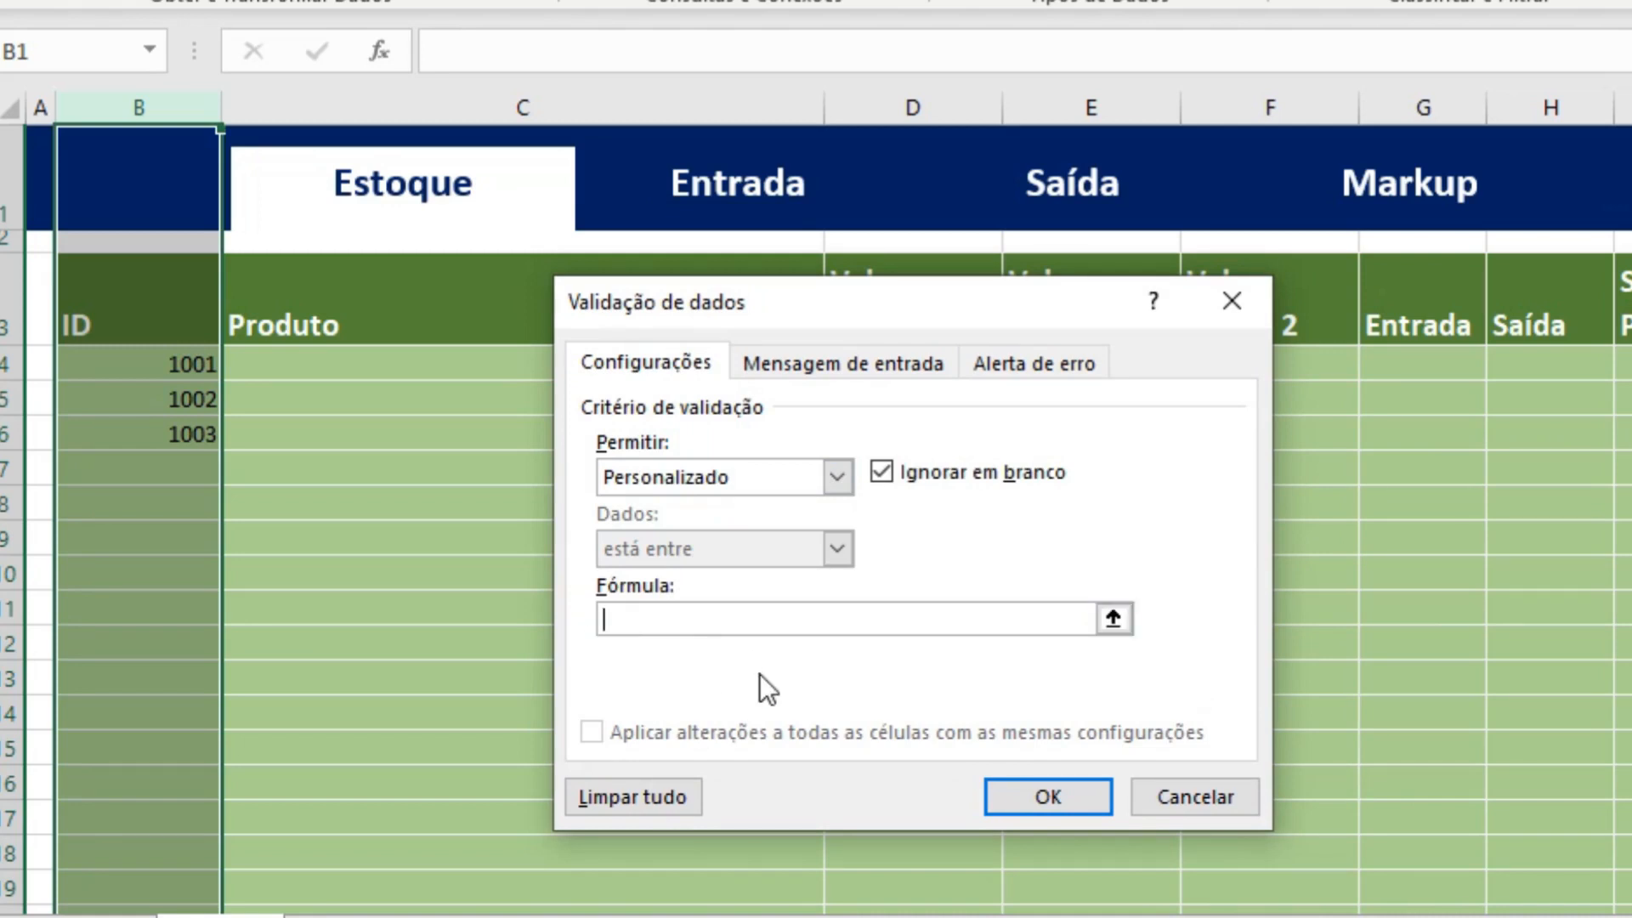
{"action": "type", "text": "=CONT.SE("}
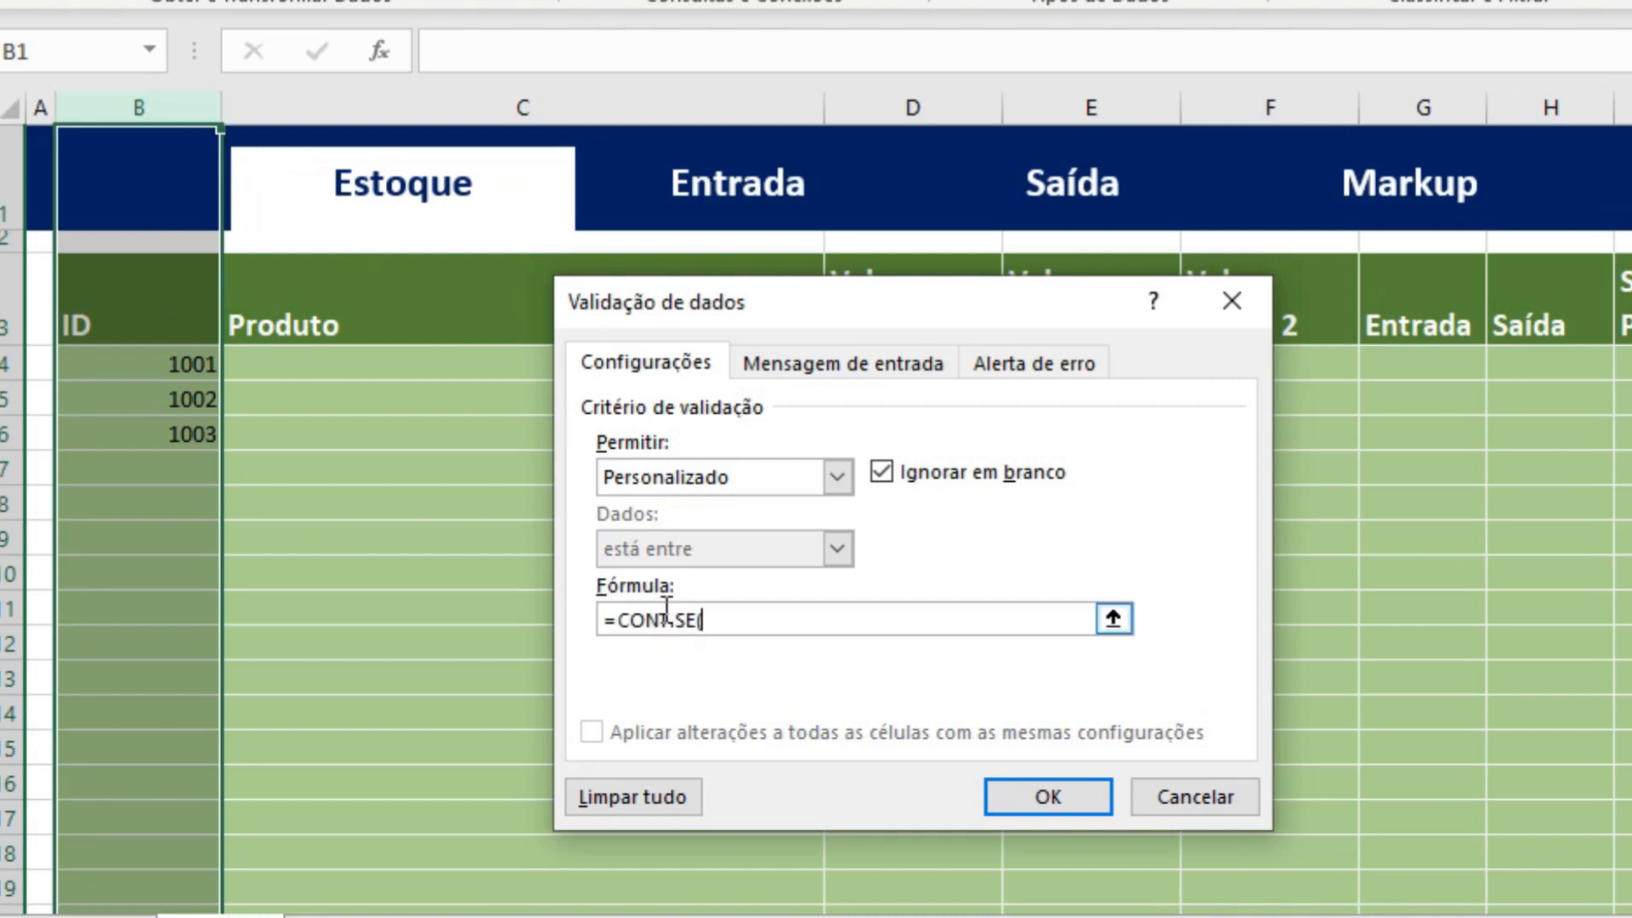
{"action": "type", "text": "B:B;B1"}
{"action": "type", "text": ")"}
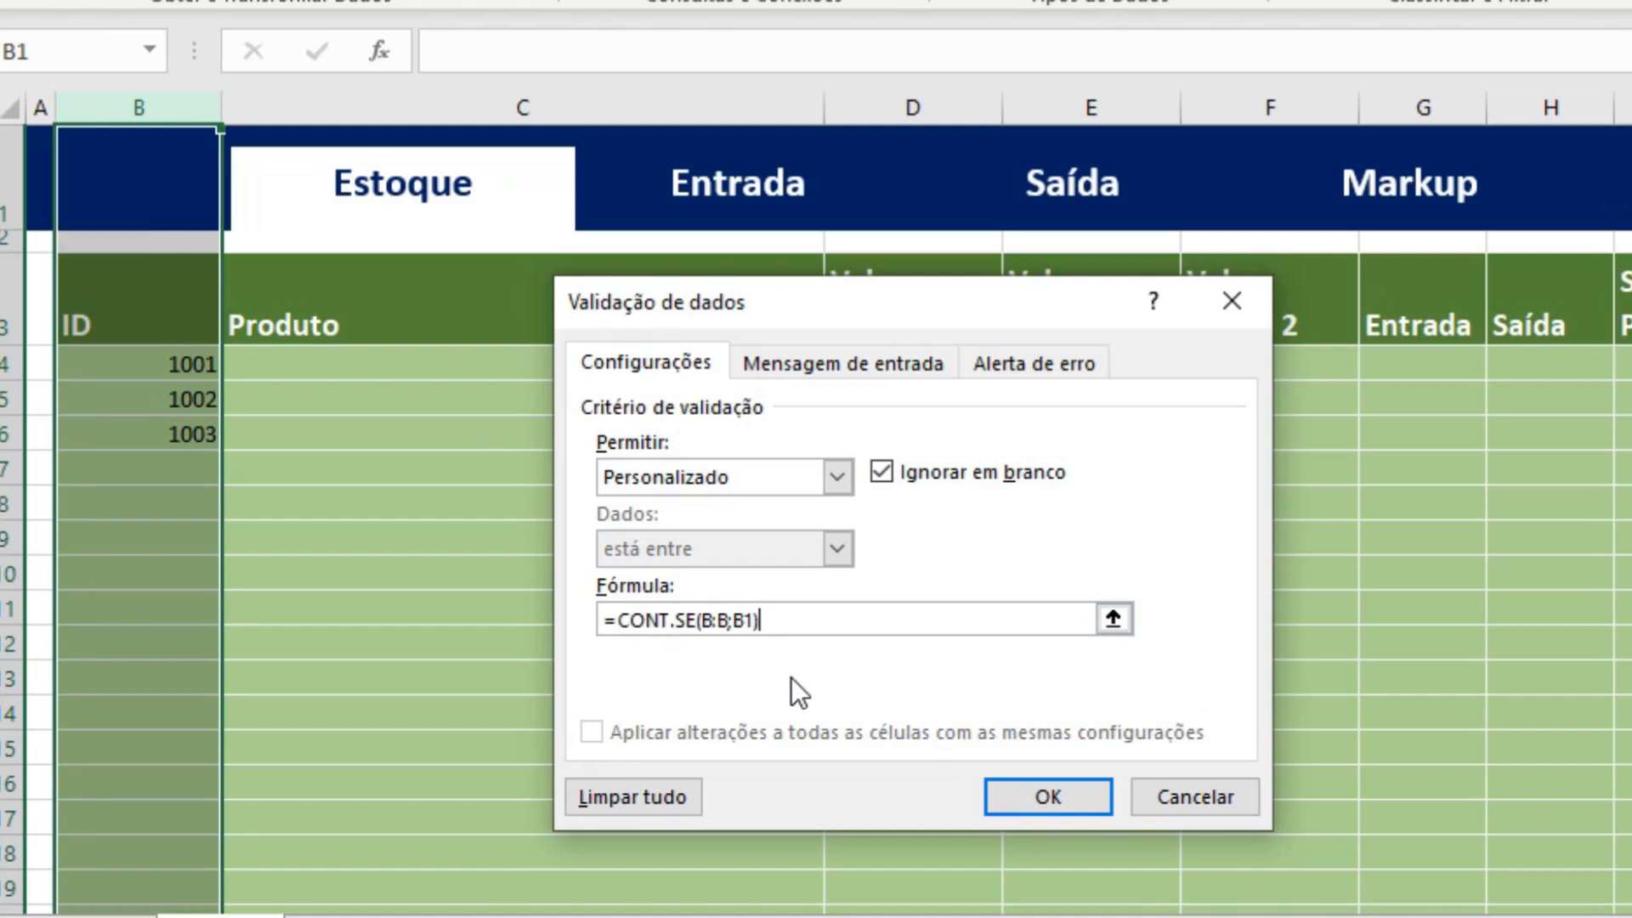
{"action": "type", "text": "<2"}
{"action": "left_click", "coordinate": [1074, 795]}
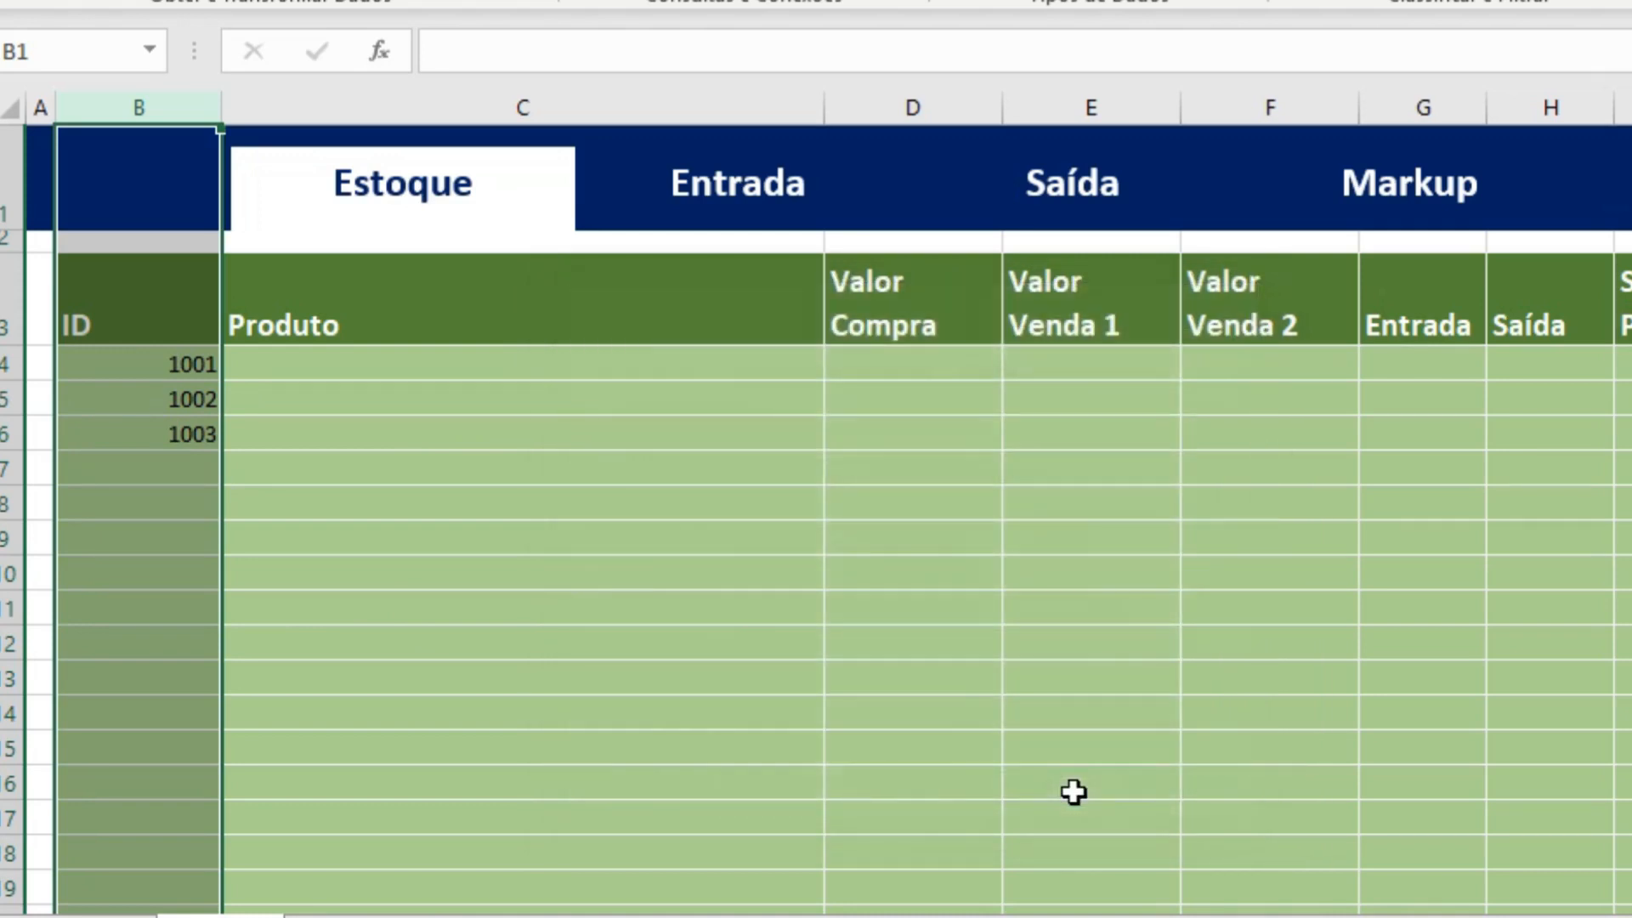
Enter the new product ID 1004 in cell B7.
{"action": "left_click", "coordinate": [164, 470]}
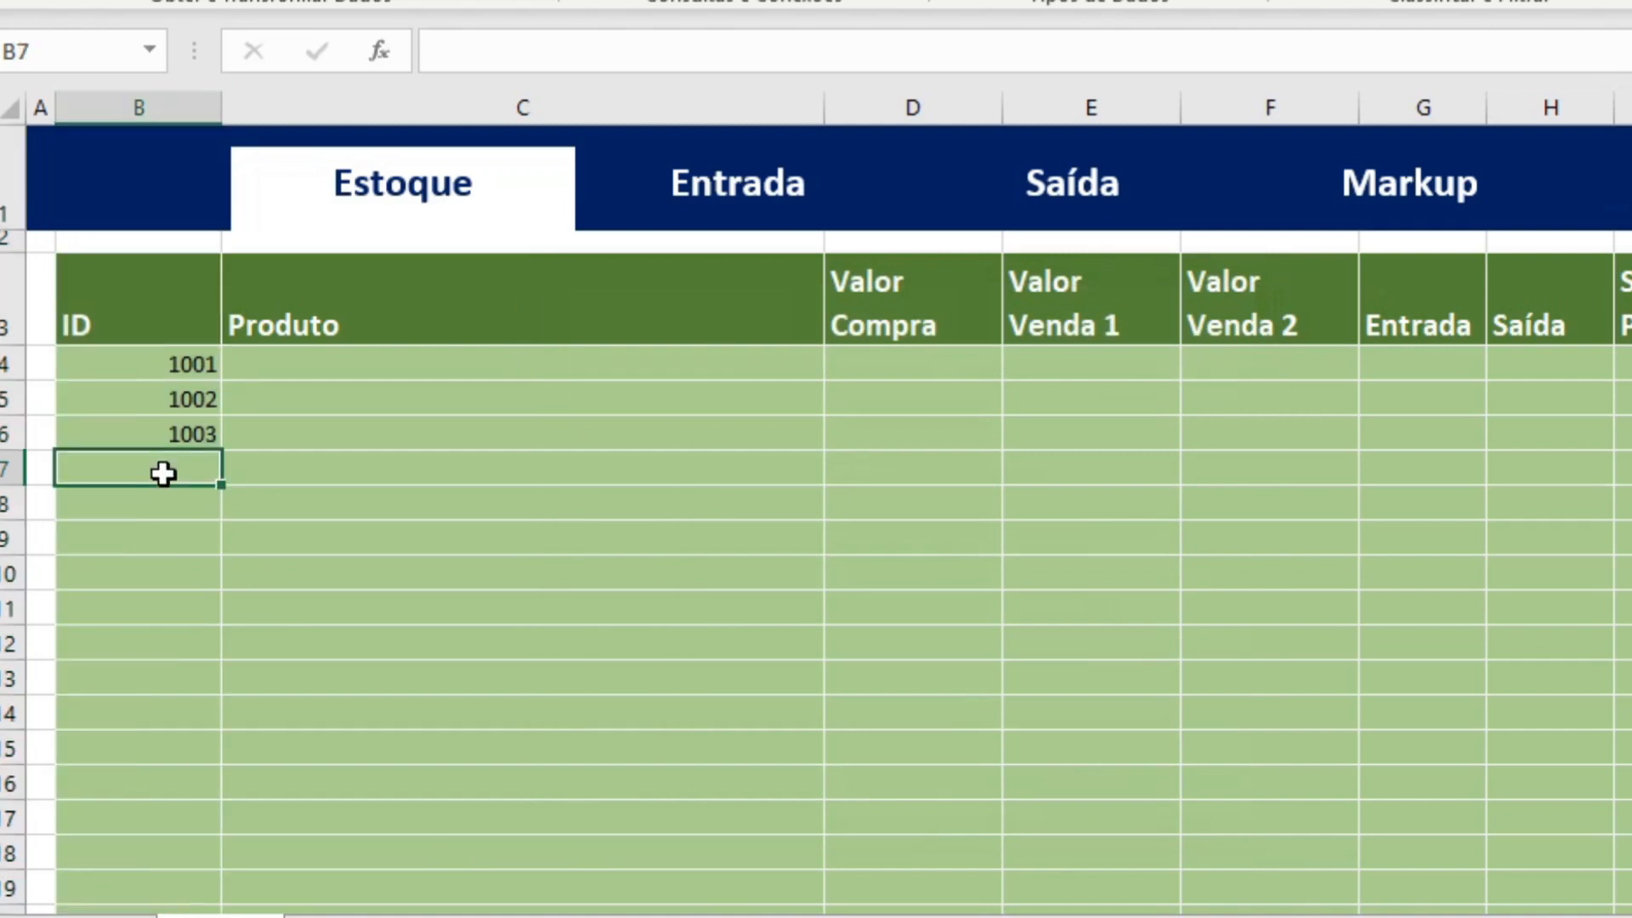
{"action": "type", "text": "4"}
{"action": "key", "text": "Return"}
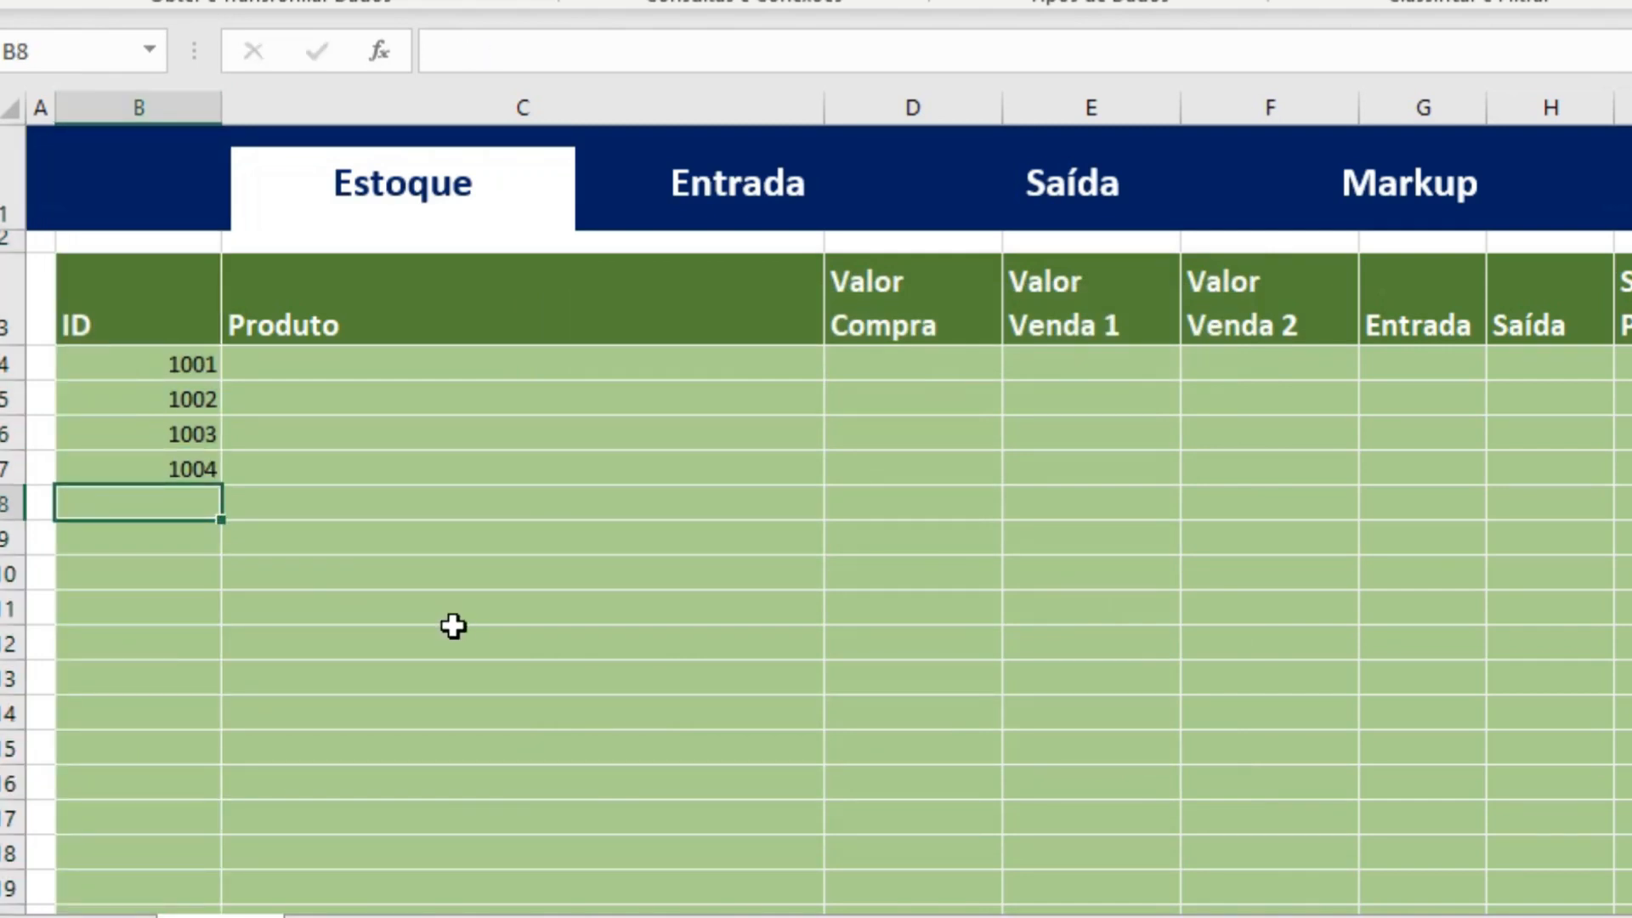
Test the ID validation by trying to enter the duplicates 1004 and 1001 in cell B8, cancelling each entry.
{"action": "type", "text": "1004"}
{"action": "key", "text": "Return"}
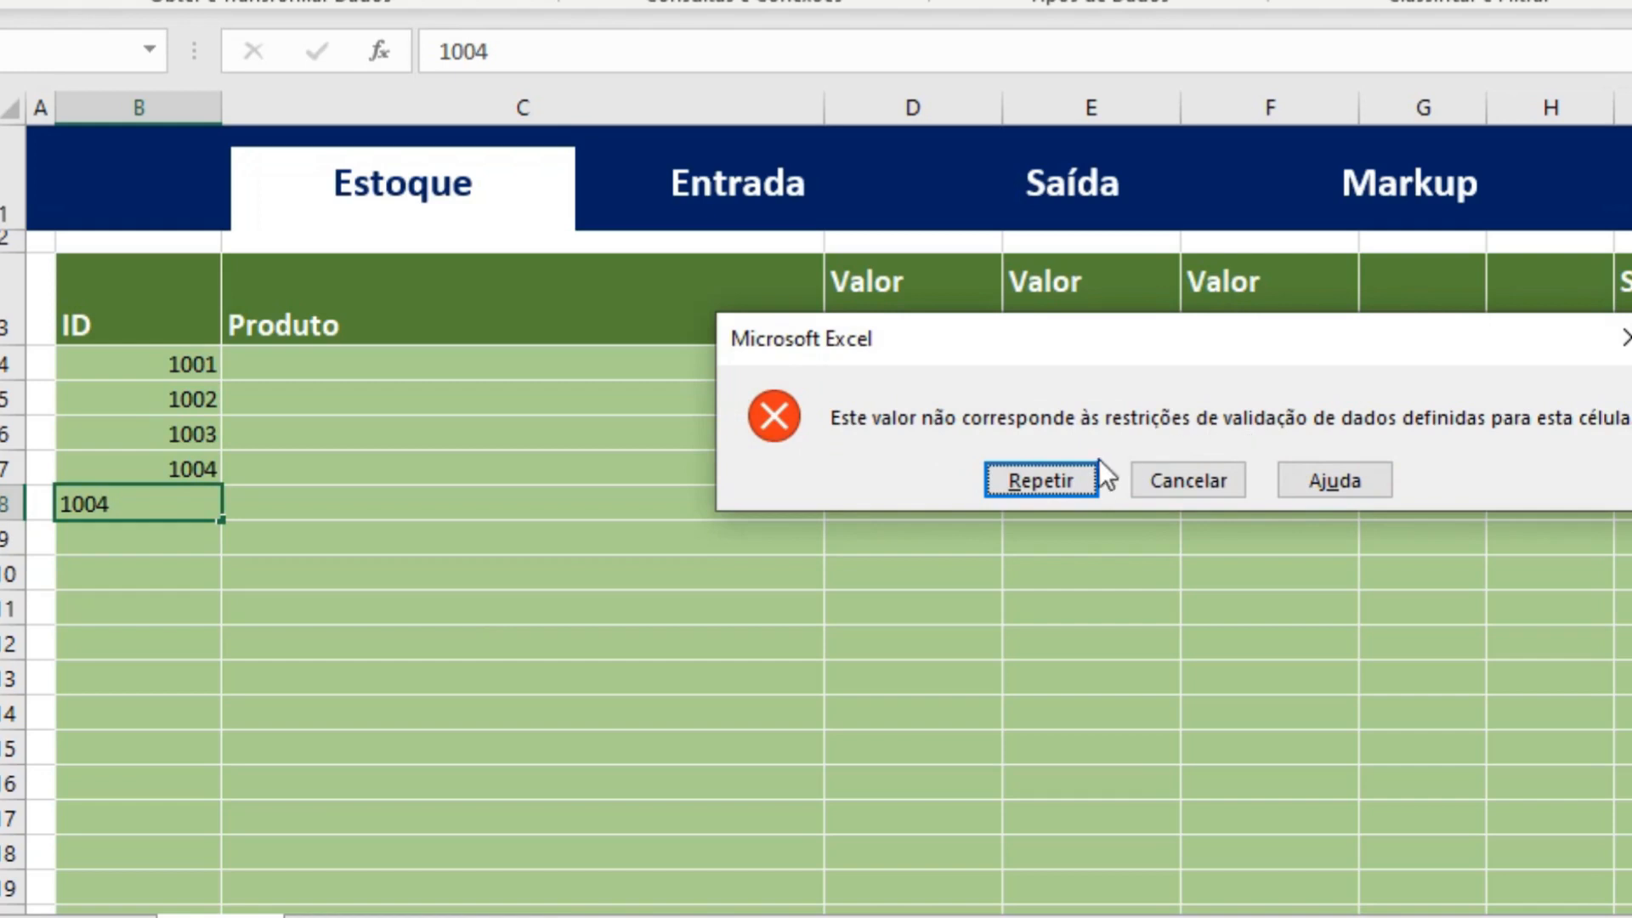
{"action": "left_click", "coordinate": [1190, 481]}
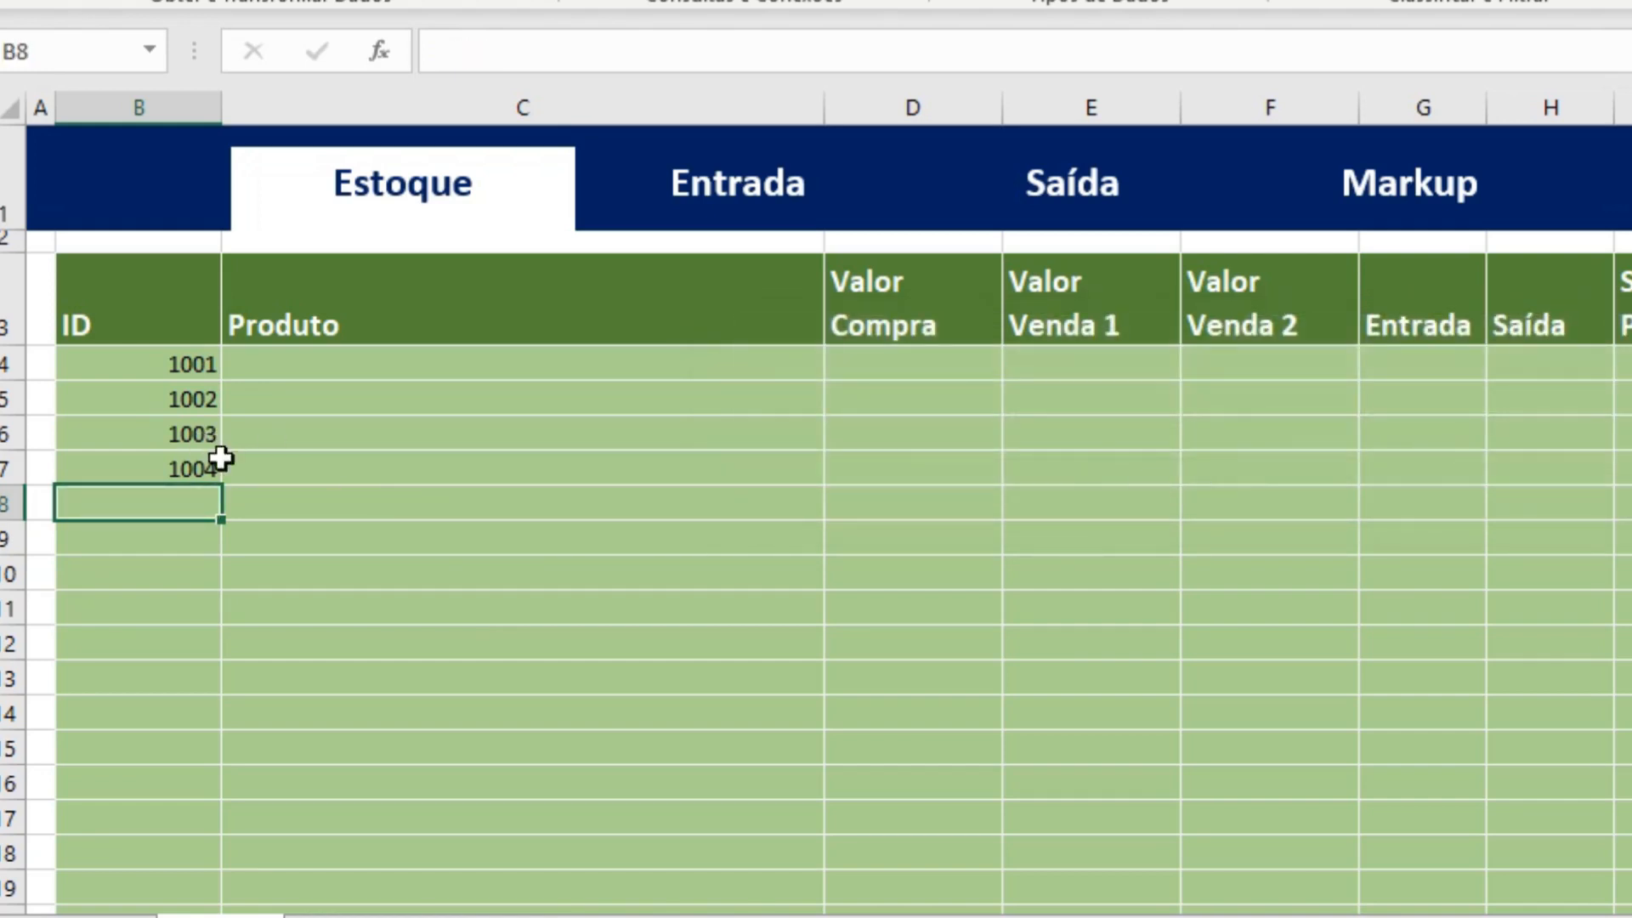
{"action": "type", "text": "10"}
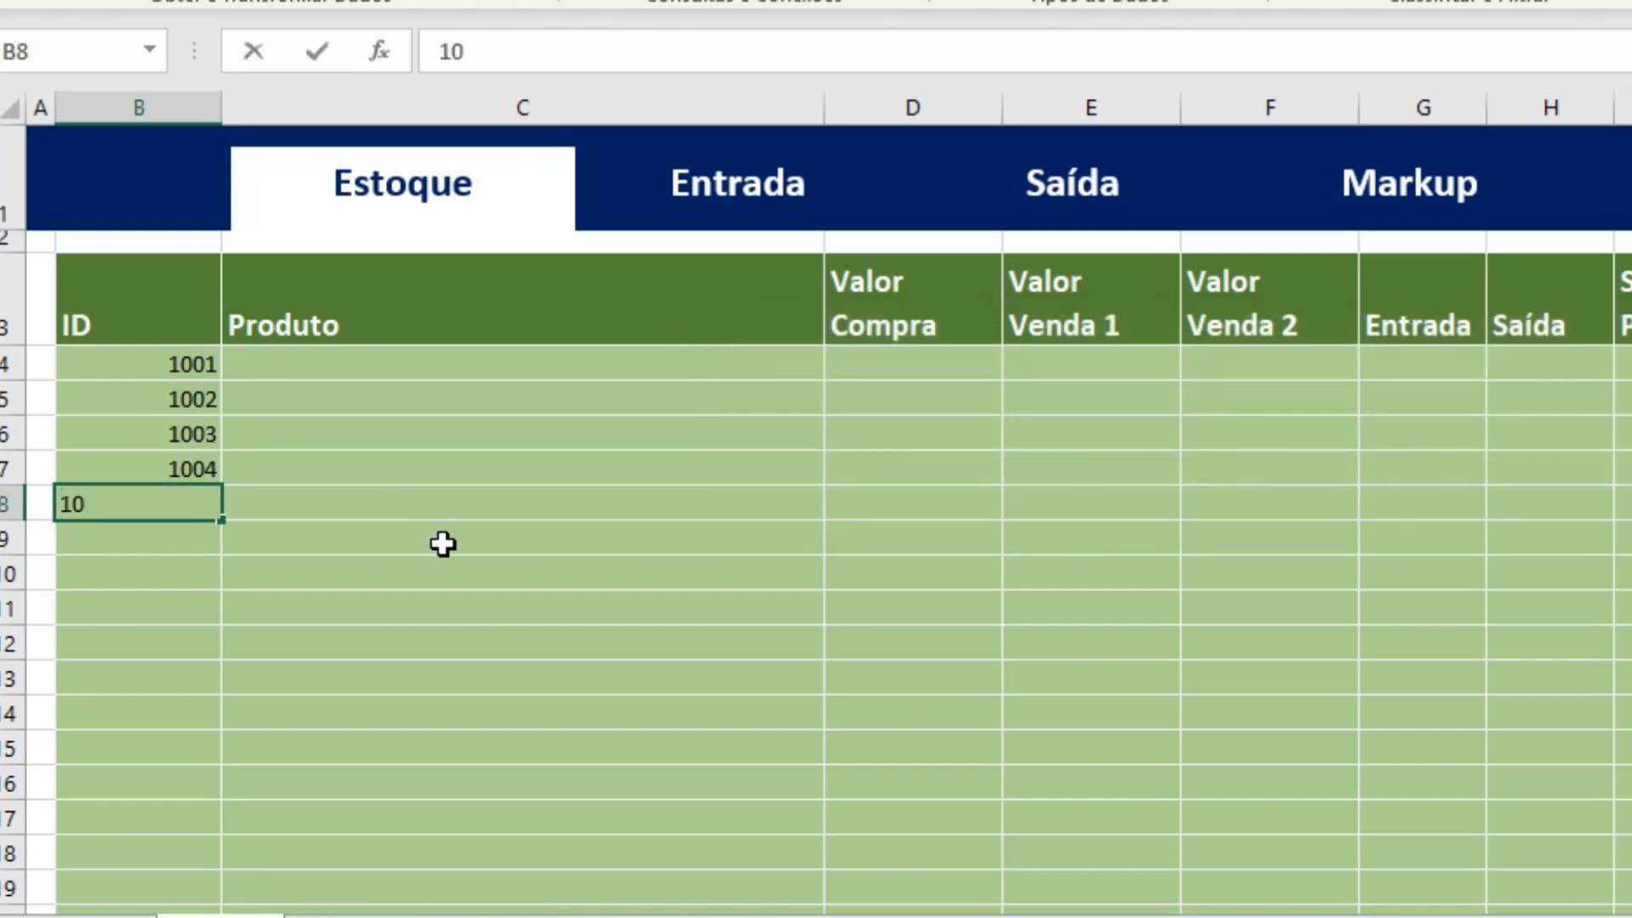
{"action": "type", "text": "01"}
{"action": "key", "text": "Return"}
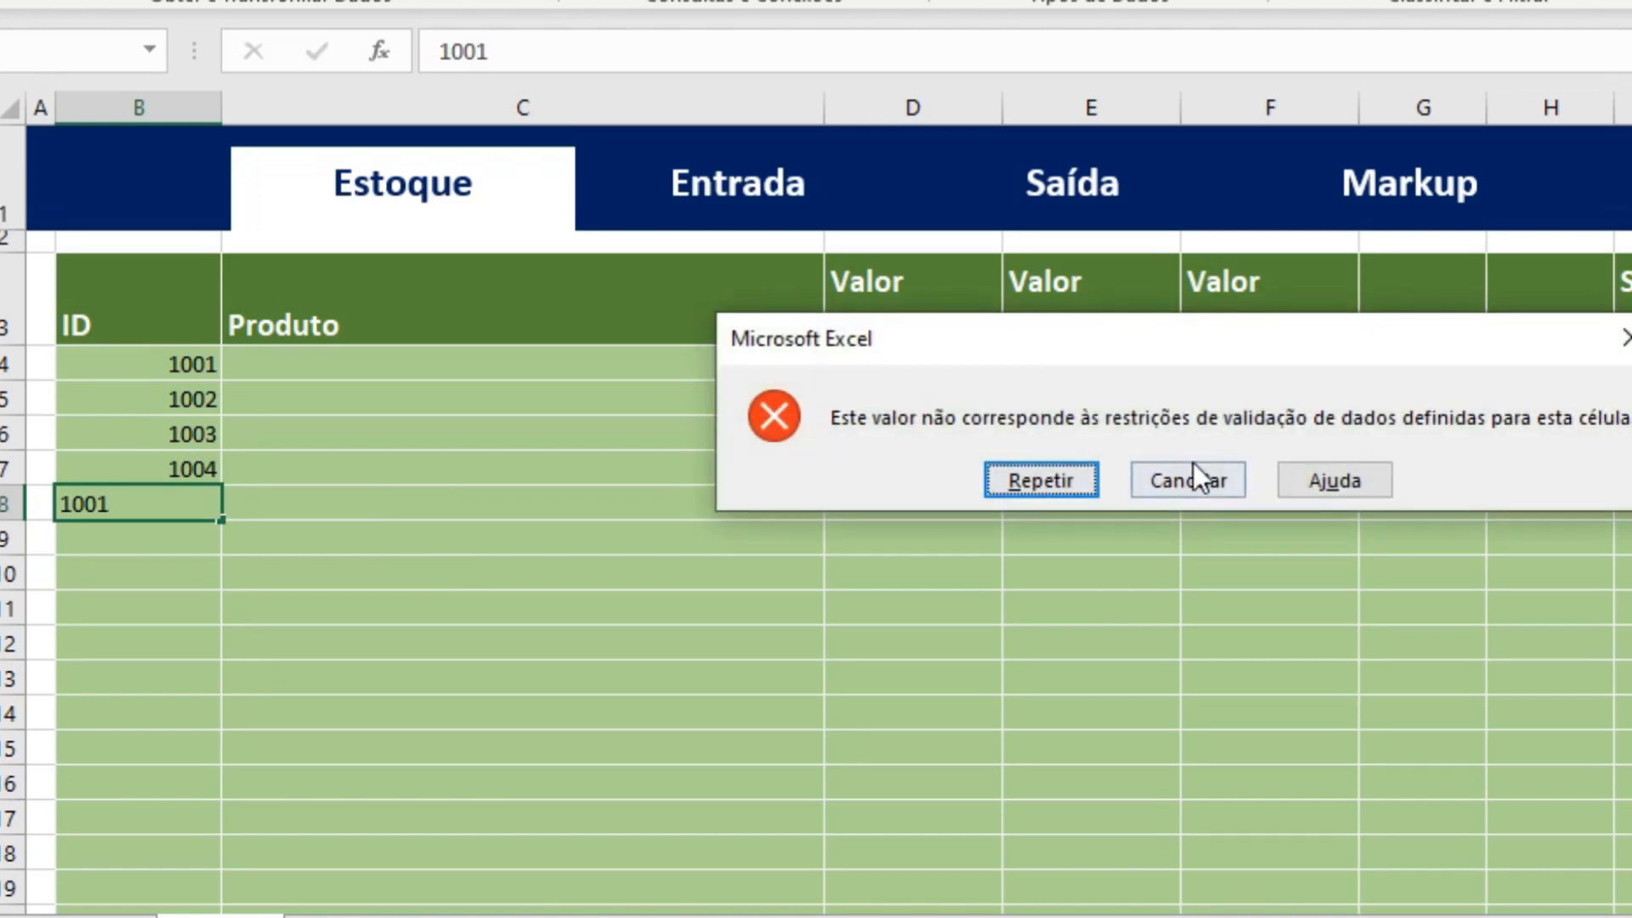
{"action": "left_click", "coordinate": [1205, 466]}
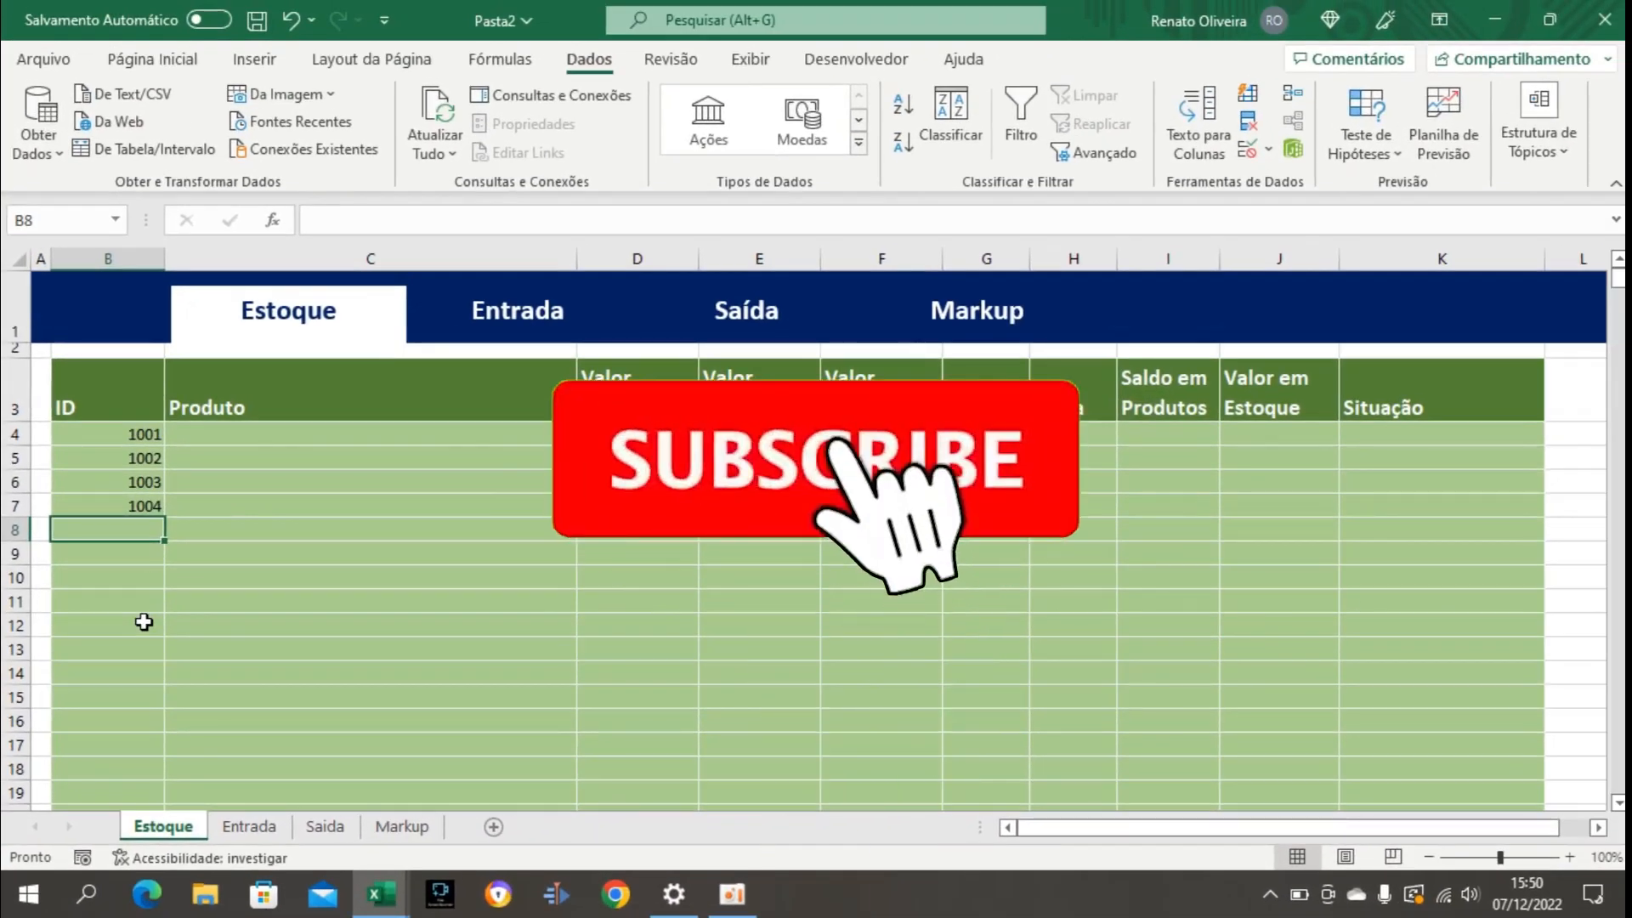
Open data validation for the whole Produto column C and set the allowed criterion to Personalizado.
{"action": "left_click", "coordinate": [257, 435]}
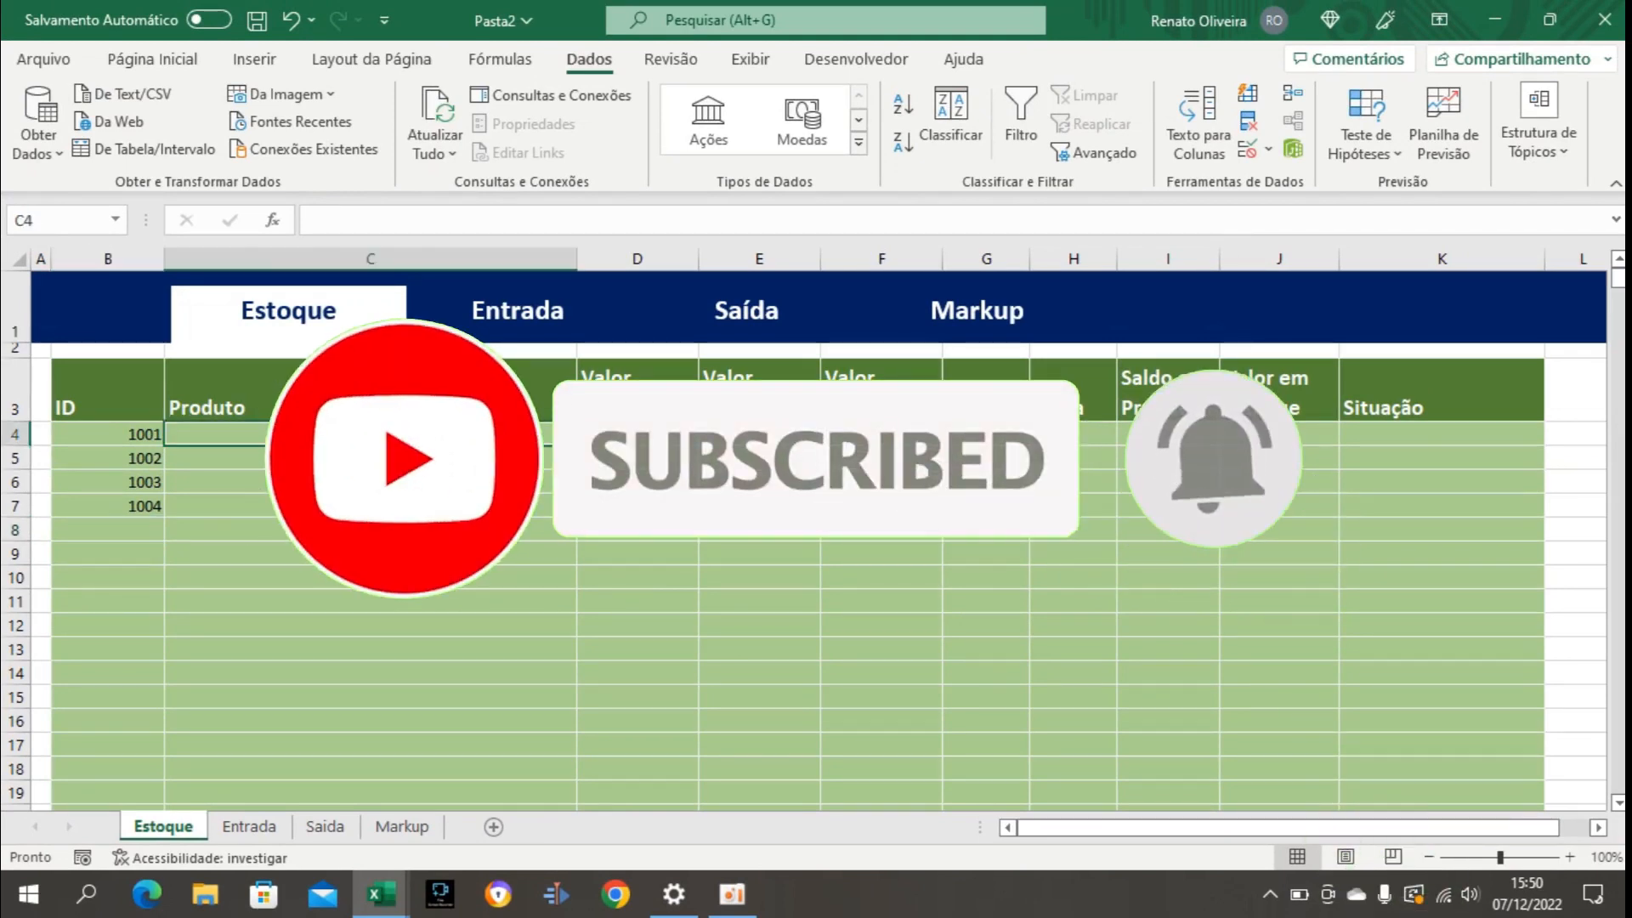
{"action": "left_click", "coordinate": [382, 259]}
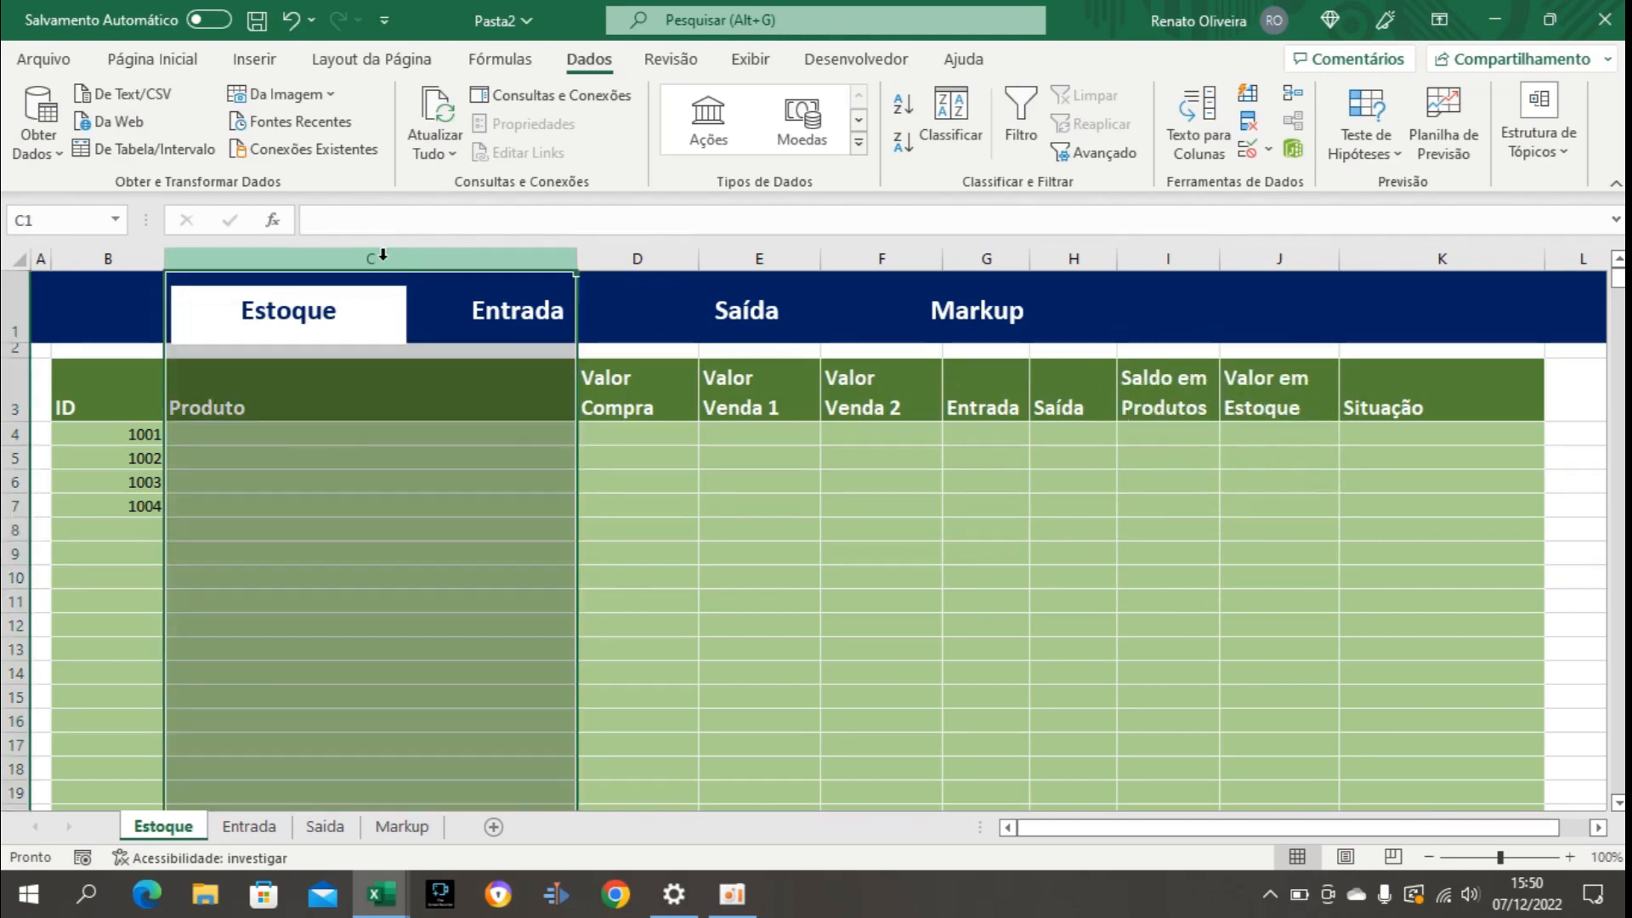
{"action": "left_click", "coordinate": [1247, 149]}
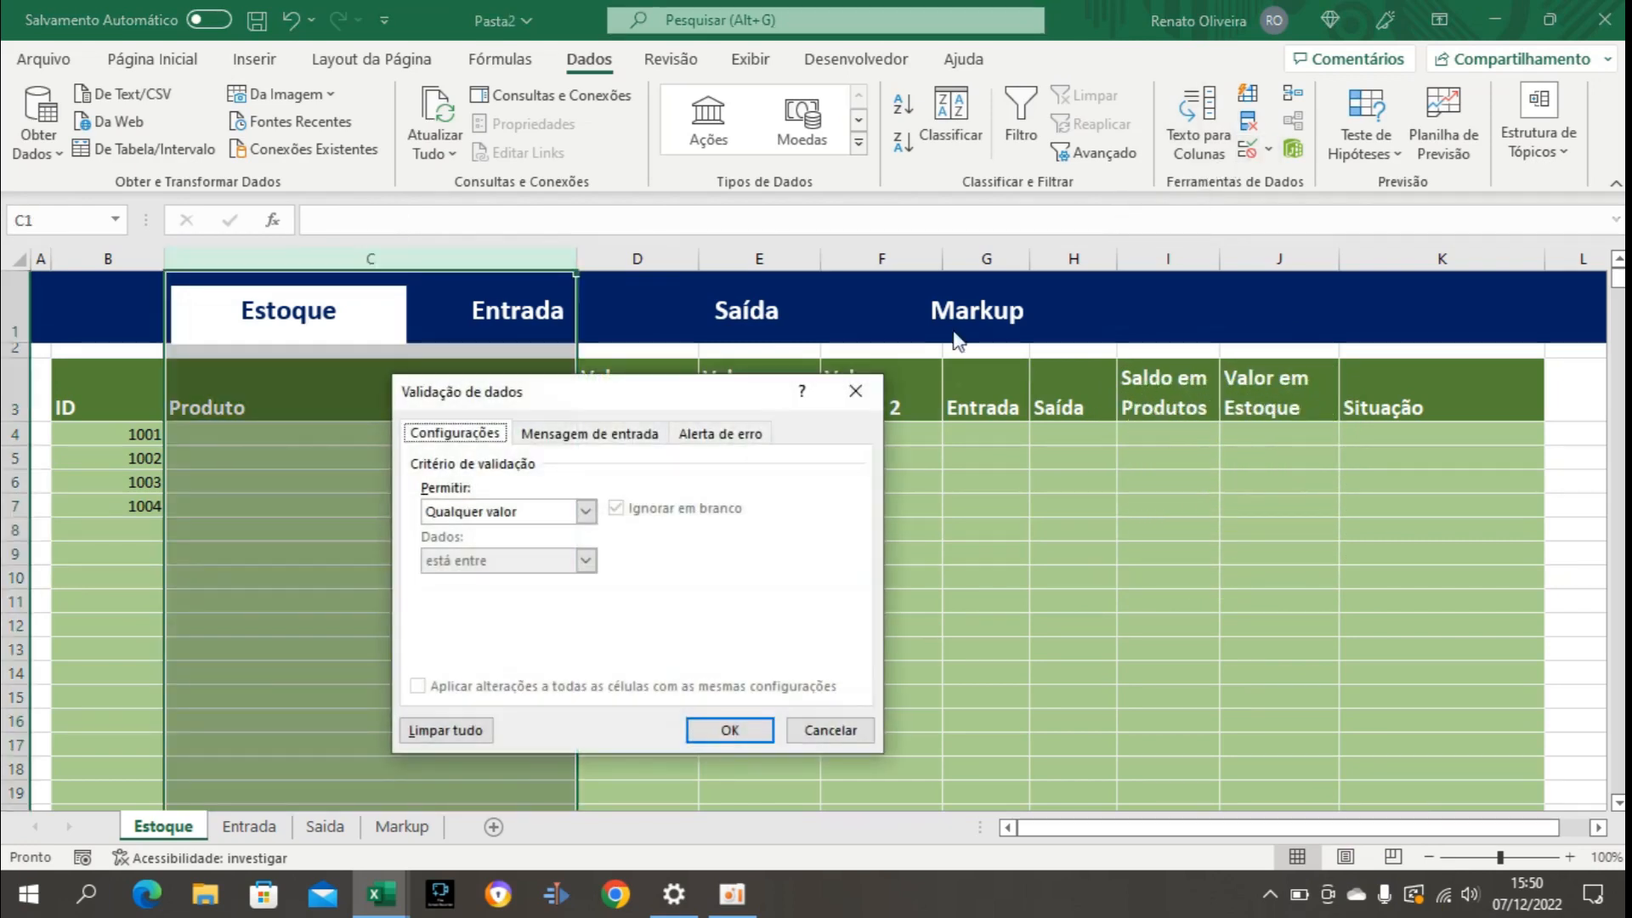
{"action": "left_click", "coordinate": [586, 510]}
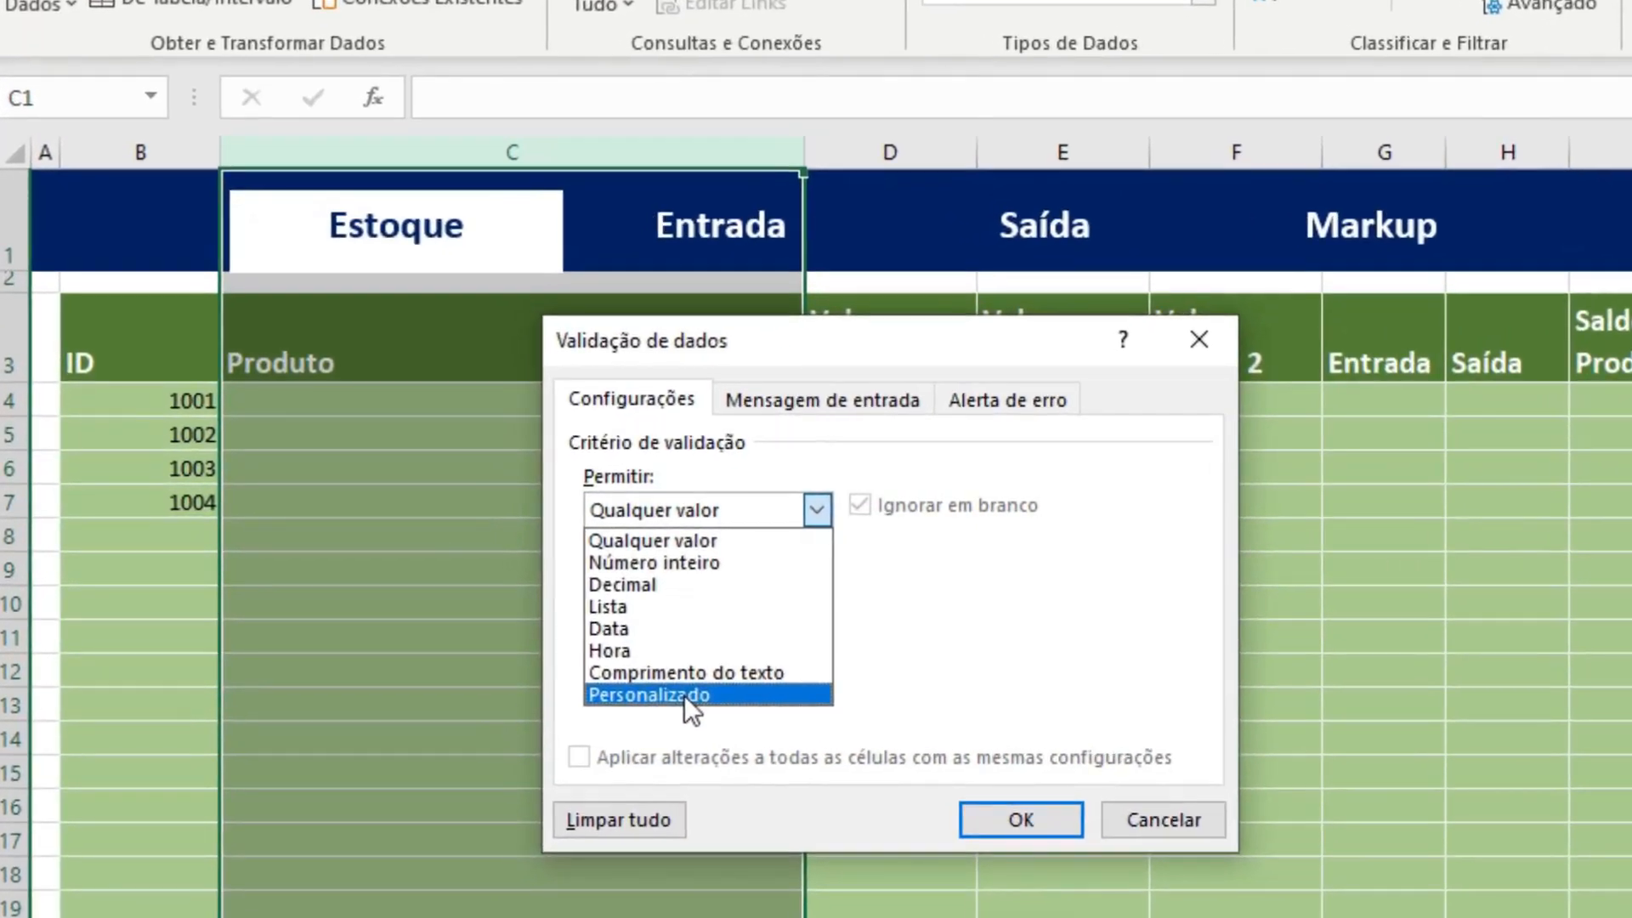
{"action": "left_click", "coordinate": [595, 662]}
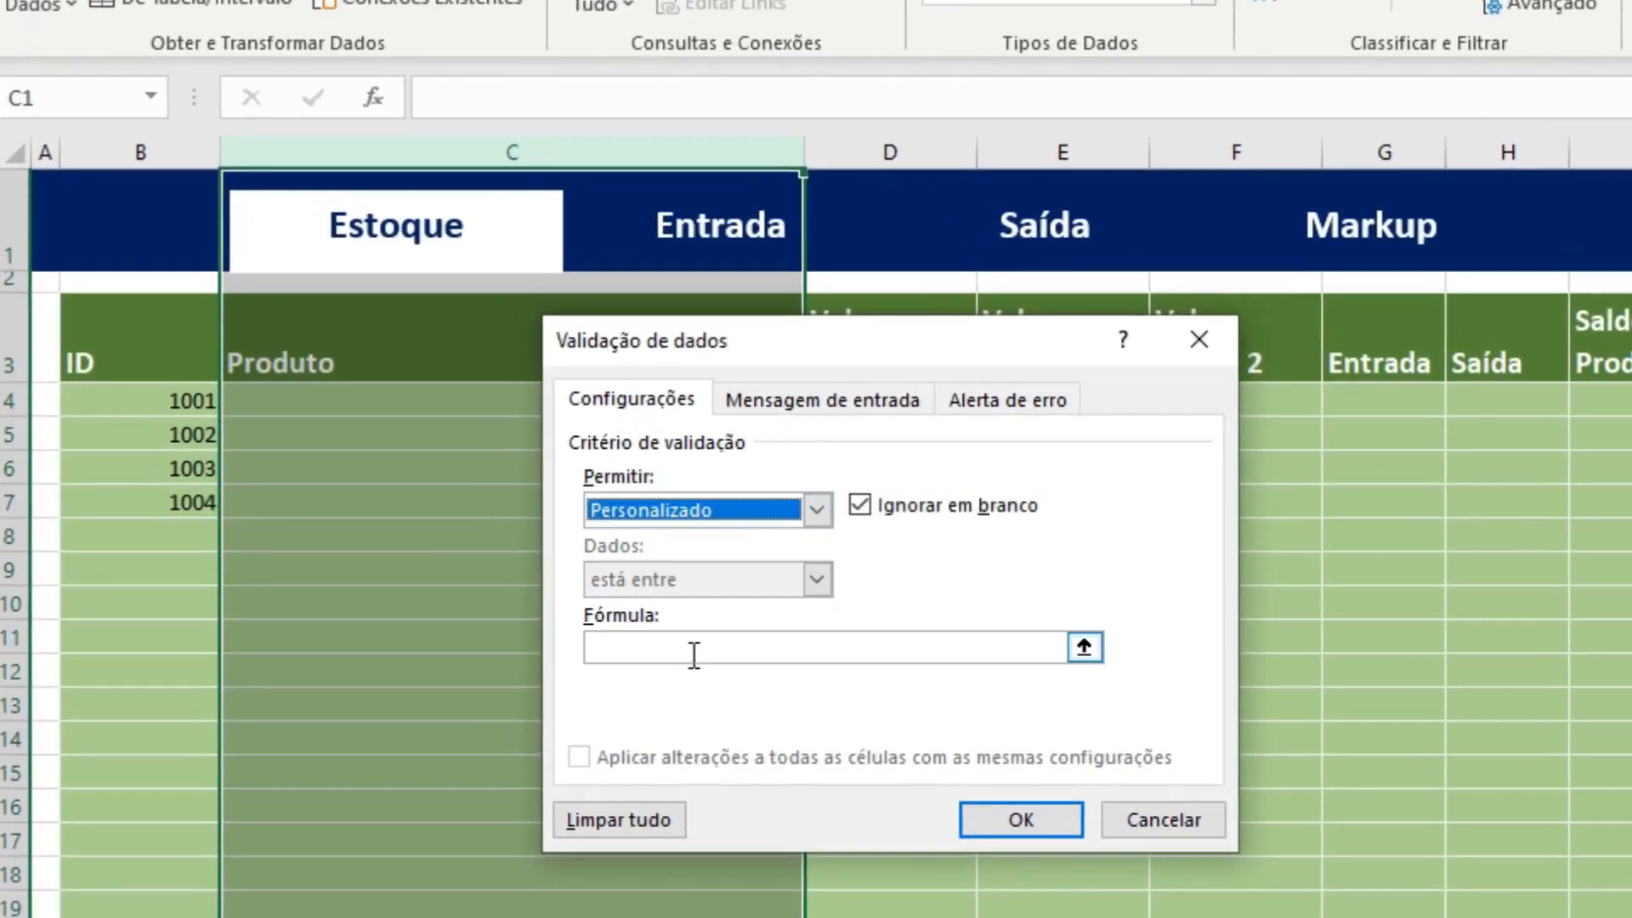
Set the validation formula for column C to =CONT.SE(C:C;C1)<2 and apply the rule.
{"action": "left_click", "coordinate": [693, 655]}
{"action": "type", "text": "=S"}
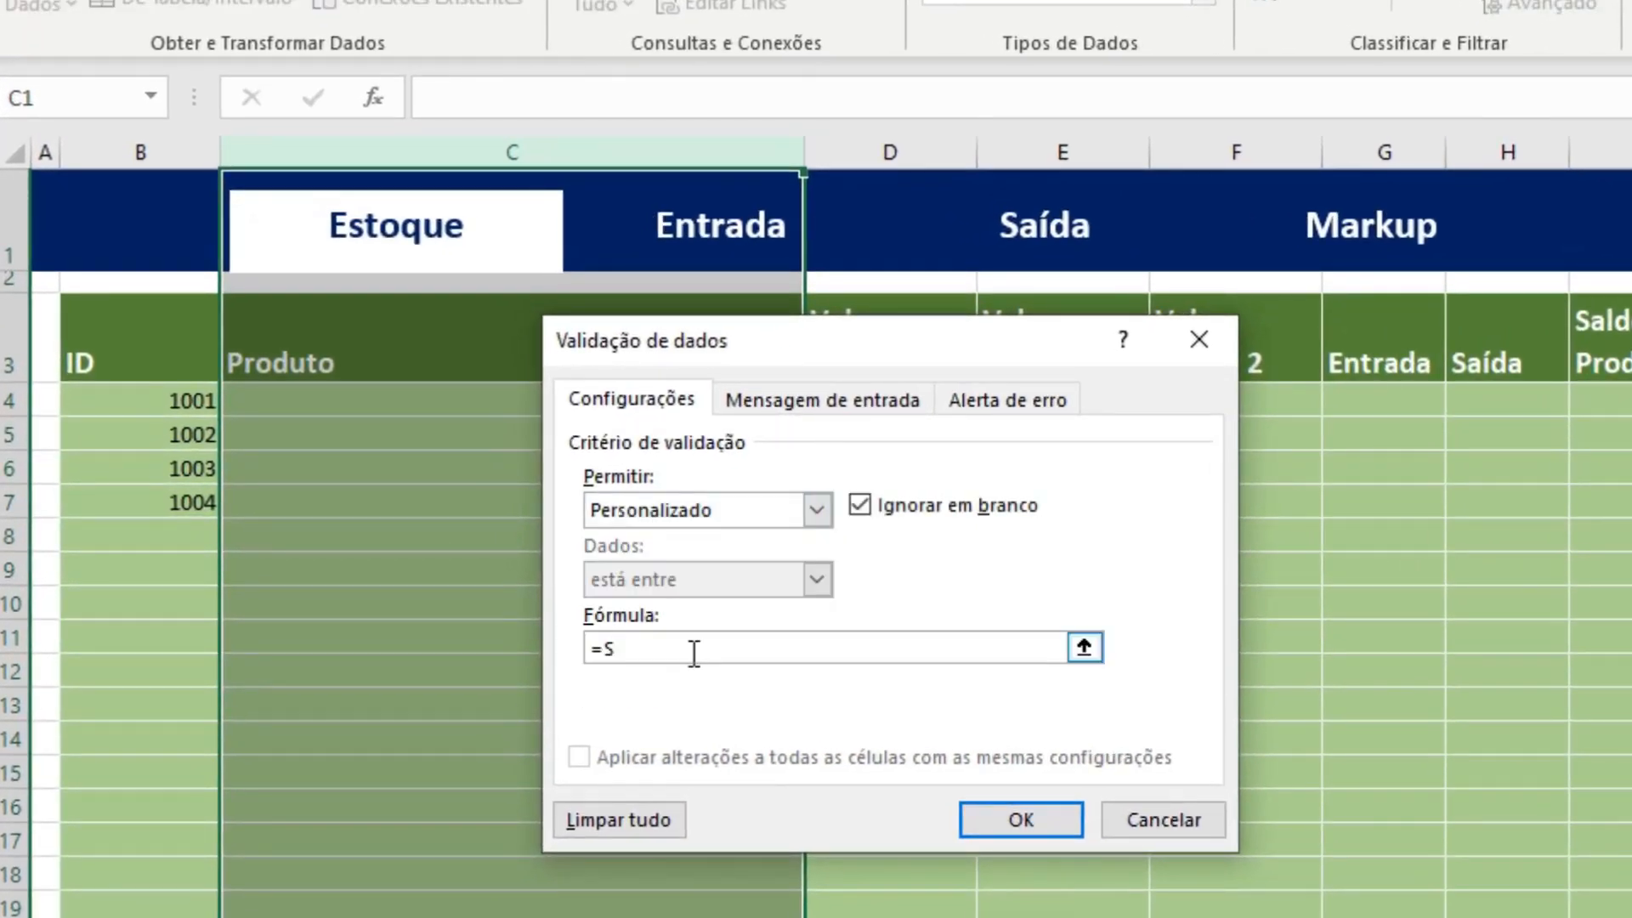
{"action": "key", "text": "BackSpace"}
{"action": "type", "text": "CONT.SE("}
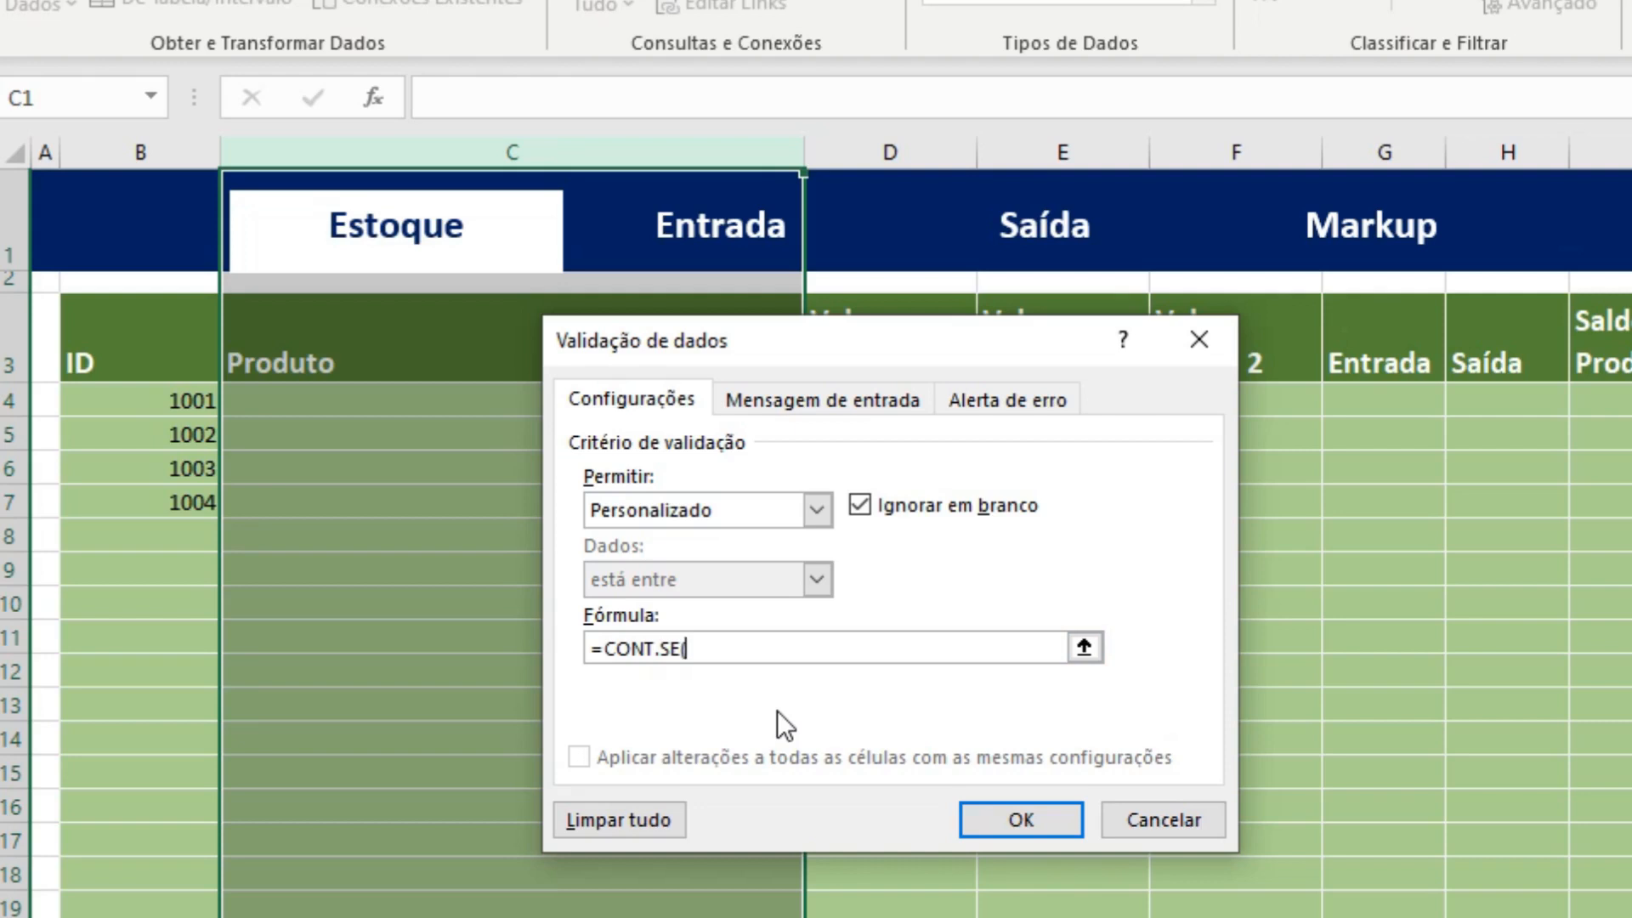
{"action": "type", "text": "C:C;C1)<2"}
{"action": "left_click", "coordinate": [1042, 822]}
Enter the product Camisa in cell C4.
{"action": "left_click", "coordinate": [600, 393]}
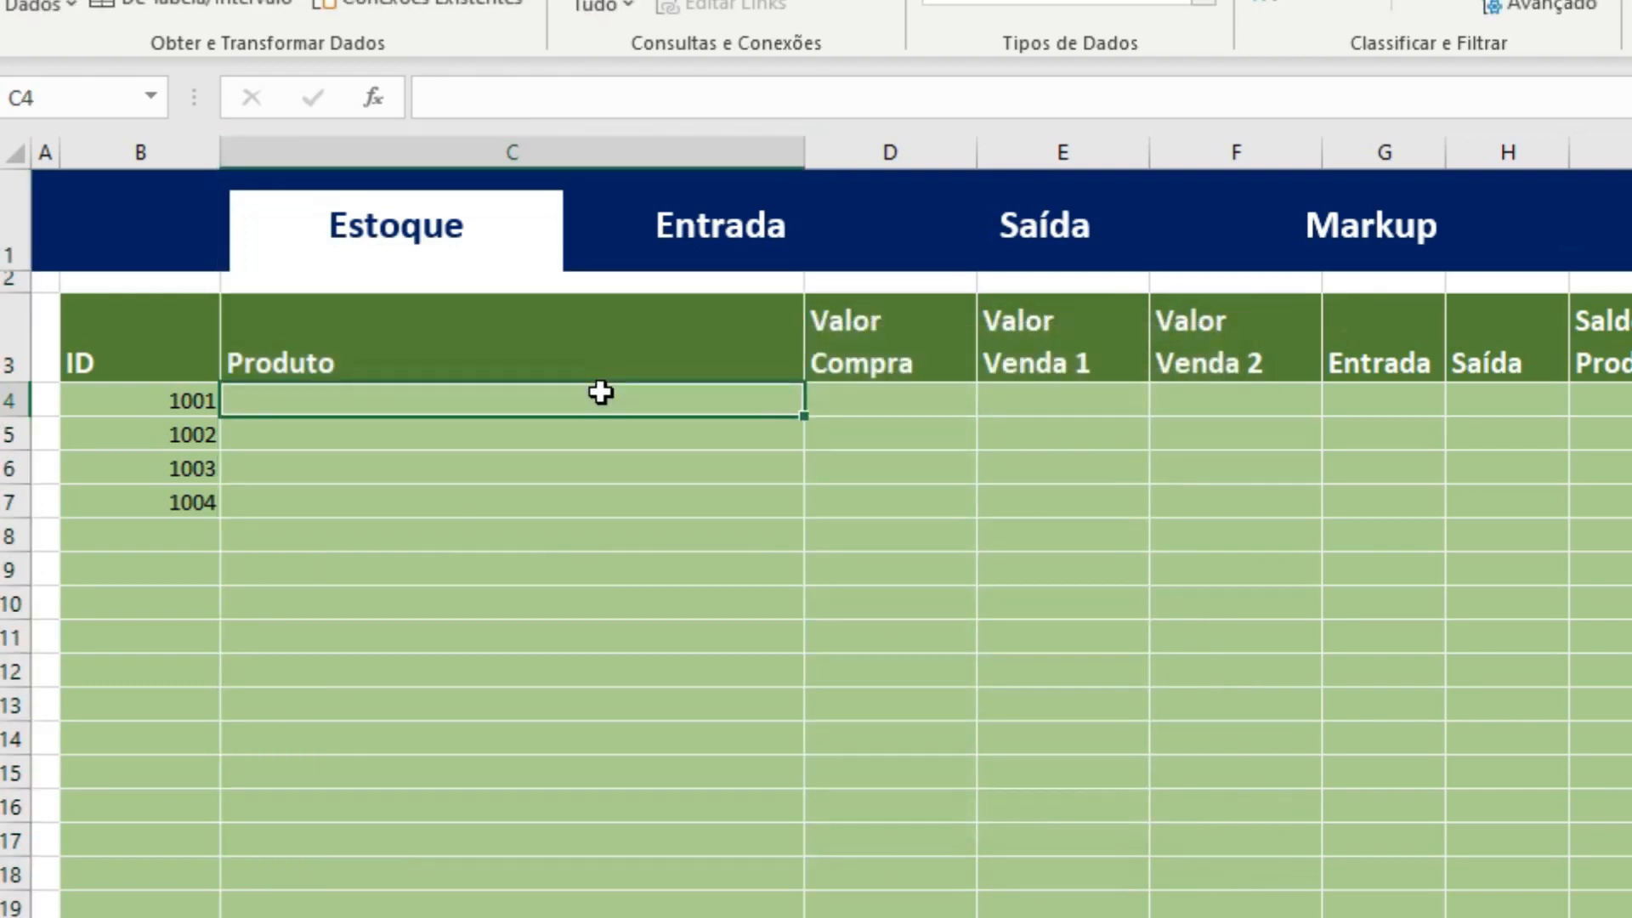
{"action": "type", "text": "Camisa"}
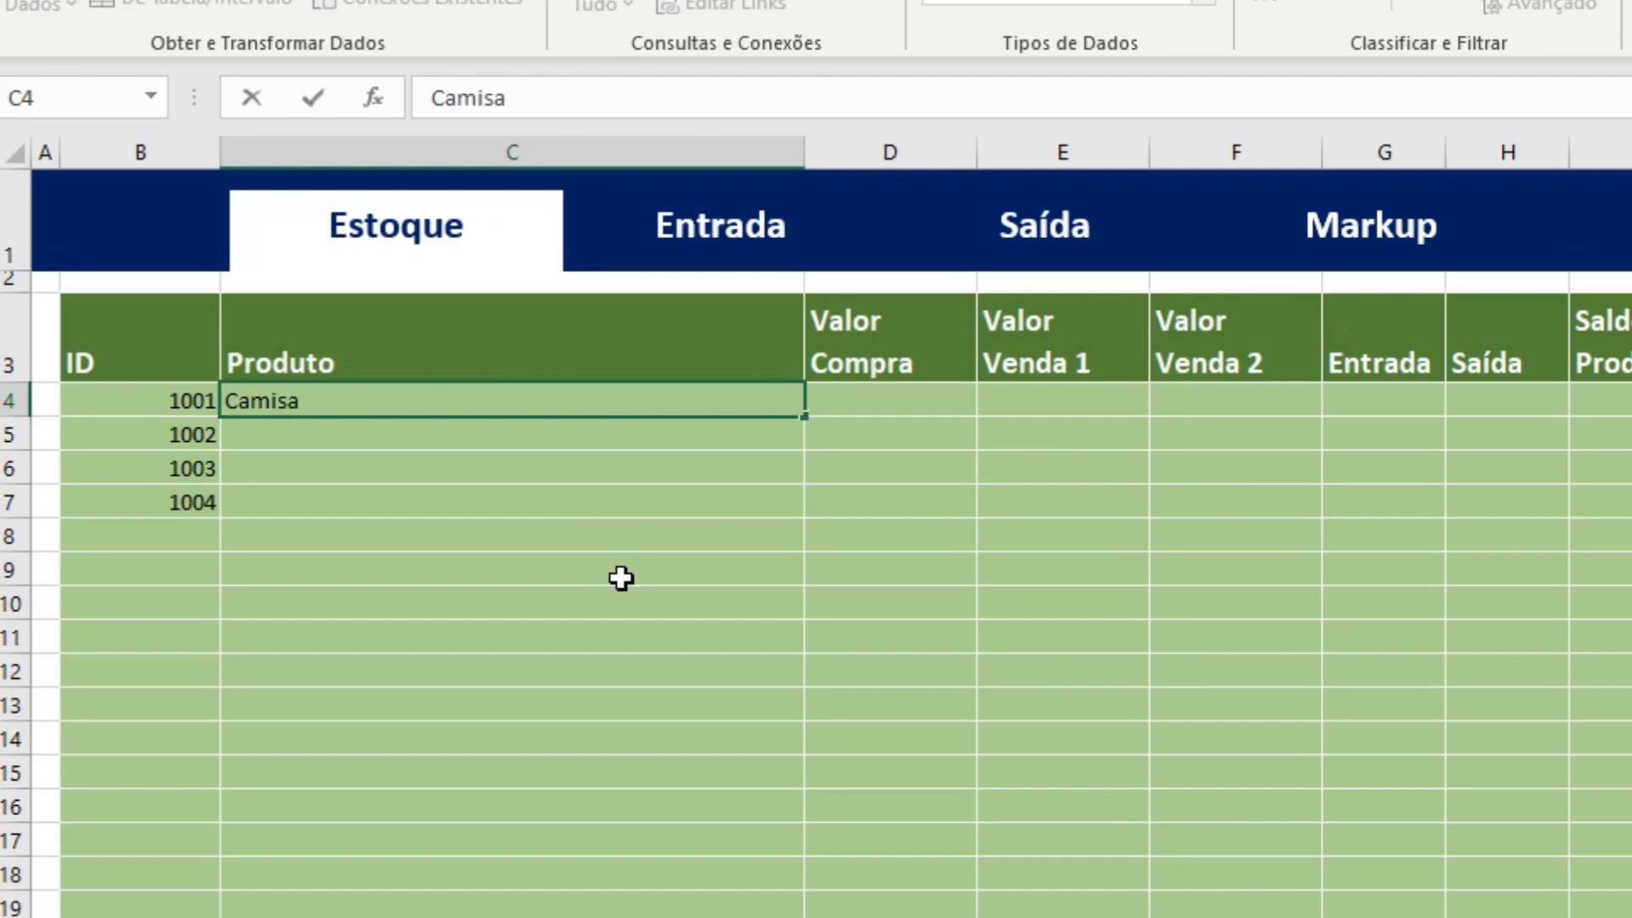
{"action": "key", "text": "Return"}
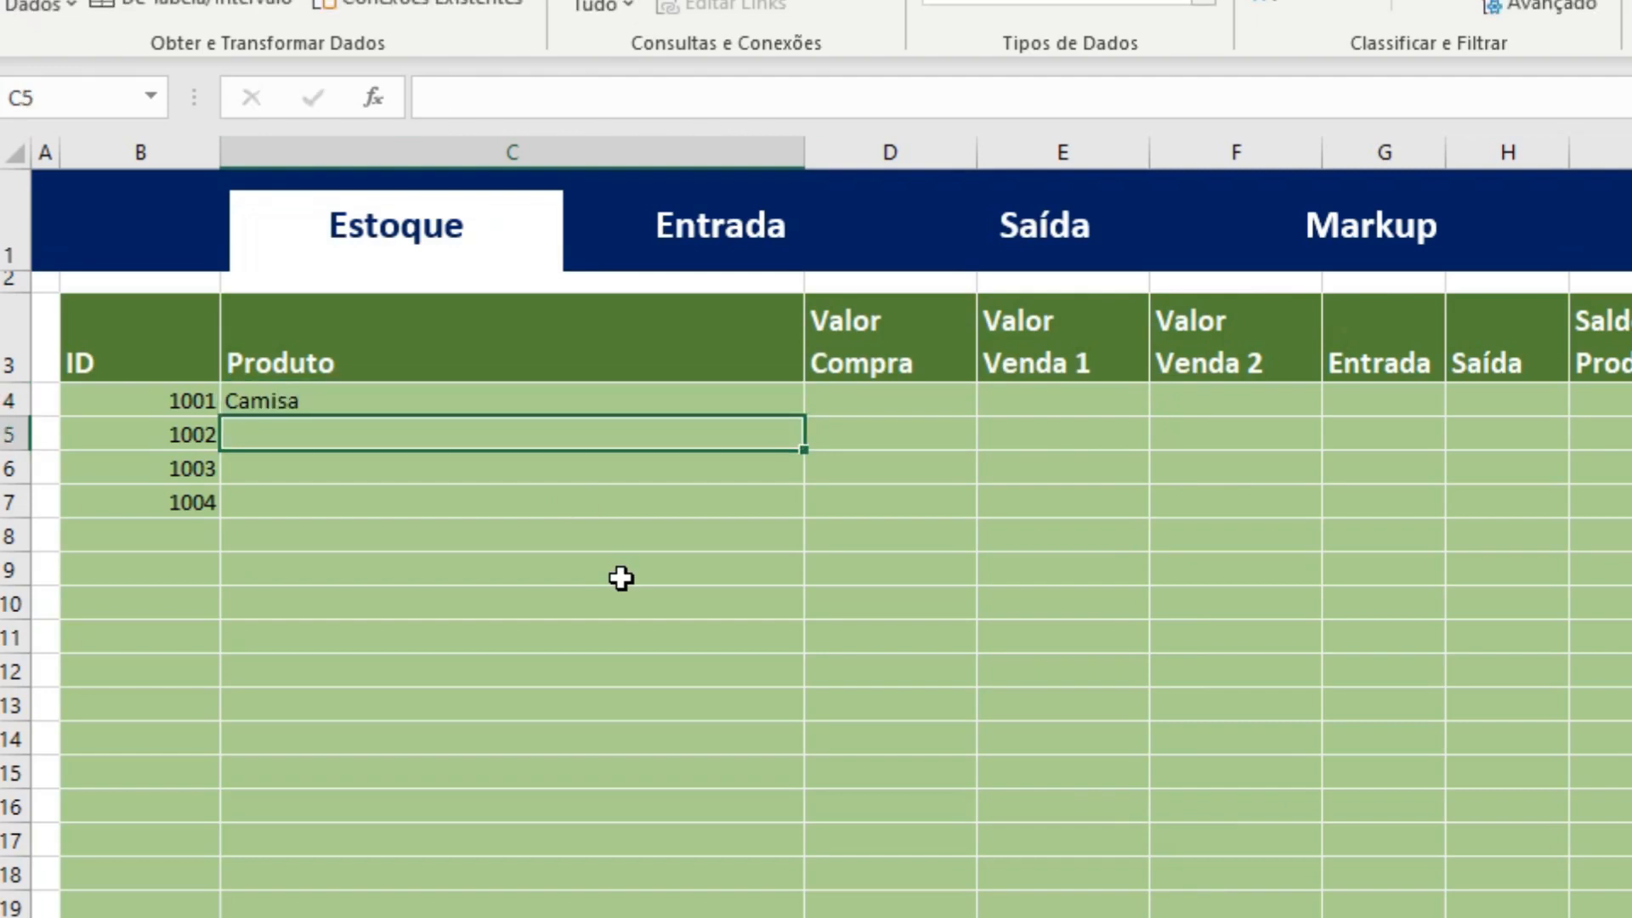
Test the Produto validation by trying to enter the duplicate Camisa in cell C5, cancelling the entry.
{"action": "type", "text": "Camisa"}
{"action": "key", "text": "Return"}
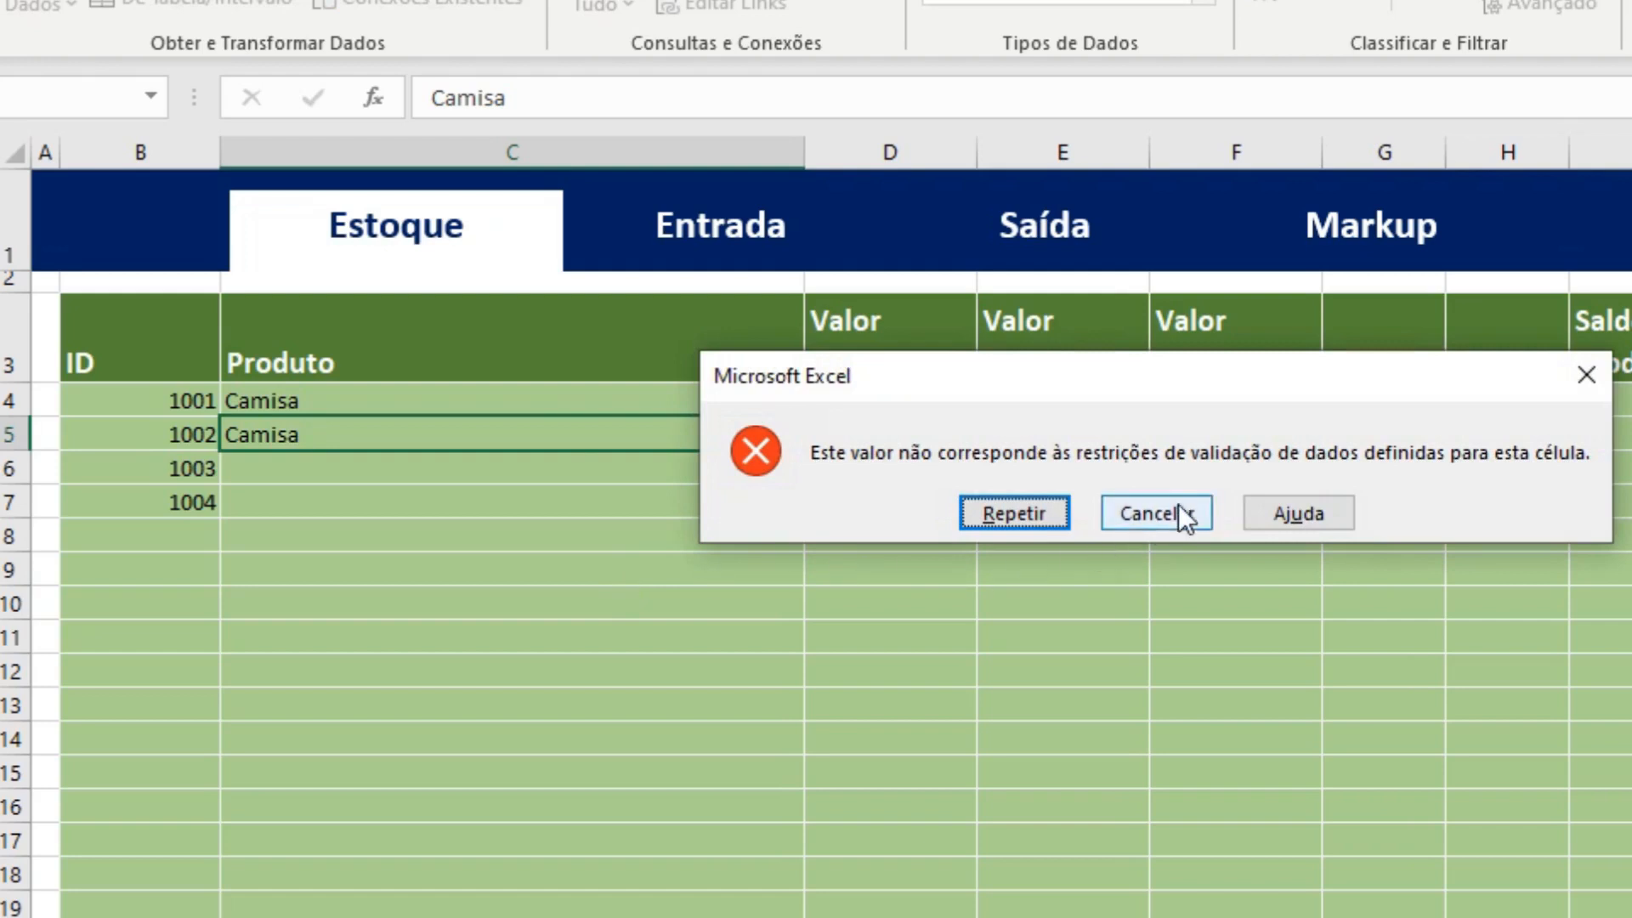
{"action": "left_click", "coordinate": [1178, 510]}
Enter the product Camisa G in cell C5.
{"action": "type", "text": "Camisa"}
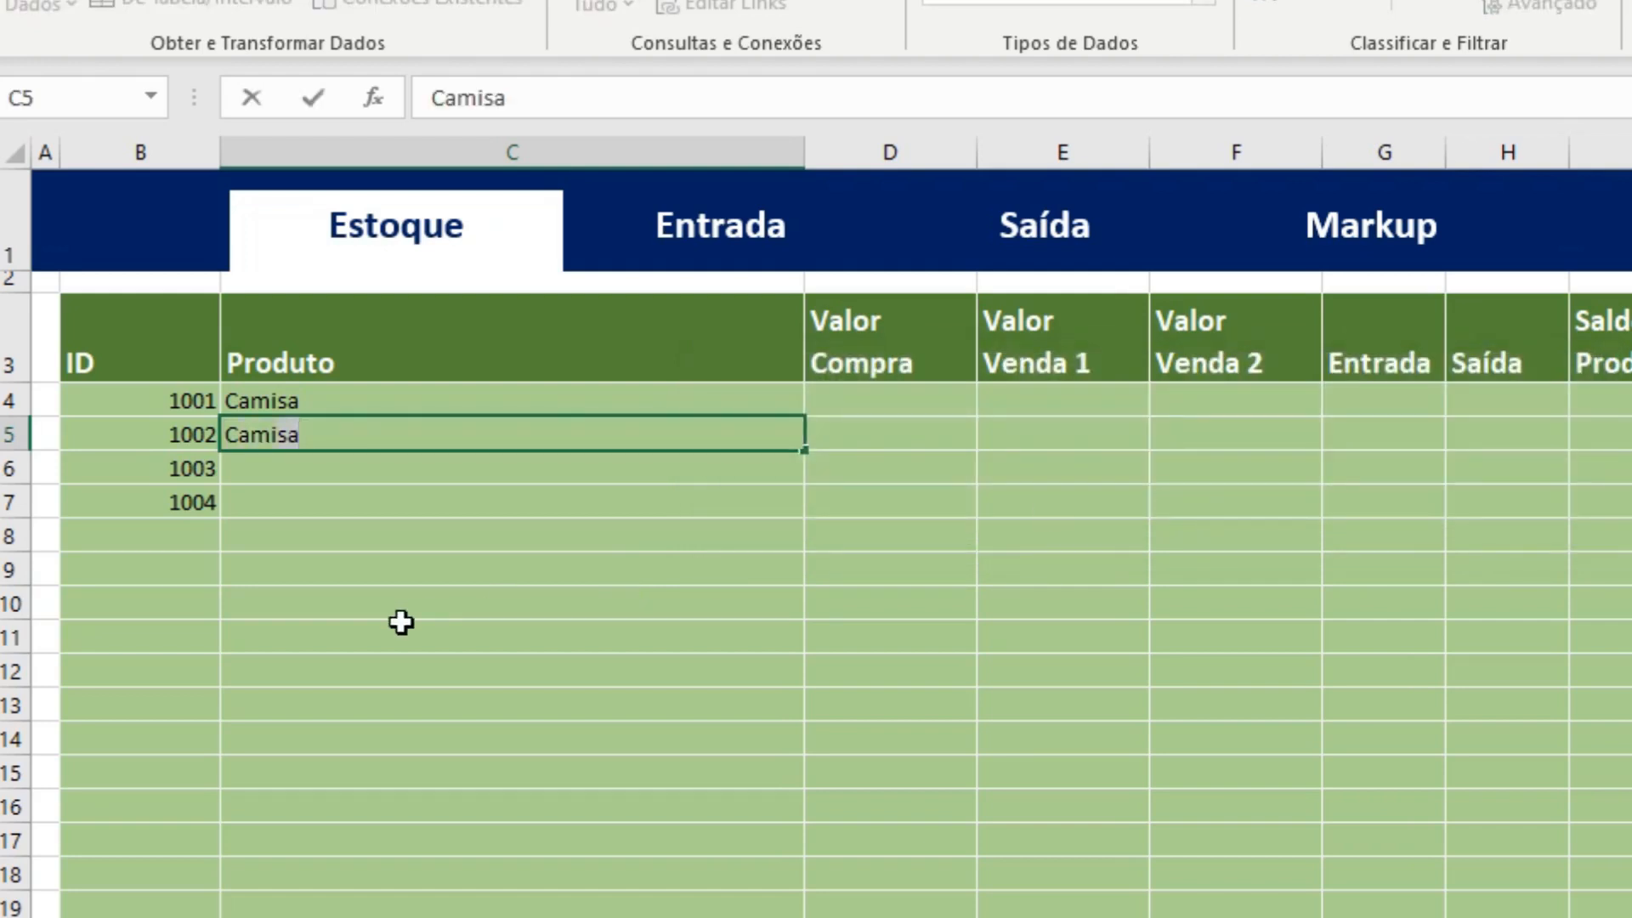
{"action": "type", "text": " G"}
{"action": "key", "text": "Return"}
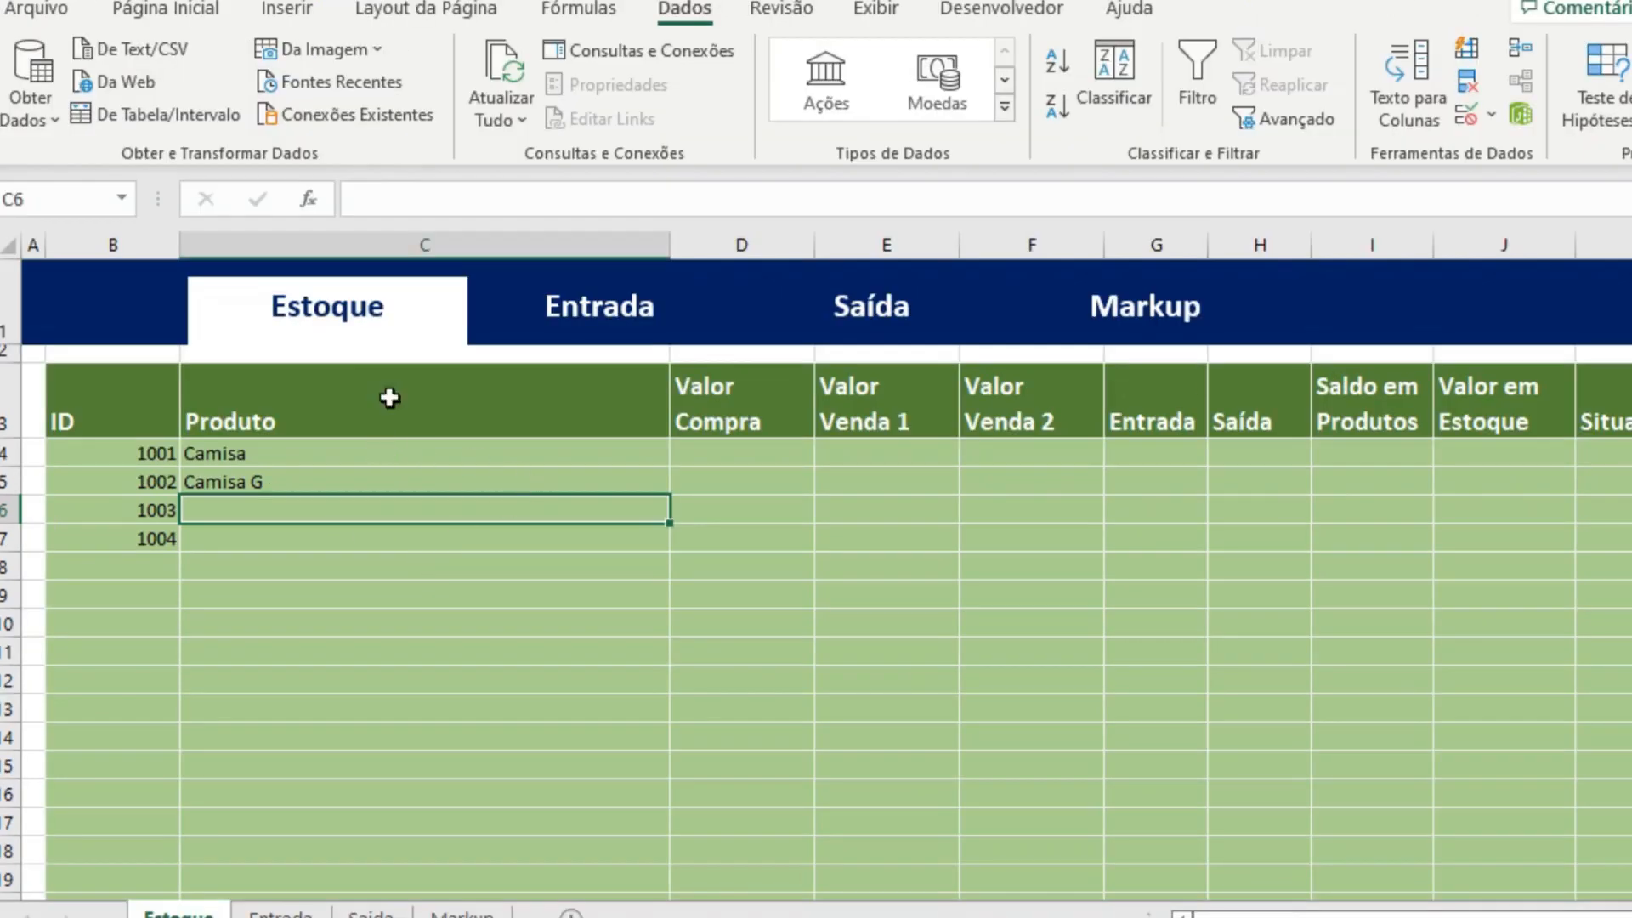
Open the error alert settings of column C's data validation and set the alert title to Produto.
{"action": "left_click", "coordinate": [522, 152]}
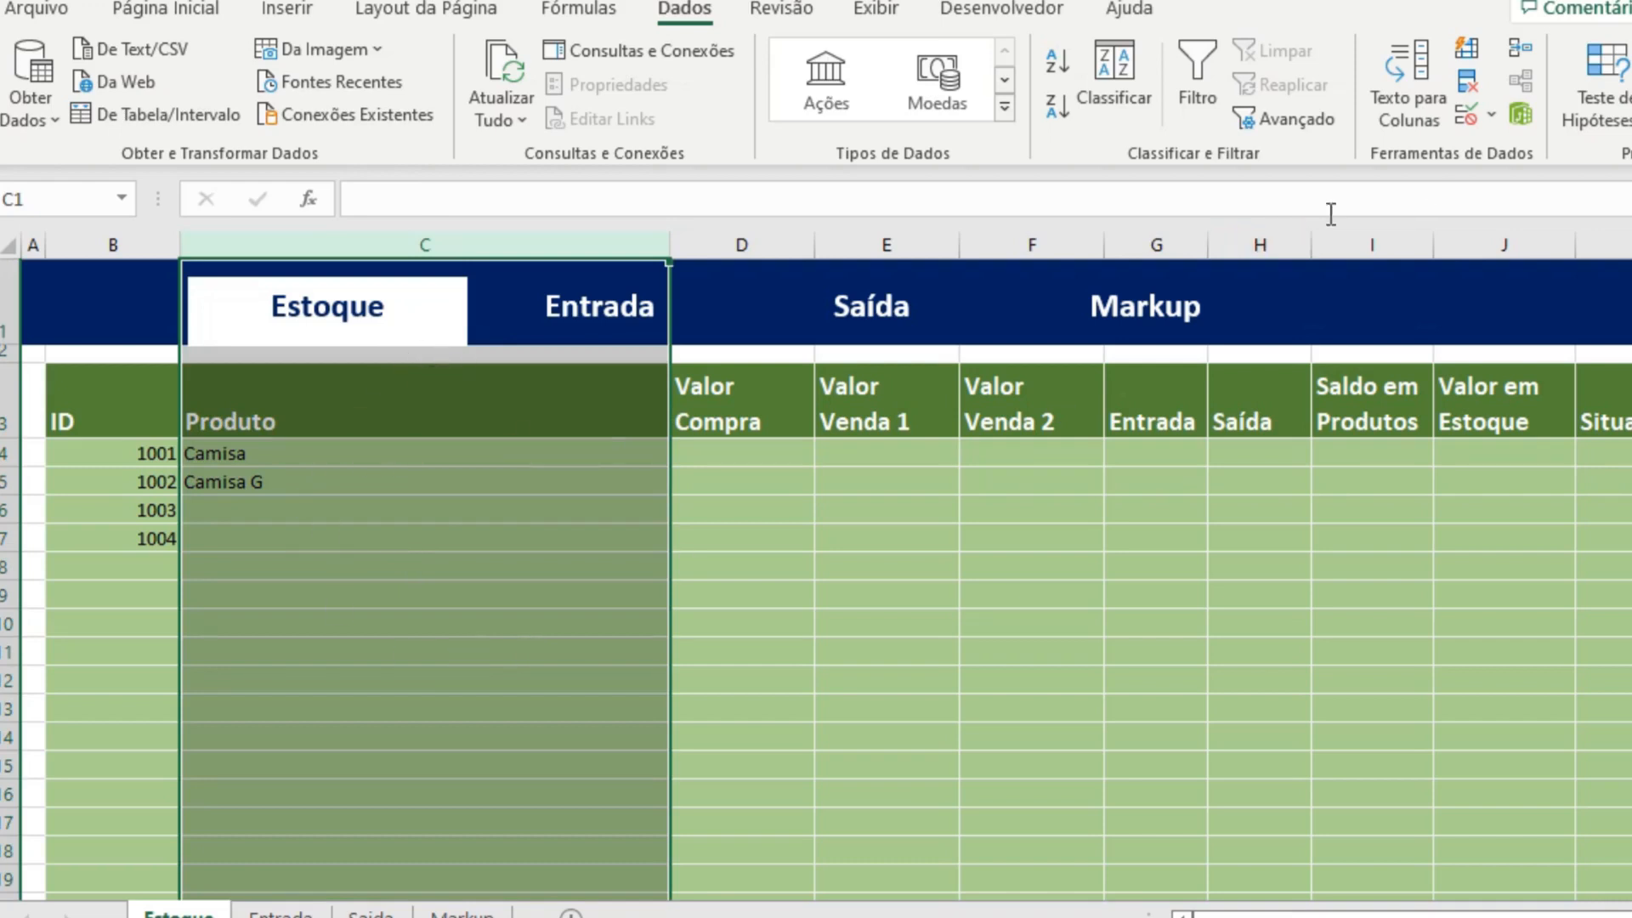
{"action": "left_click", "coordinate": [1466, 125]}
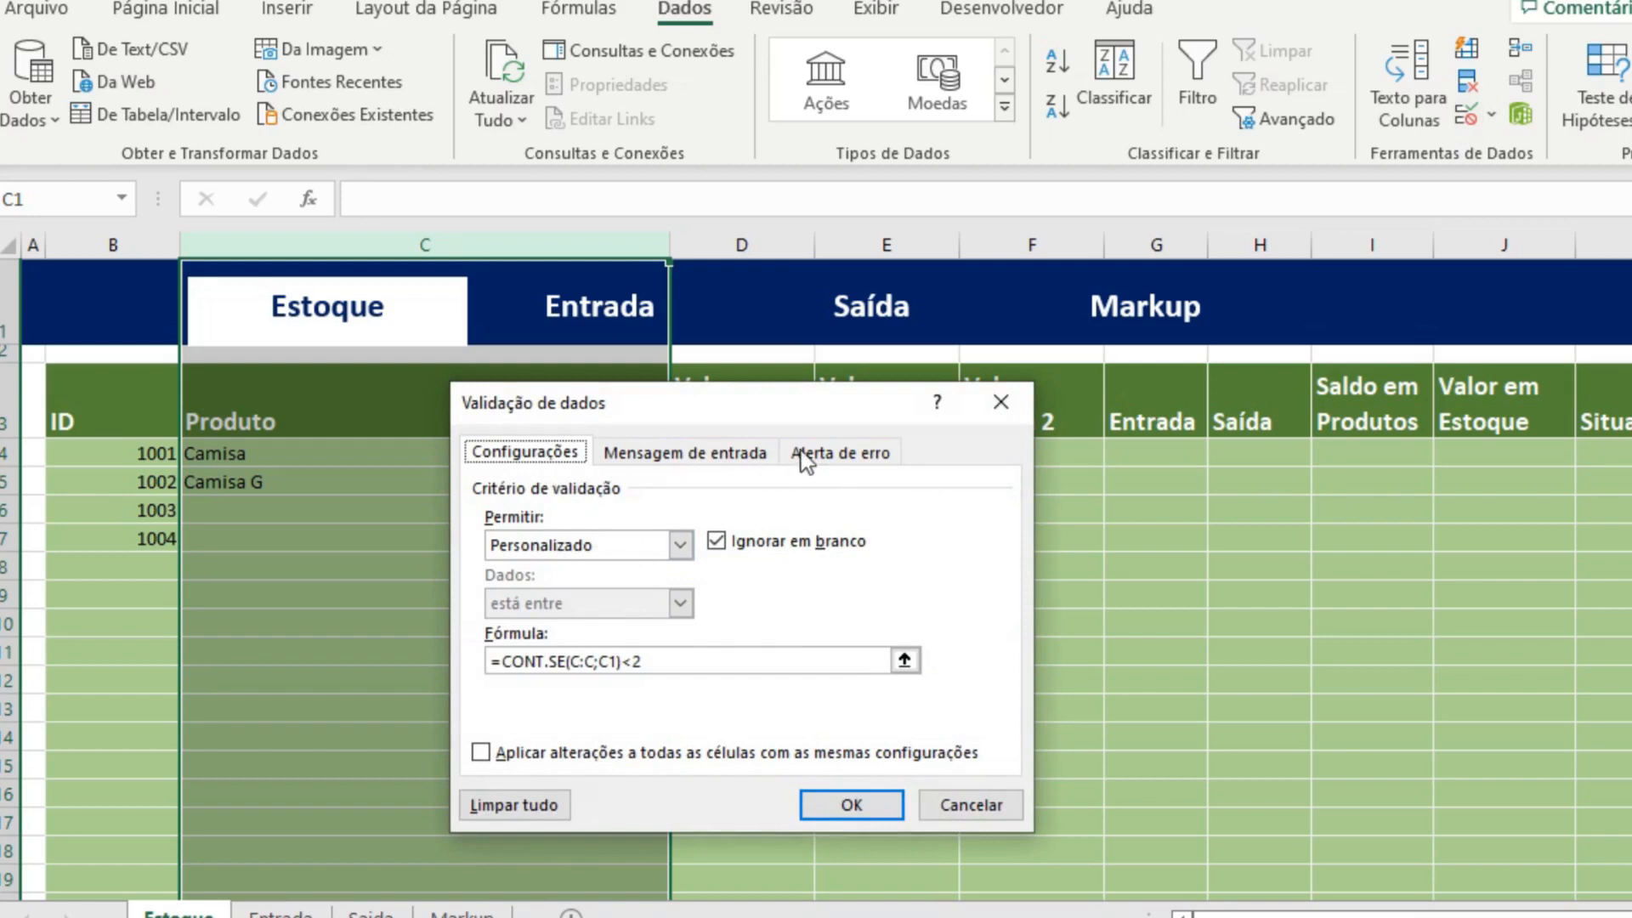
{"action": "left_click", "coordinate": [866, 458]}
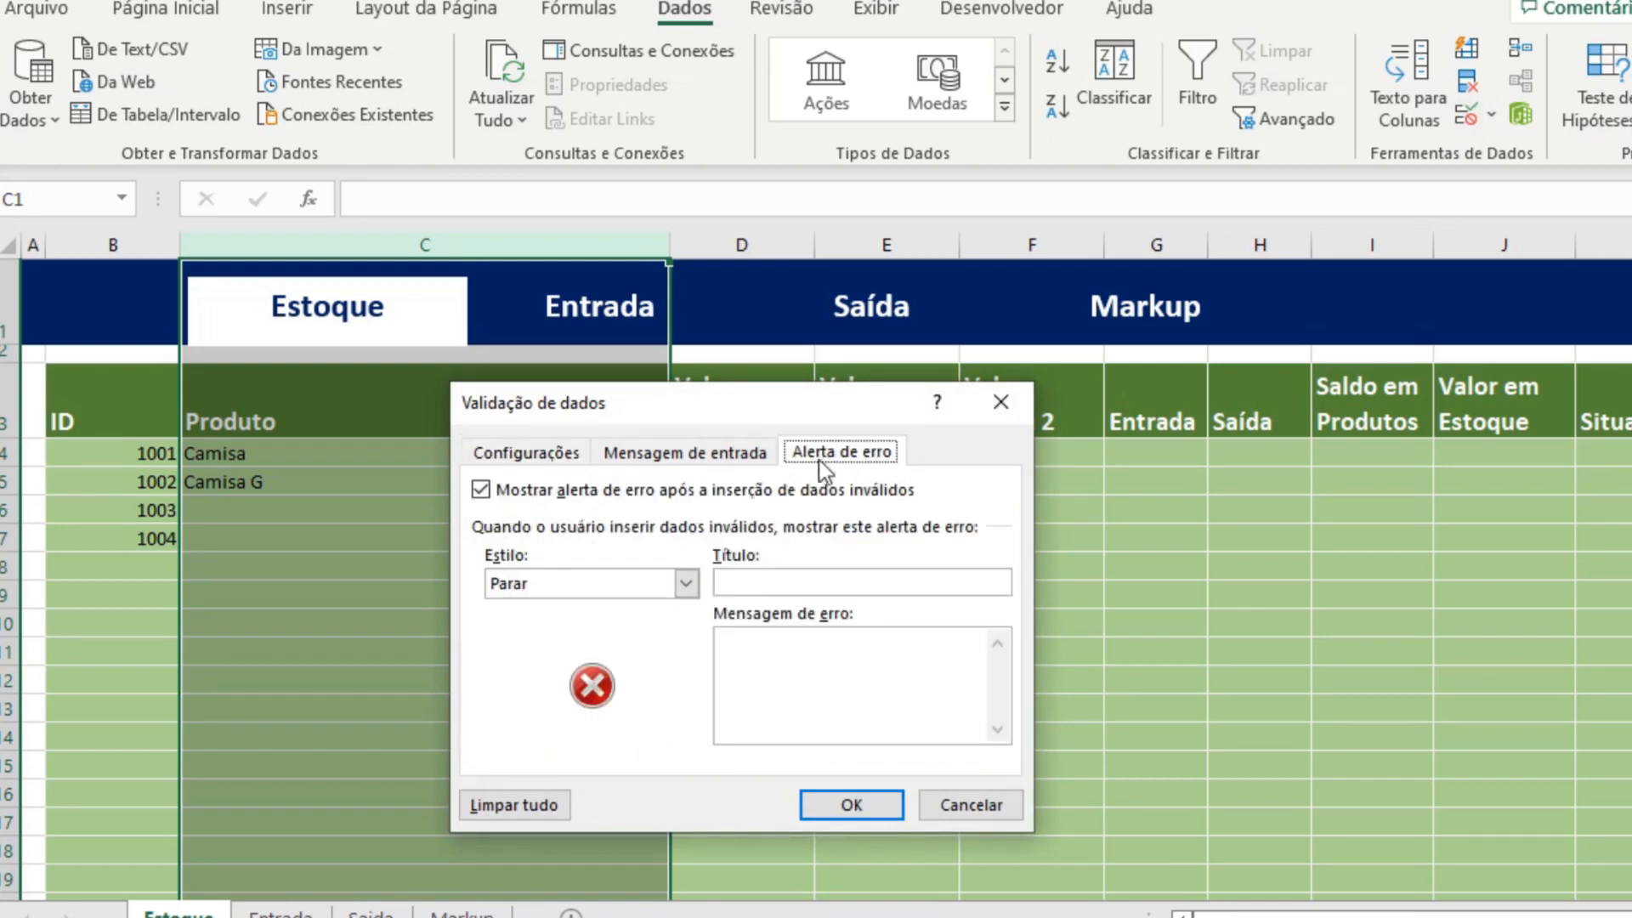
{"action": "left_click", "coordinate": [807, 586]}
{"action": "type", "text": "Produrto"}
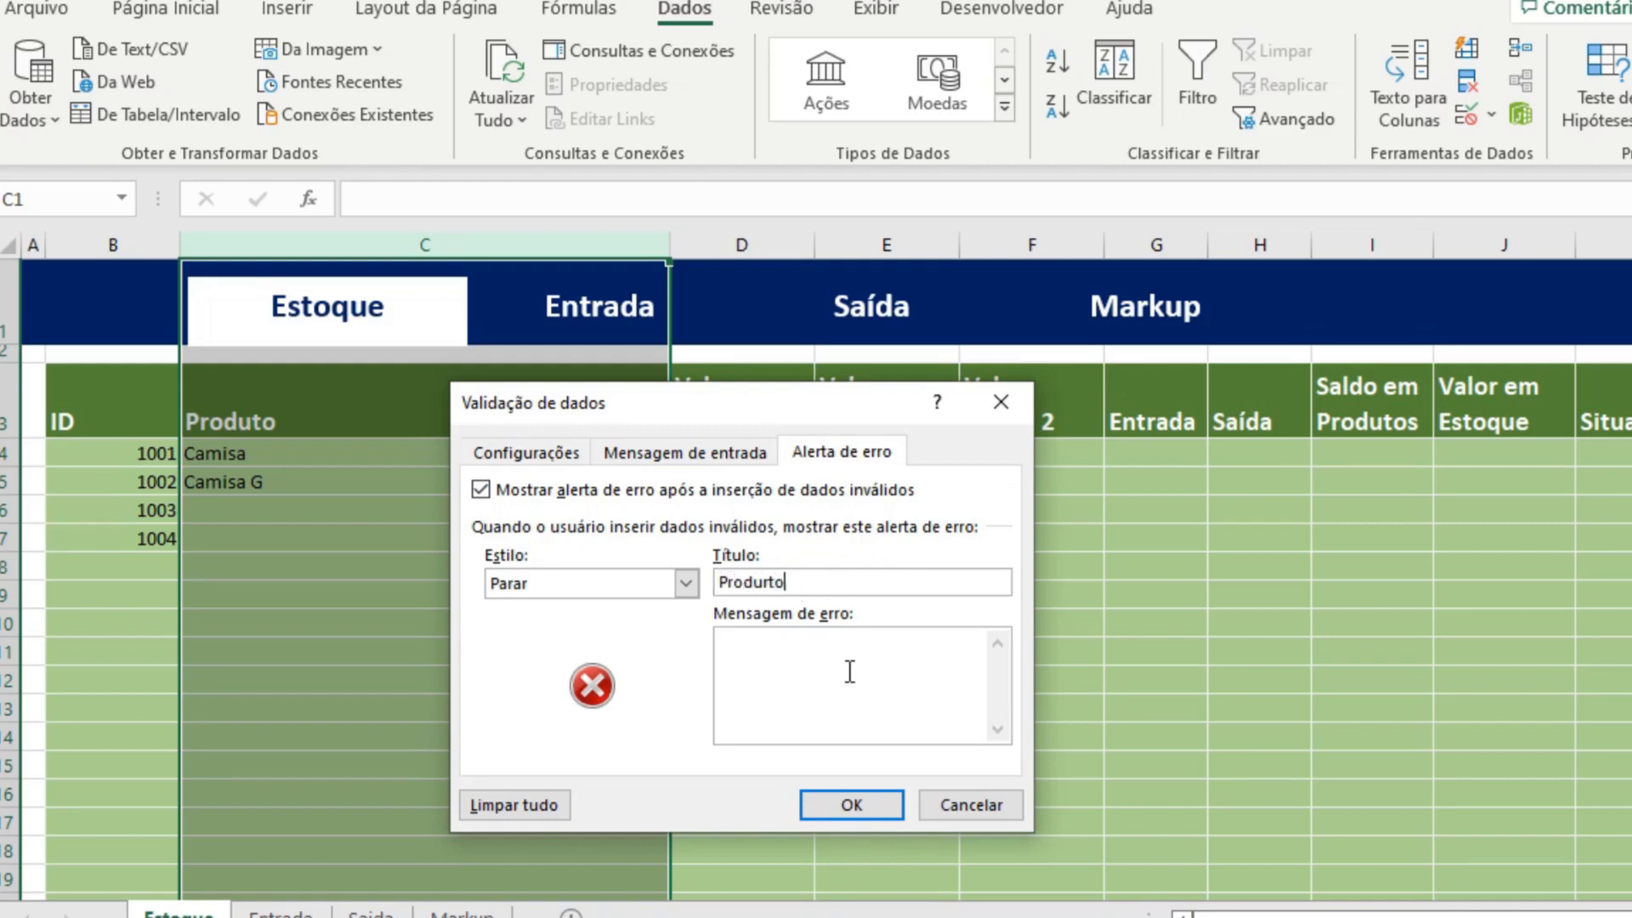
{"action": "key", "text": "BackSpace"}
{"action": "key", "text": "BackSpace"}
{"action": "type", "text": "to"}
Set column C's error message to "Produto já cadastrado!" and apply the validation changes.
{"action": "left_click", "coordinate": [817, 659]}
{"action": "type", "text": "Produto já cadastrado!"}
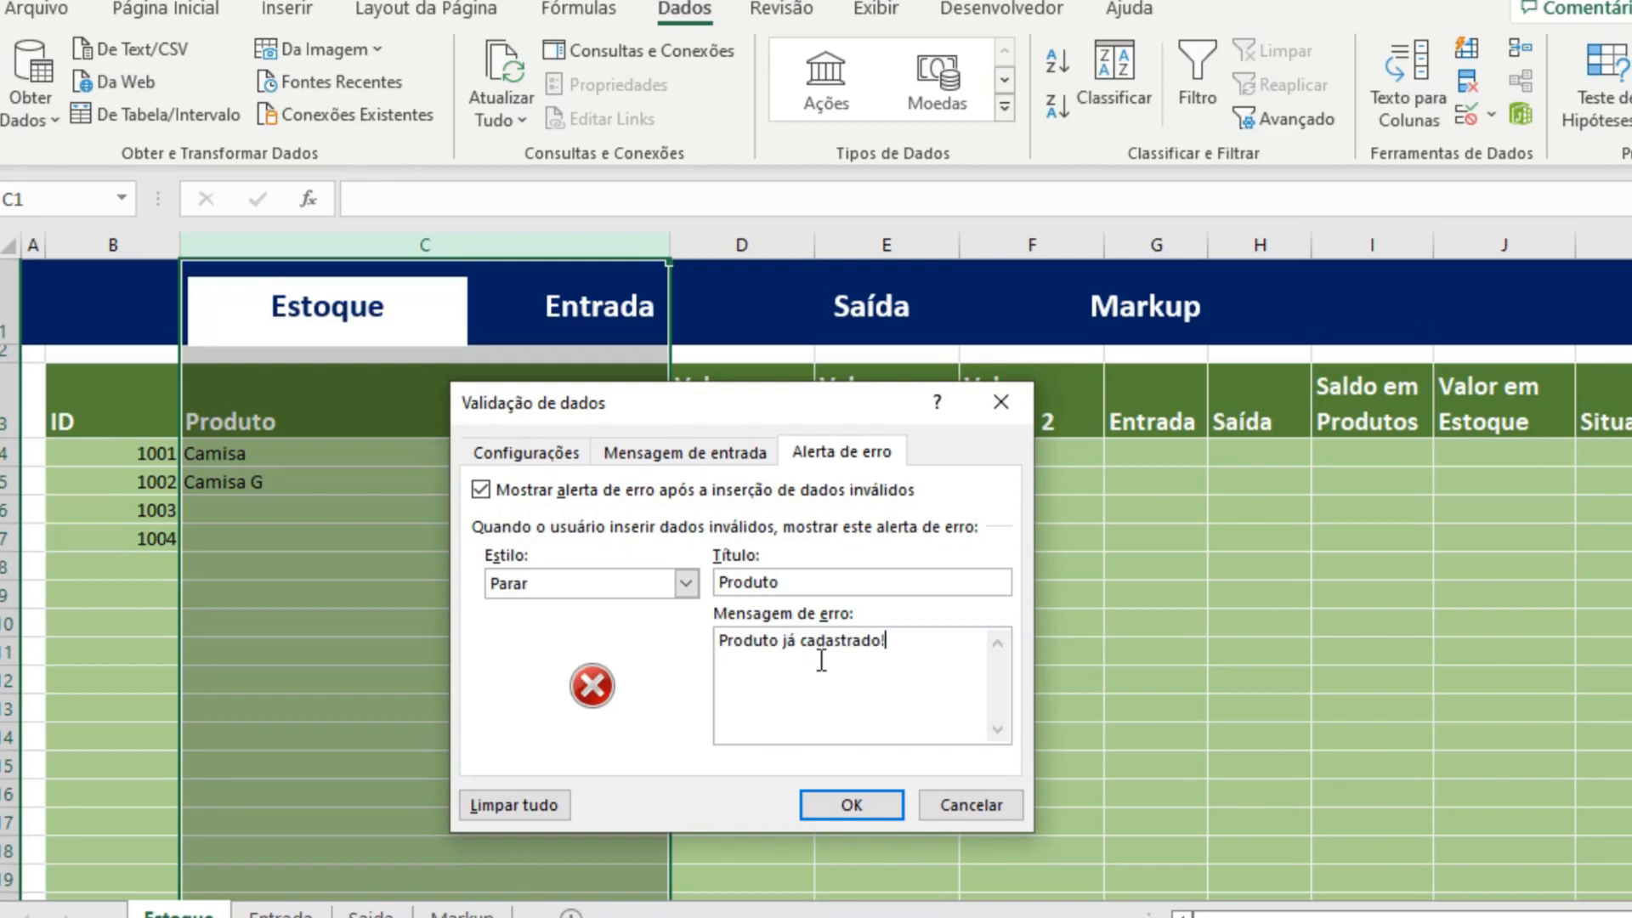
{"action": "left_click", "coordinate": [849, 805]}
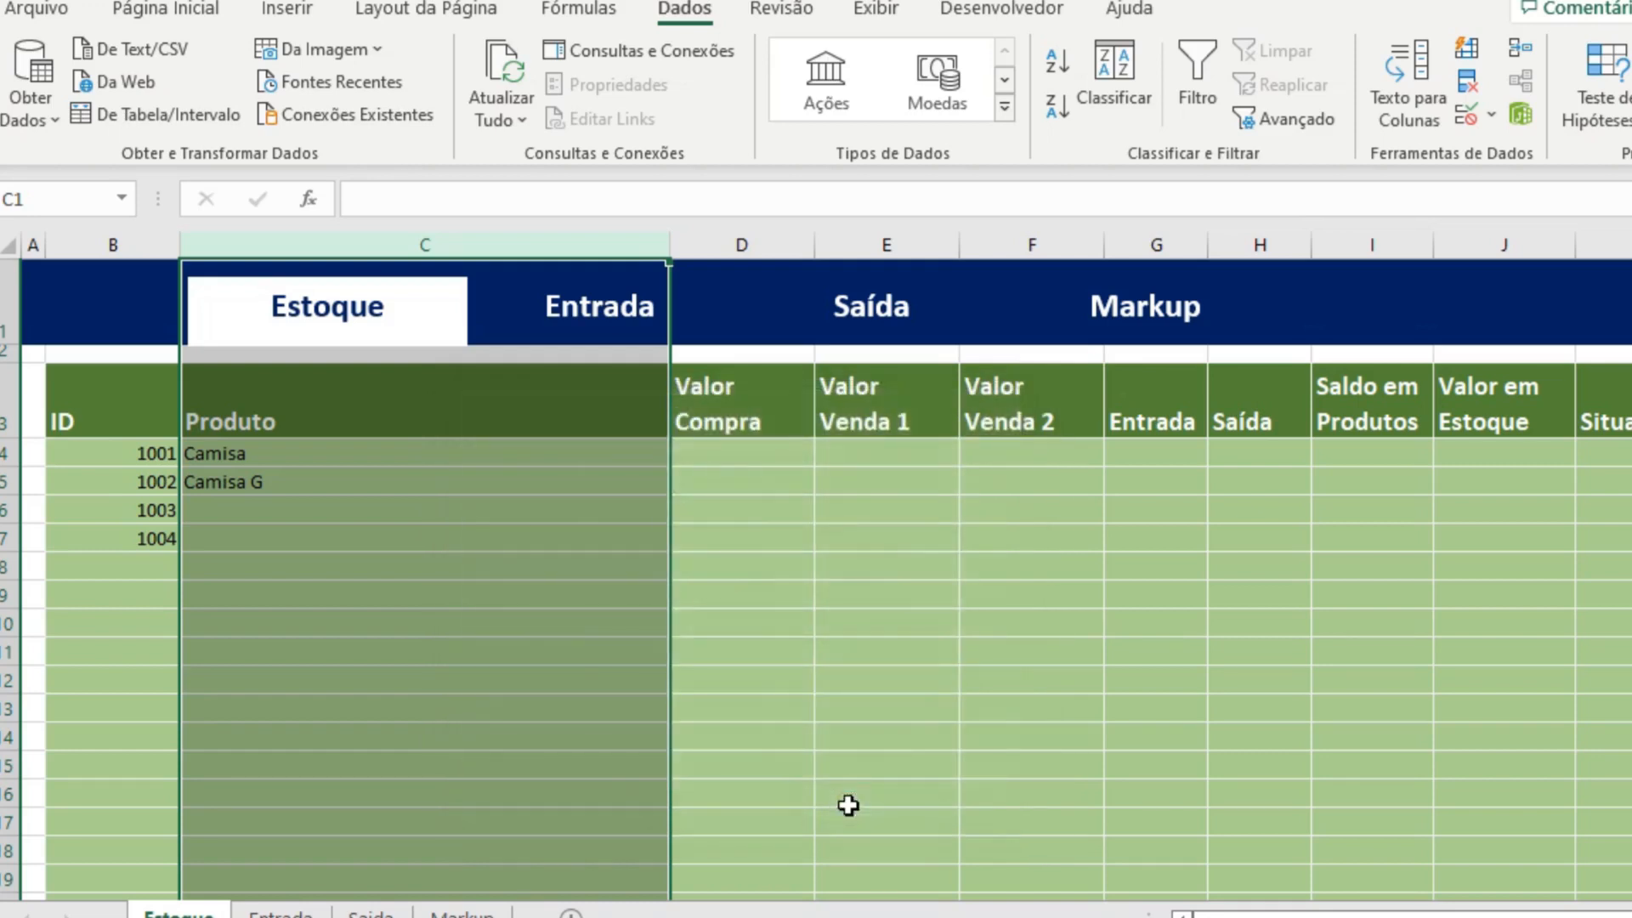
Test the custom product alert by trying to enter the duplicate Camisa in cell C6, cancelling the entry.
{"action": "left_click", "coordinate": [331, 511]}
{"action": "type", "text": "C"}
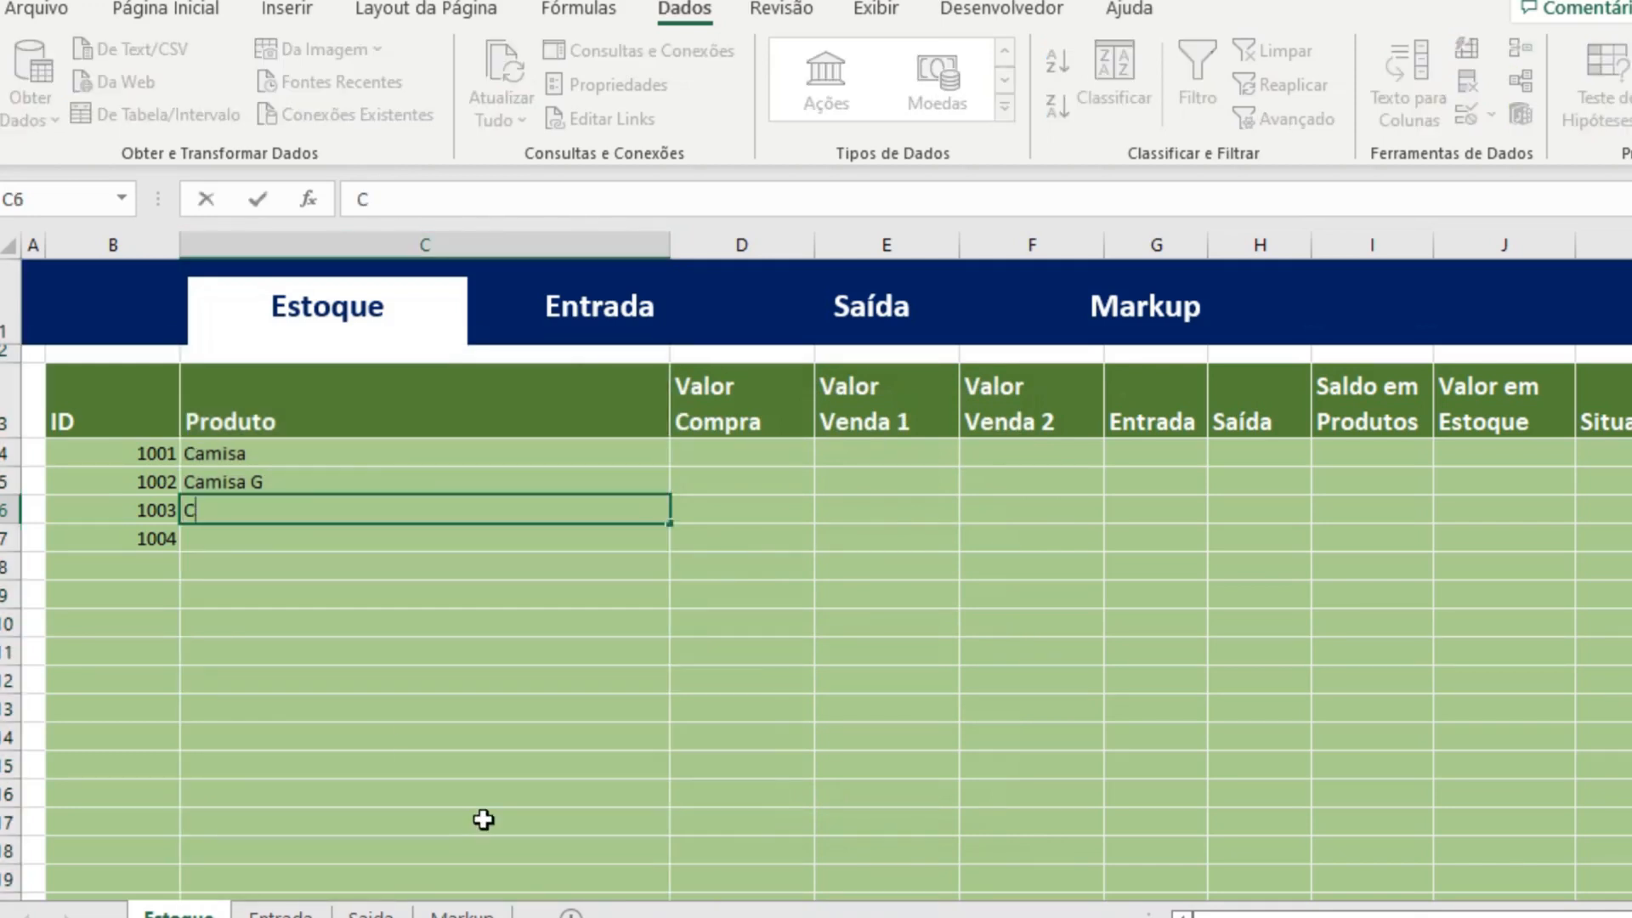
{"action": "type", "text": "amisa"}
{"action": "key", "text": "Return"}
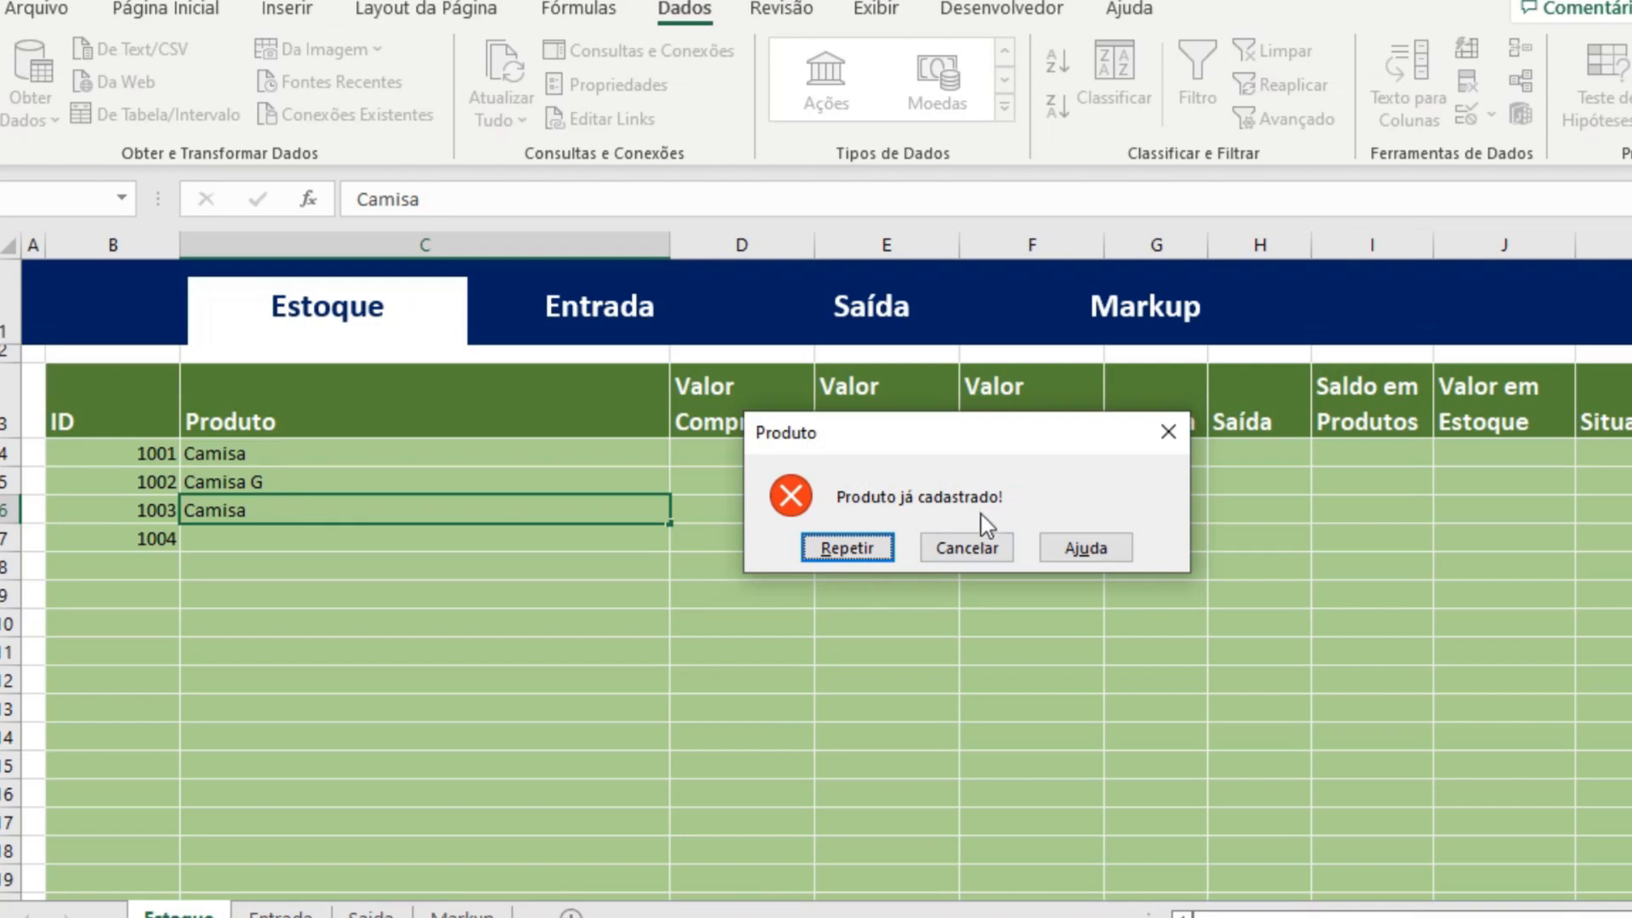
{"action": "left_click", "coordinate": [987, 547]}
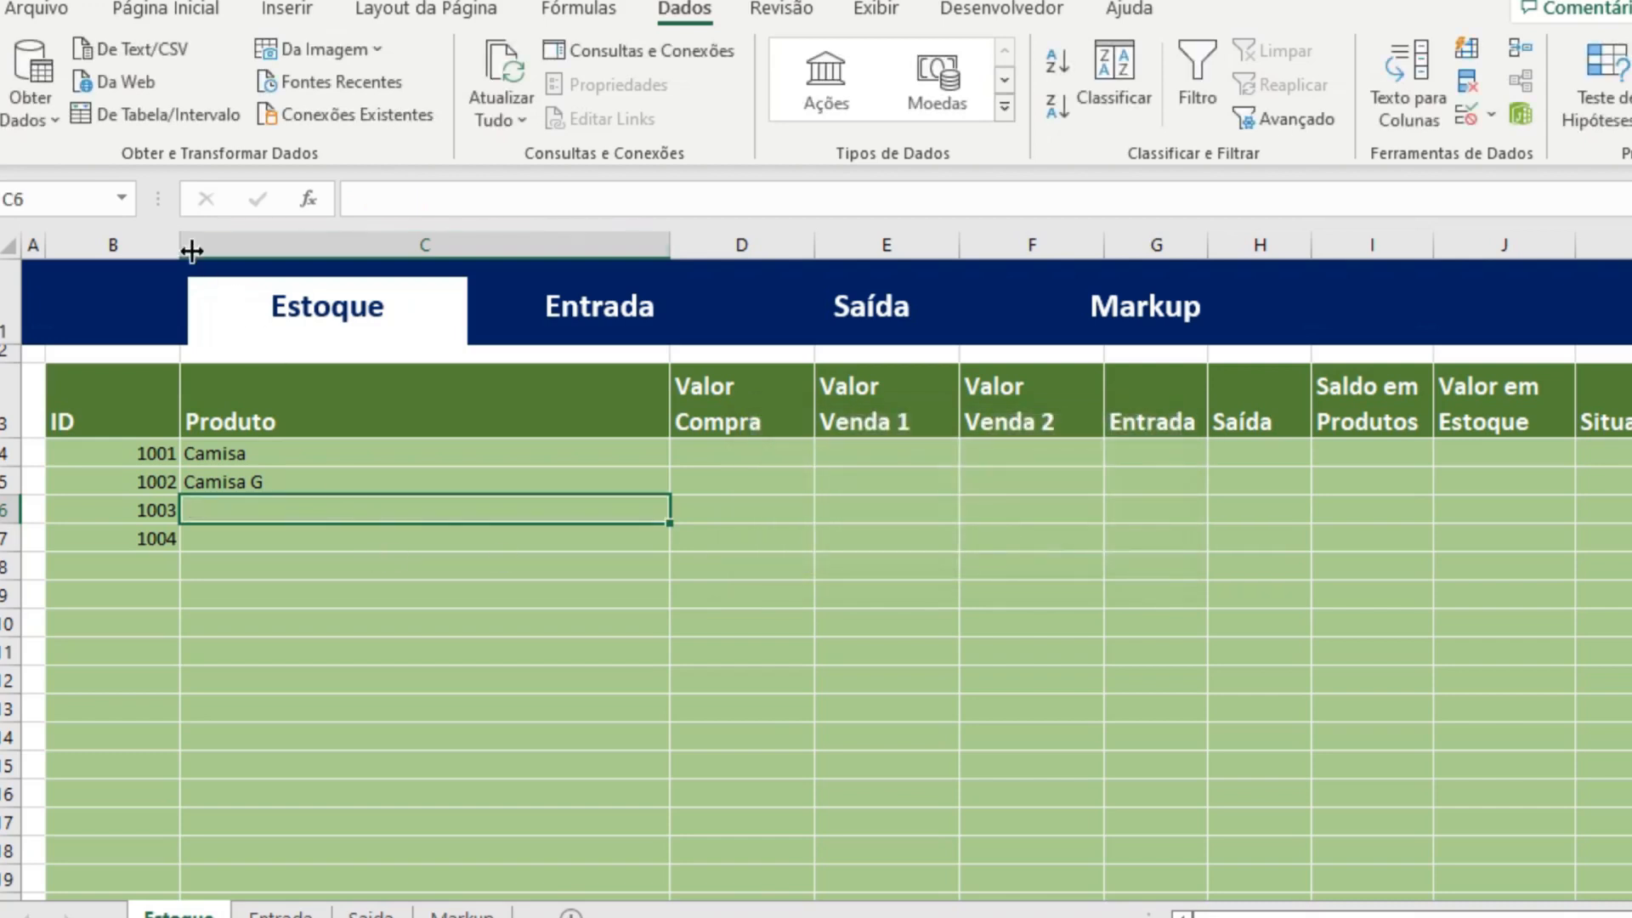
Open the data validation error alert for the whole ID column B and set its title to Código.
{"action": "left_click", "coordinate": [147, 242]}
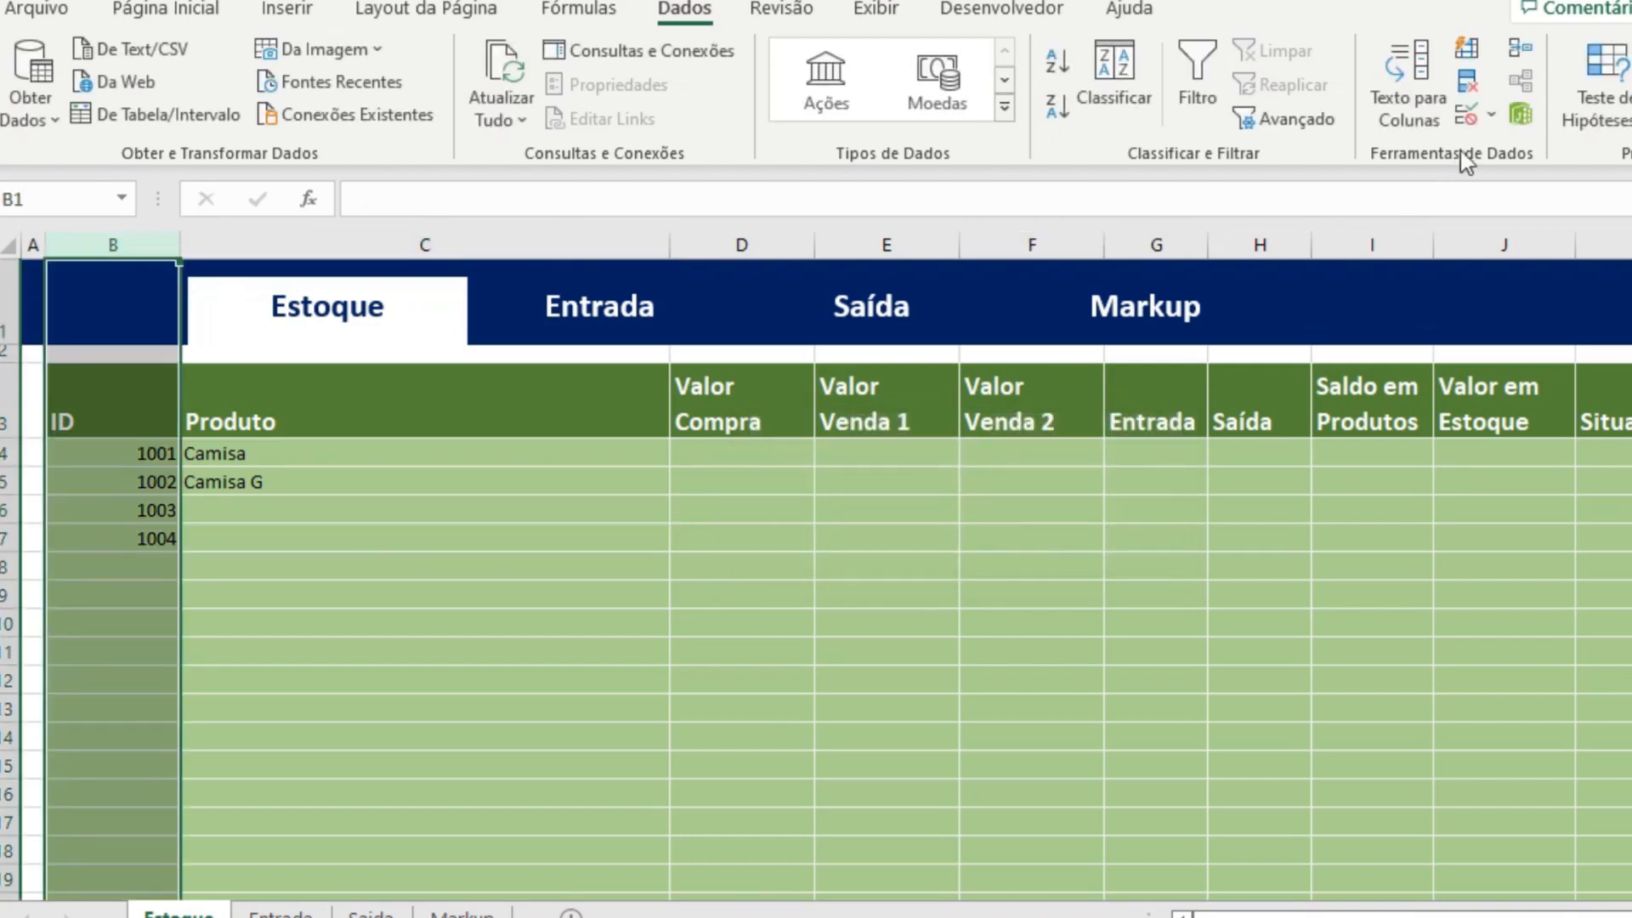
{"action": "left_click", "coordinate": [1470, 121]}
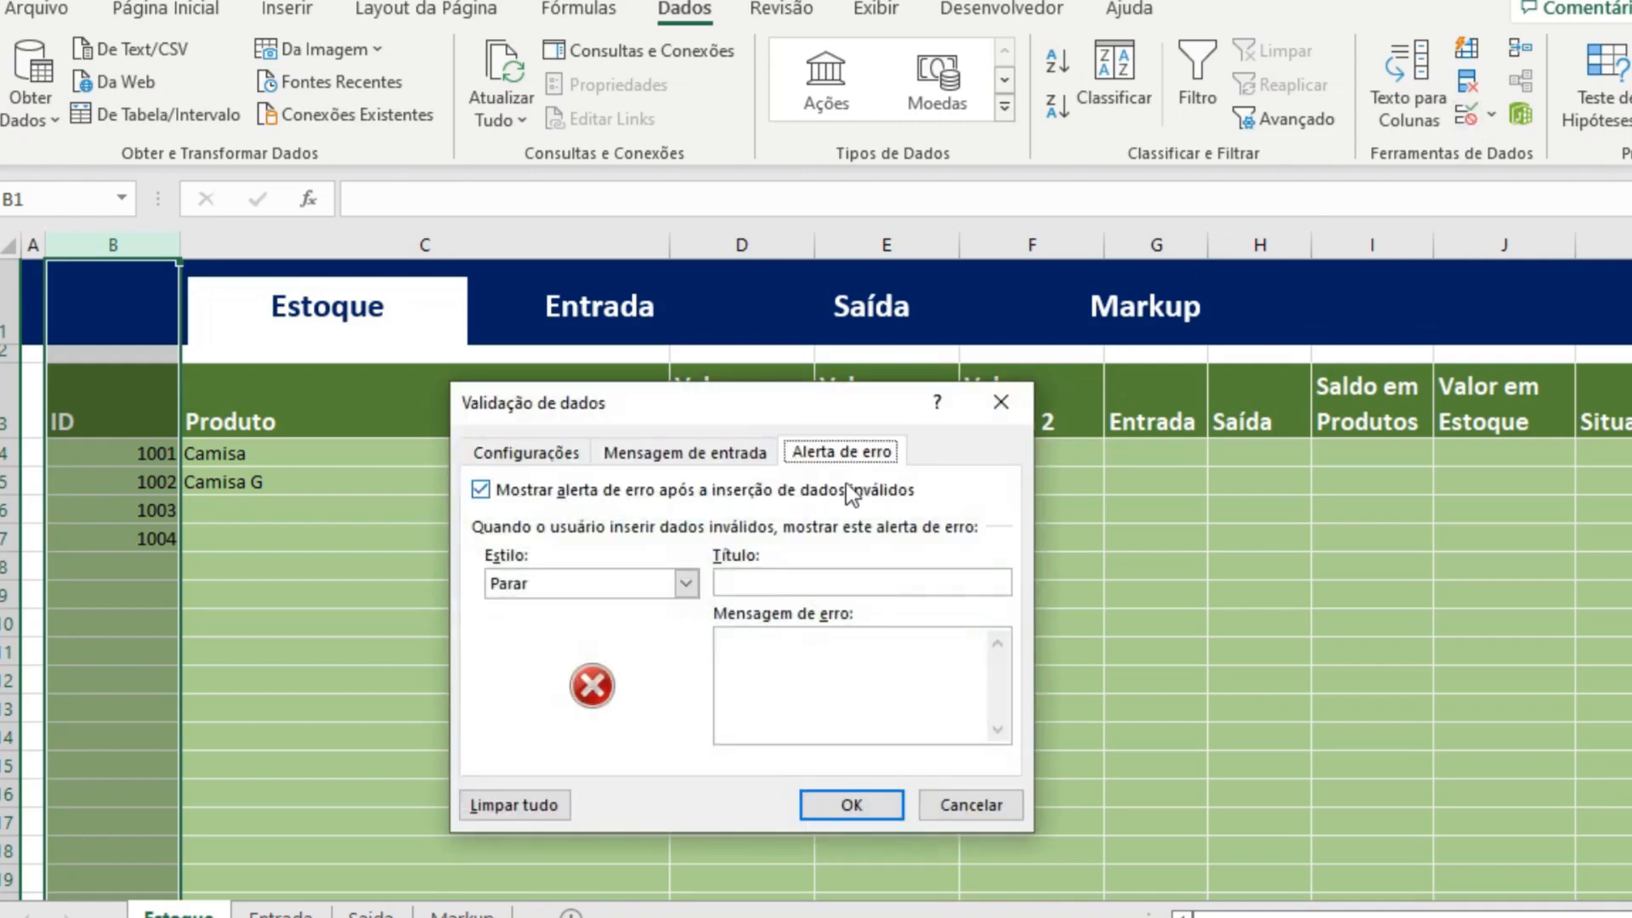
{"action": "left_click", "coordinate": [788, 583]}
{"action": "type", "text": "C"}
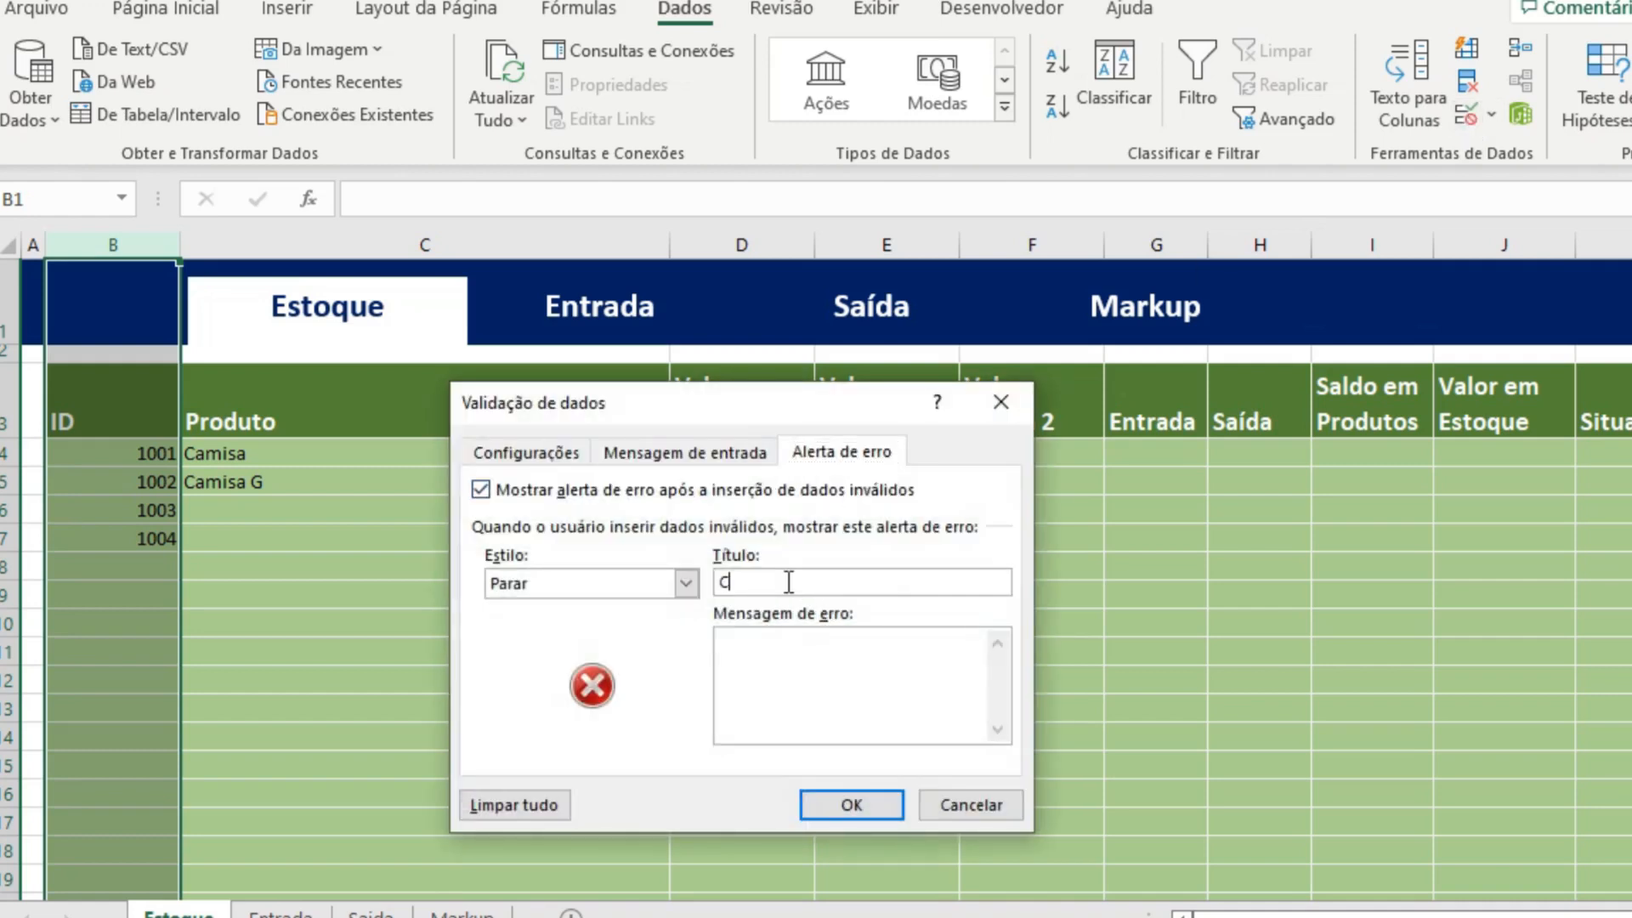
{"action": "type", "text": "ódigo"}
{"action": "type", "text": "C"}
{"action": "type", "text": "ódigo j"}
{"action": "type", "text": "á ut"}
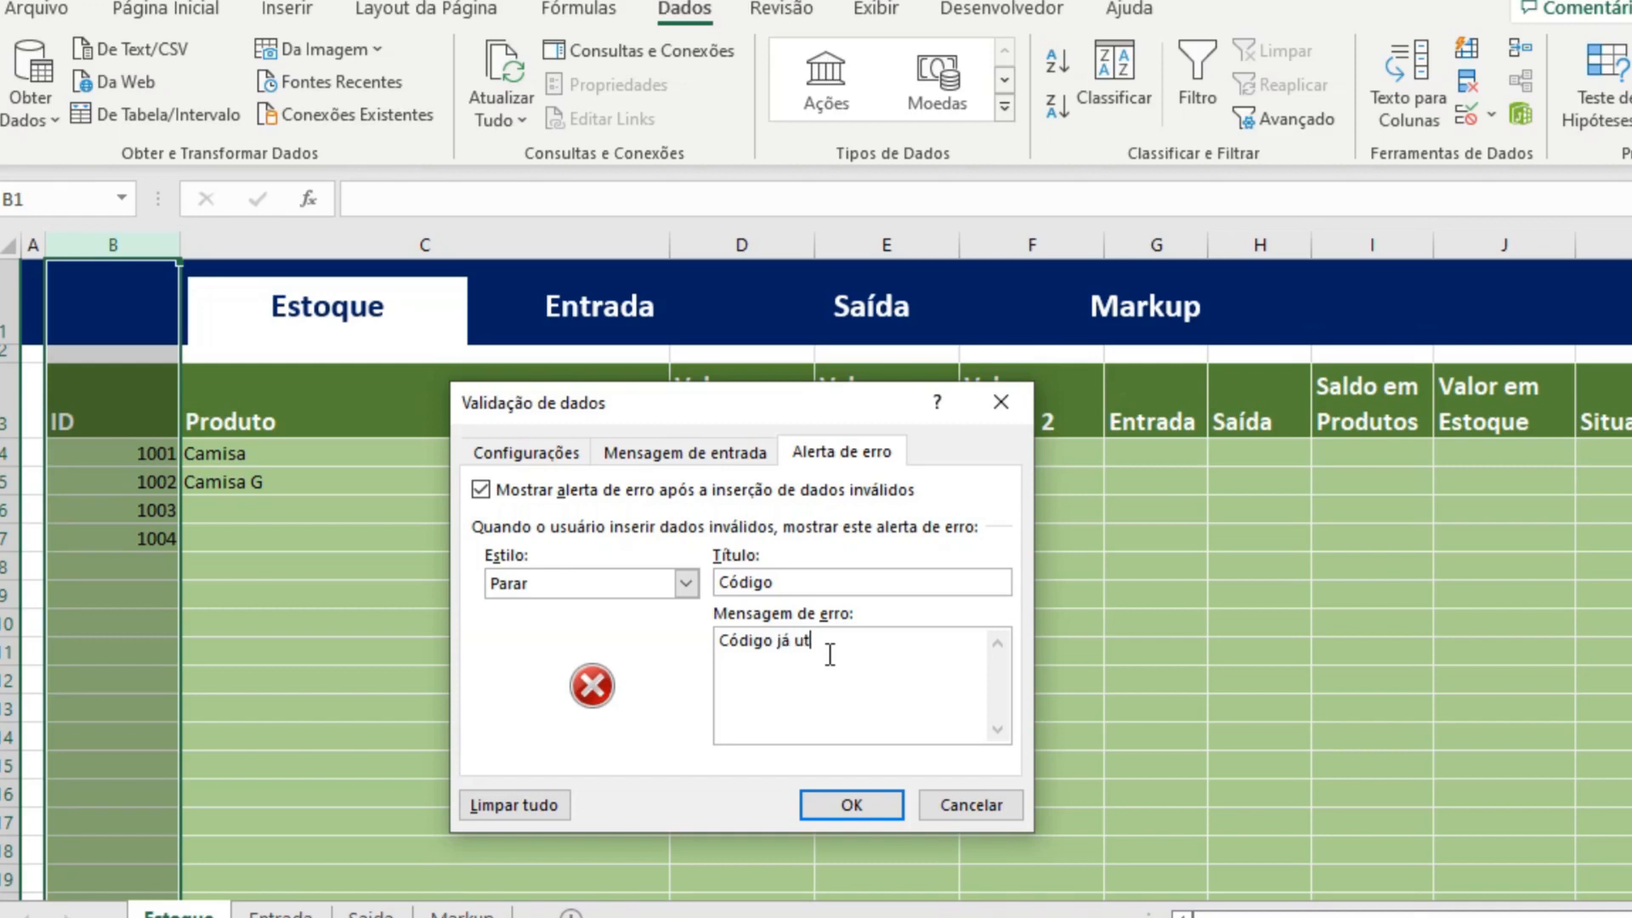
{"action": "type", "text": "ilizado!"}
Set column B's error message to "Código já utilizado!" and apply the validation changes.
{"action": "key", "text": "BackSpace"}
{"action": "key", "text": "BackSpace"}
{"action": "key", "text": "BackSpace"}
{"action": "key", "text": "BackSpace"}
{"action": "key", "text": "BackSpace"}
{"action": "type", "text": "zado"}
{"action": "left_click", "coordinate": [866, 812]}
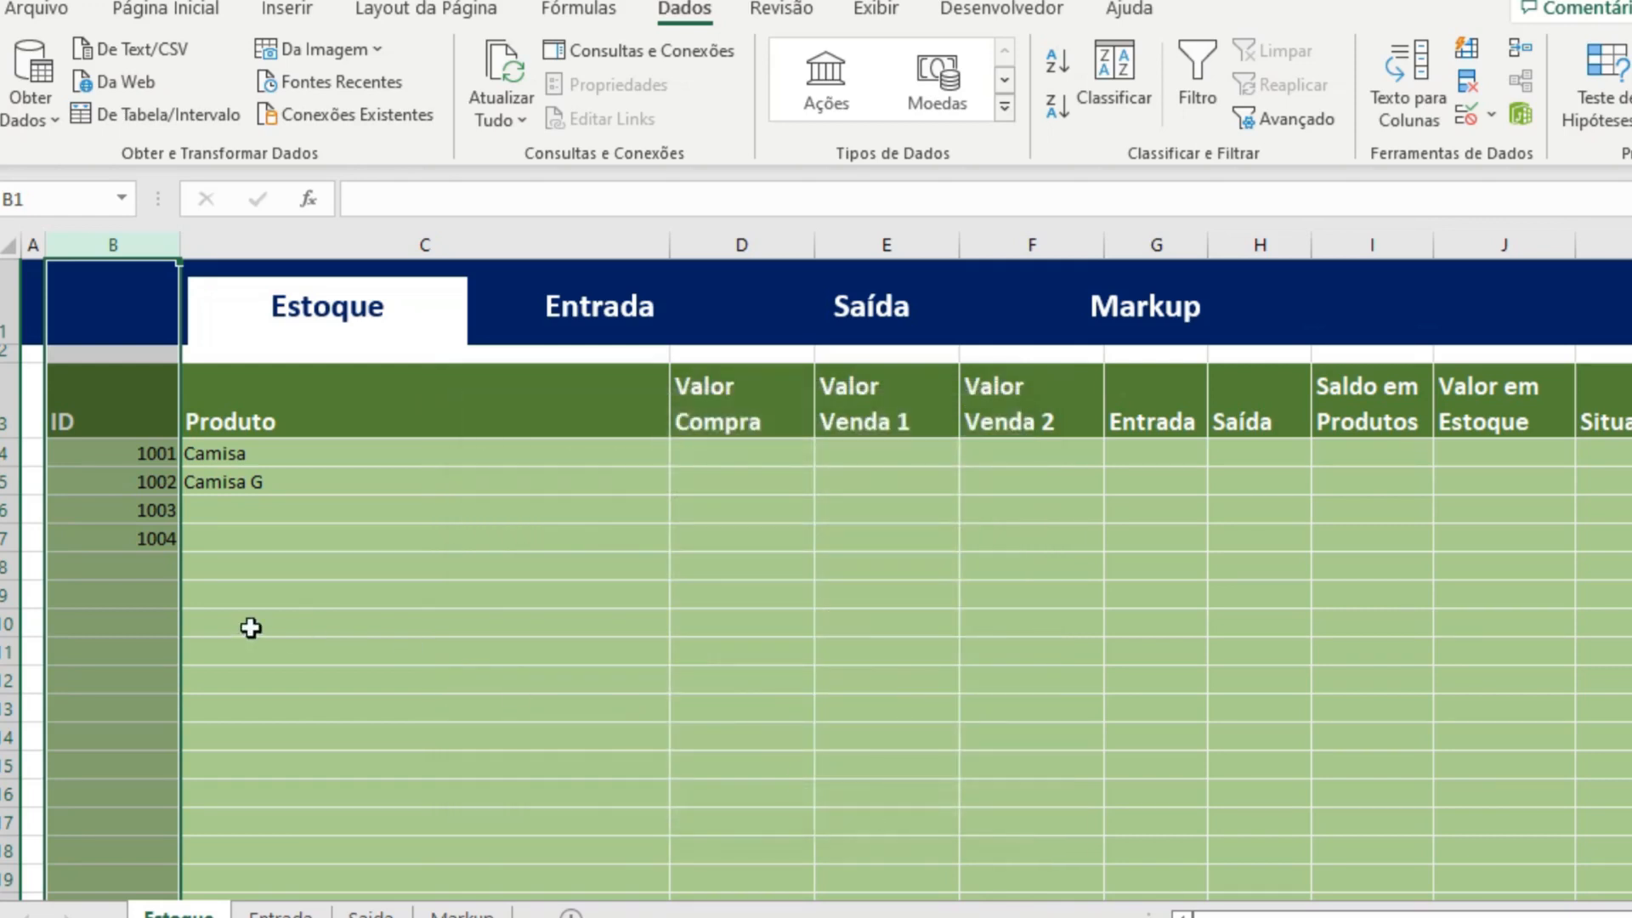
Test the custom ID alert by trying to enter the duplicate 1004 in cell B8, cancelling the entry.
{"action": "left_click", "coordinate": [163, 568]}
{"action": "type", "text": "100"}
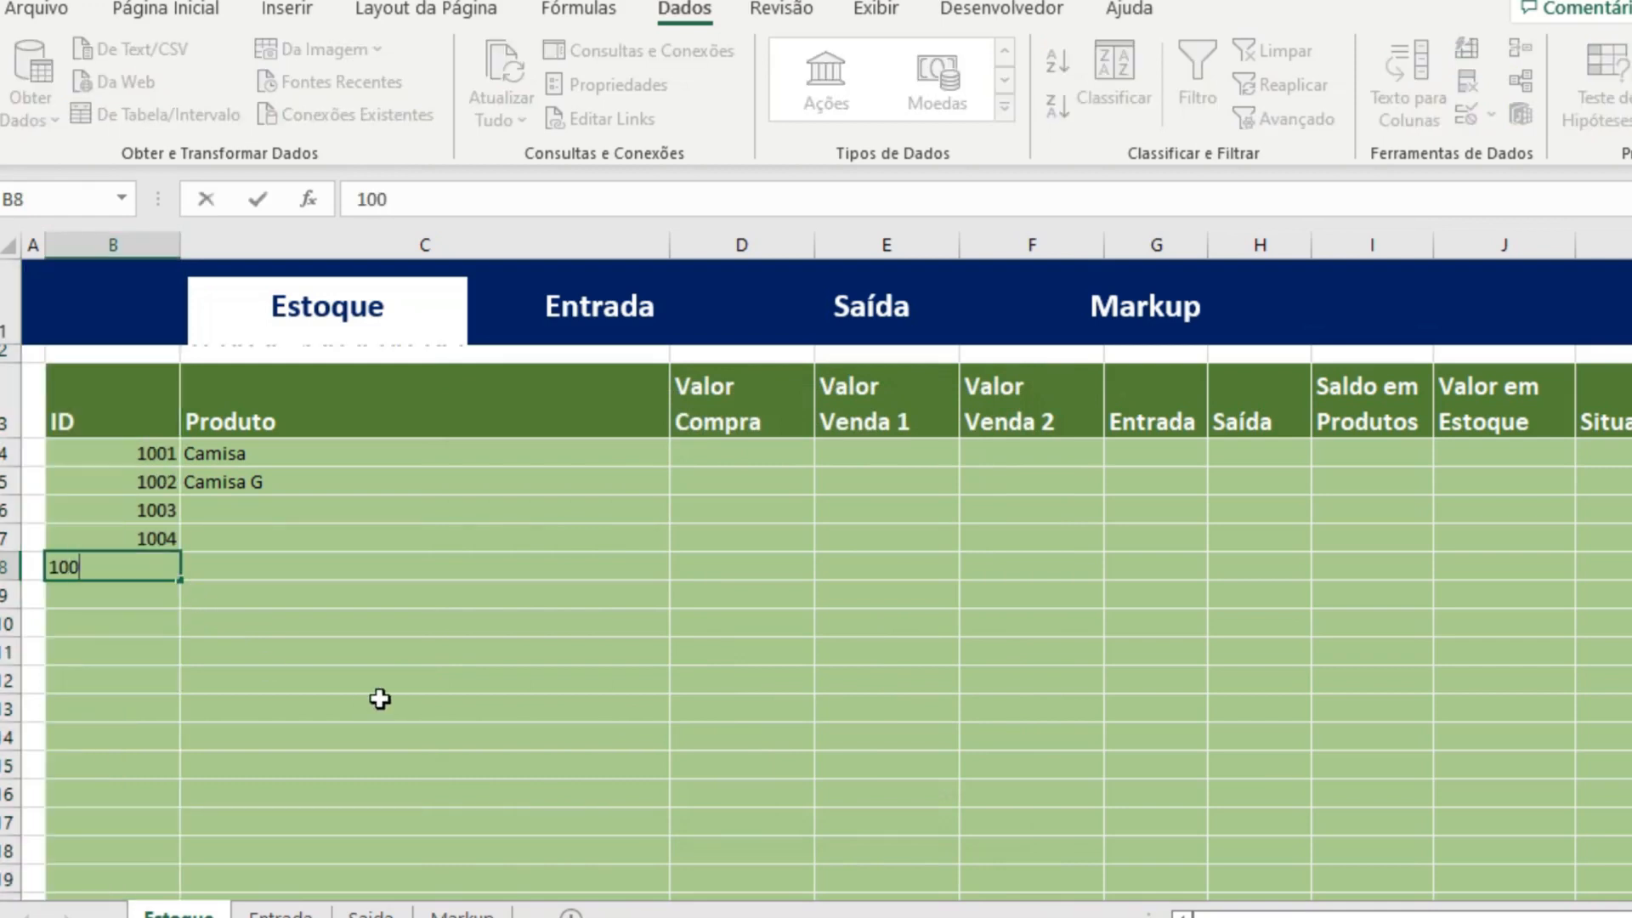
{"action": "type", "text": "4"}
{"action": "key", "text": "Return"}
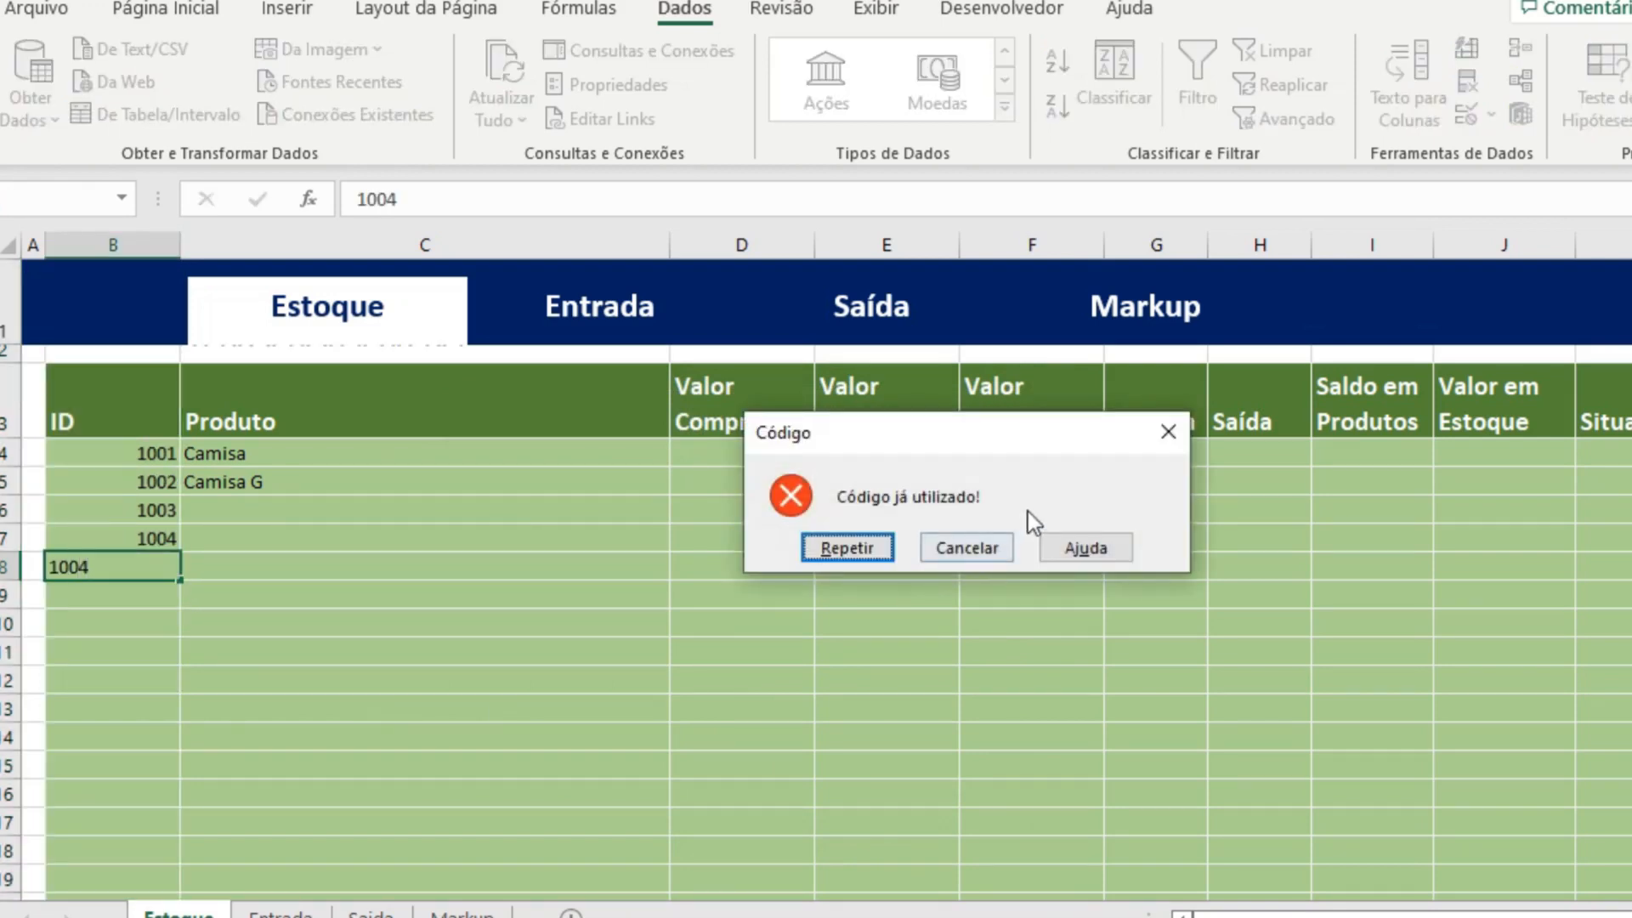
{"action": "left_click", "coordinate": [994, 554]}
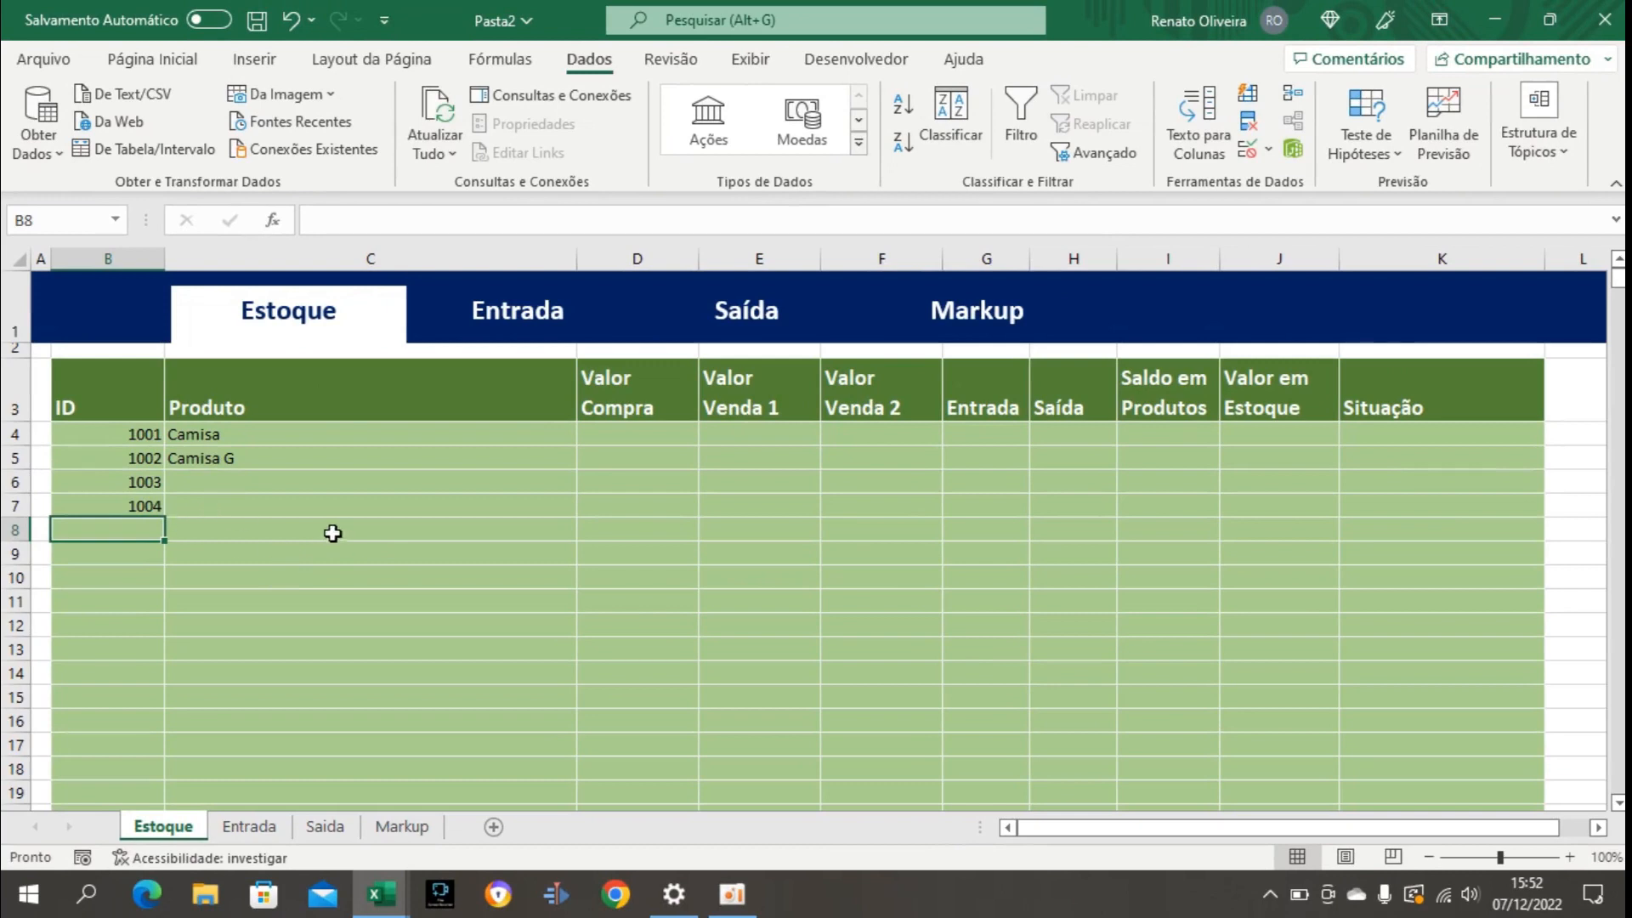
{"action": "left_click", "coordinate": [646, 436]}
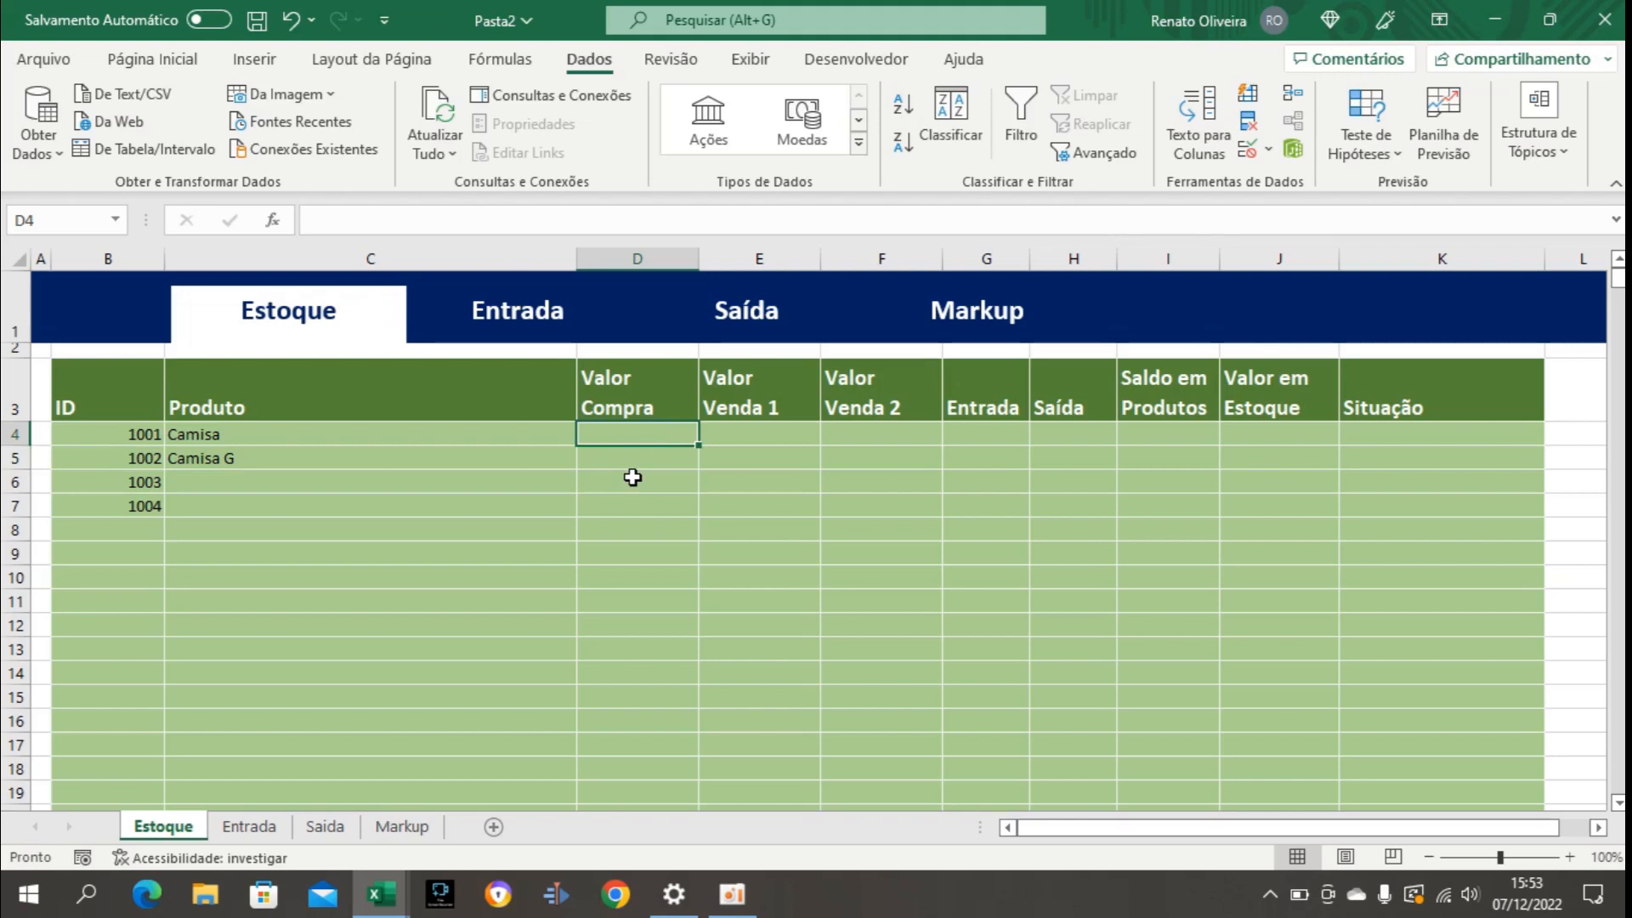
{"action": "left_click", "coordinate": [237, 511]}
{"action": "left_click", "coordinate": [665, 430]}
{"action": "left_click", "coordinate": [742, 433]}
{"action": "left_click", "coordinate": [865, 439]}
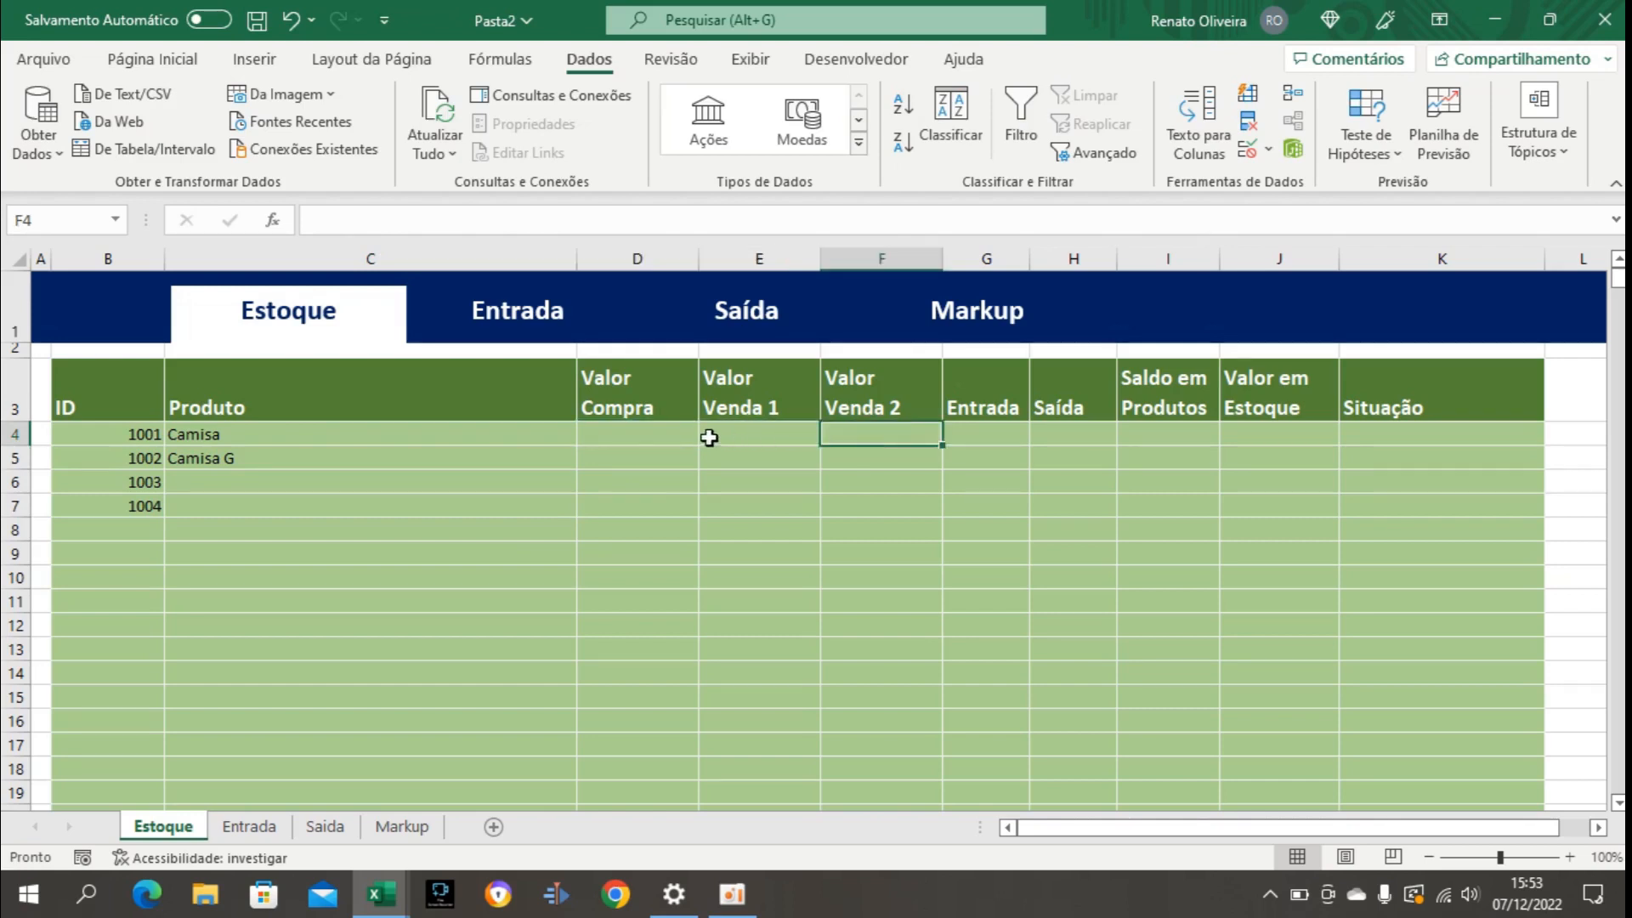
Format the Valor Compra, Valor Venda 1 and Valor Venda 2 cells D4:F1004 as Moeda.
{"action": "left_click_drag", "start_coordinate": [645, 436], "coordinate": [870, 436]}
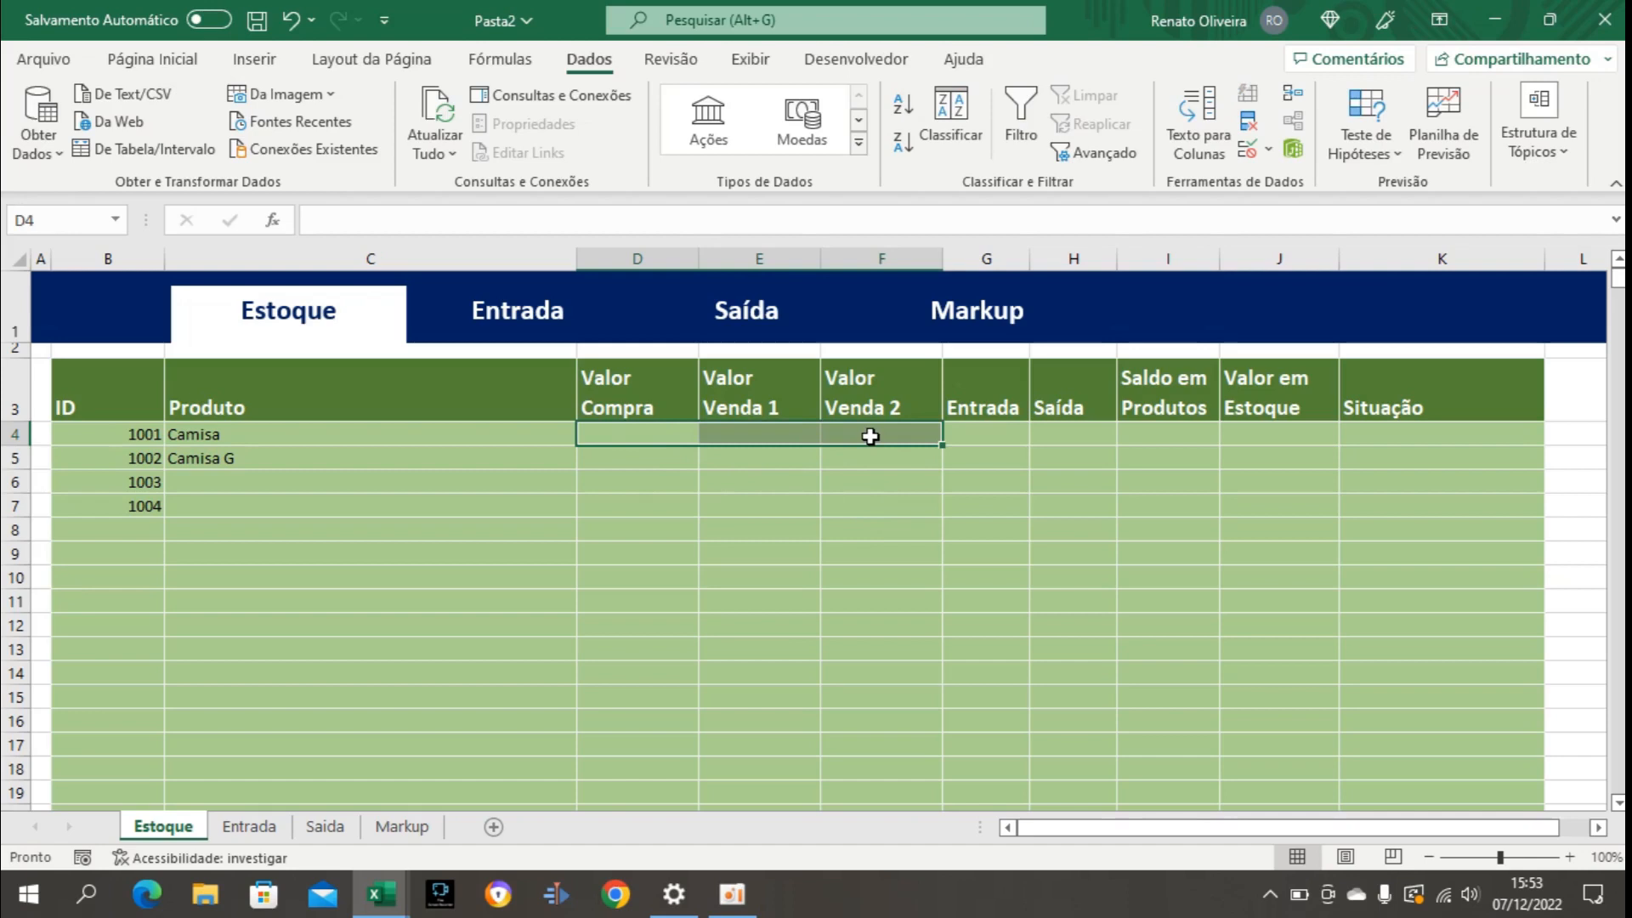
{"action": "key", "text": "ctrl+shift+Down"}
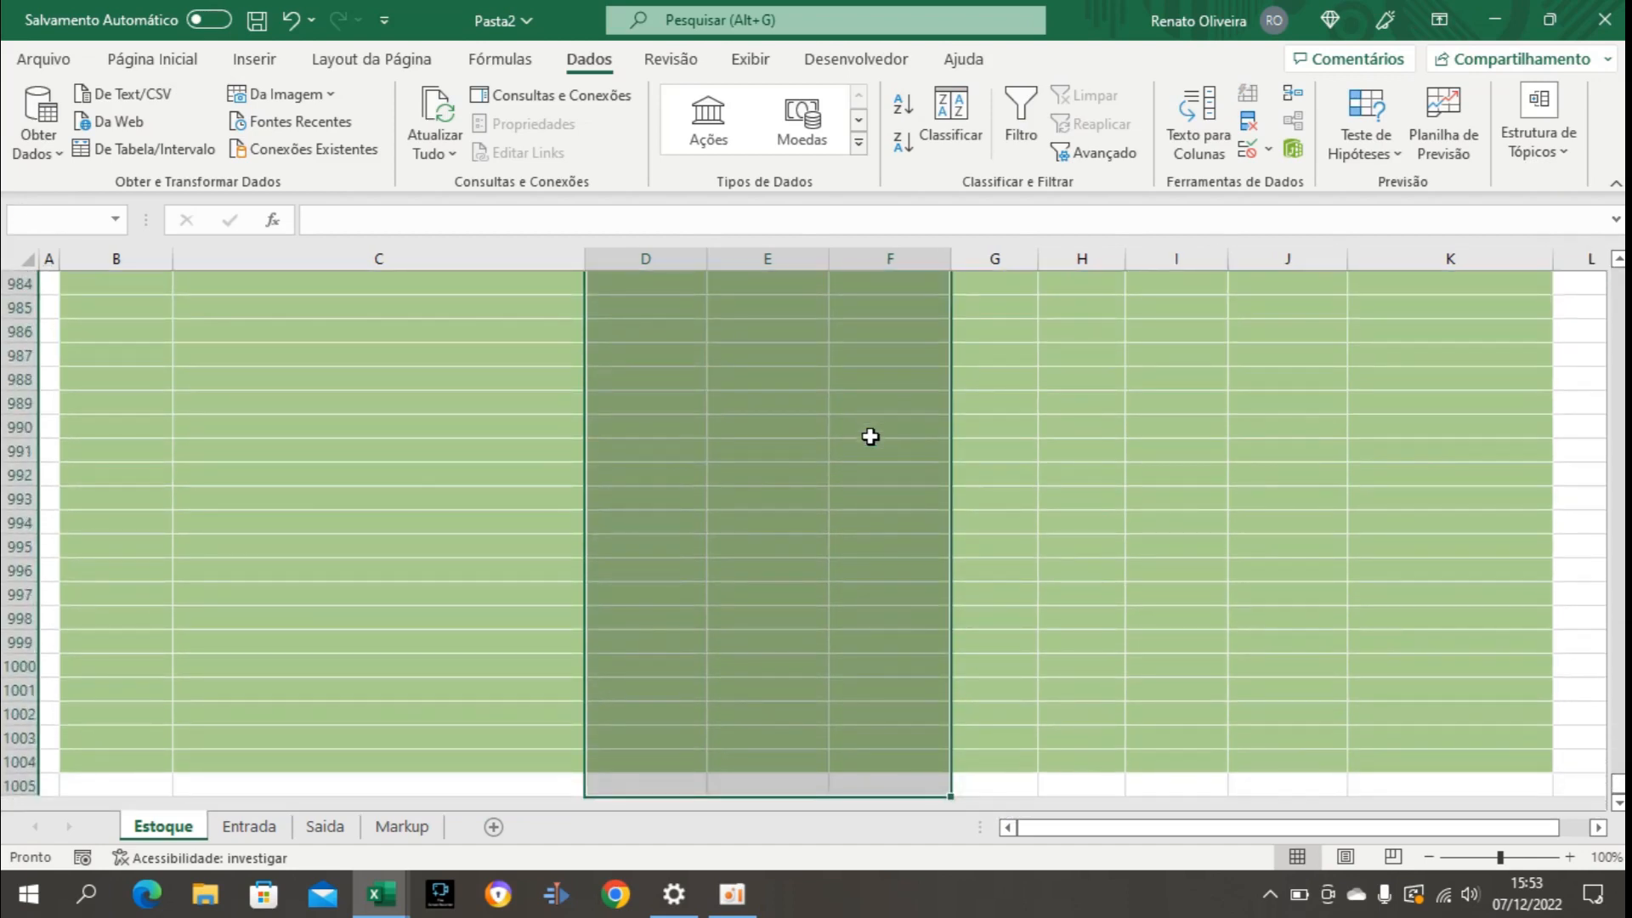
{"action": "key", "text": "shift+Up"}
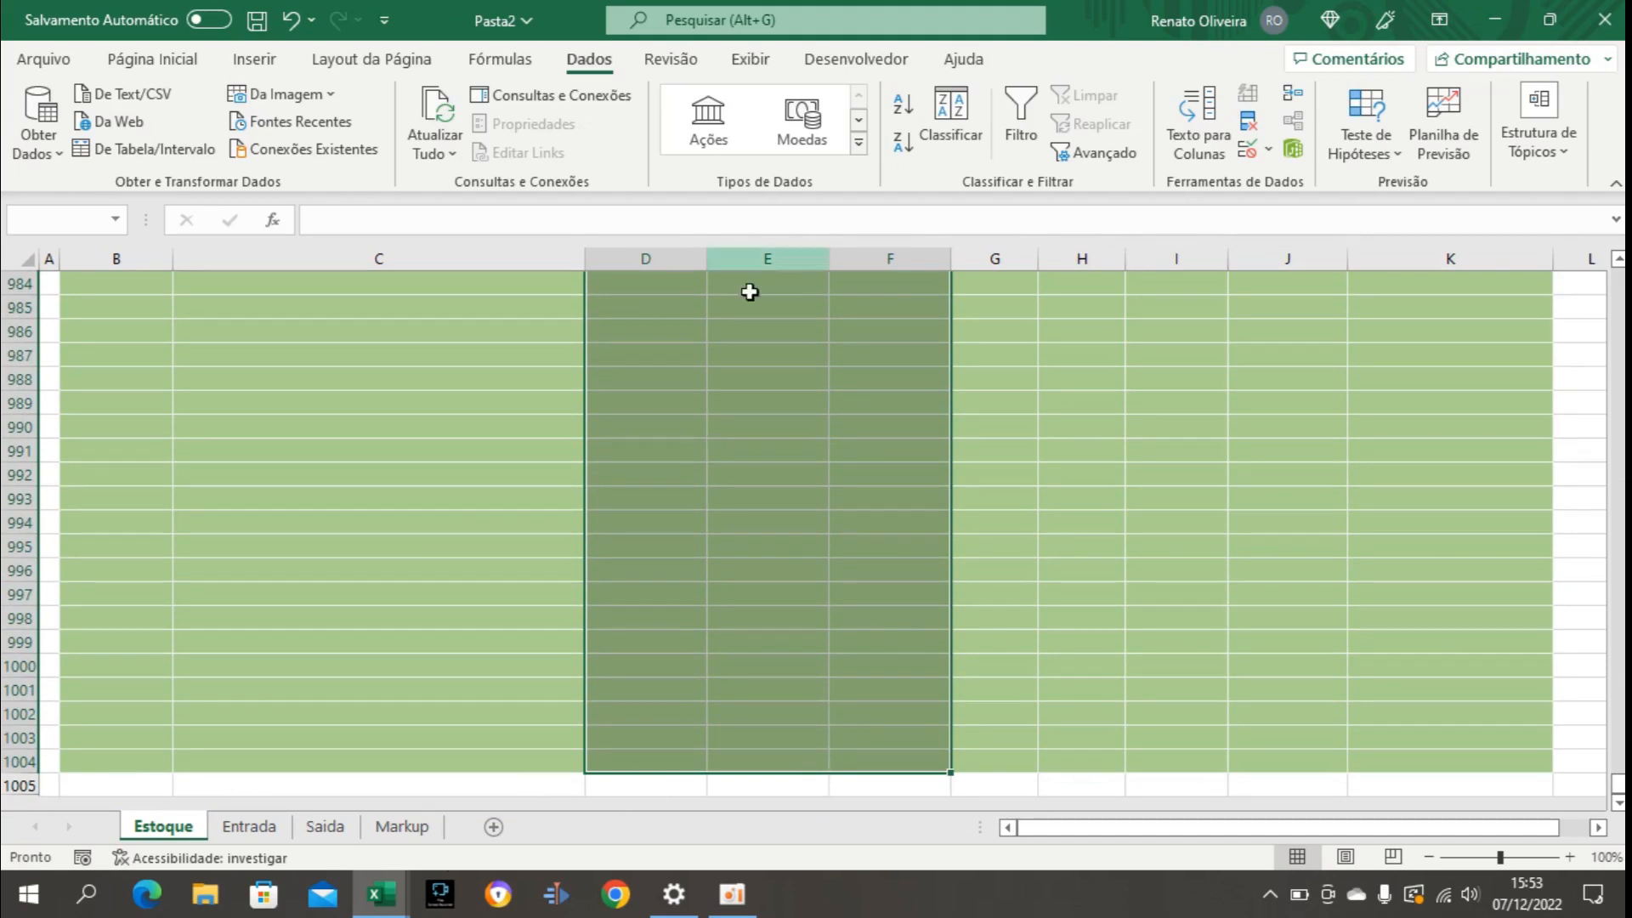
{"action": "left_click", "coordinate": [174, 64]}
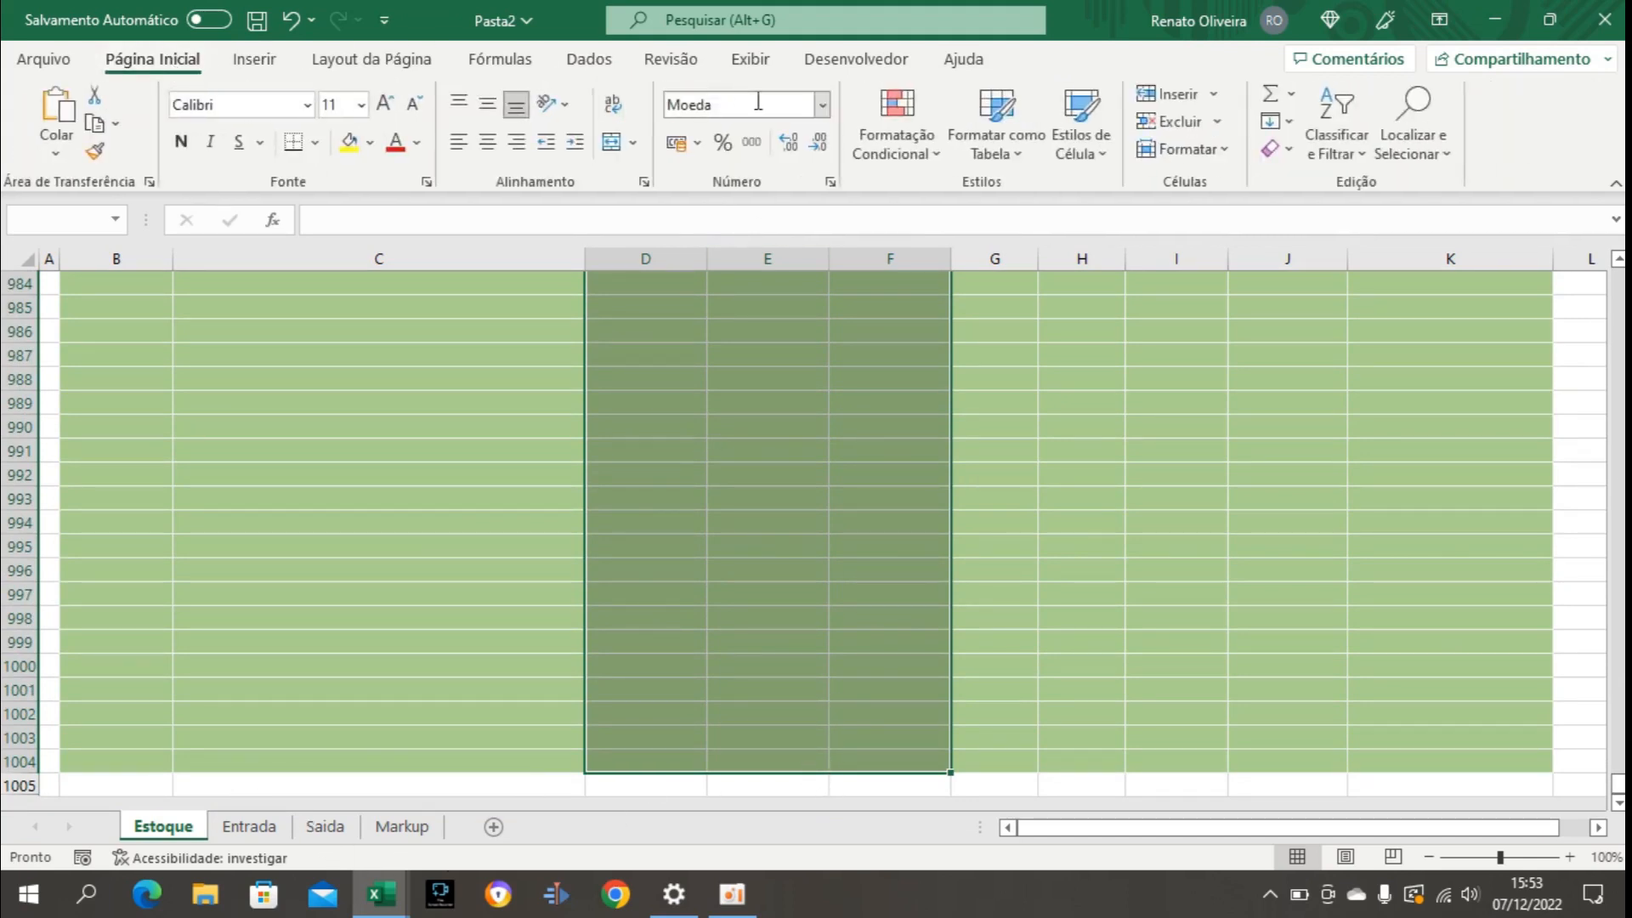
{"action": "left_click", "coordinate": [824, 105]}
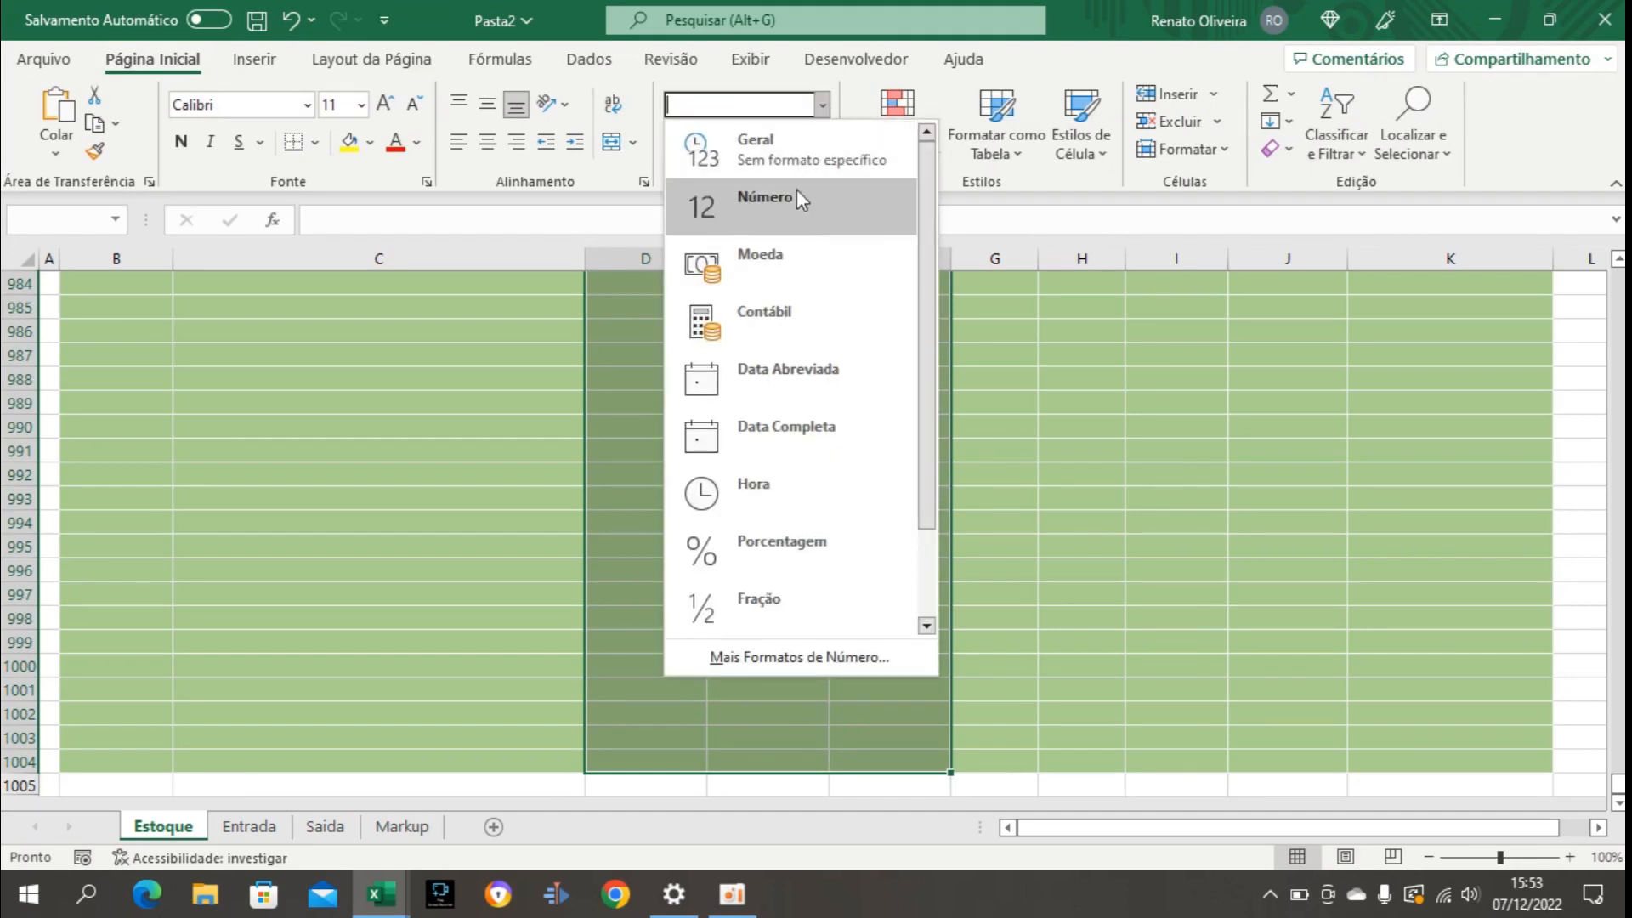
{"action": "left_click", "coordinate": [750, 262]}
Fill in Camisa's values in row 4: Valor Compra 30, Valor Venda 1 60 and Valor Venda 2 70.
{"action": "left_click", "coordinate": [682, 438]}
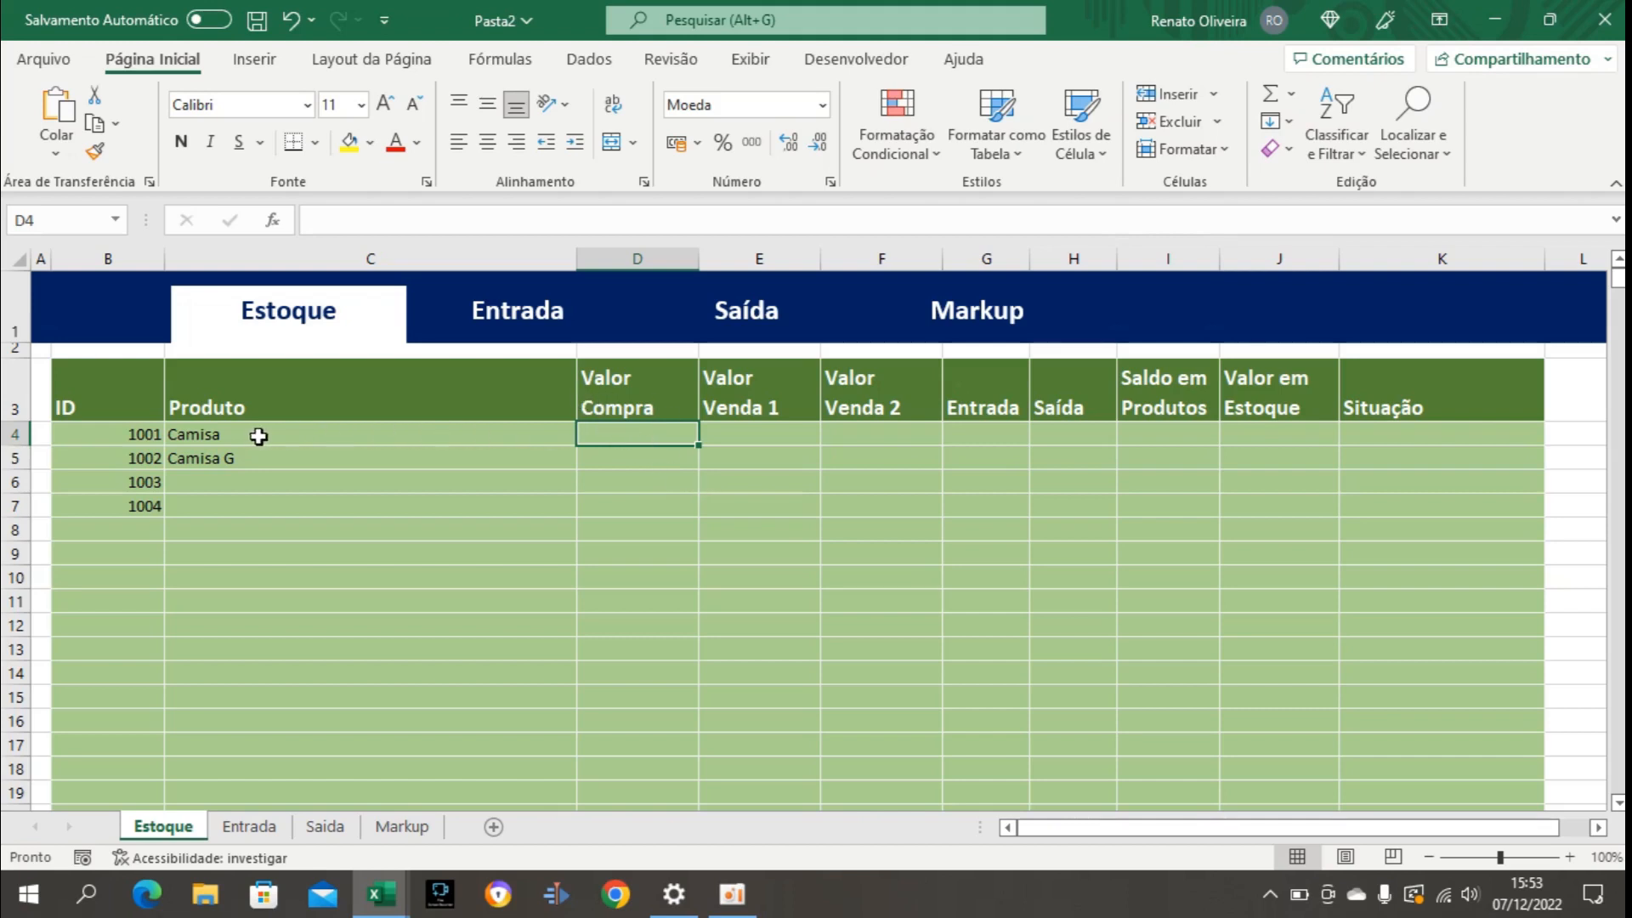
{"action": "type", "text": "30"}
{"action": "key", "text": "Return"}
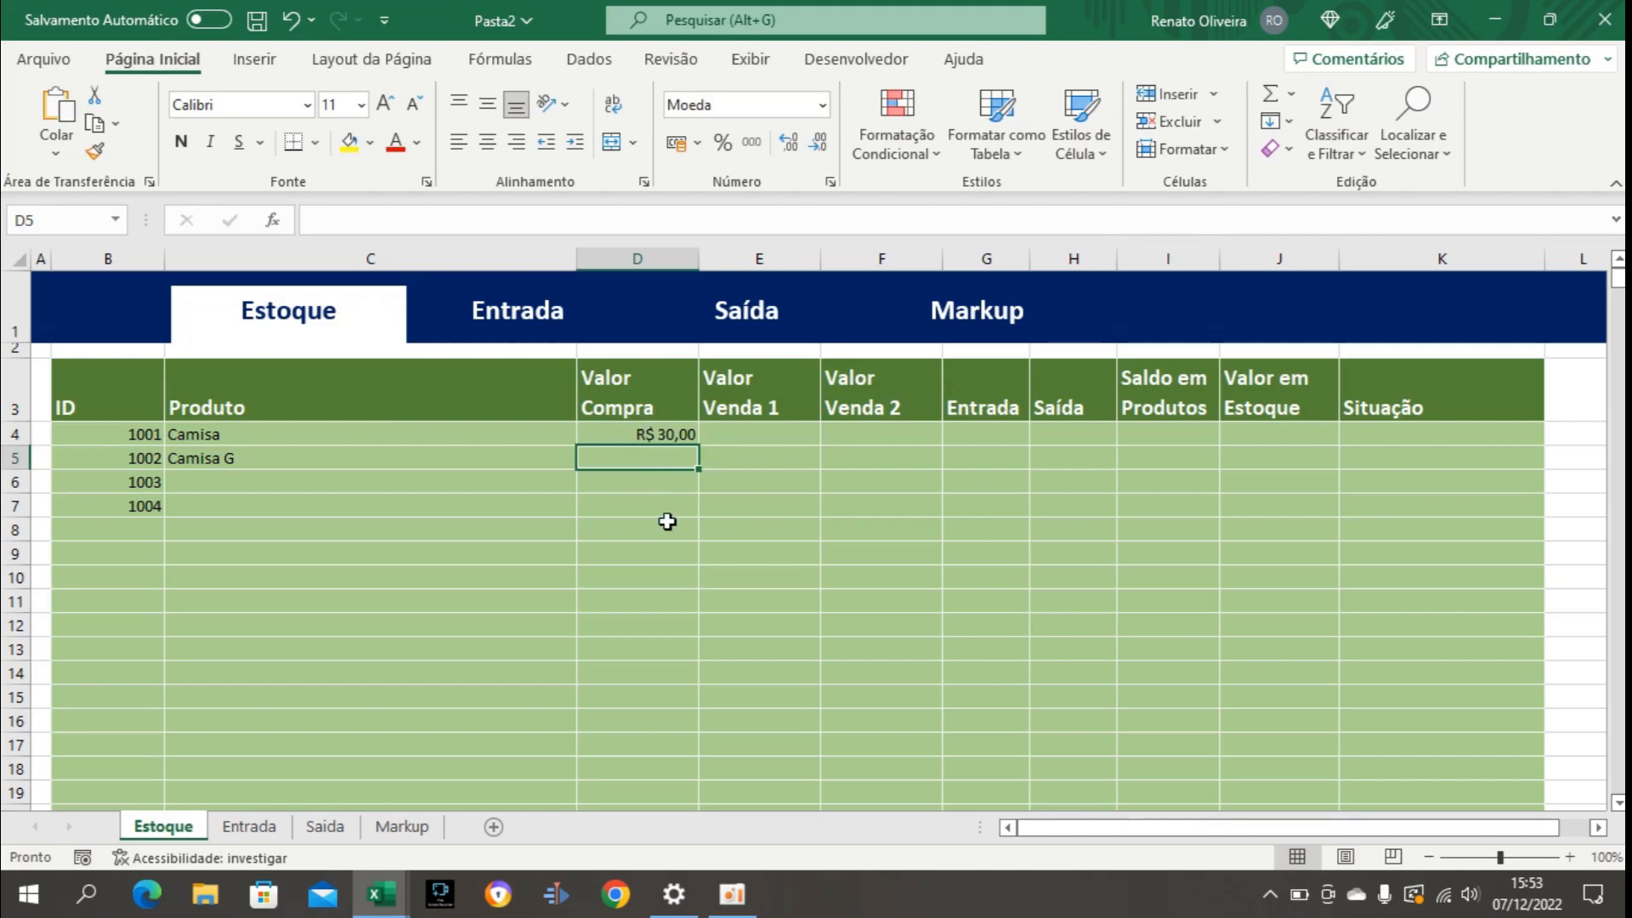
{"action": "left_click", "coordinate": [801, 433]}
{"action": "left_click", "coordinate": [867, 437]}
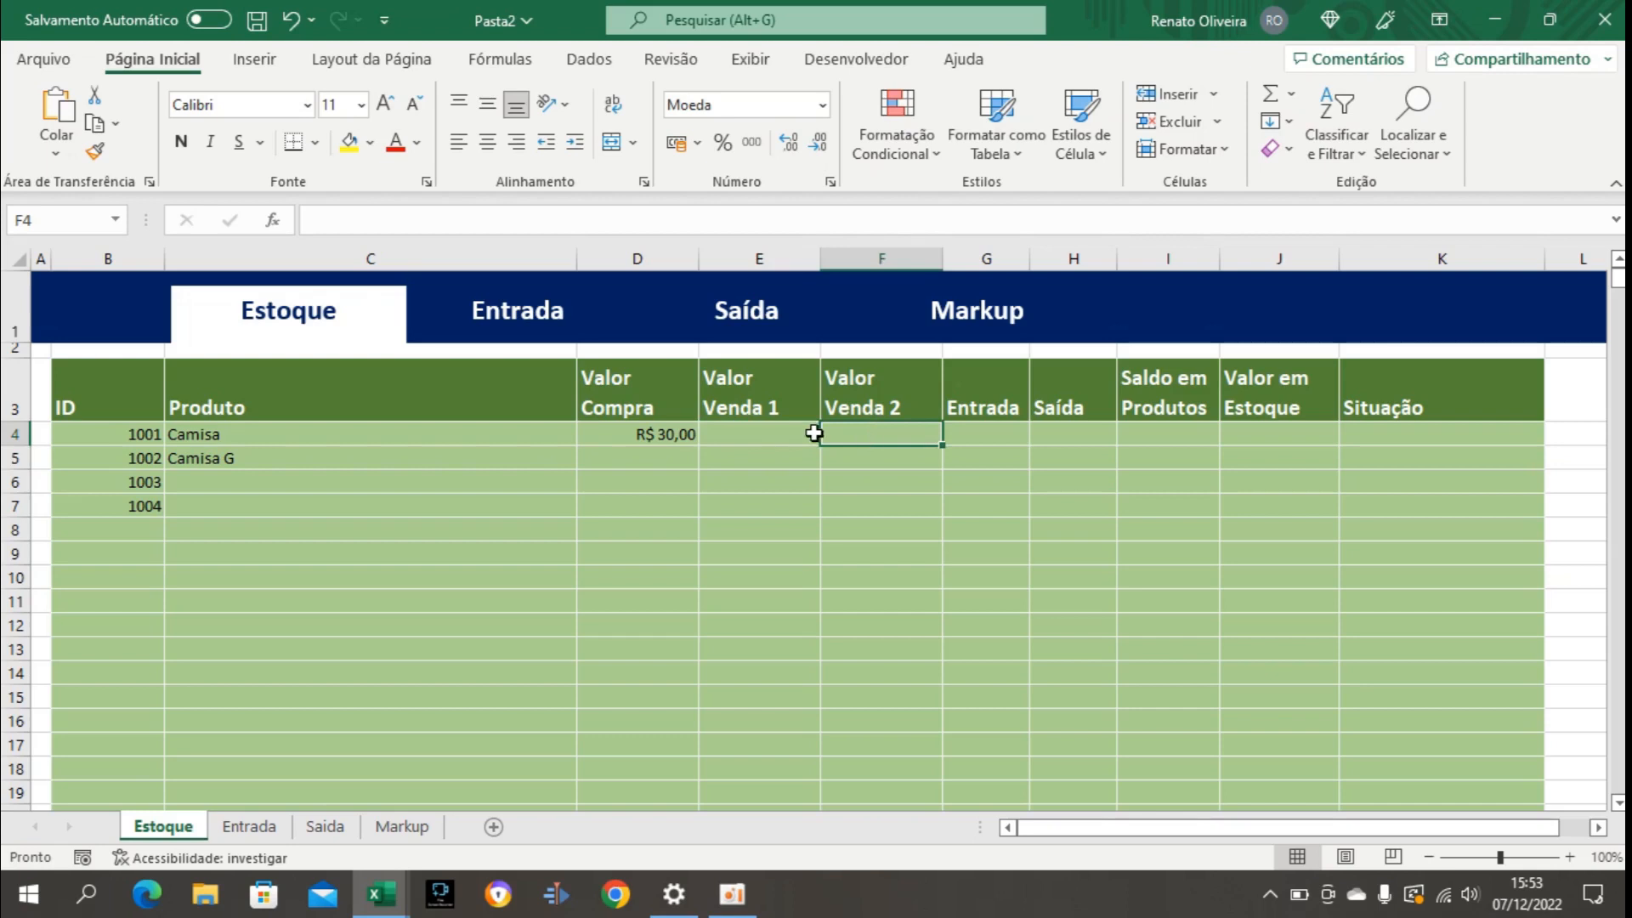
{"action": "left_click", "coordinate": [789, 435]}
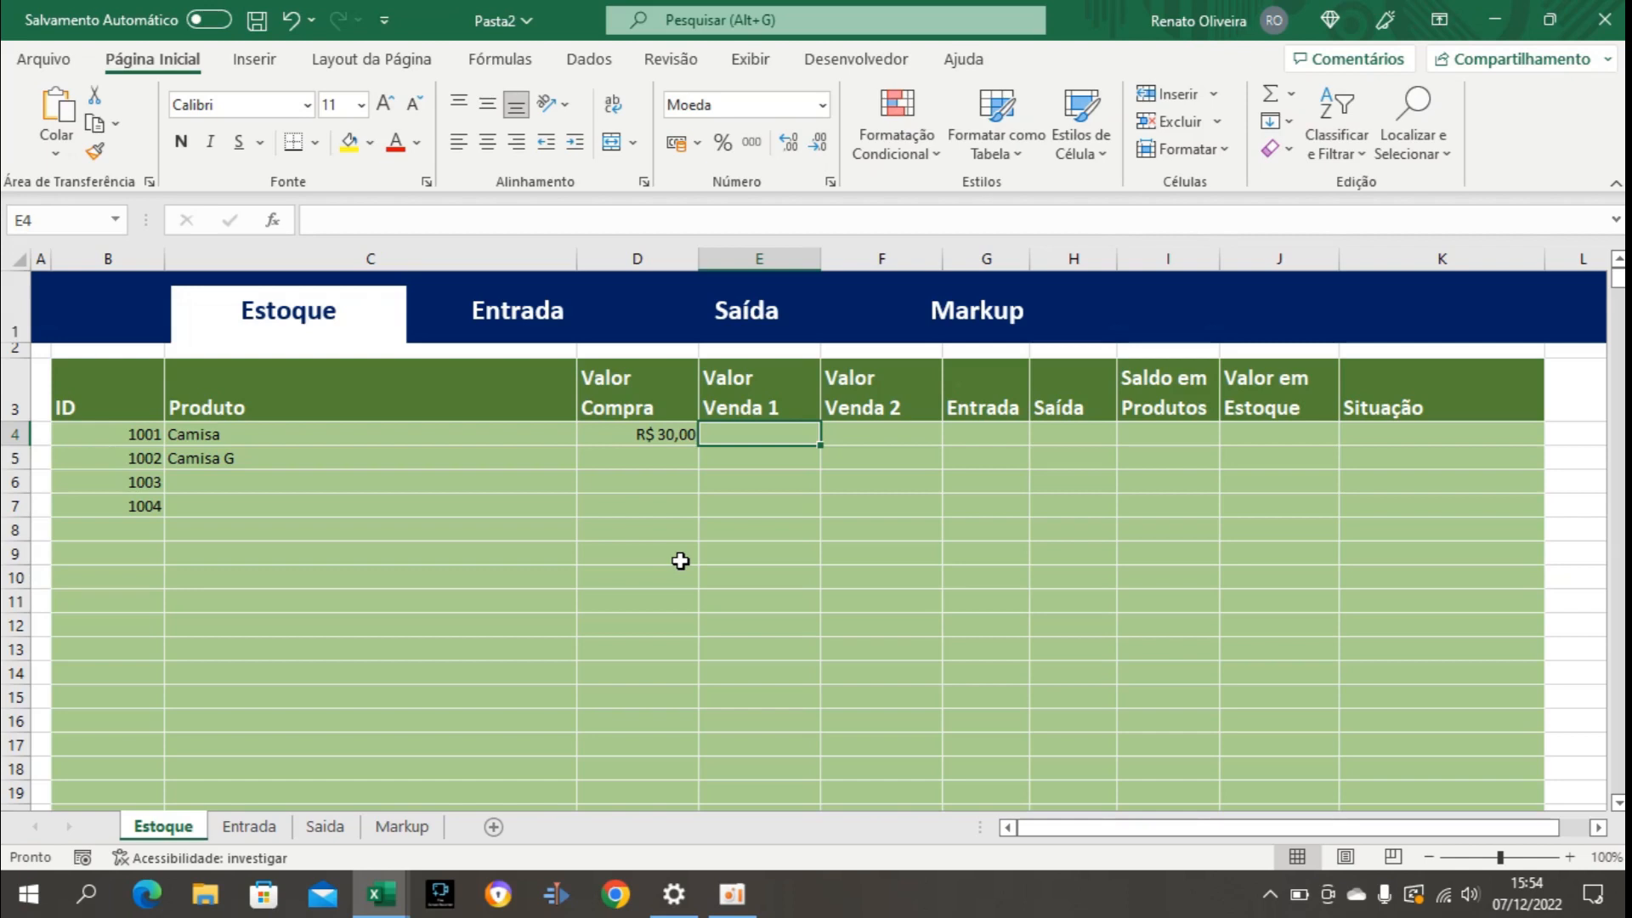
{"action": "type", "text": "60"}
{"action": "key", "text": "Return"}
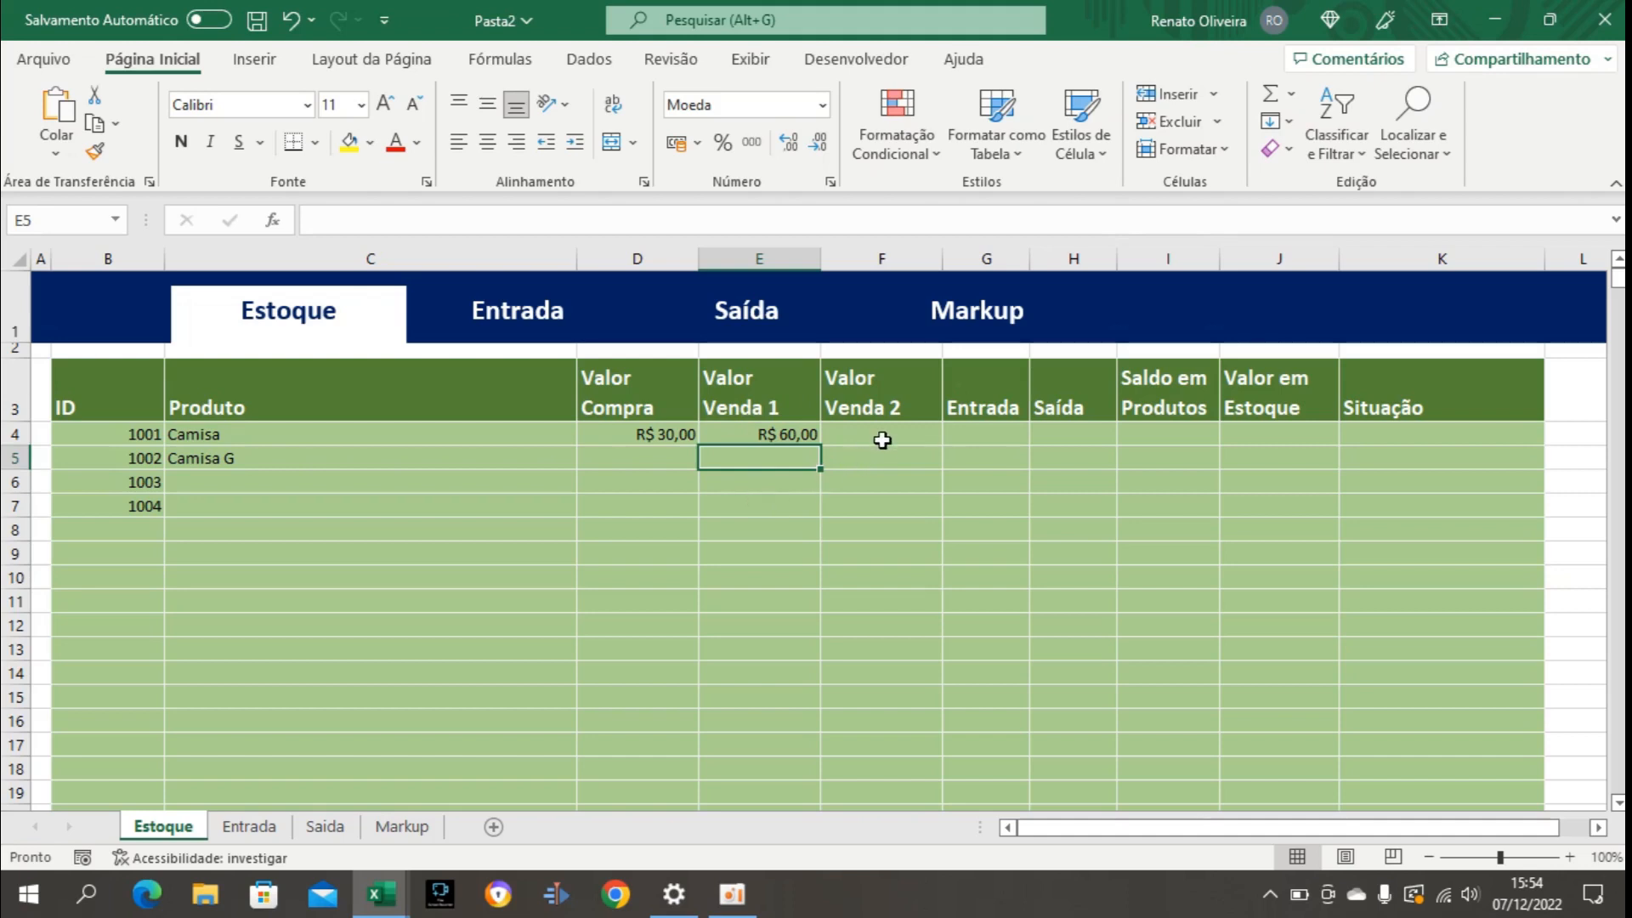
{"action": "left_click", "coordinate": [882, 439]}
{"action": "type", "text": "70"}
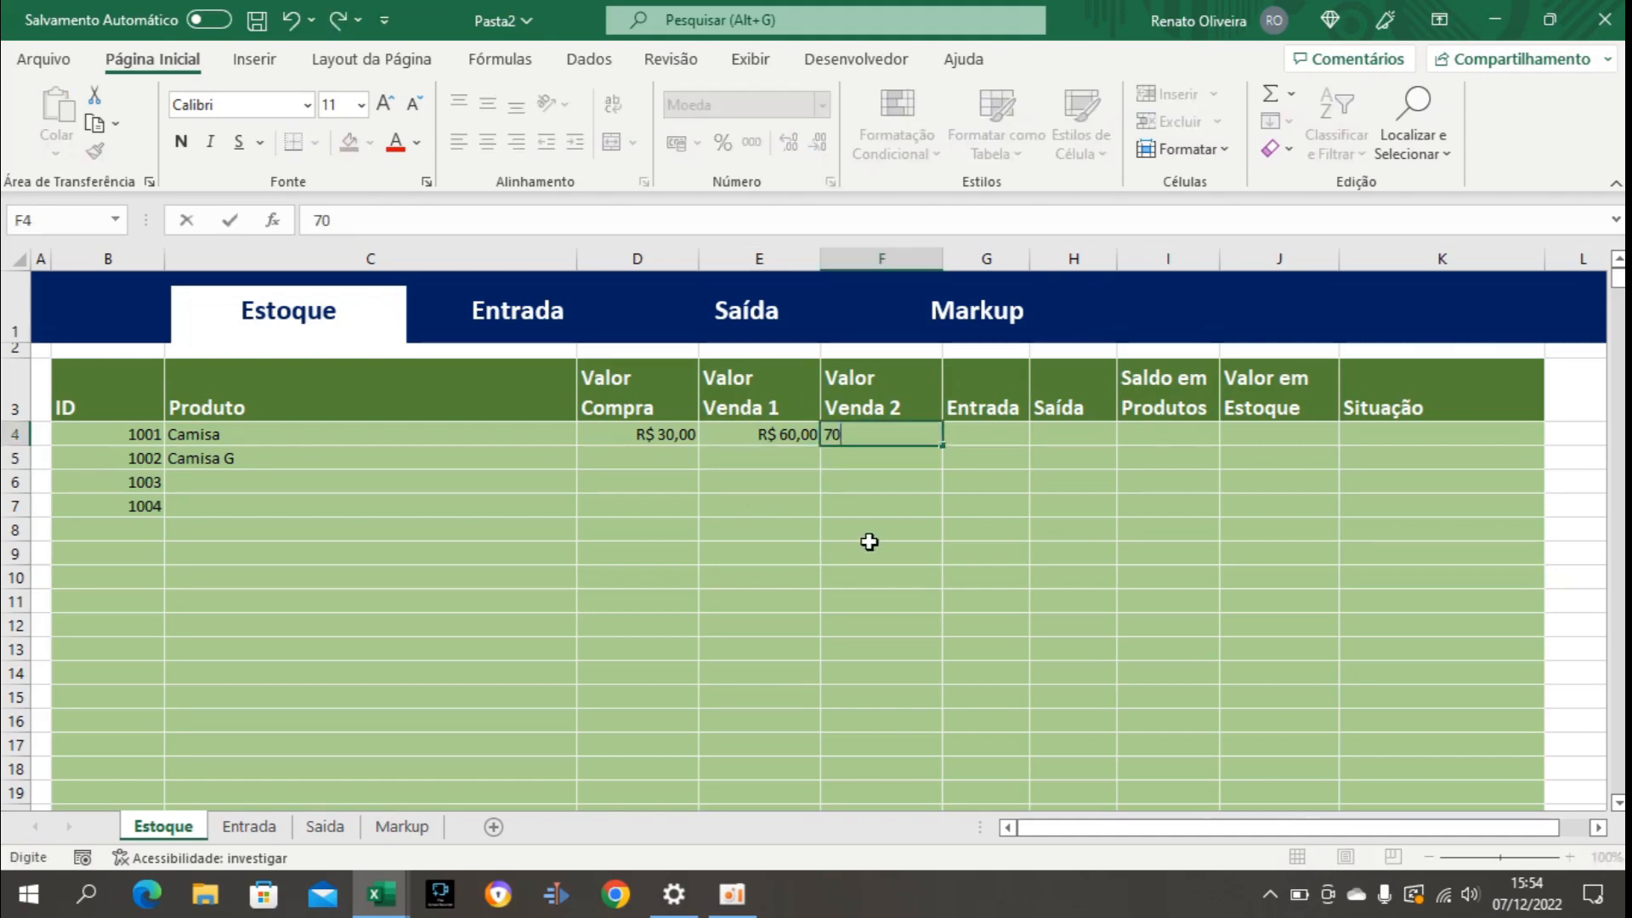
{"action": "key", "text": "Return"}
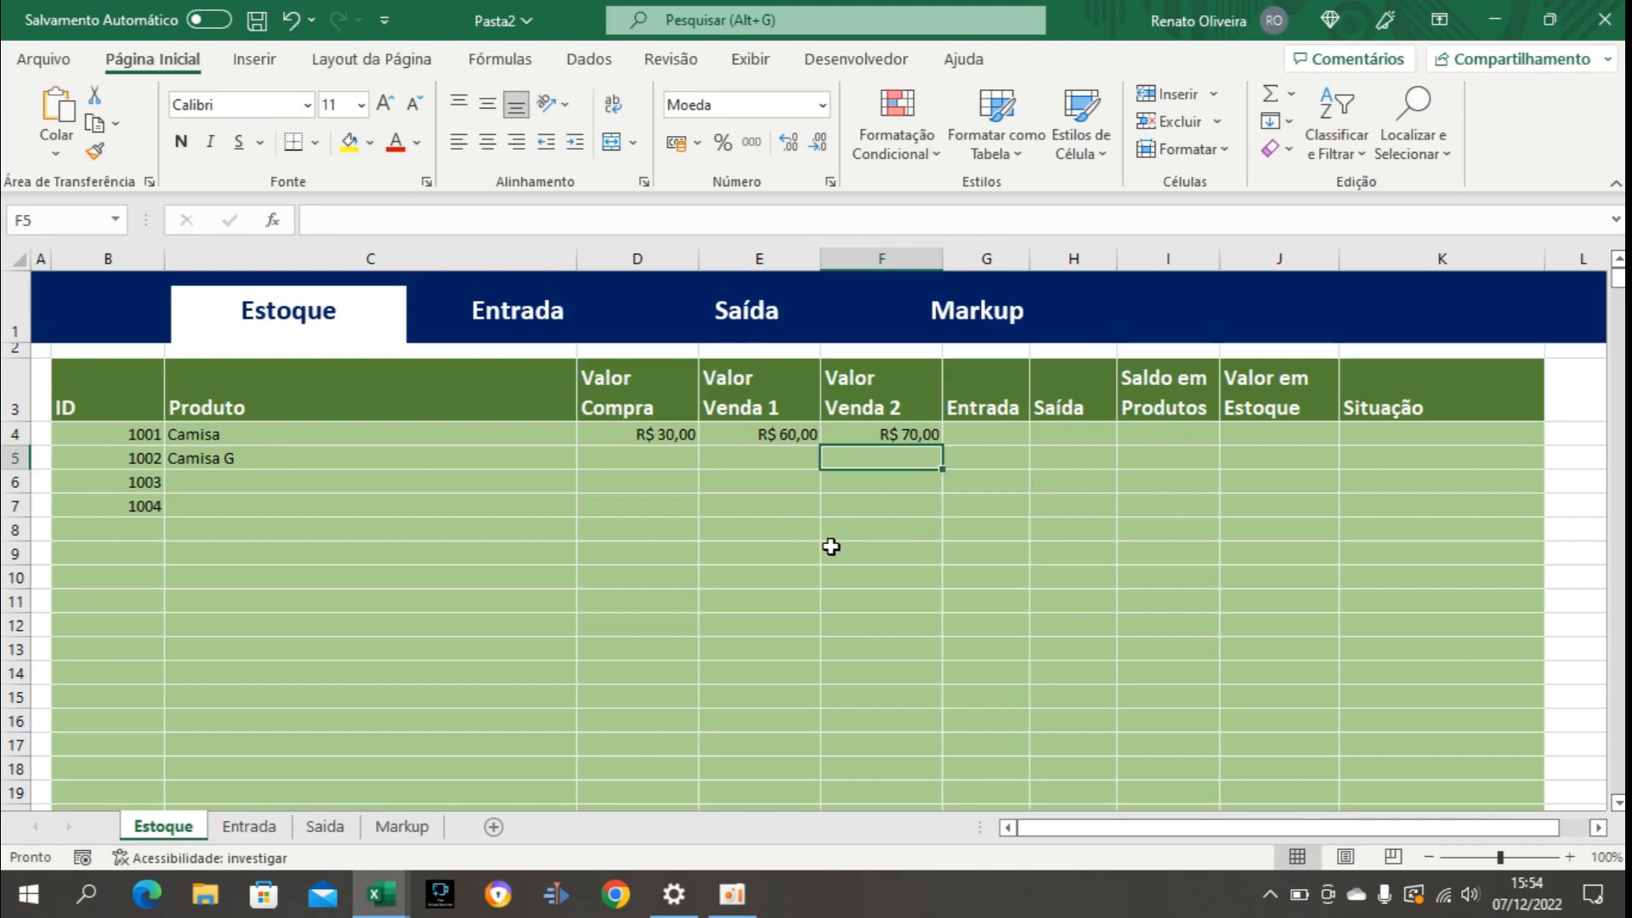
{"action": "left_click", "coordinate": [876, 433]}
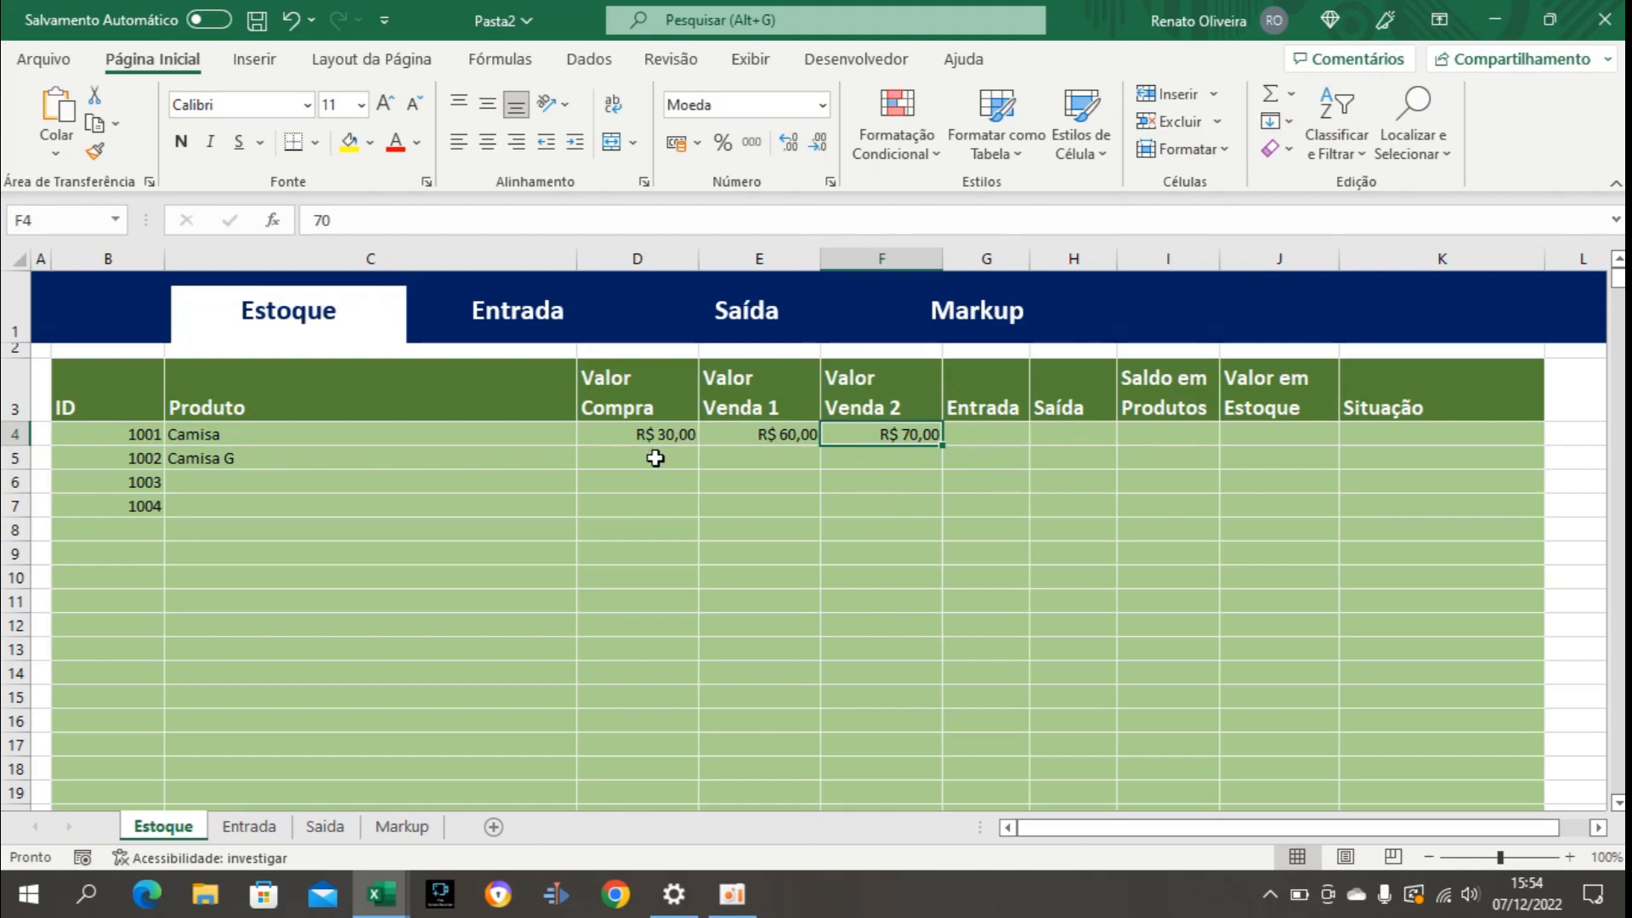
{"action": "left_click_drag", "start_coordinate": [655, 457], "coordinate": [645, 550]}
{"action": "left_click", "coordinate": [772, 464]}
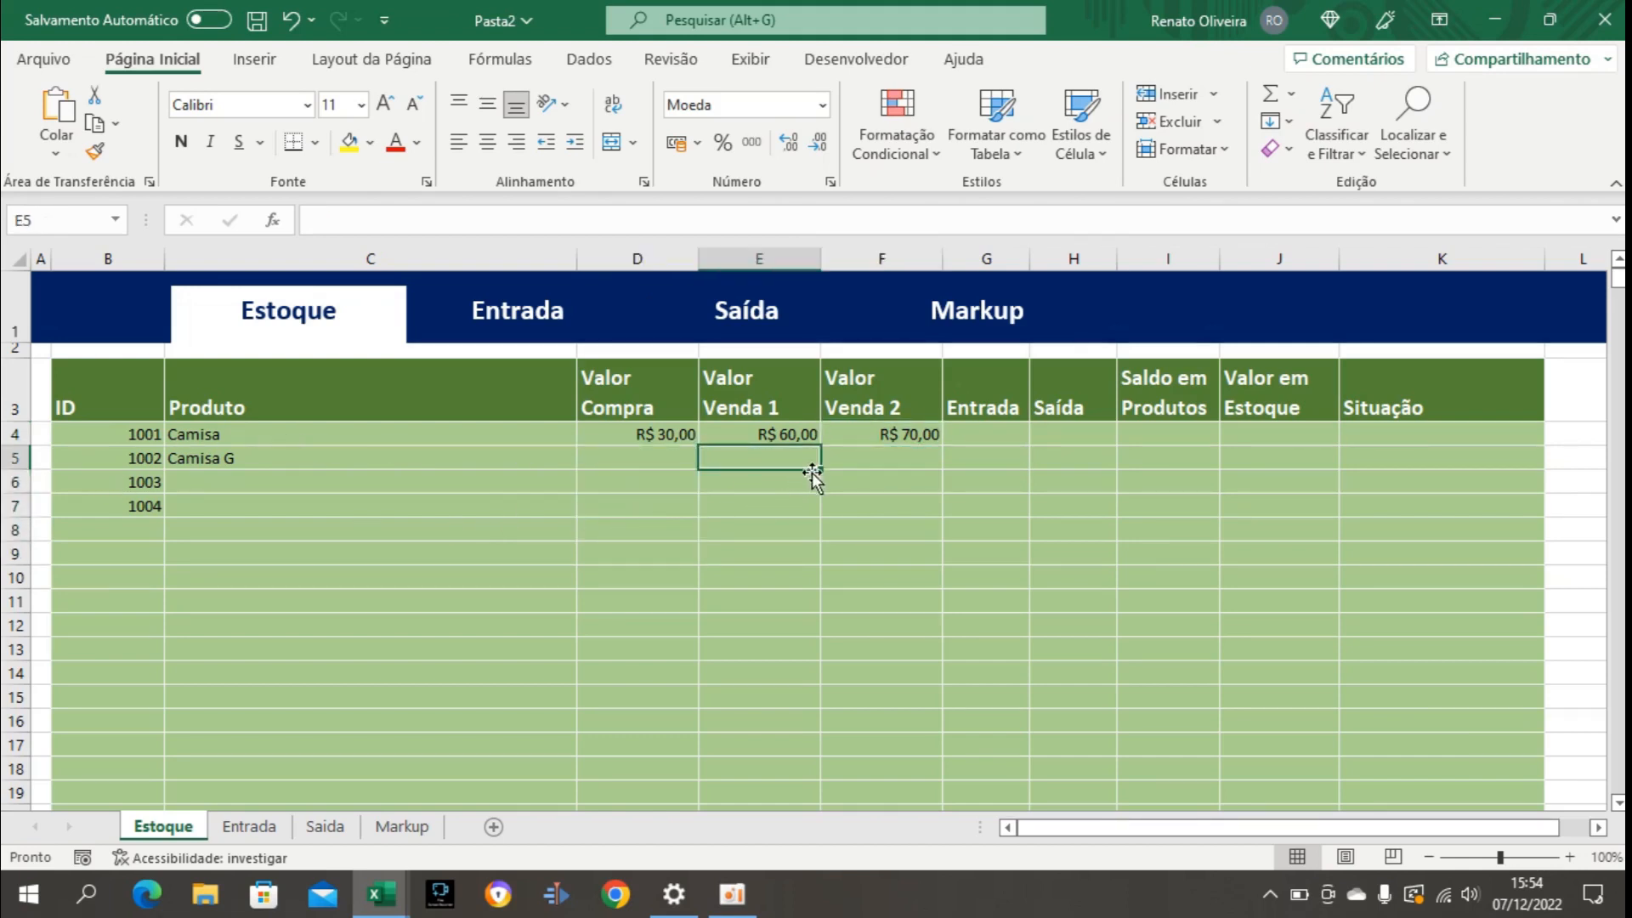
Examine the column layout of the Entrada and Saída sheets and return to the Estoque sheet.
{"action": "left_click", "coordinate": [991, 432]}
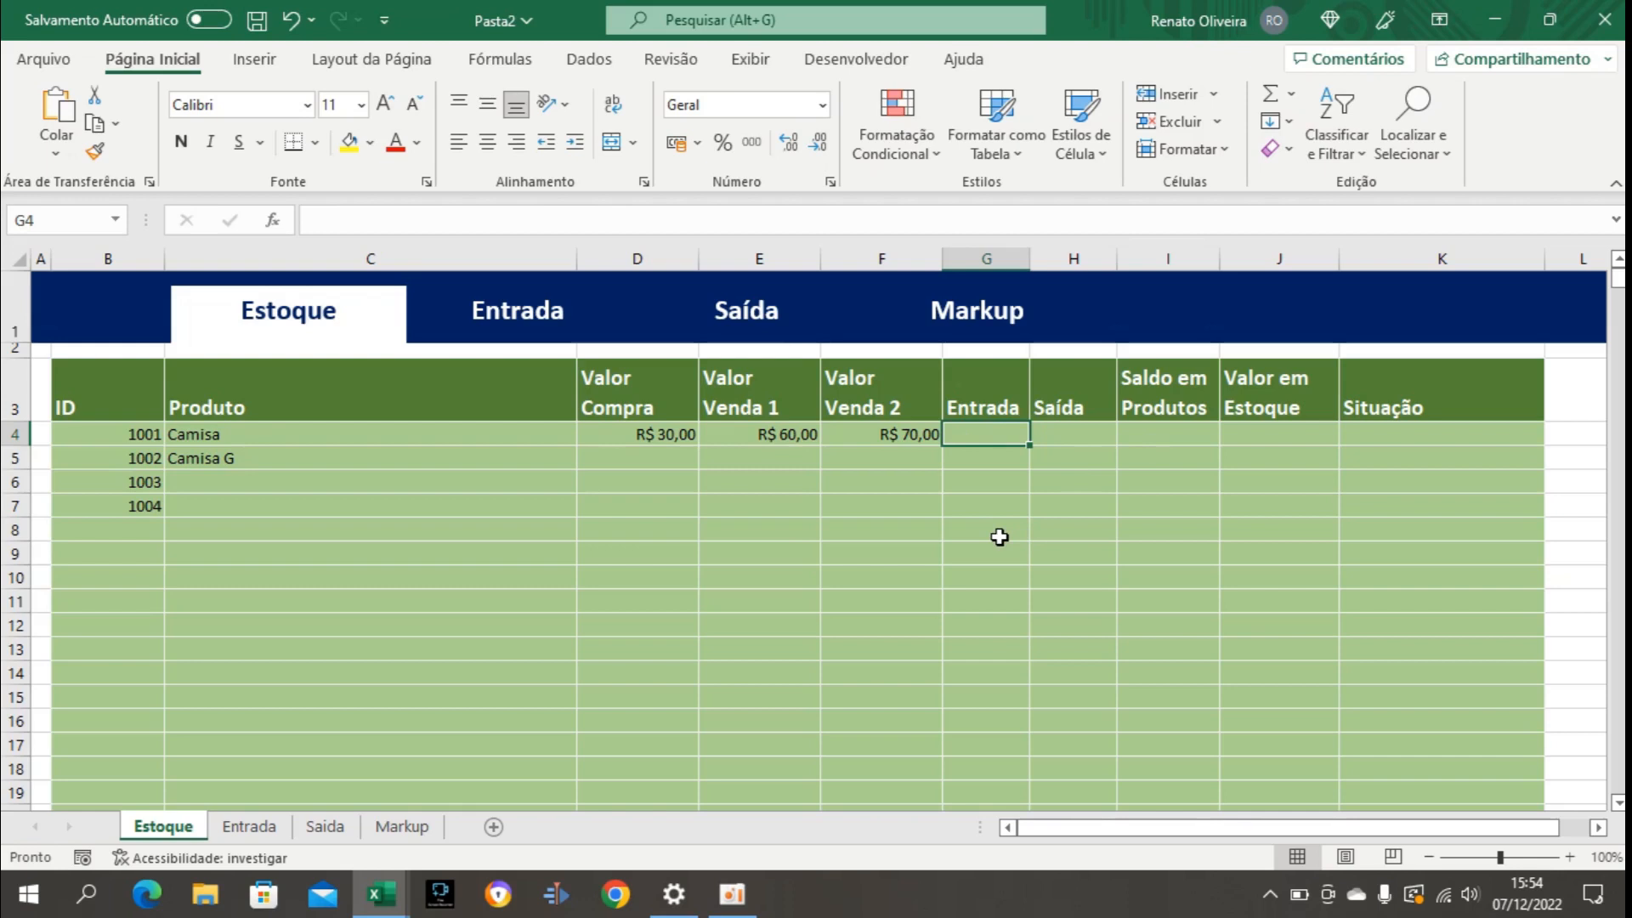
{"action": "left_click", "coordinate": [521, 319]}
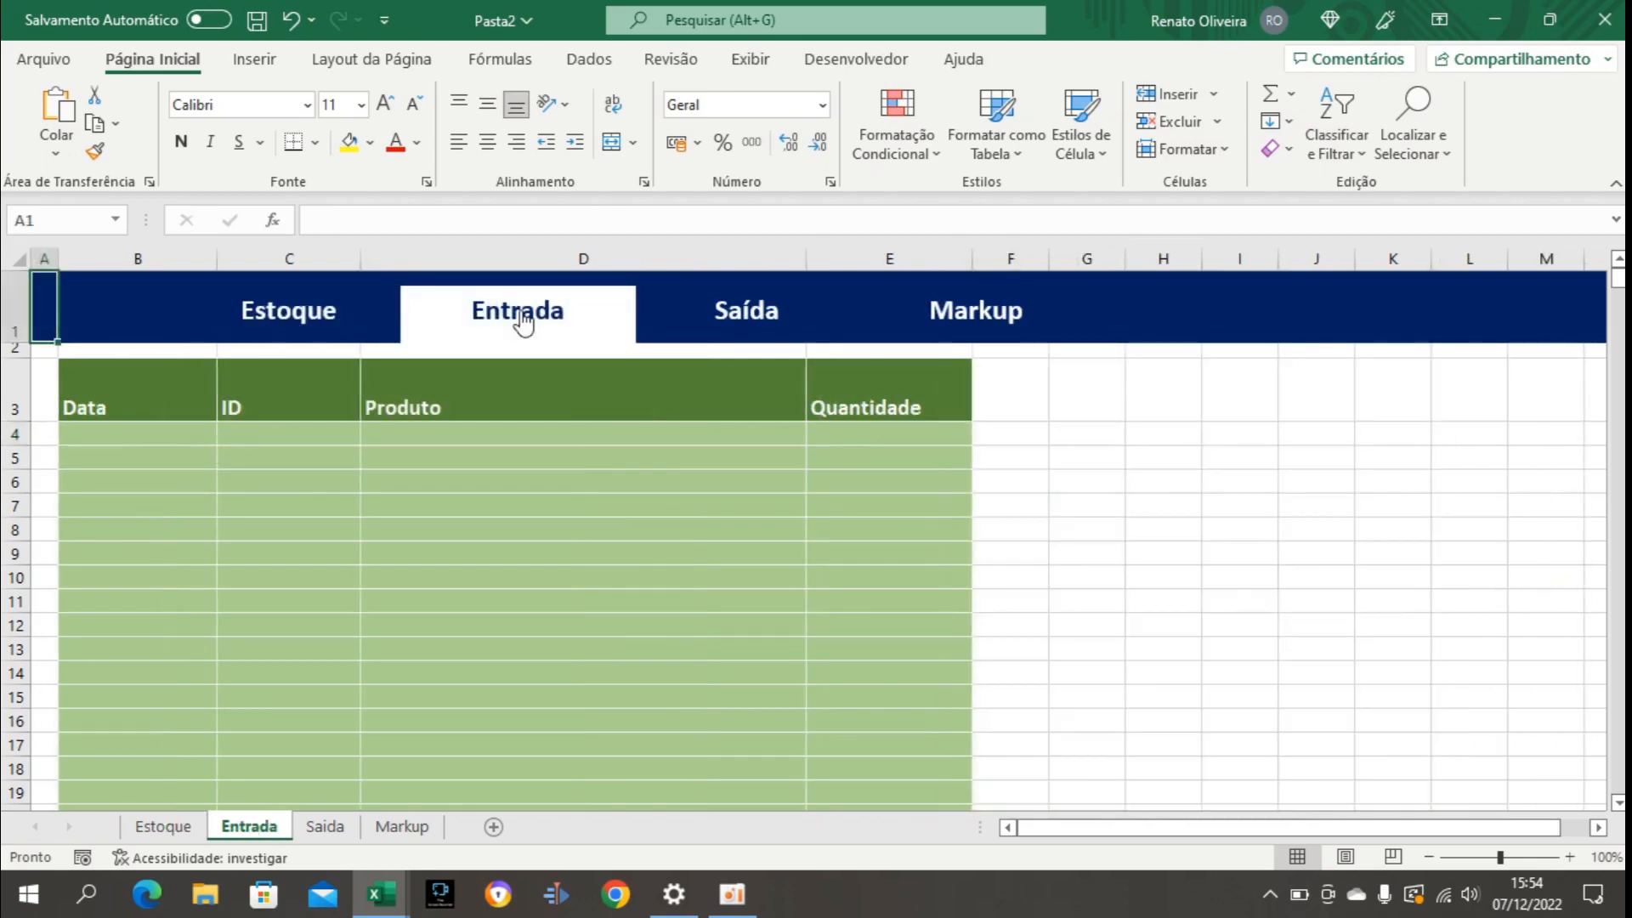
{"action": "left_click", "coordinate": [759, 313]}
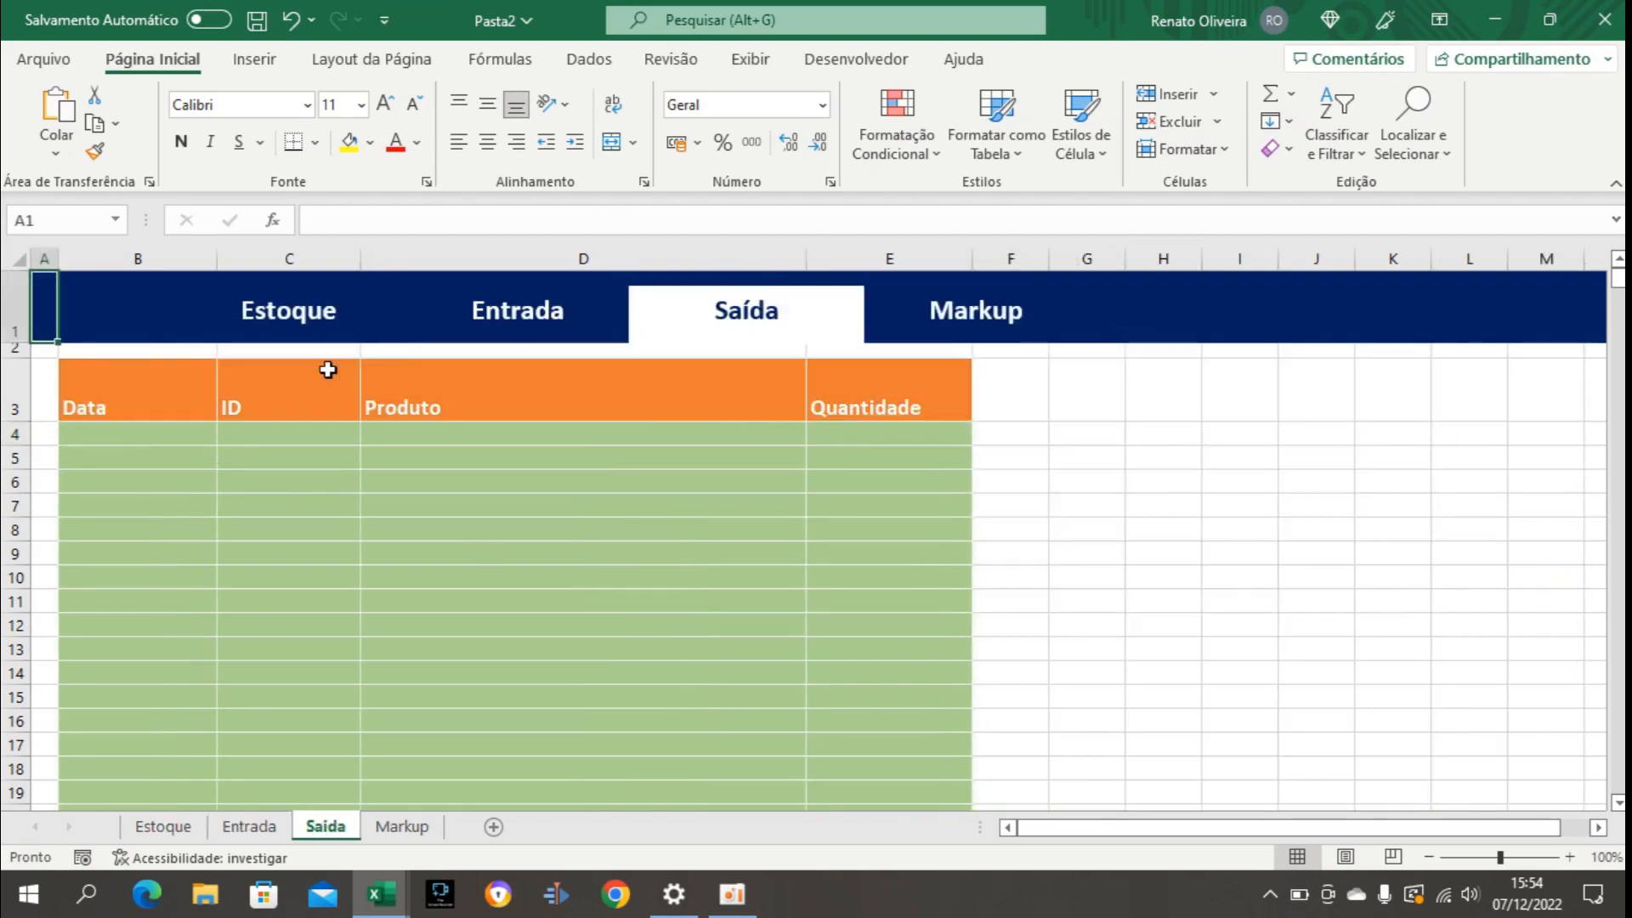
{"action": "left_click", "coordinate": [536, 336]}
{"action": "left_click", "coordinate": [705, 310]}
{"action": "left_click", "coordinate": [281, 330]}
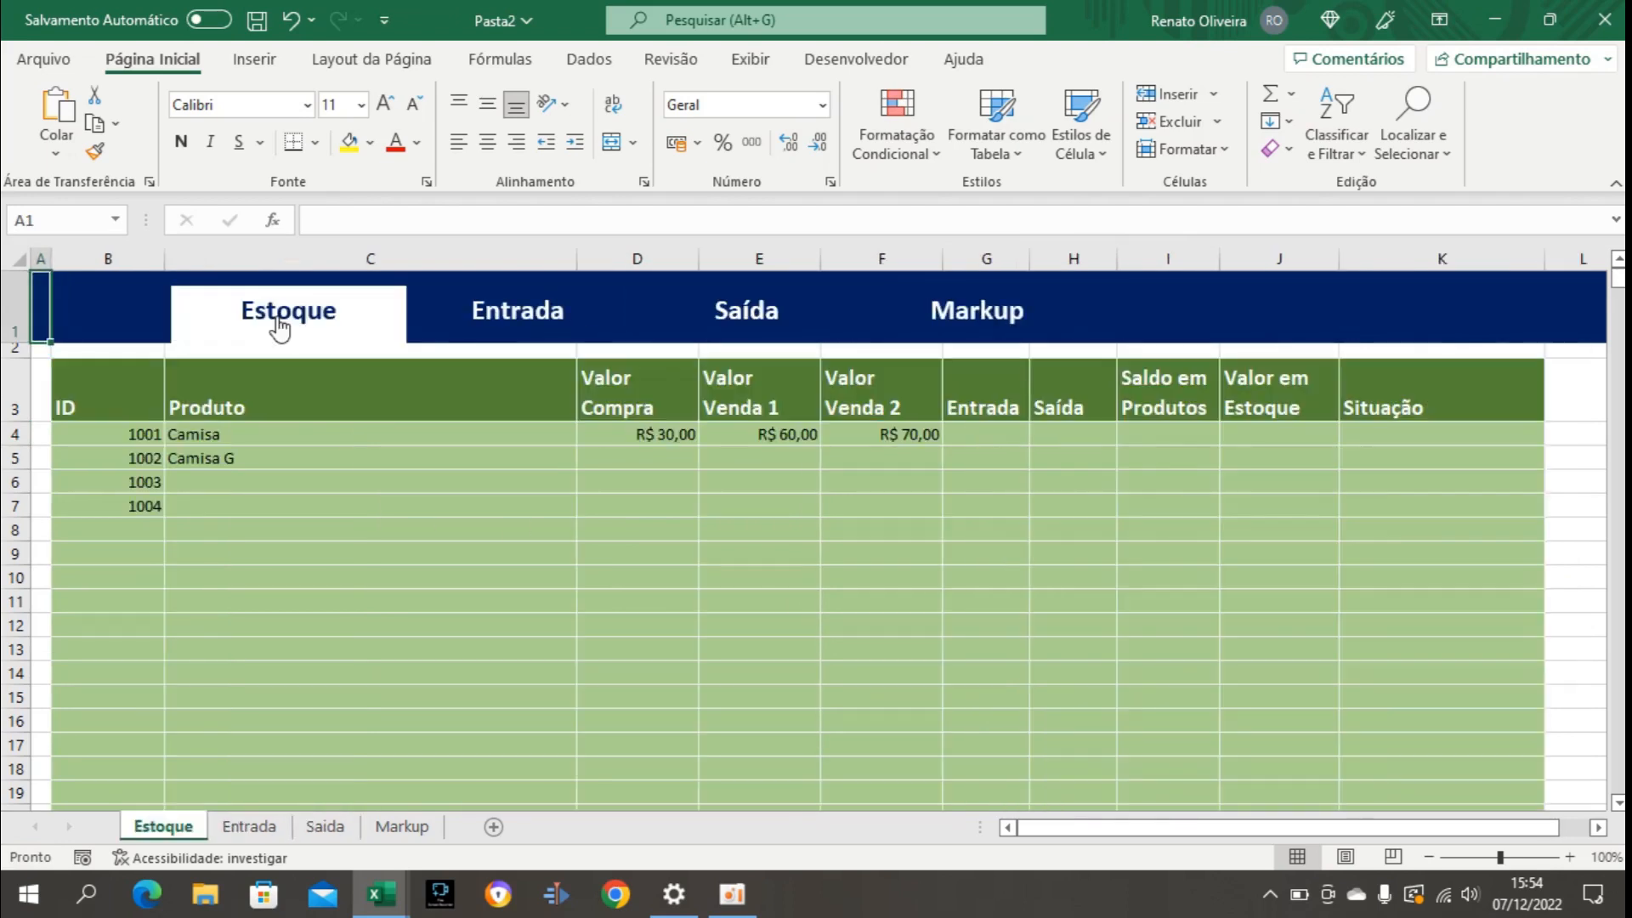
Start a SOMASE formula in Estoque cell G4 with the Entrada sheet's ID range C4:C600000 as its interval.
{"action": "left_click", "coordinate": [996, 437]}
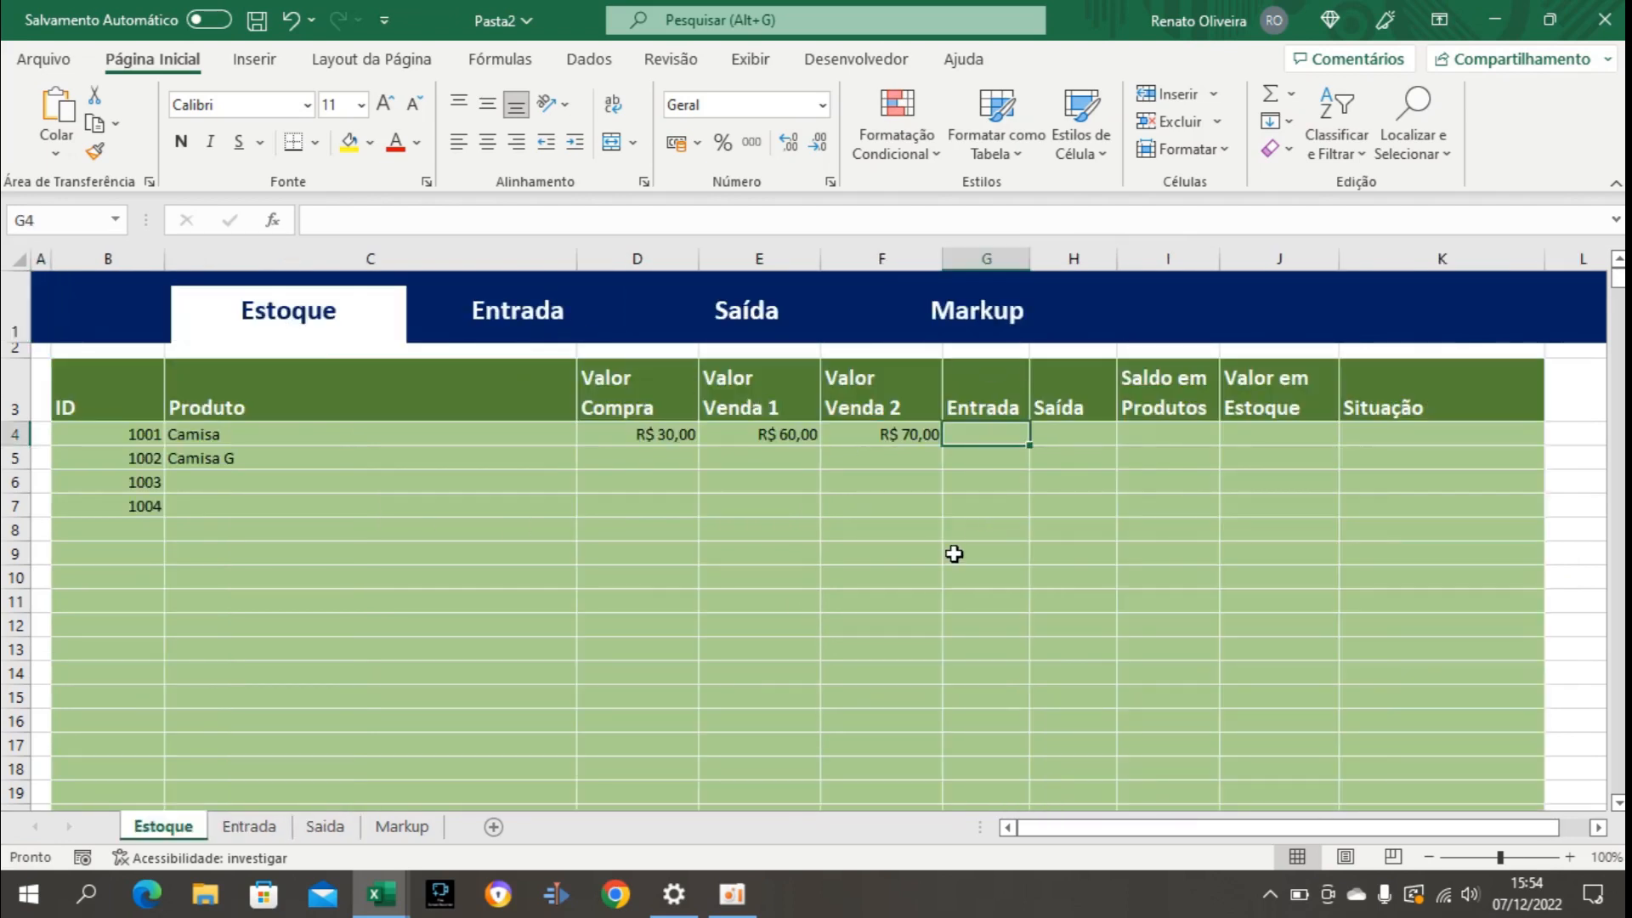
{"action": "type", "text": "=som"}
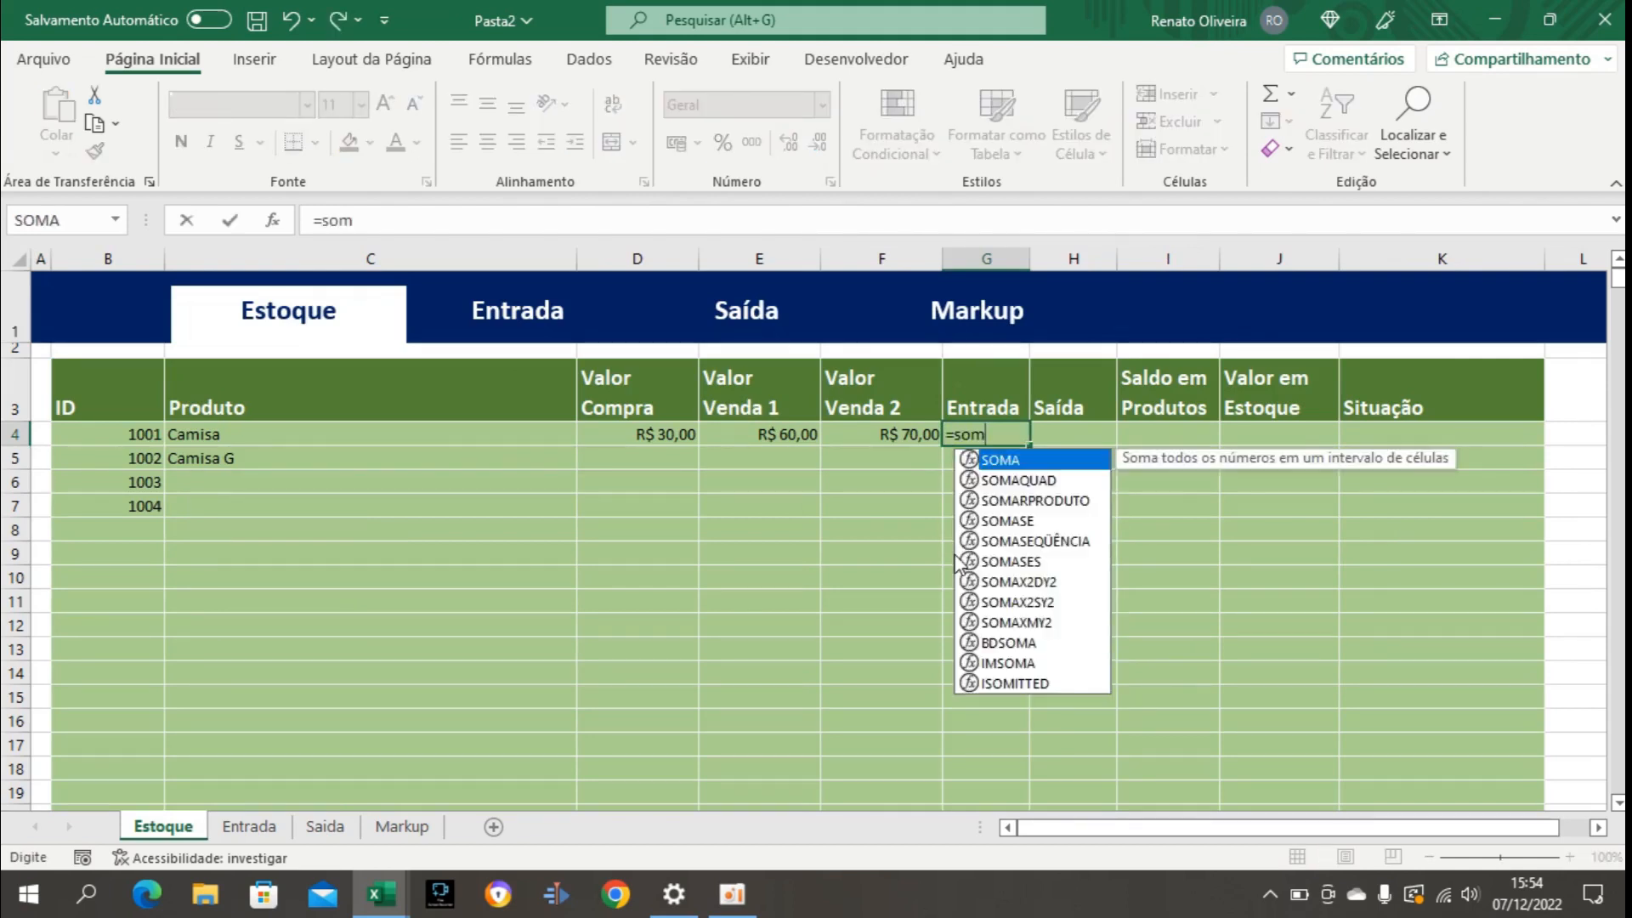
{"action": "type", "text": "ase("}
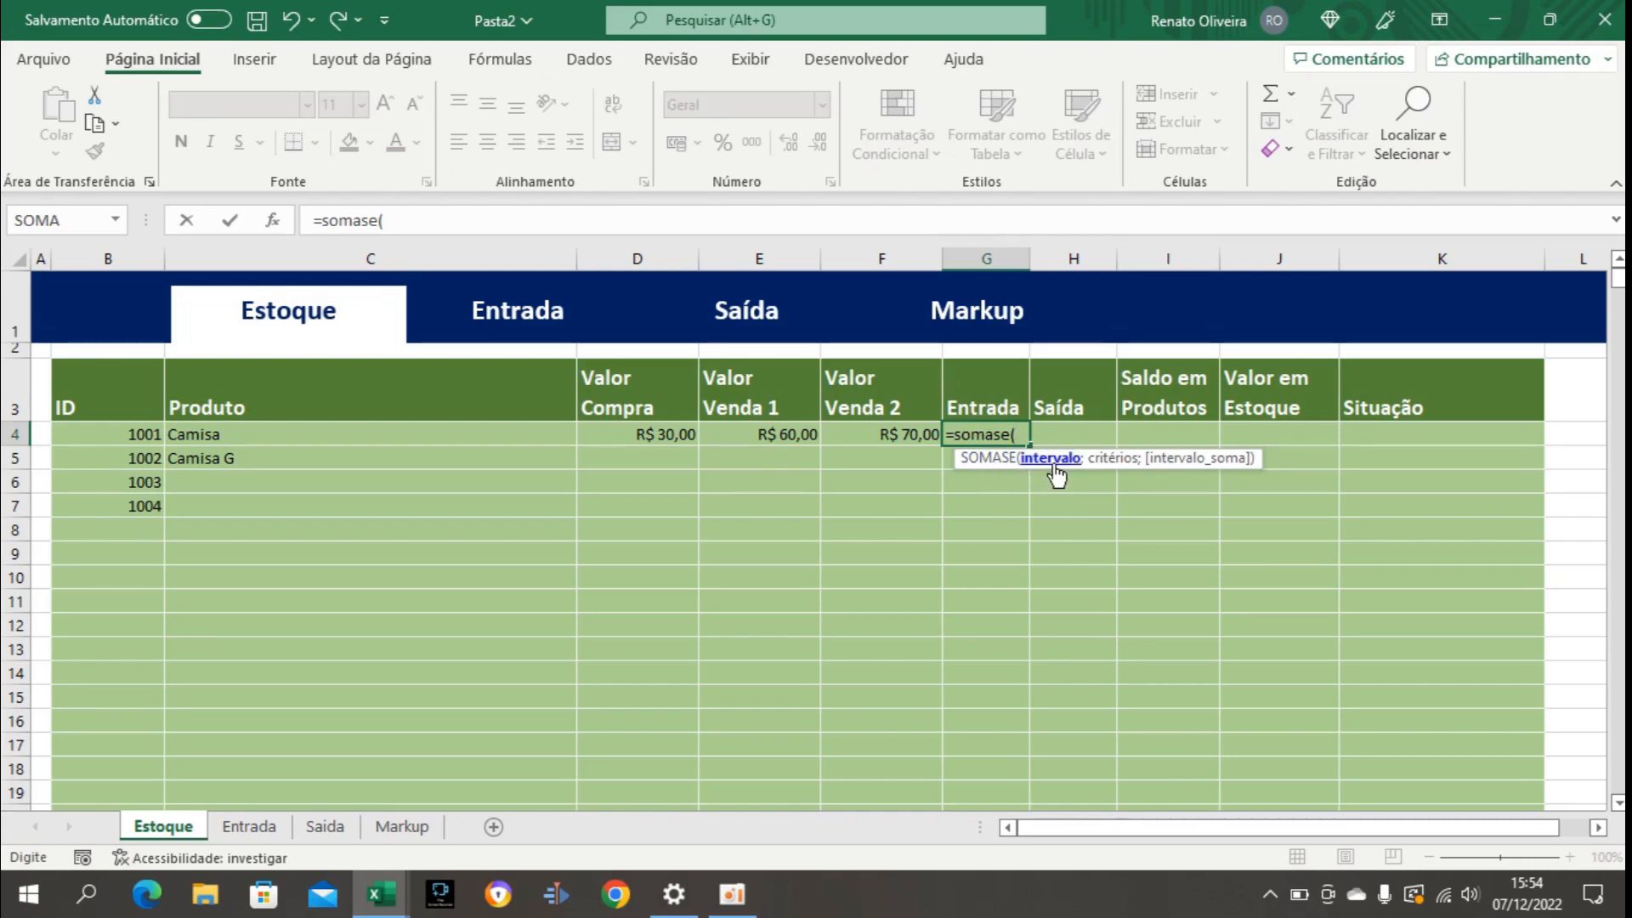
{"action": "left_click", "coordinate": [251, 828]}
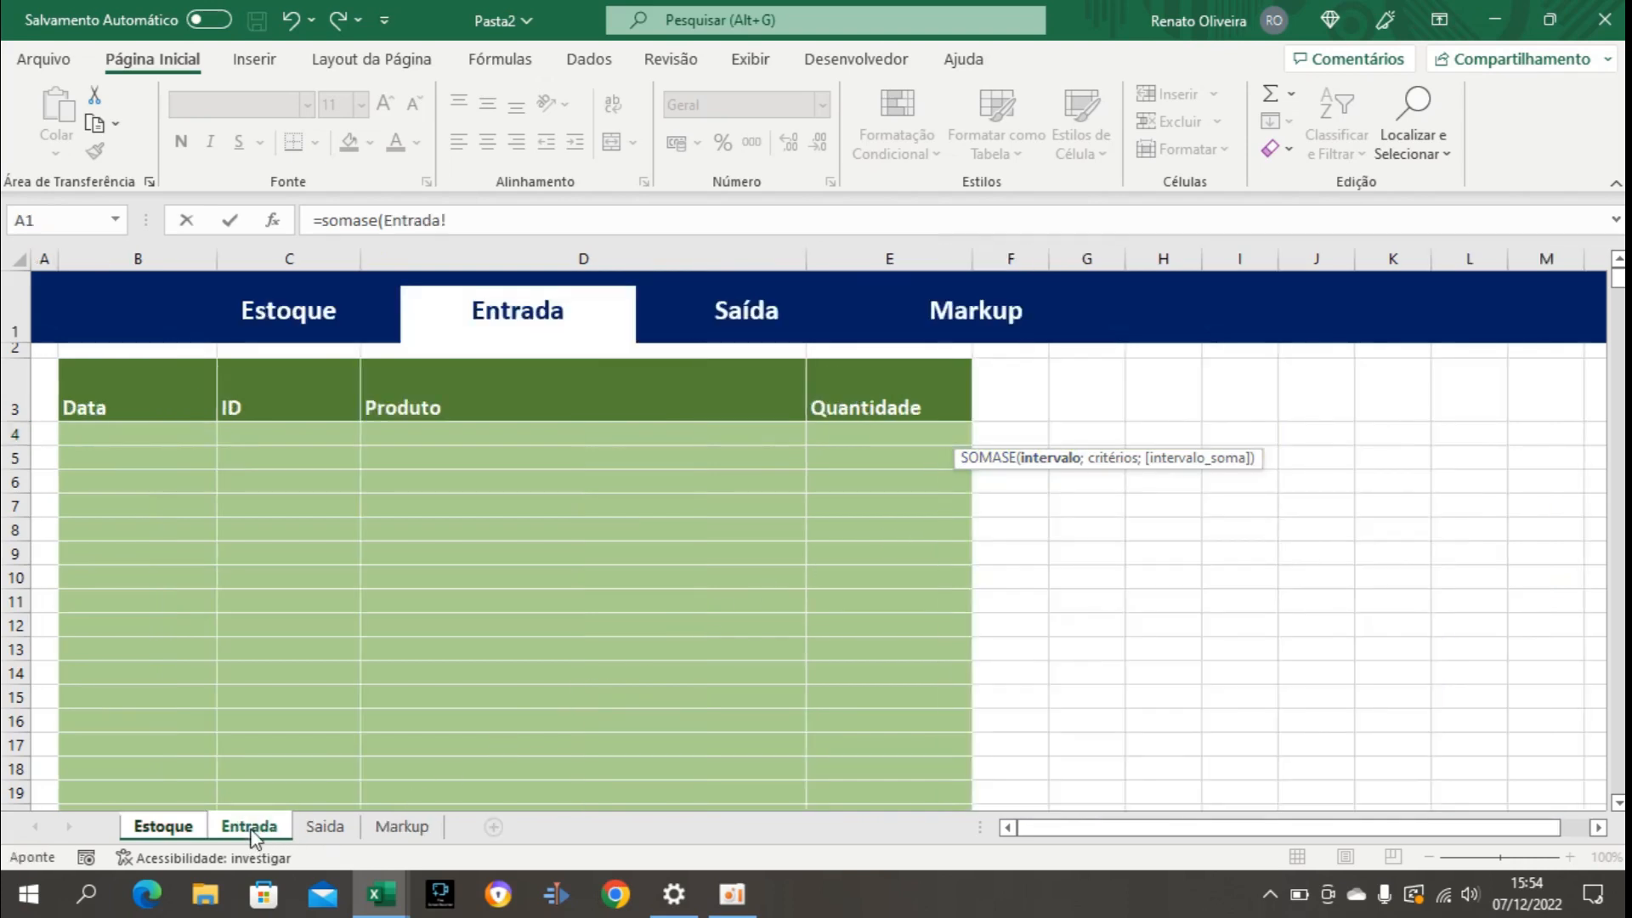
{"action": "left_click", "coordinate": [290, 434]}
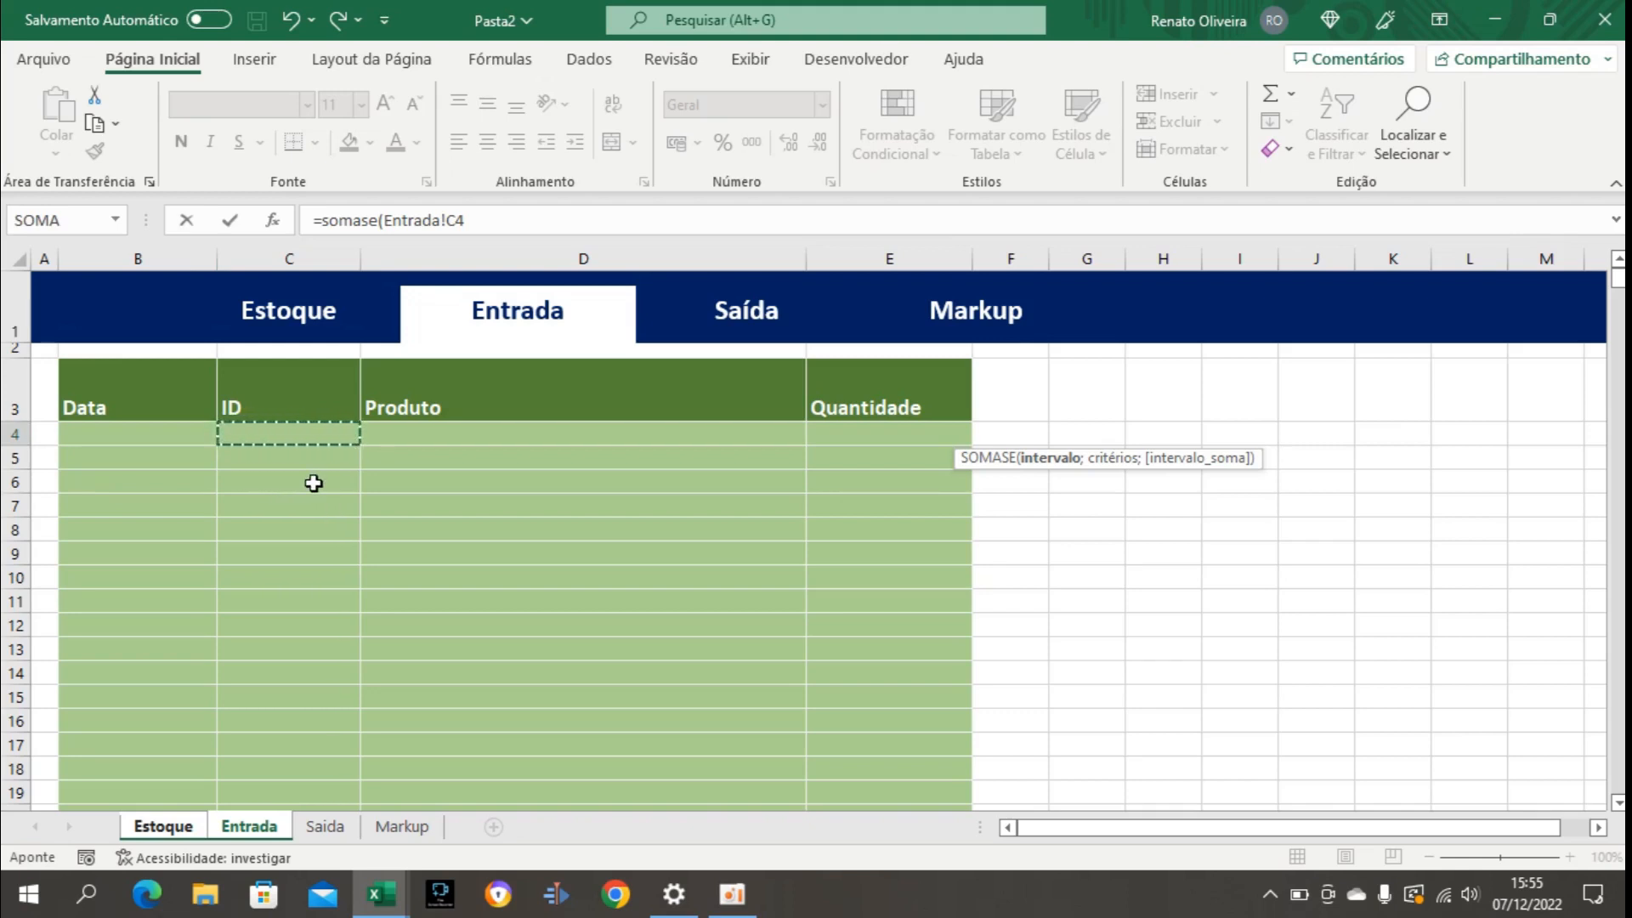
{"action": "key", "text": "ctrl+shift+Down"}
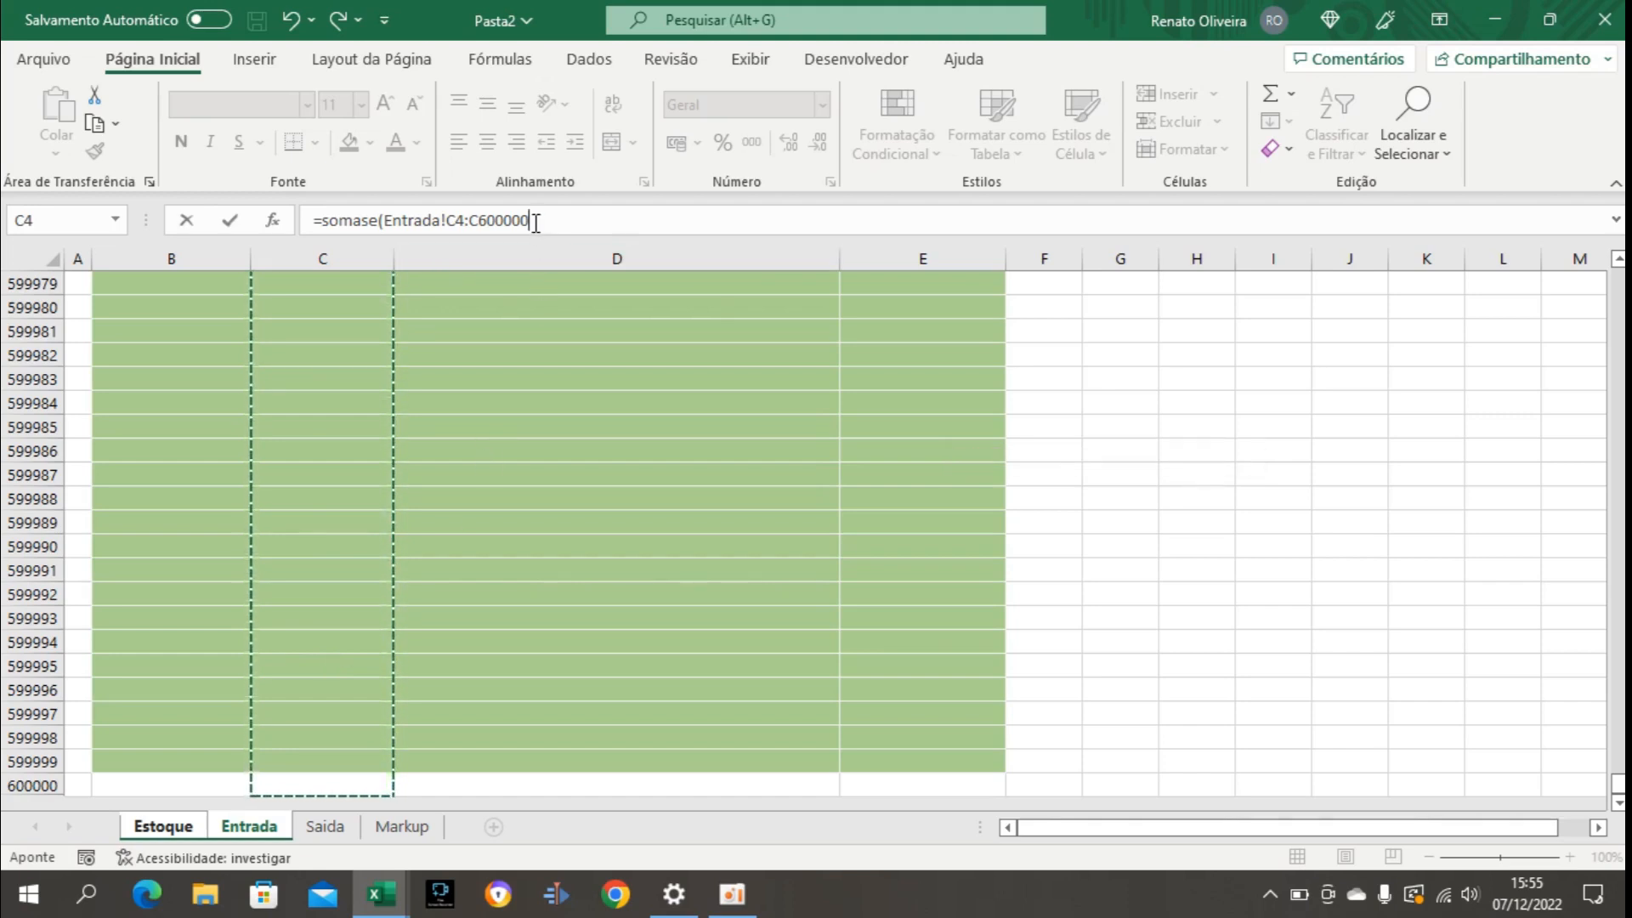
Make the formula's ID range absolute as Entrada!$C$4:$C$600000 and proceed to the criteria argument.
{"action": "left_click_drag", "start_coordinate": [531, 221], "coordinate": [453, 220]}
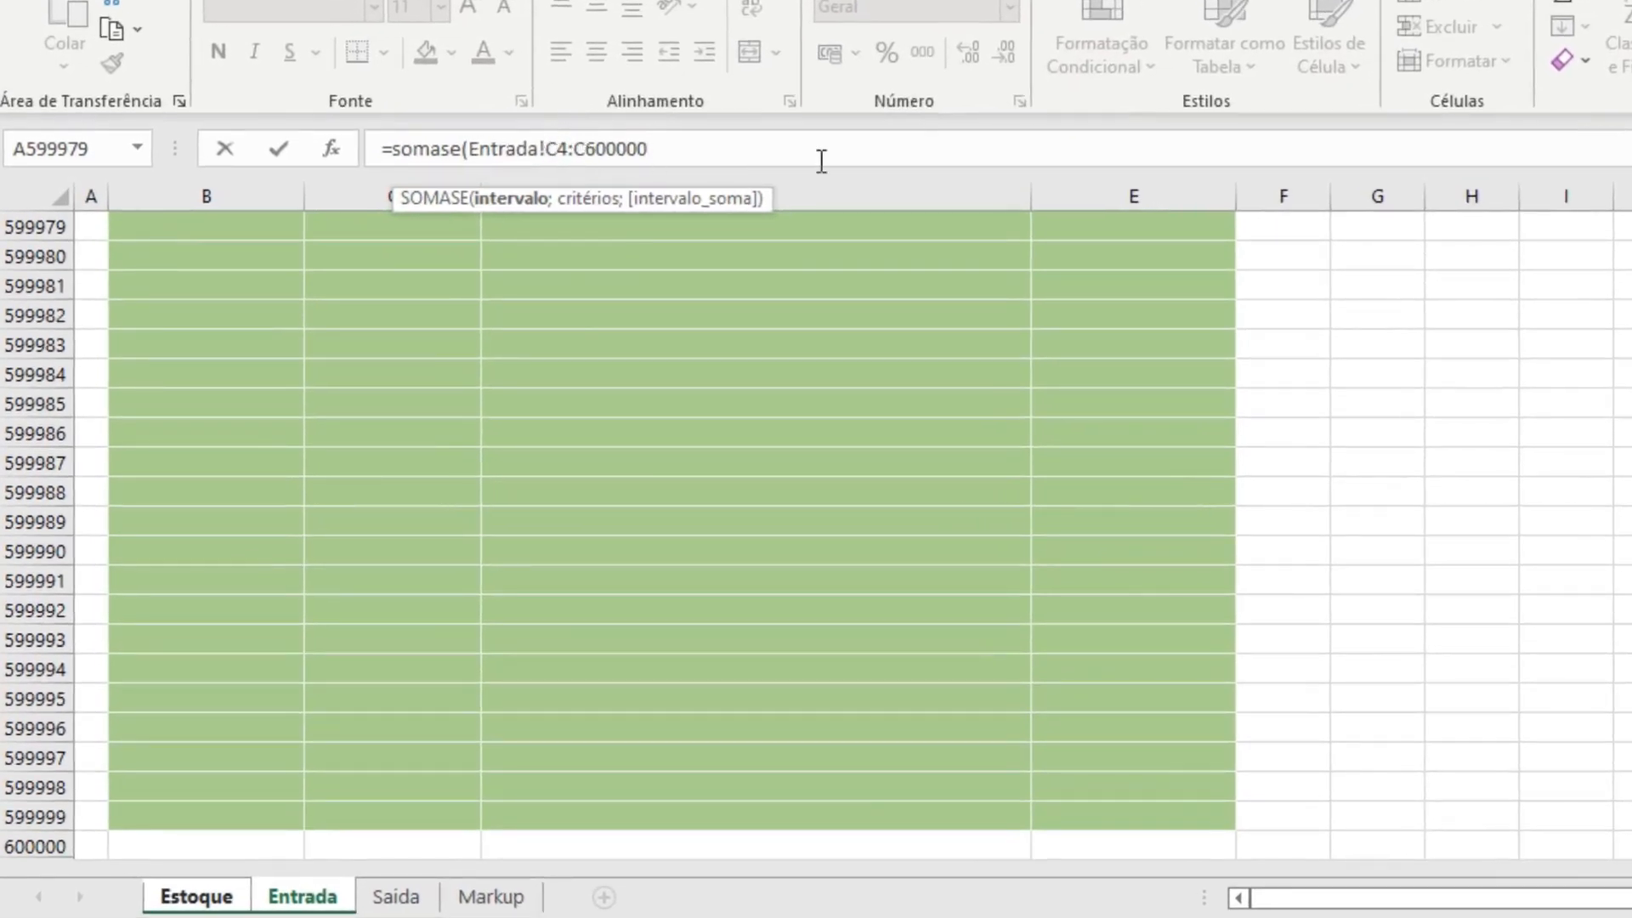
{"action": "type", "text": "$C$4:$C"}
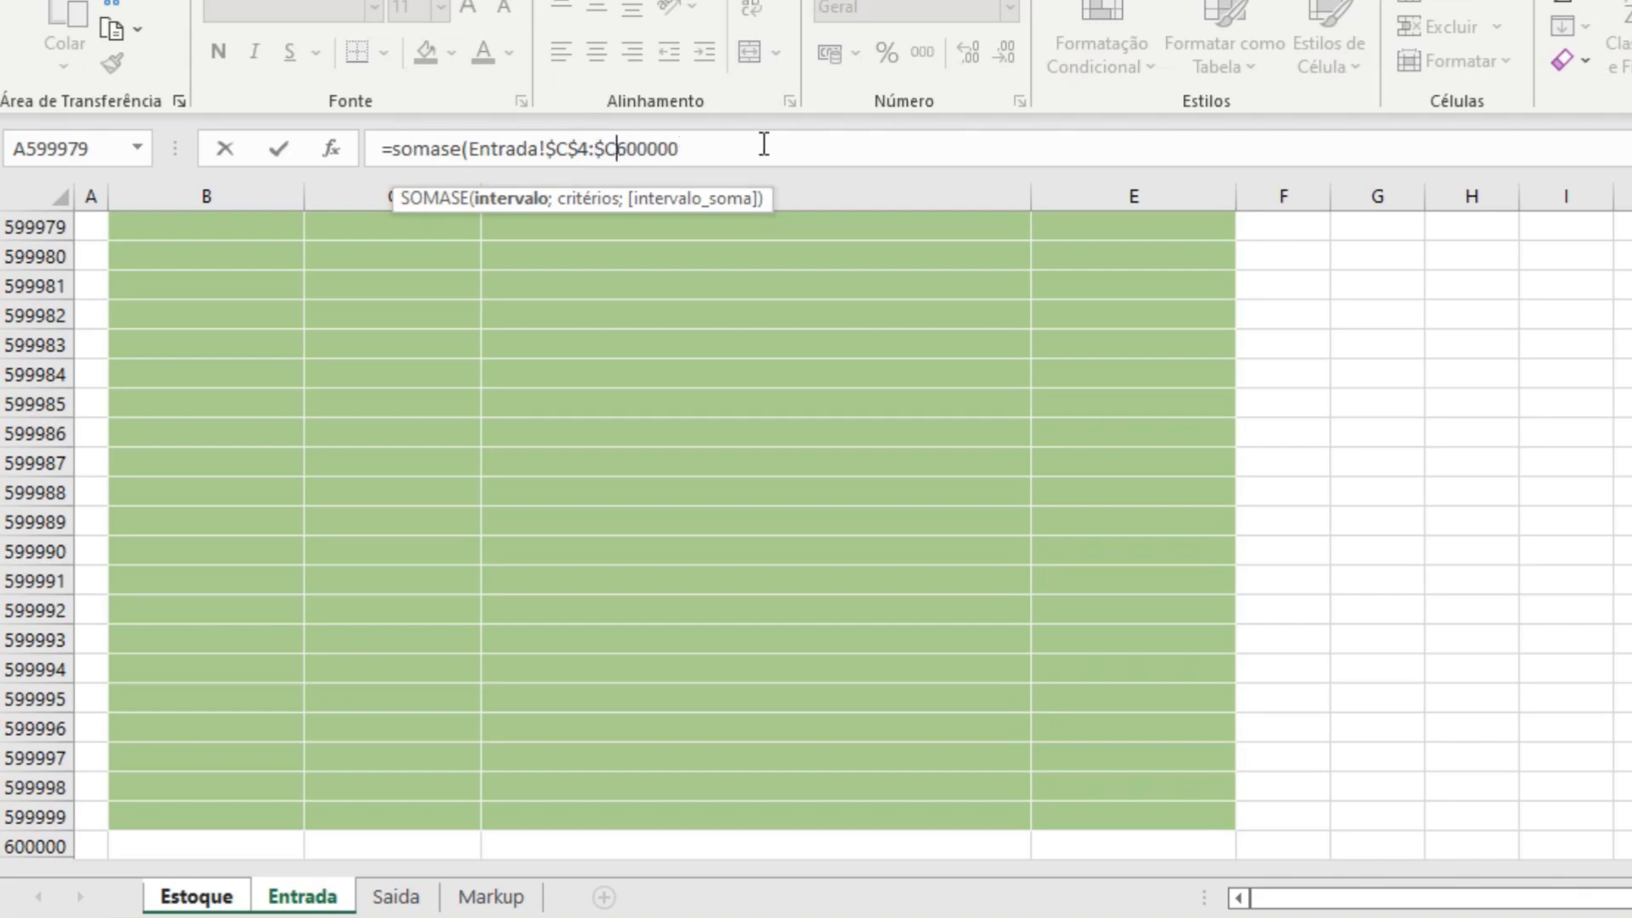
{"action": "type", "text": "$"}
{"action": "type", "text": ";"}
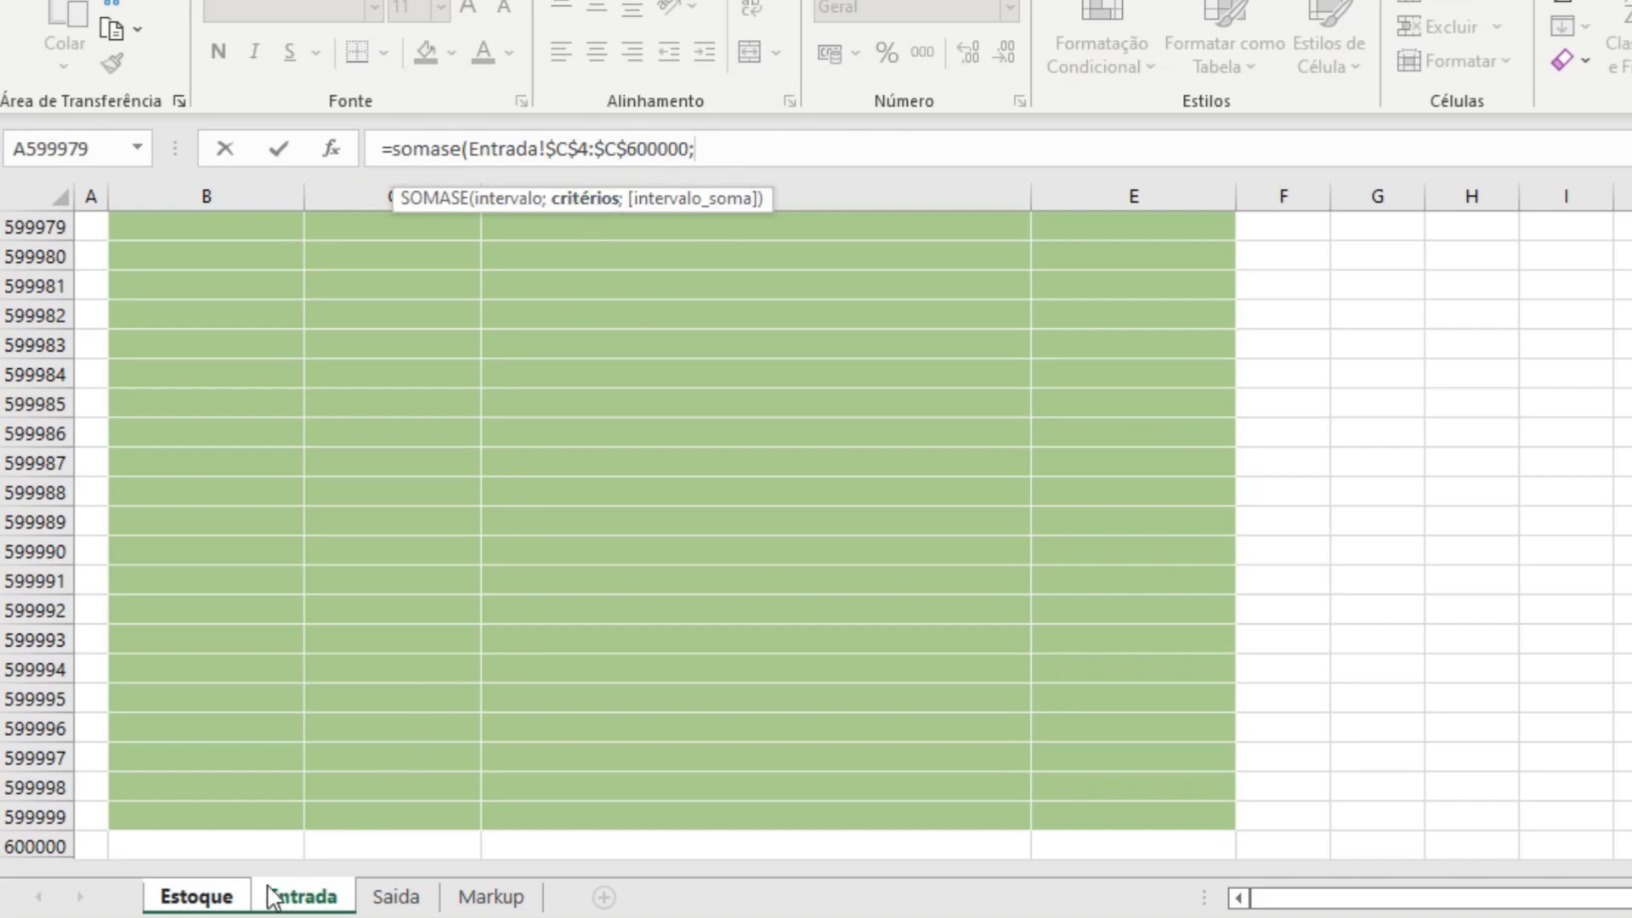
Set the SOMASE criterion to the product ID Estoque!$B4, with its column locked, and proceed to the sum range.
{"action": "left_click", "coordinate": [217, 901]}
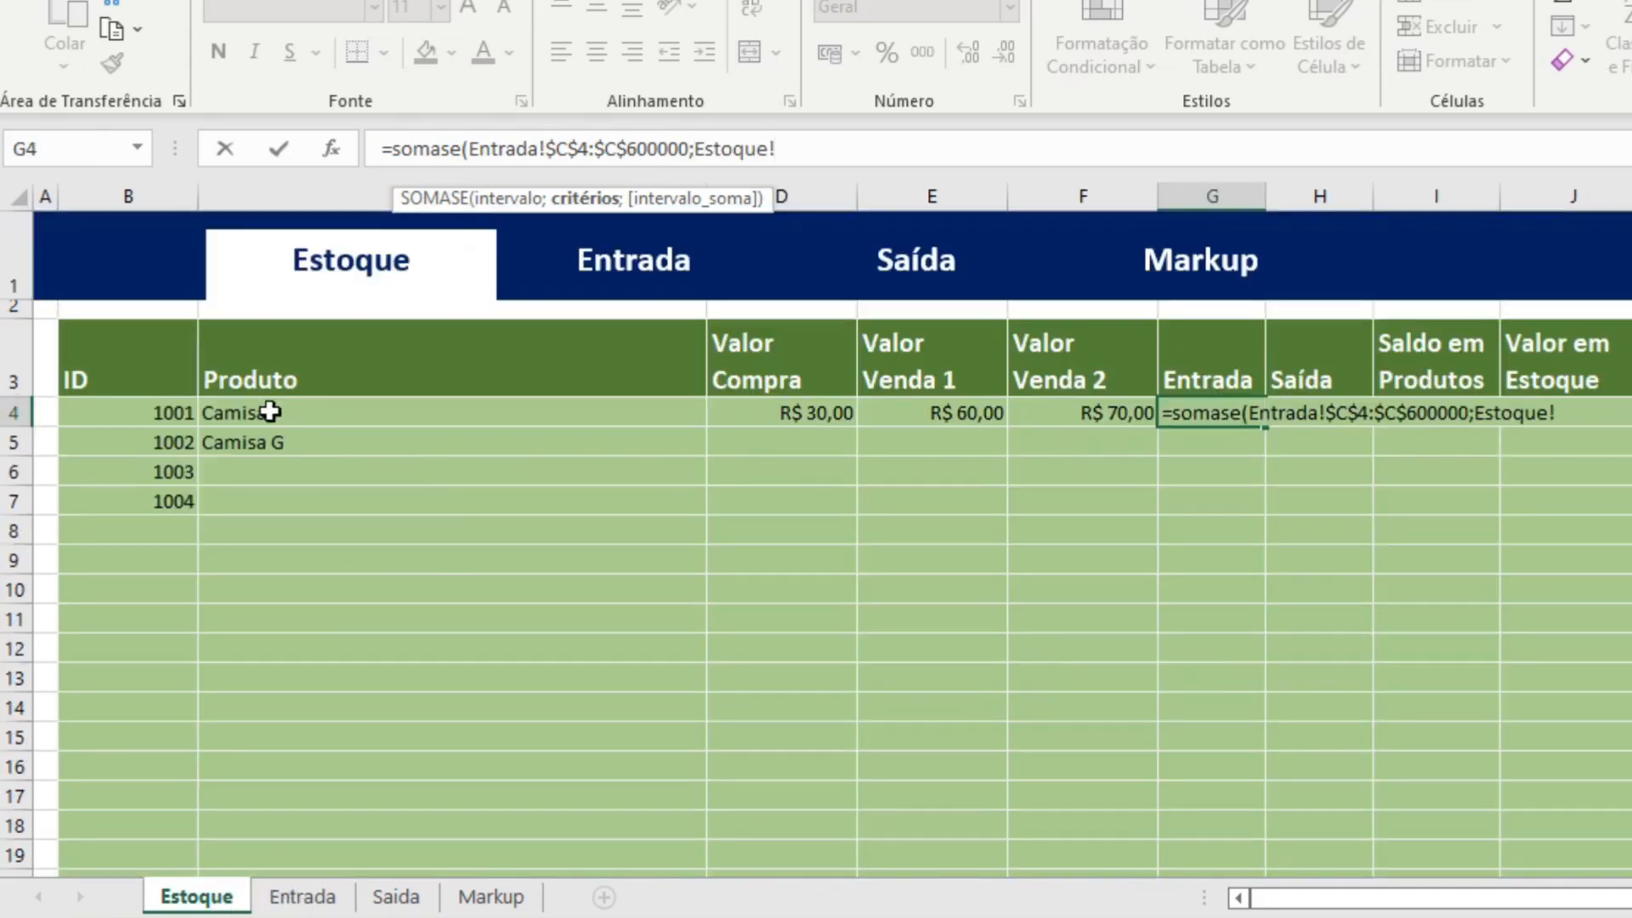
{"action": "left_click", "coordinate": [175, 412]}
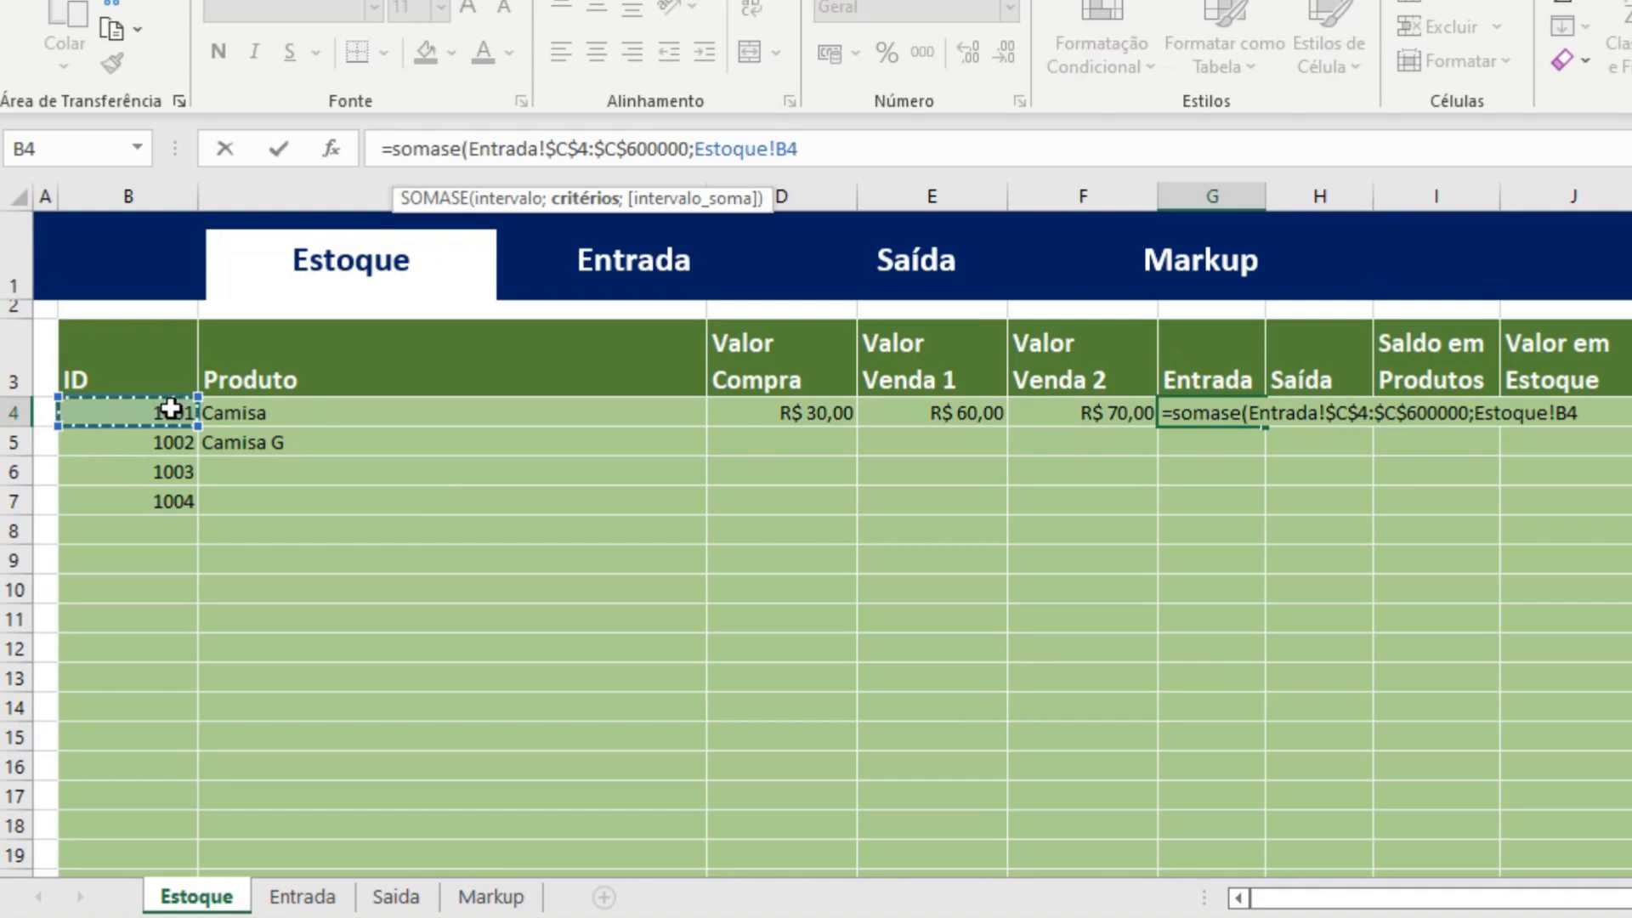
{"action": "left_click", "coordinate": [779, 150]}
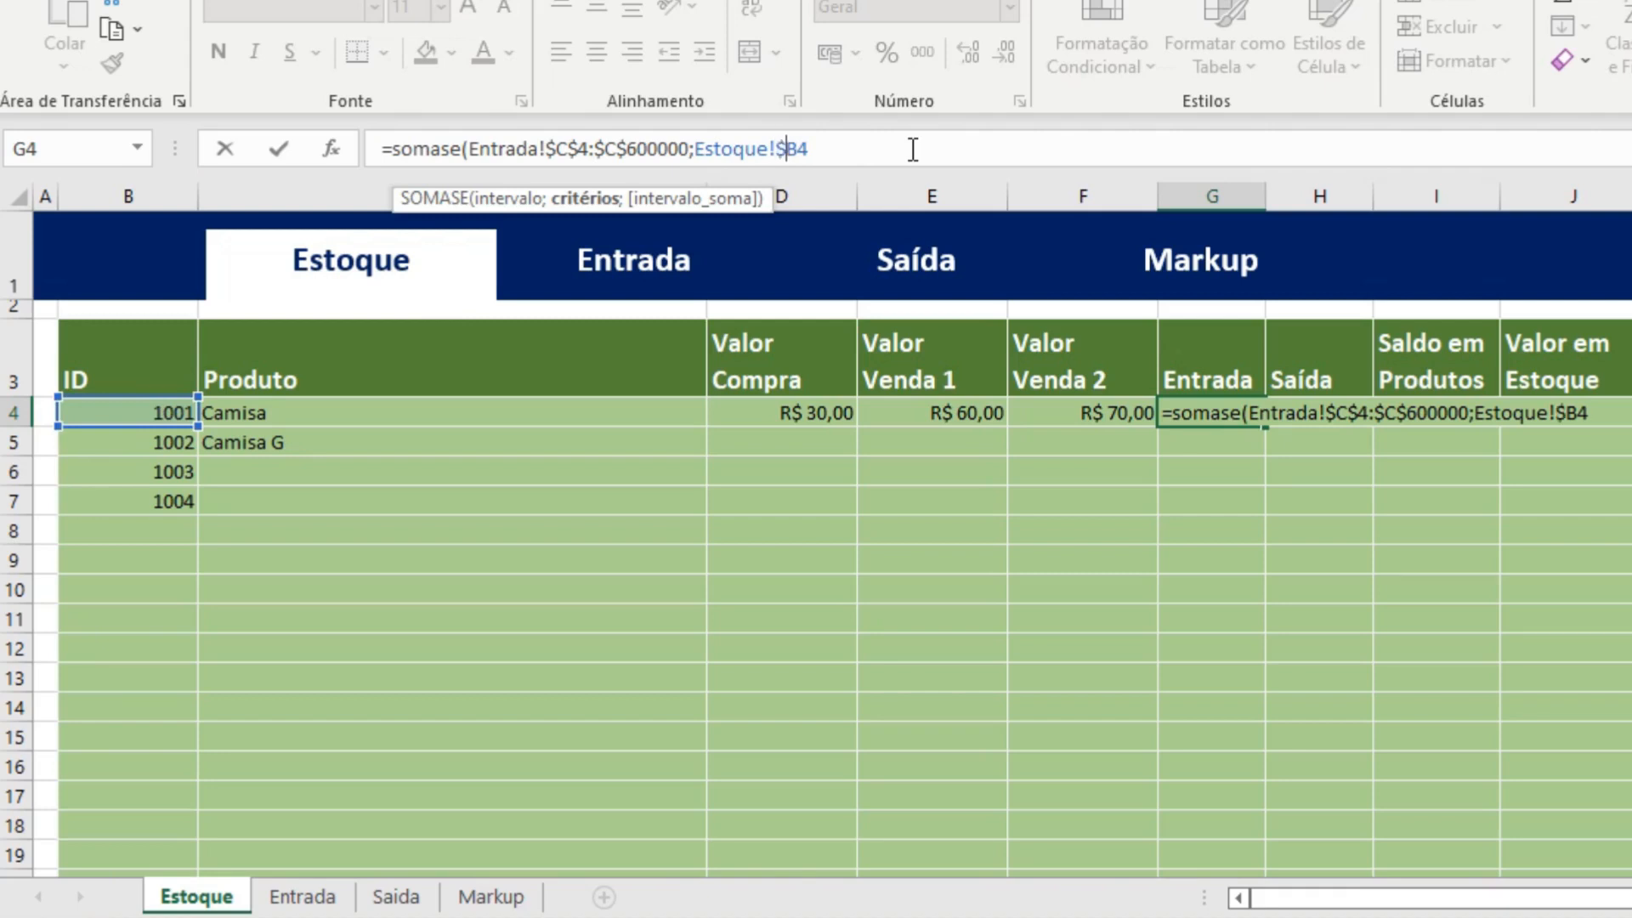
{"action": "type", "text": "$"}
{"action": "type", "text": ";"}
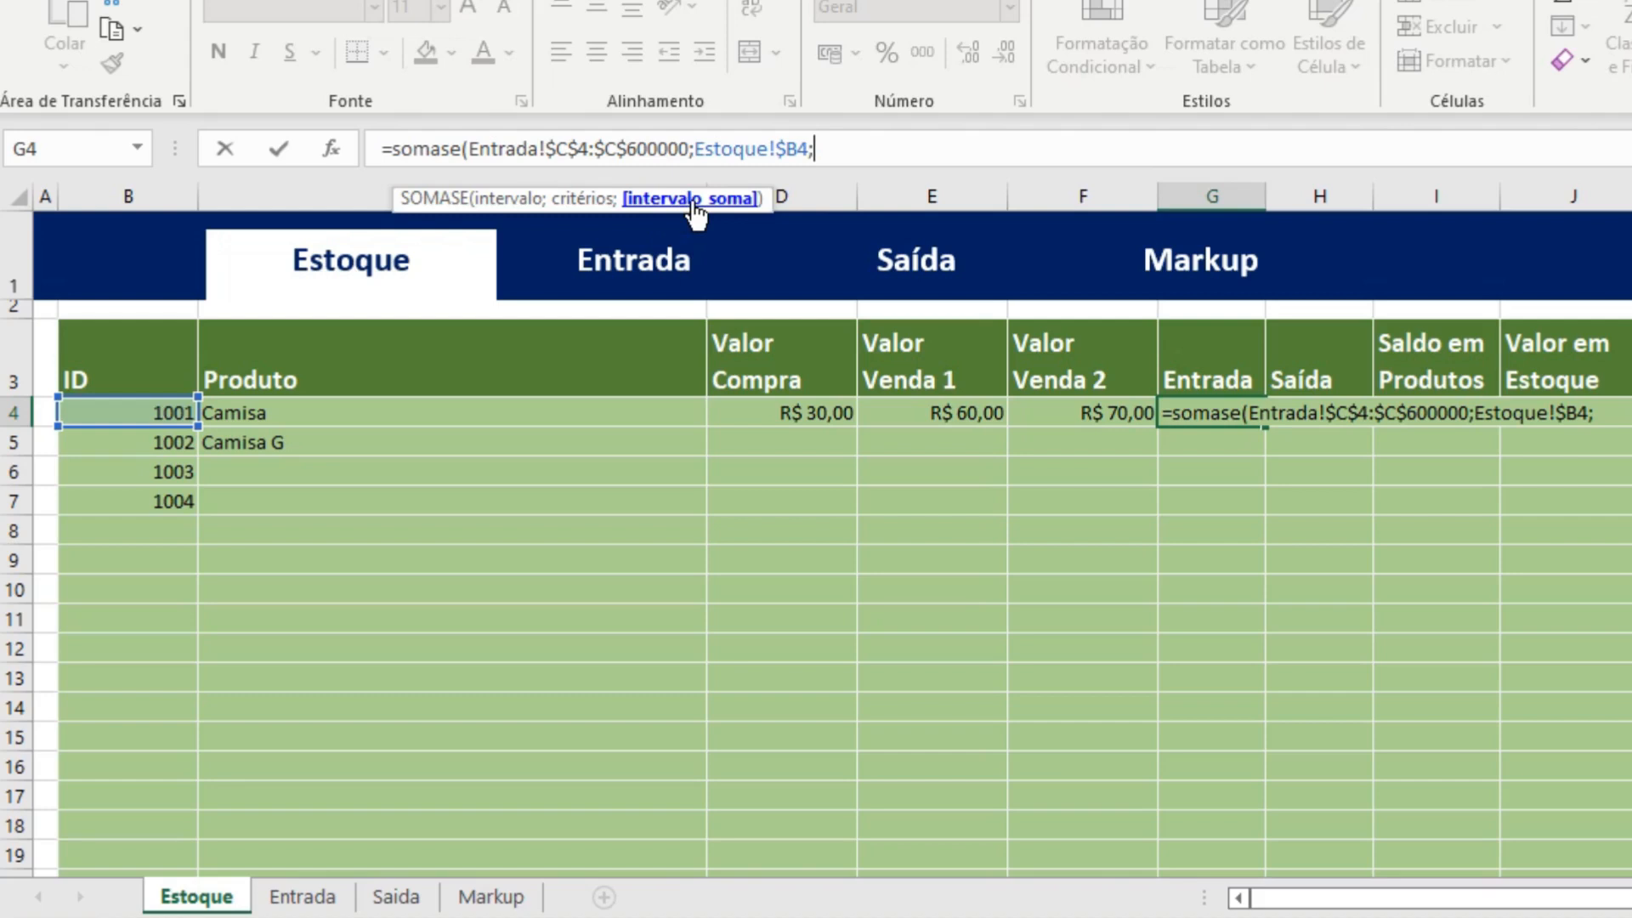
Select the Entrada sheet's Quantidade cells E4:E599999 as the SOMASE sum range.
{"action": "left_click", "coordinate": [302, 897]}
{"action": "left_click", "coordinate": [302, 898]}
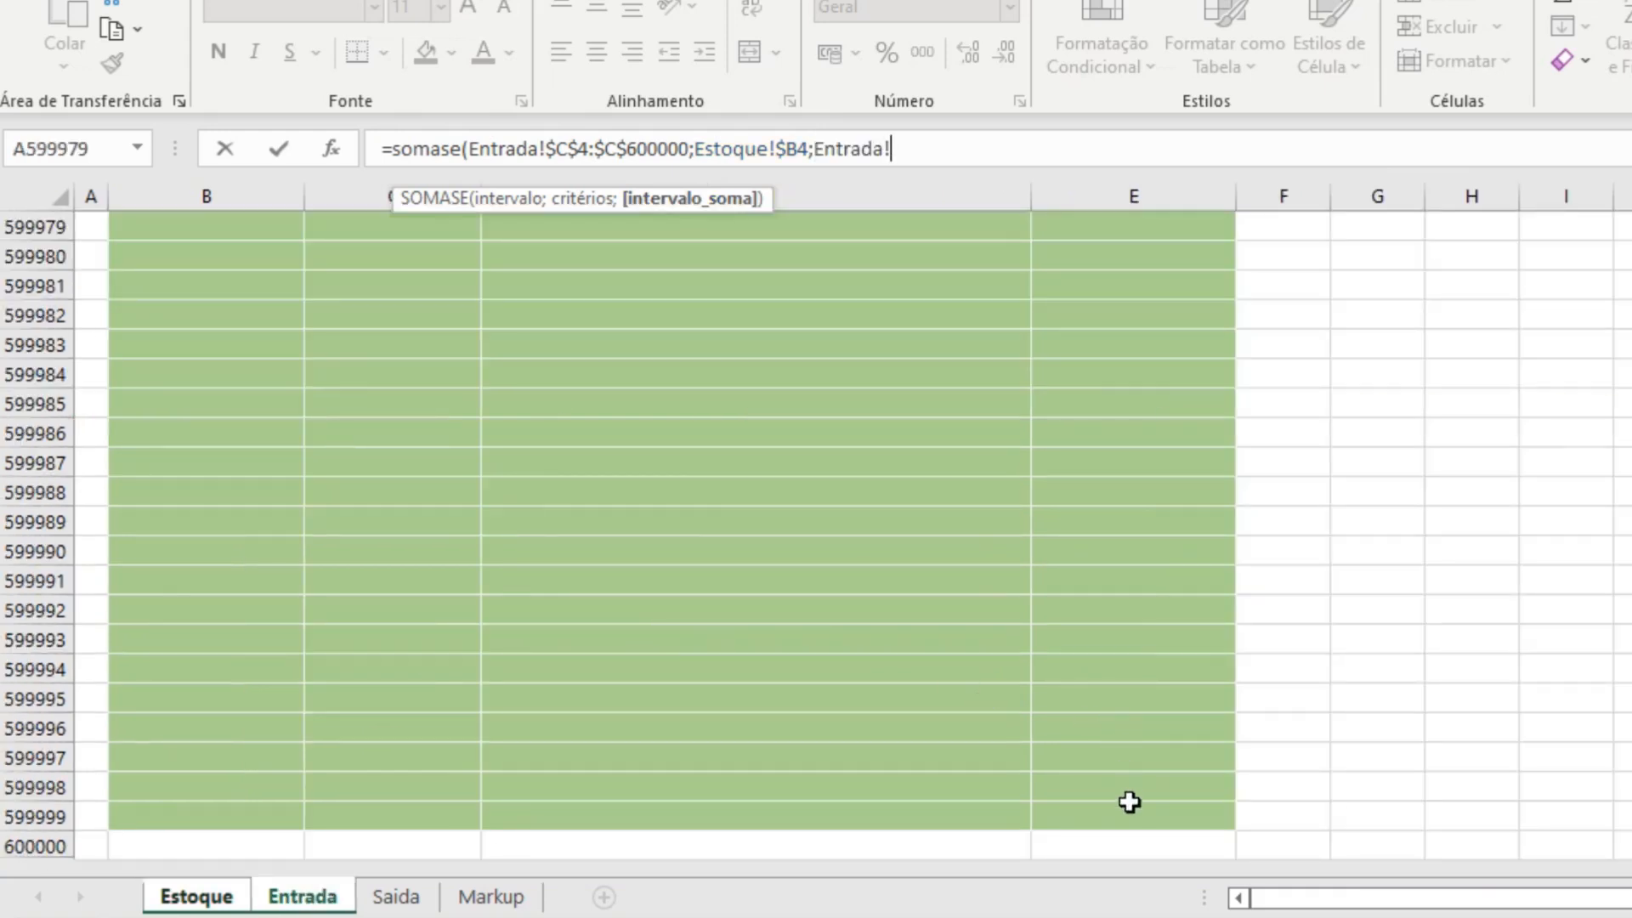
{"action": "left_click", "coordinate": [1165, 843]}
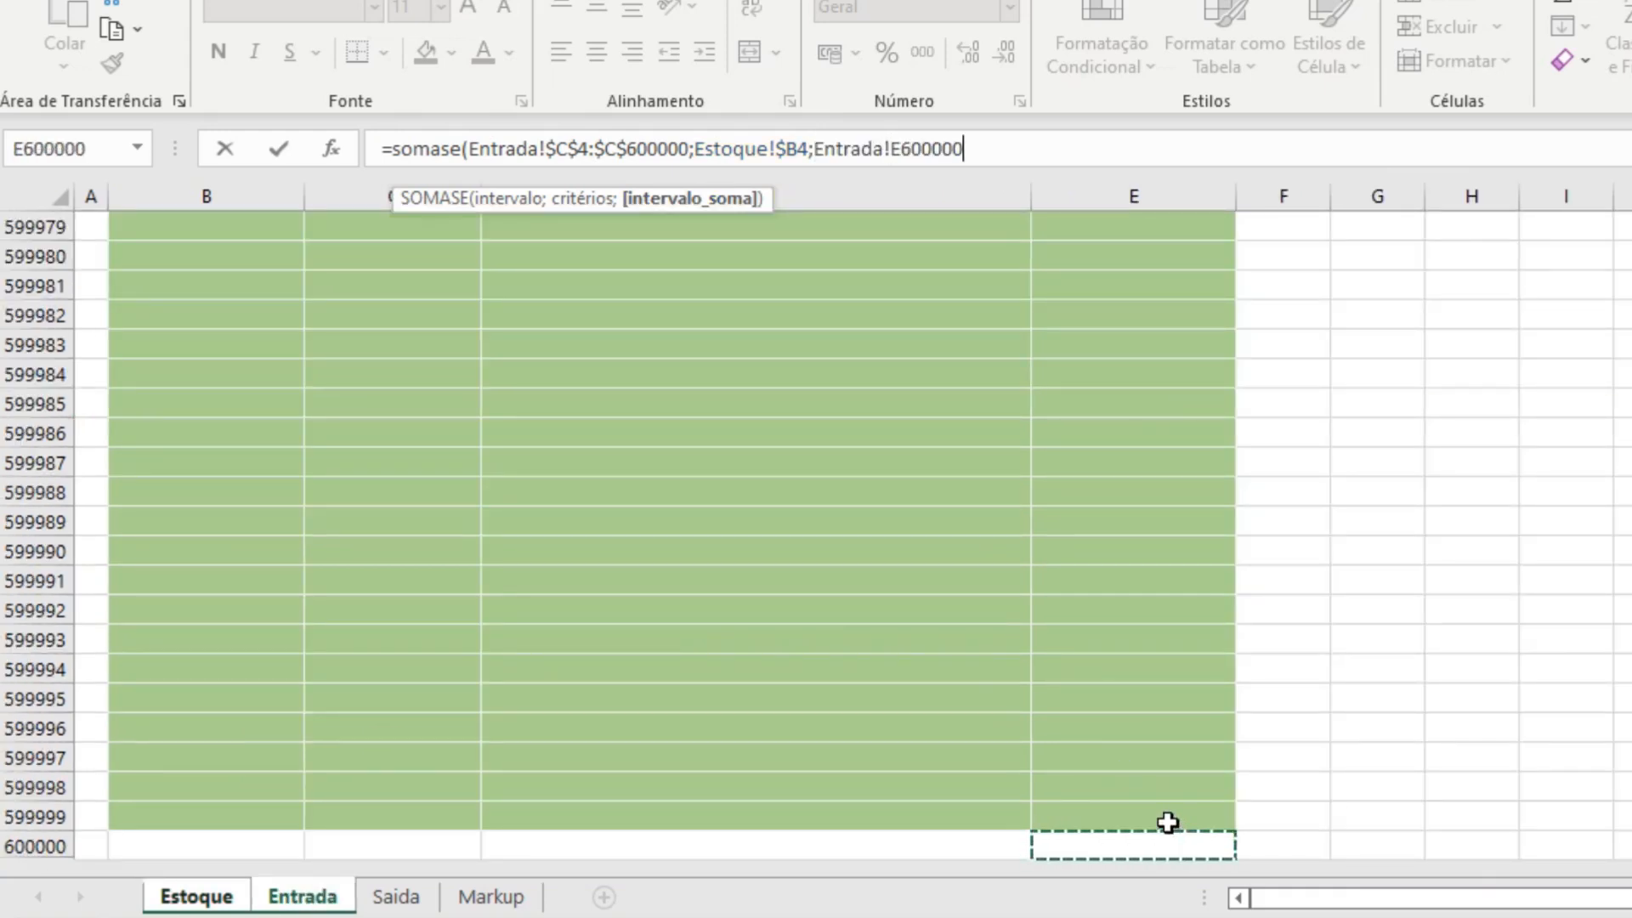
{"action": "left_click", "coordinate": [1169, 823]}
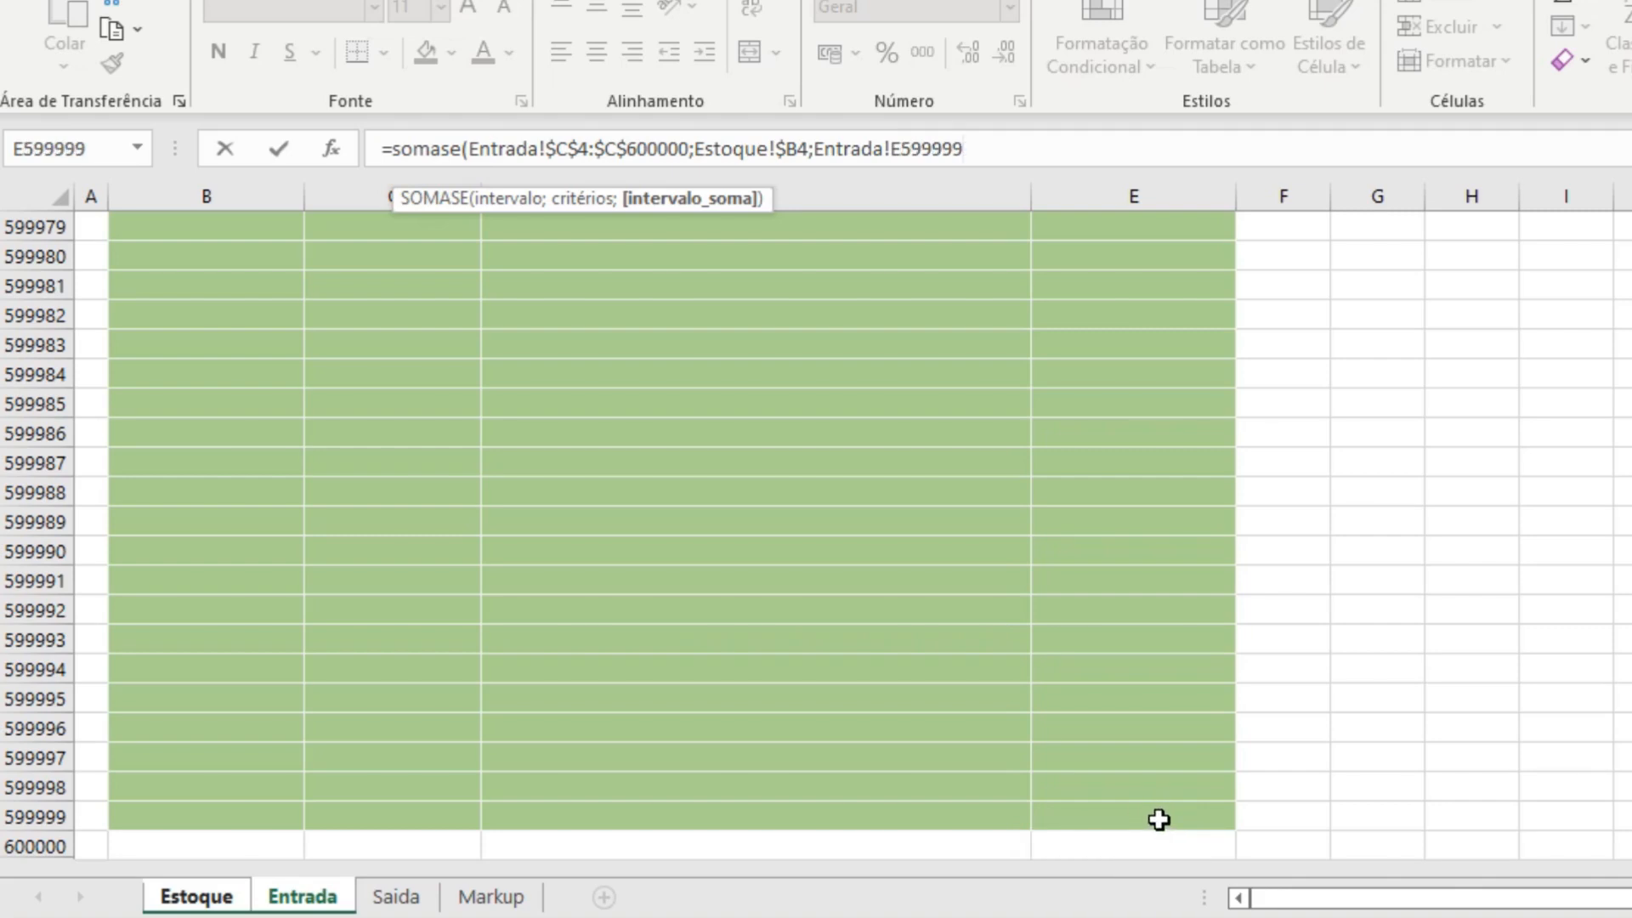
{"action": "key", "text": "ctrl+shift+Up"}
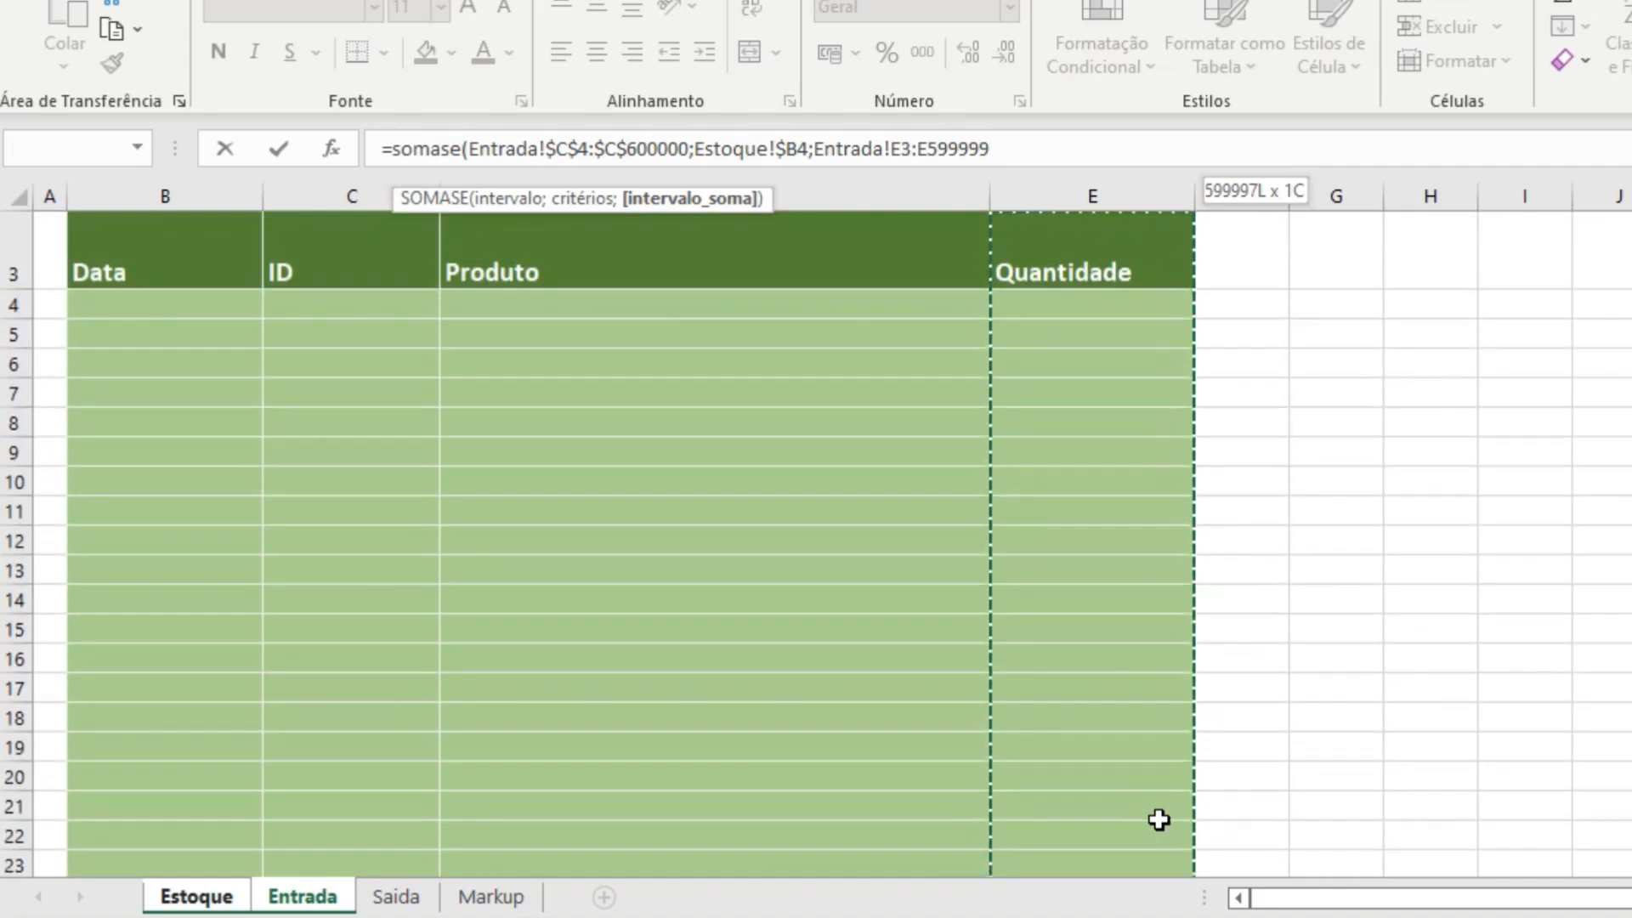
{"action": "key", "text": "shift+Down"}
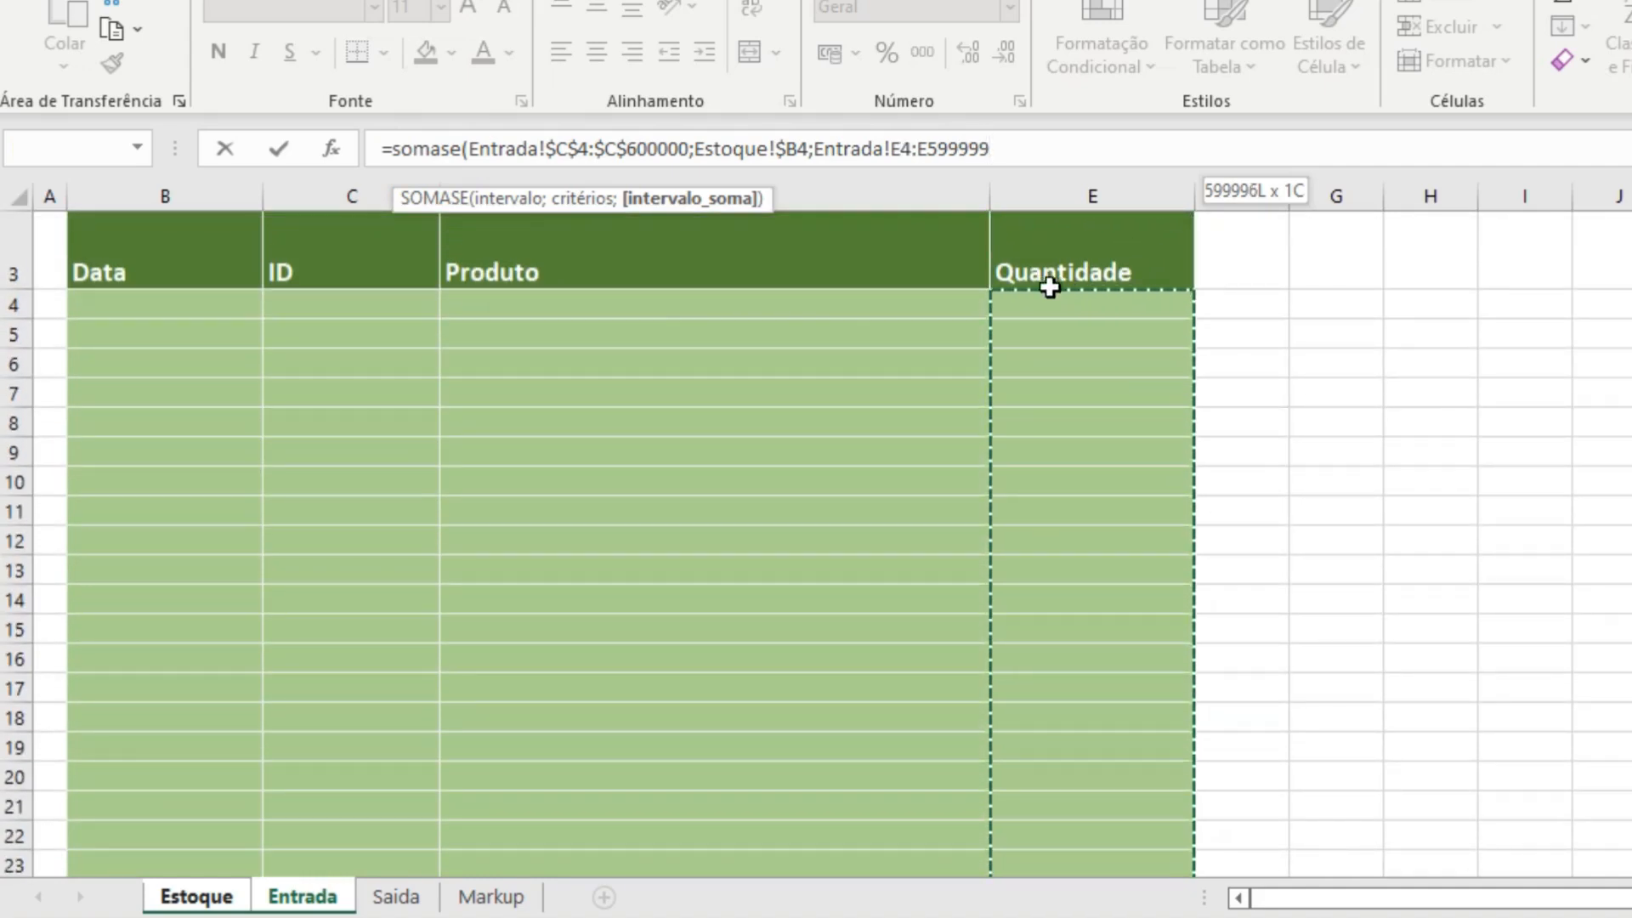
{"action": "scroll", "coordinate": [1071, 368], "scroll_direction": "up", "scroll_amount": 1}
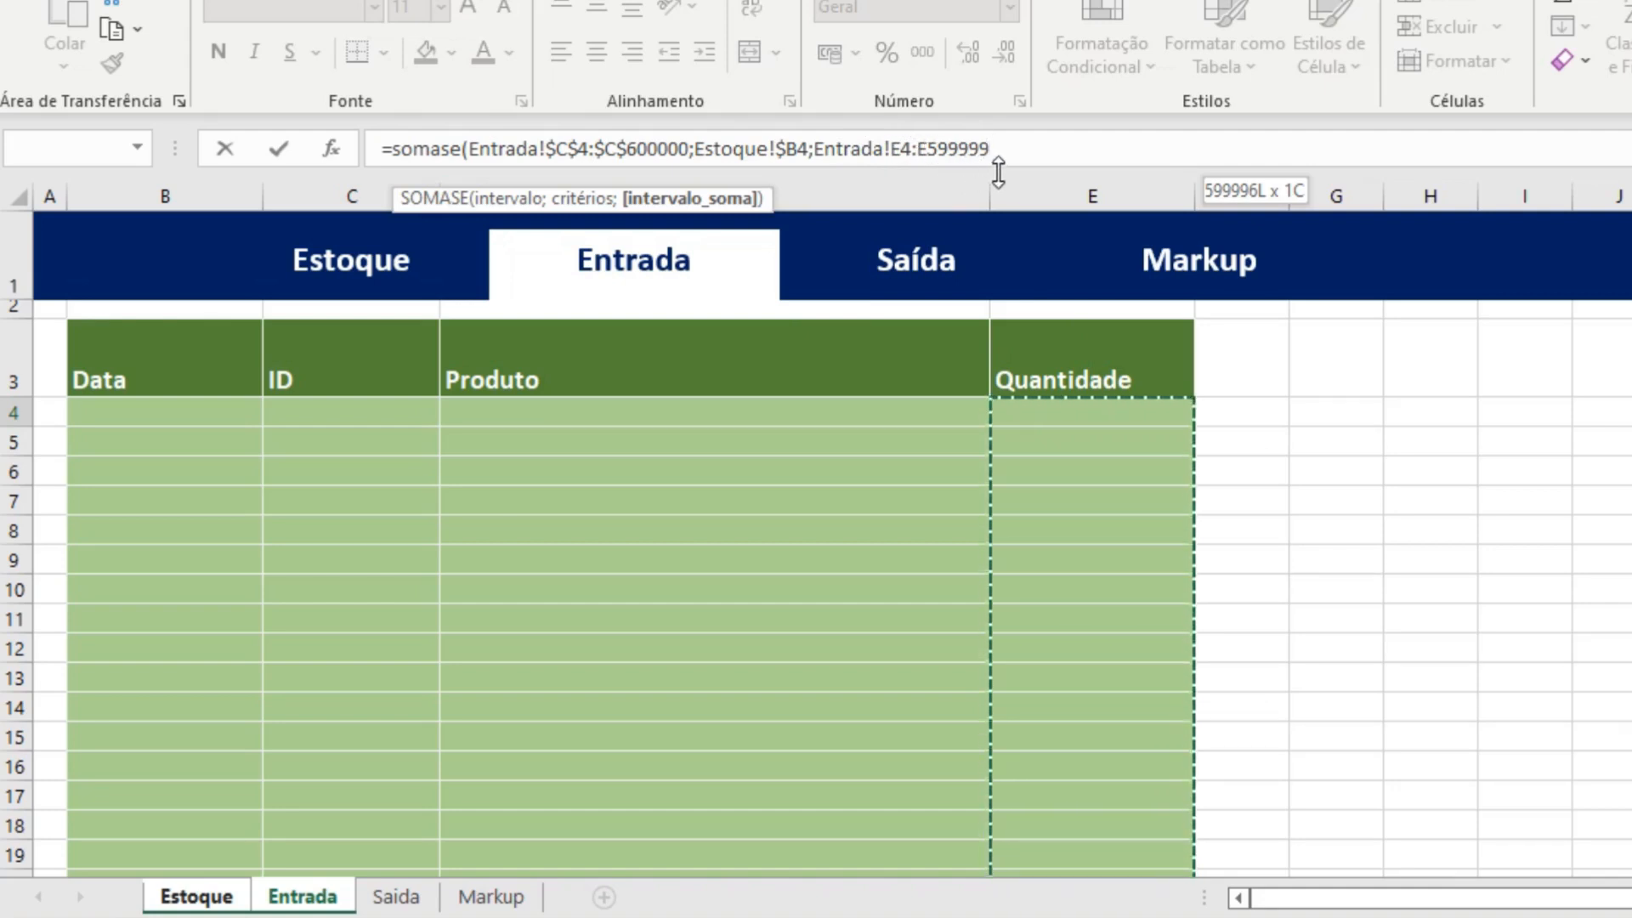
Make the sum range absolute as Entrada!$E$4:$E$599999 and complete the SOMASE formula in Estoque cell G4.
{"action": "left_click", "coordinate": [893, 152]}
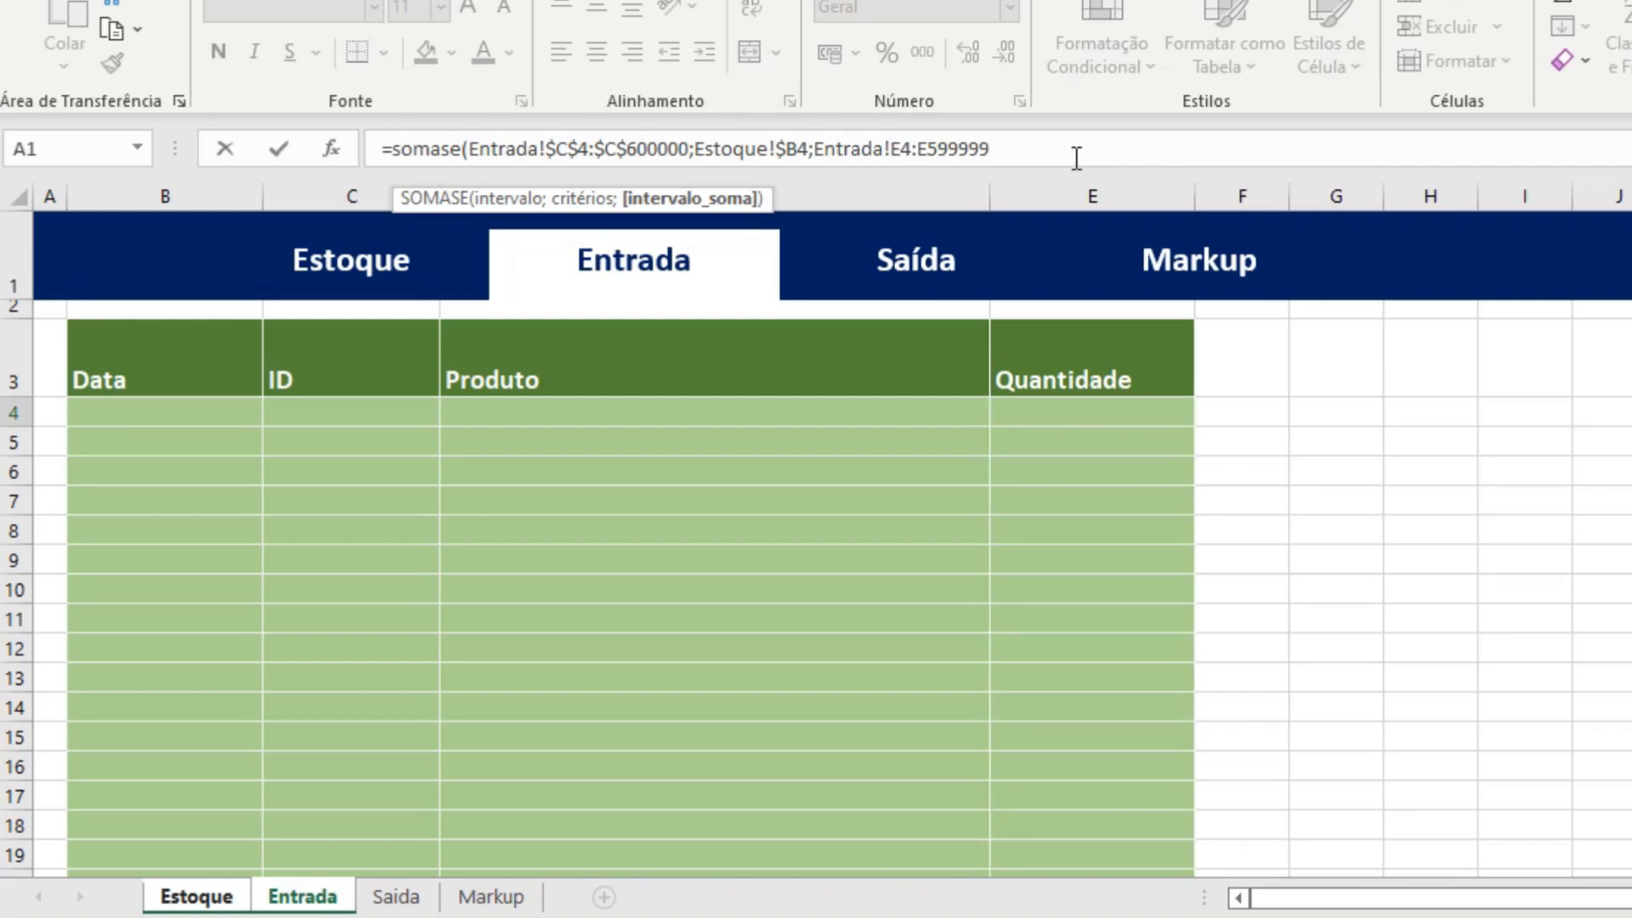
{"action": "type", "text": "$C"}
{"action": "type", "text": "$E$"}
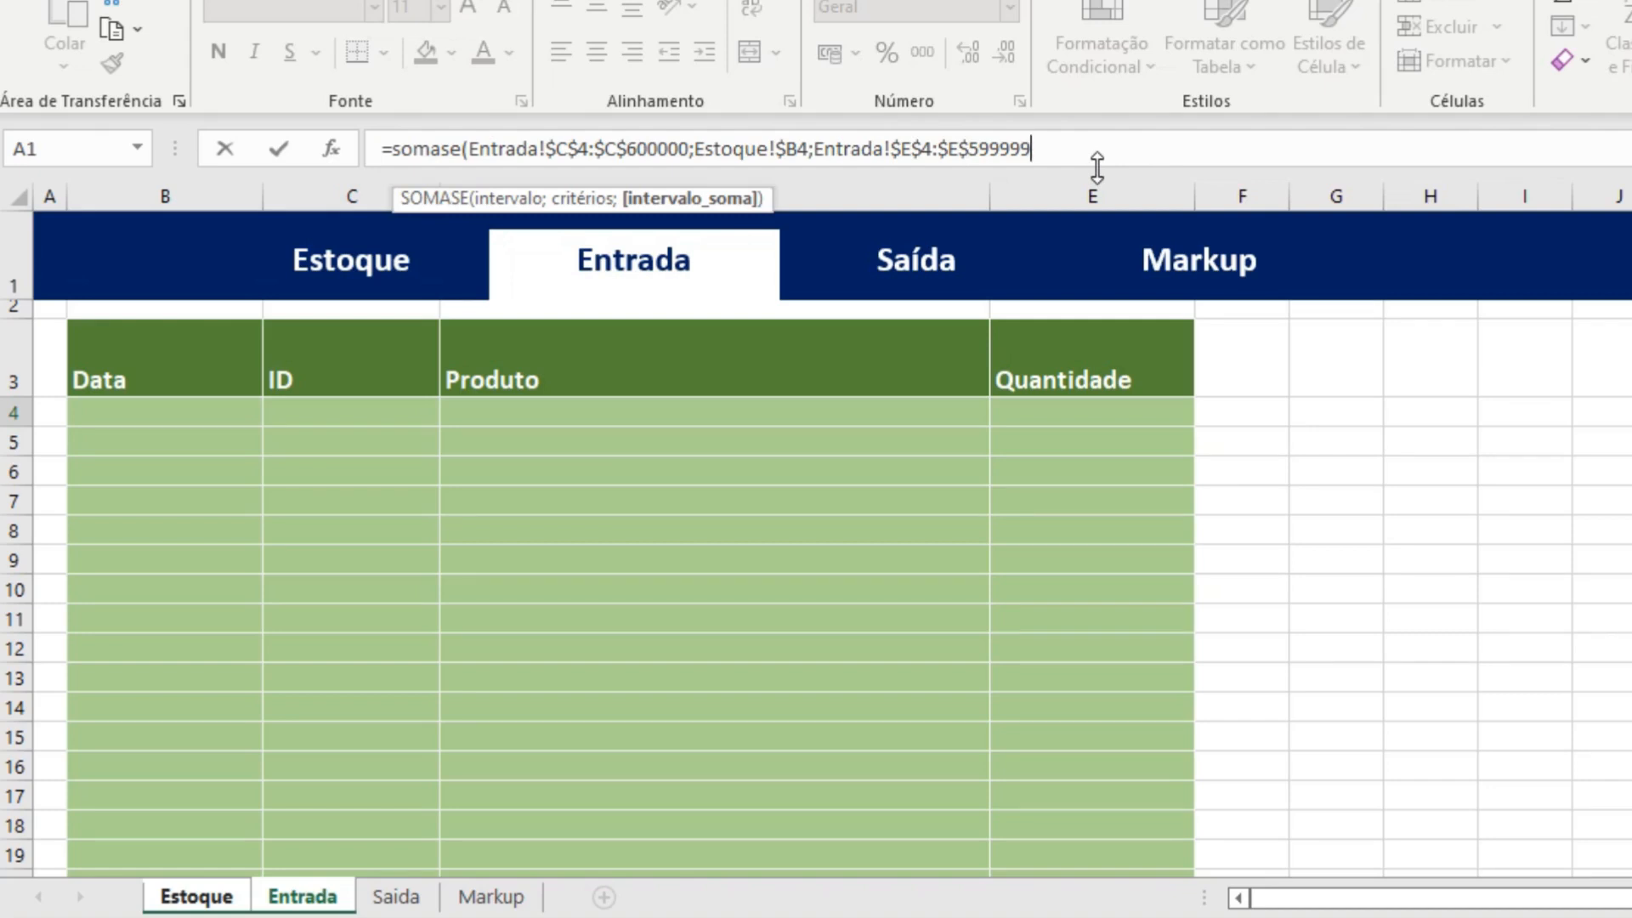
{"action": "type", "text": ")"}
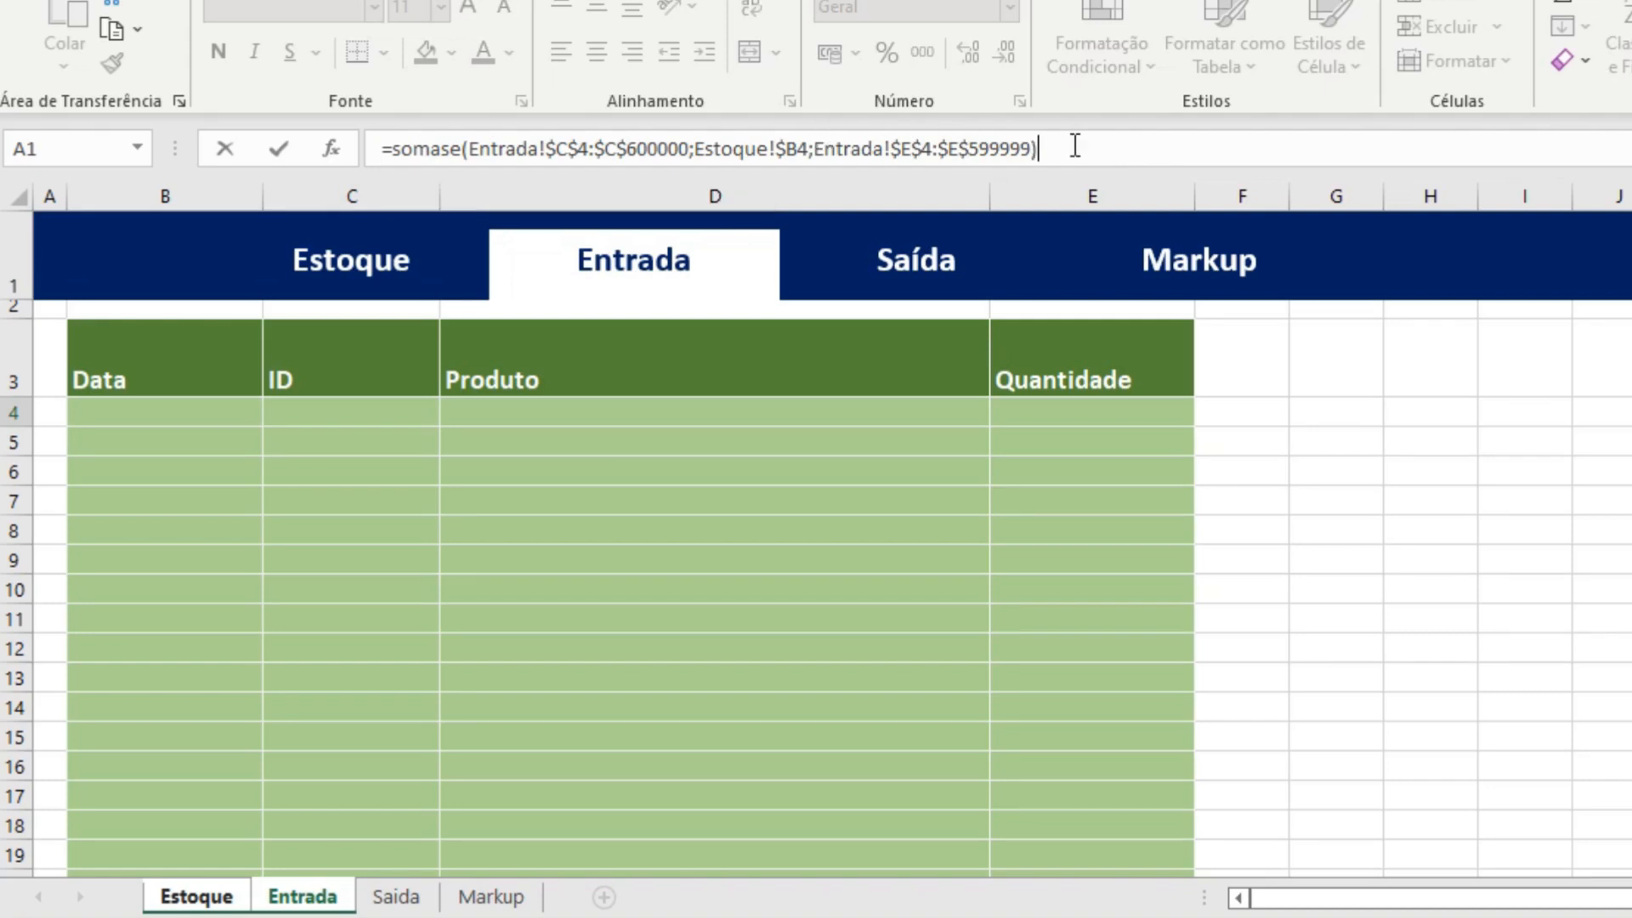
{"action": "key", "text": "Return"}
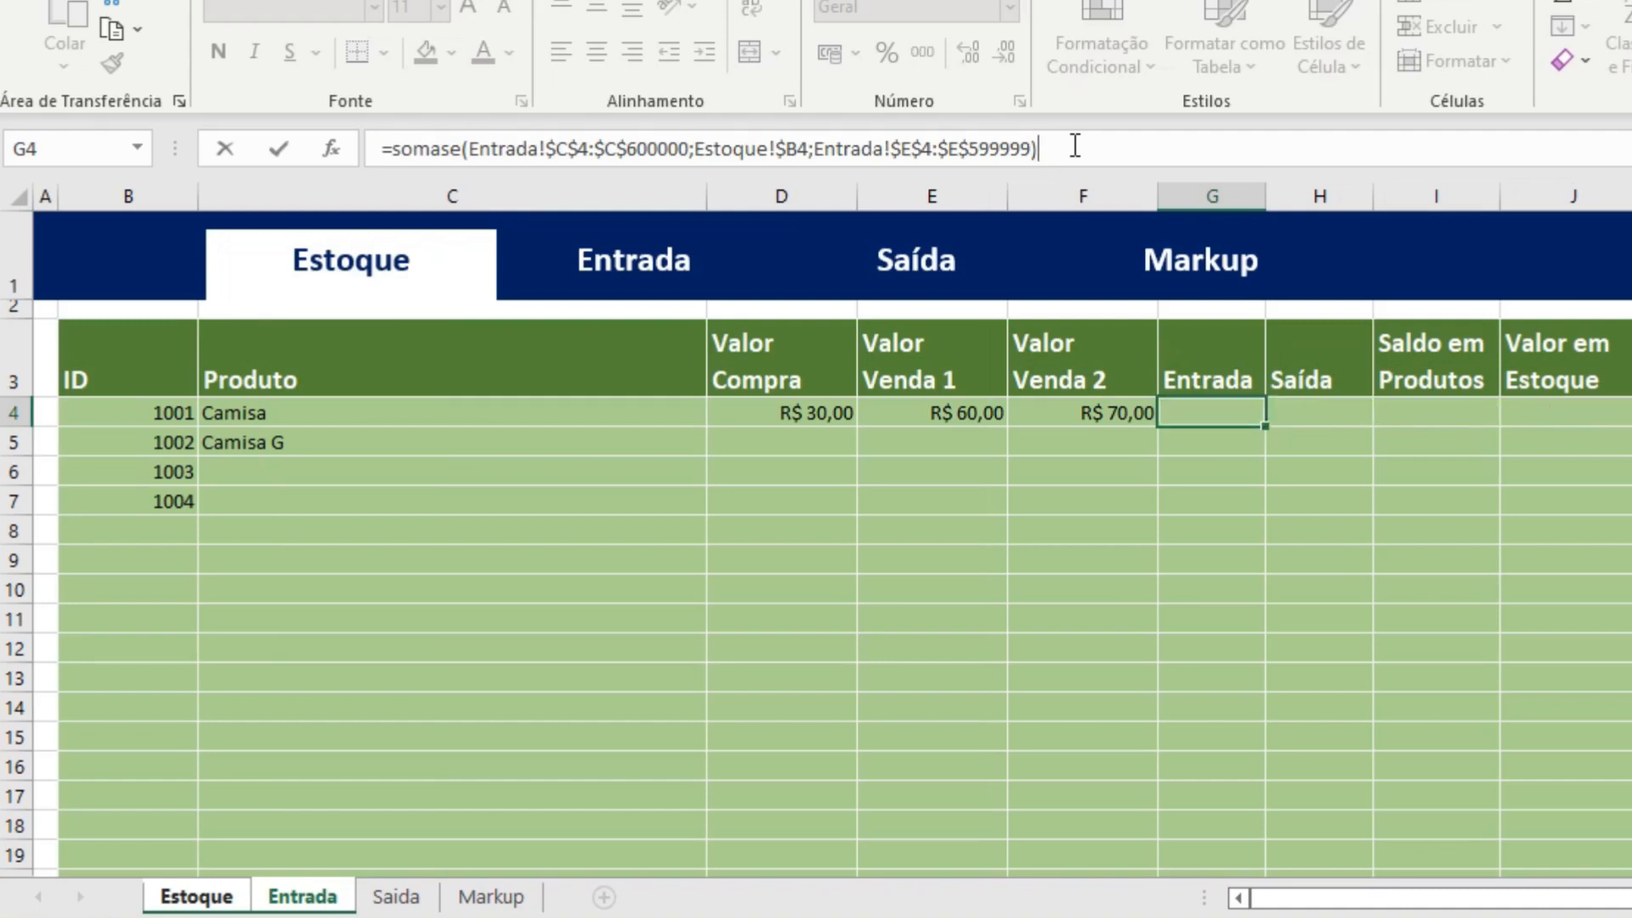
{"action": "left_click", "coordinate": [1240, 406]}
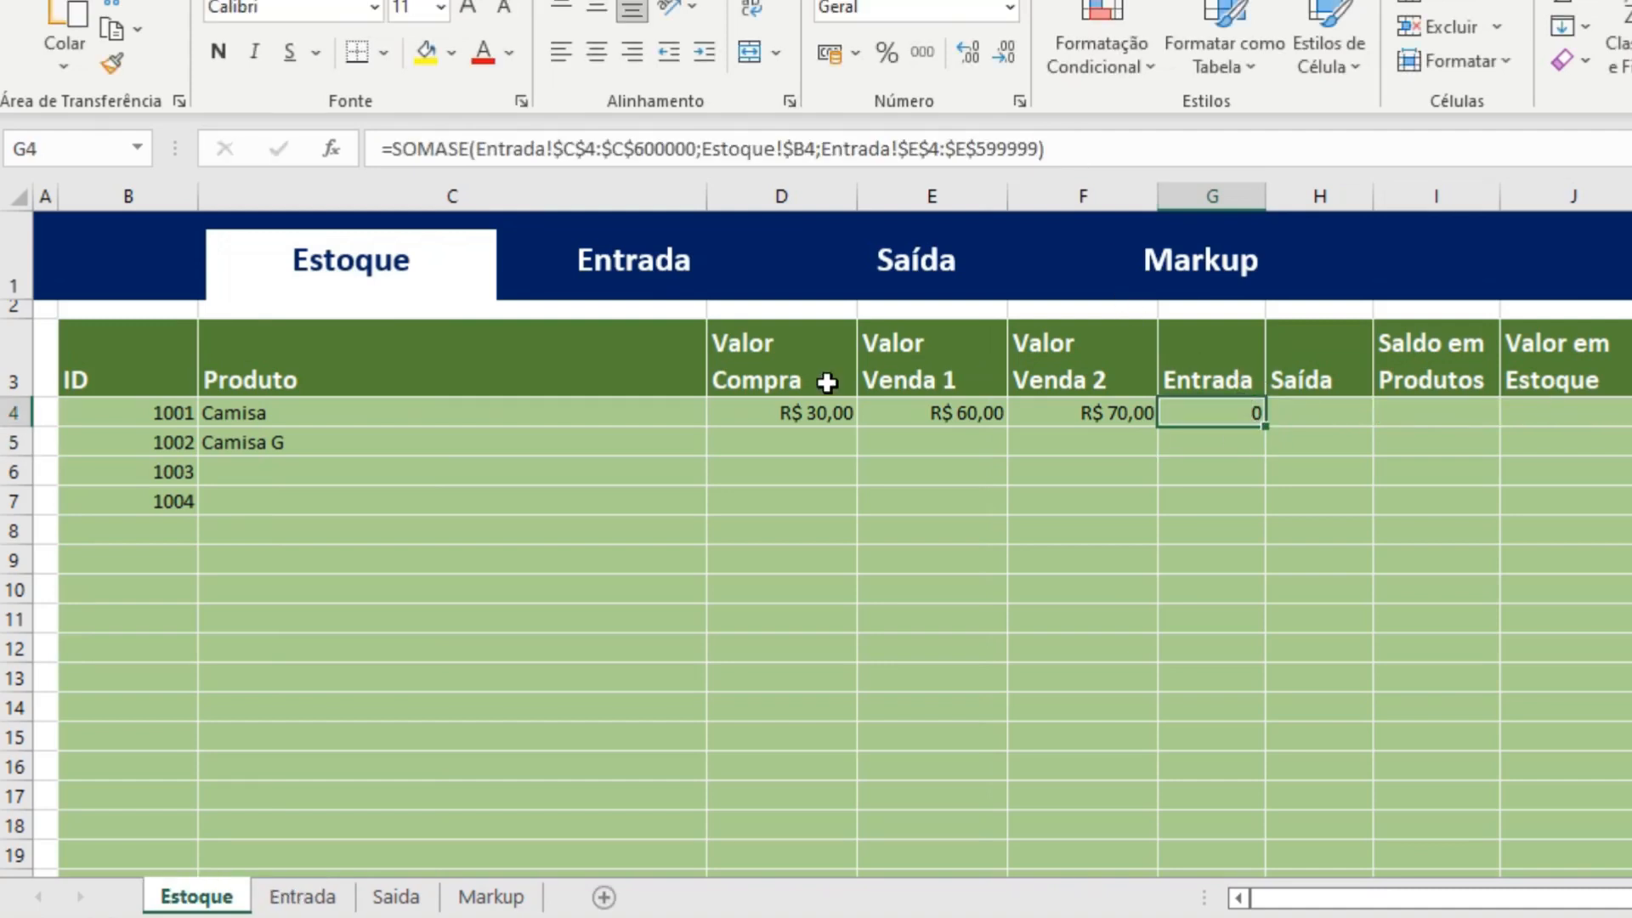
Record a test entry in row 4 of the Entrada sheet with ID 1001 and quantity 10, and return to Estoque.
{"action": "left_click", "coordinate": [644, 263]}
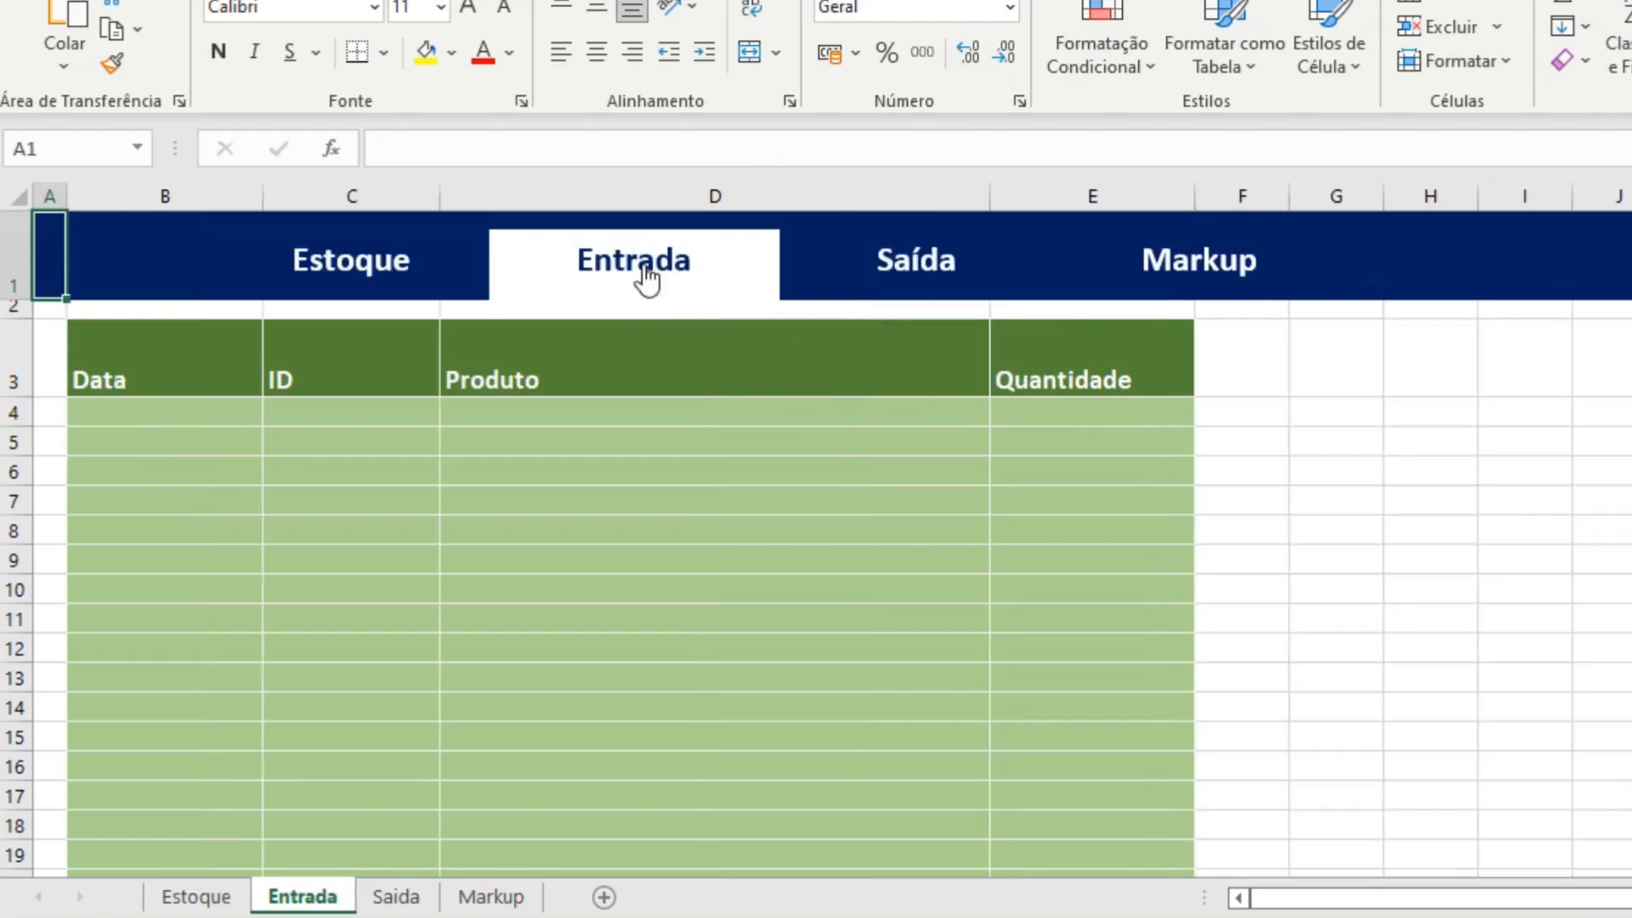
{"action": "left_click", "coordinate": [357, 423]}
{"action": "type", "text": "1001"}
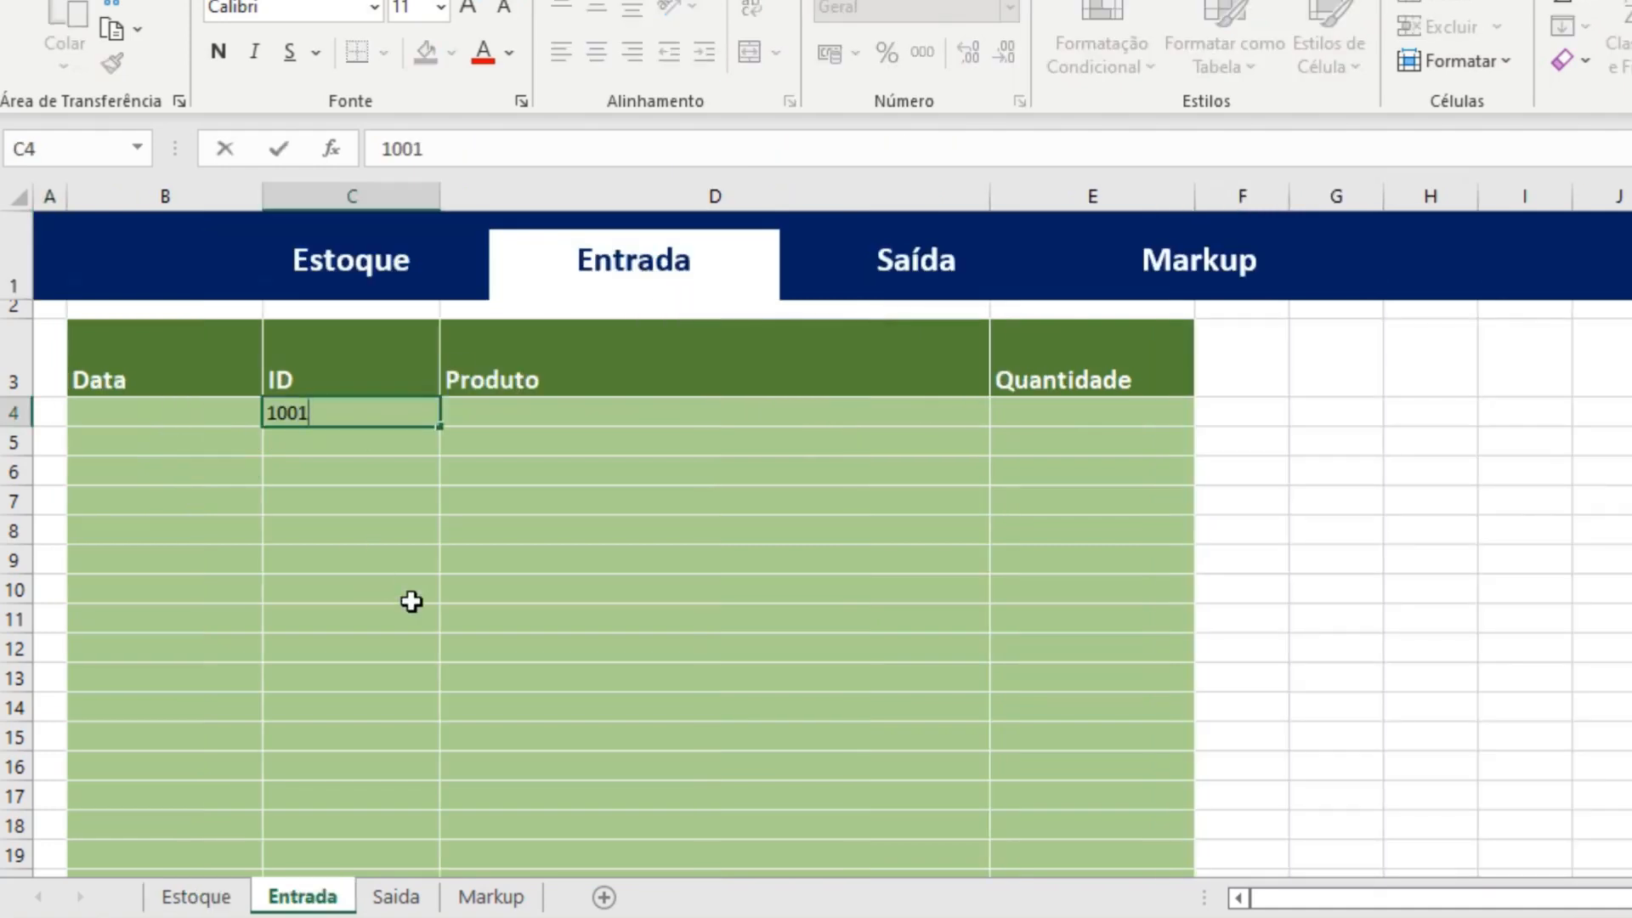
{"action": "key", "text": "Return"}
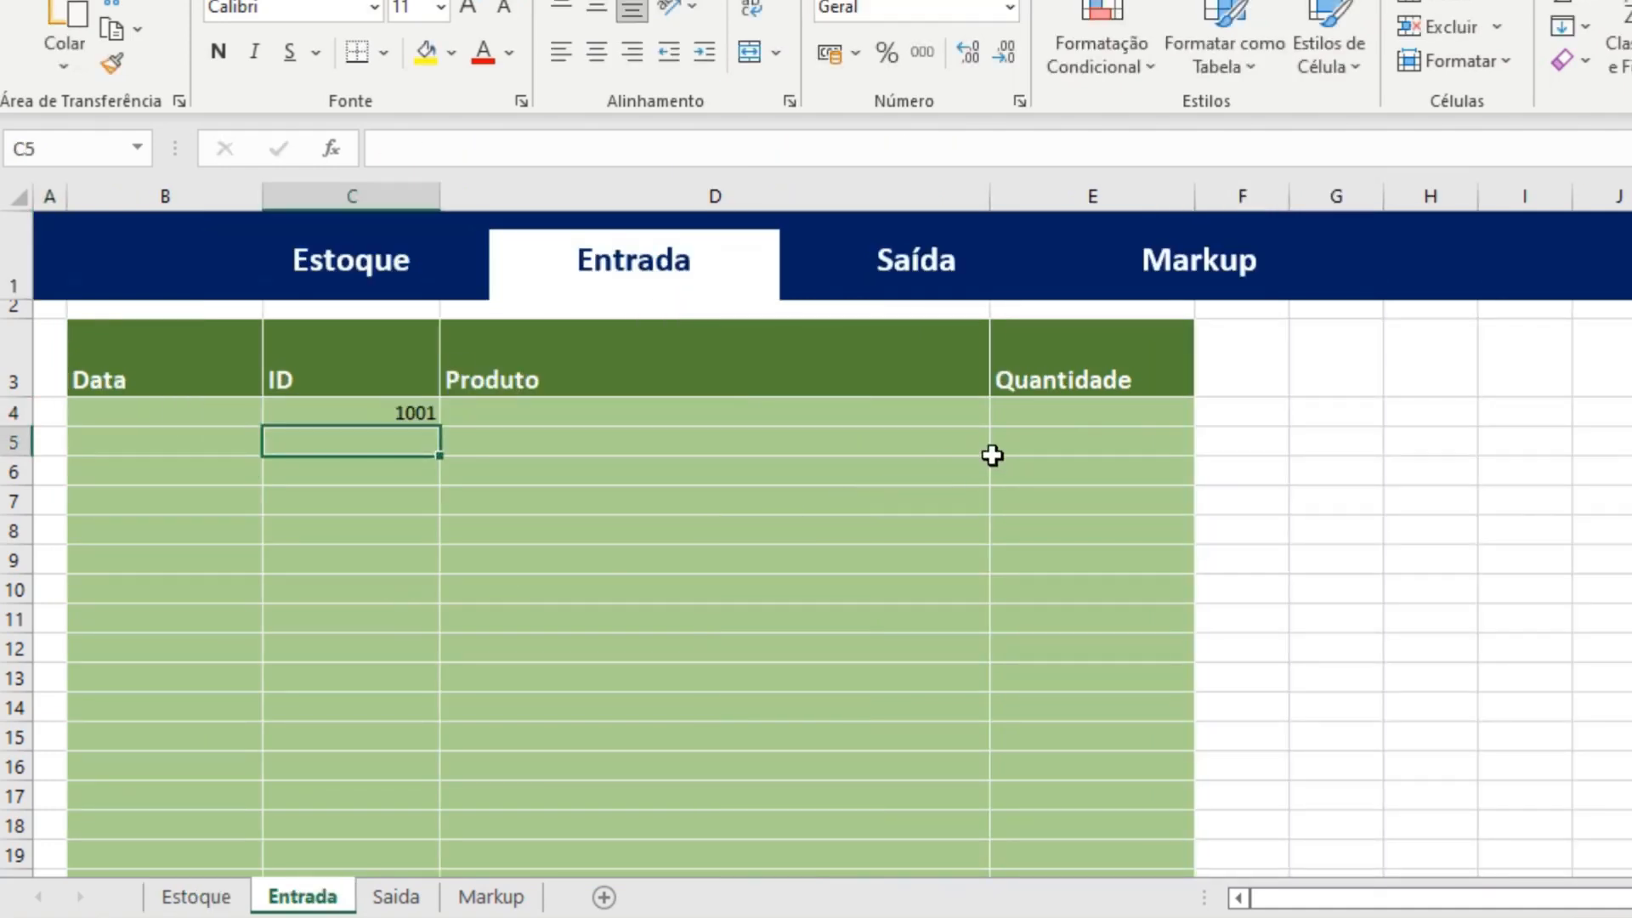
{"action": "left_click", "coordinate": [1058, 410]}
{"action": "type", "text": "10"}
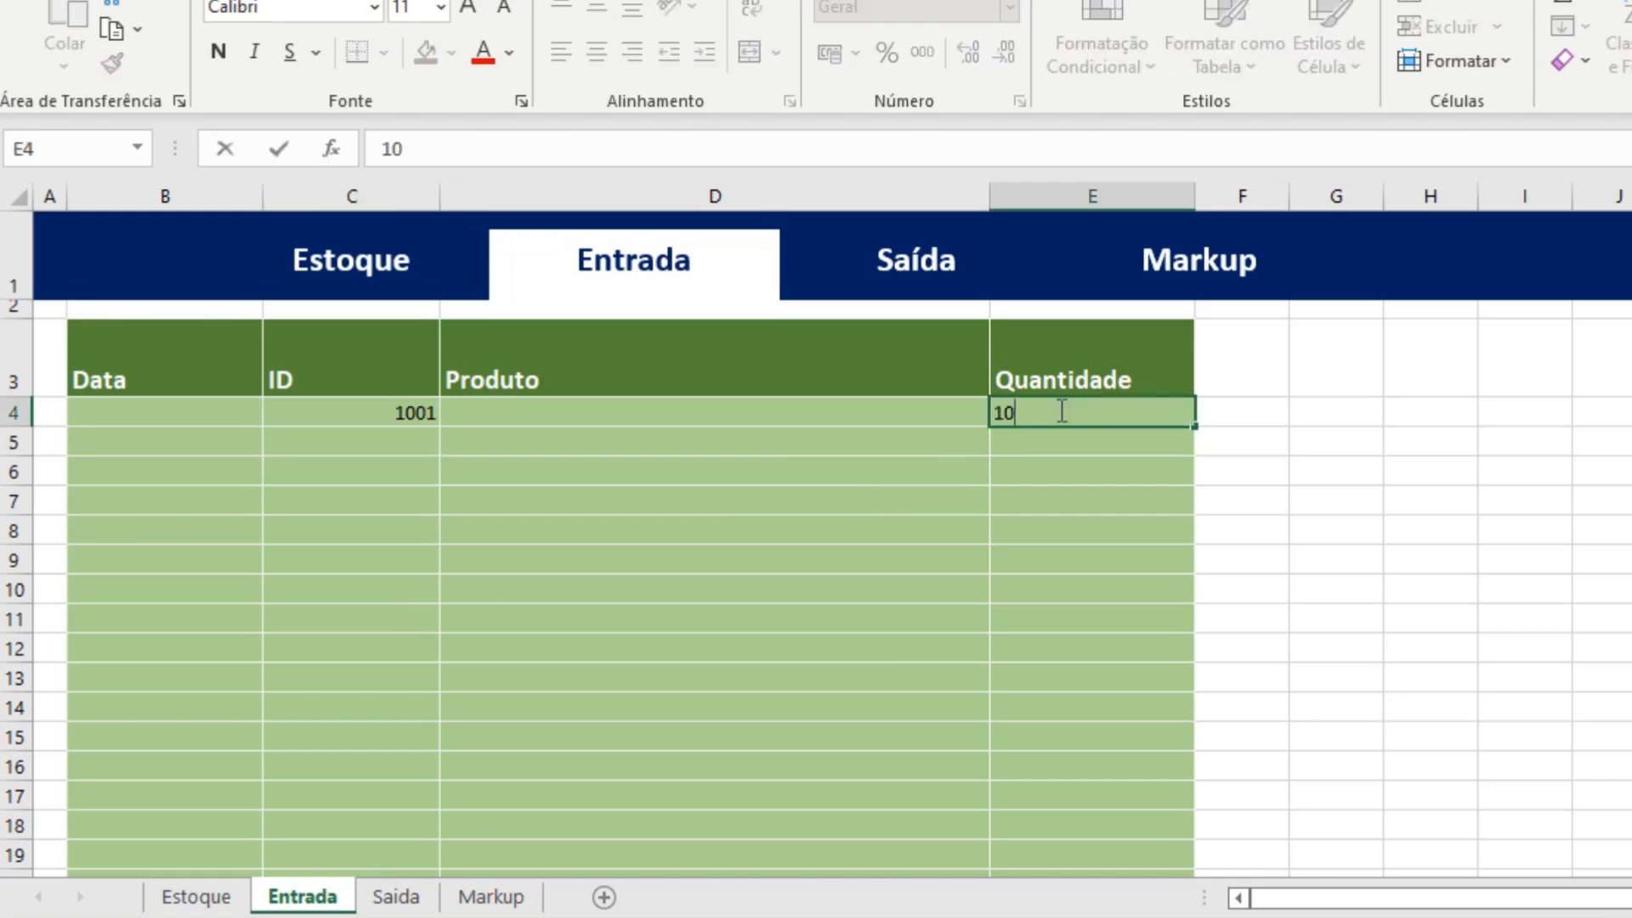
{"action": "key", "text": "Return"}
{"action": "left_click", "coordinate": [387, 275]}
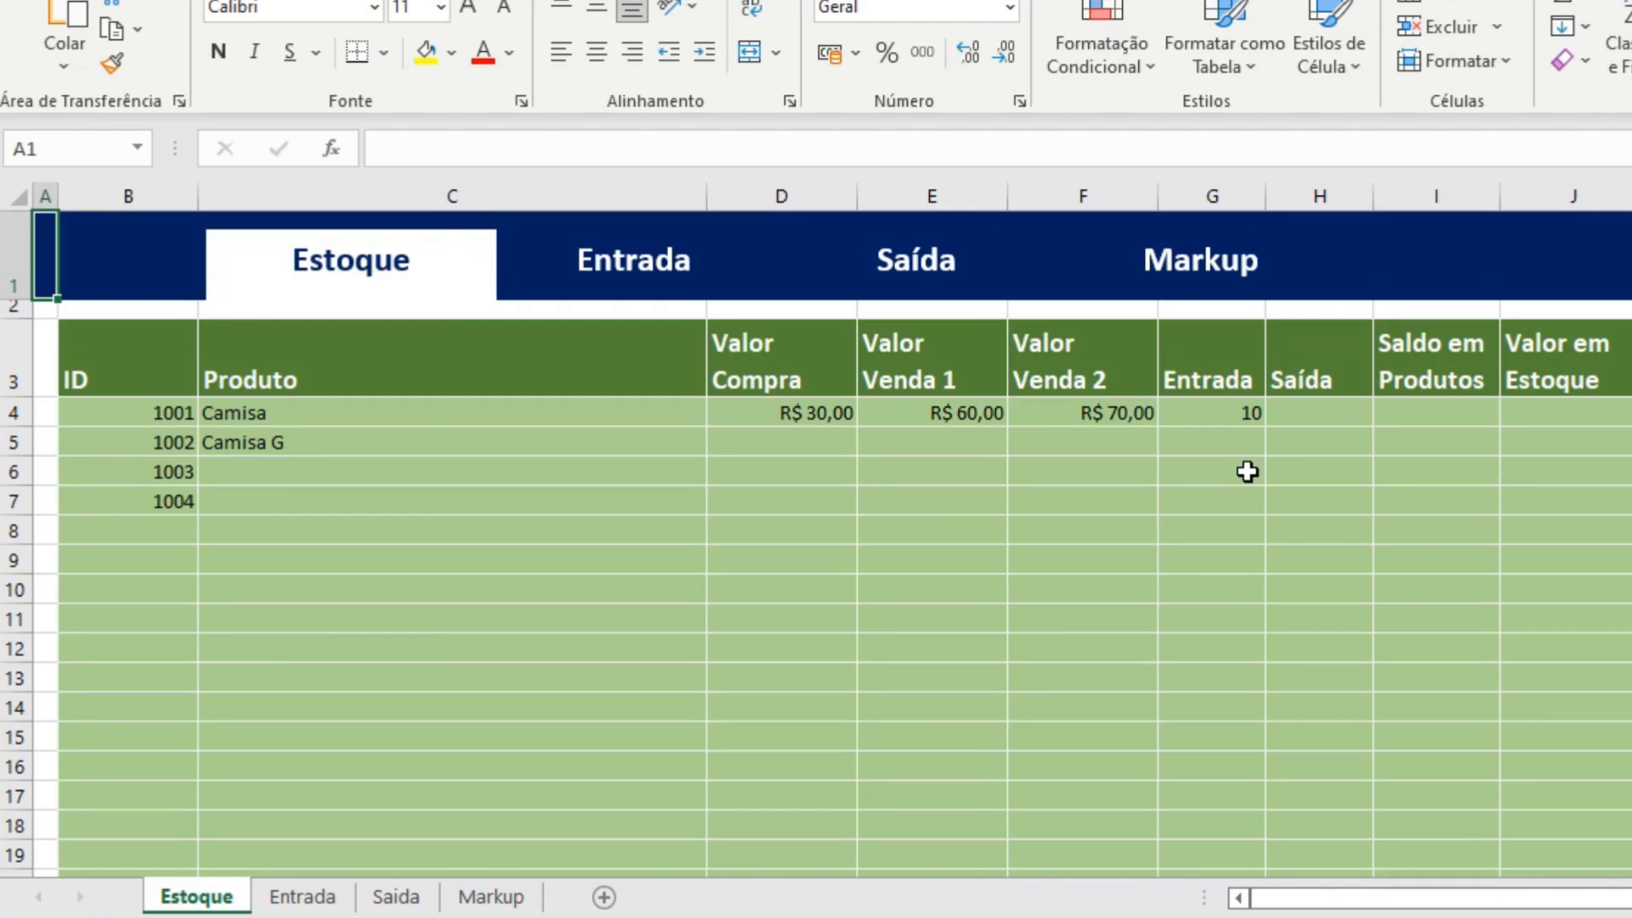
Start a SOMASE formula in Estoque cell H4 with Saida!C4:C600000 as the interval and Estoque!B4 as the criterion.
{"action": "left_click", "coordinate": [1327, 412]}
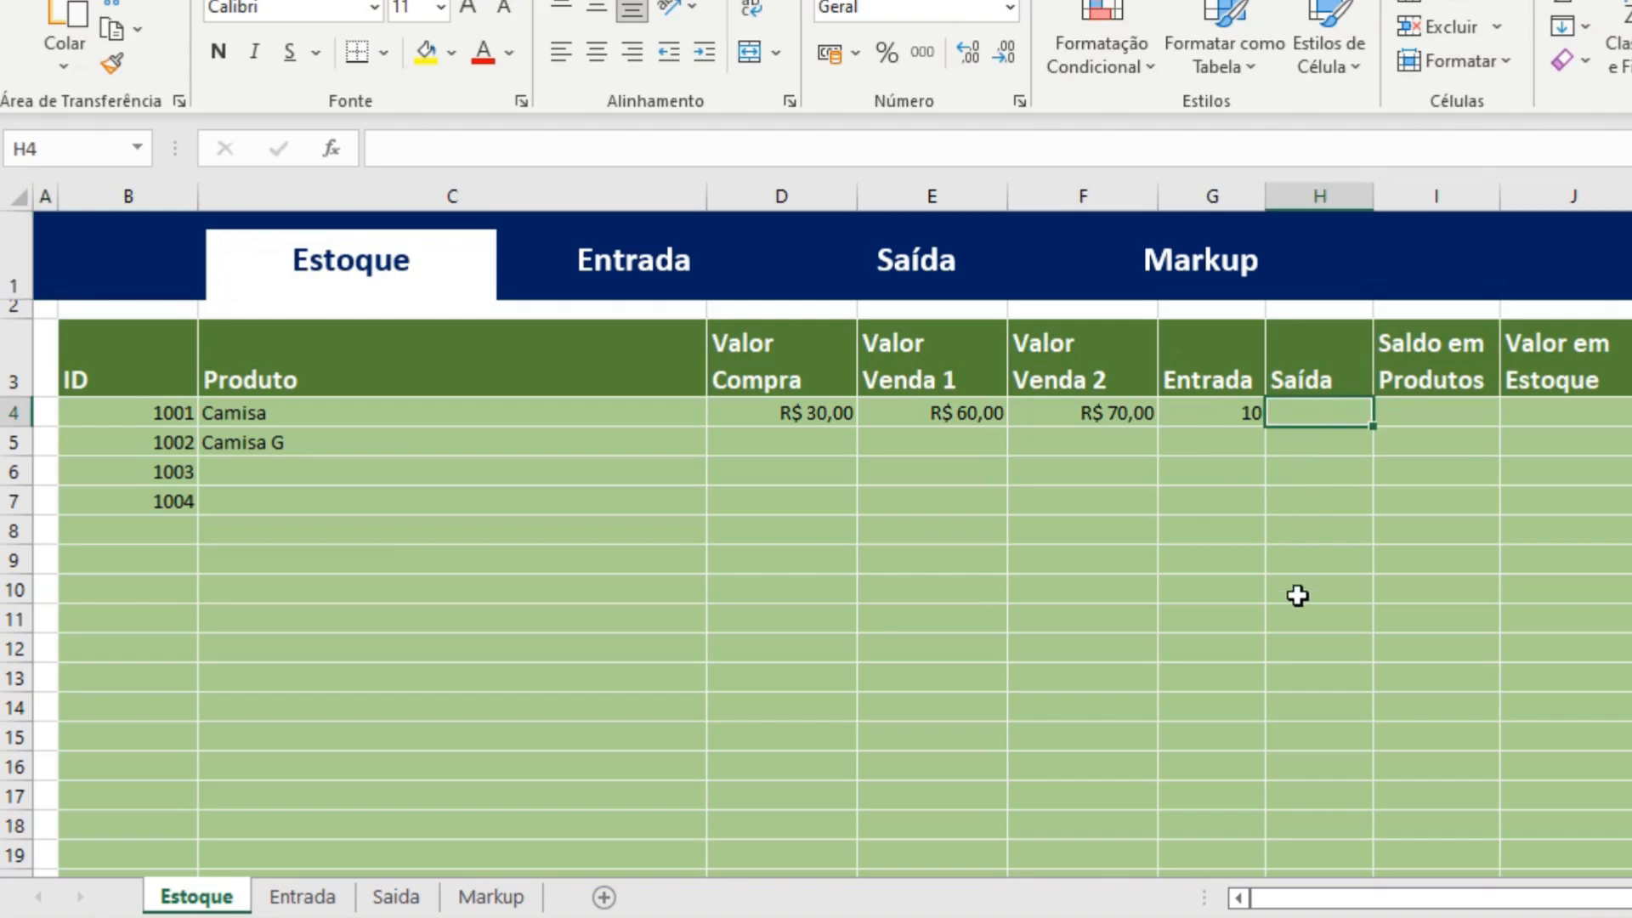
{"action": "type", "text": "=somase("}
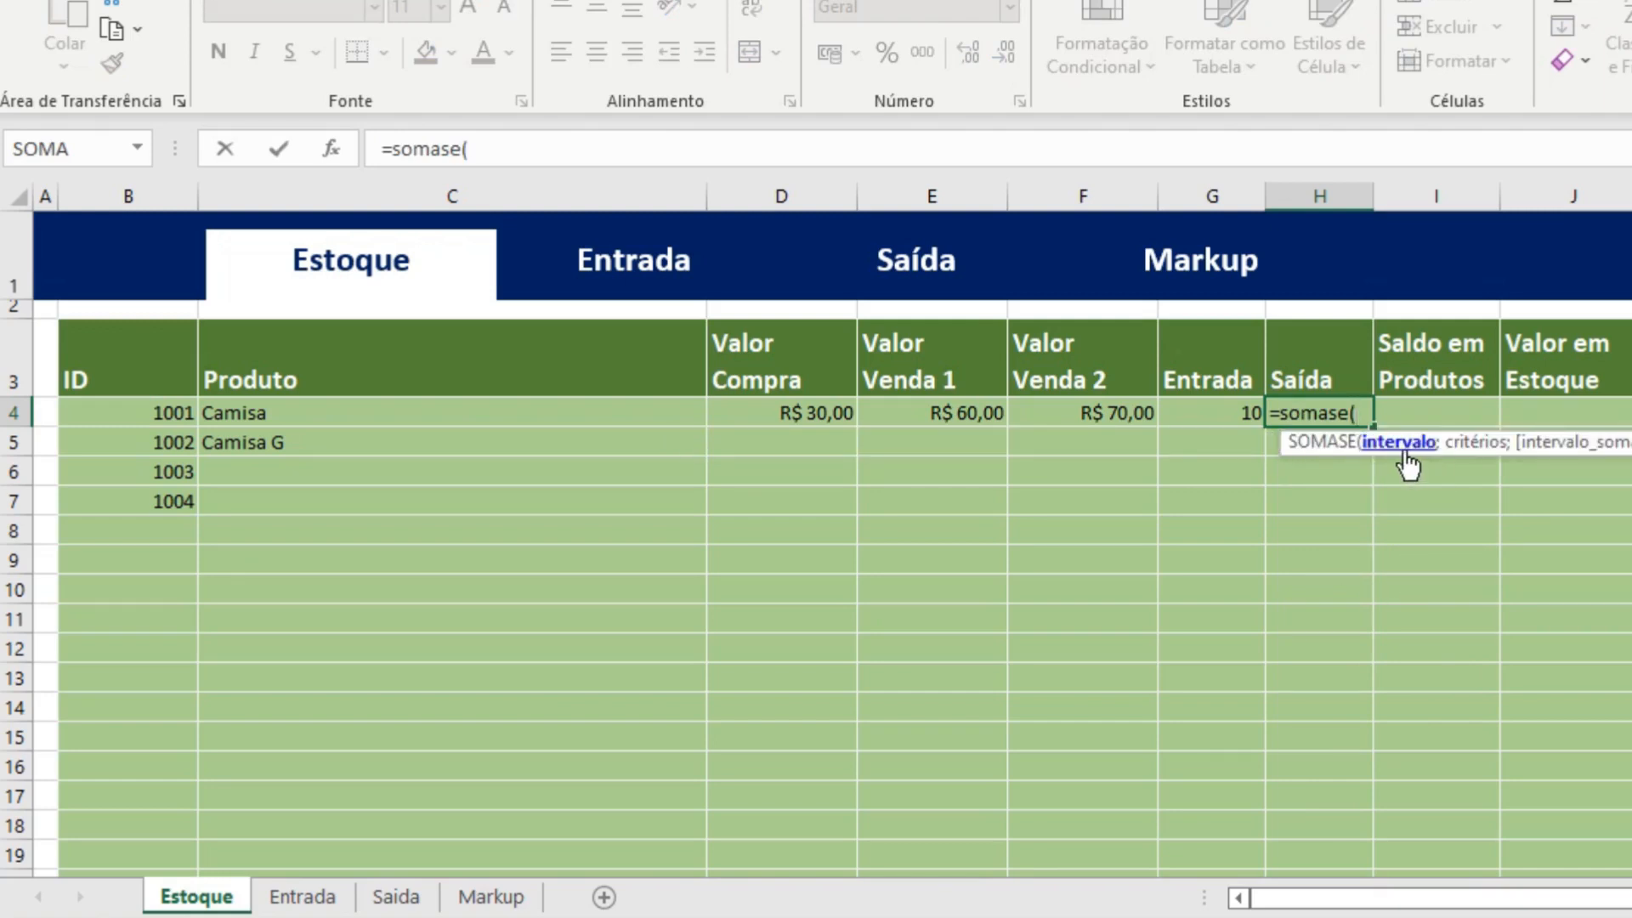
{"action": "left_click", "coordinate": [397, 898]}
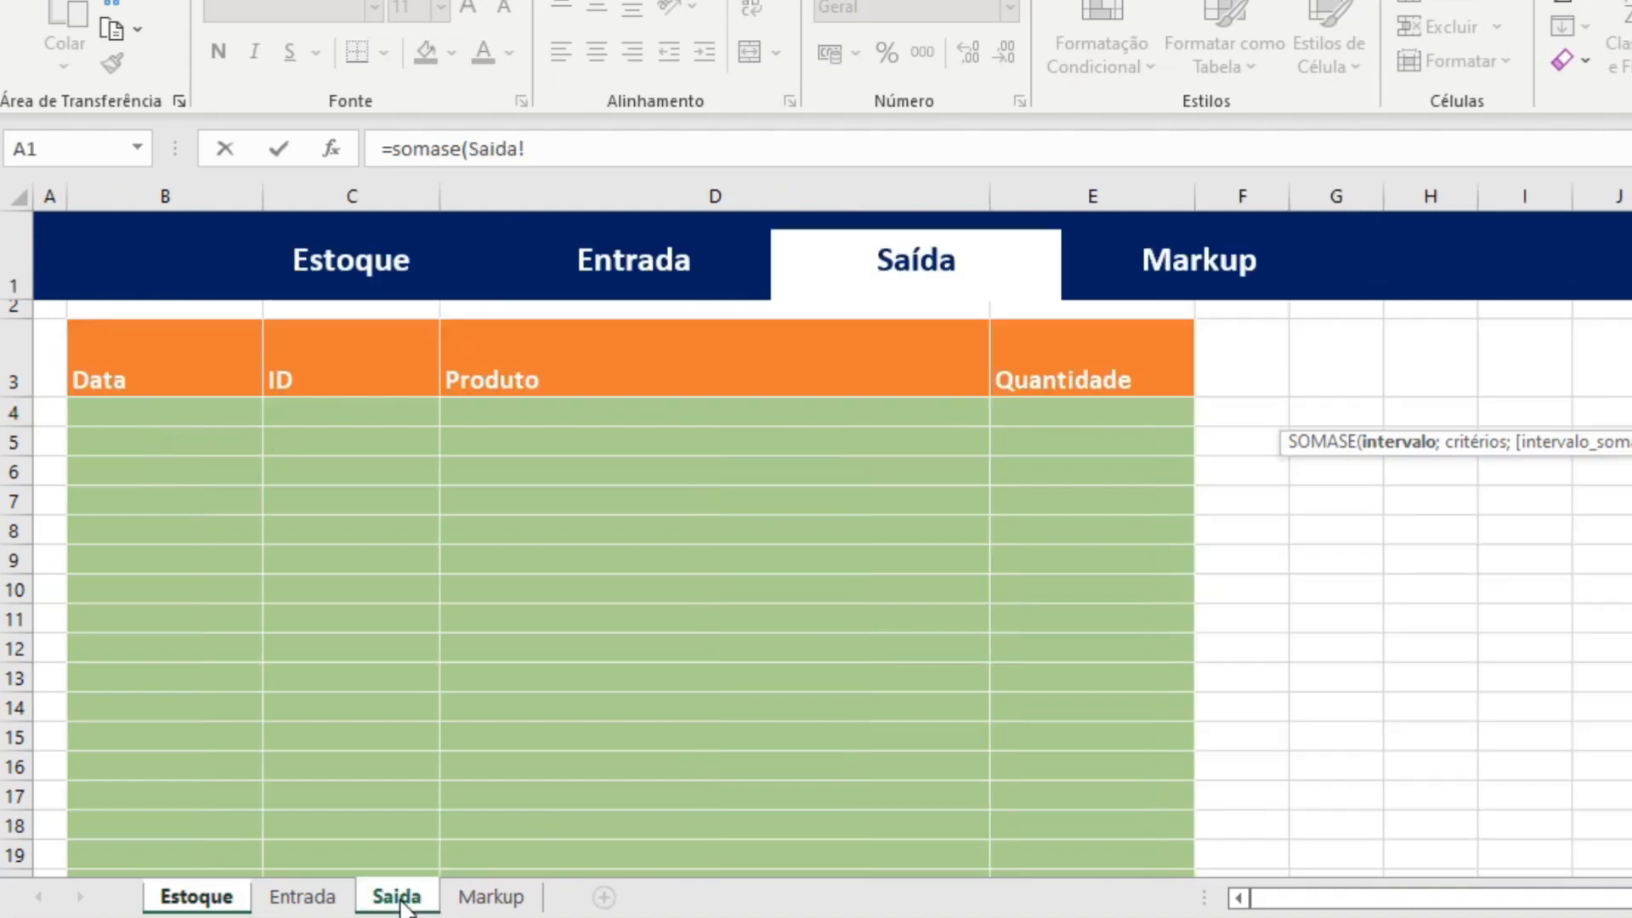
{"action": "left_click", "coordinate": [389, 414]}
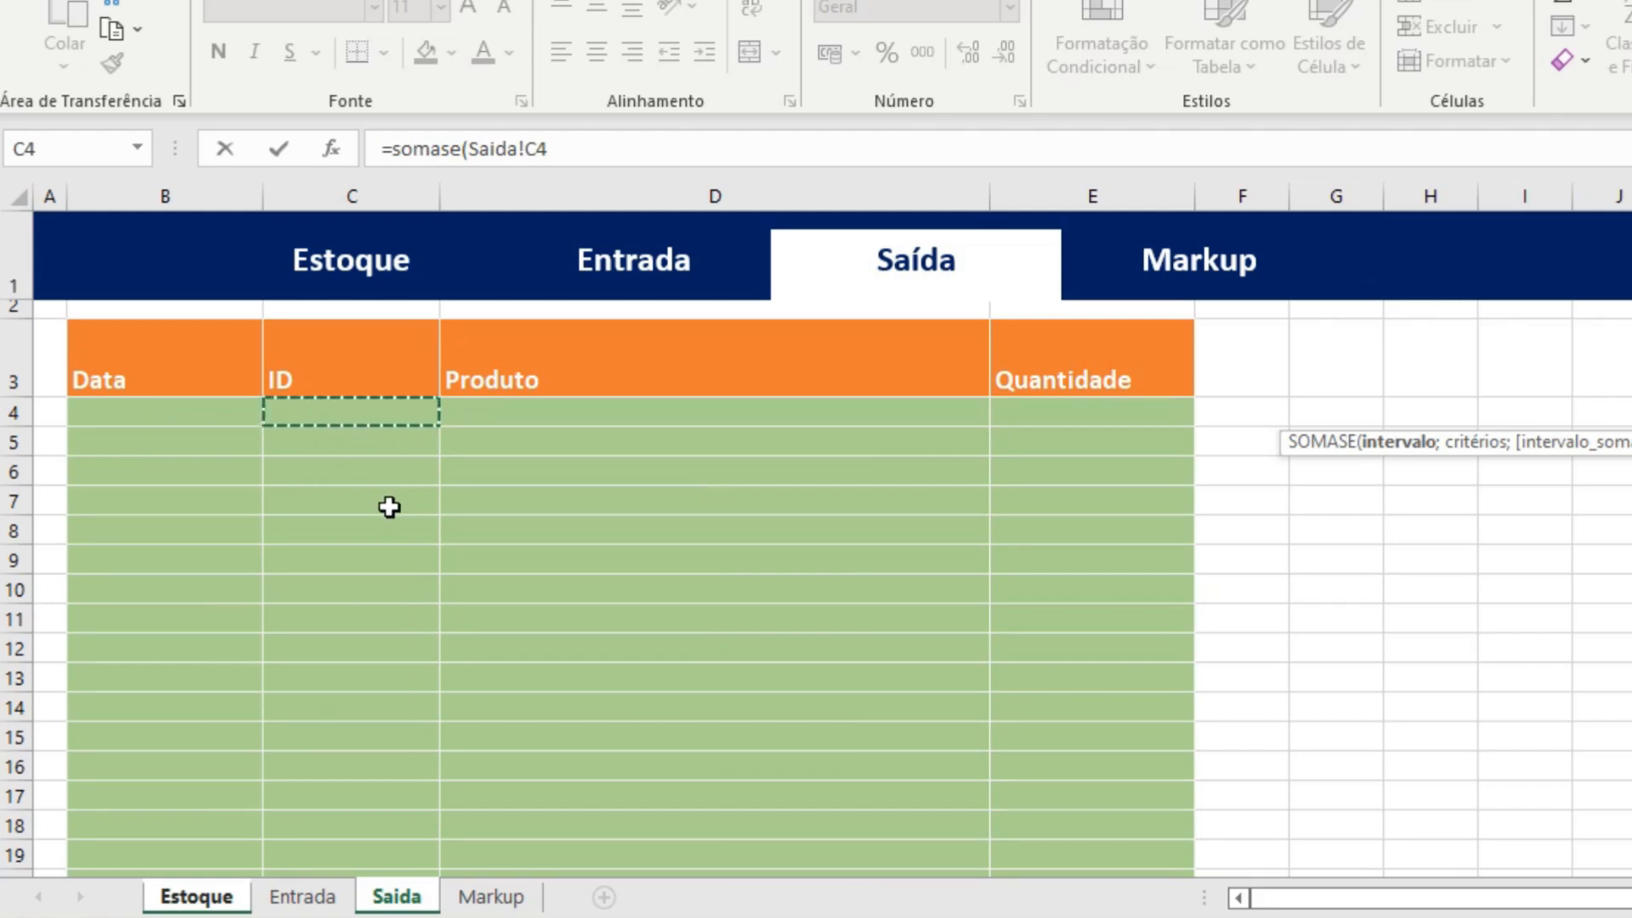
{"action": "key", "text": "ctrl+shift+Down"}
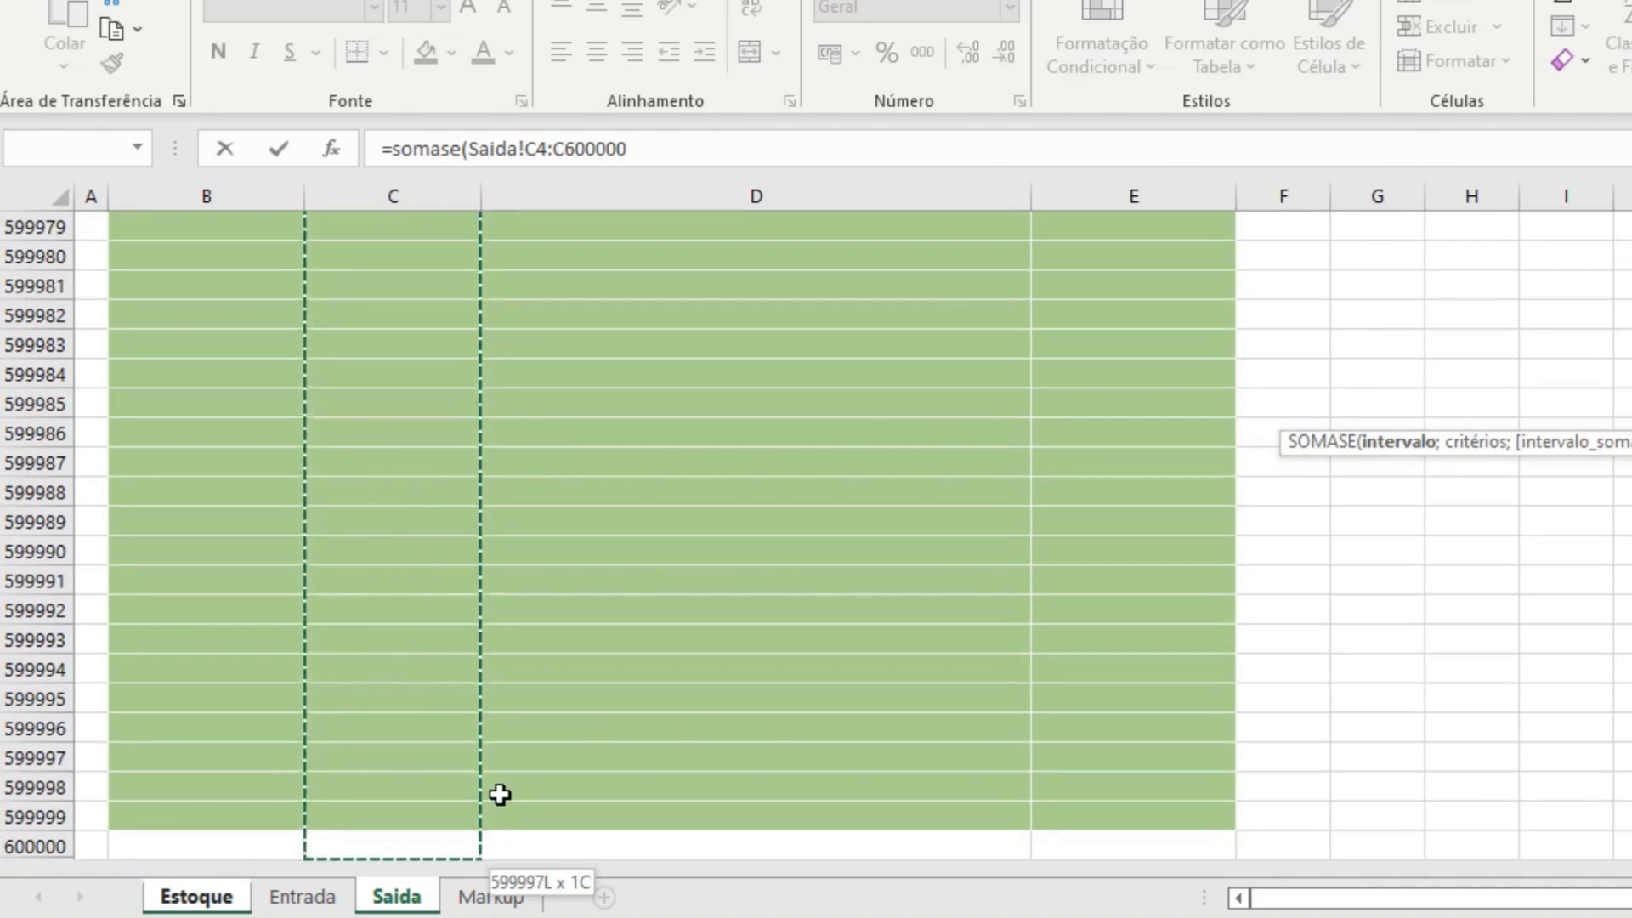
{"action": "type", "text": ";"}
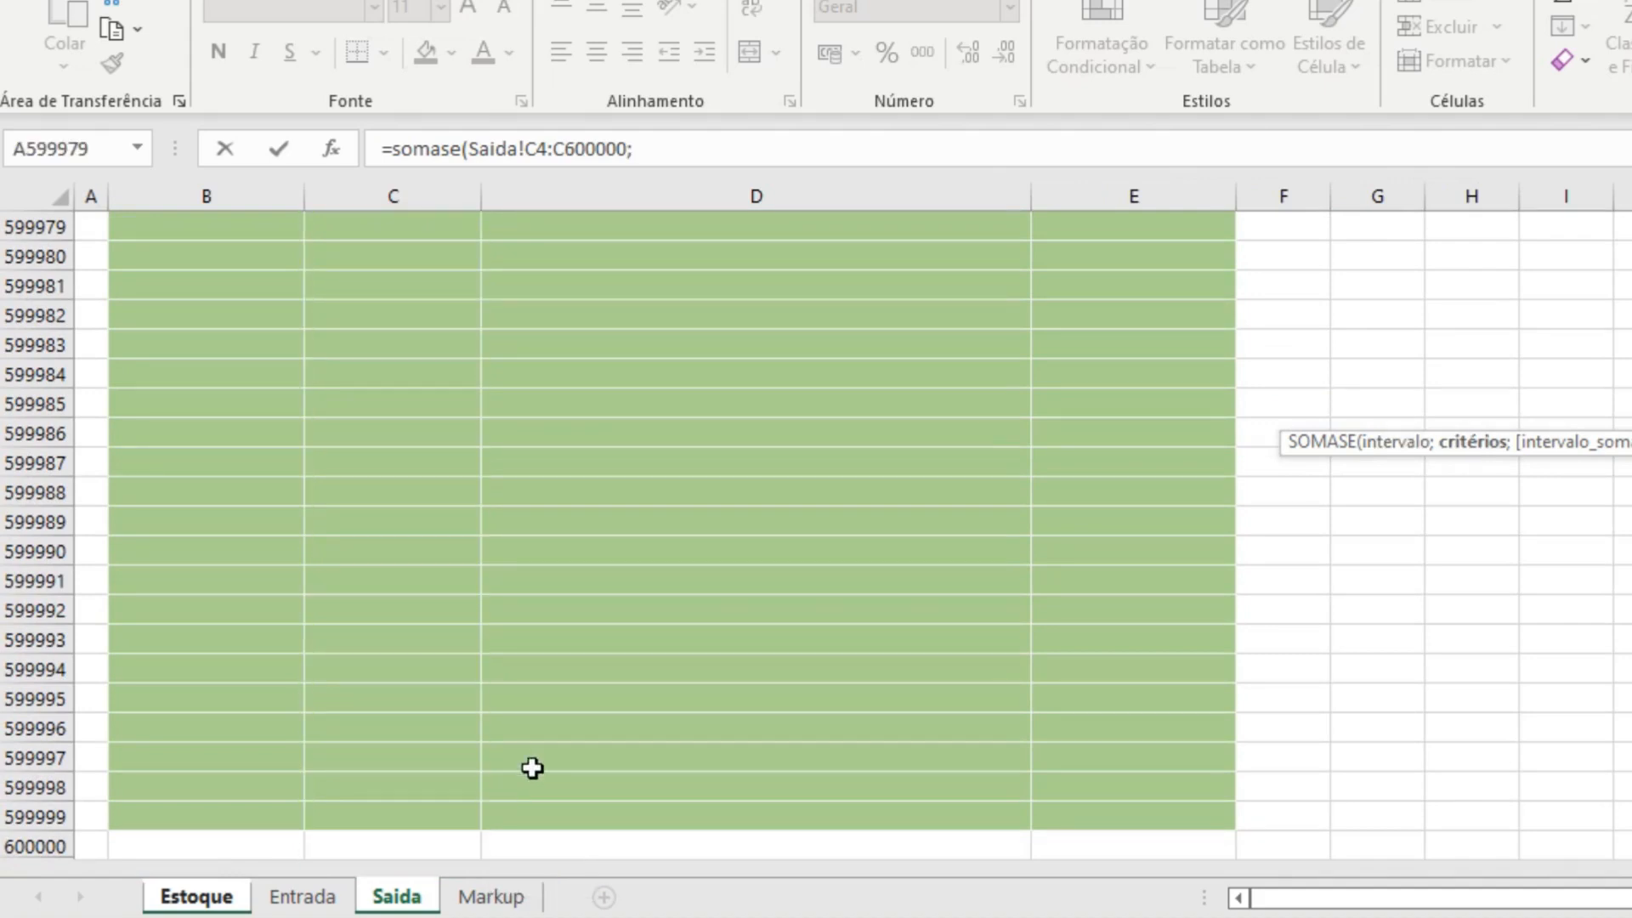
{"action": "left_click", "coordinate": [198, 895]}
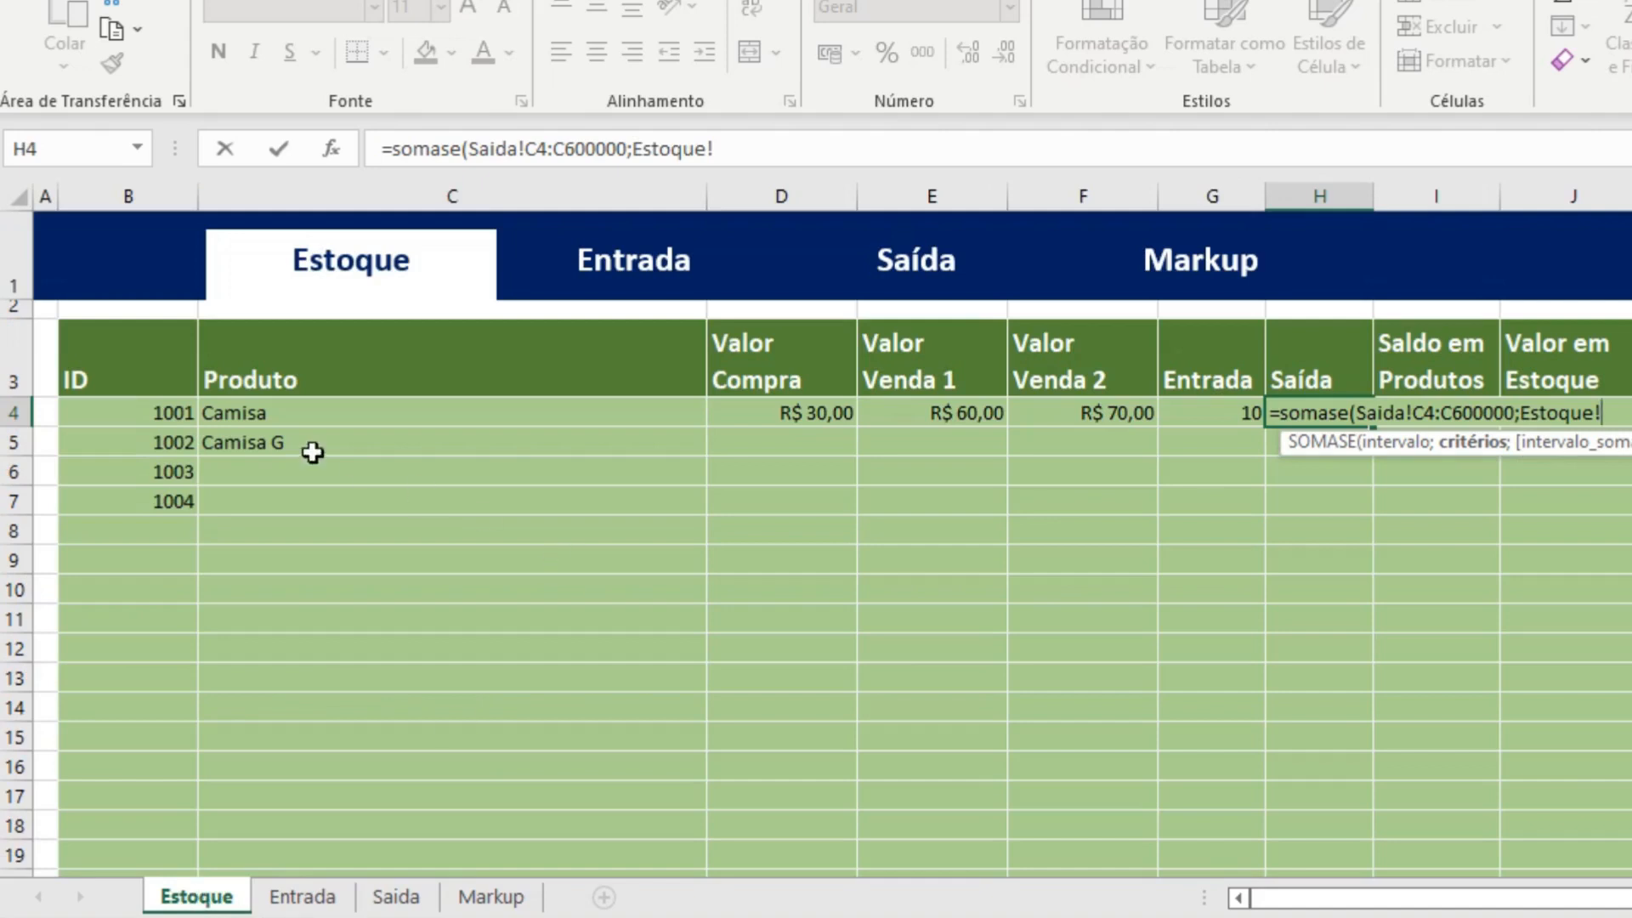
{"action": "left_click", "coordinate": [161, 414]}
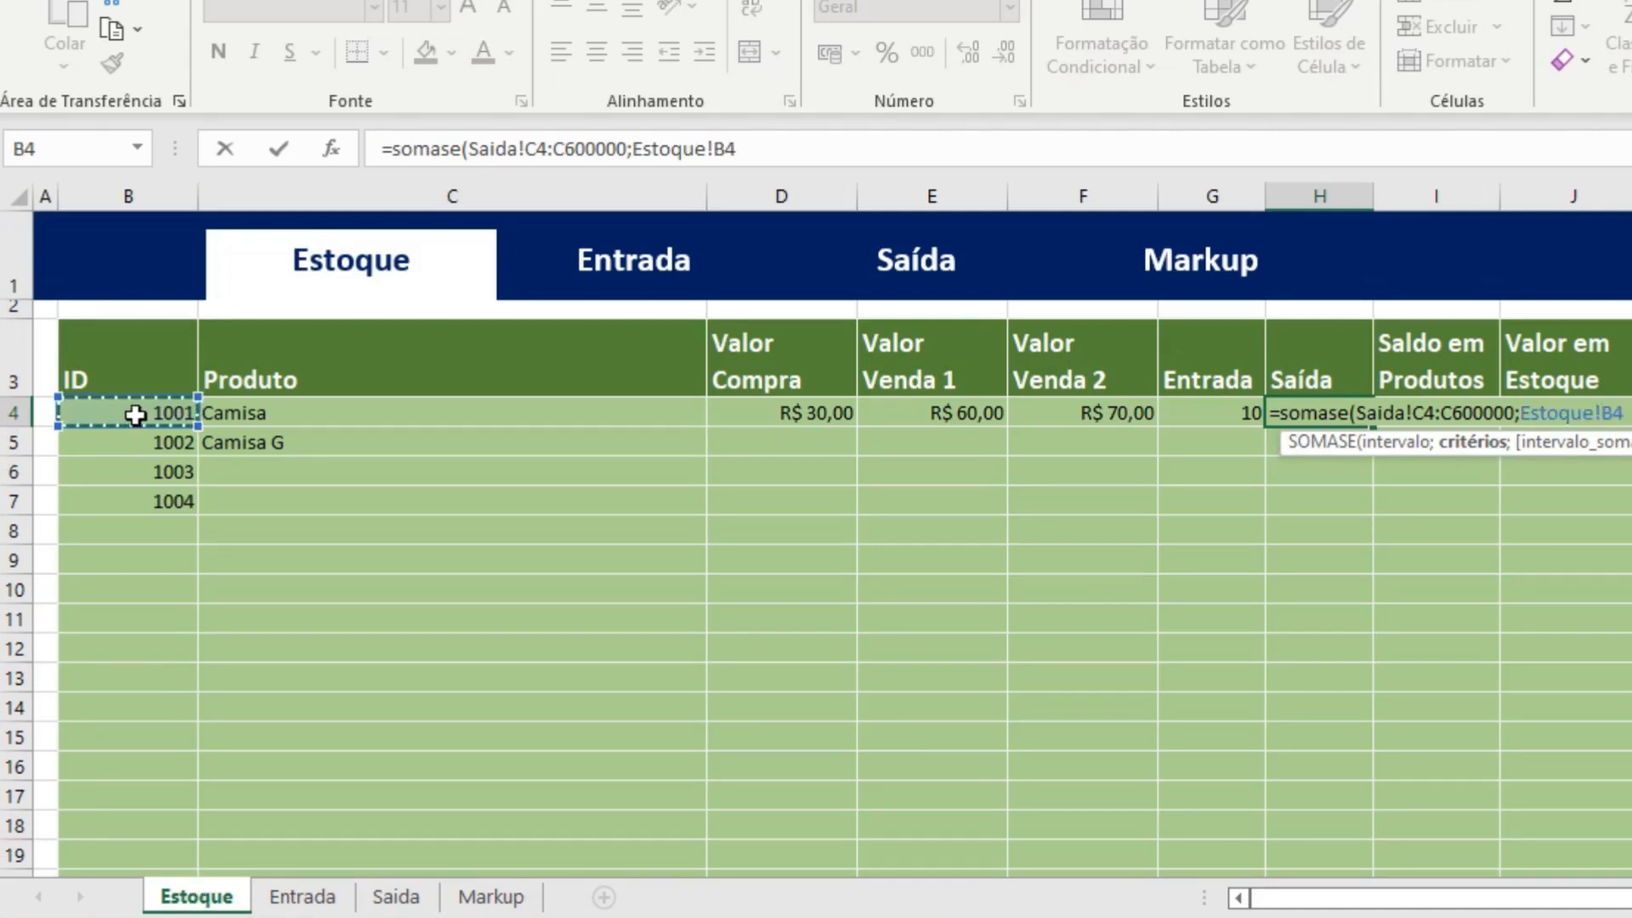
Make the ID range in the H4 formula absolute as Saida!$C$4:$C$600000.
{"action": "left_click", "coordinate": [524, 149]}
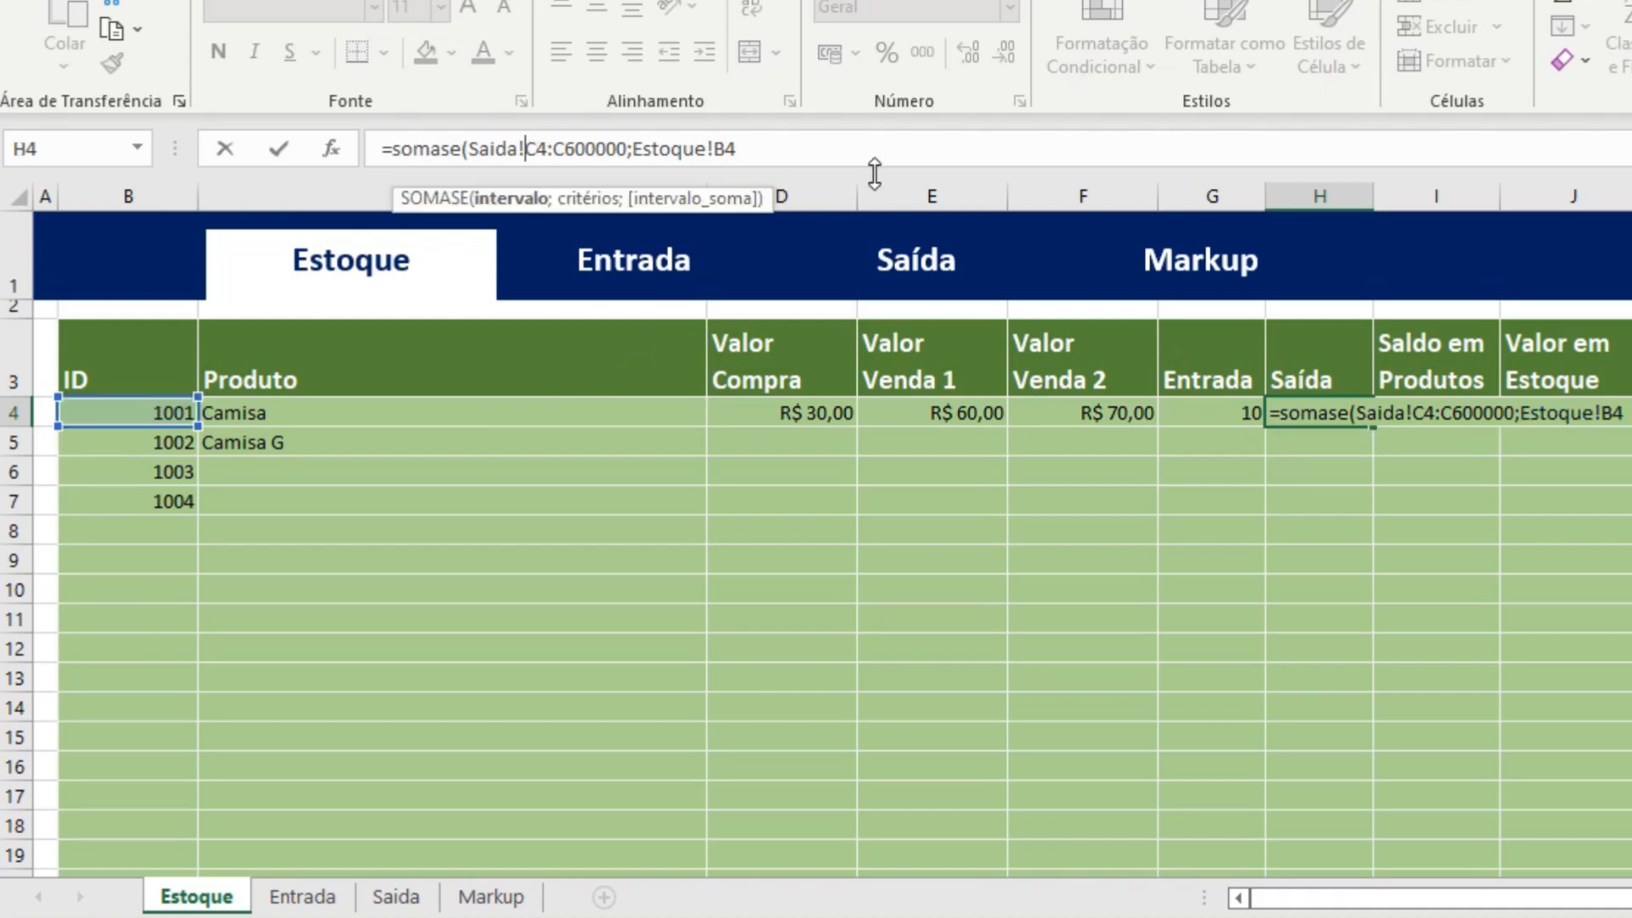
{"action": "type", "text": "$"}
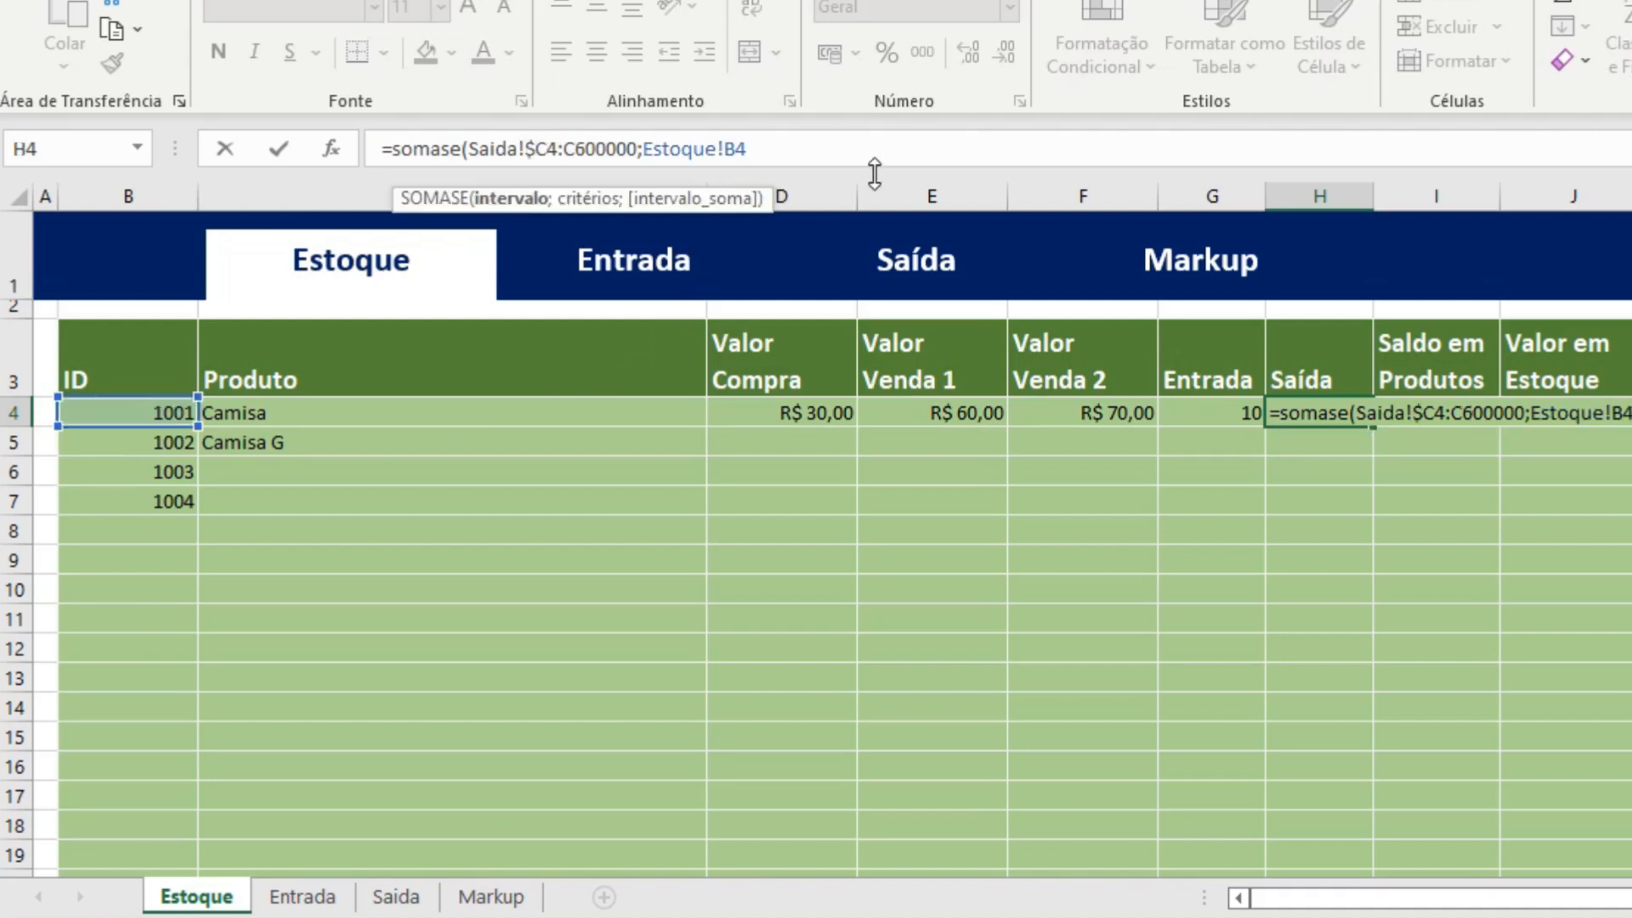
{"action": "left_click", "coordinate": [554, 149]}
{"action": "type", "text": "$"}
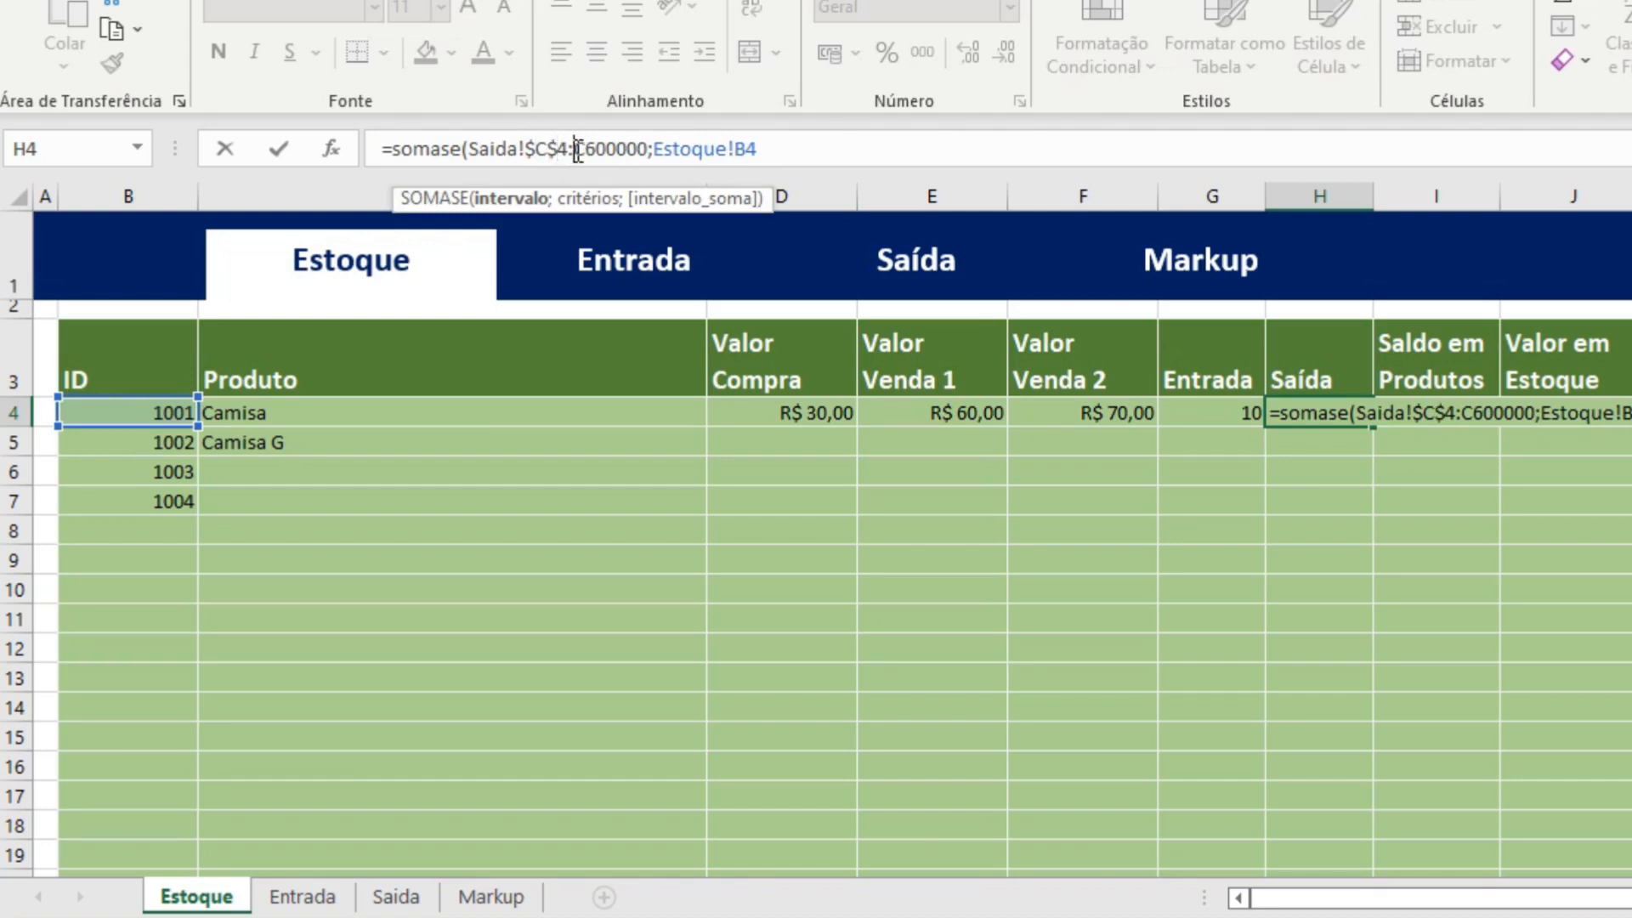
{"action": "left_click", "coordinate": [577, 150]}
{"action": "type", "text": "$"}
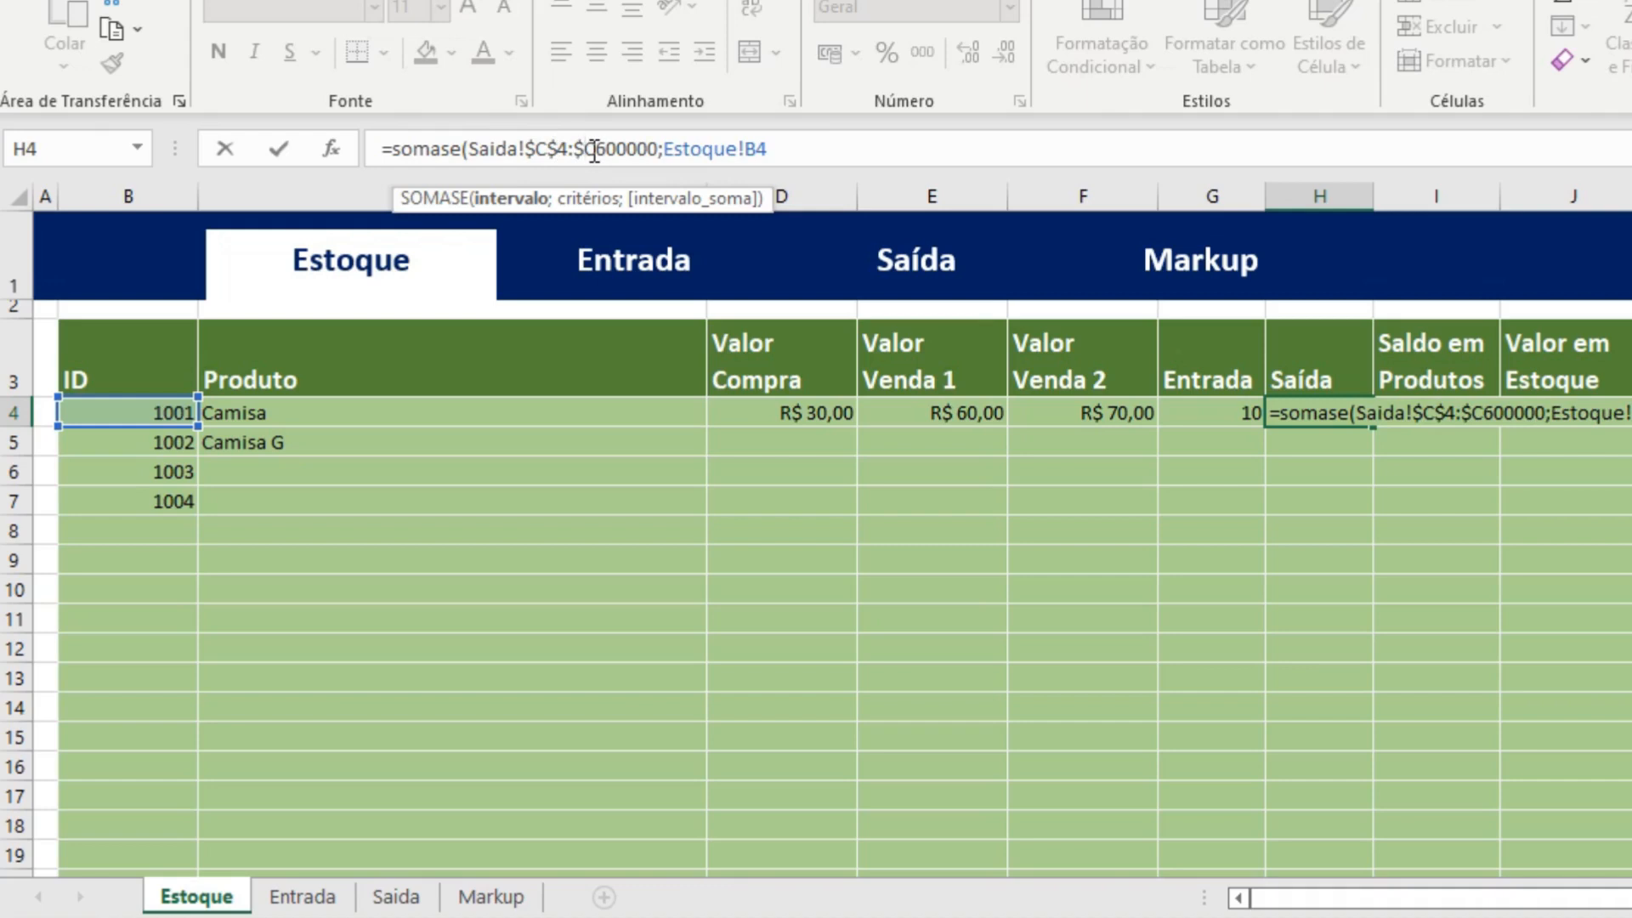
{"action": "left_click", "coordinate": [594, 149]}
{"action": "type", "text": "$"}
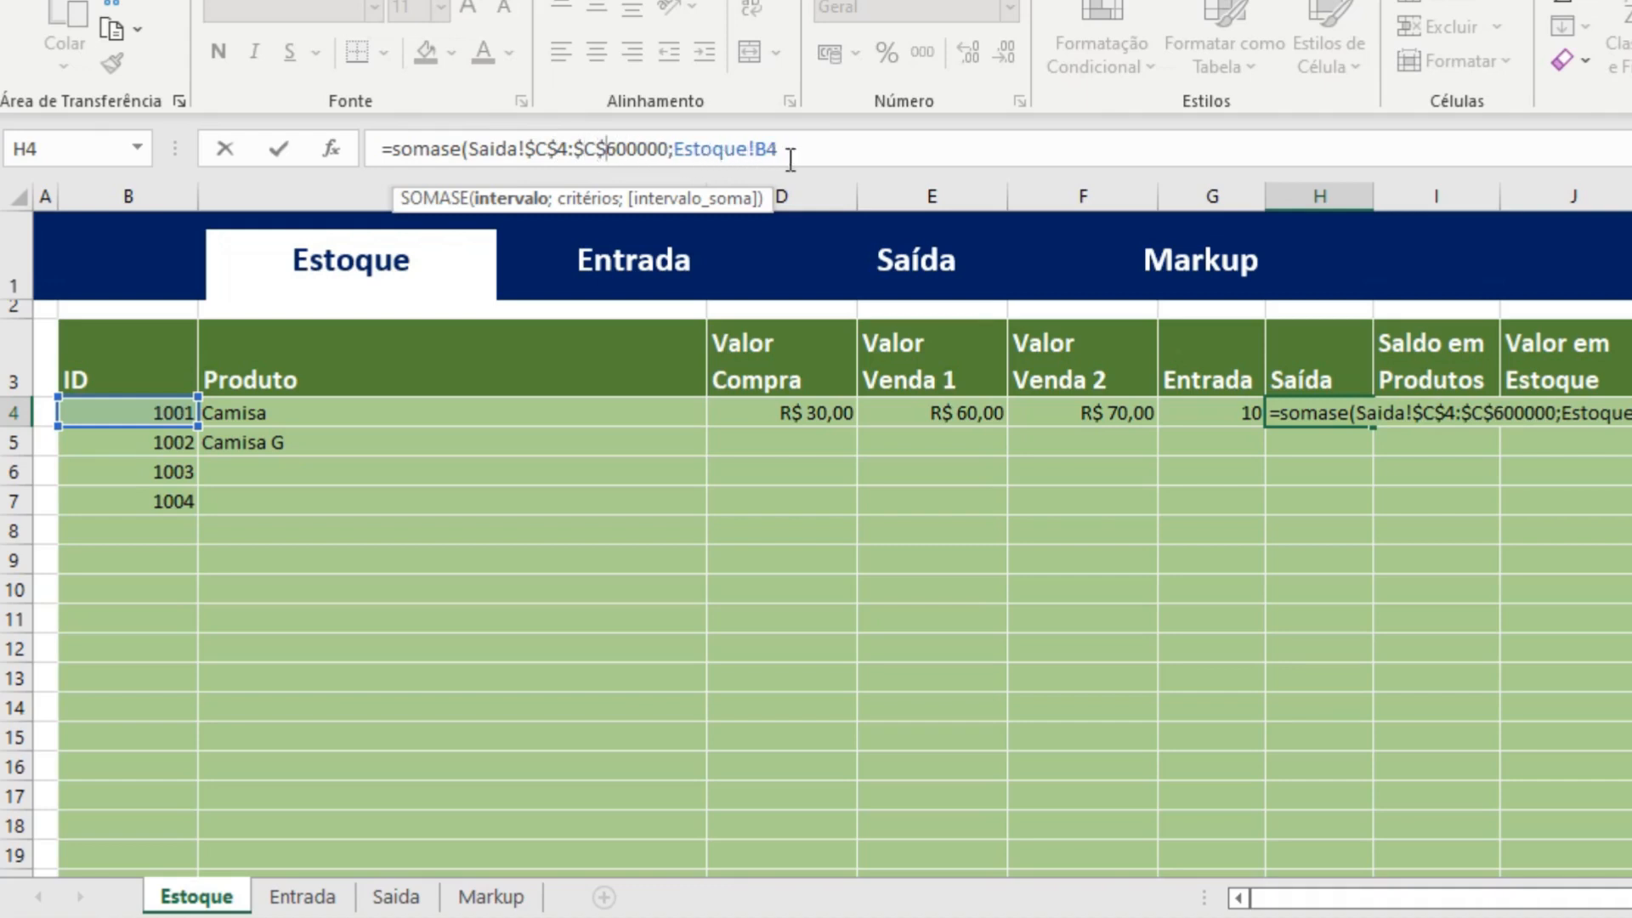
Lock the criterion's column as Estoque!$B4 and proceed to the sum range argument.
{"action": "left_click", "coordinate": [758, 149]}
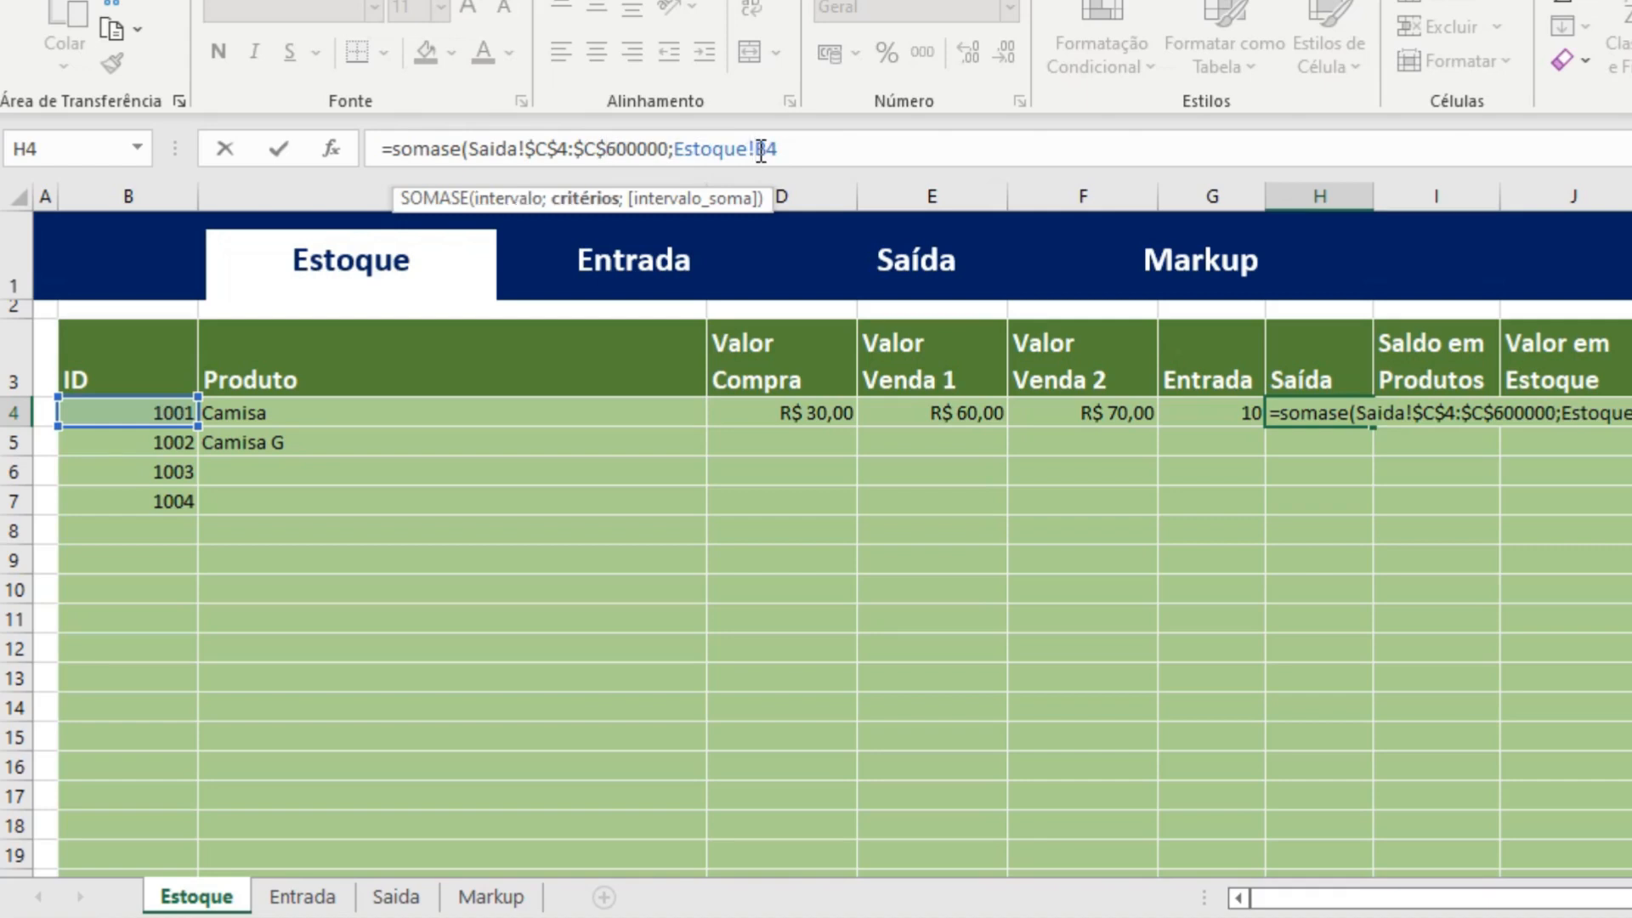
{"action": "type", "text": "$"}
{"action": "left_click", "coordinate": [845, 150]}
{"action": "type", "text": ";"}
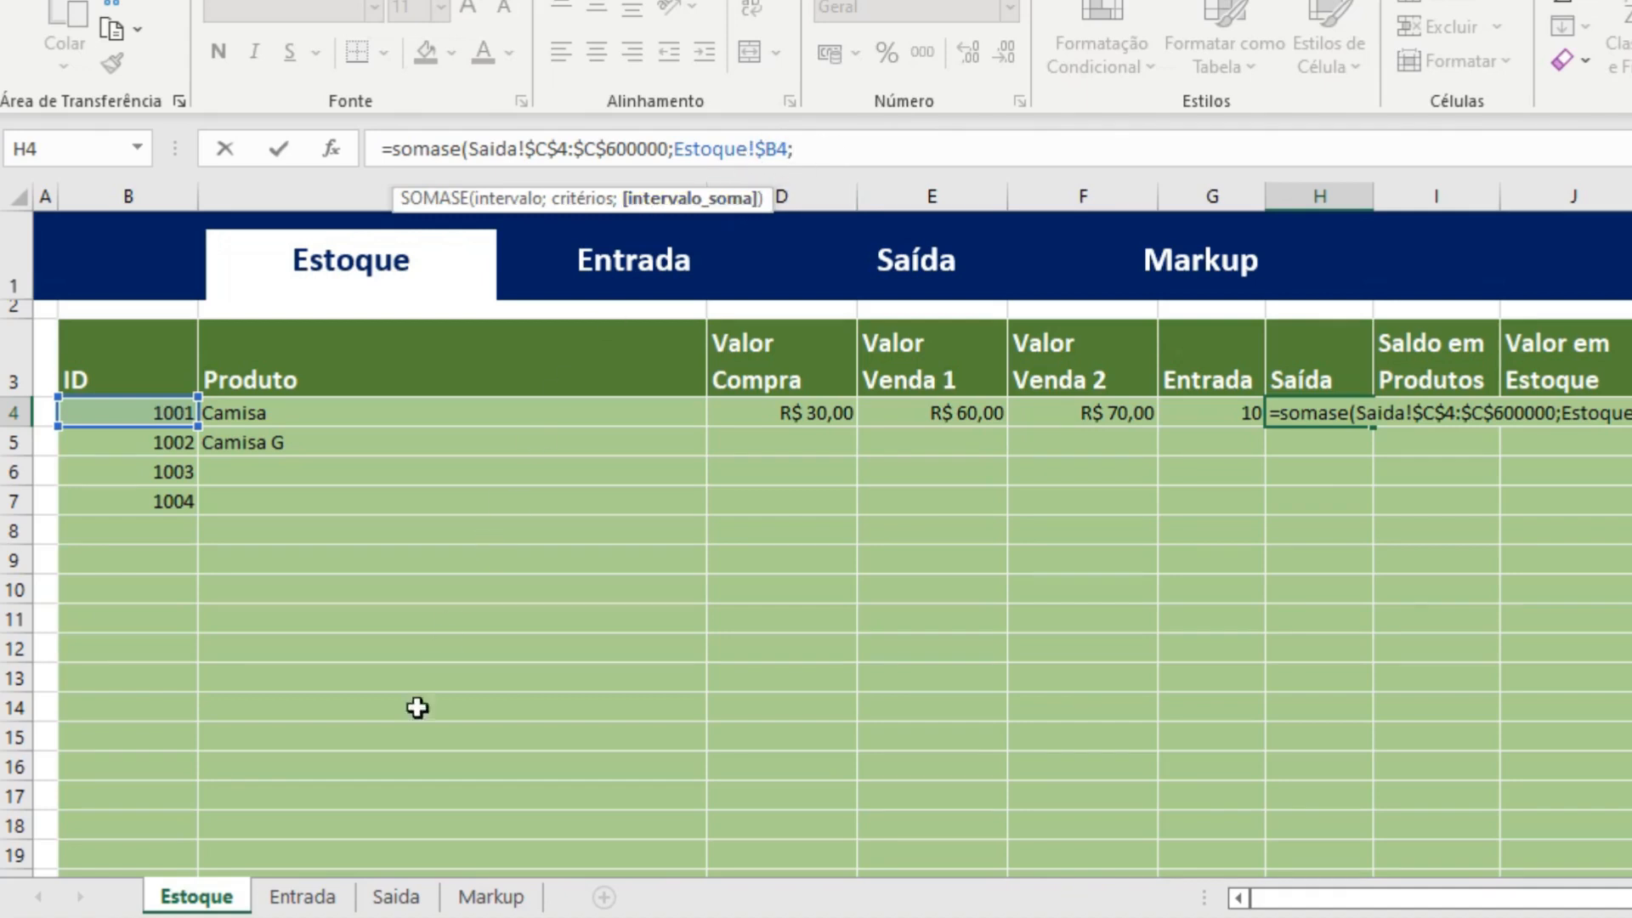
Set the sum range of the H4 SOMASE formula to Saida!E4:E600000, excluding the Quantidade header.
{"action": "left_click", "coordinate": [397, 897]}
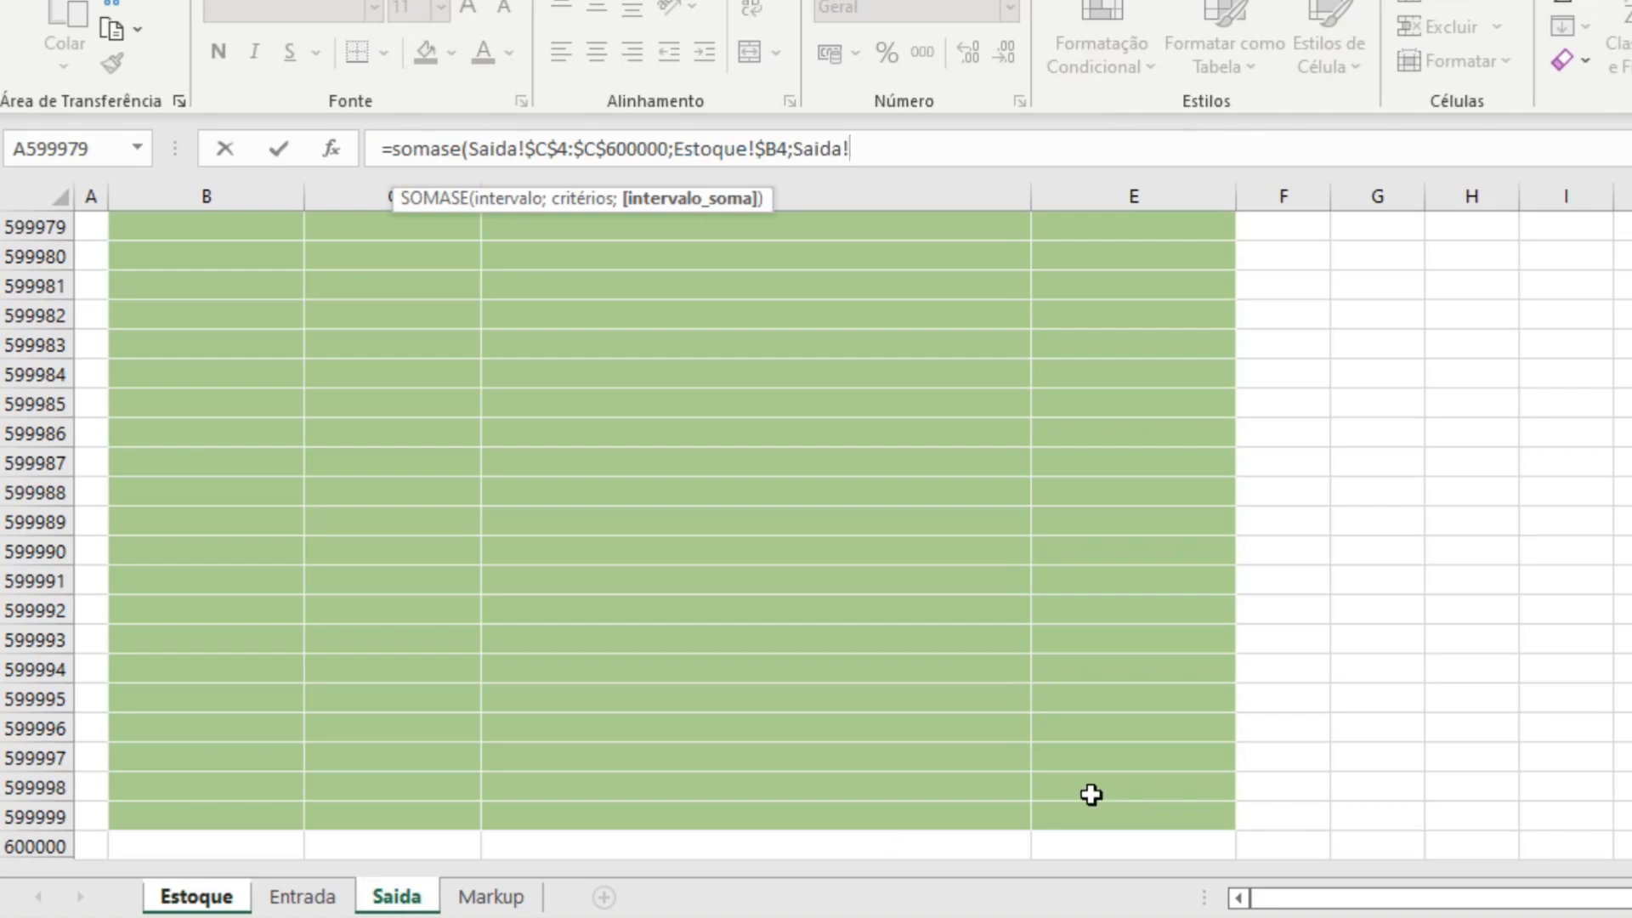
{"action": "left_click", "coordinate": [1149, 854]}
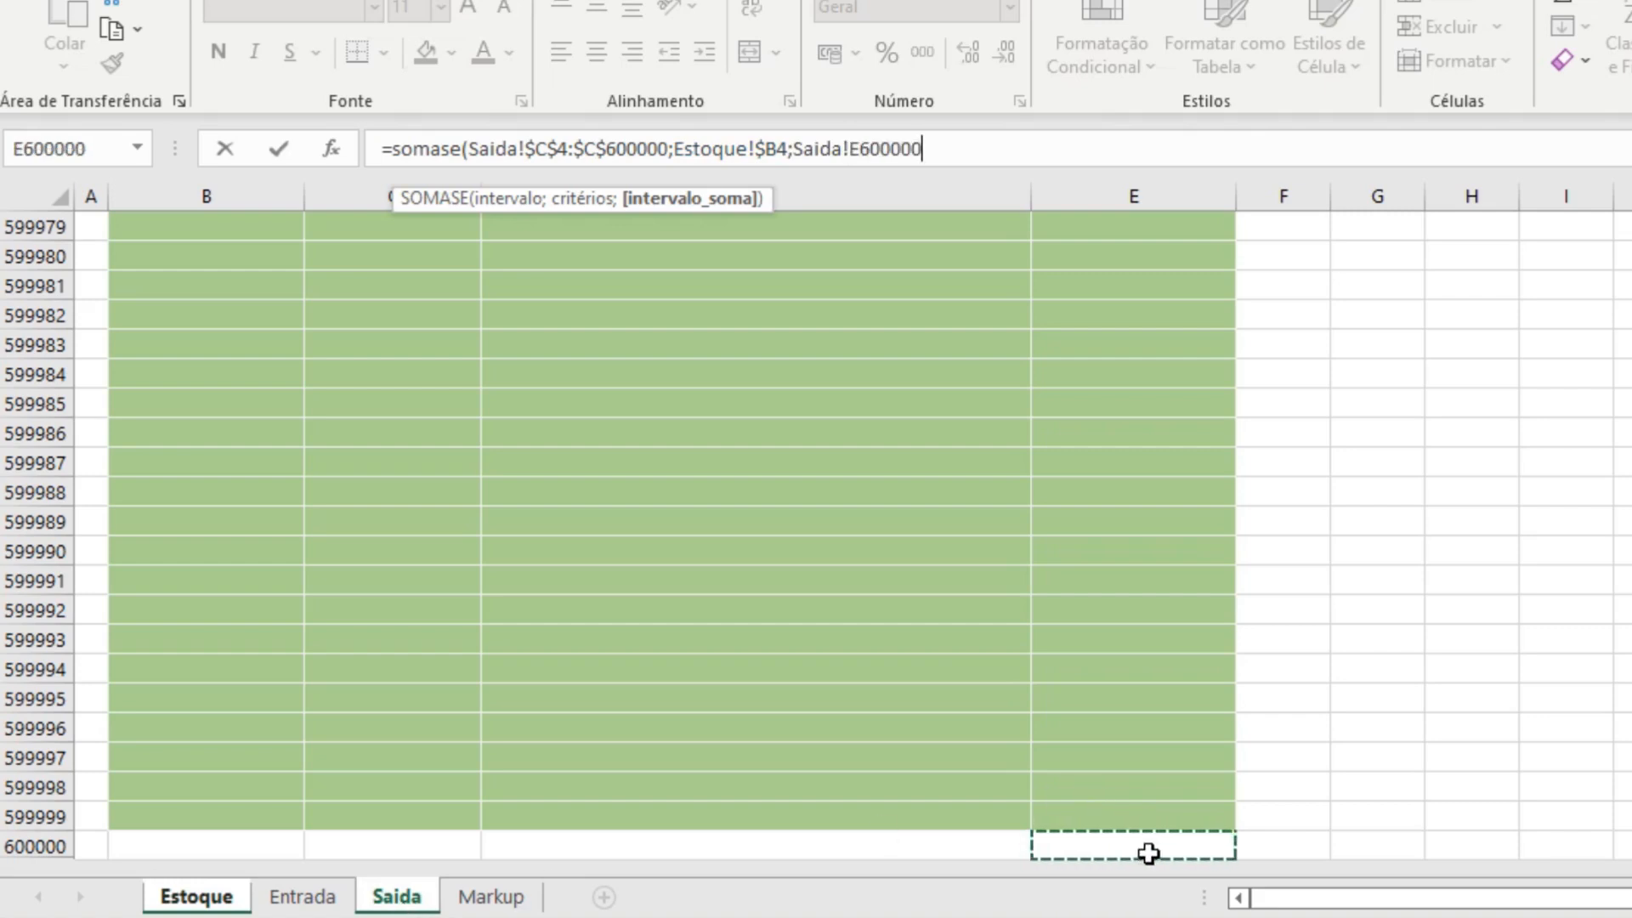
{"action": "key", "text": "ctrl+shift+Up"}
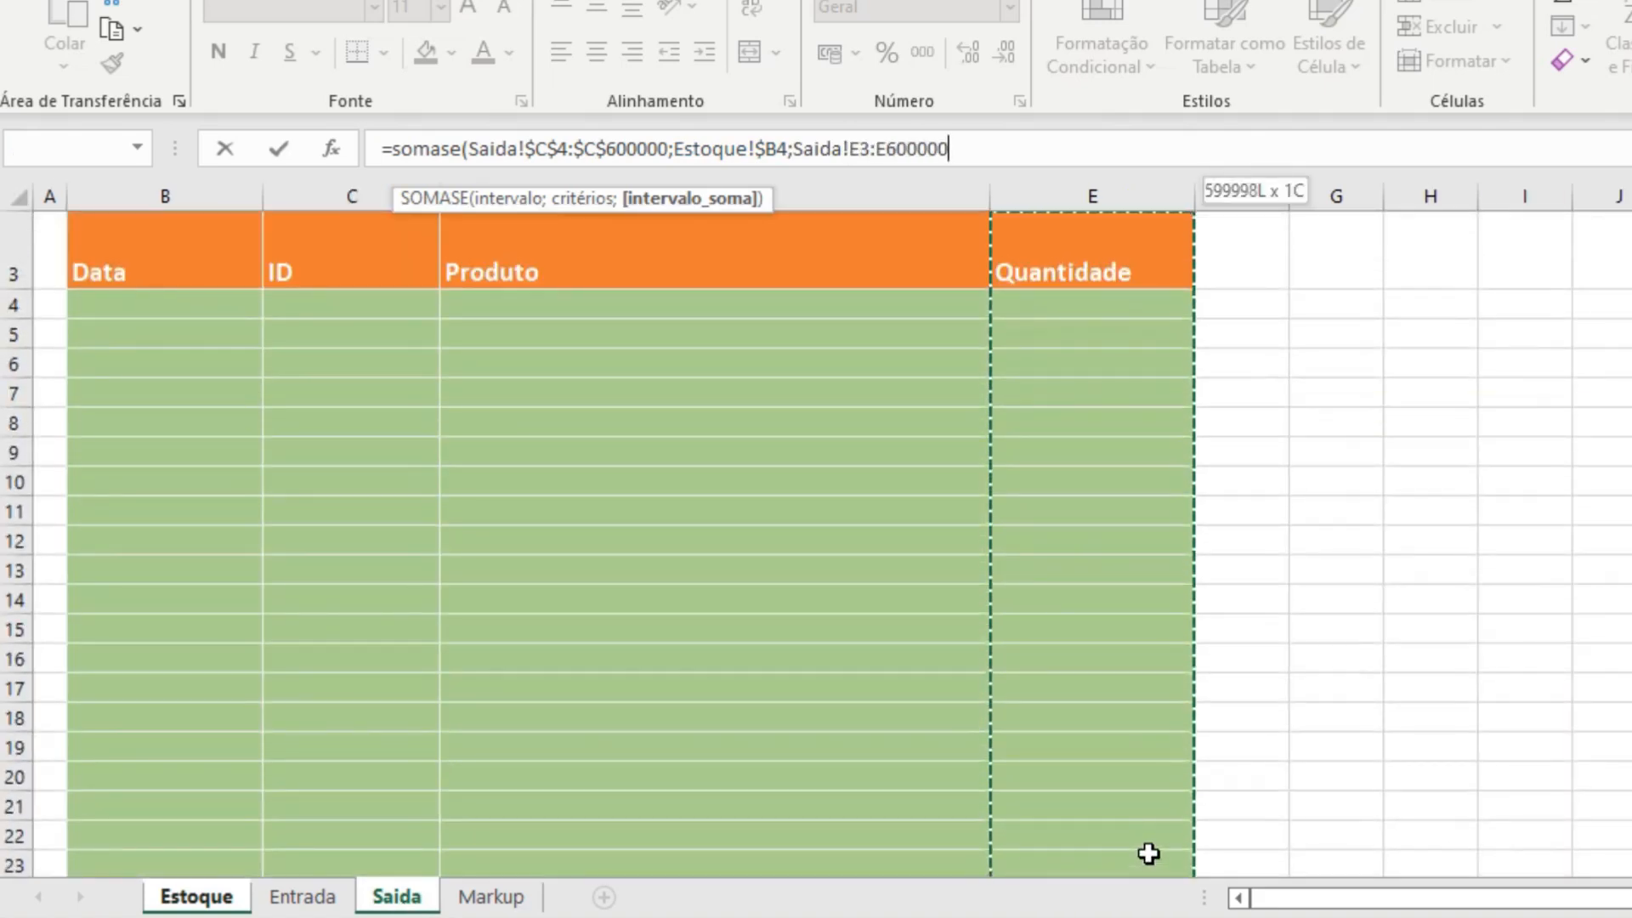
{"action": "scroll", "coordinate": [1129, 583], "scroll_direction": "up", "scroll_amount": 1}
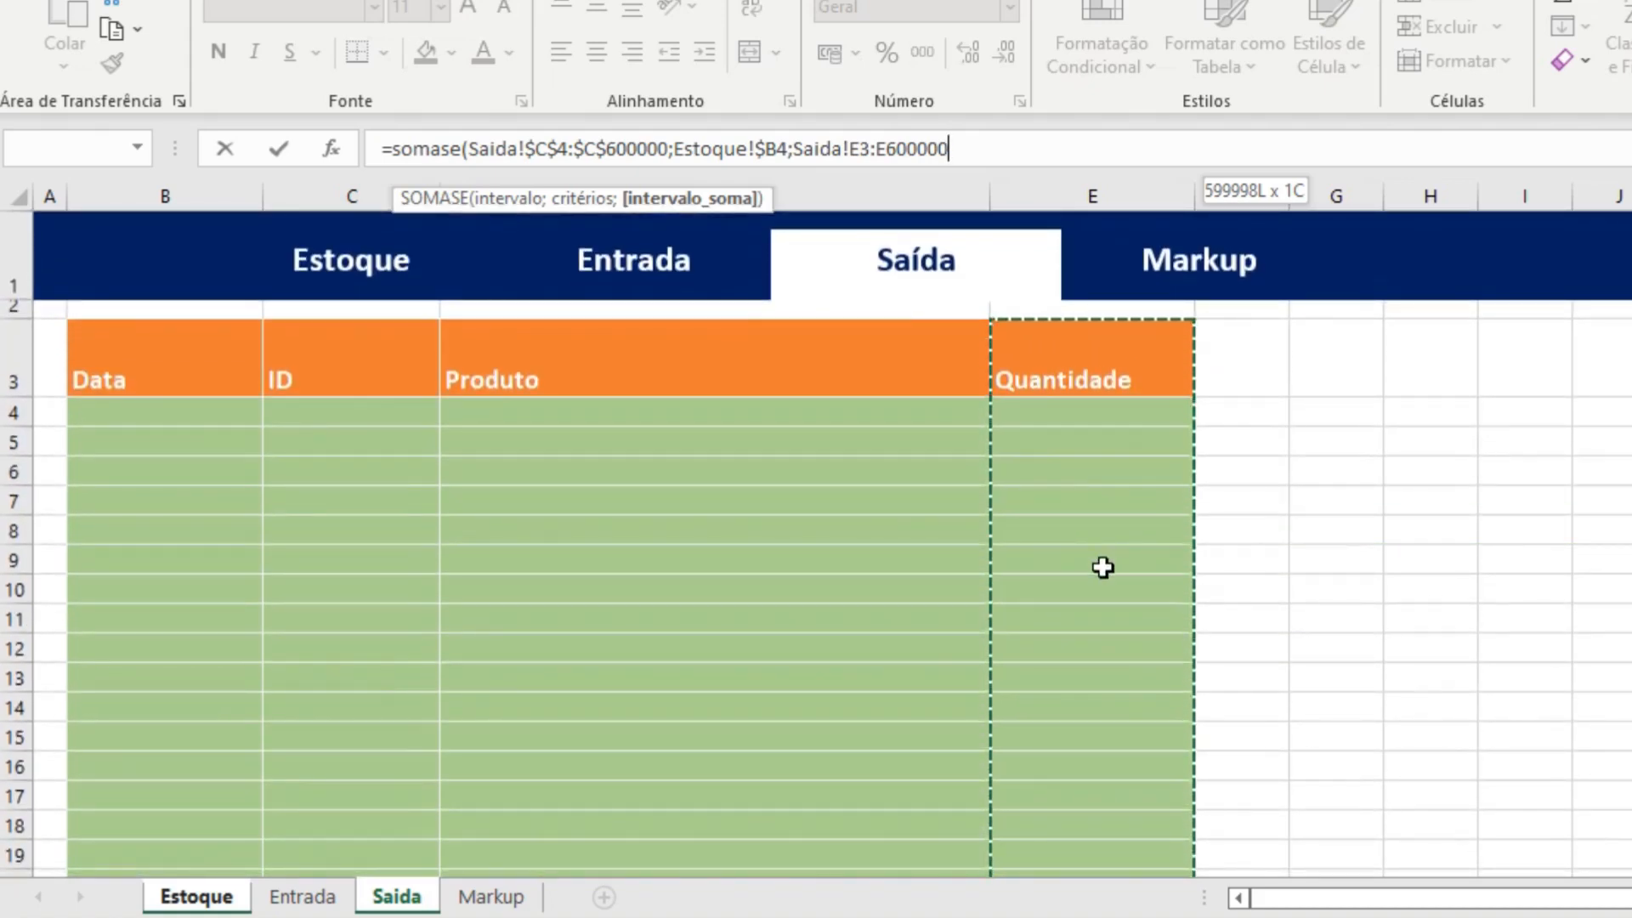
{"action": "key", "text": "shift+Down"}
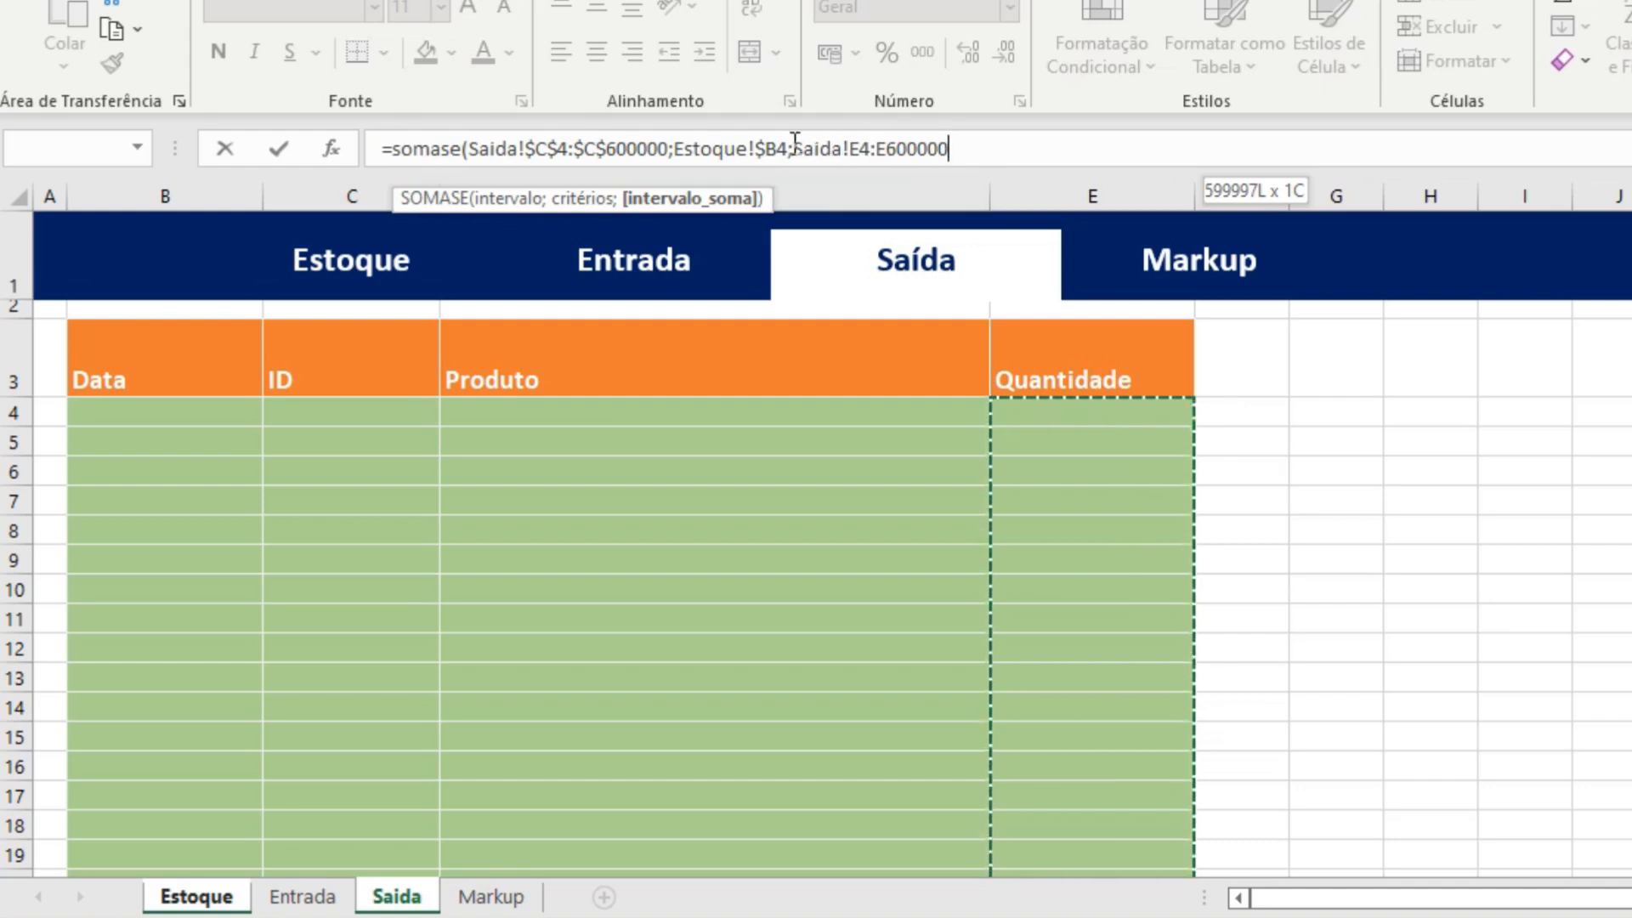
Make the sum range absolute as Saida!$E$4:$E$600000 and complete the SOMASE formula in H4.
{"action": "left_click", "coordinate": [851, 149]}
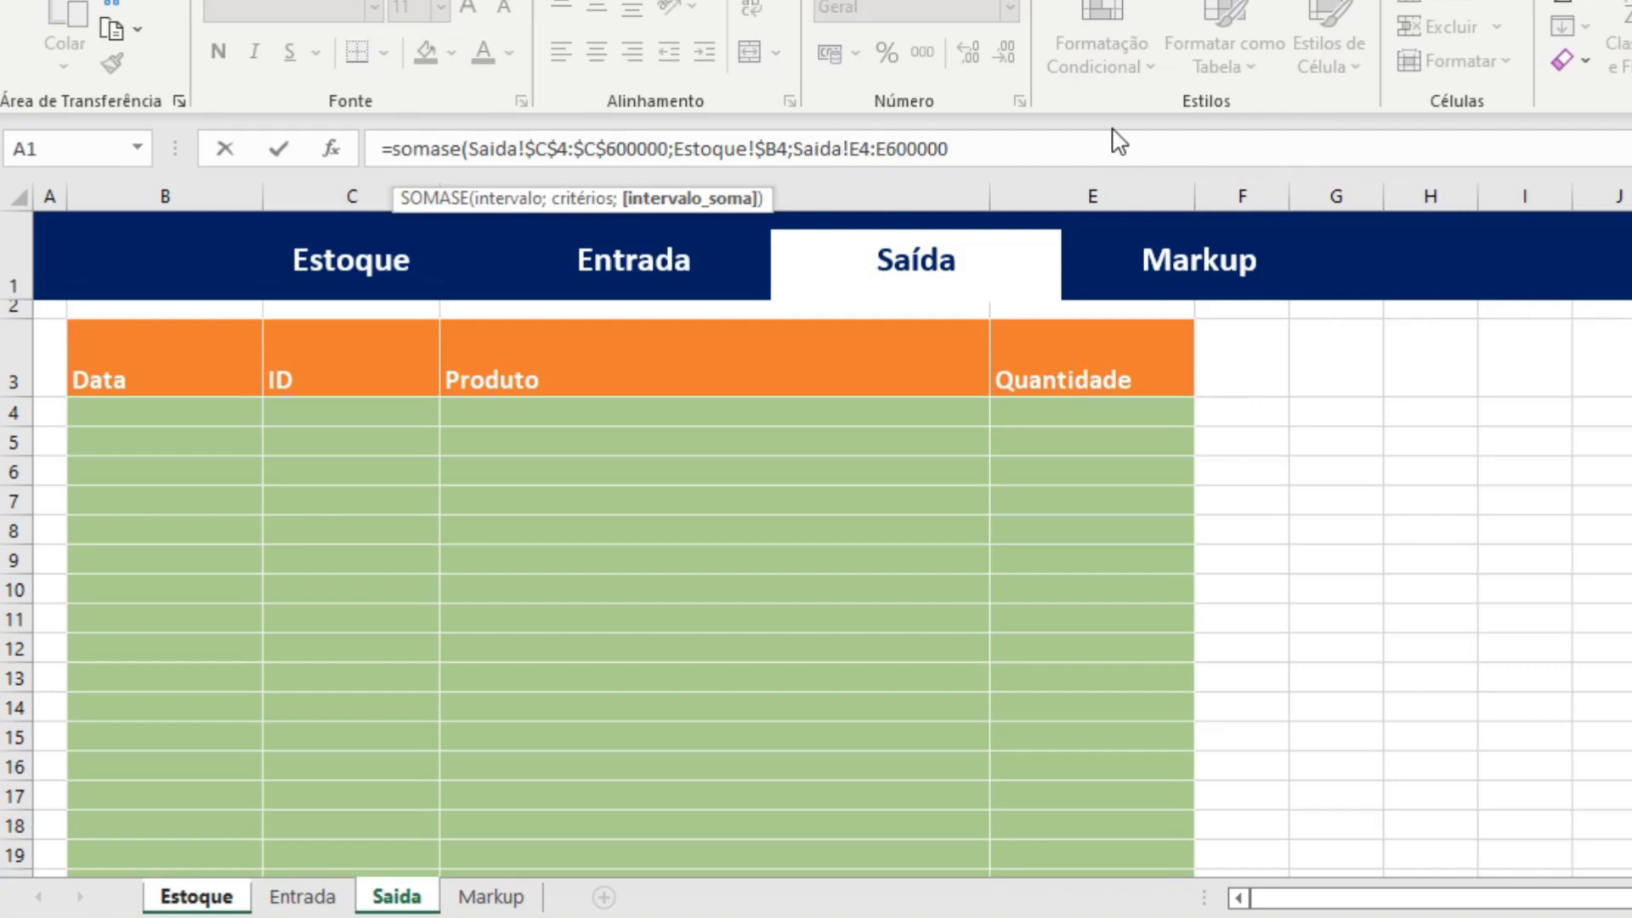
{"action": "type", "text": "$"}
{"action": "left_click", "coordinate": [875, 151]}
{"action": "type", "text": "$C"}
{"action": "type", "text": "$4:$E$"}
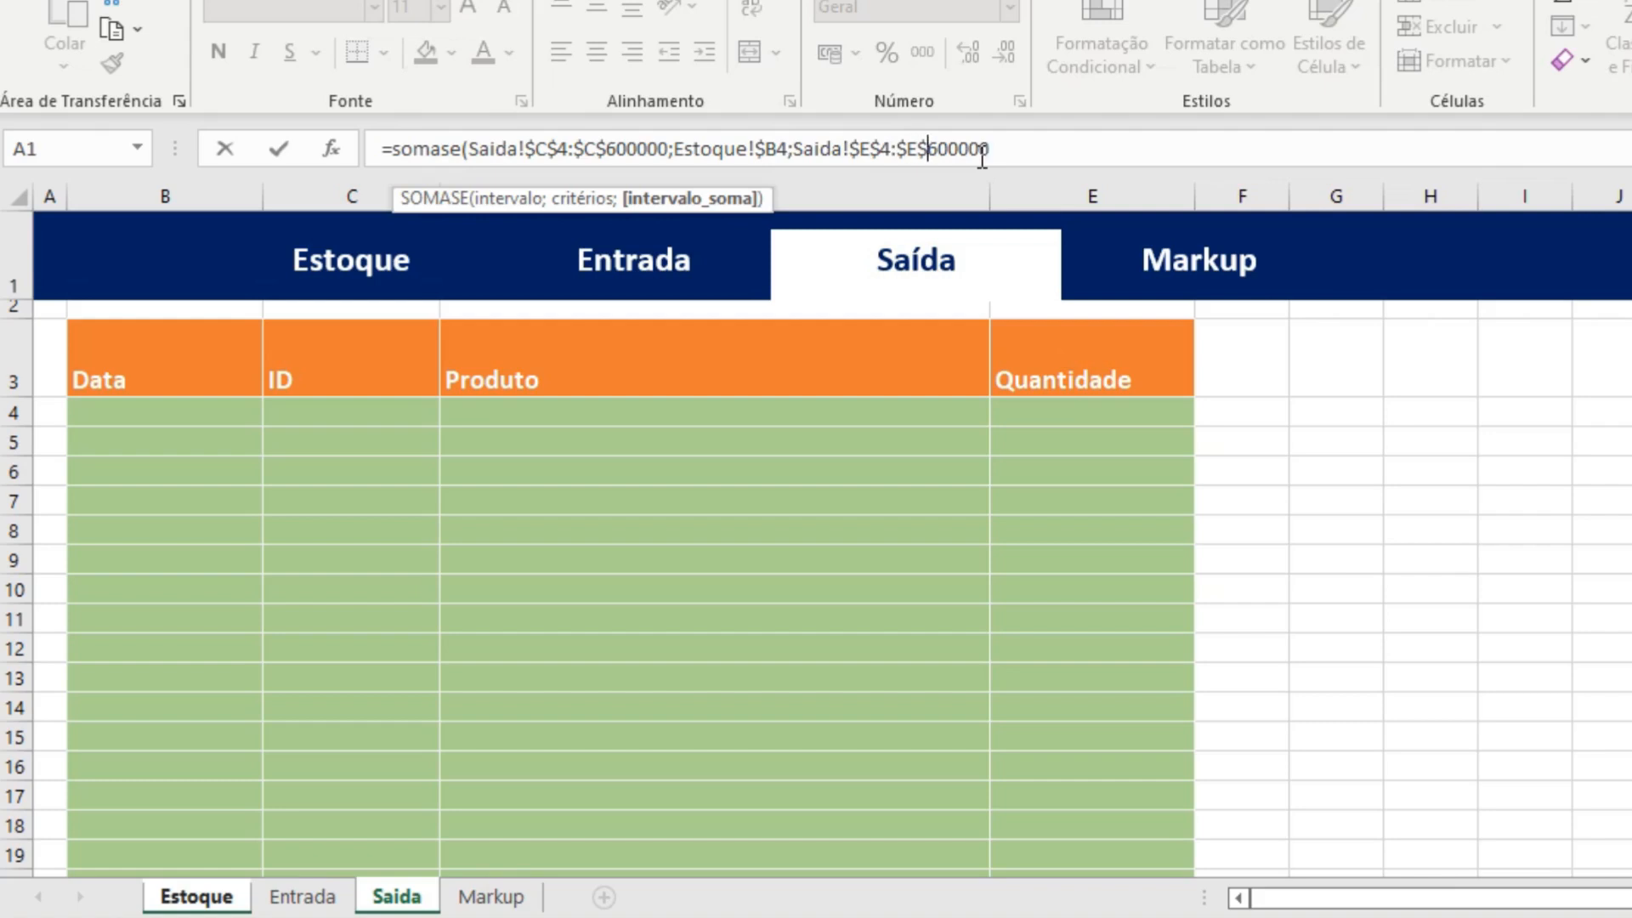
{"action": "left_click", "coordinate": [1035, 152]}
{"action": "type", "text": ")"}
{"action": "key", "text": "Return"}
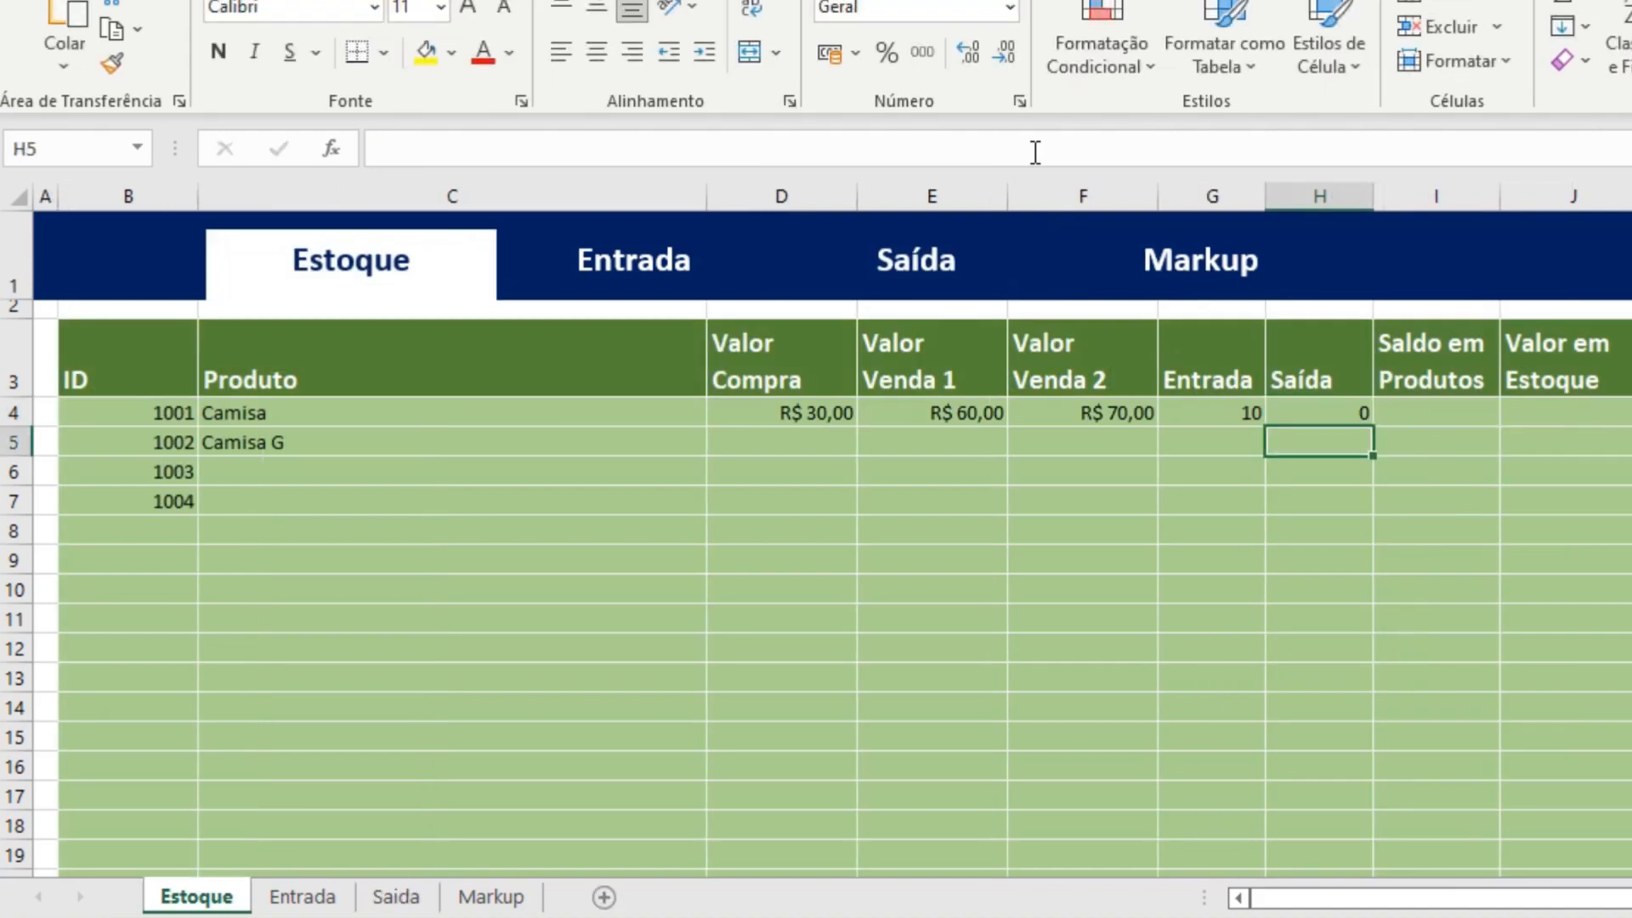
{"action": "left_click", "coordinate": [1325, 413]}
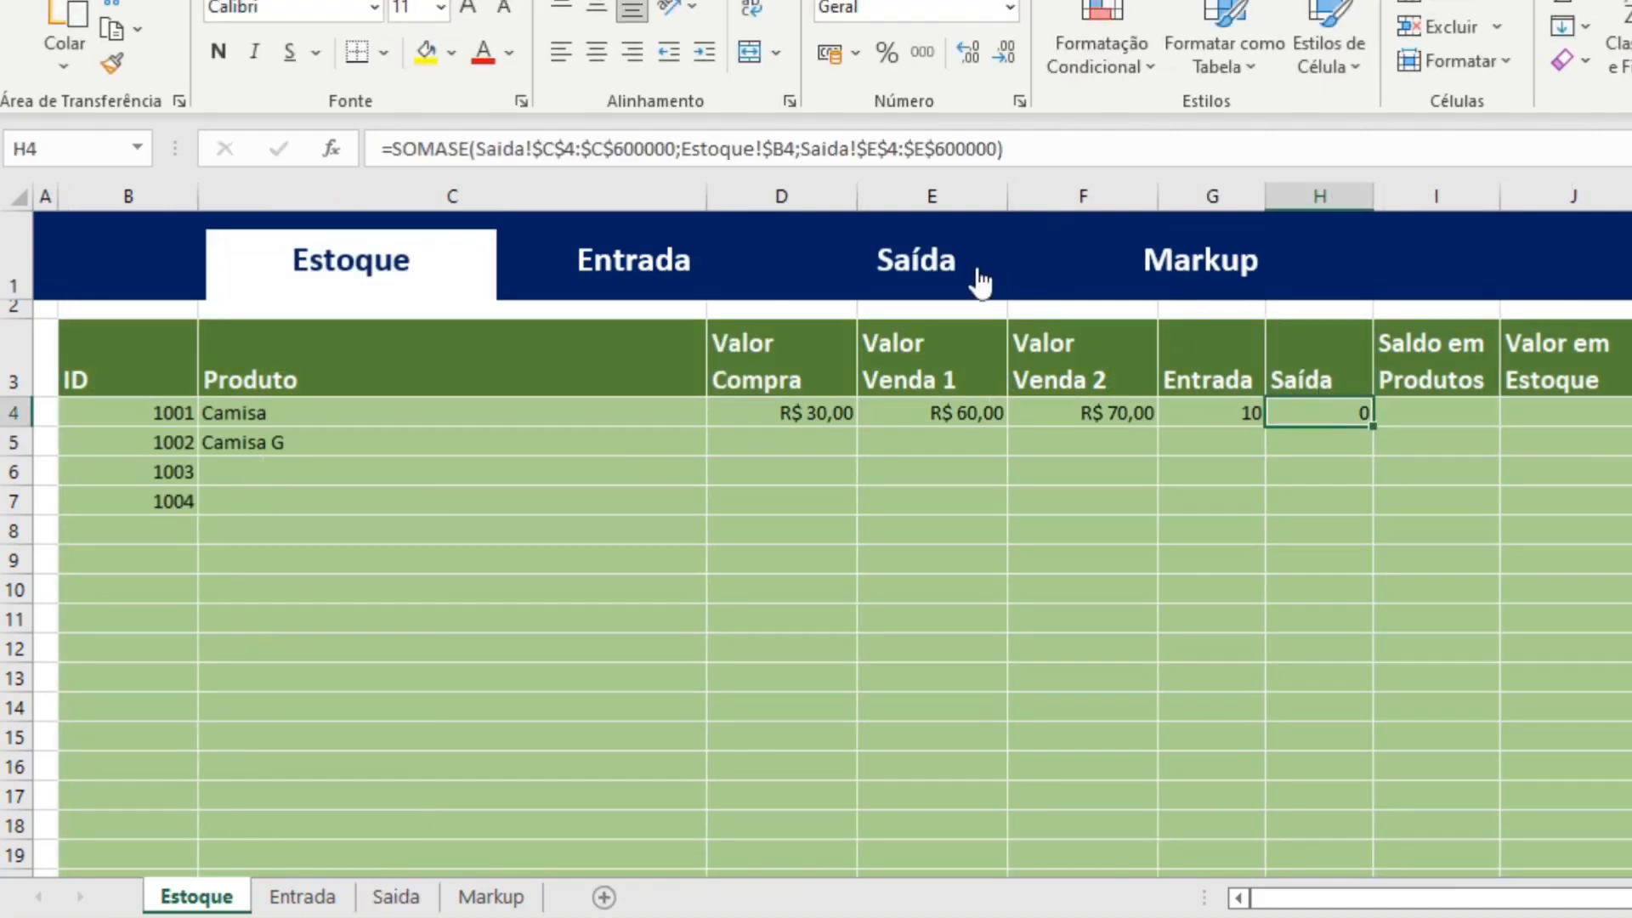
Record a test entry in row 4 of the Saida sheet with ID 1001 and quantity 5, and return to Estoque.
{"action": "left_click", "coordinate": [902, 262]}
{"action": "left_click", "coordinate": [344, 424]}
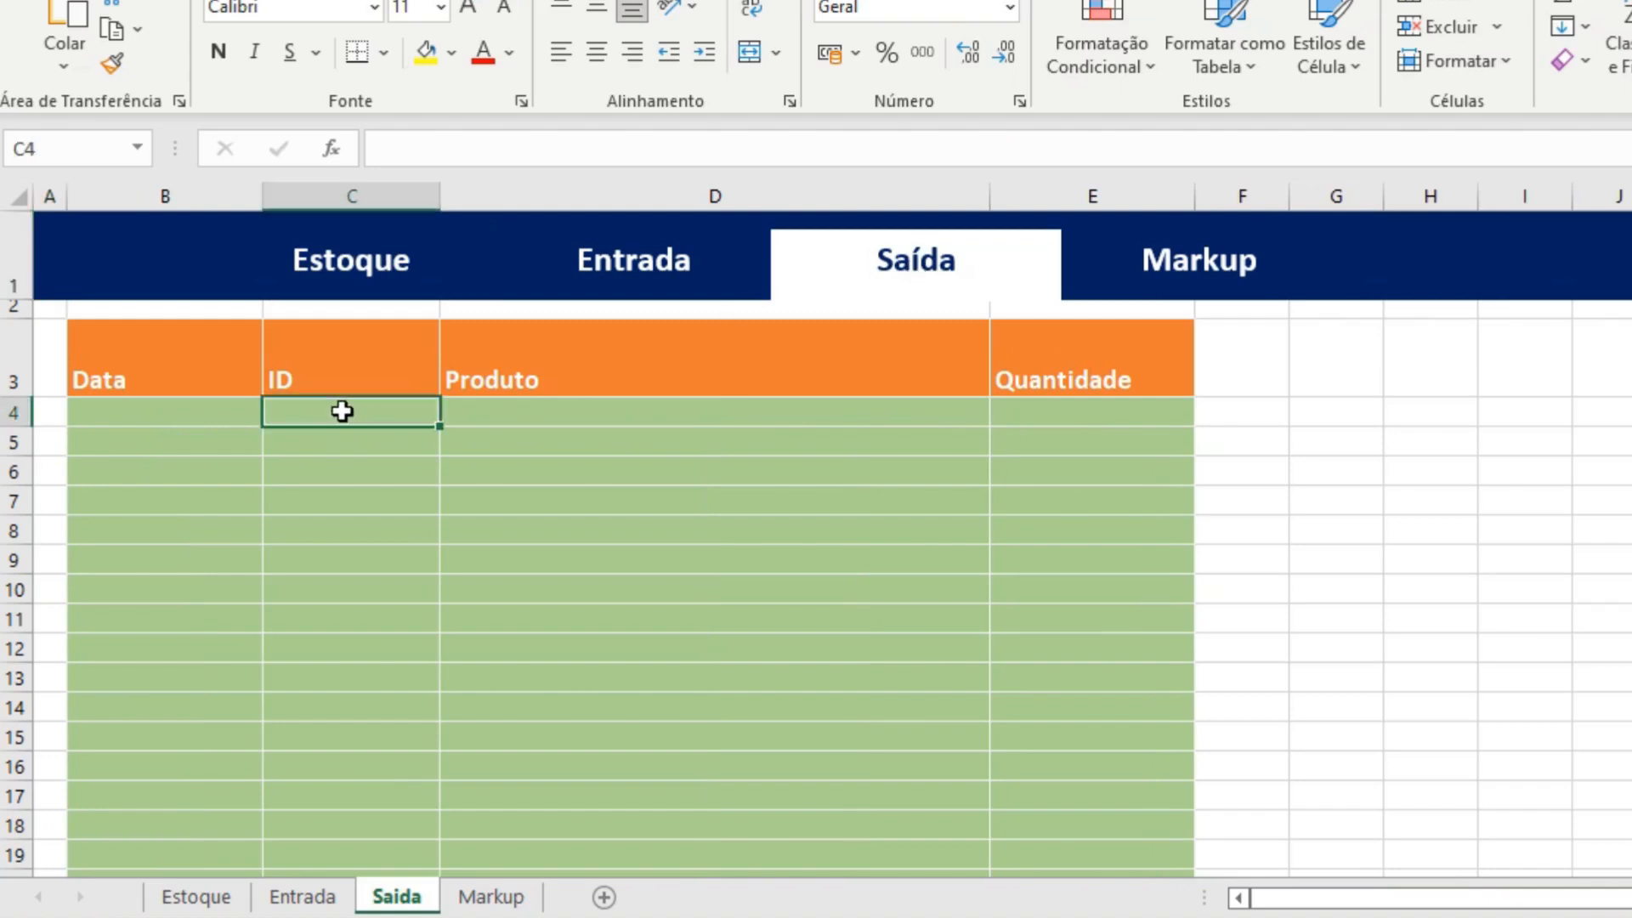
{"action": "type", "text": "1001"}
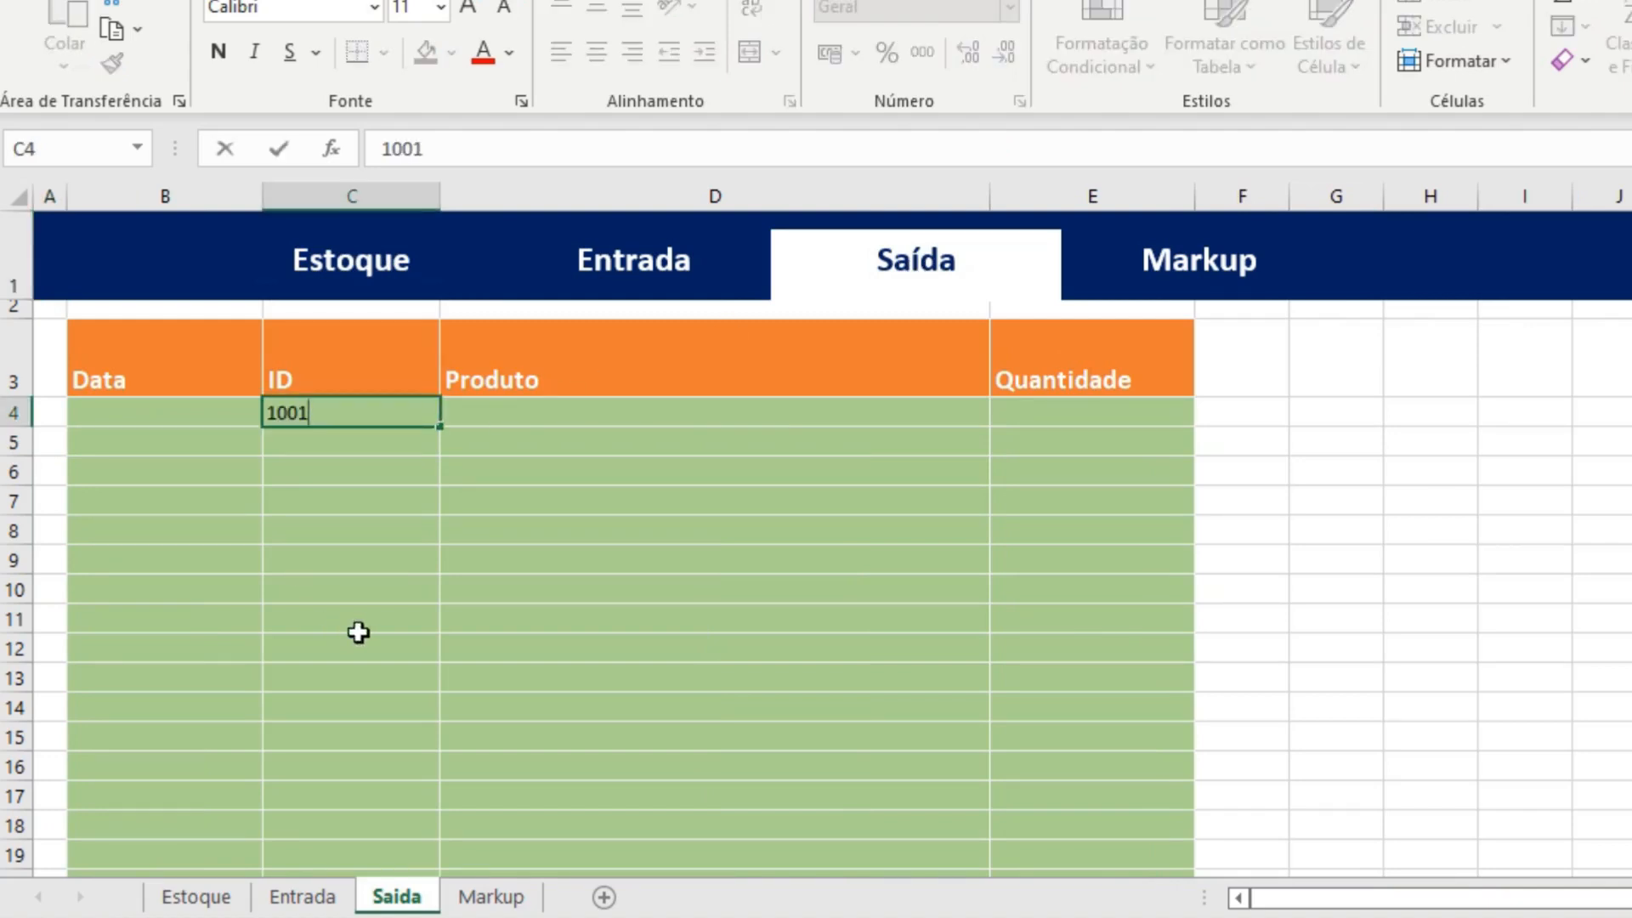
{"action": "key", "text": "Tab"}
{"action": "key", "text": "Tab"}
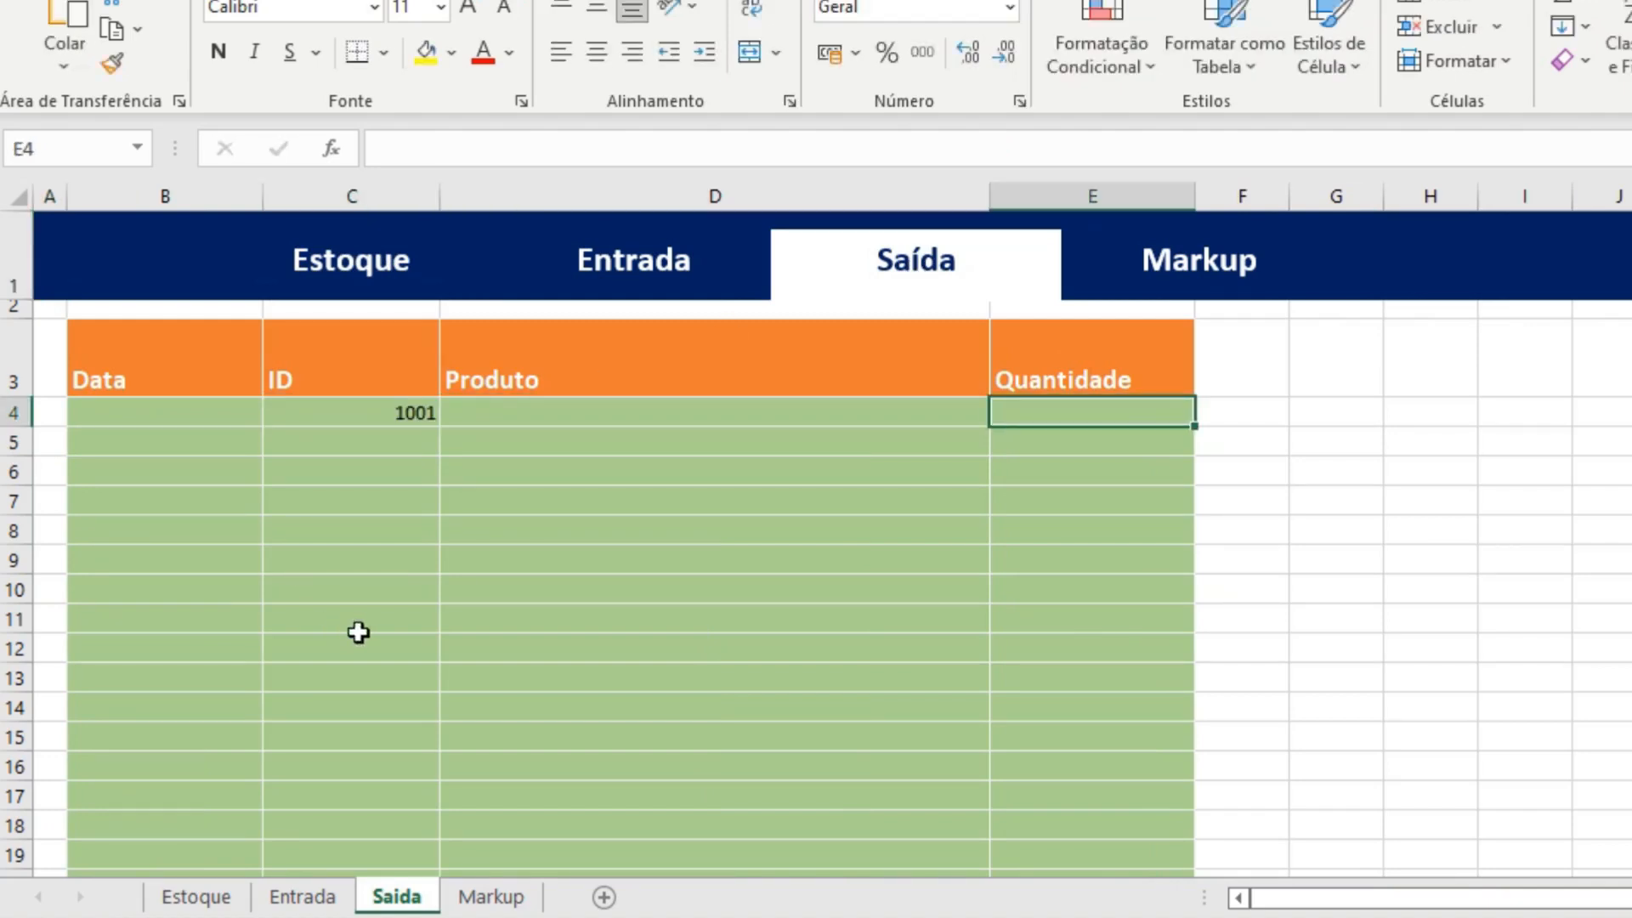
{"action": "type", "text": "5"}
{"action": "key", "text": "Return"}
{"action": "left_click", "coordinate": [393, 280]}
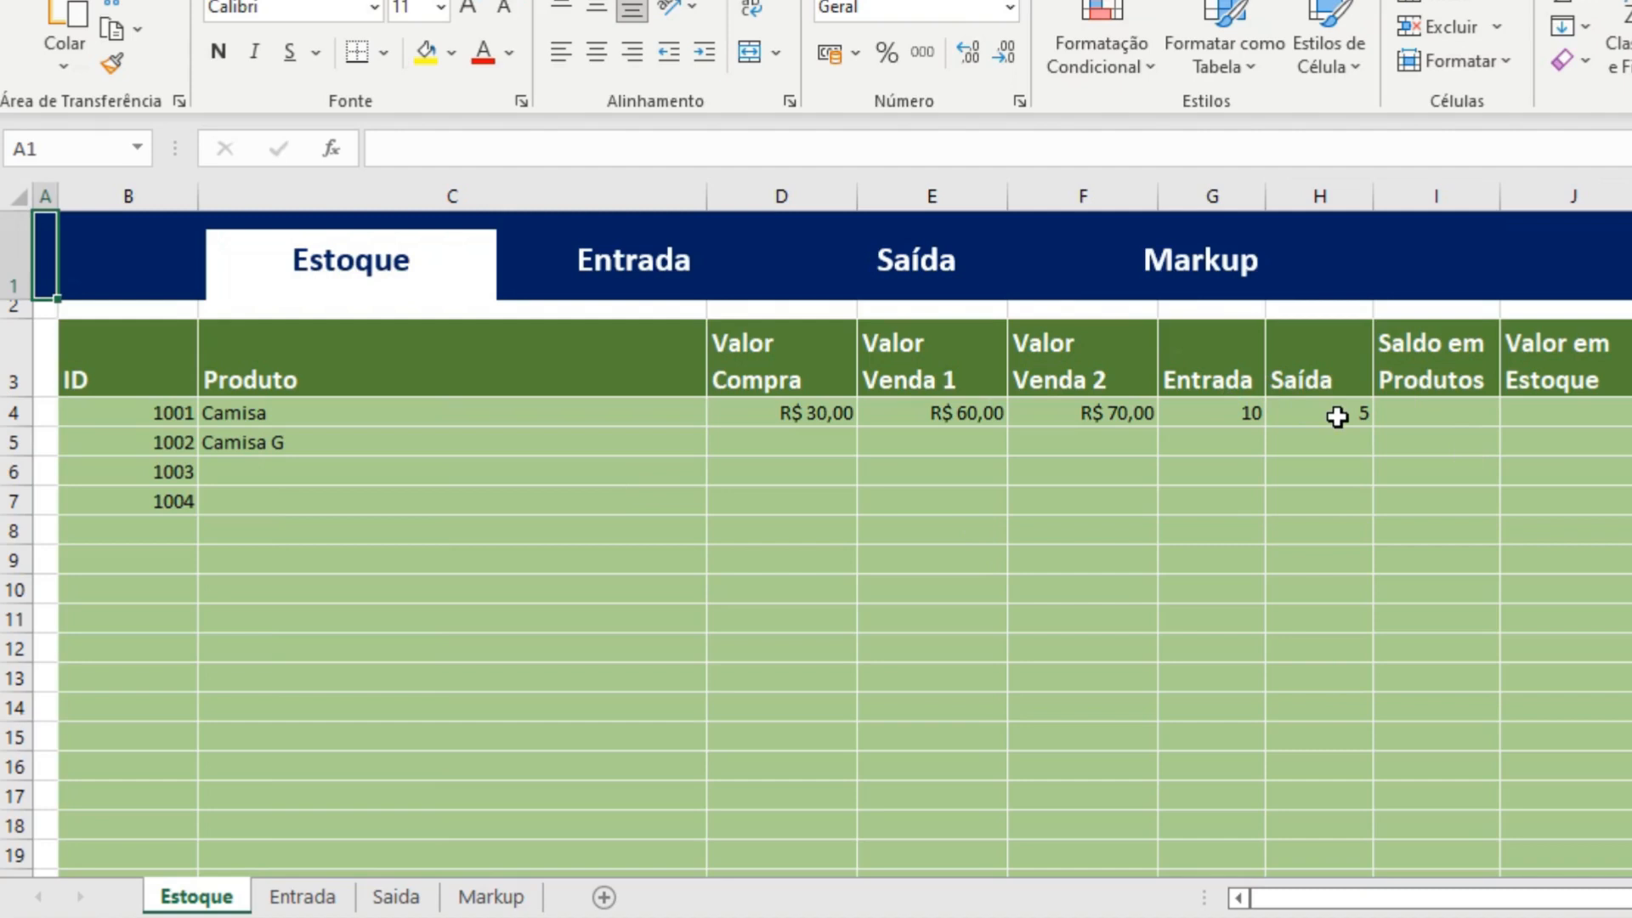
Enter the formula =G4-H4 in cell I4 to calculate the product balance.
{"action": "left_click", "coordinate": [1446, 416]}
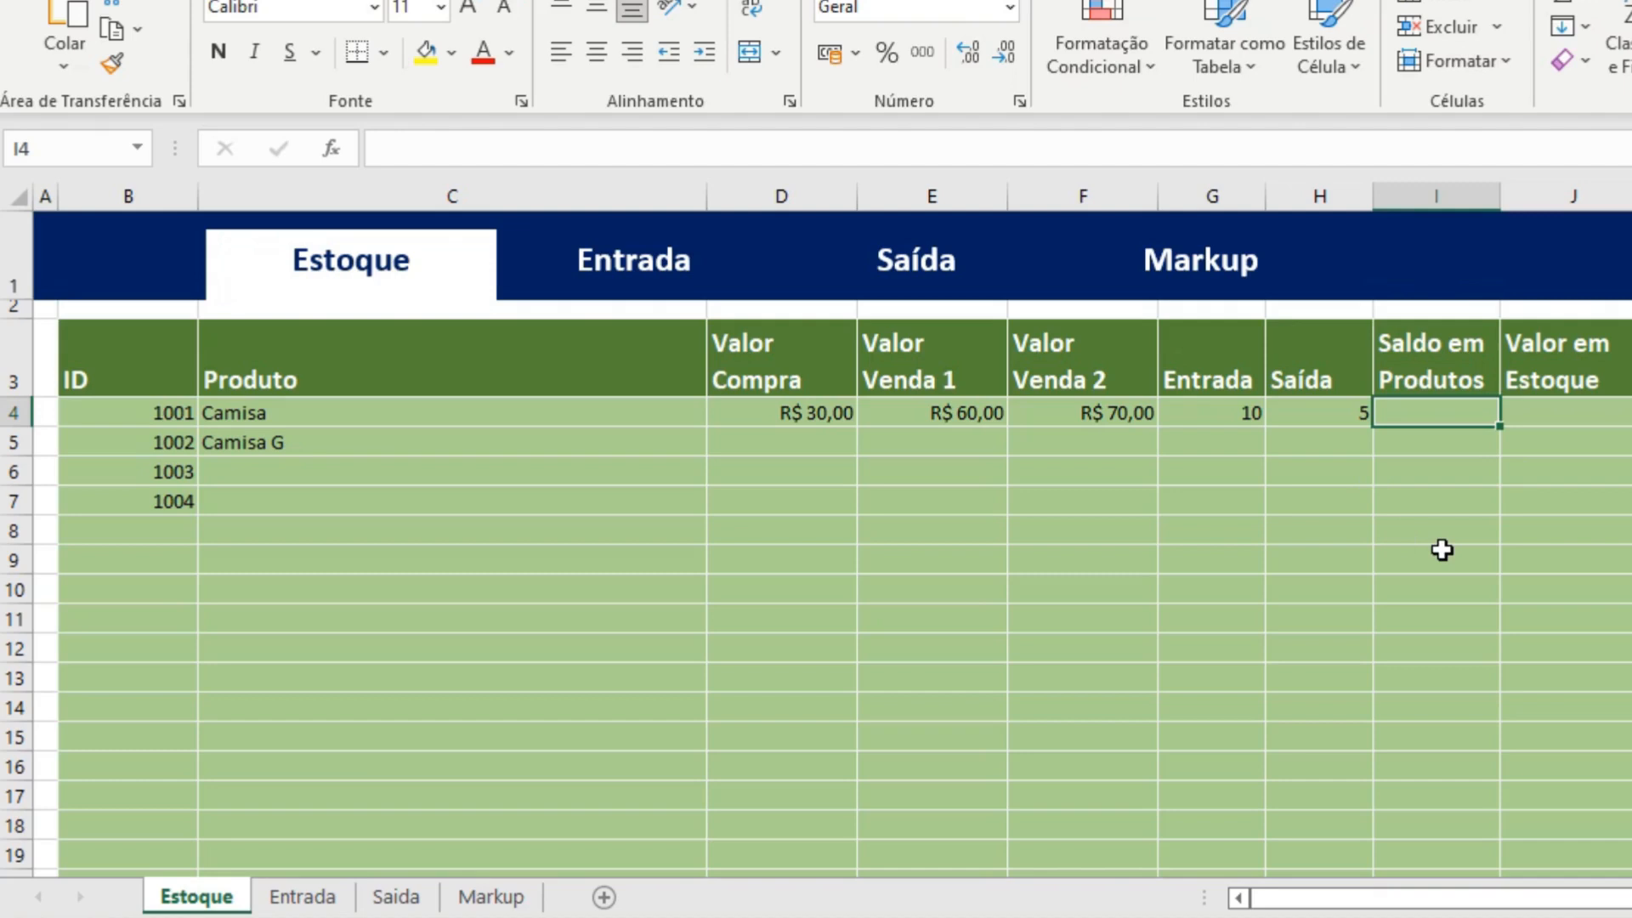
{"action": "type", "text": "="}
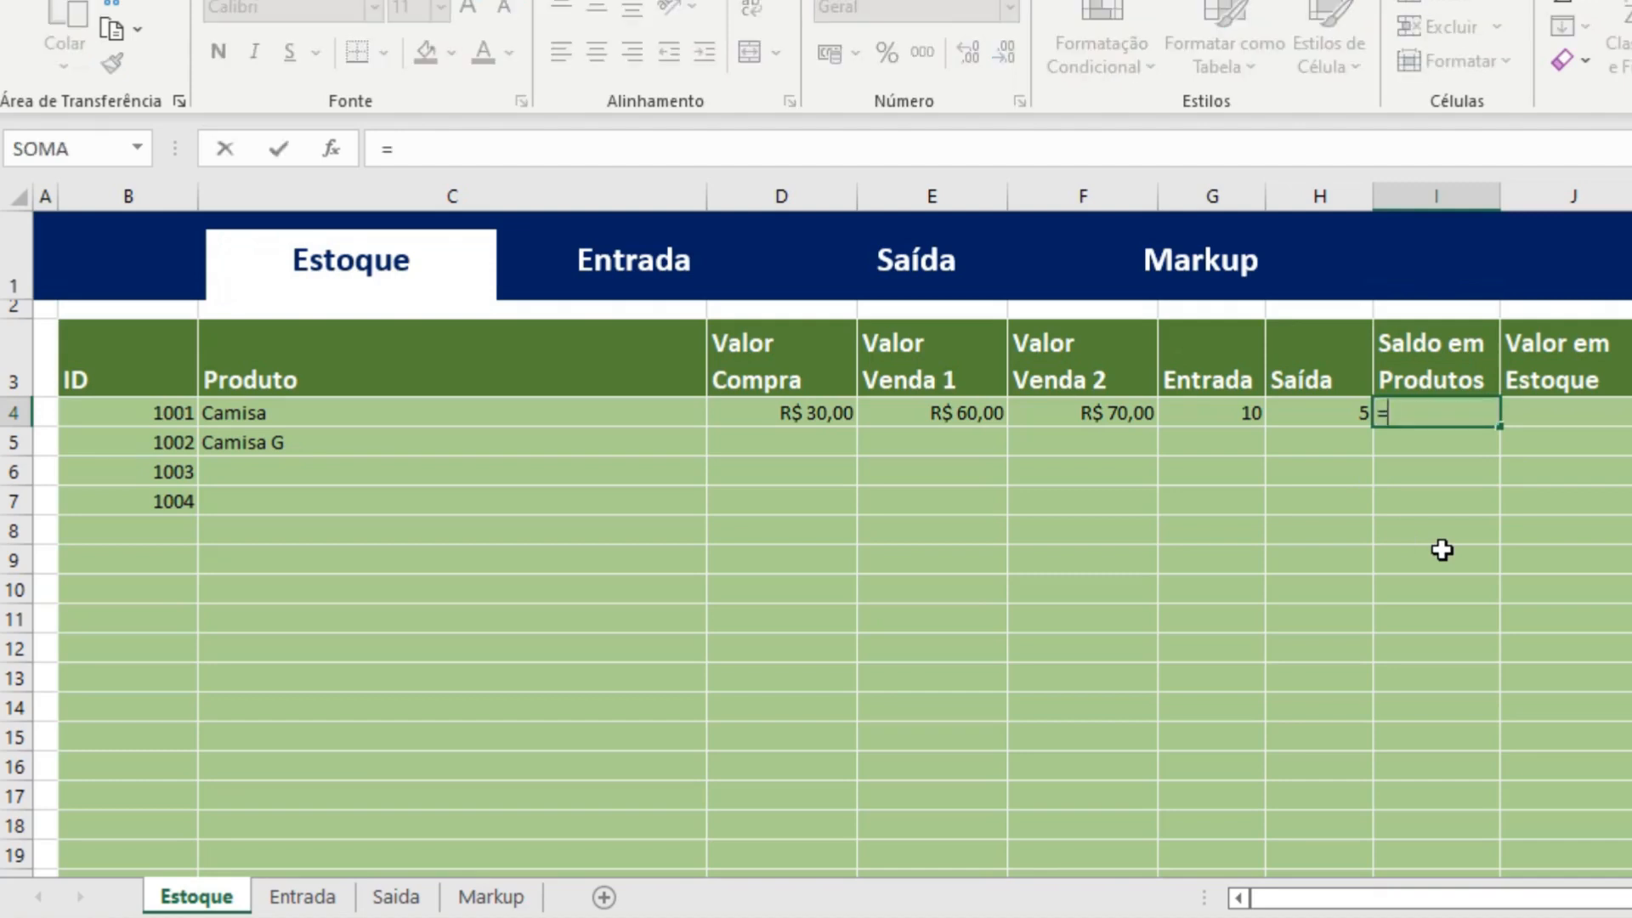
{"action": "left_click", "coordinate": [1228, 412]}
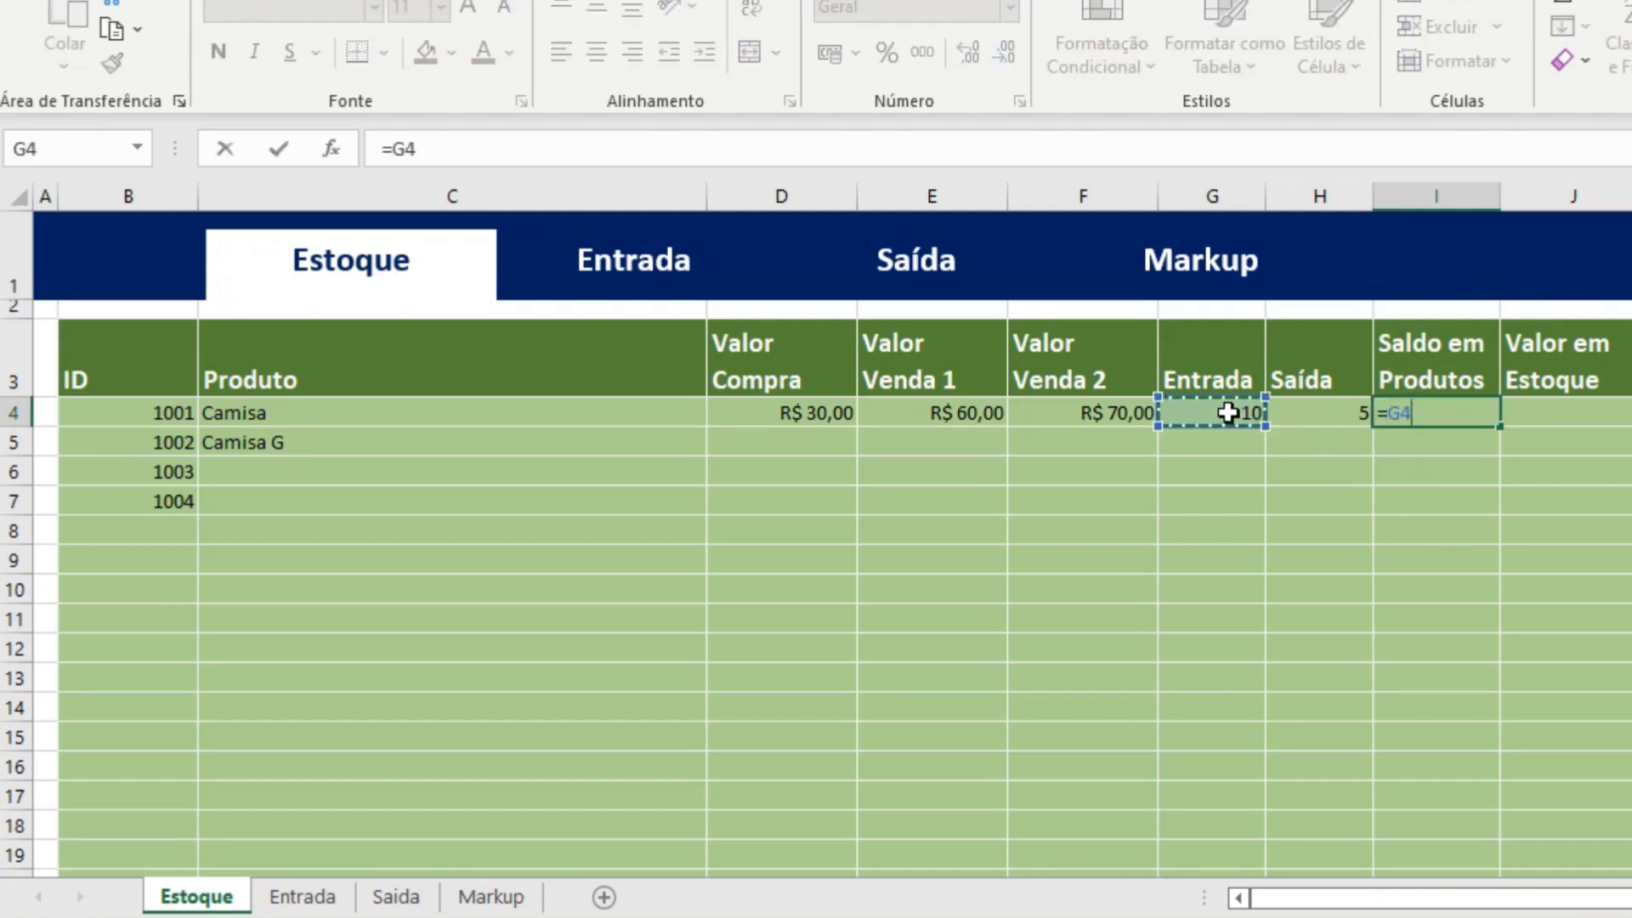
{"action": "type", "text": "-"}
{"action": "left_click", "coordinate": [1344, 412]}
{"action": "key", "text": "Return"}
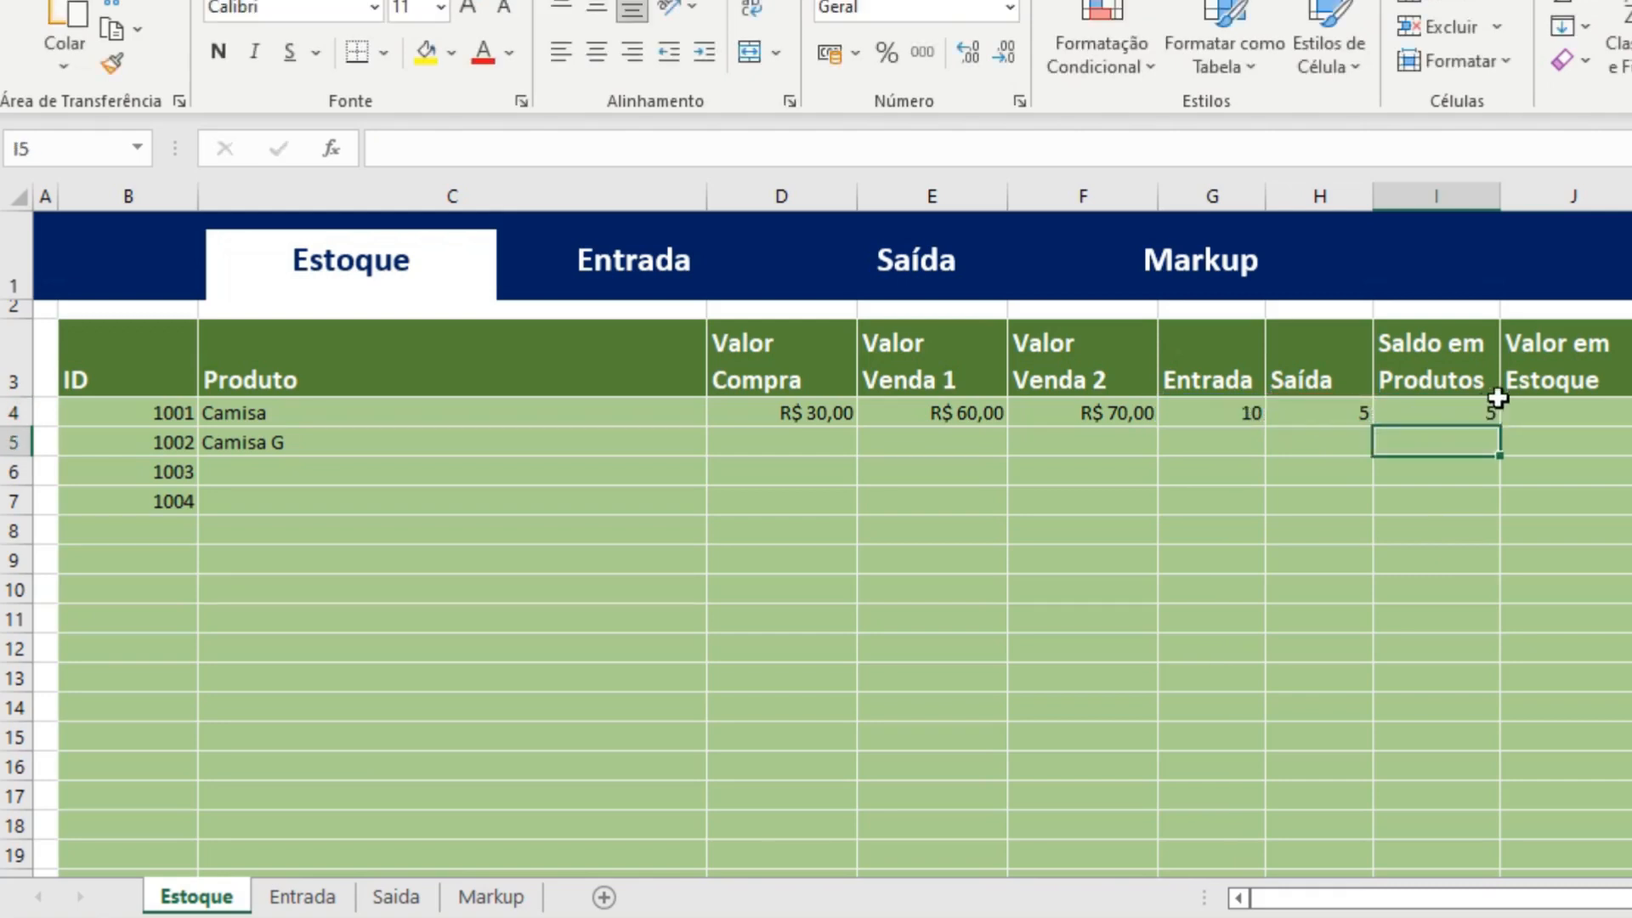
{"action": "left_click", "coordinate": [1460, 415]}
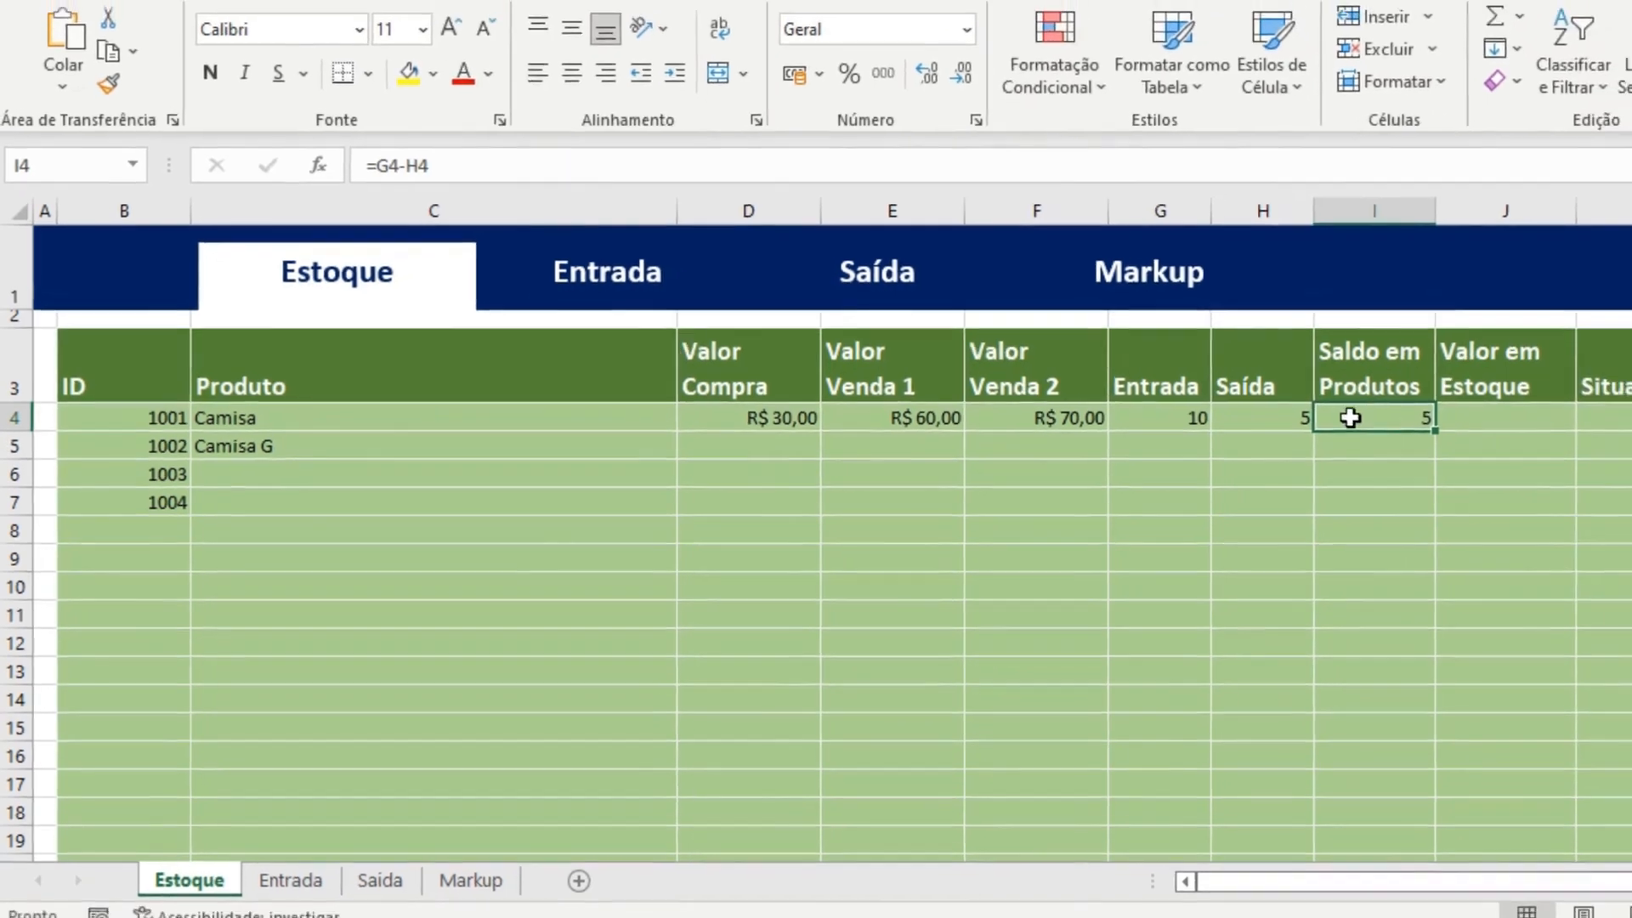
Fill the Entrada SOMASE formula down from G4 to G1004.
{"action": "left_click", "coordinate": [1234, 412]}
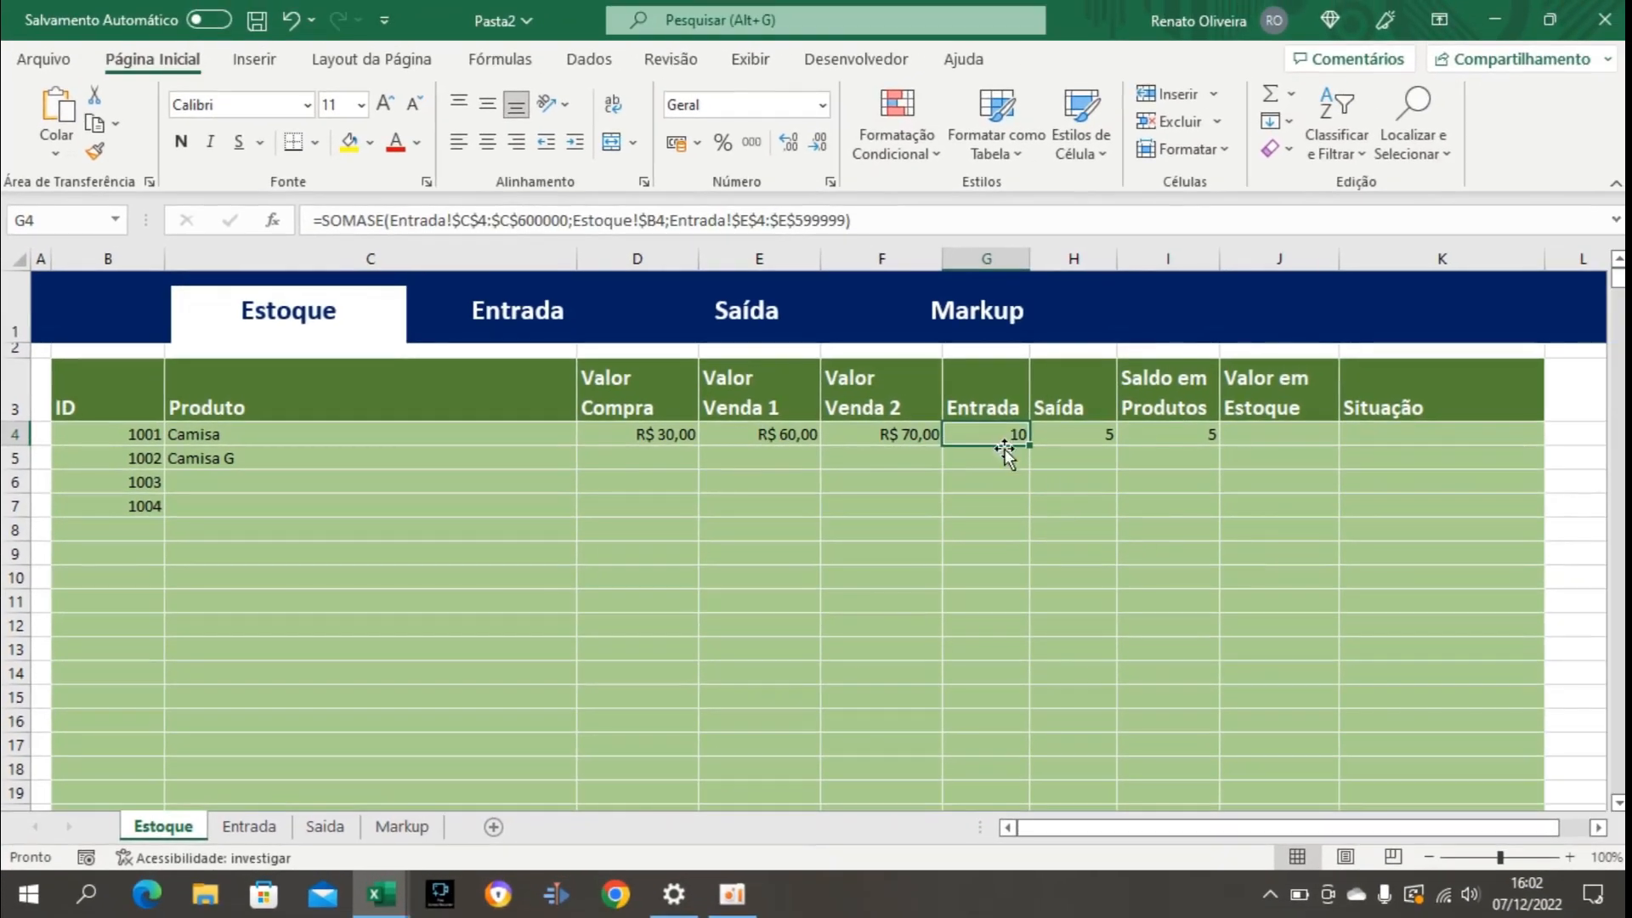
{"action": "left_click", "coordinate": [1037, 455]}
{"action": "left_click", "coordinate": [1030, 431]}
{"action": "mouse_move", "coordinate": [1027, 445]}
{"action": "left_mouse_down"}
{"action": "mouse_move", "coordinate": [1013, 626]}
{"action": "mouse_move", "coordinate": [988, 448]}
{"action": "mouse_move", "coordinate": [1032, 453]}
{"action": "left_mouse_up"}
{"action": "key", "text": "ctrl+shift+Down"}
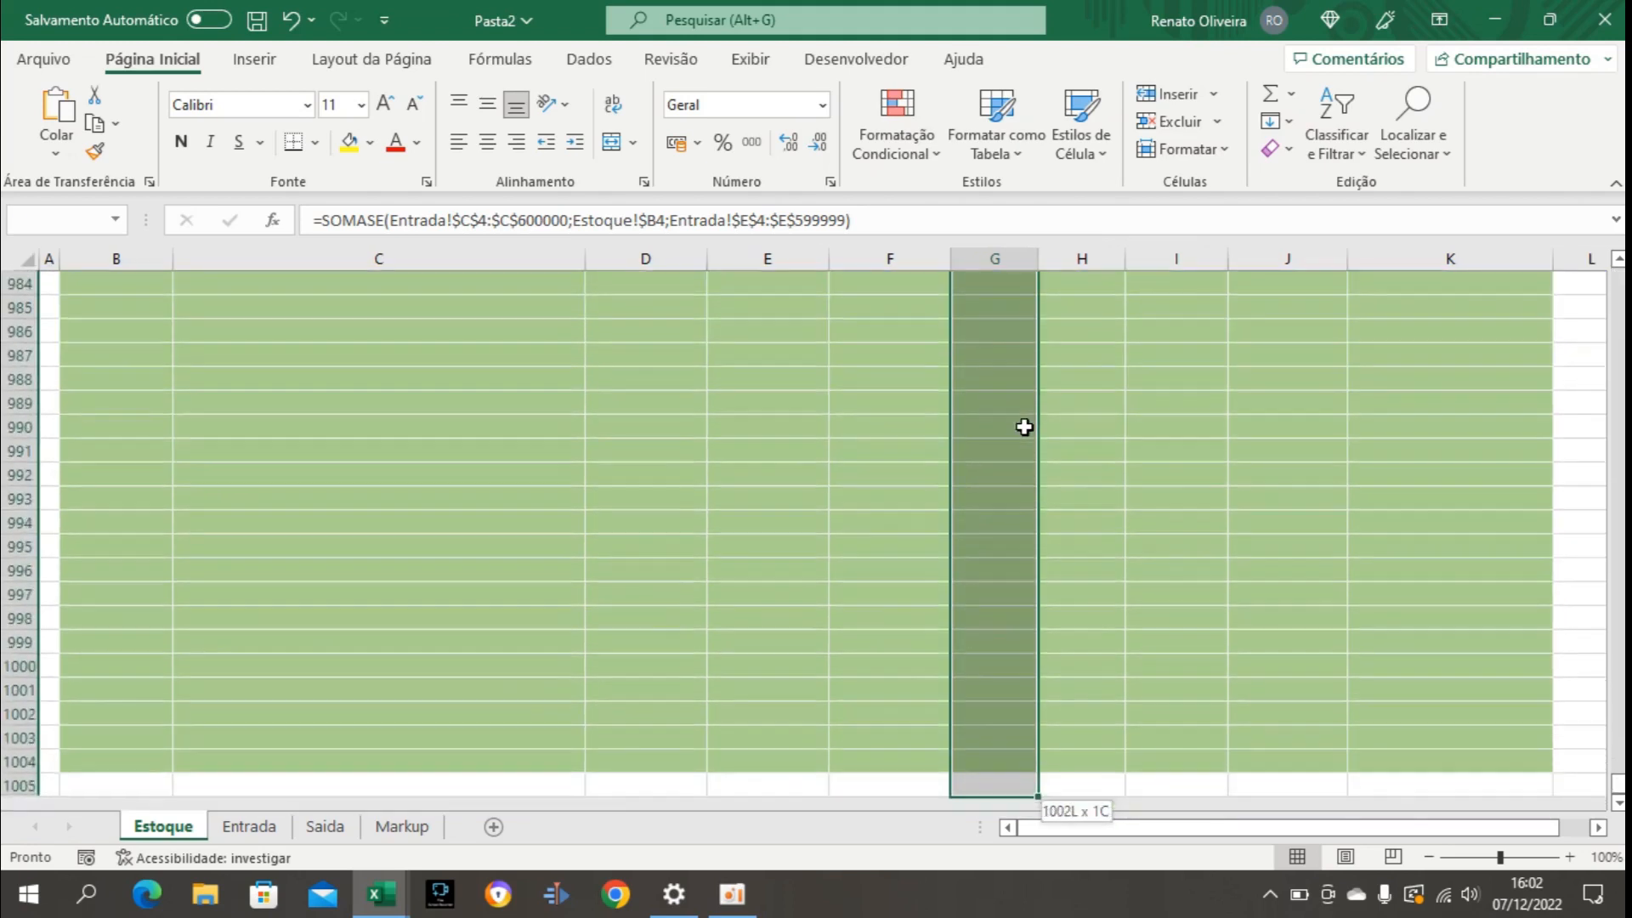
{"action": "key", "text": "shift+Up"}
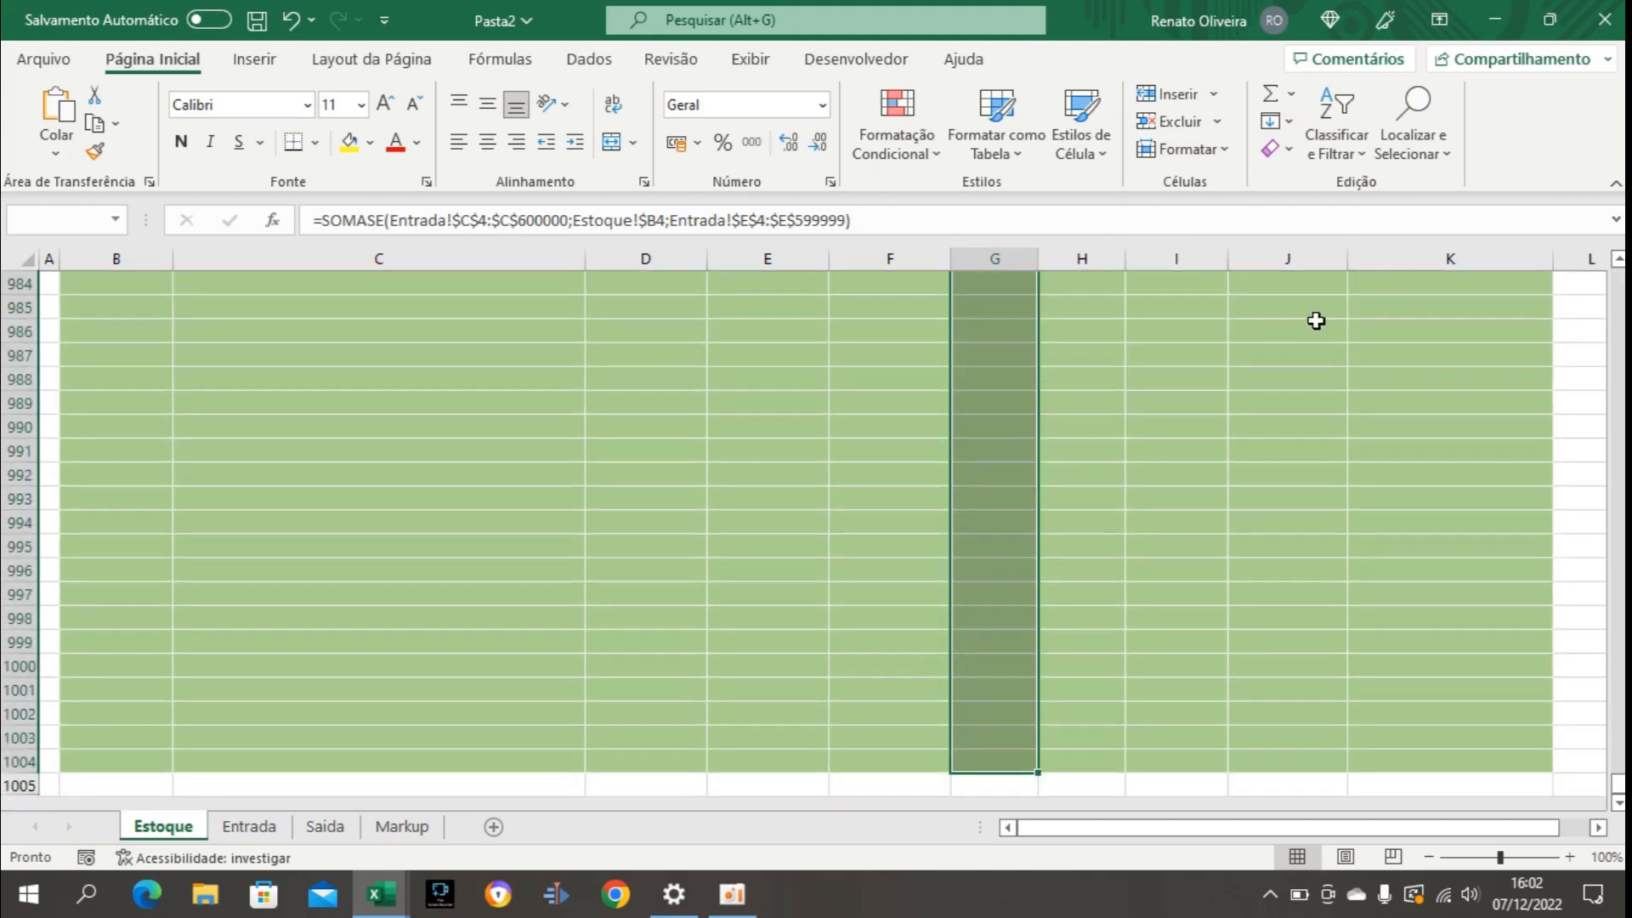
{"action": "left_click", "coordinate": [1293, 126]}
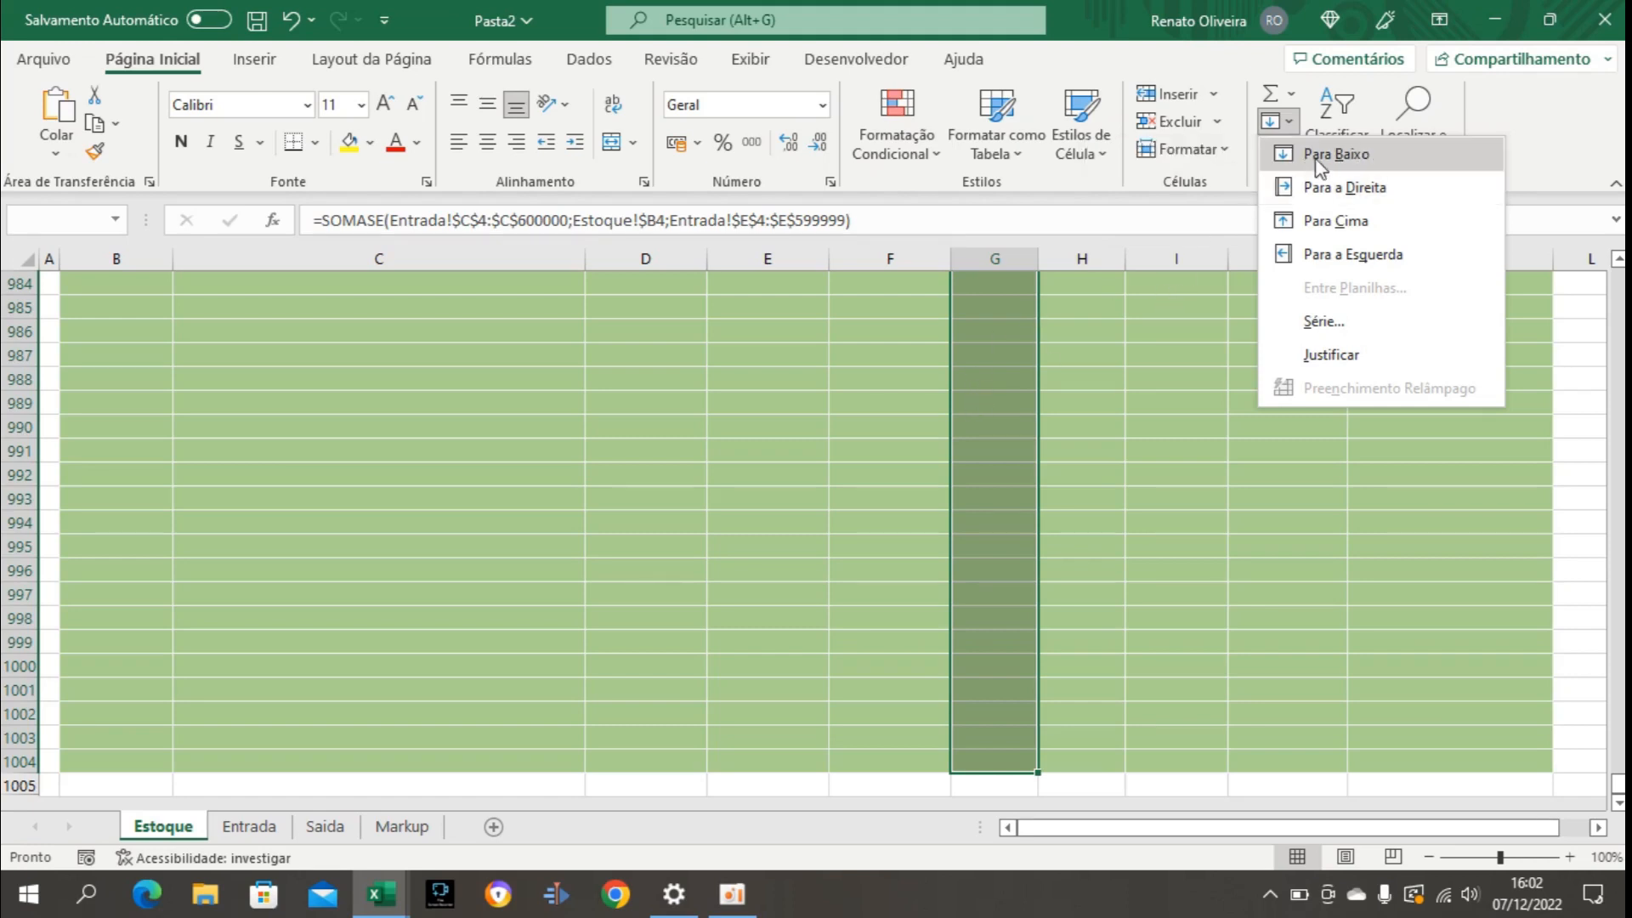
{"action": "left_click", "coordinate": [1342, 155]}
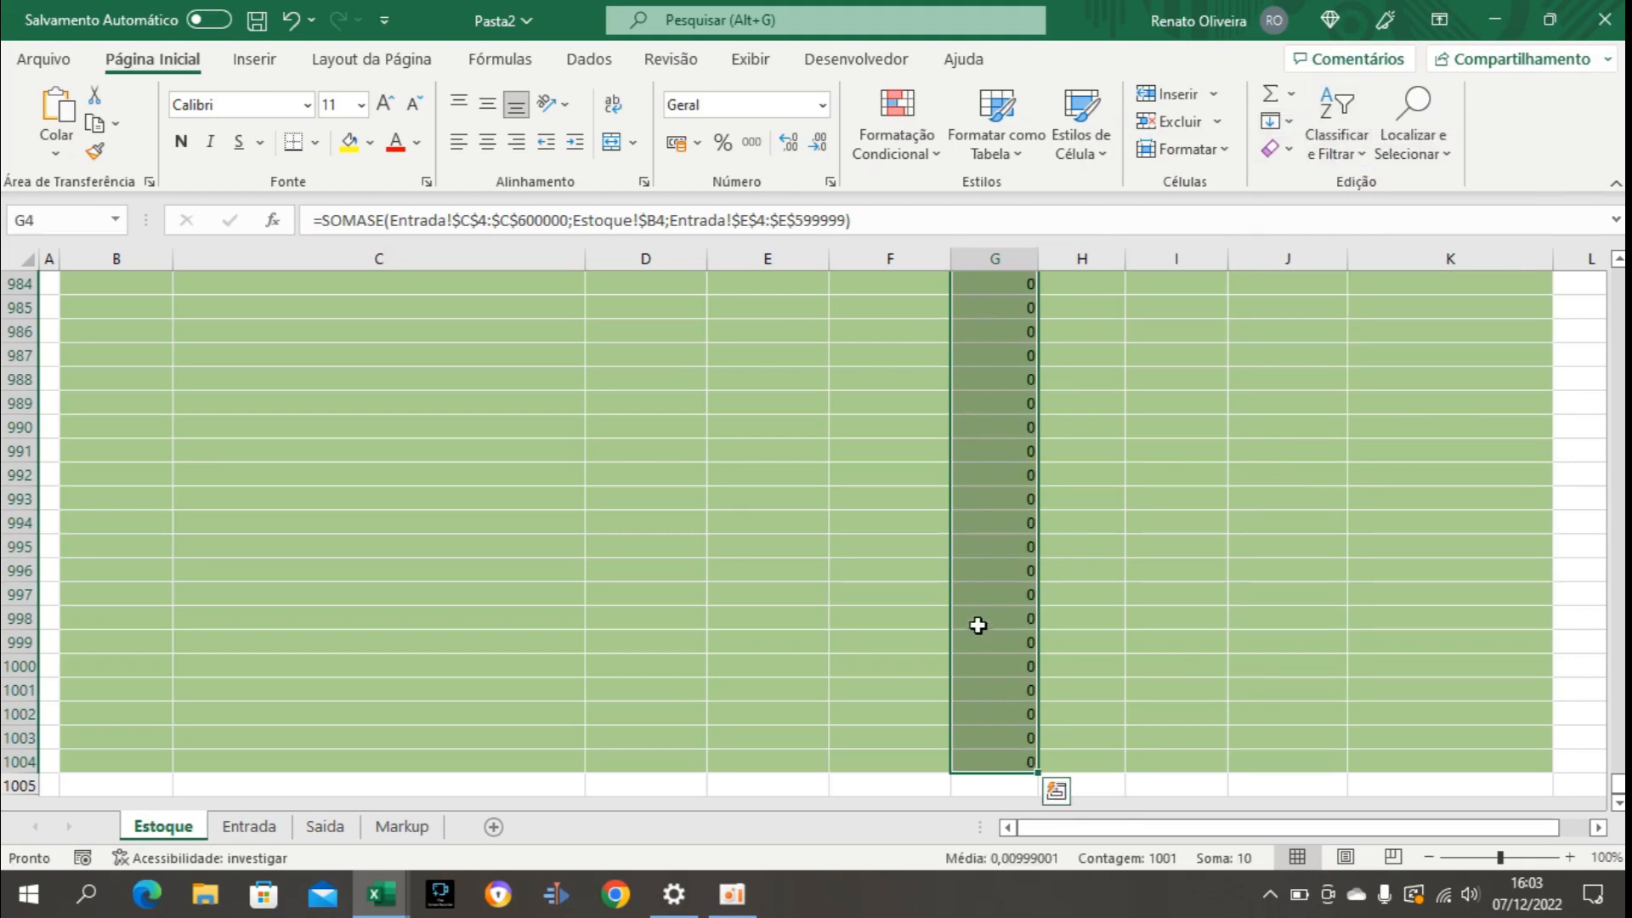
Fill the Saída SOMASE formula down from H4 to H1004.
{"action": "left_click", "coordinate": [1094, 635]}
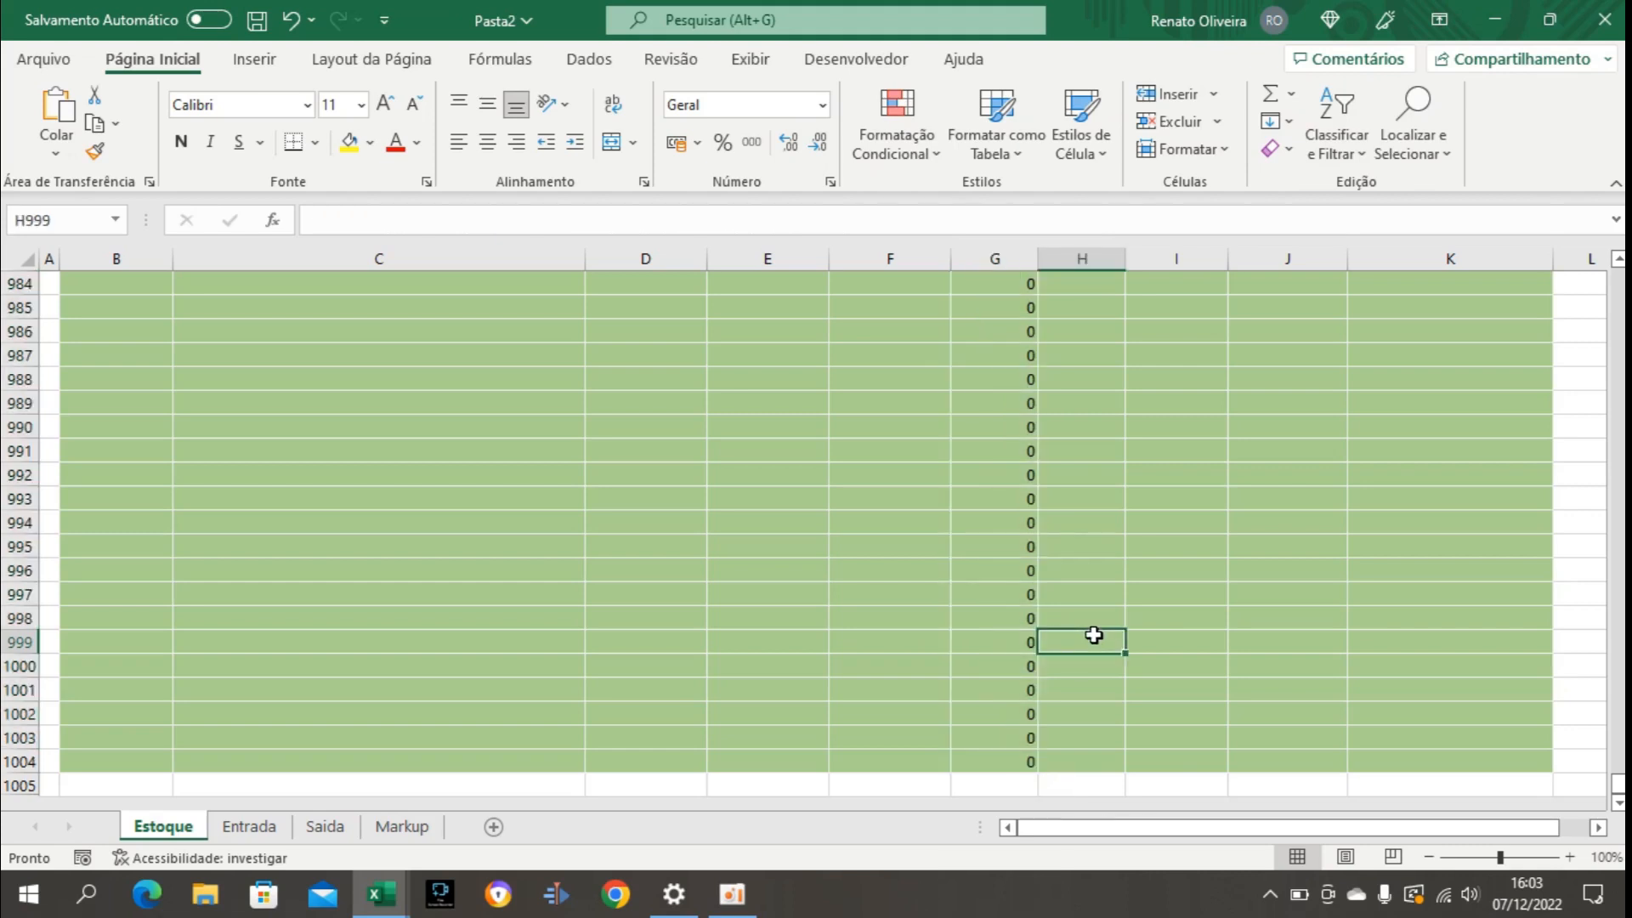
{"action": "key", "text": "ctrl+Up"}
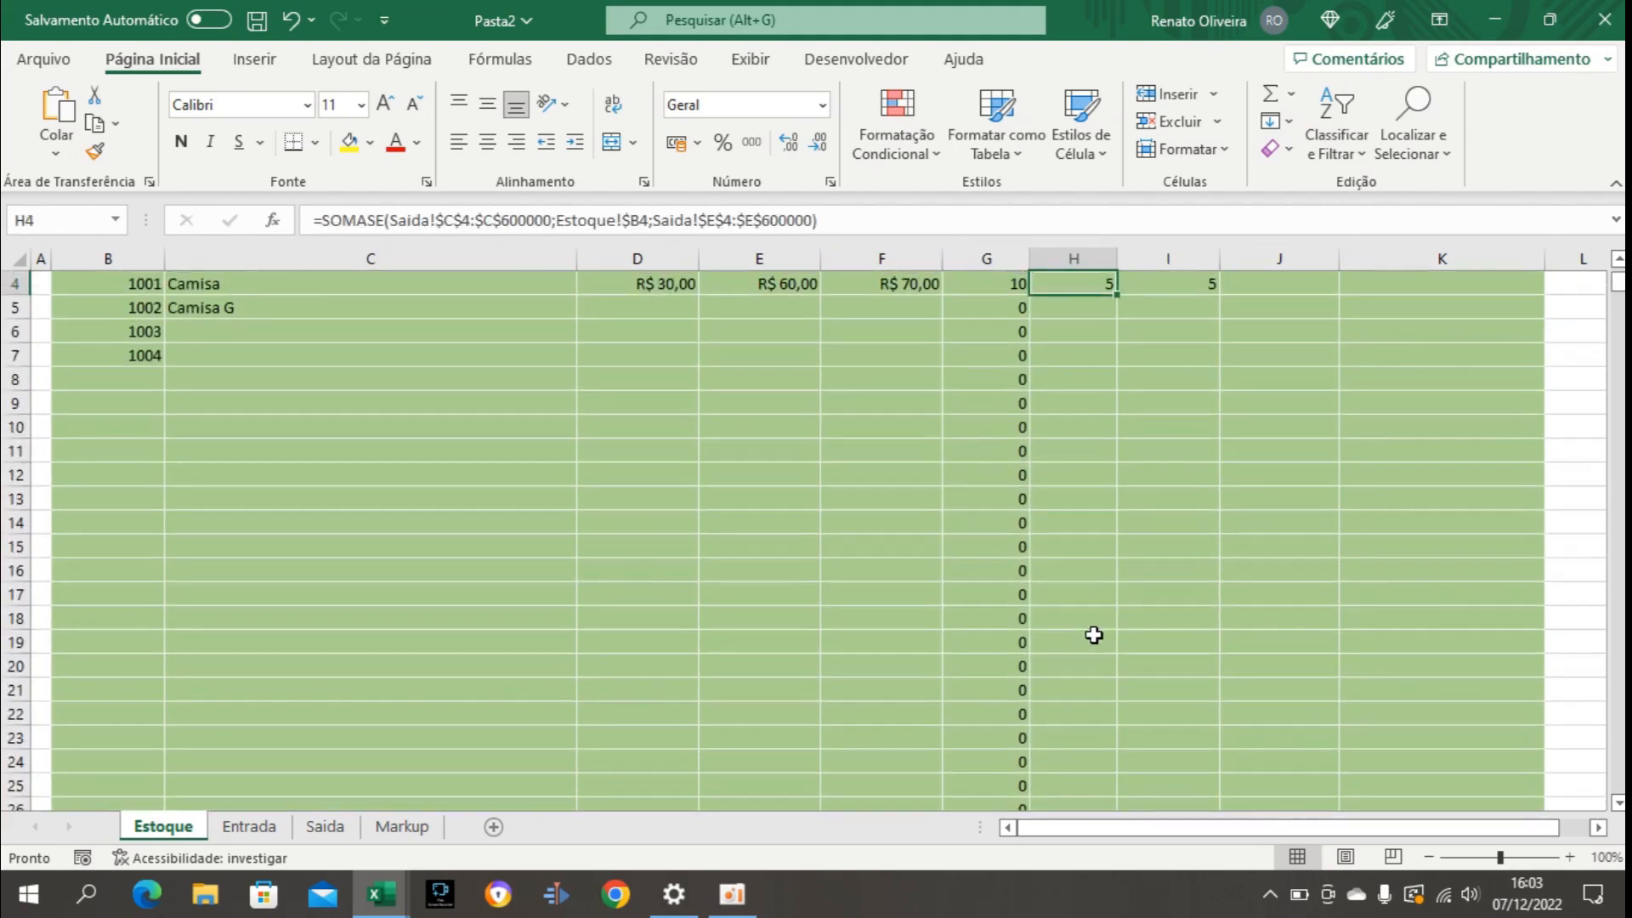
{"action": "scroll", "coordinate": [1094, 636], "scroll_direction": "up", "scroll_amount": 2}
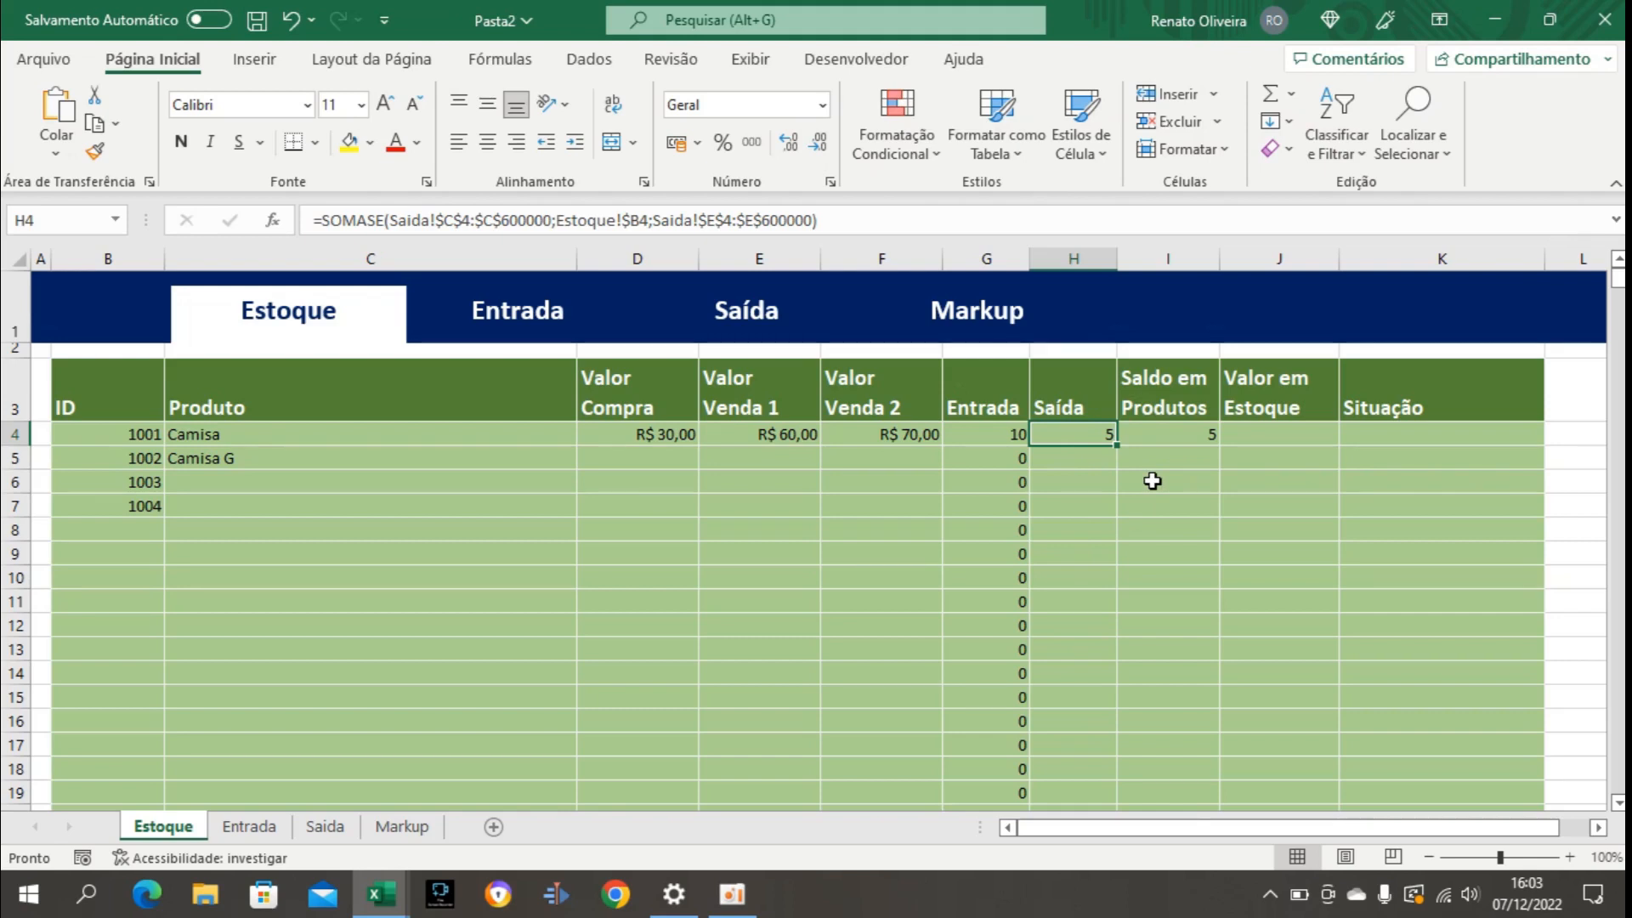
{"action": "key", "text": "ctrl+shift+Down"}
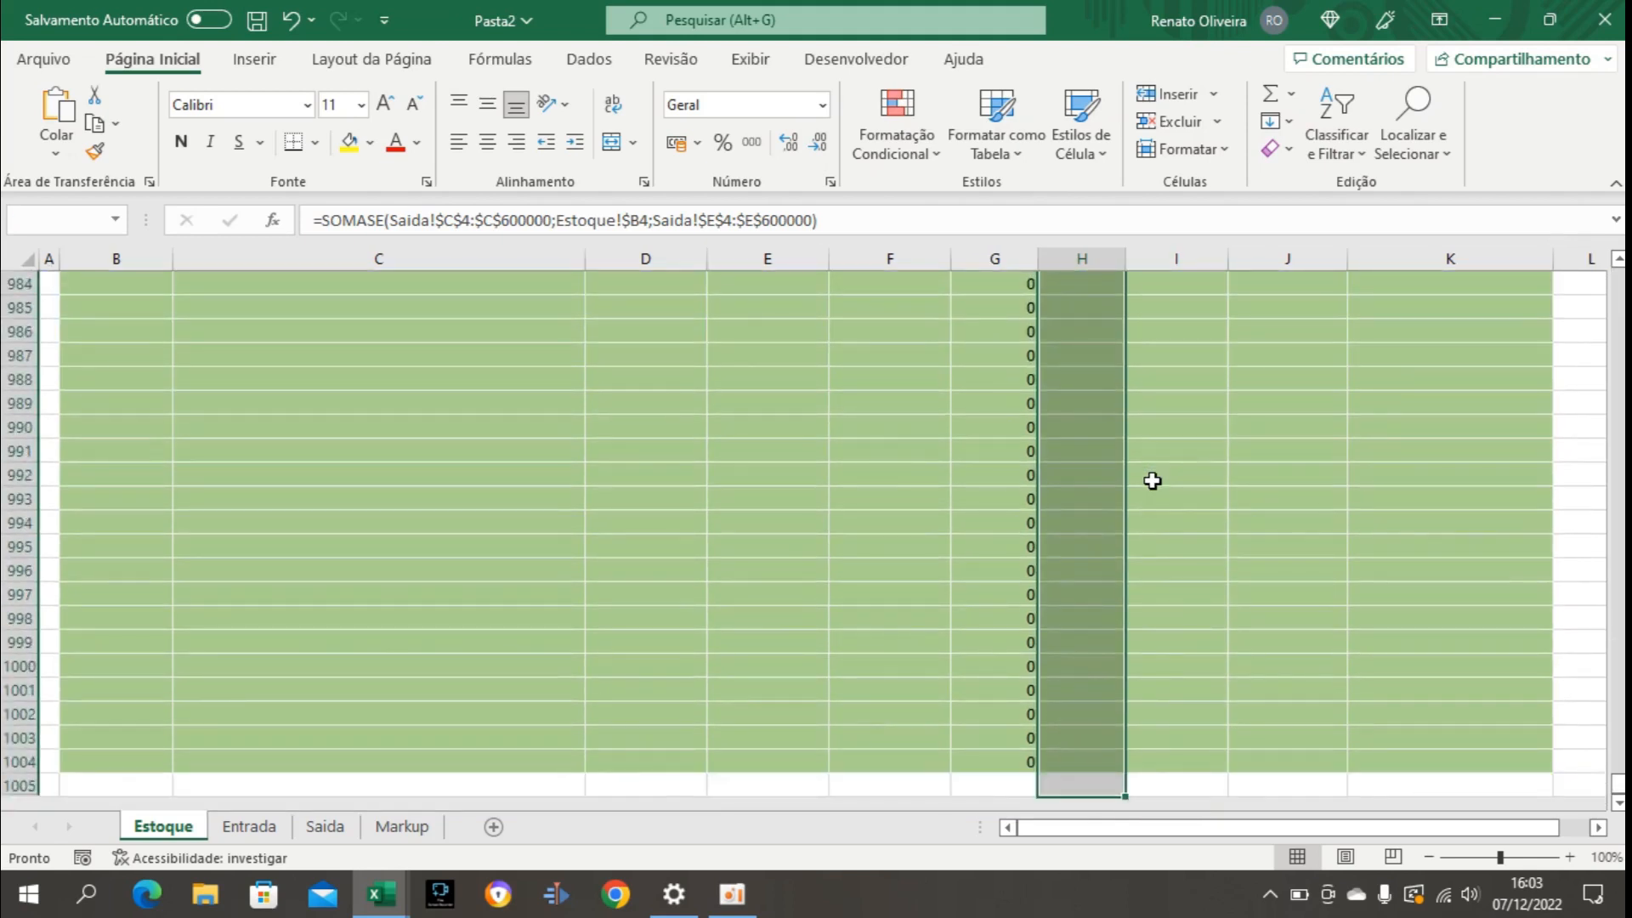
{"action": "key", "text": "shift+Up"}
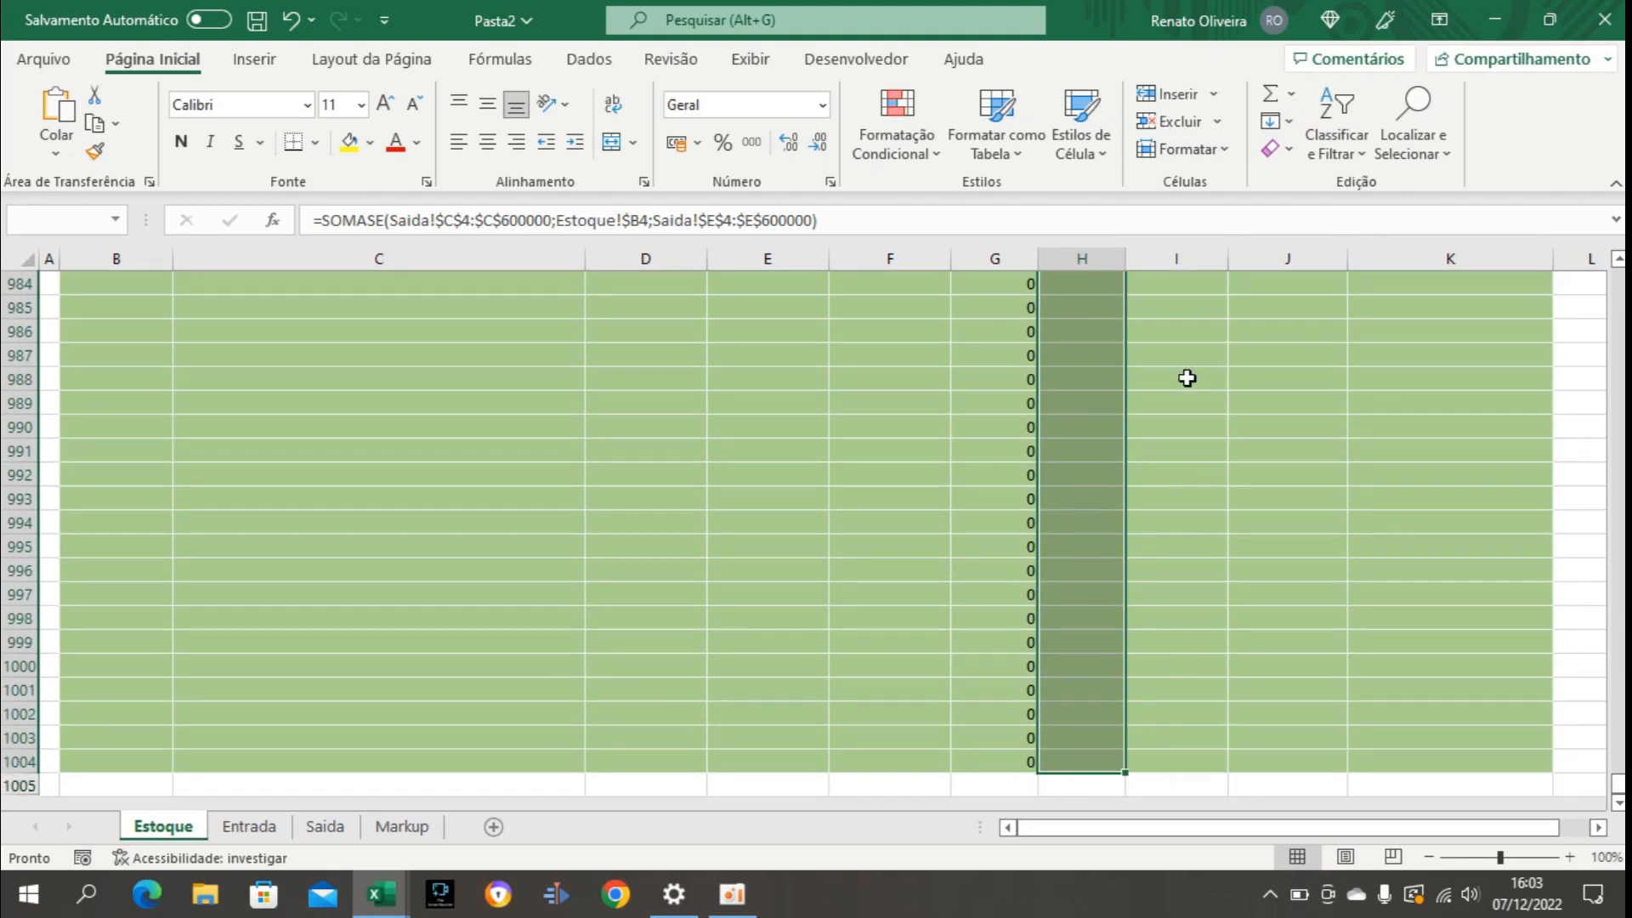
{"action": "left_click", "coordinate": [1282, 125]}
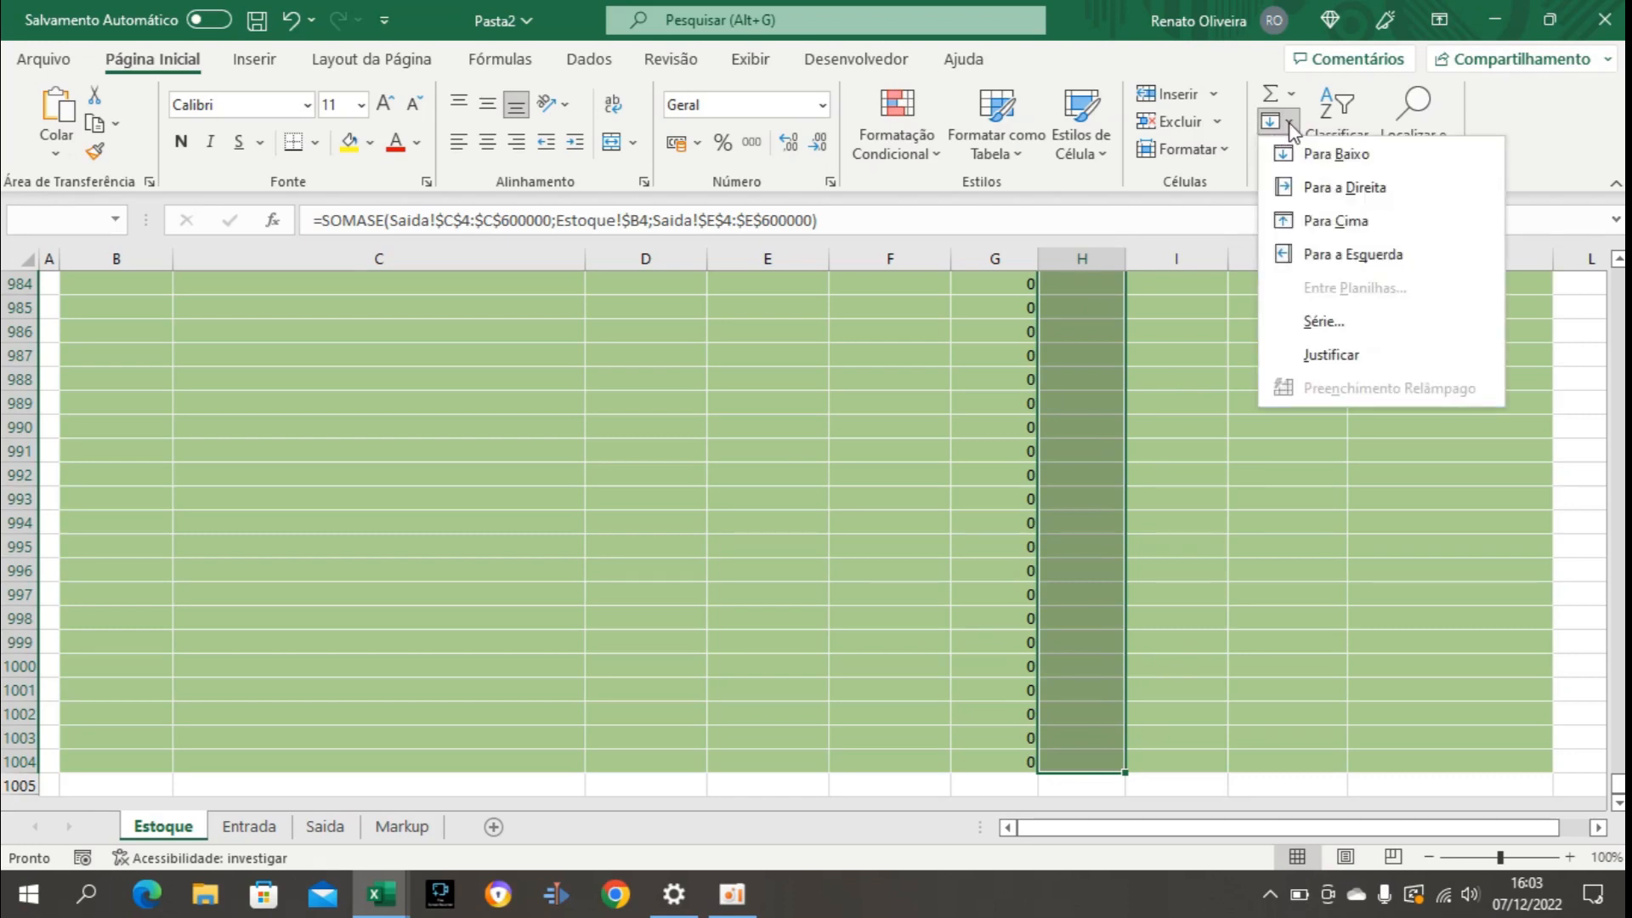
{"action": "left_click", "coordinate": [1324, 158]}
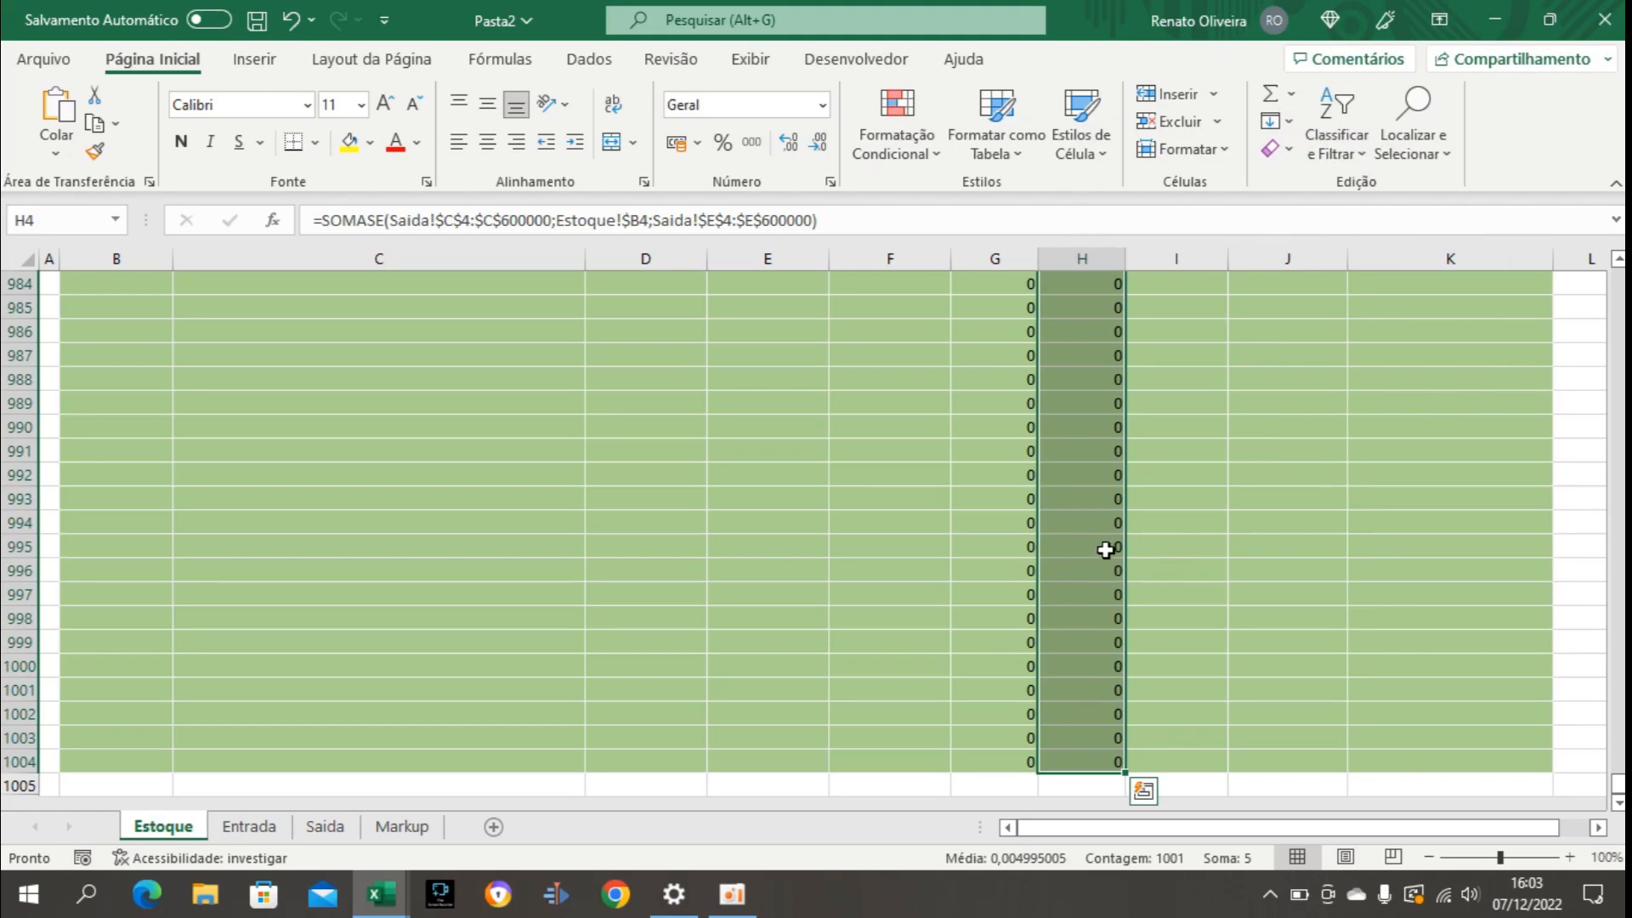
Fill the Saldo em Produtos formula down from I4 to I1004.
{"action": "key", "text": "Up"}
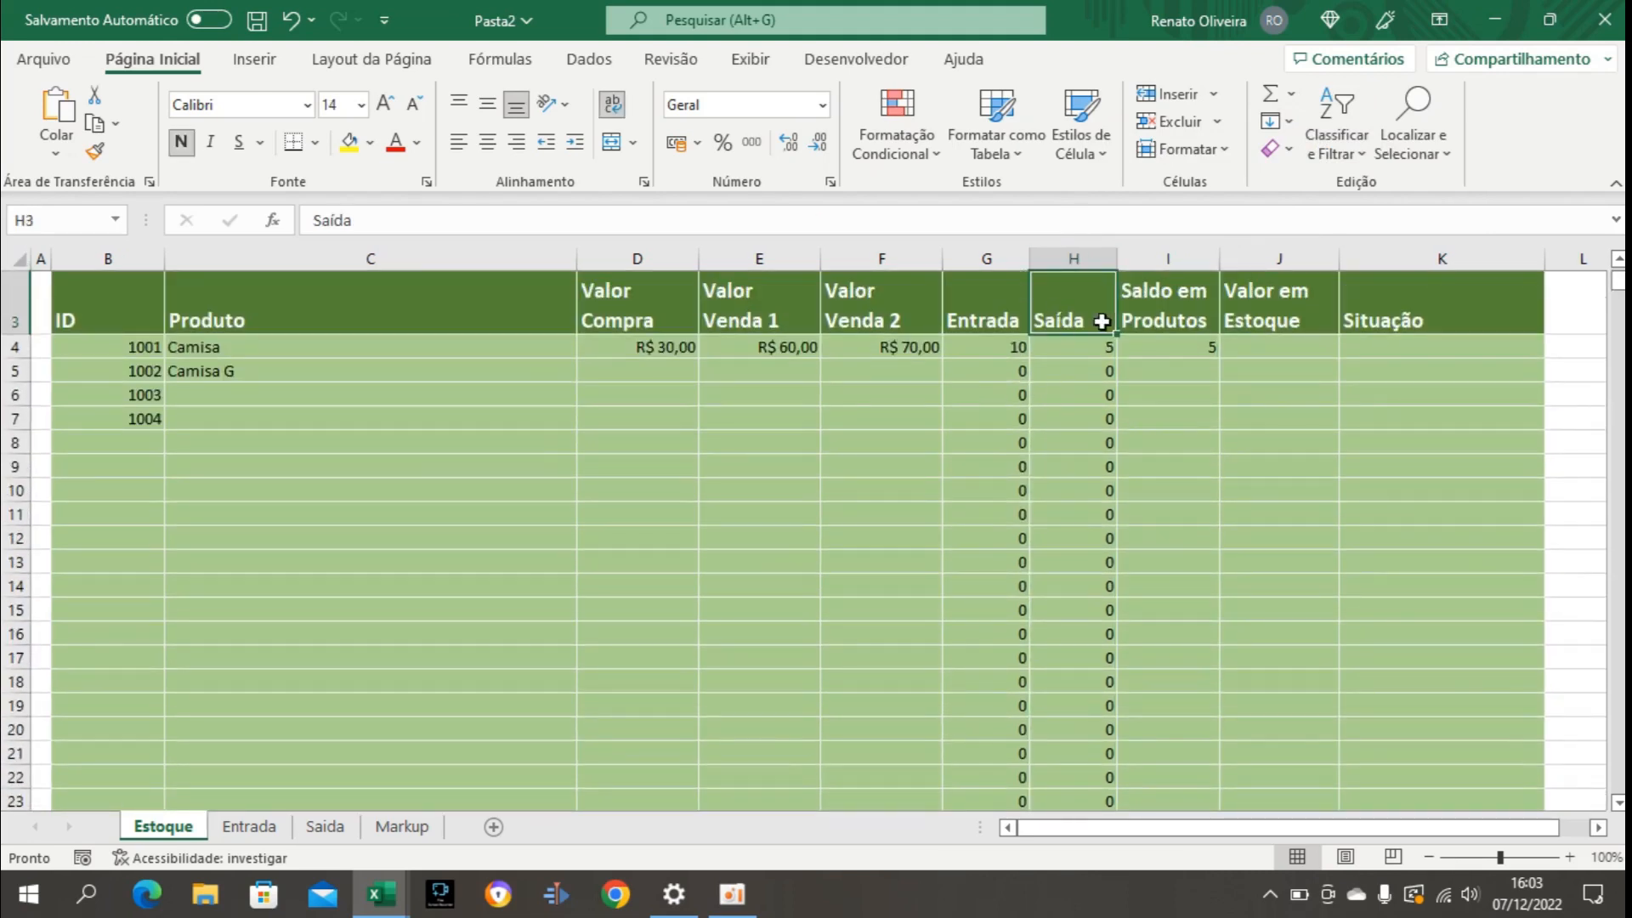
{"action": "scroll", "coordinate": [1236, 459], "scroll_direction": "up", "scroll_amount": 1}
{"action": "scroll", "coordinate": [1056, 473], "scroll_direction": "left", "scroll_amount": 1}
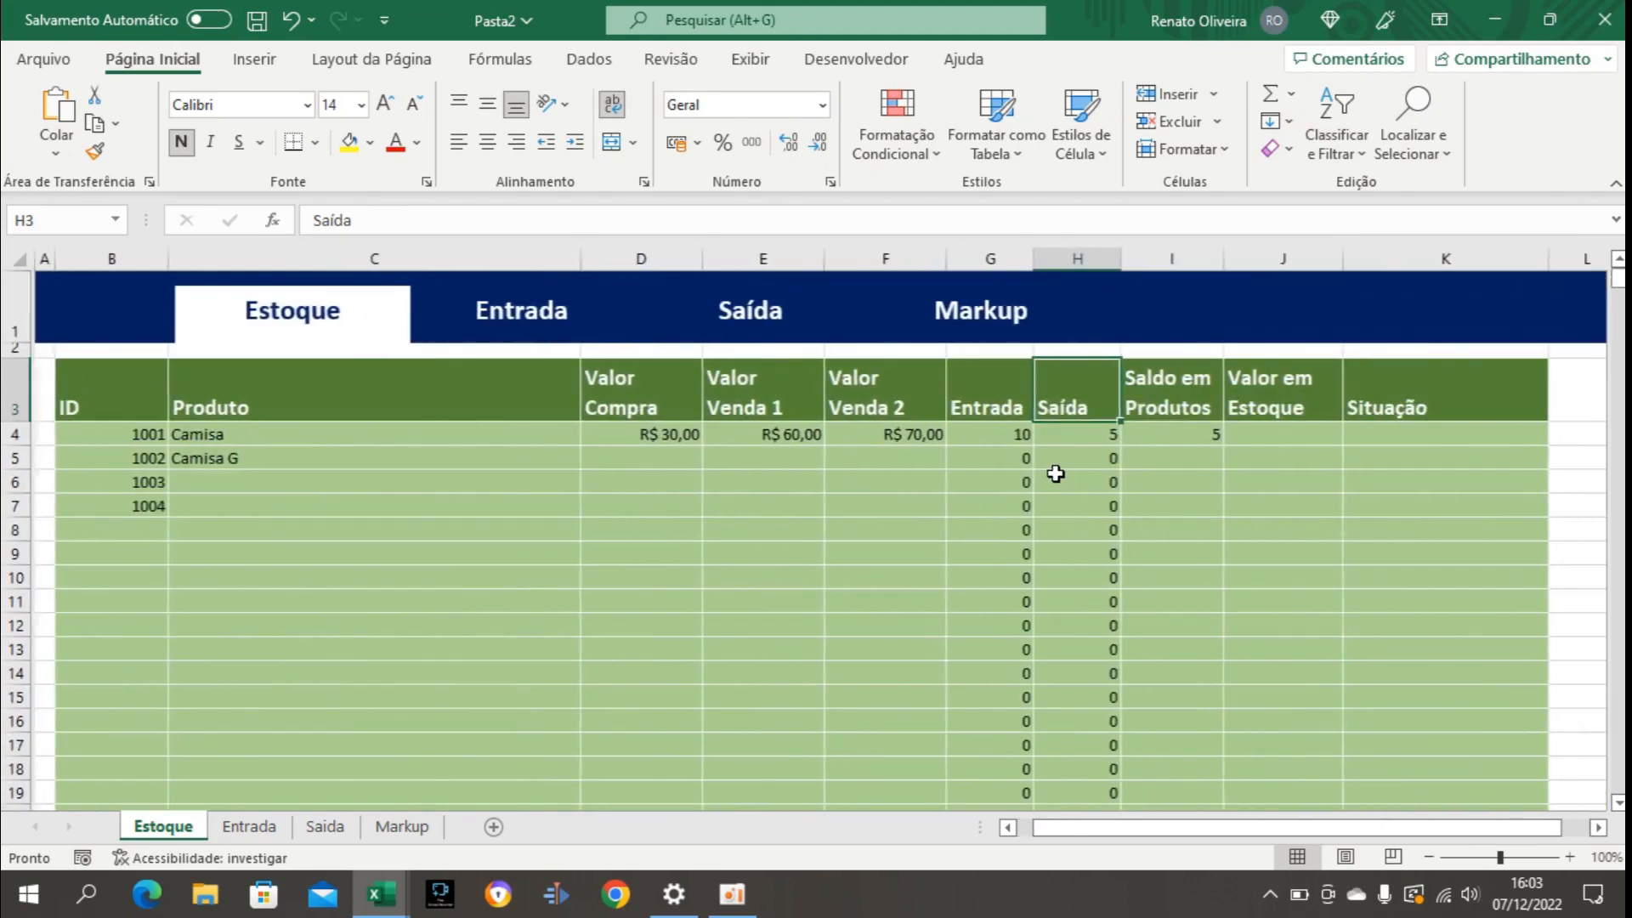
{"action": "left_click", "coordinate": [1163, 433]}
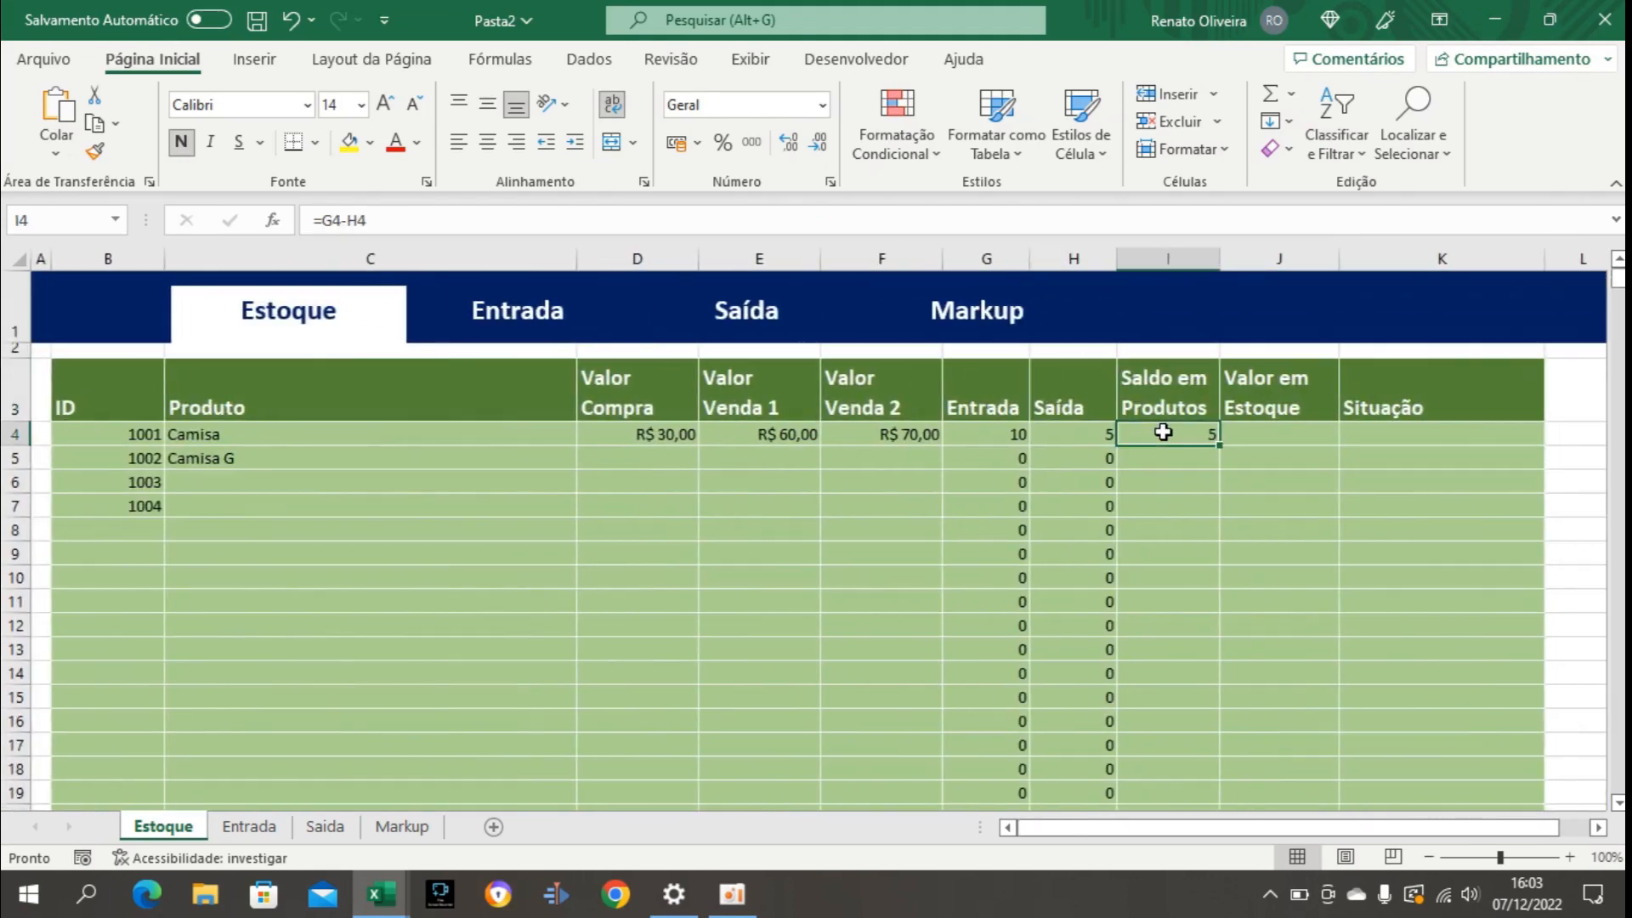
{"action": "key", "text": "ctrl+shift+Down"}
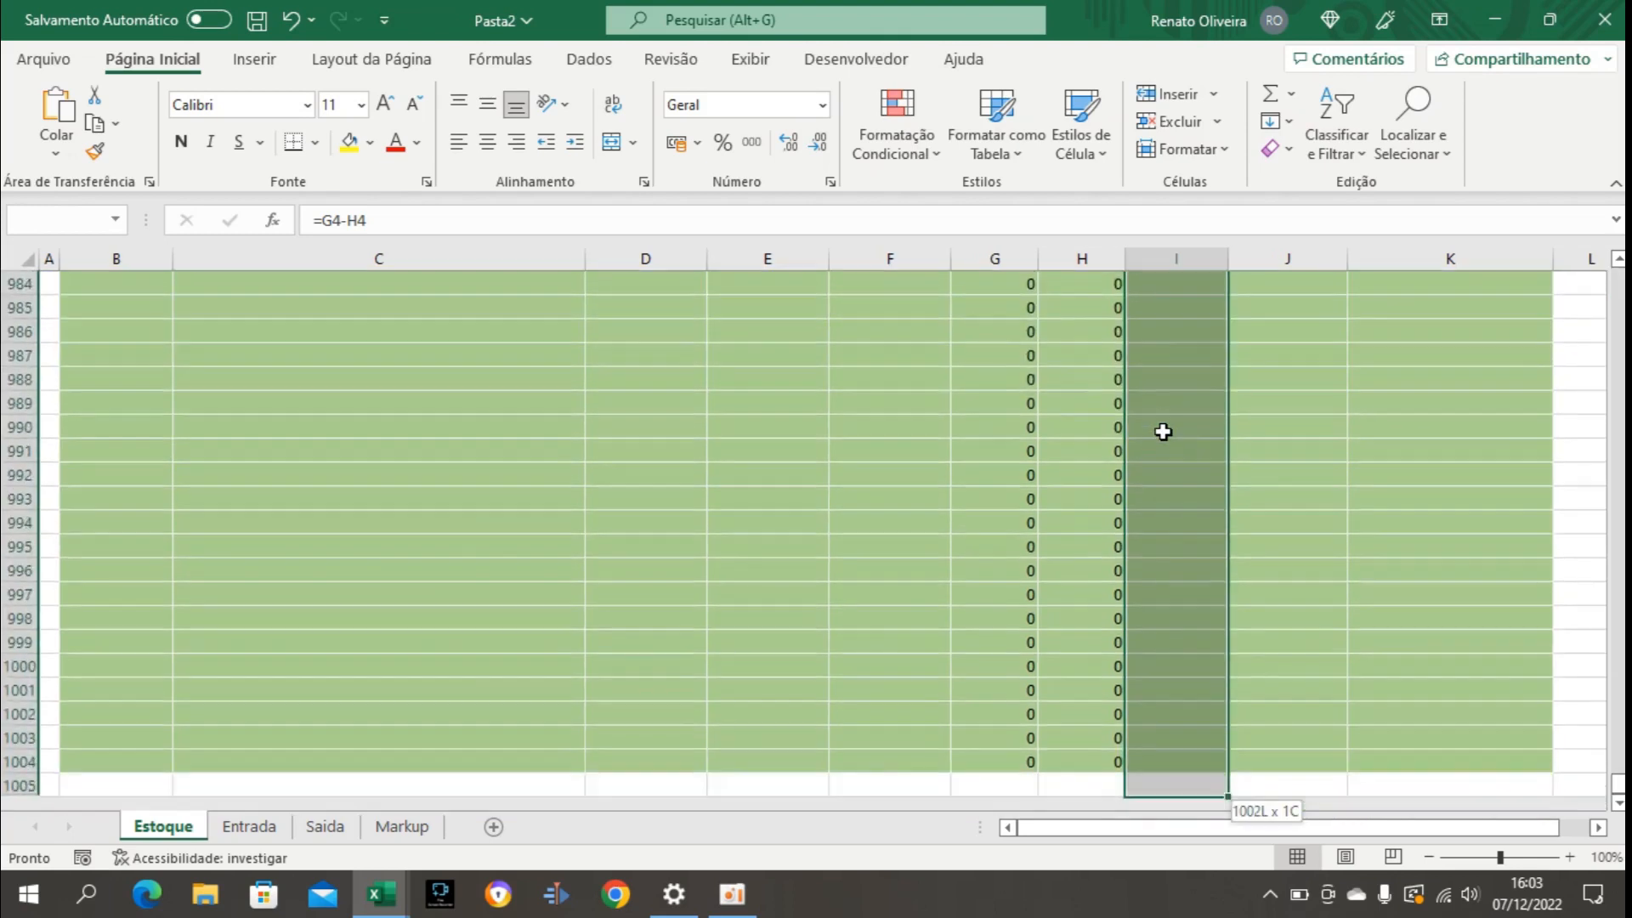
{"action": "key", "text": "shift+Up"}
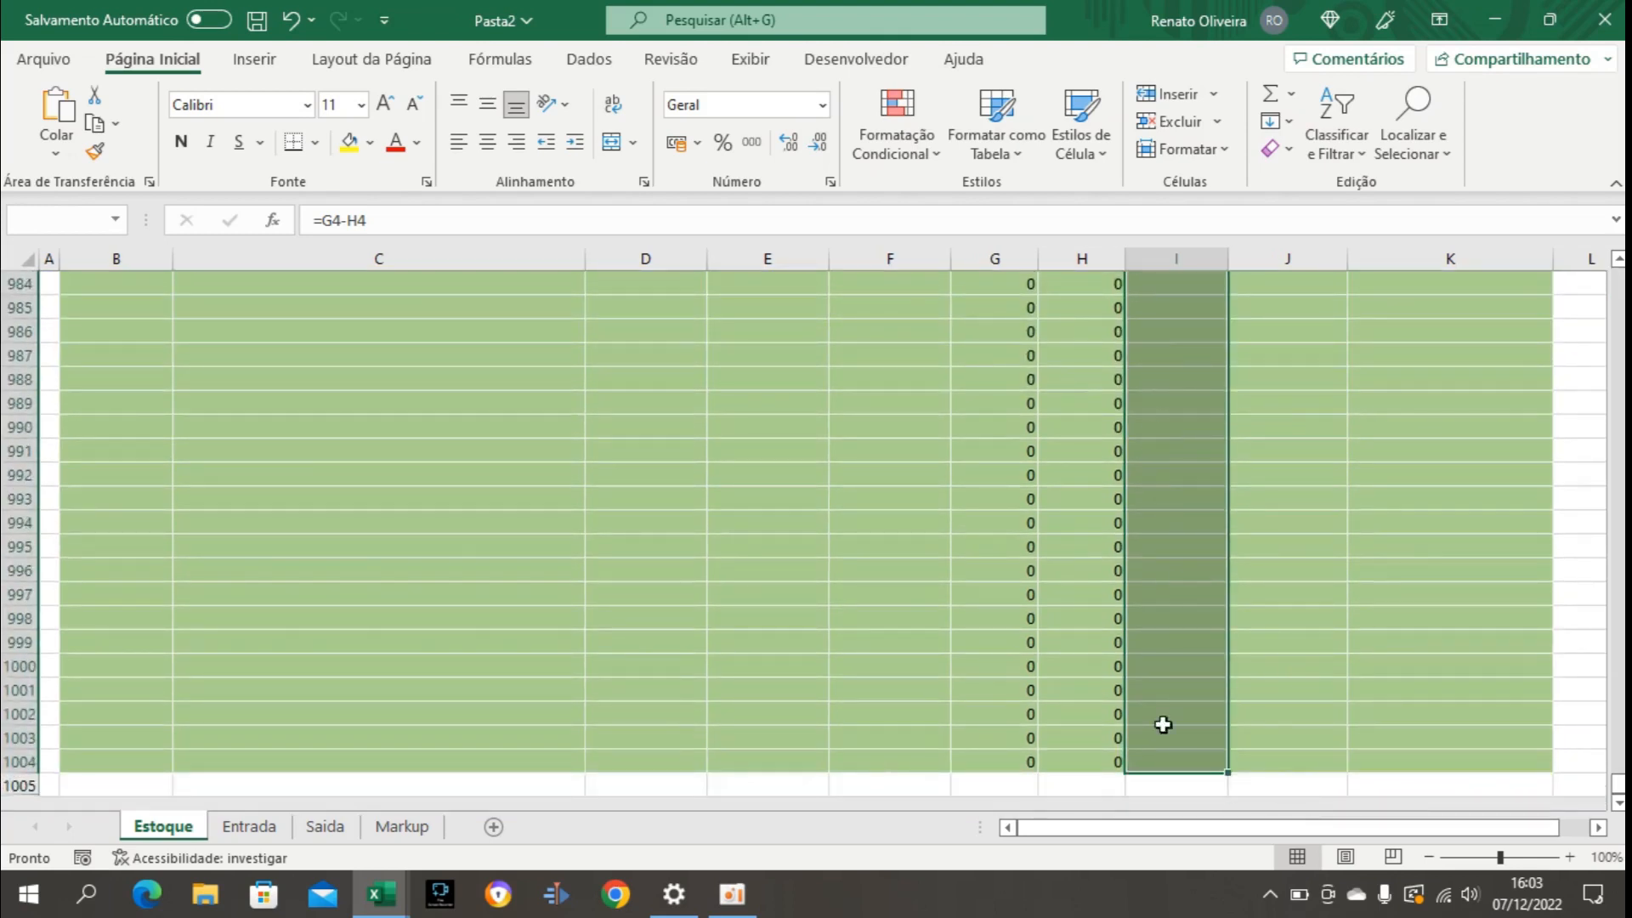
{"action": "left_click", "coordinate": [1285, 125]}
{"action": "left_click", "coordinate": [1322, 154]}
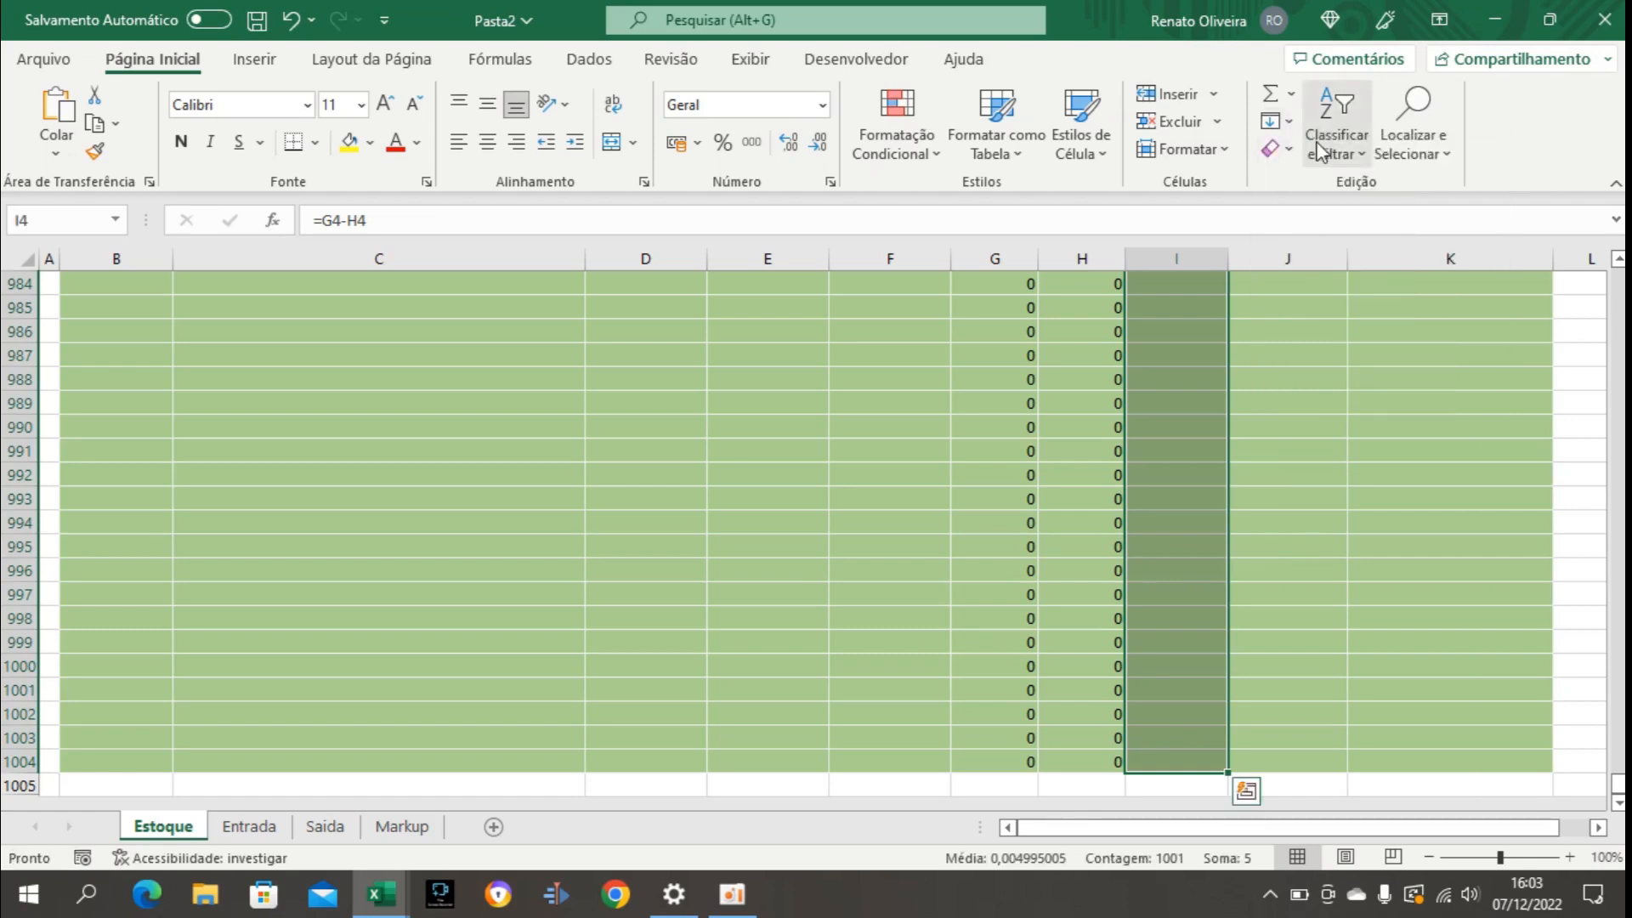
Enter the formula =I4*D4 in cell J4 to calculate the stock value from the product balance and purchase price.
{"action": "key", "text": "ctrl+Home"}
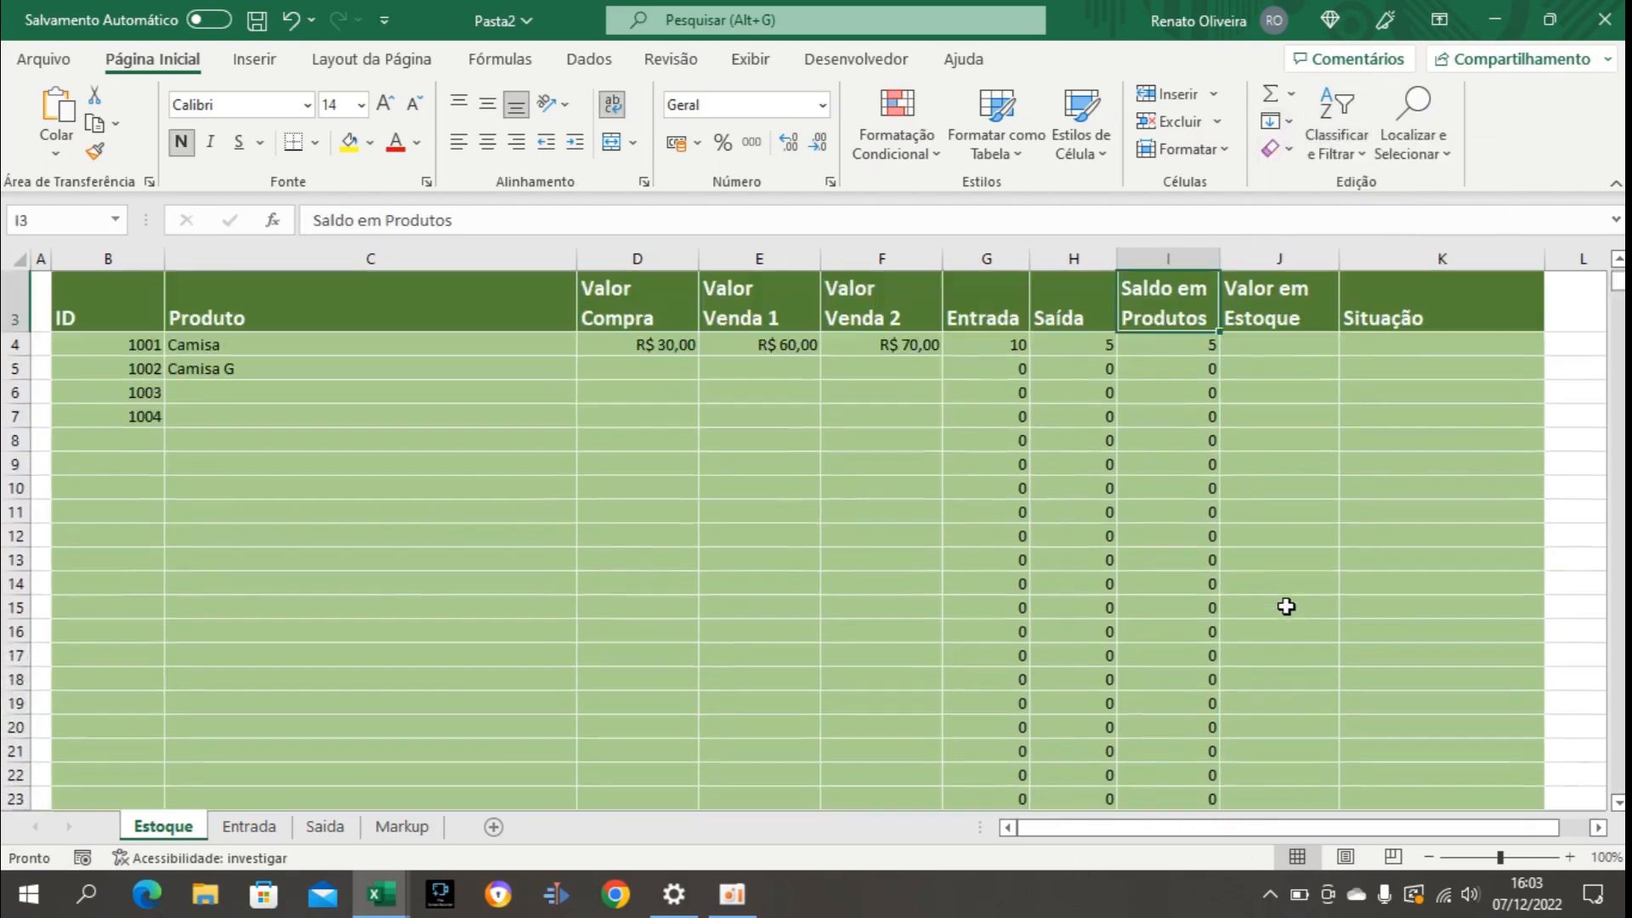
{"action": "left_click", "coordinate": [1285, 349]}
{"action": "scroll", "coordinate": [1286, 349], "scroll_direction": "up", "scroll_amount": 1}
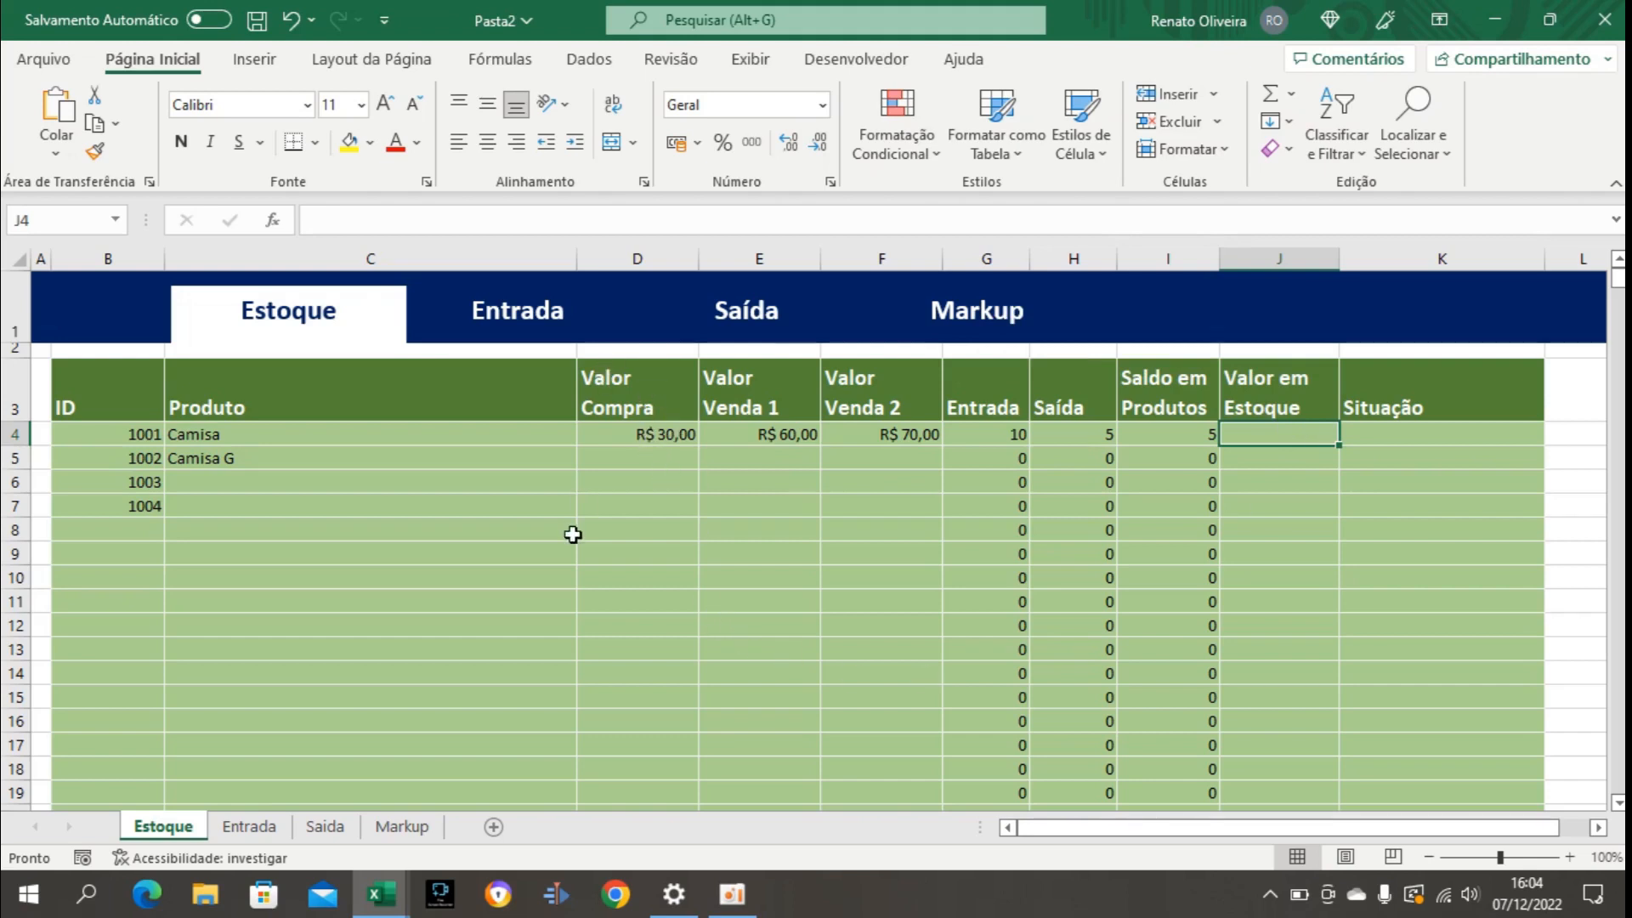
{"action": "type", "text": "="}
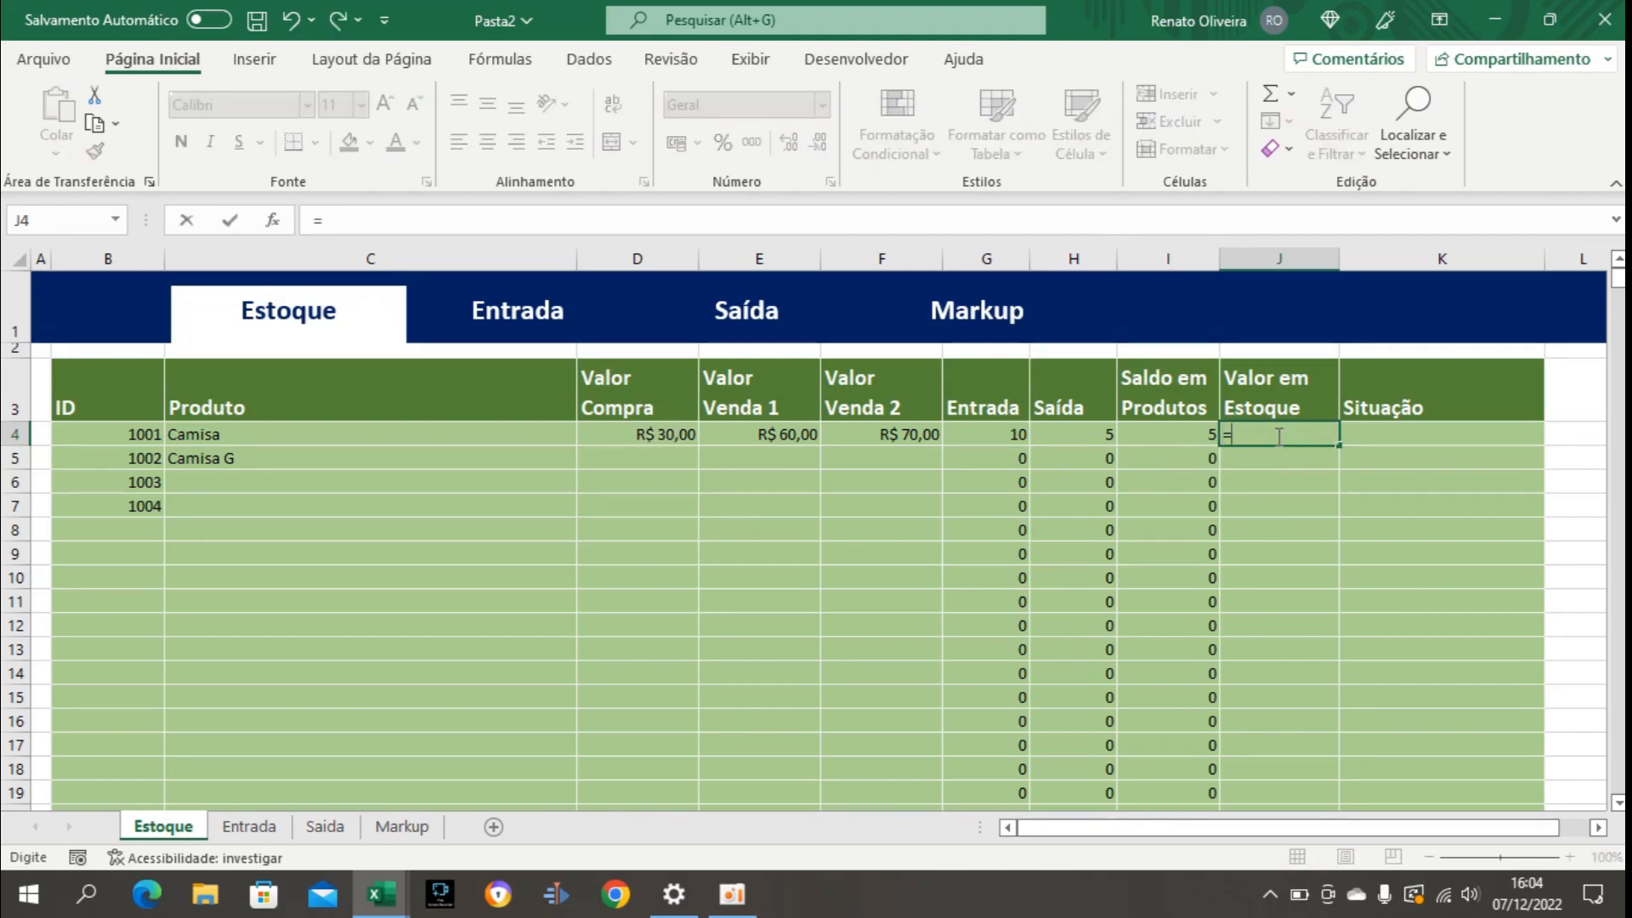
{"action": "left_click", "coordinate": [1168, 436]}
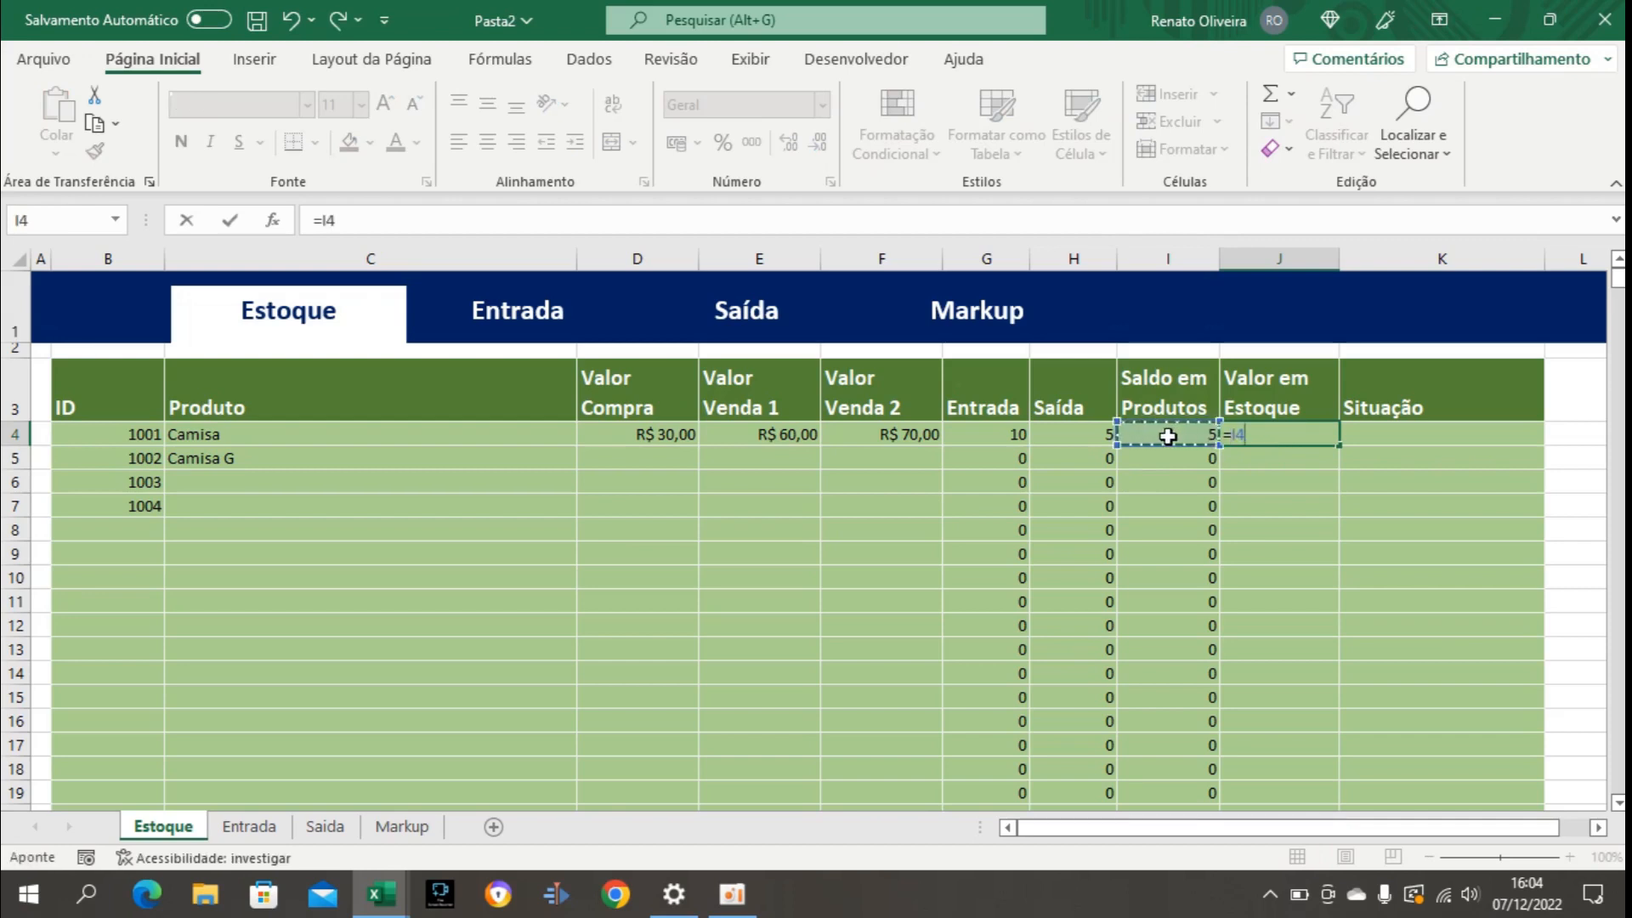
{"action": "type", "text": "*"}
{"action": "left_click", "coordinate": [662, 435]}
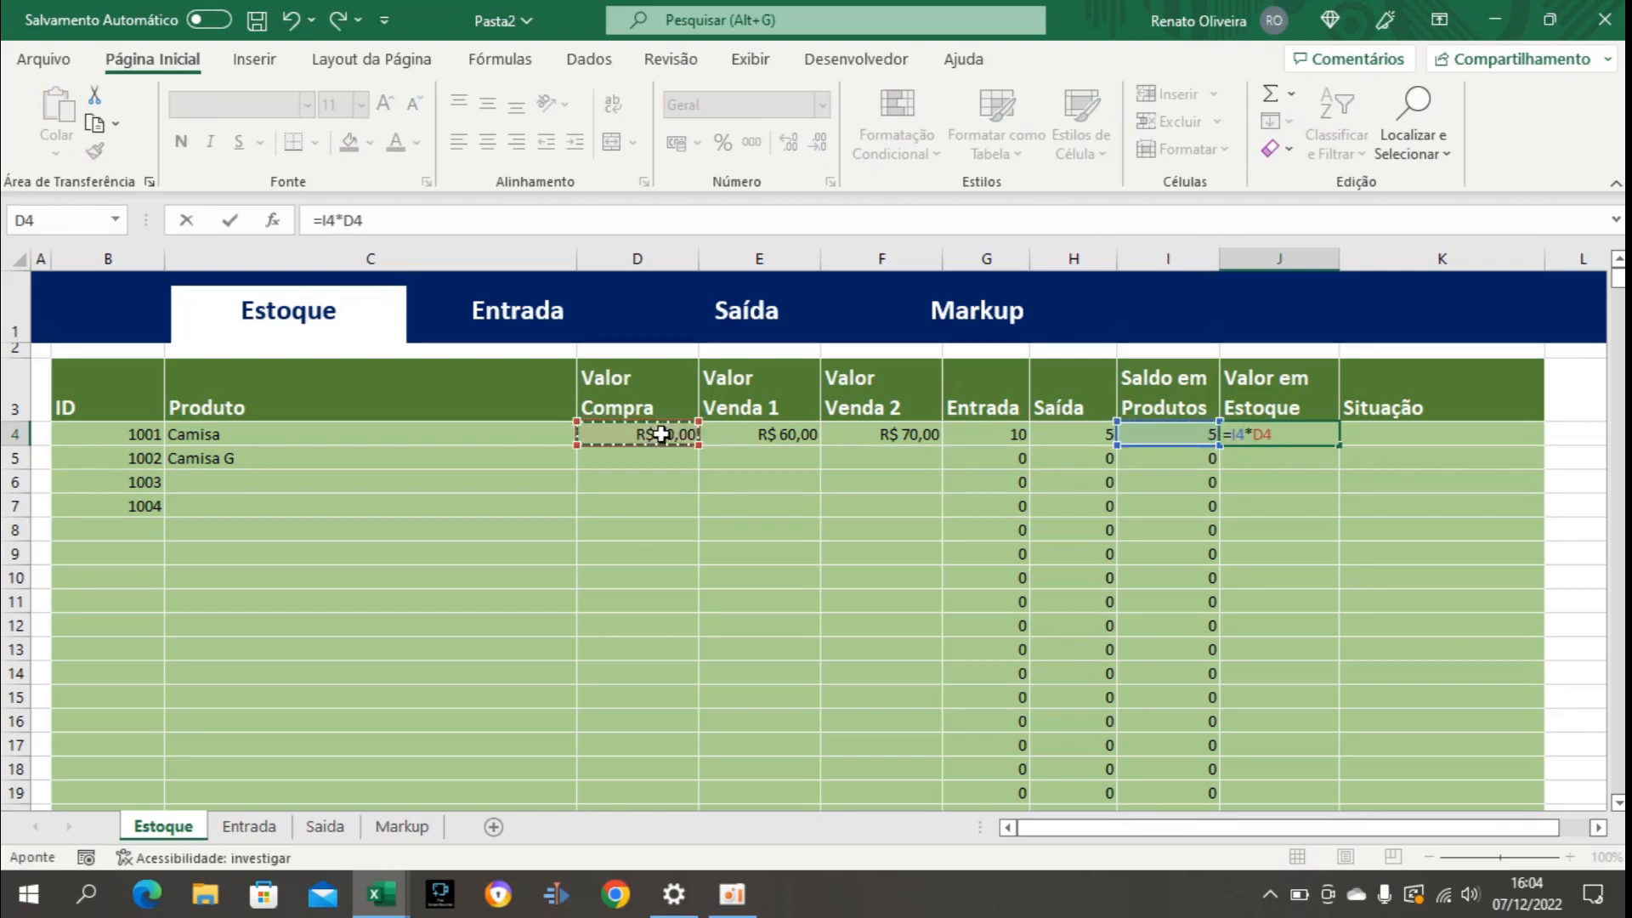
{"action": "key", "text": "Return"}
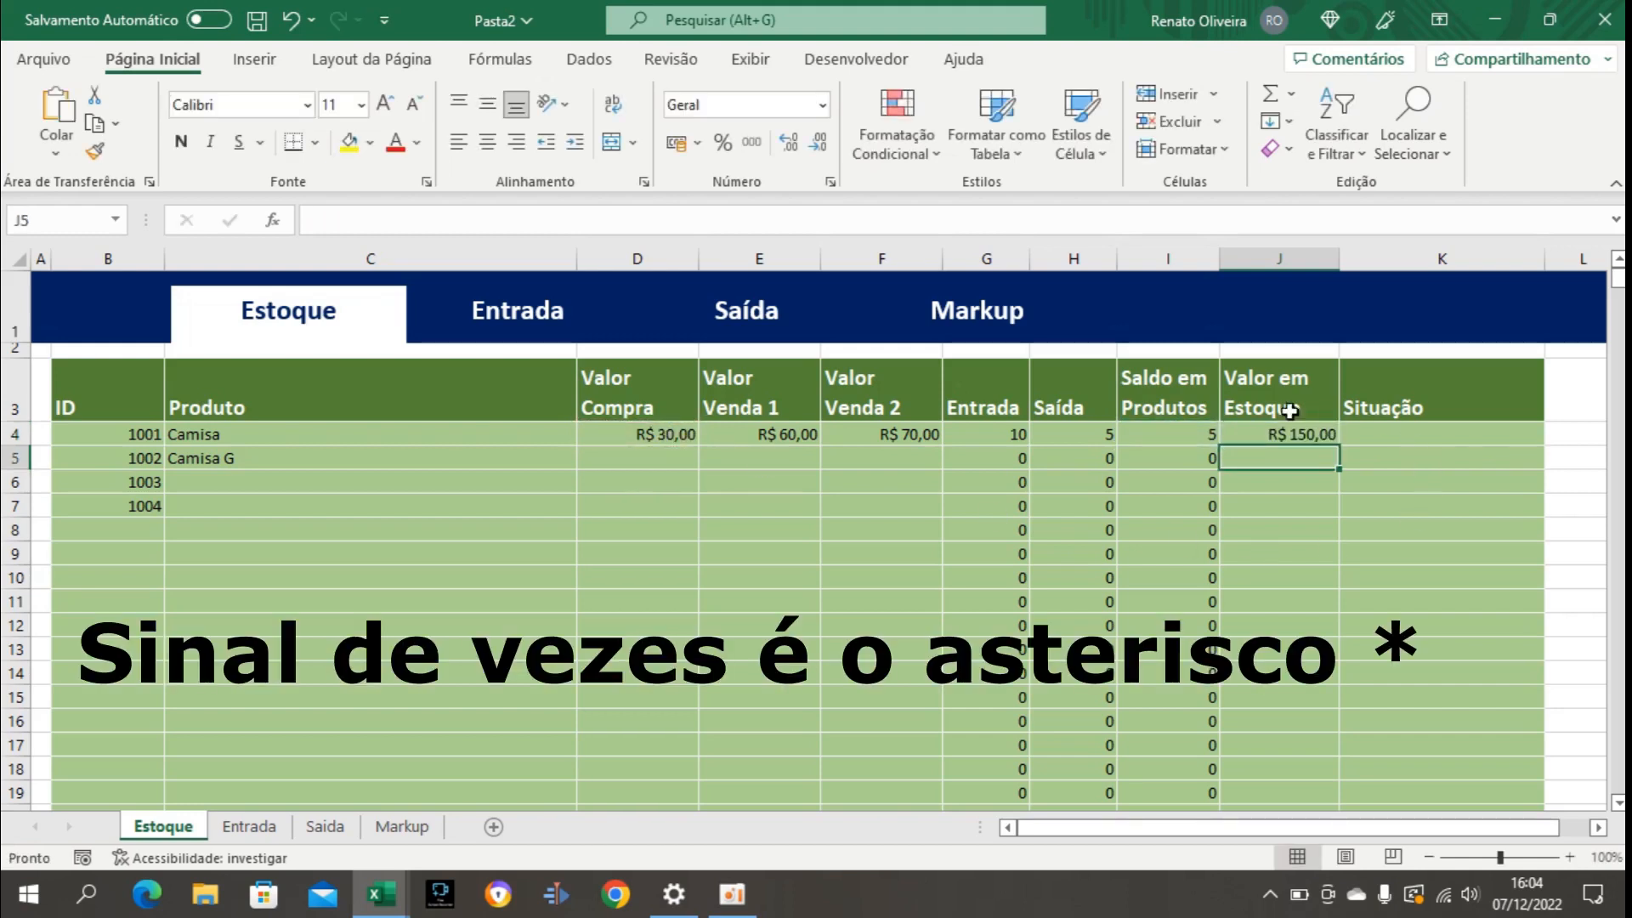
Fill the Valor em Estoque formula down from J4 to J1004.
{"action": "left_click", "coordinate": [1327, 439]}
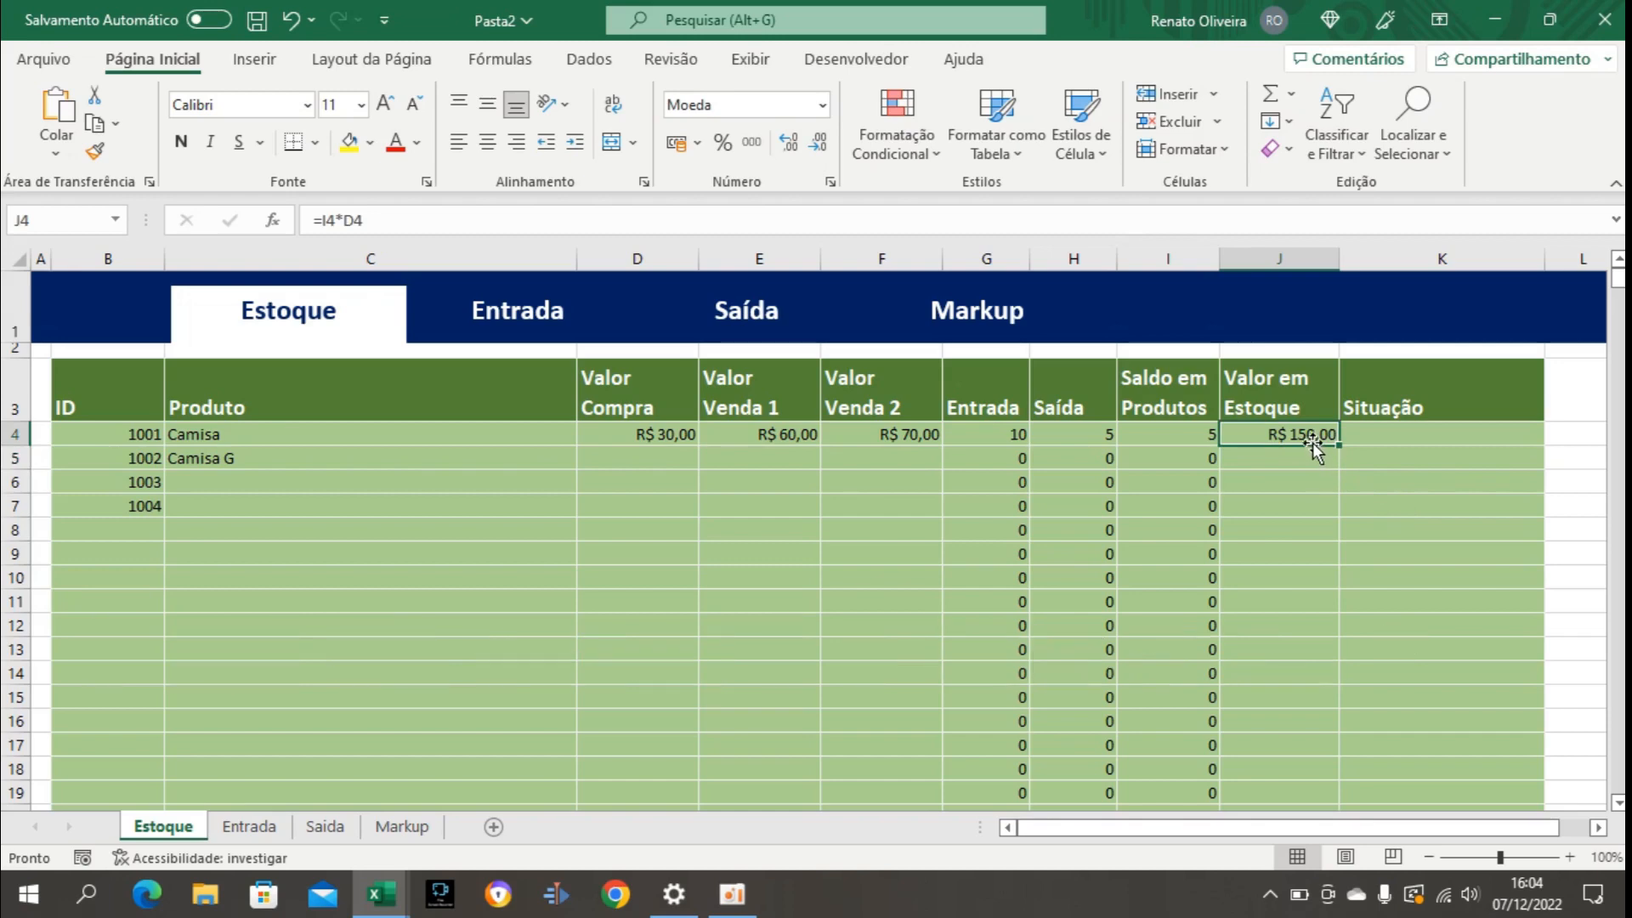
{"action": "key", "text": "ctrl+shift+Down"}
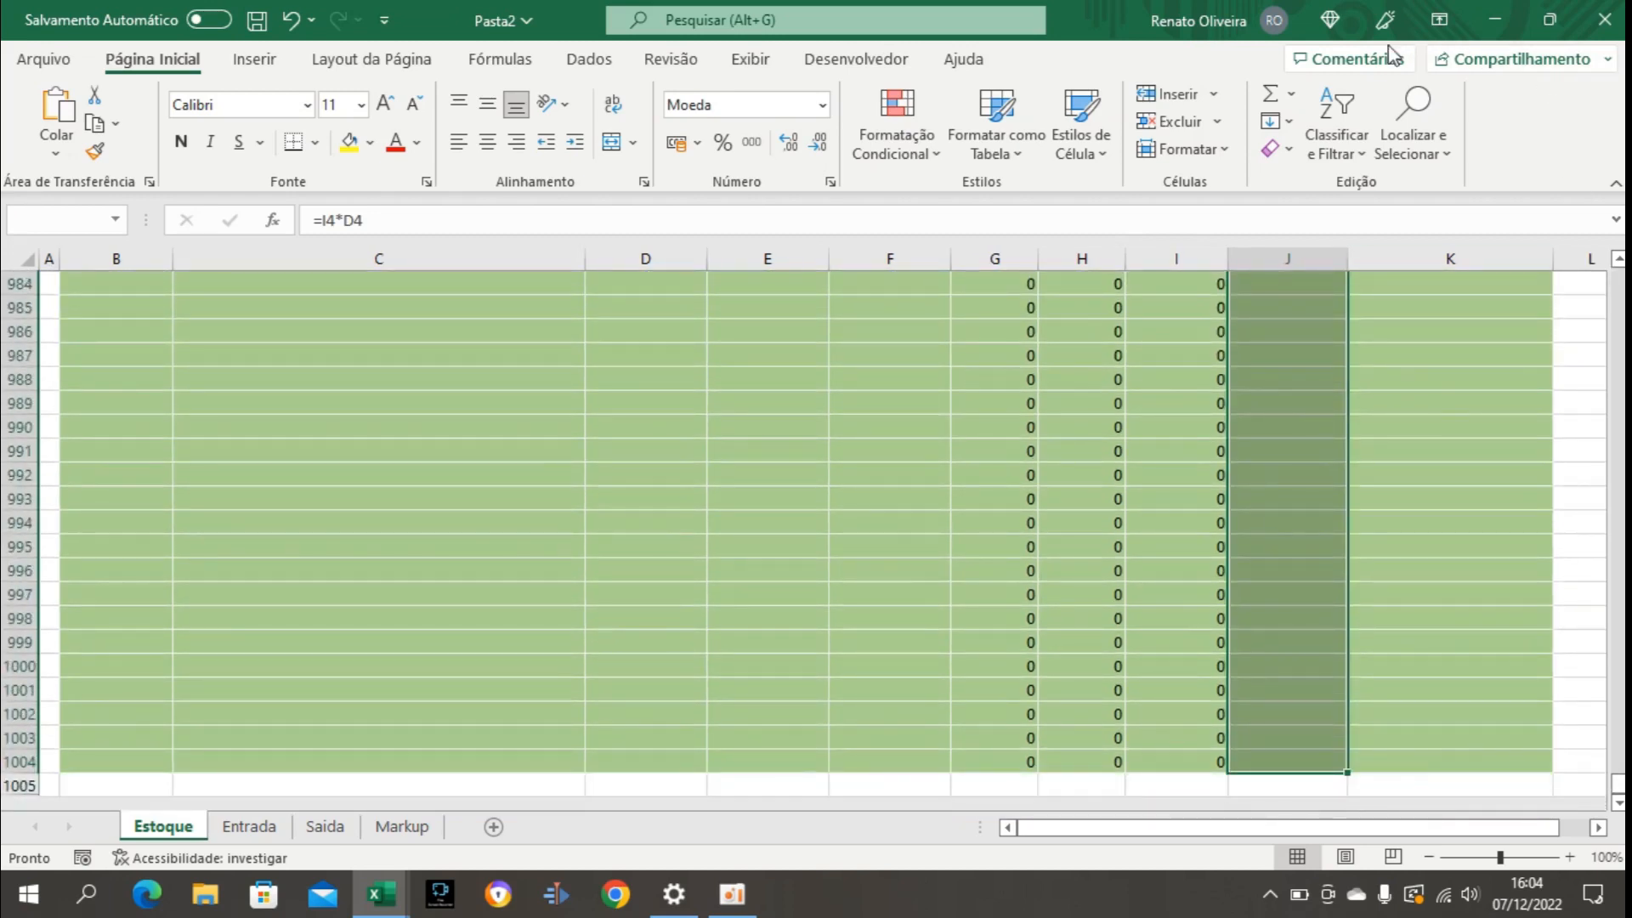
{"action": "left_click", "coordinate": [1287, 121]}
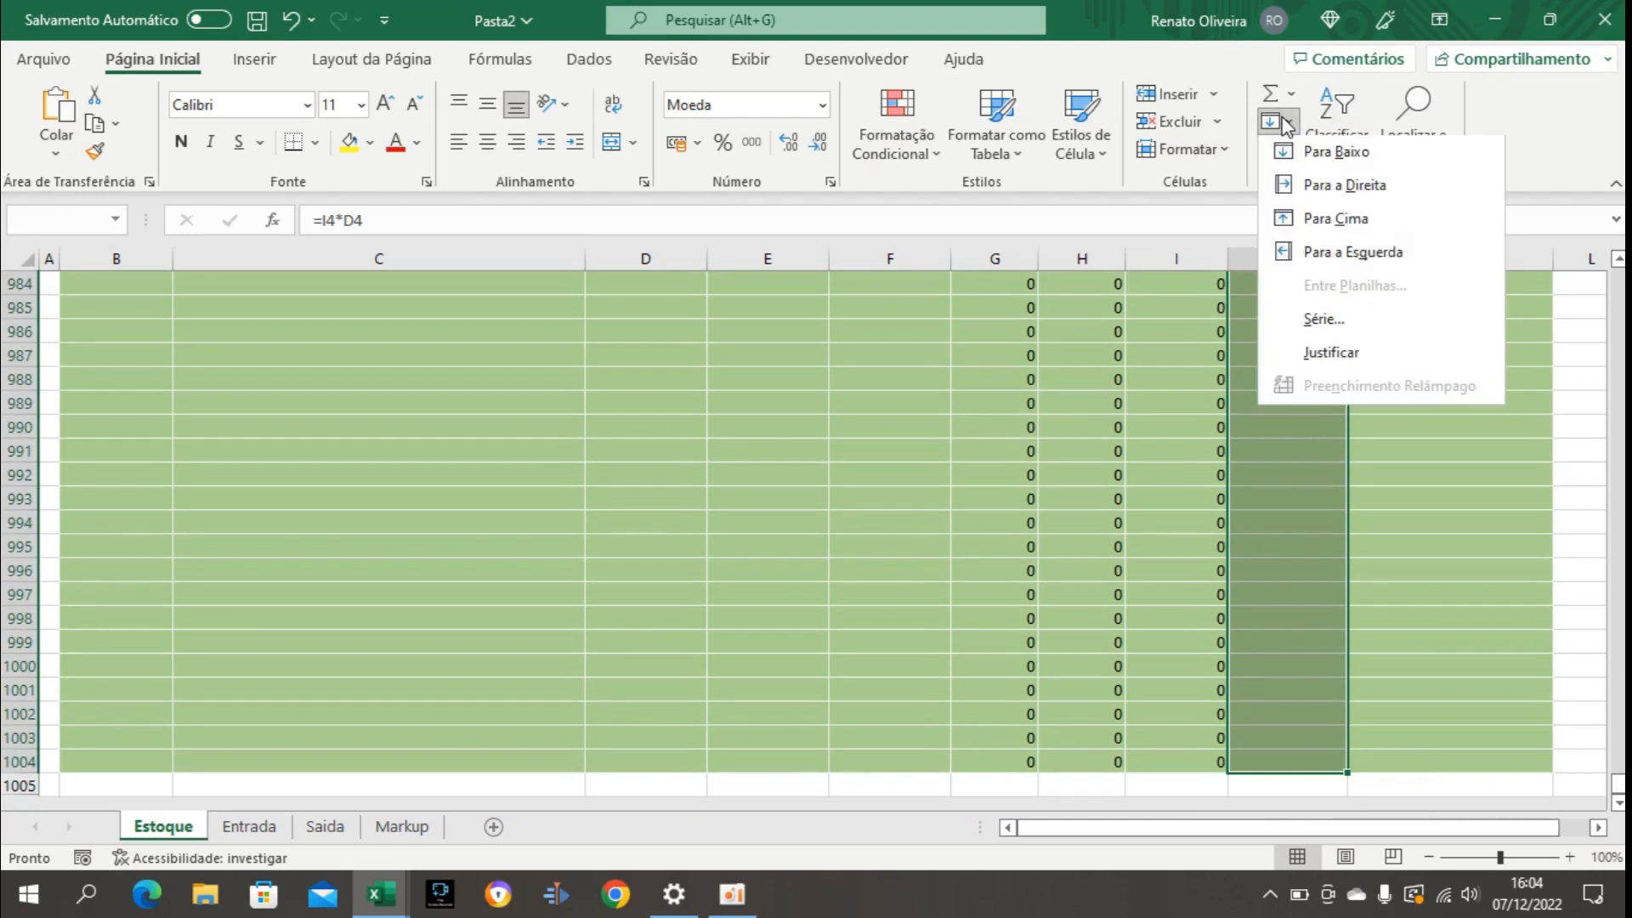
{"action": "left_click", "coordinate": [1333, 155]}
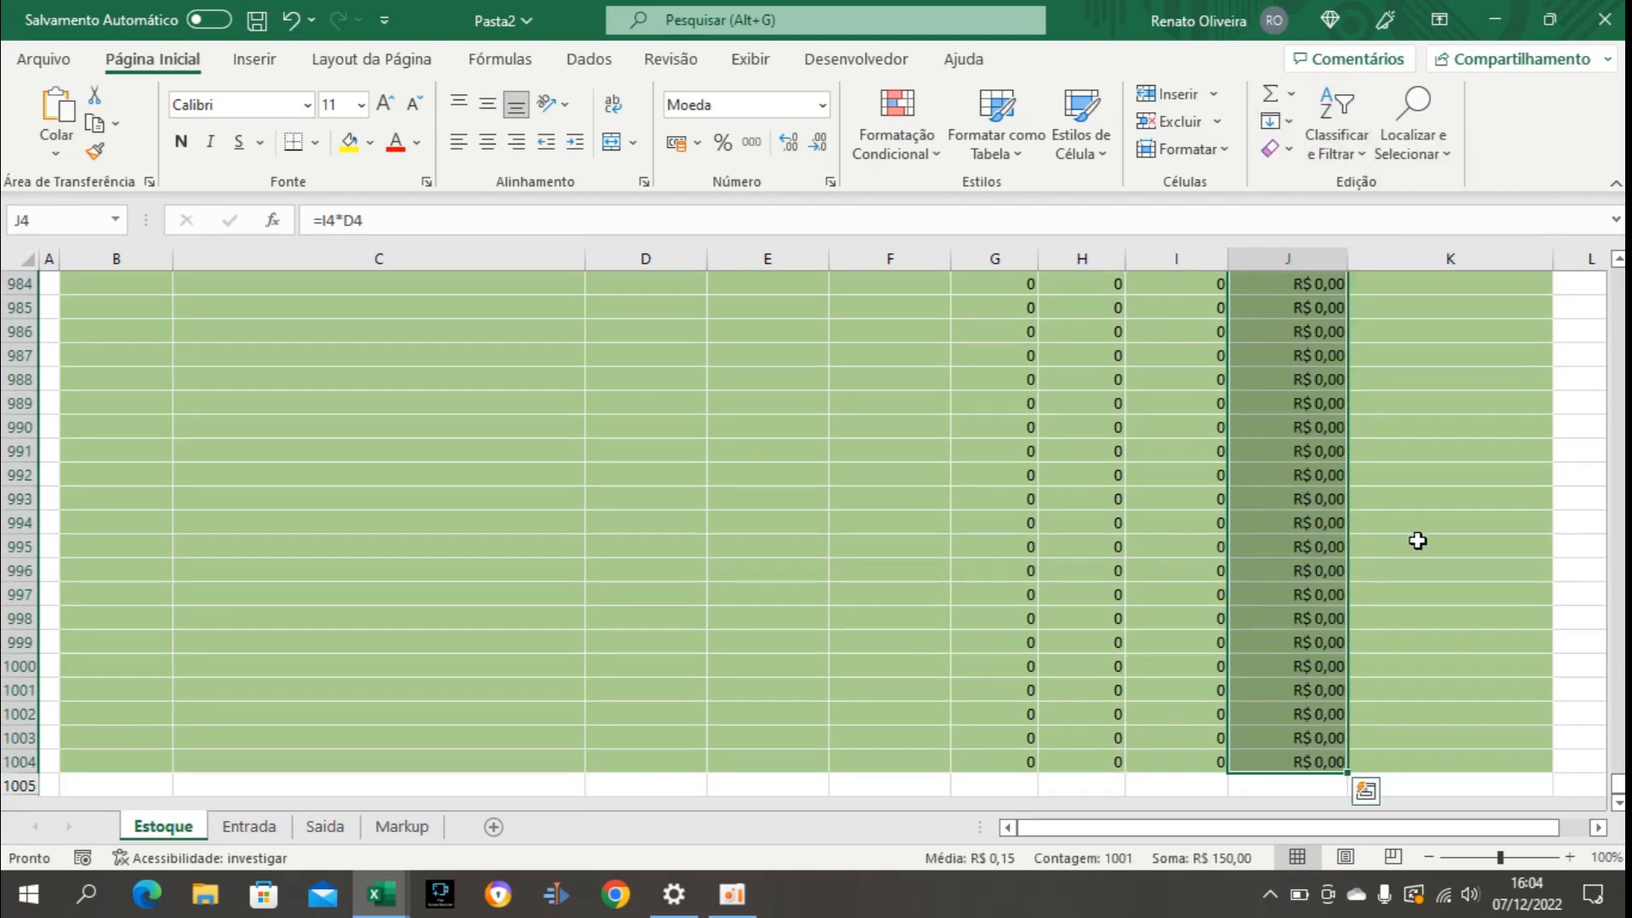
Select Situação cell K4, examine the Situação column in the Controle de Estoque com Projeção de Lucro workbook, and return to Pasta2.
{"action": "key", "text": "ctrl+Up"}
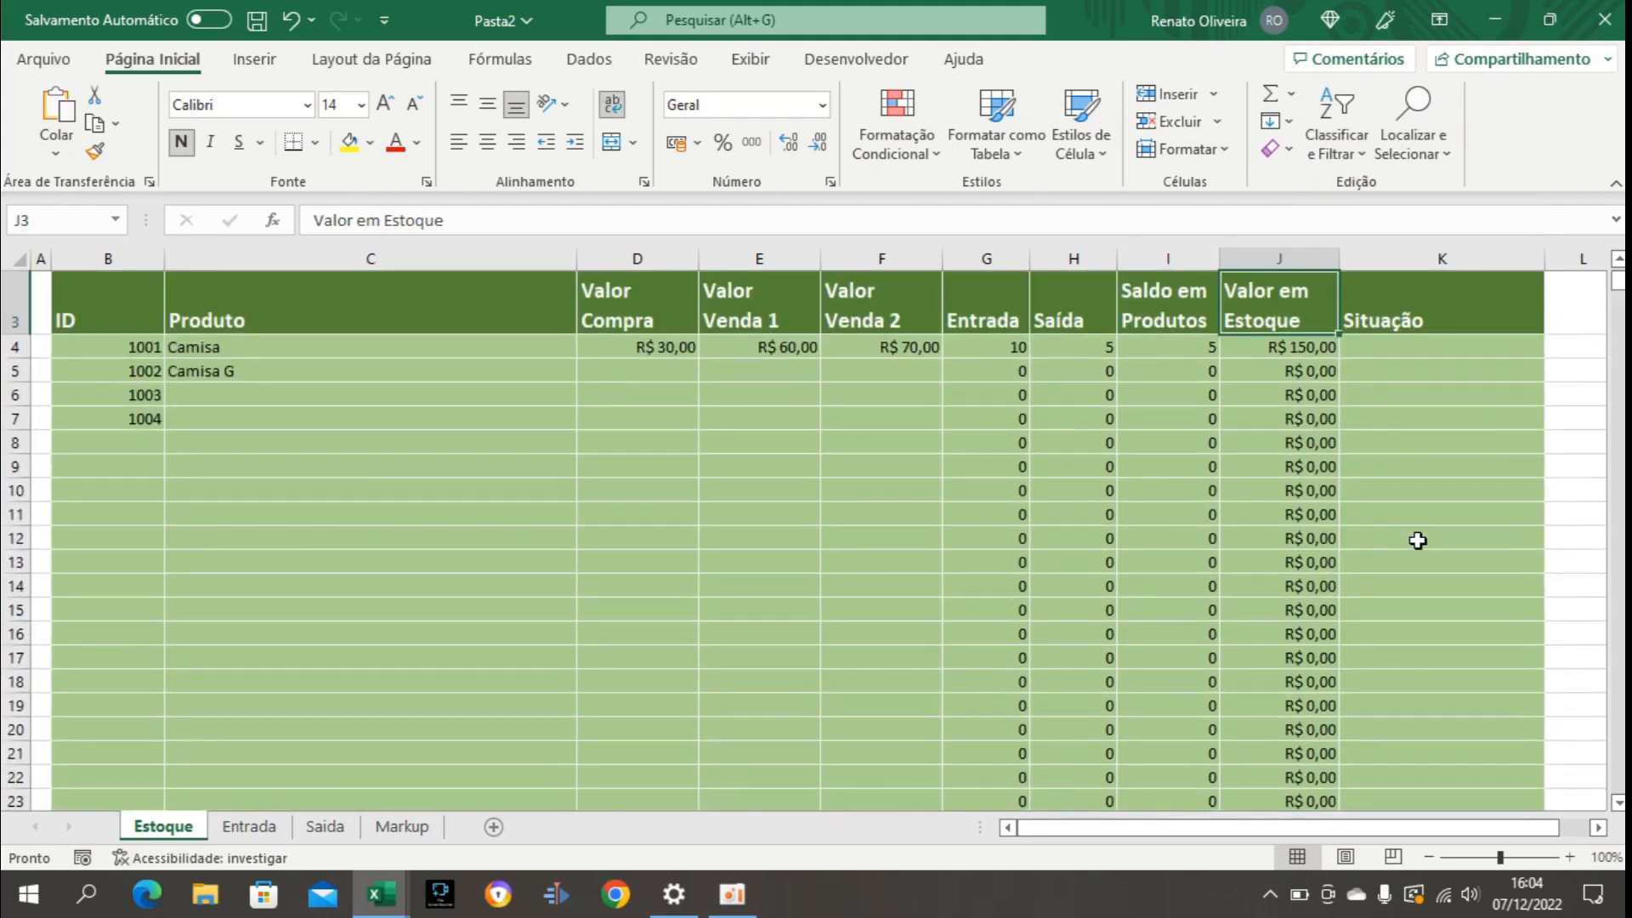
{"action": "left_click", "coordinate": [1400, 346]}
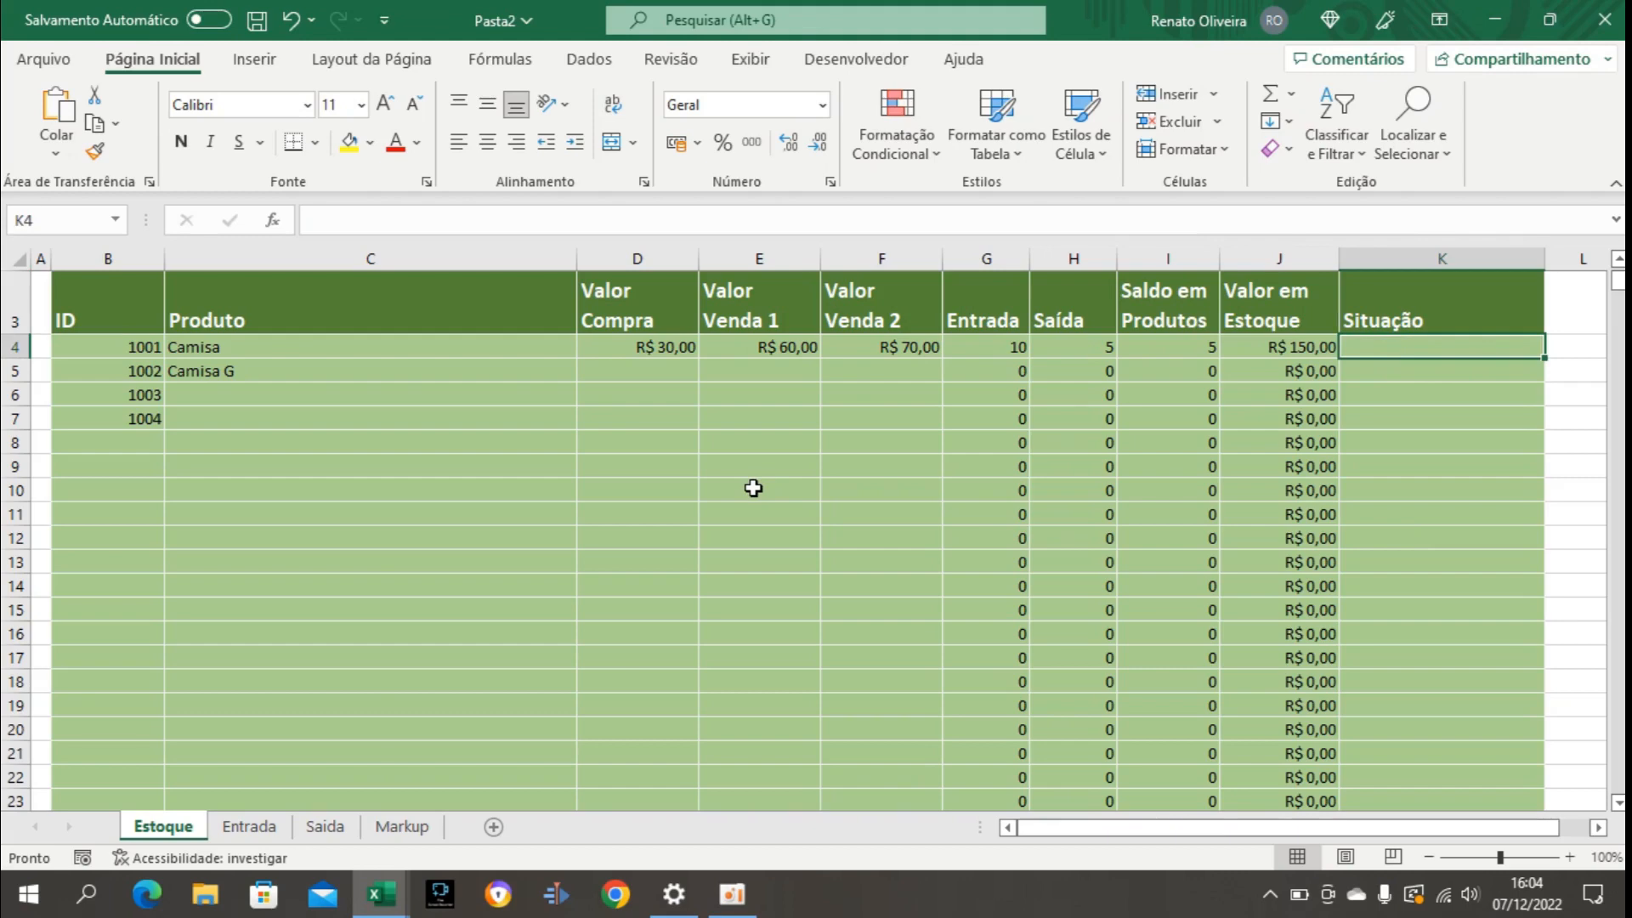
{"action": "scroll", "coordinate": [753, 487], "scroll_direction": "up", "scroll_amount": 1}
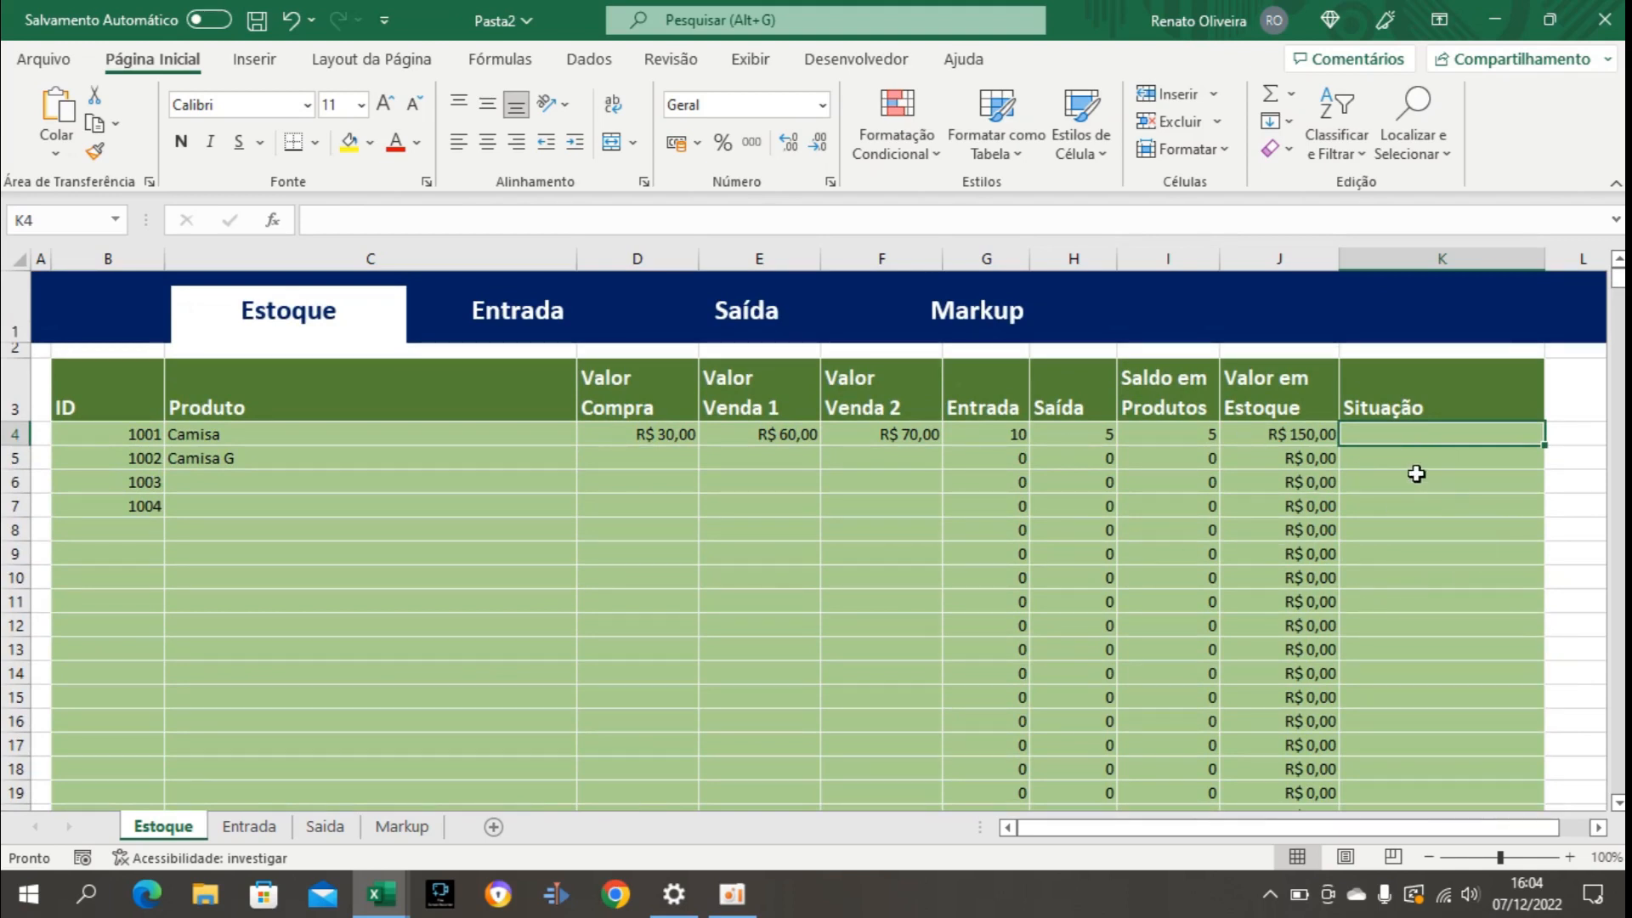
{"action": "left_click", "coordinate": [371, 910]}
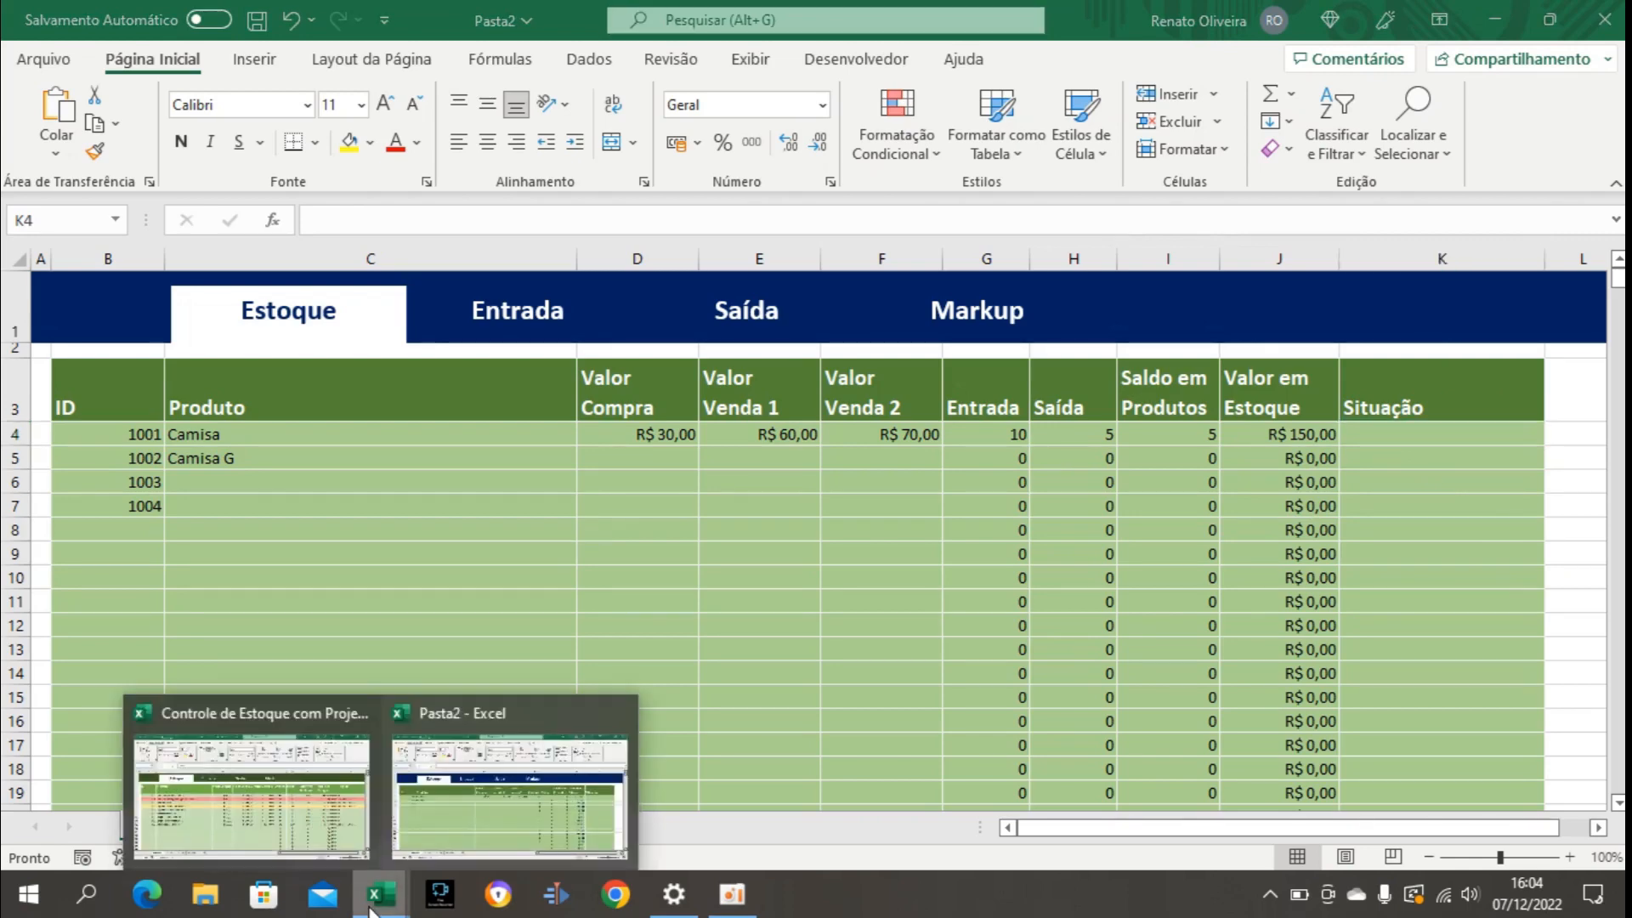
{"action": "left_click", "coordinate": [287, 828]}
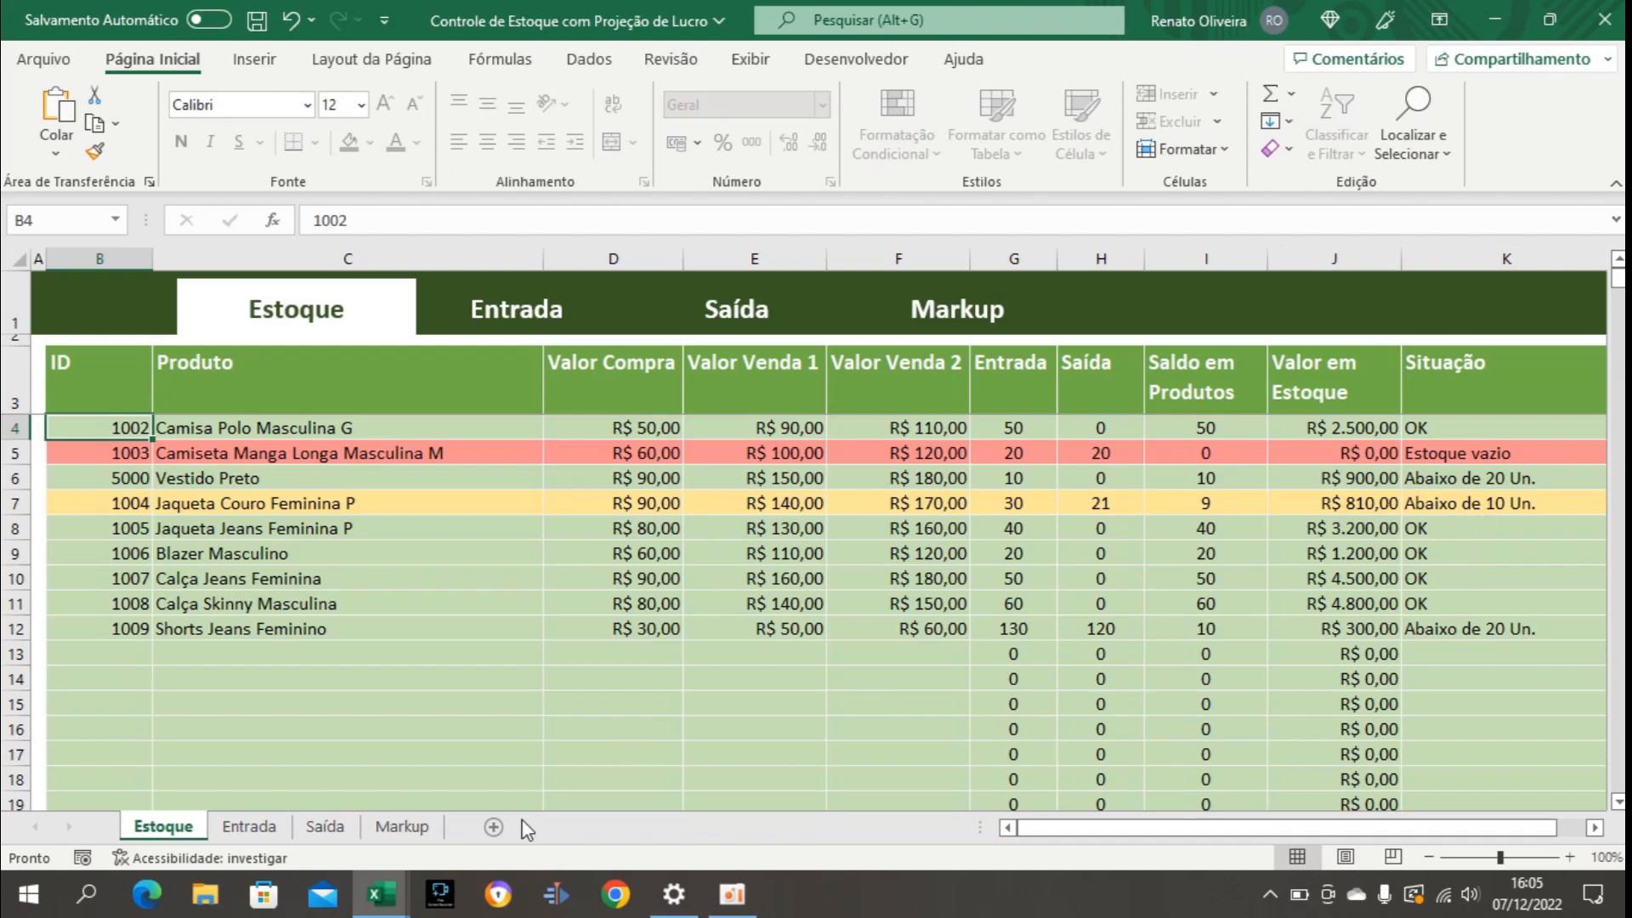
{"action": "mouse_move", "coordinate": [395, 893]}
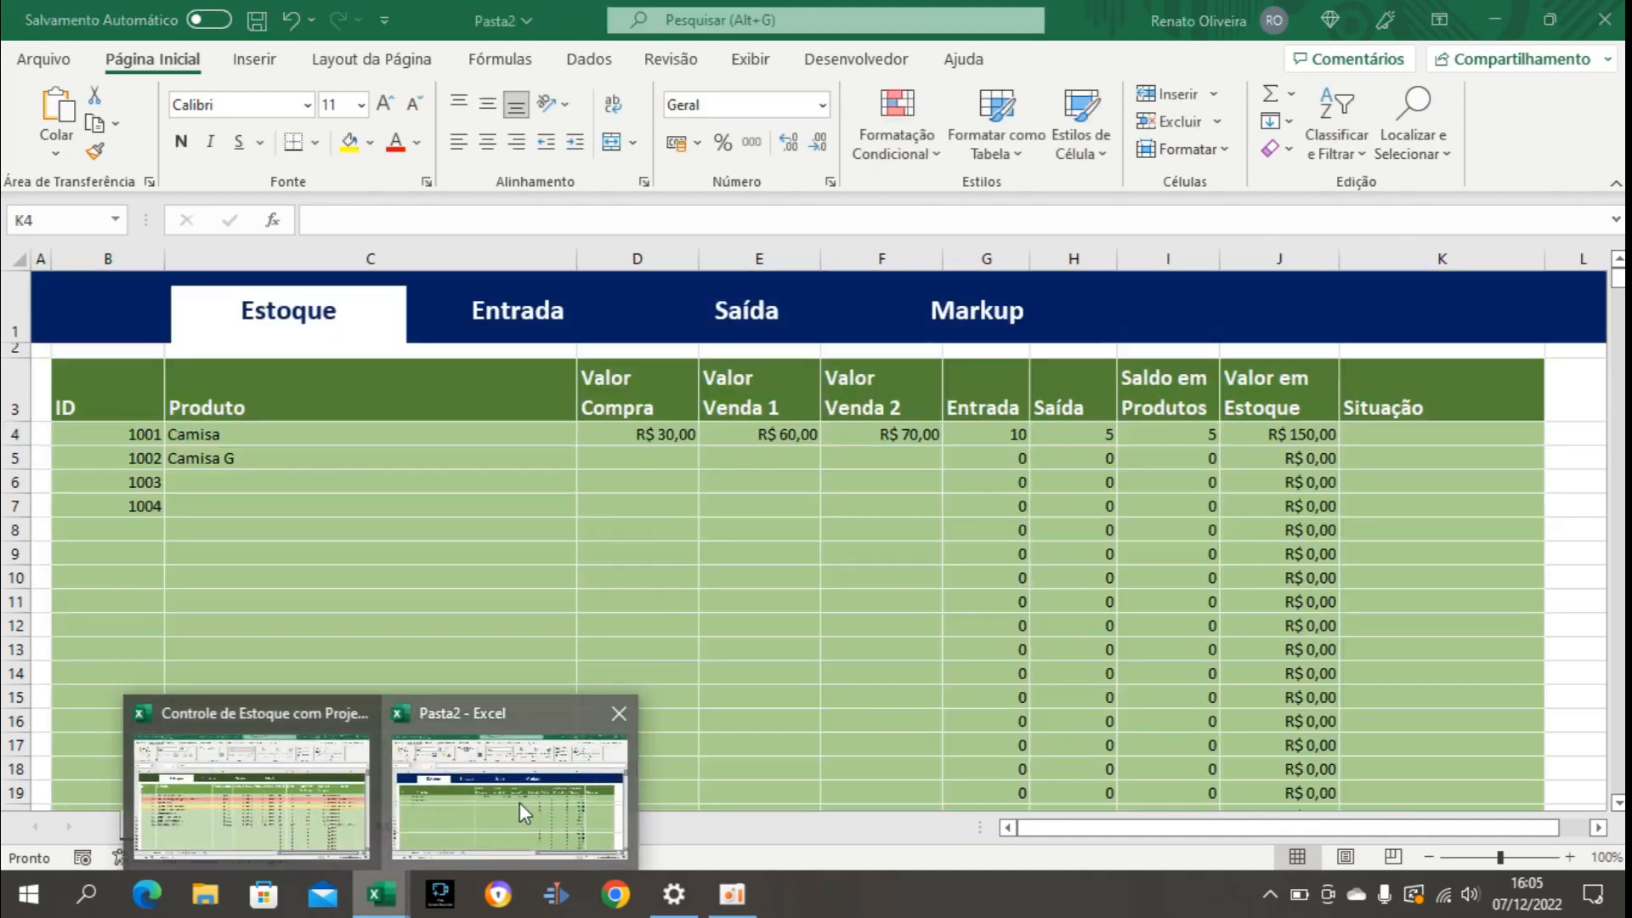
{"action": "left_click", "coordinate": [519, 803]}
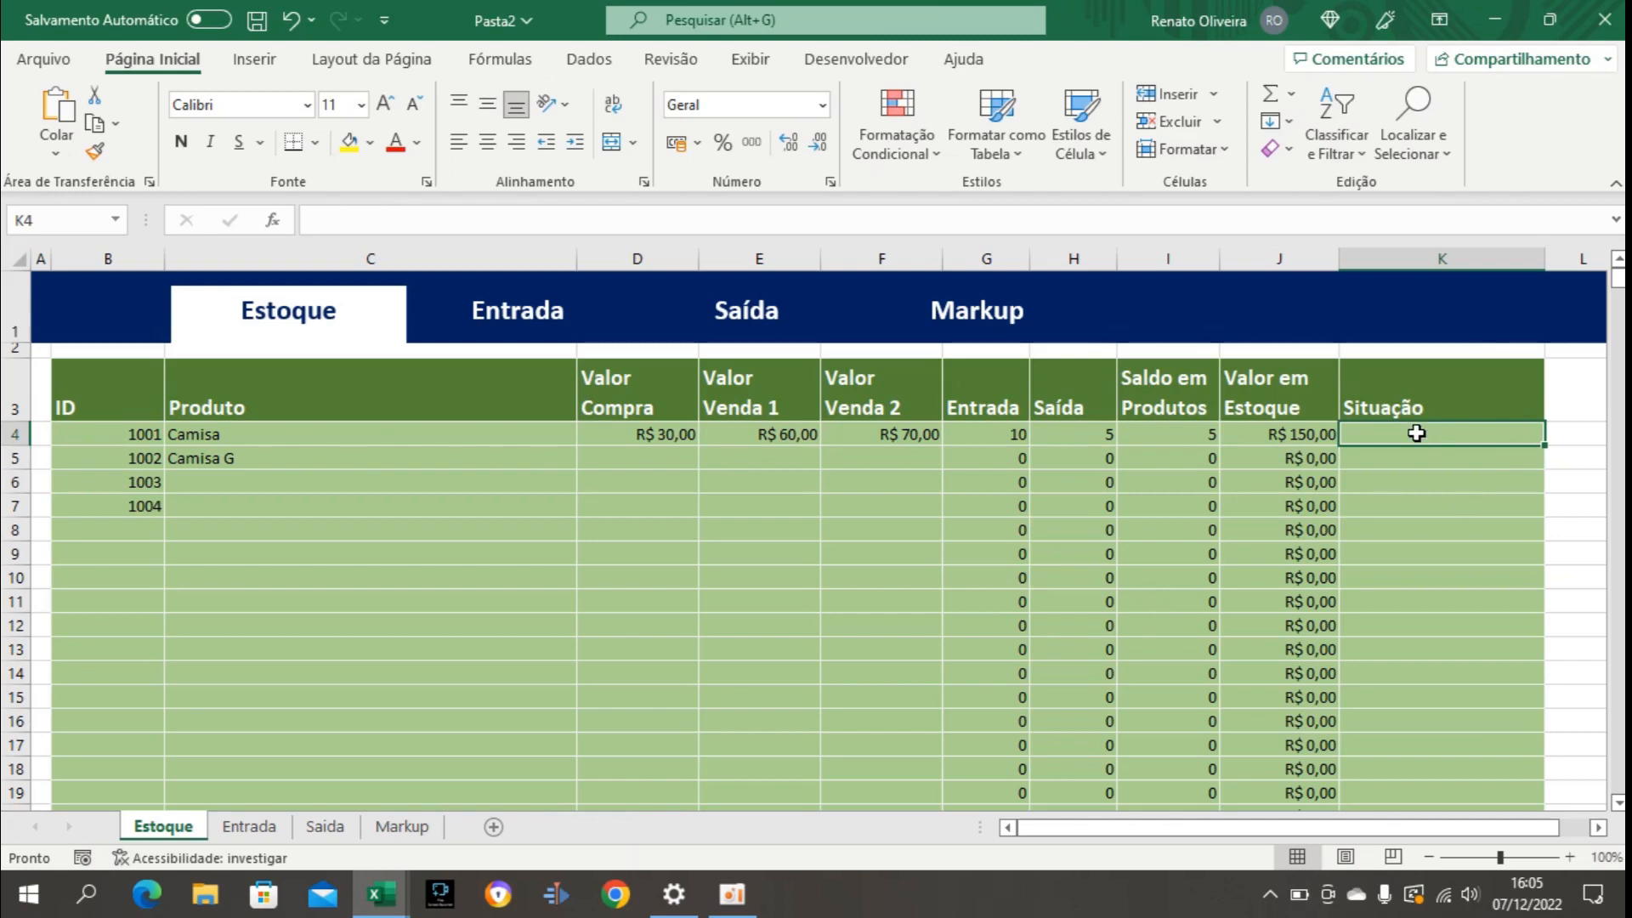
Start an SE formula in K4 that returns blank when the product ID is empty: =se(B4="";"";.
{"action": "type", "text": "="}
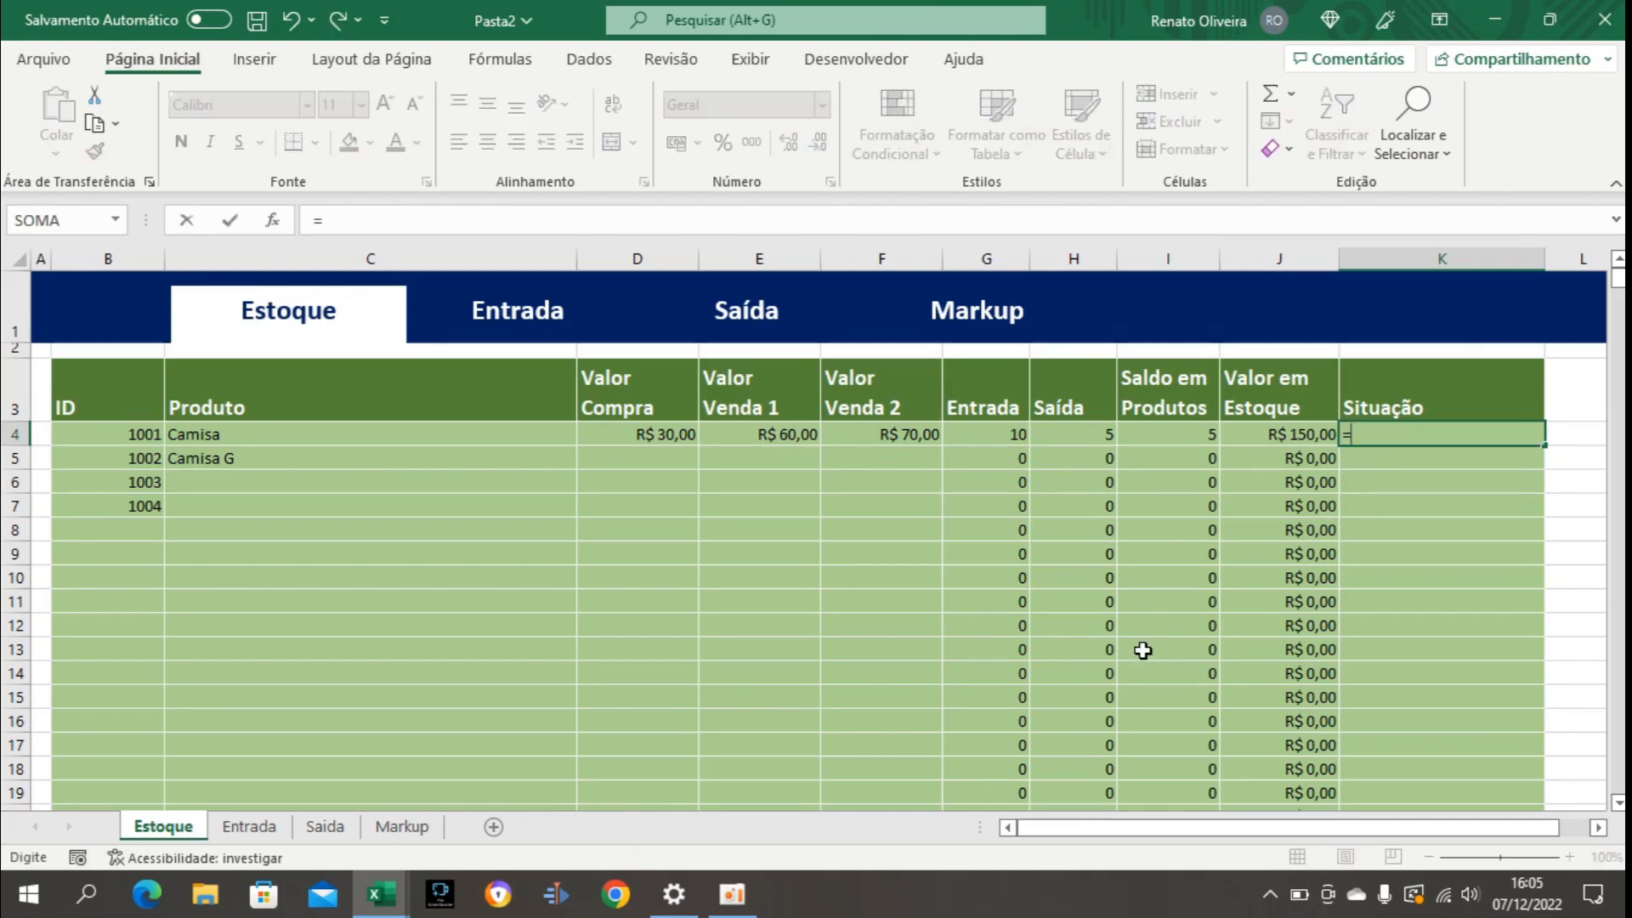
{"action": "type", "text": "se("}
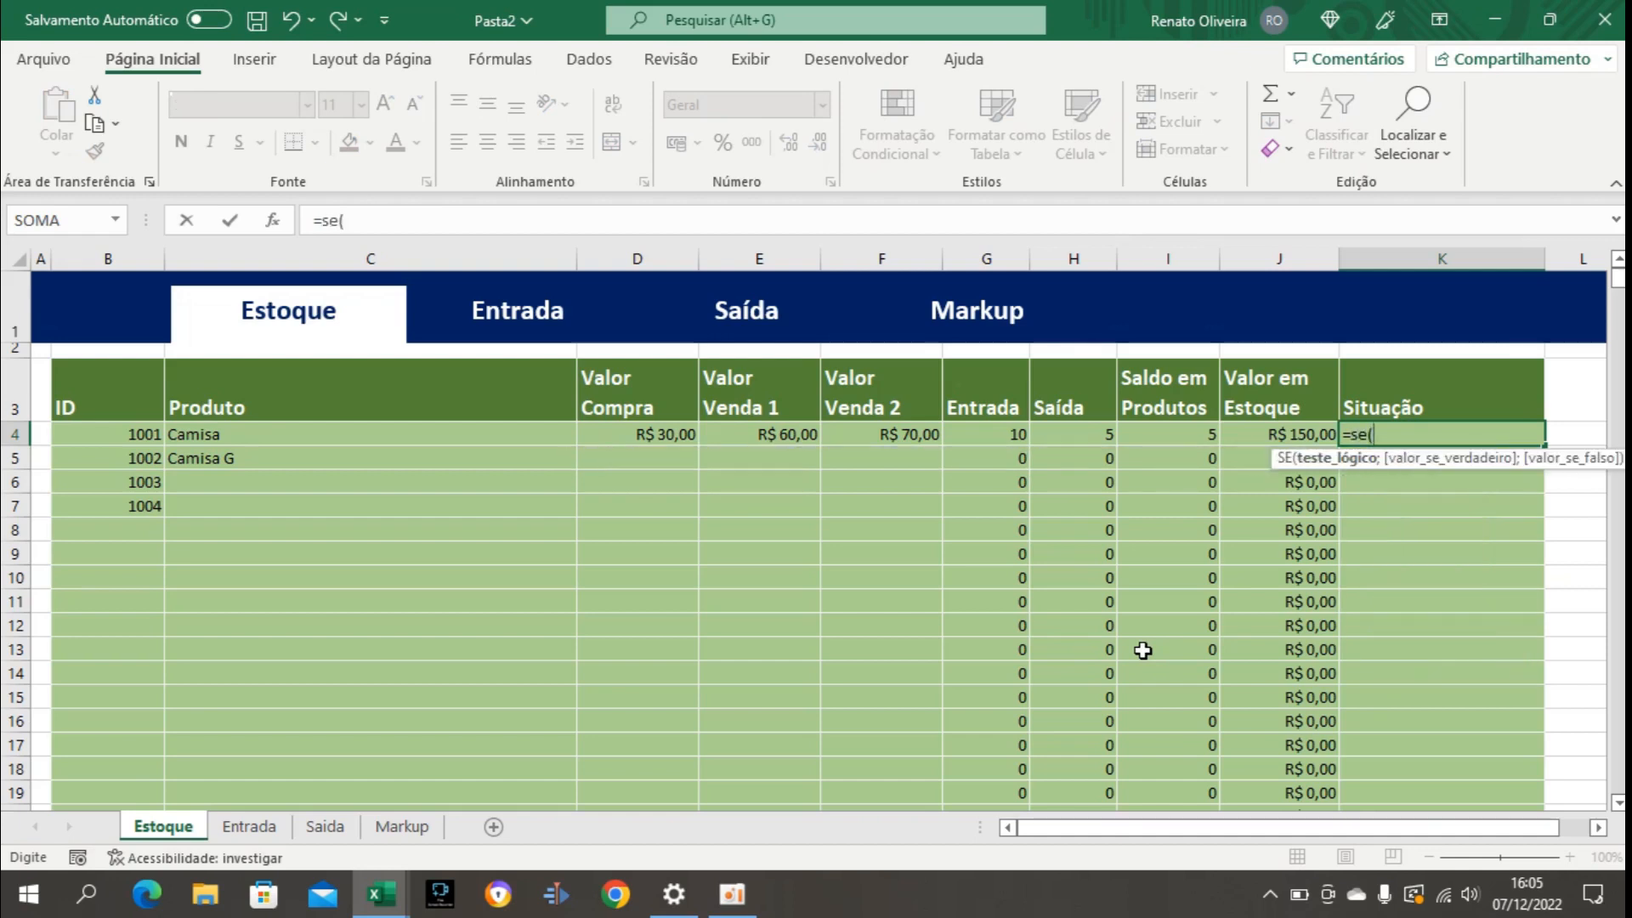
{"action": "left_click", "coordinate": [371, 219]}
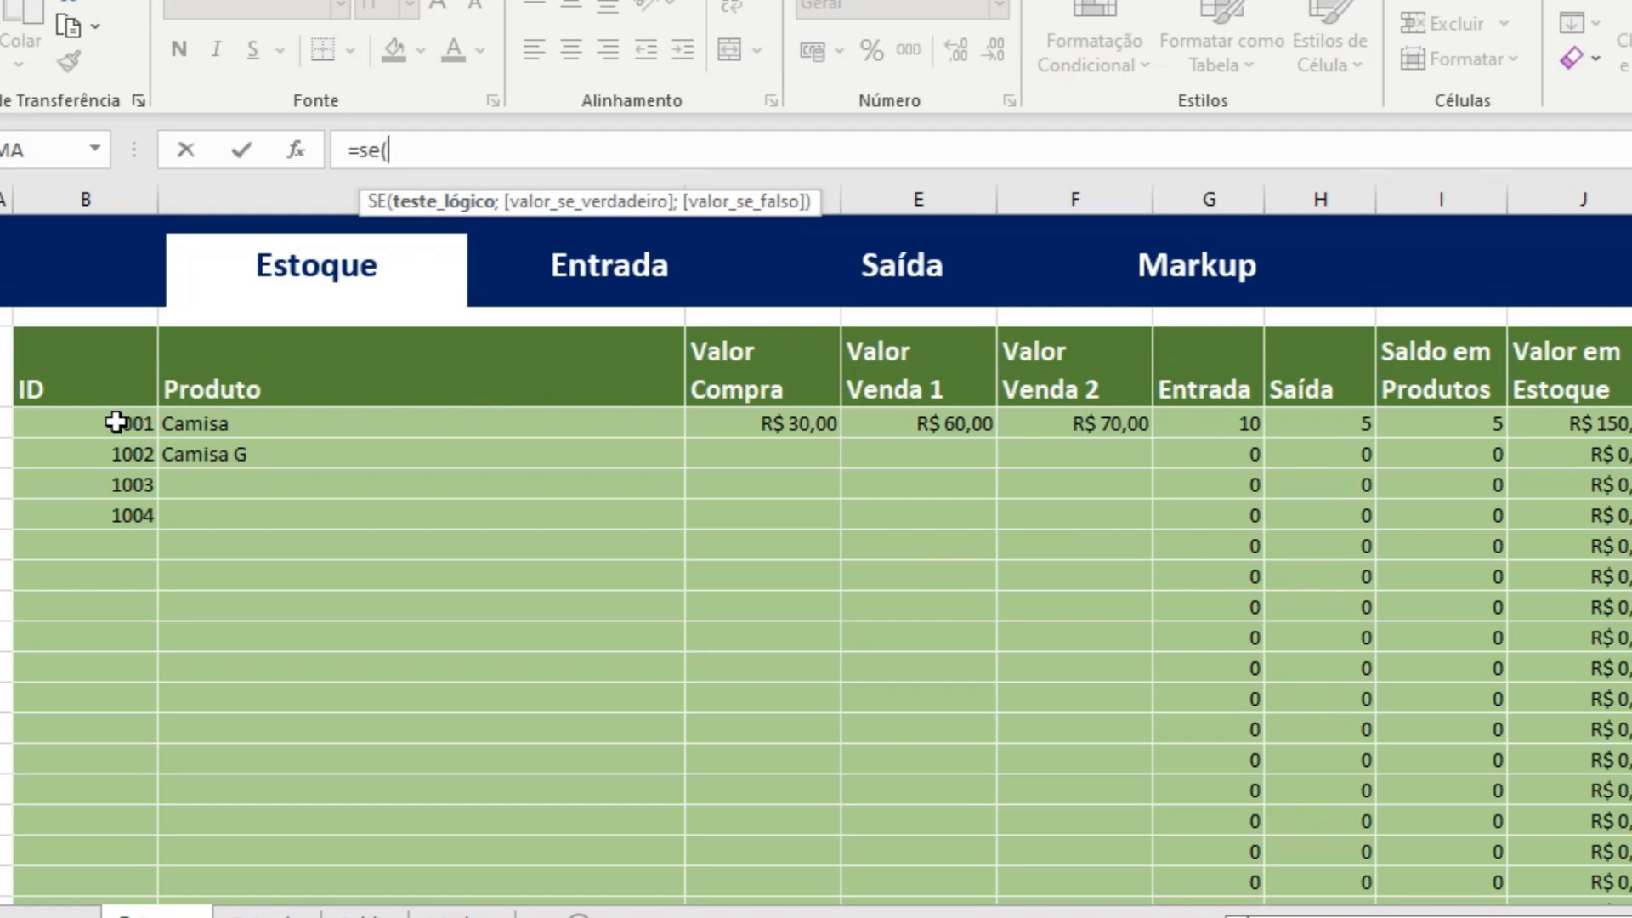
{"action": "left_click", "coordinate": [110, 422]}
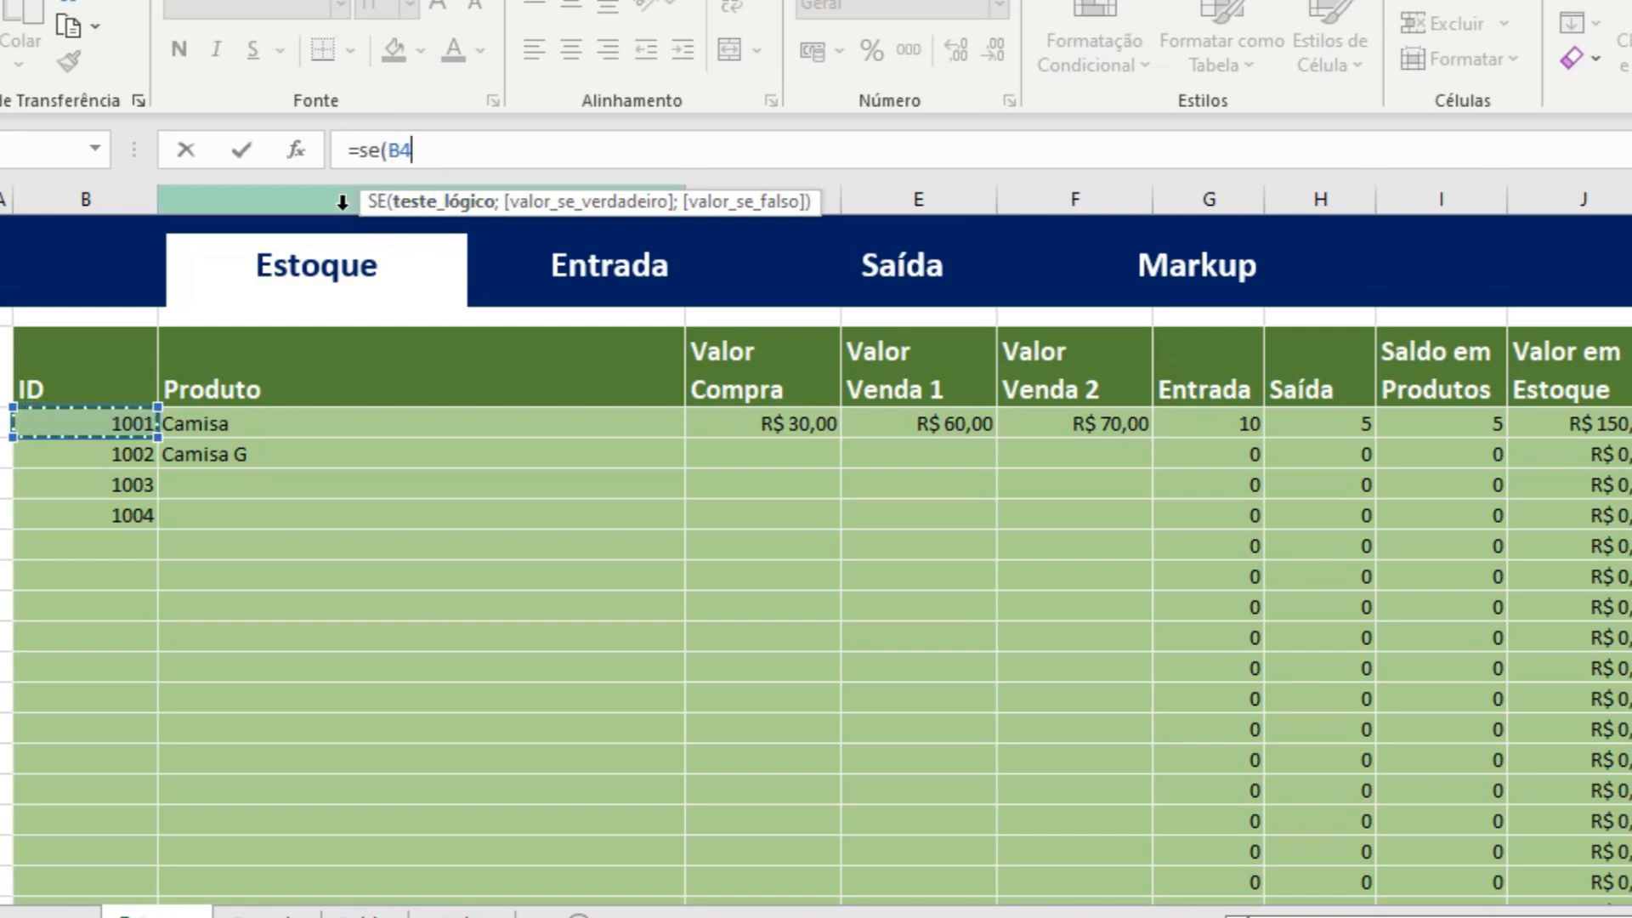
{"action": "type", "text": "="}
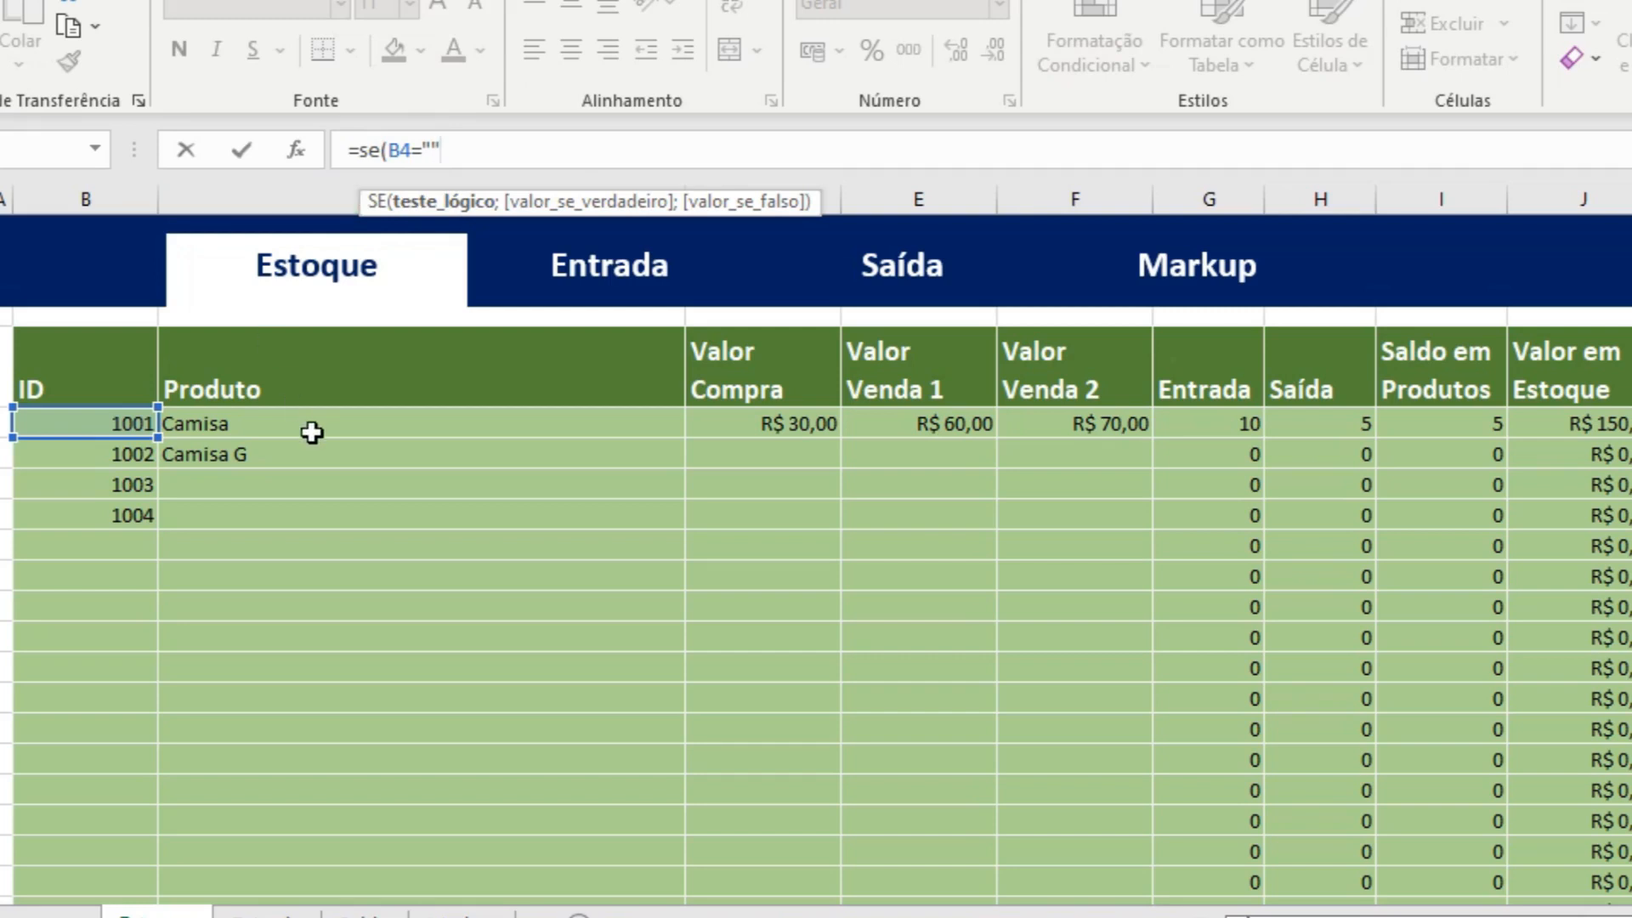
{"action": "type", "text": ";"}
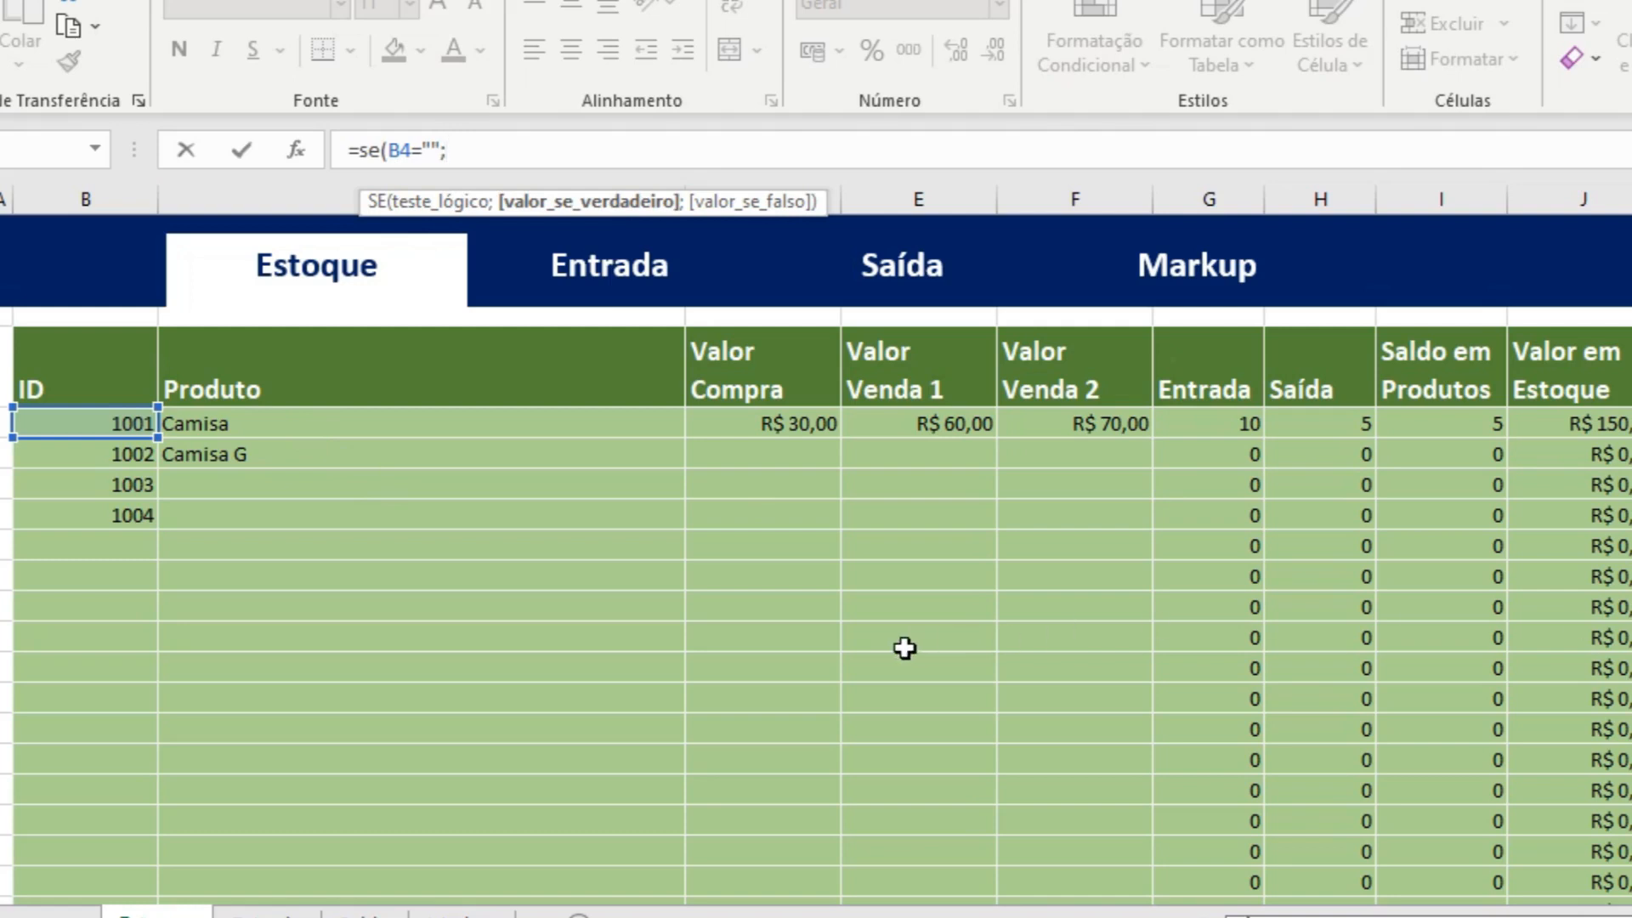
{"action": "type", "text": "\"\";"}
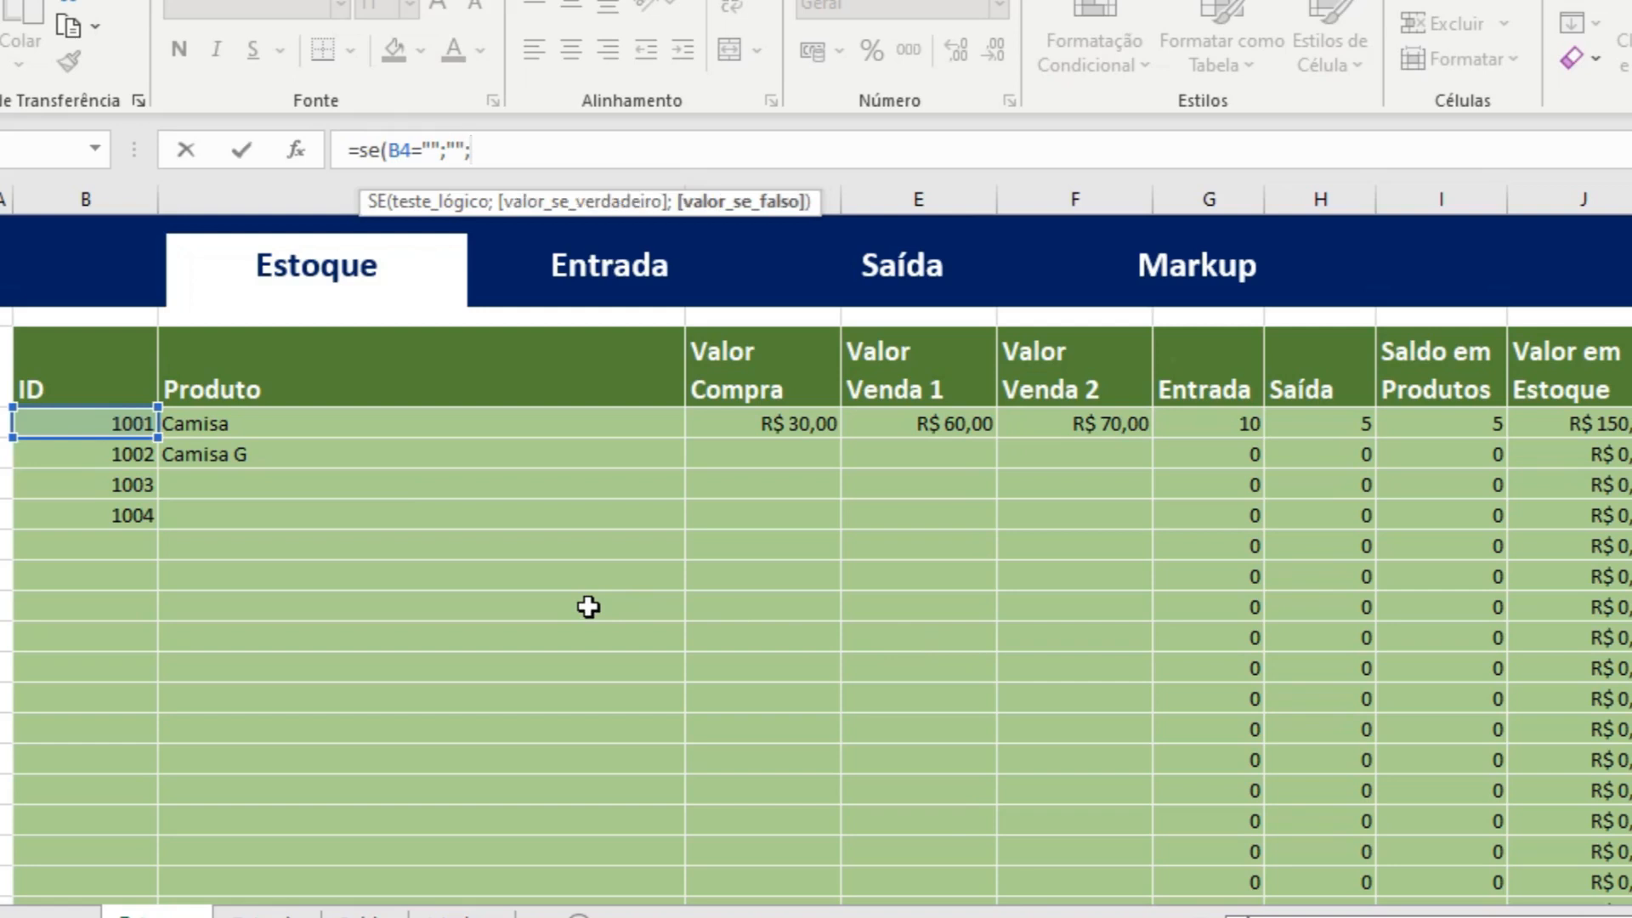
{"action": "type", "text": "se"}
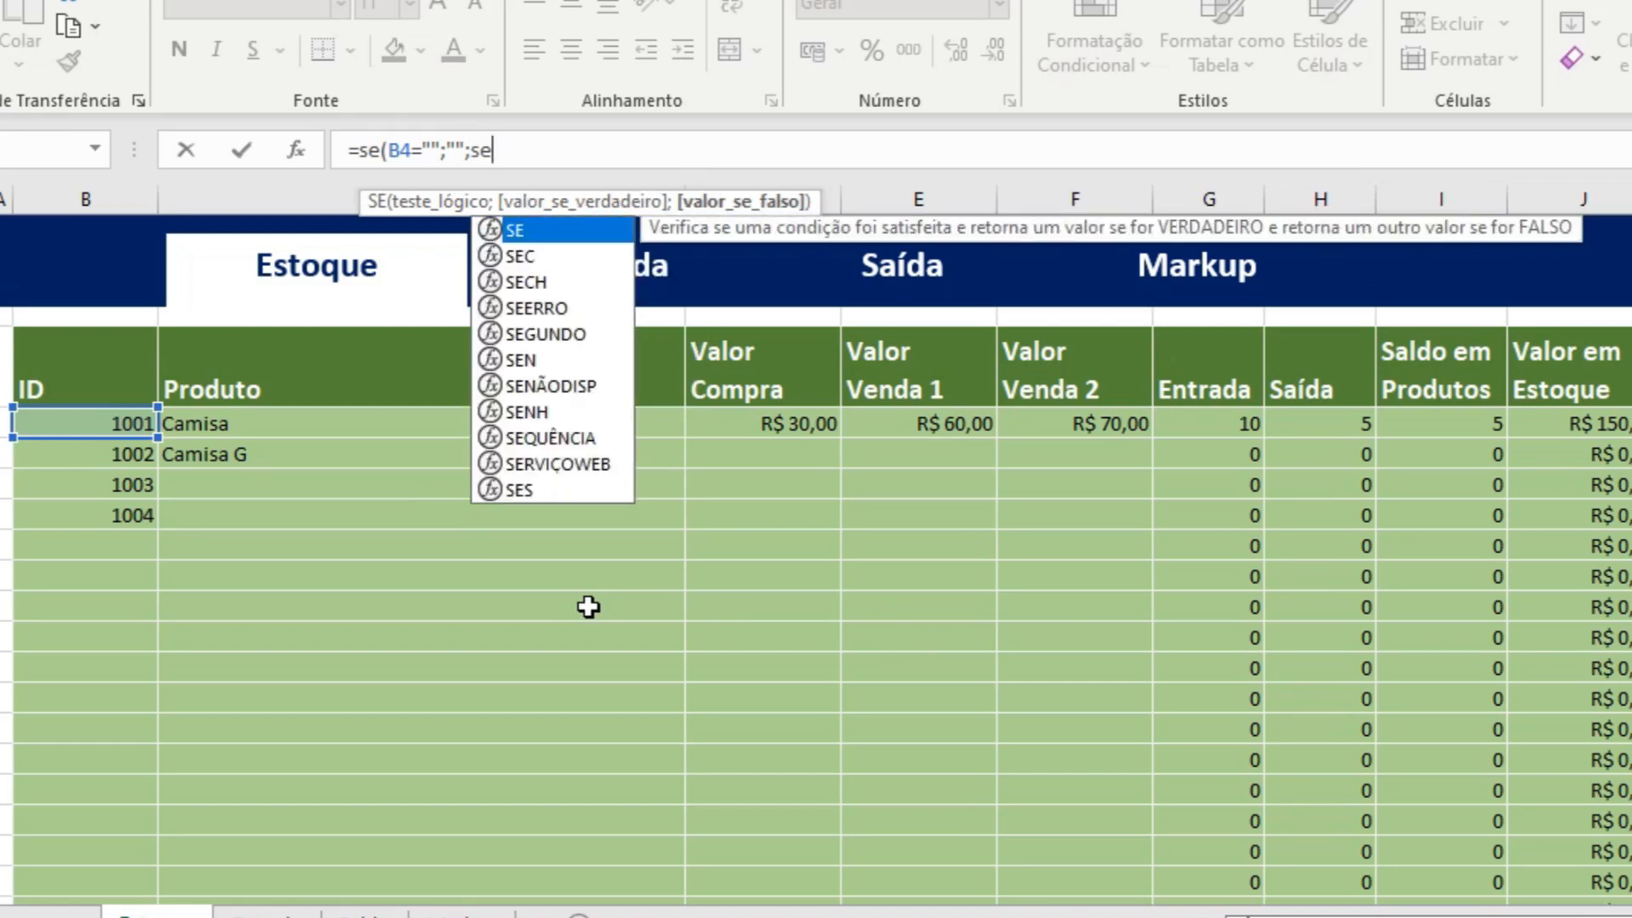
{"action": "type", "text": "("}
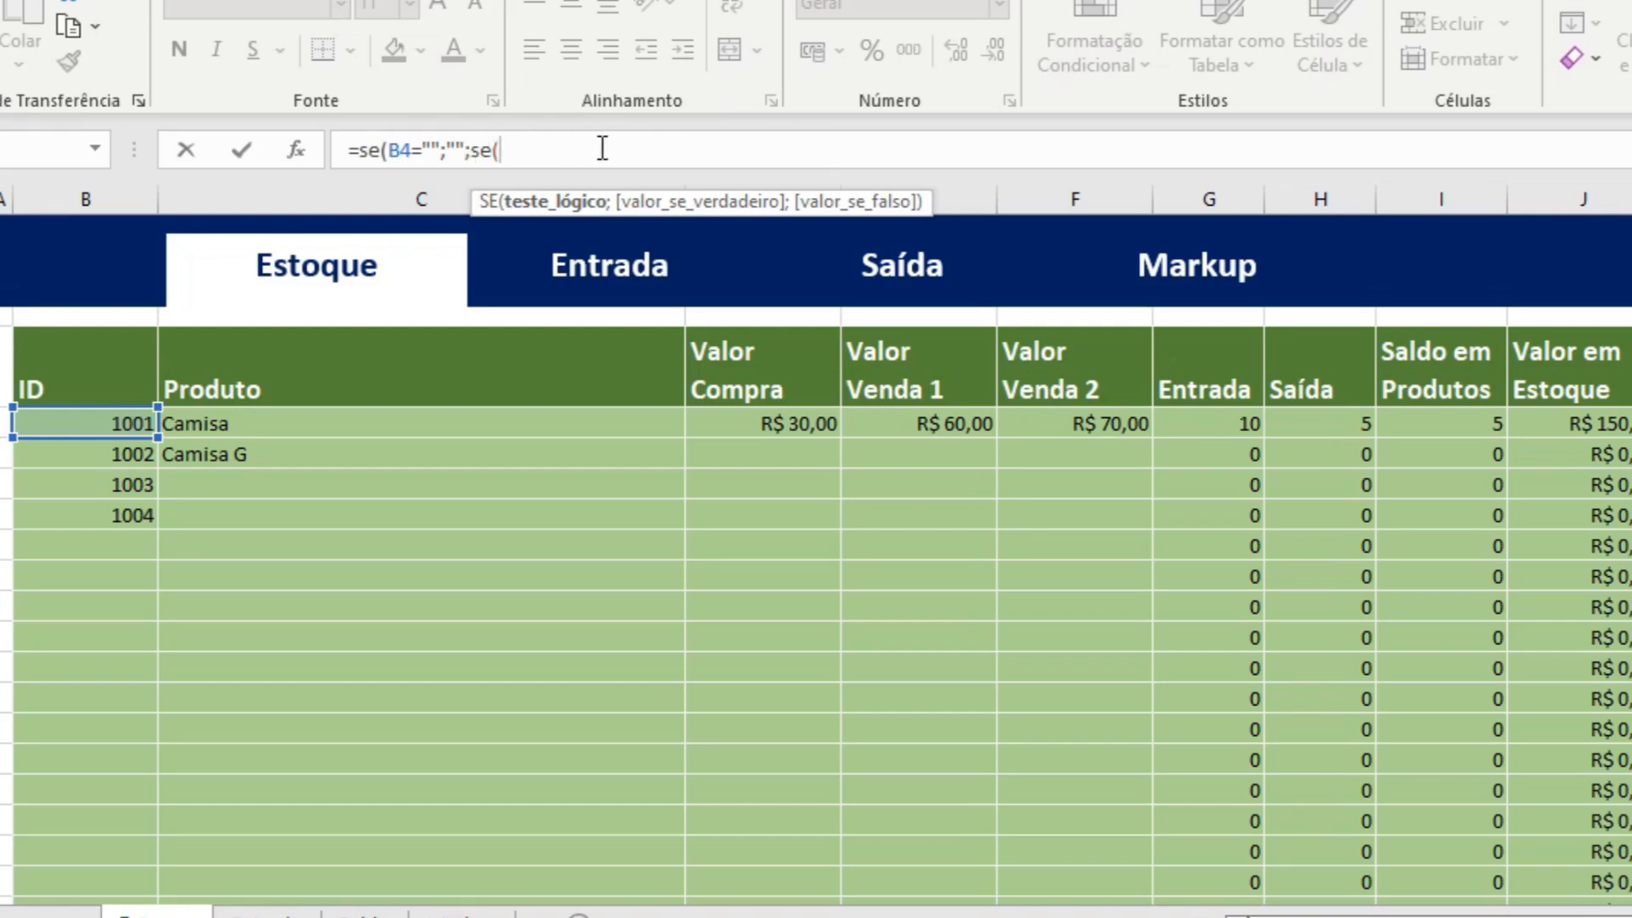
Add a nested SE to the K4 formula that returns "Estoque Vazio" when the product balance I4 equals 0: se(I4=0;"Estoque Vazio";.
{"action": "left_click", "coordinate": [1451, 422]}
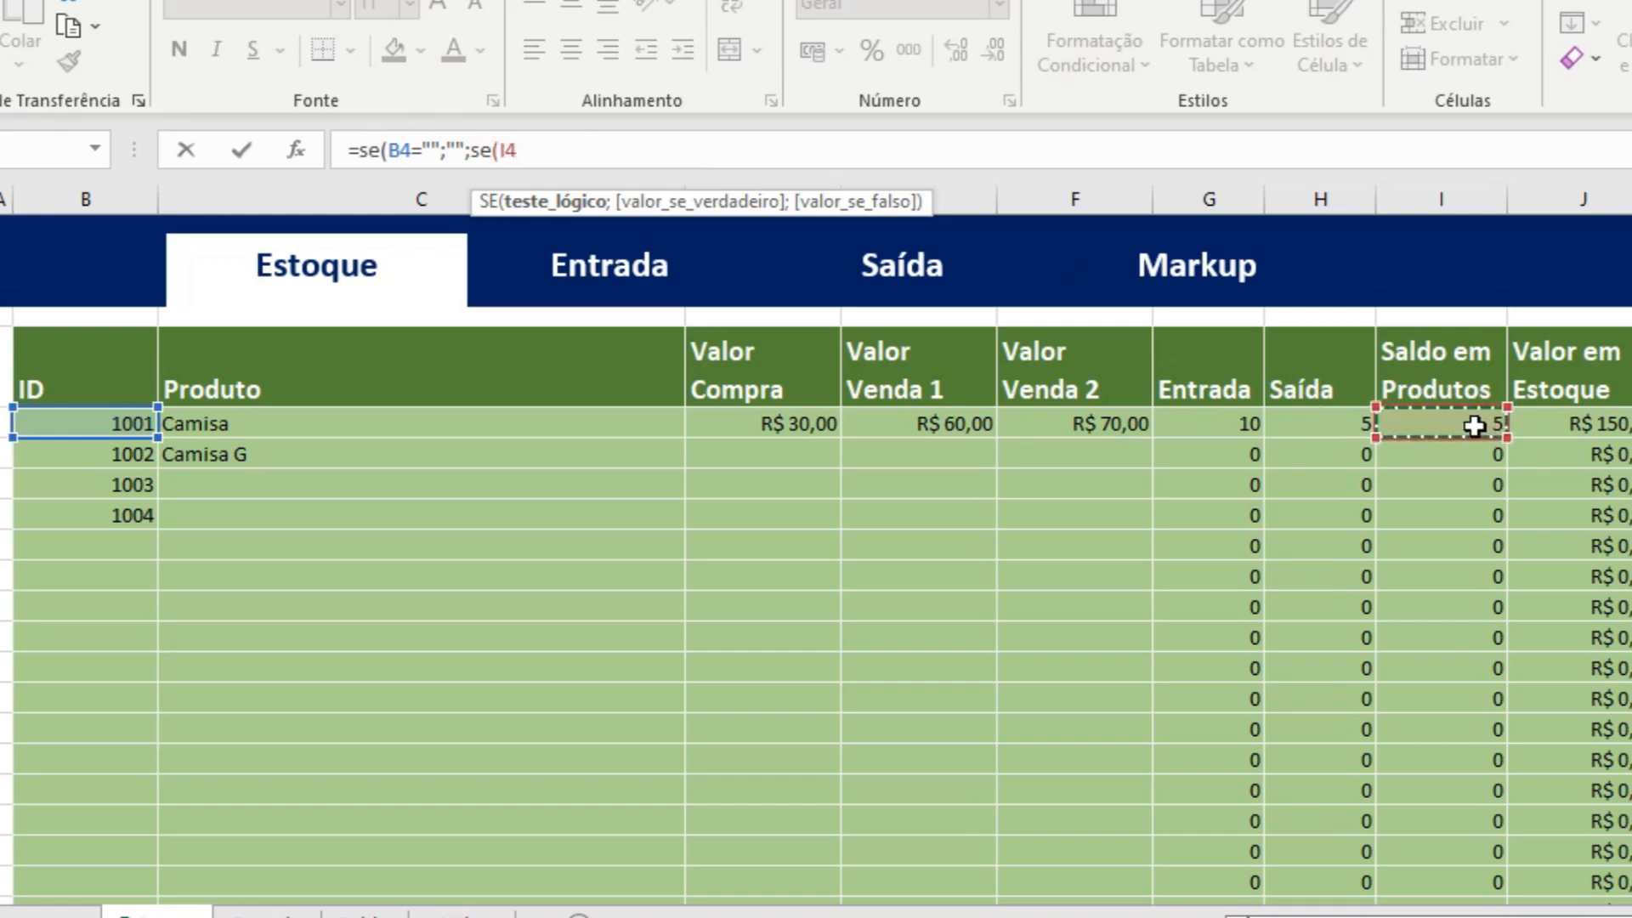
{"action": "type", "text": "="}
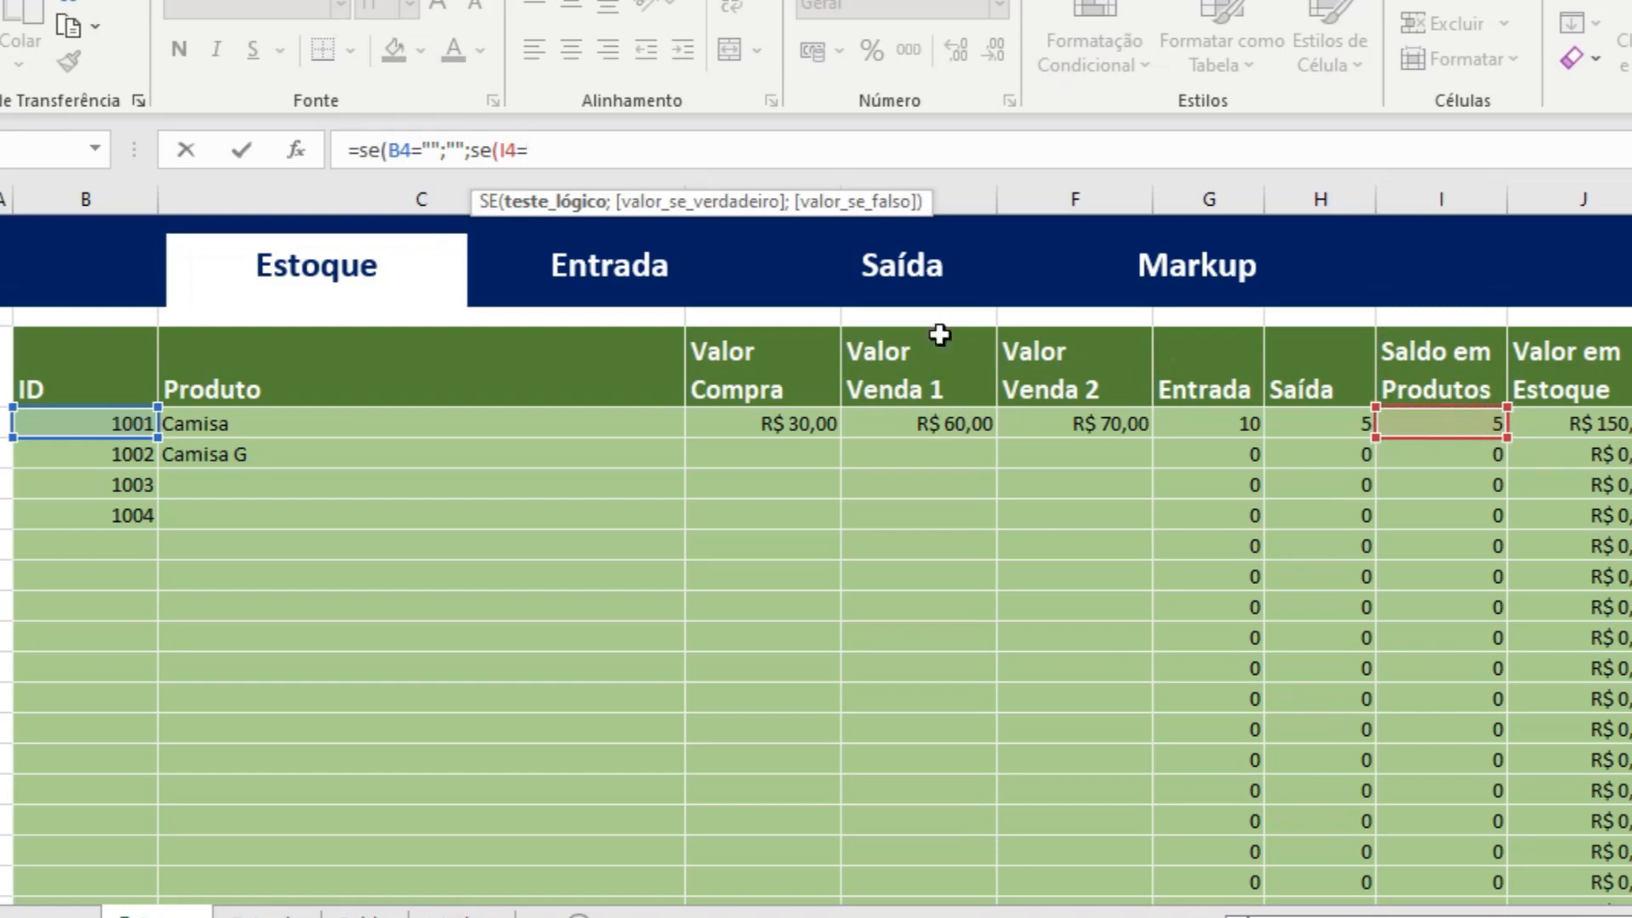
{"action": "type", "text": "0;"}
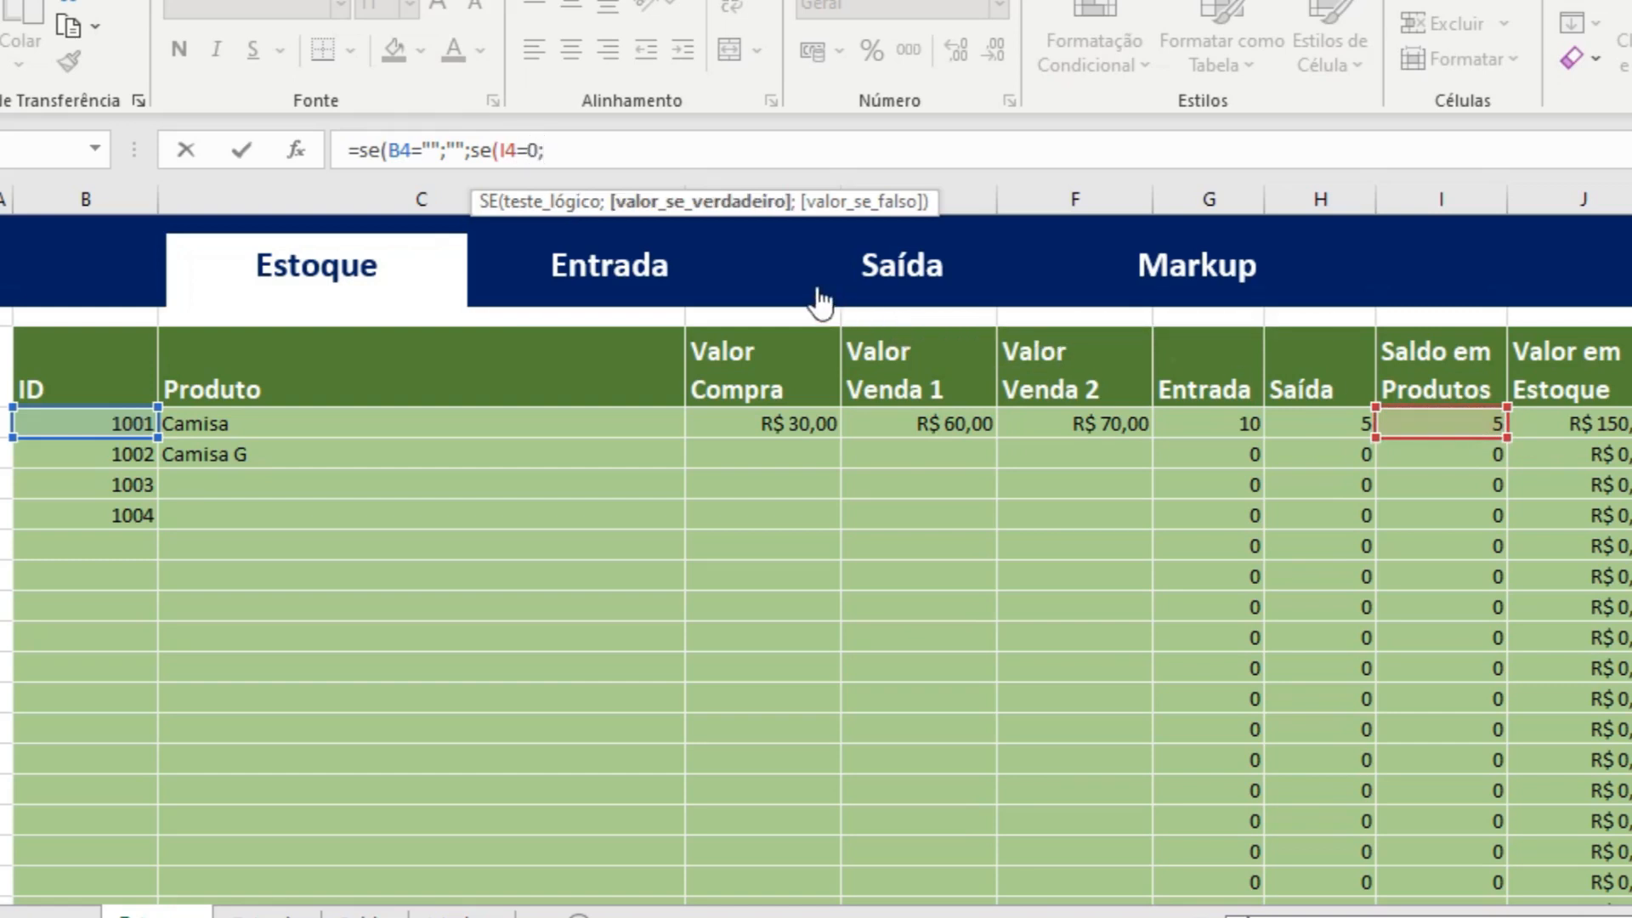
{"action": "type", "text": "\"Estoqu"}
{"action": "key", "text": "BackSpace"}
{"action": "key", "text": "BackSpace"}
{"action": "type", "text": "que Vazio"}
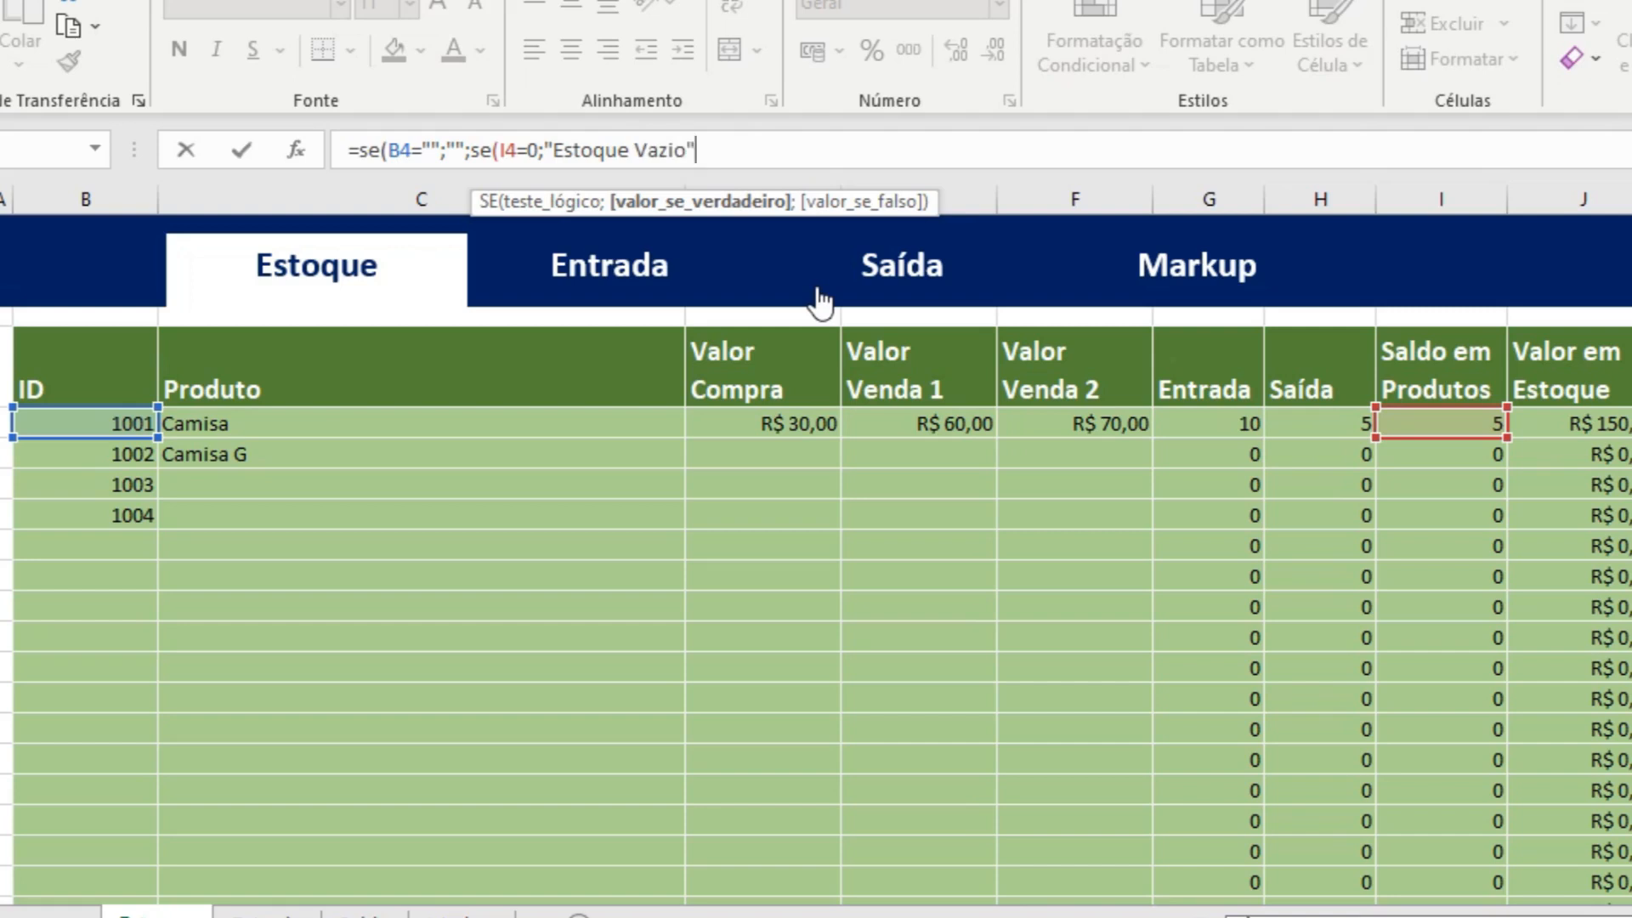
{"action": "type", "text": "\";"}
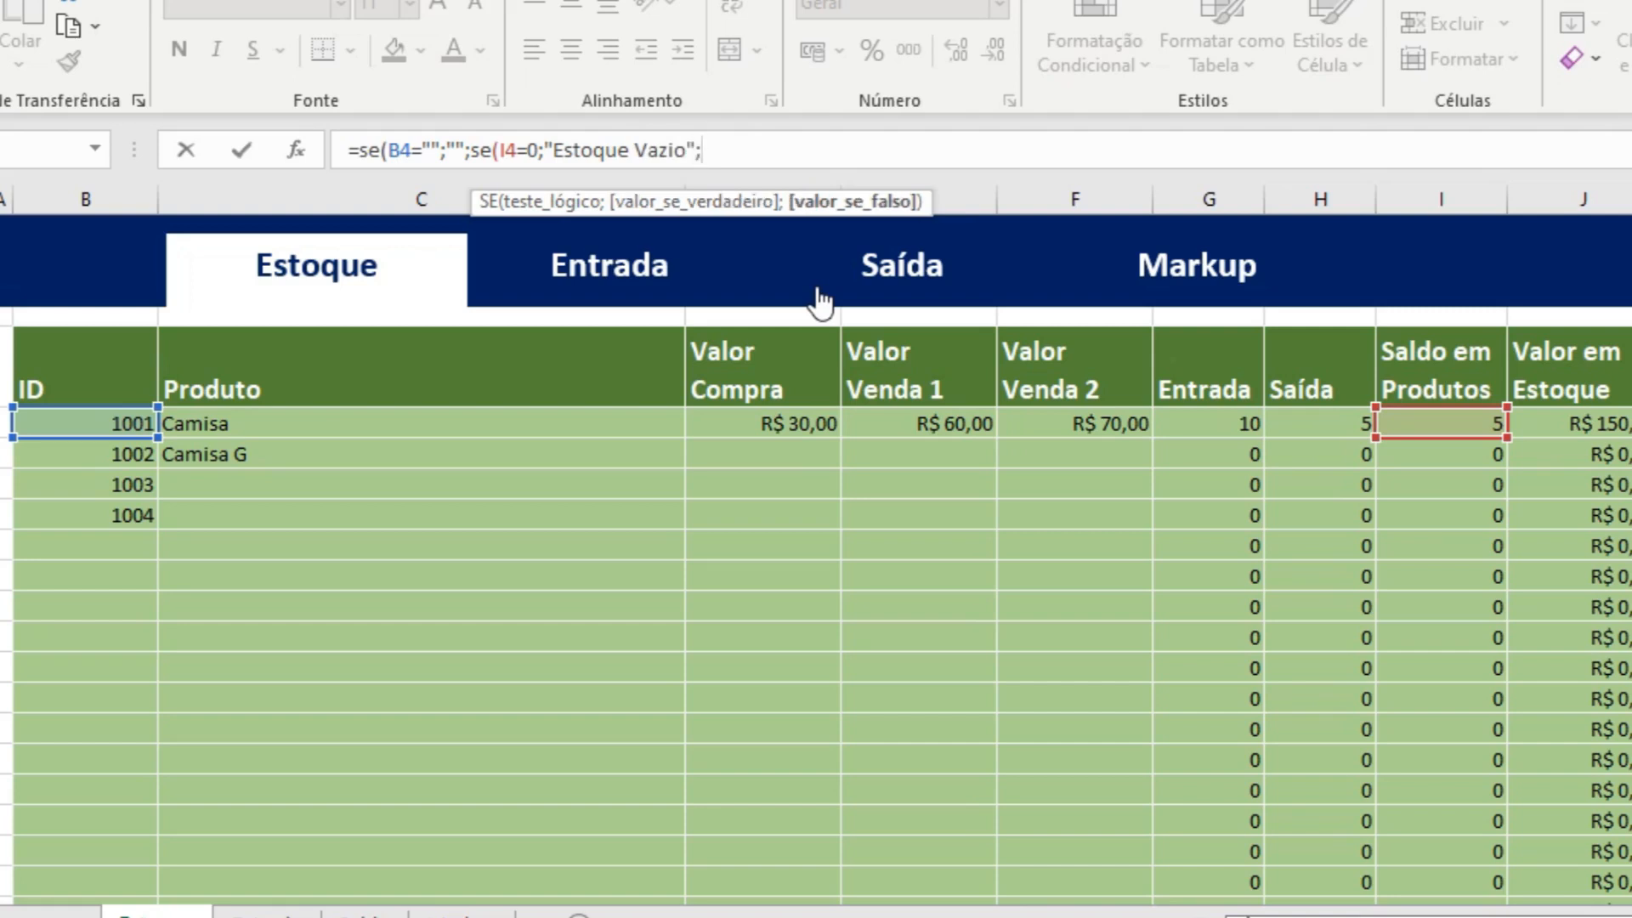
{"action": "type", "text": "se"}
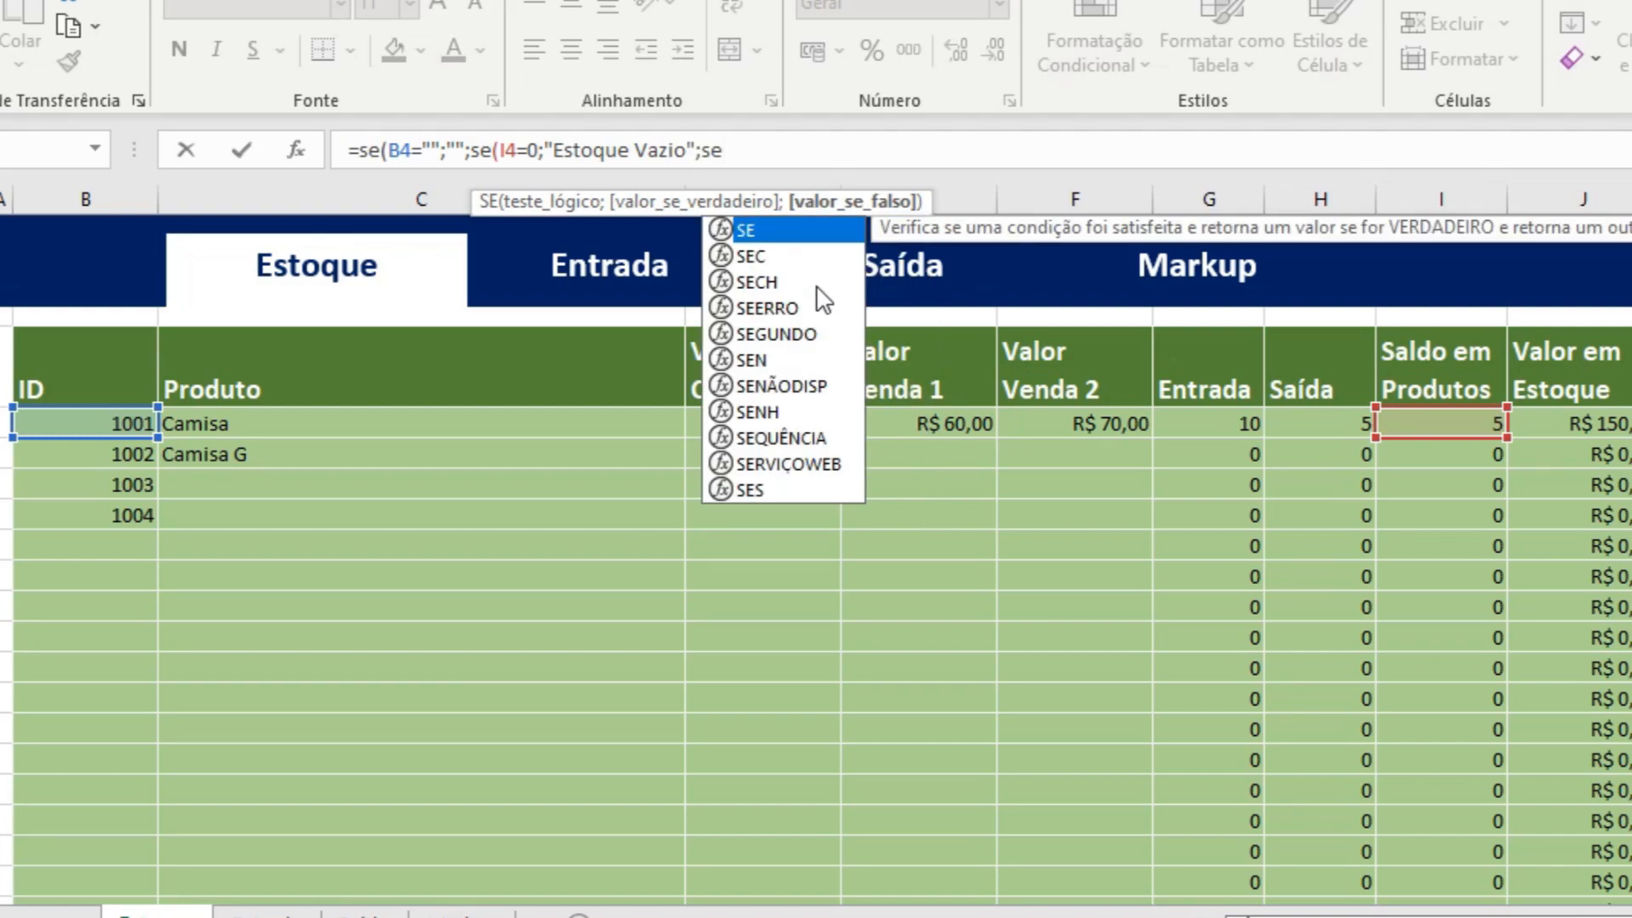
{"action": "type", "text": "("}
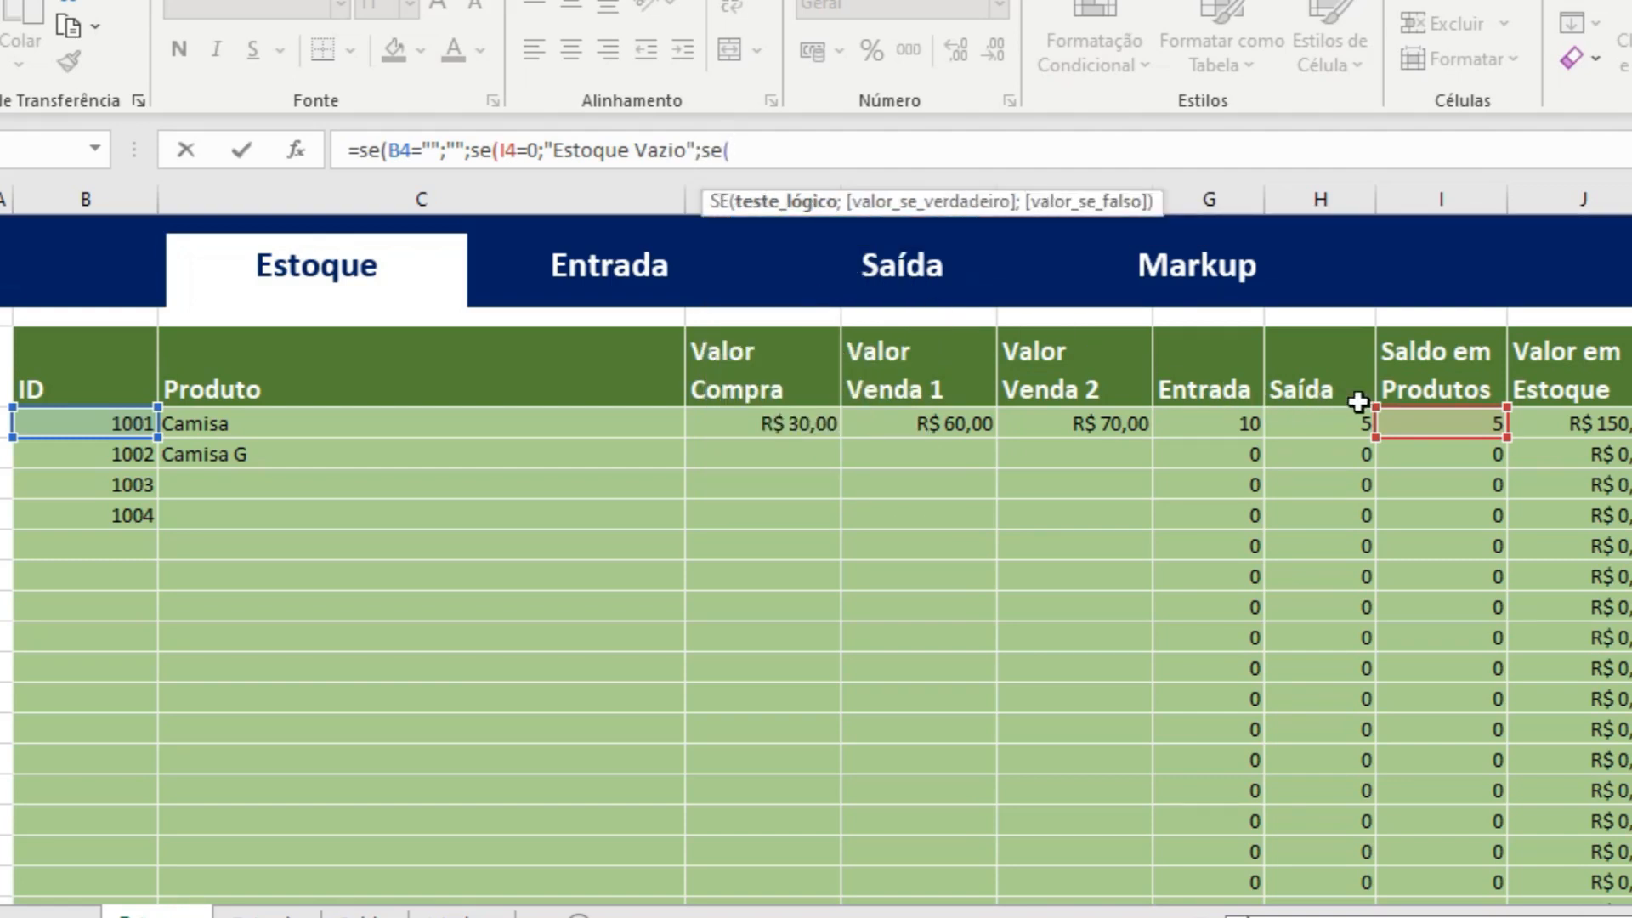
Nest another SE in the K4 formula that tests whether the product balance is below 10: se(I4<10;.
{"action": "left_click", "coordinate": [1440, 425]}
{"action": "type", "text": "="}
{"action": "key", "text": "BackSpace"}
{"action": "type", "text": "<10;"}
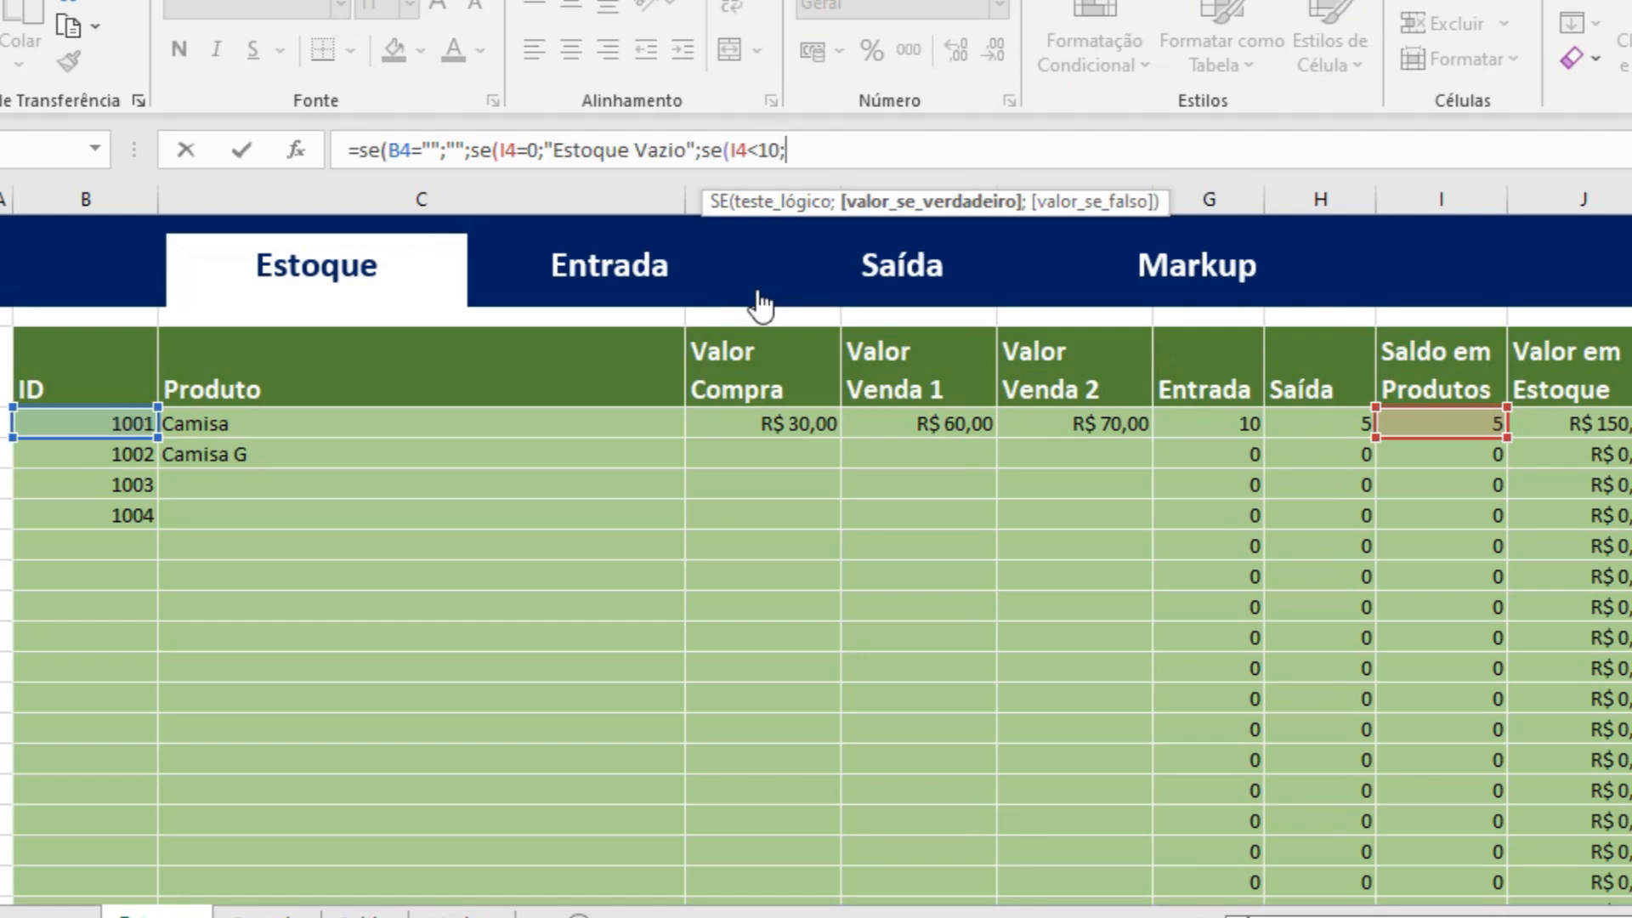
{"action": "type", "text": "\""}
Enter "Abaixo de 10 Un." as the true result of the I4<10 test in the K4 formula.
{"action": "type", "text": "Abaixo de "}
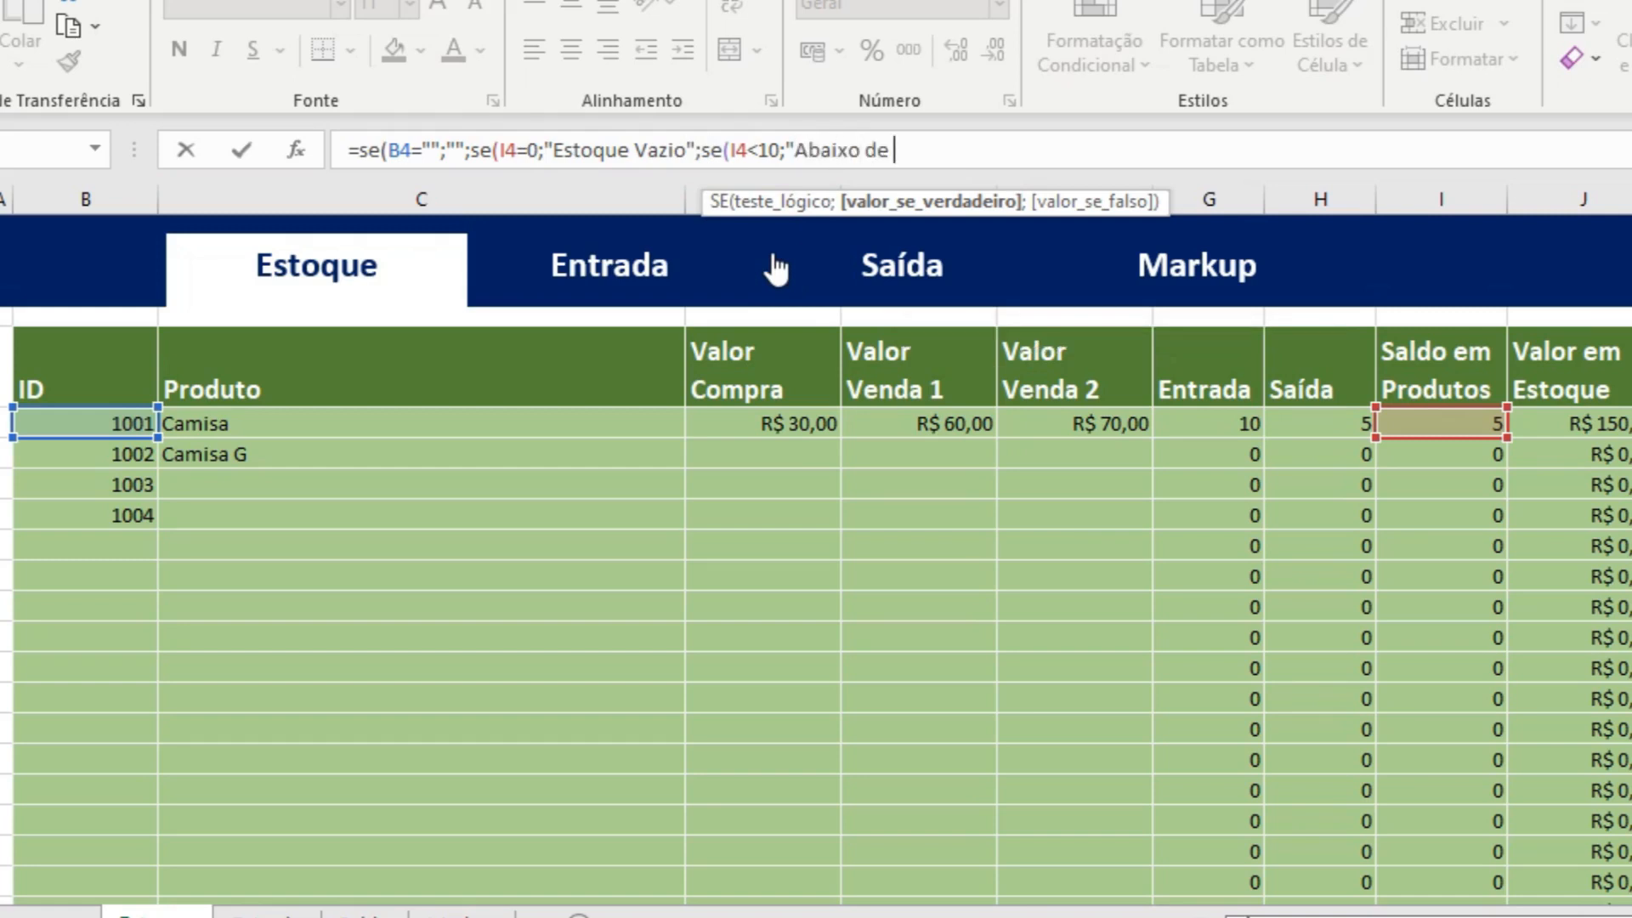
{"action": "type", "text": "10 Un"}
{"action": "key", "text": "BackSpace"}
{"action": "key", "text": "BackSpace"}
{"action": "type", "text": "m."}
{"action": "key", "text": "BackSpace"}
{"action": "key", "text": "BackSpace"}
{"action": "type", "text": "n.\";"}
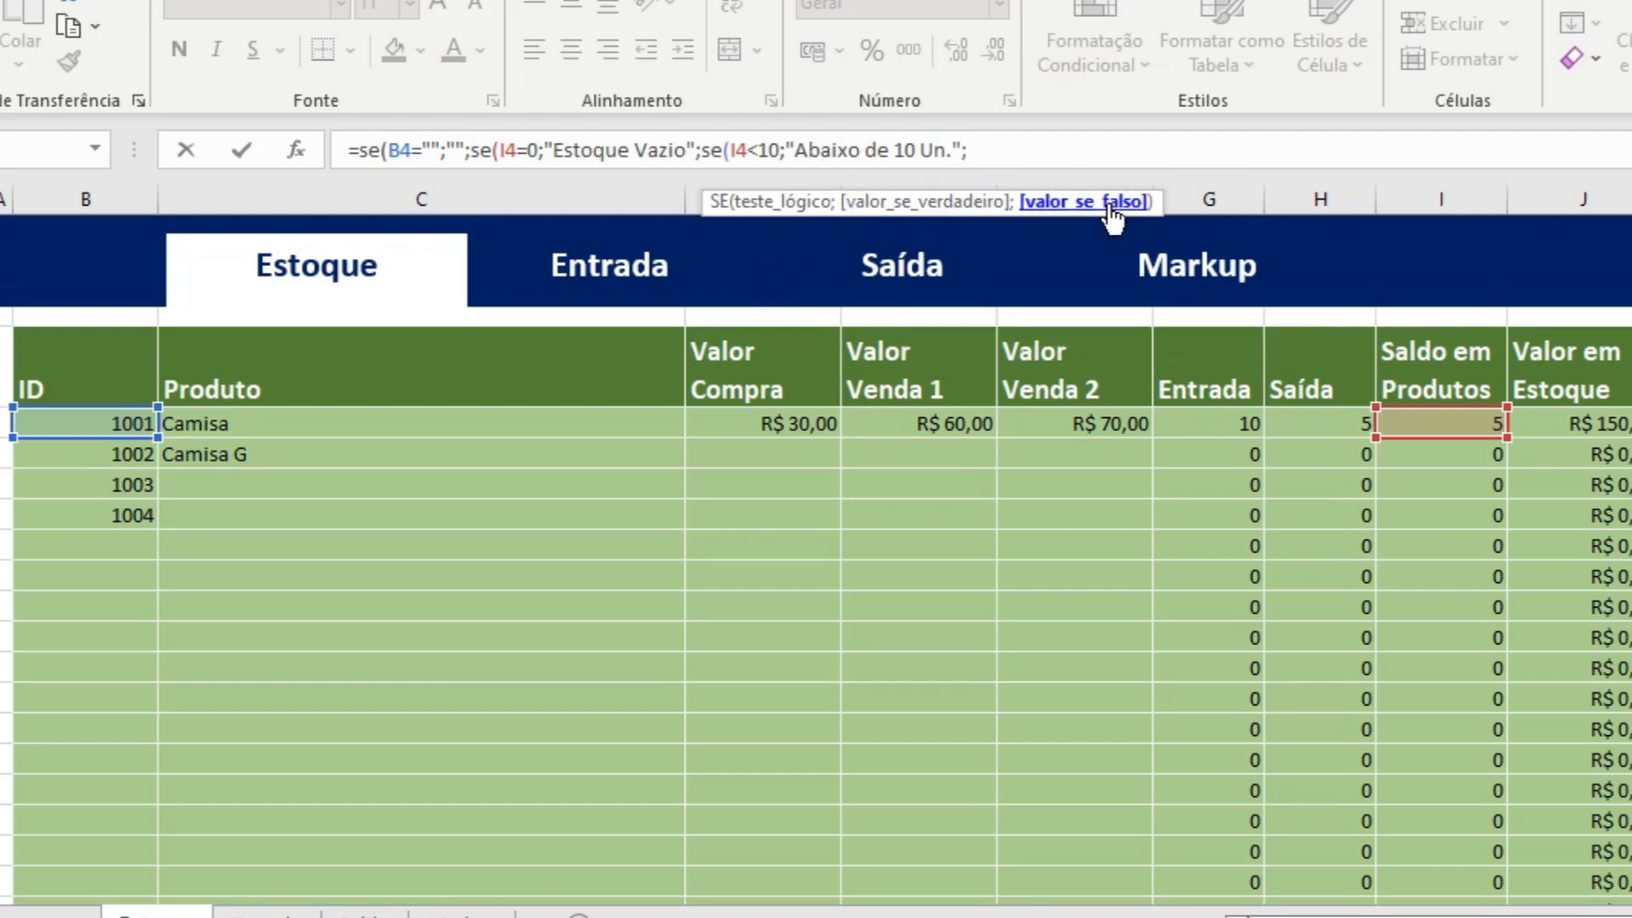
{"action": "type", "text": "se"}
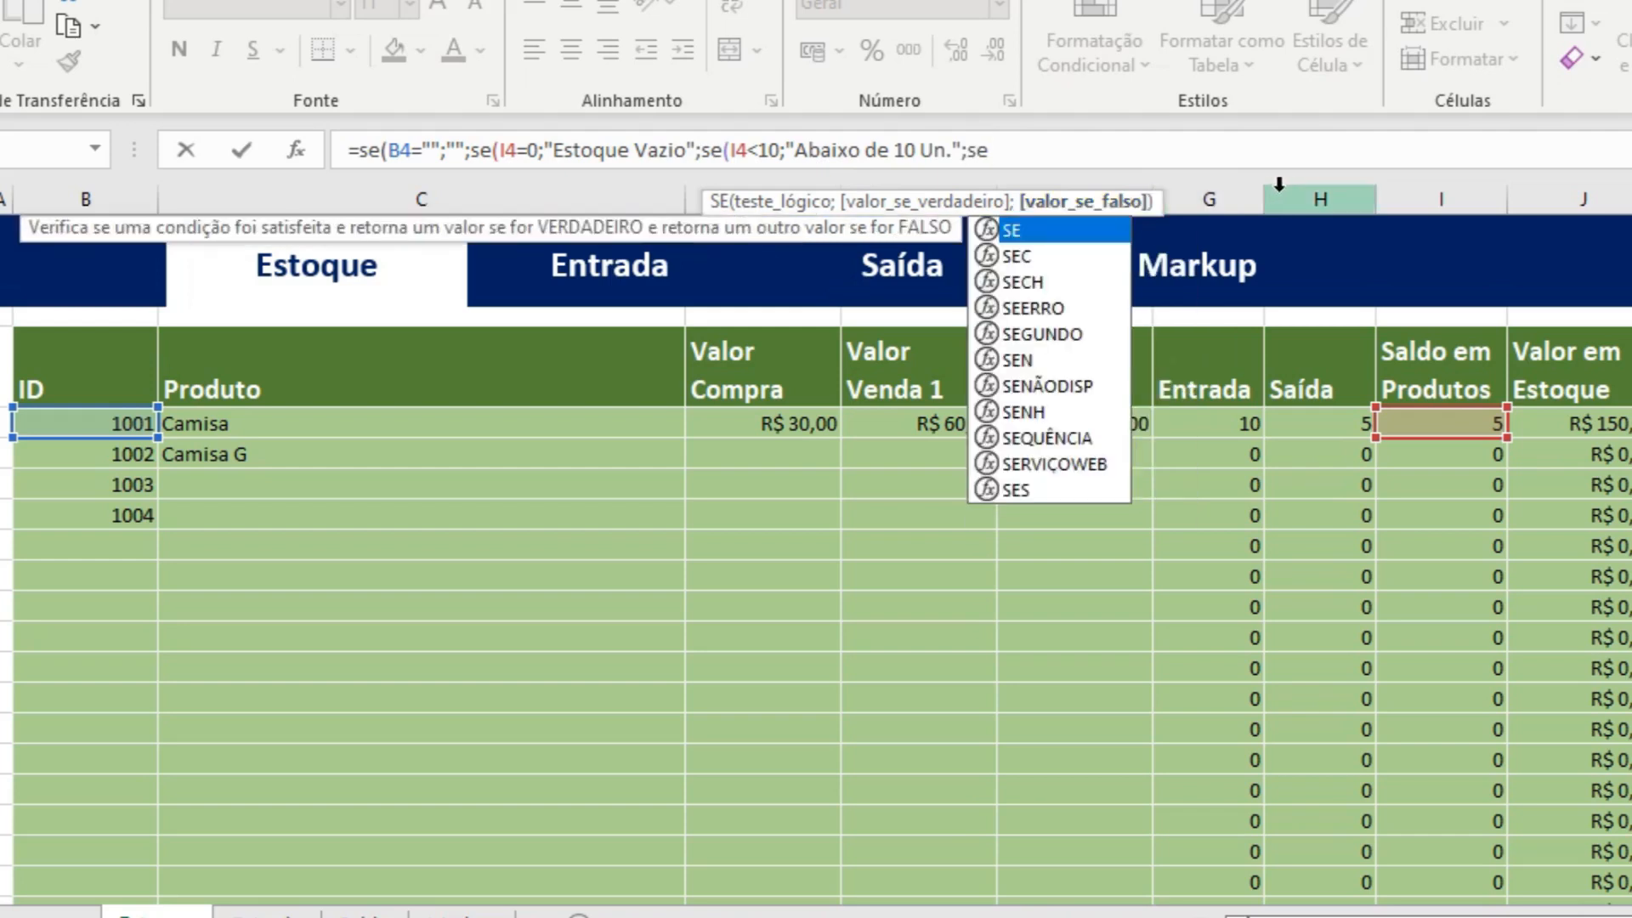
{"action": "type", "text": "("}
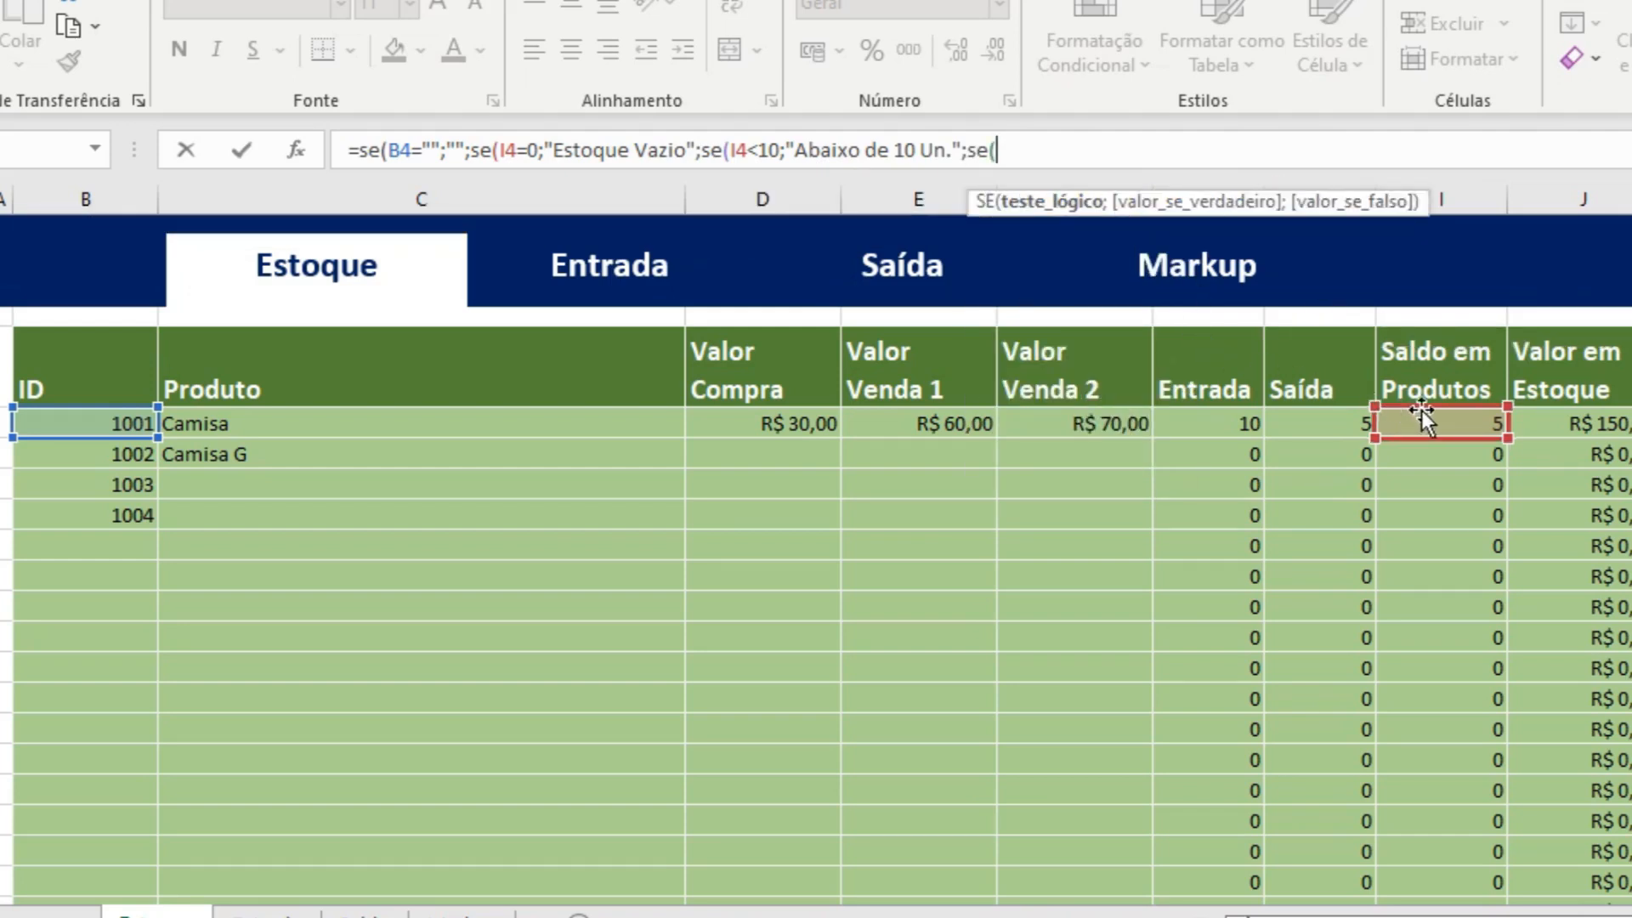
Nest a further SE in the K4 formula that tests whether the product balance is below 20: se(I4<20;.
{"action": "left_click", "coordinate": [1448, 420]}
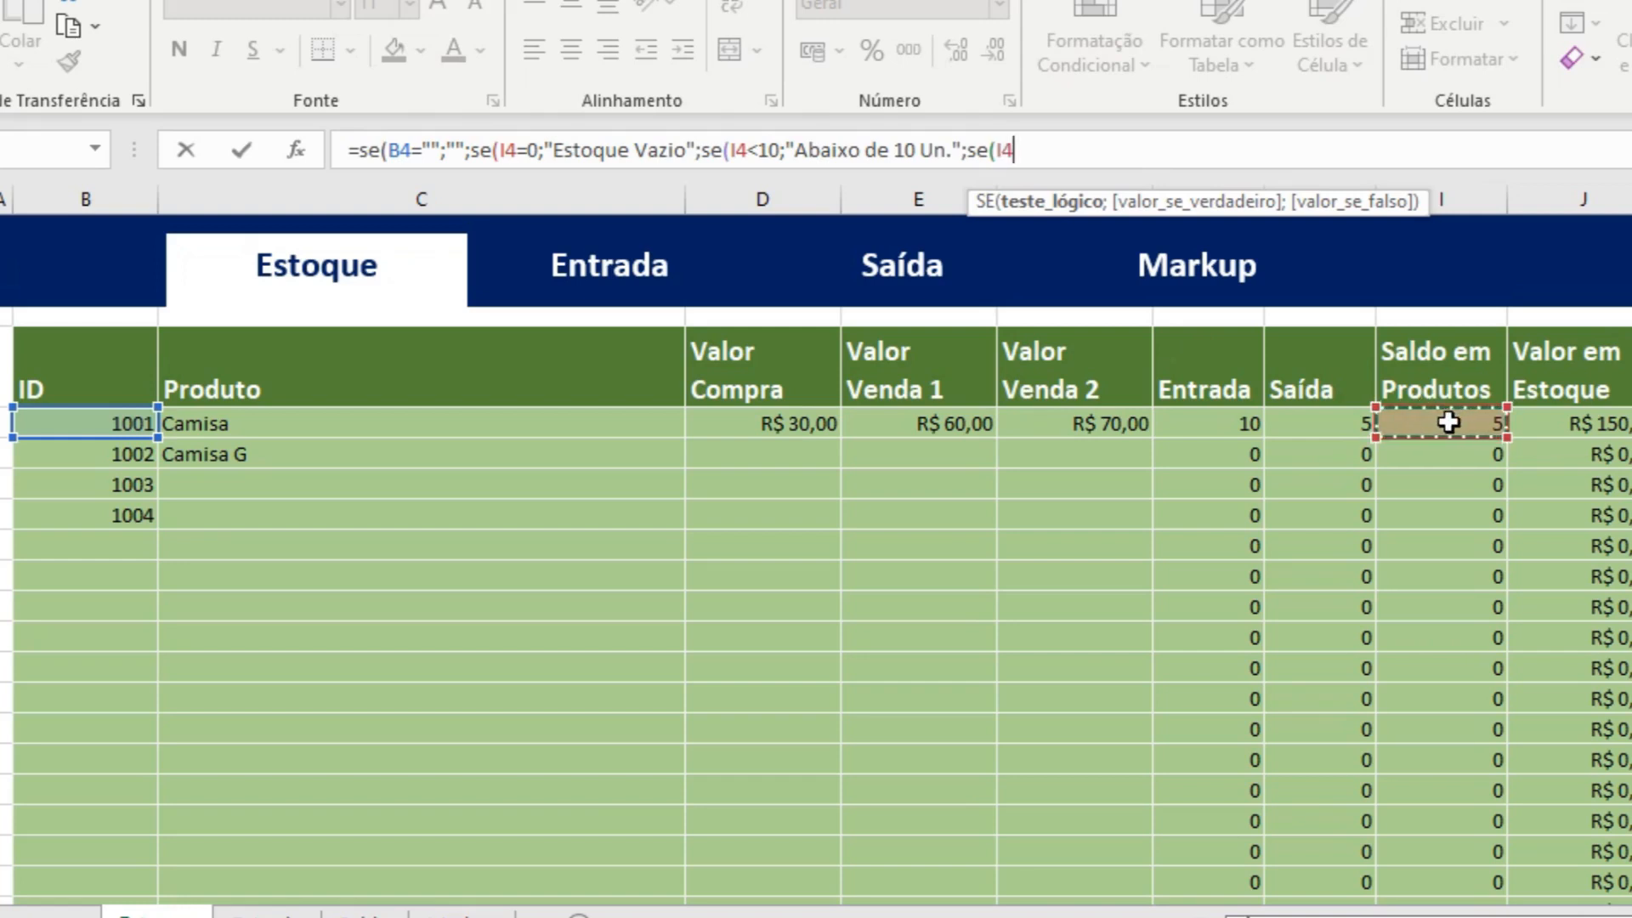
{"action": "type", "text": "<20"}
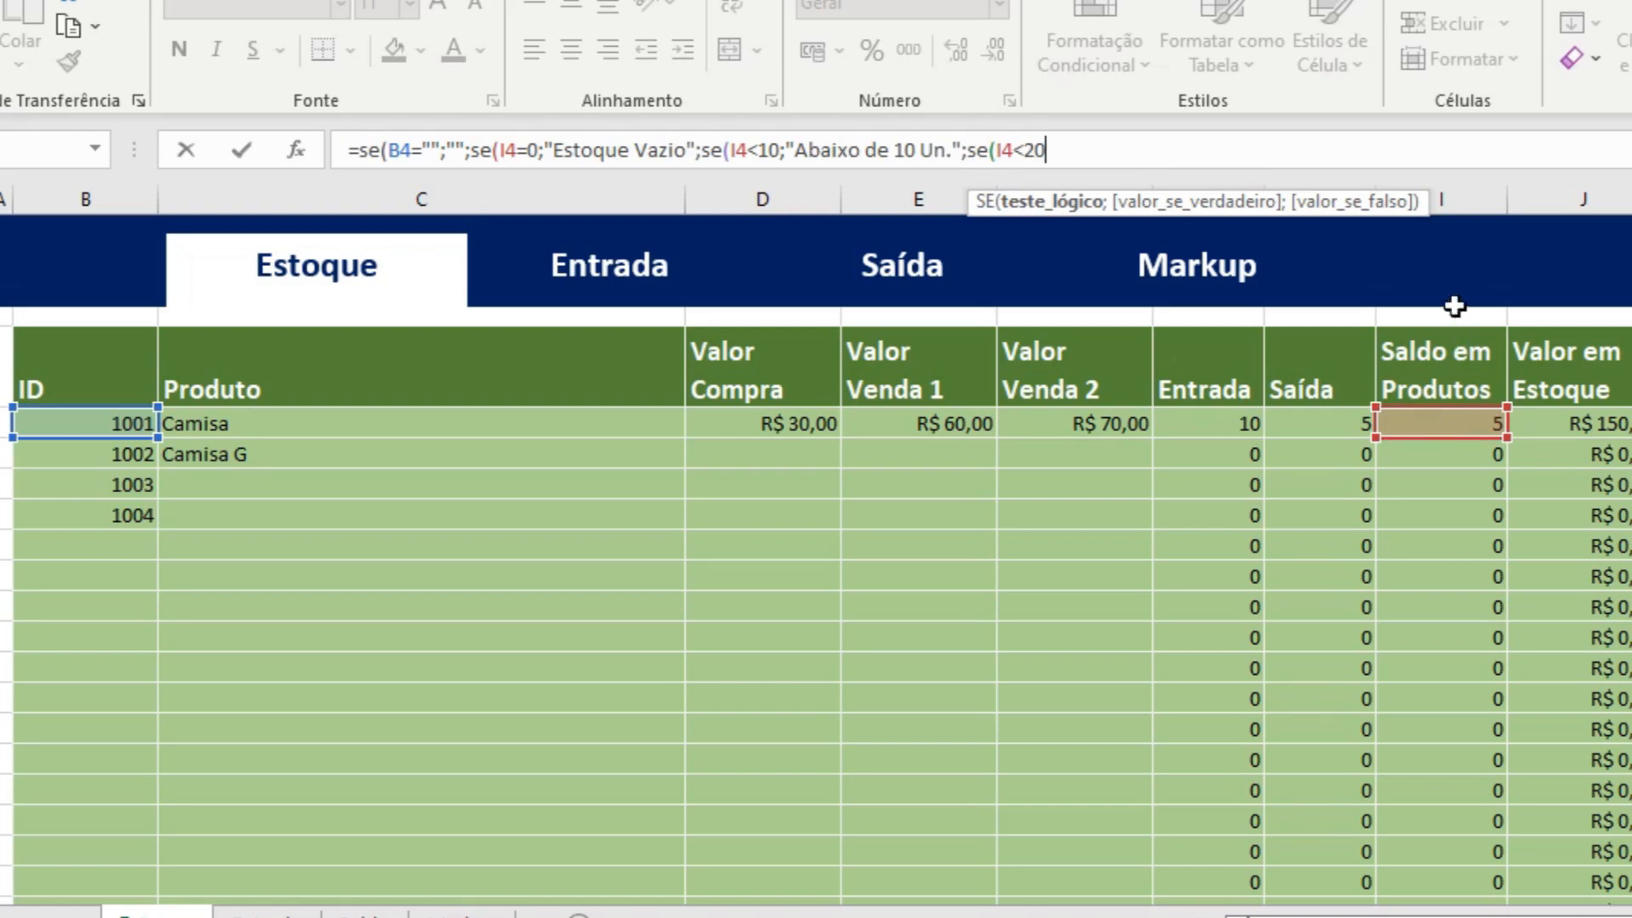
{"action": "type", "text": ";"}
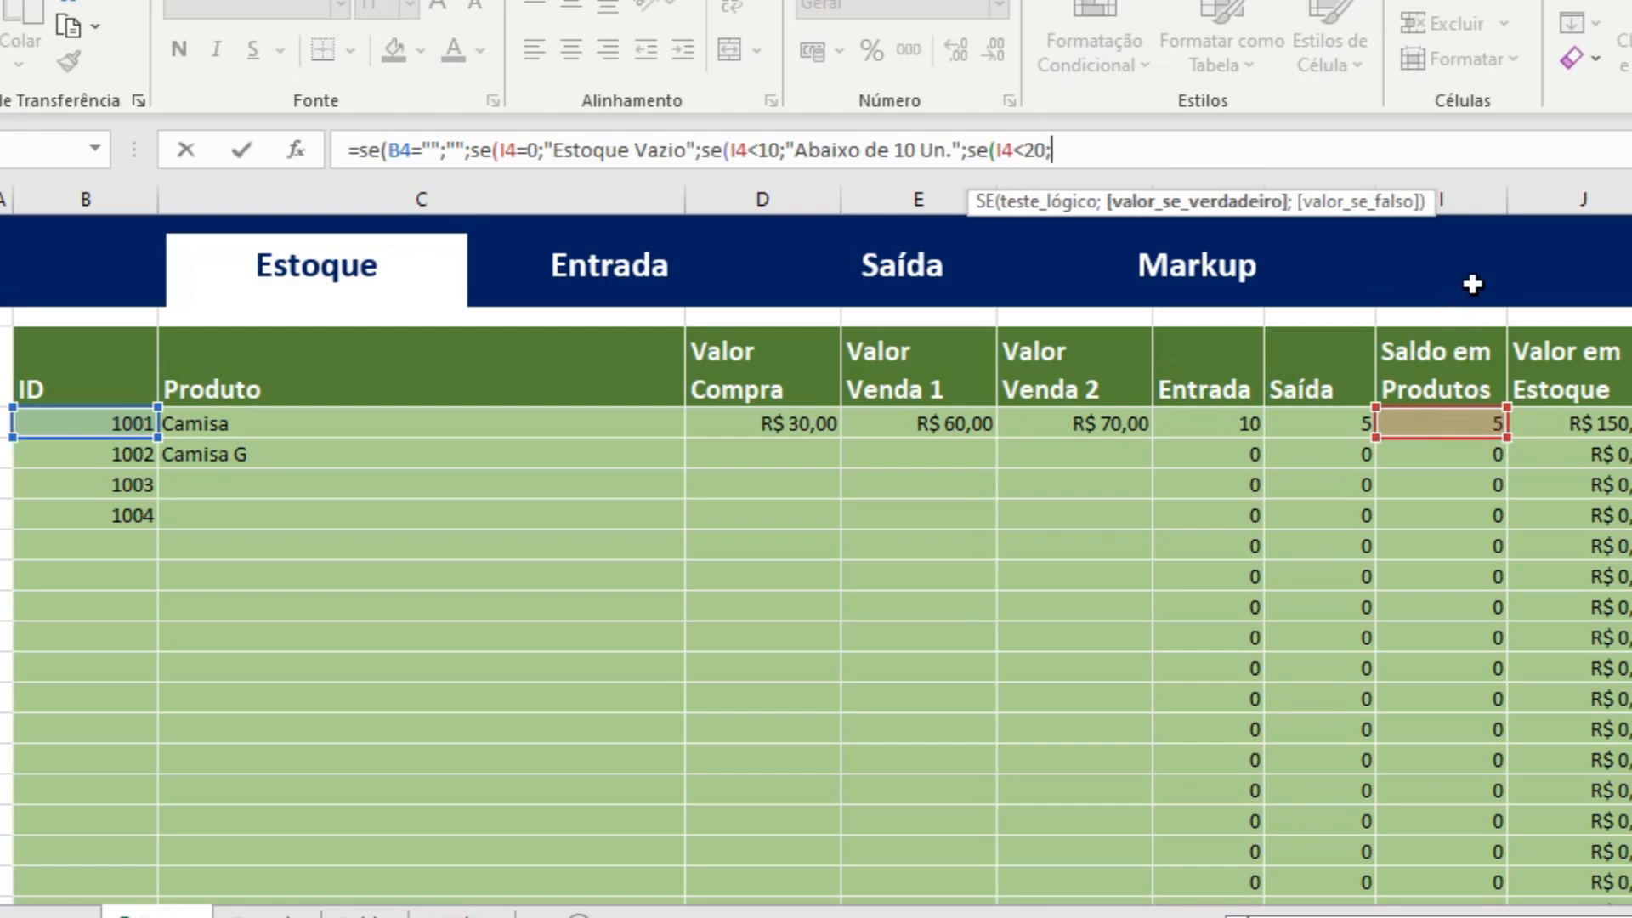
{"action": "type", "text": "\"Abaixo de 20"}
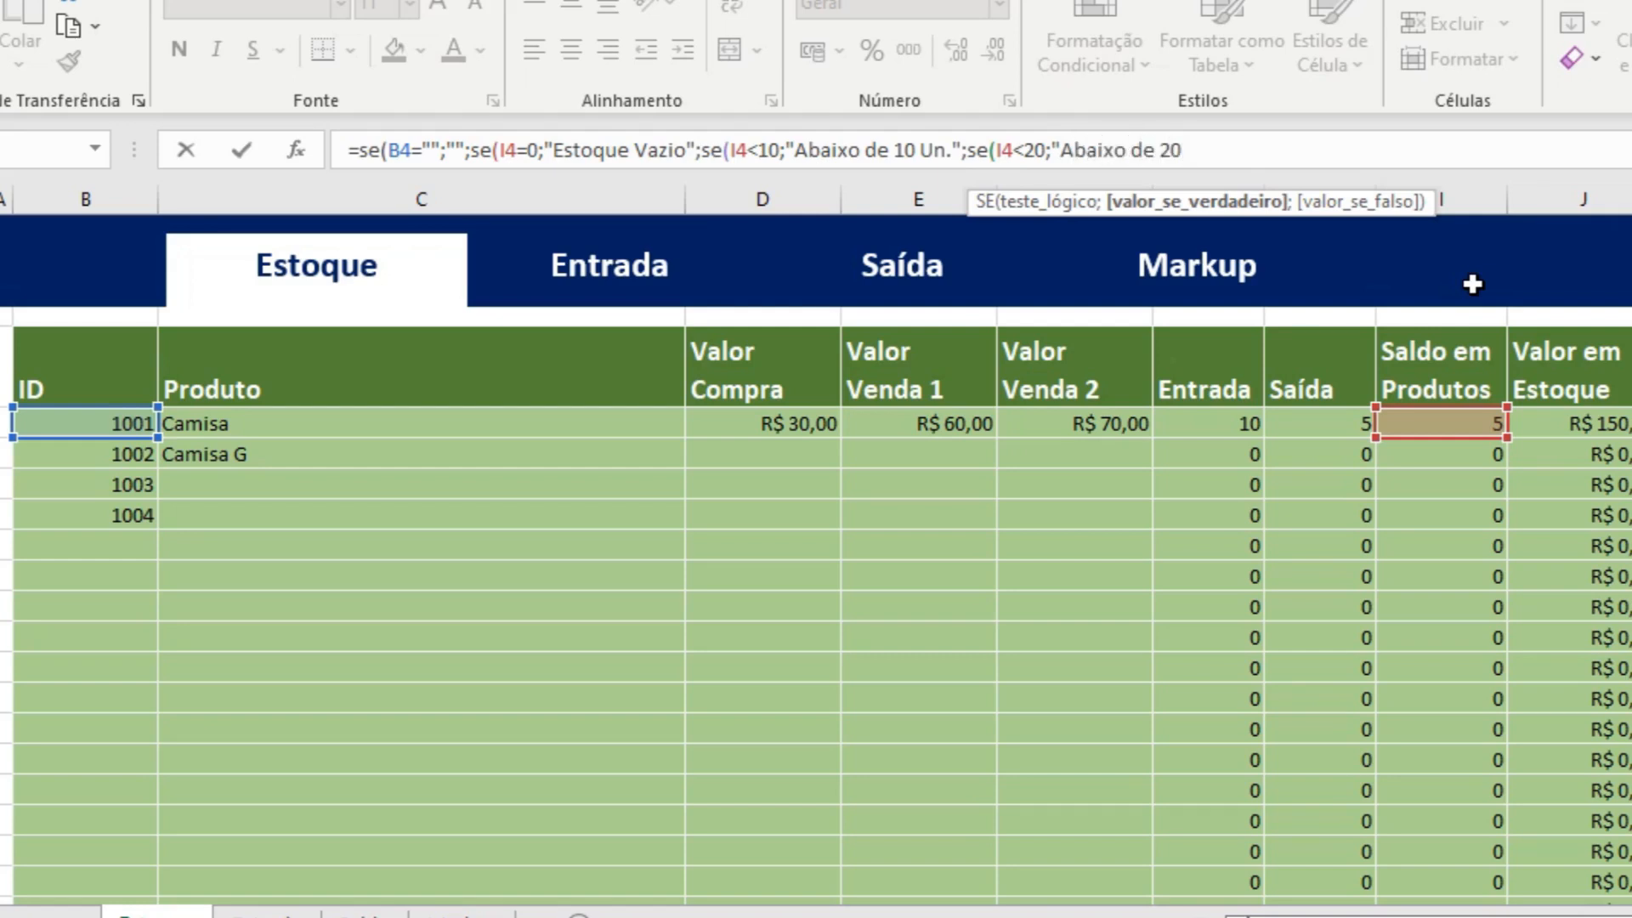
{"action": "type", "text": " Um."}
Enter "Abaixo de 20 Un." as the true result of the I4<20 test in the K4 formula.
{"action": "key", "text": "BackSpace"}
{"action": "key", "text": "BackSpace"}
{"action": "type", "text": "n"}
{"action": "type", "text": "."}
{"action": "type", "text": "\""}
{"action": "type", "text": ";\"OK"}
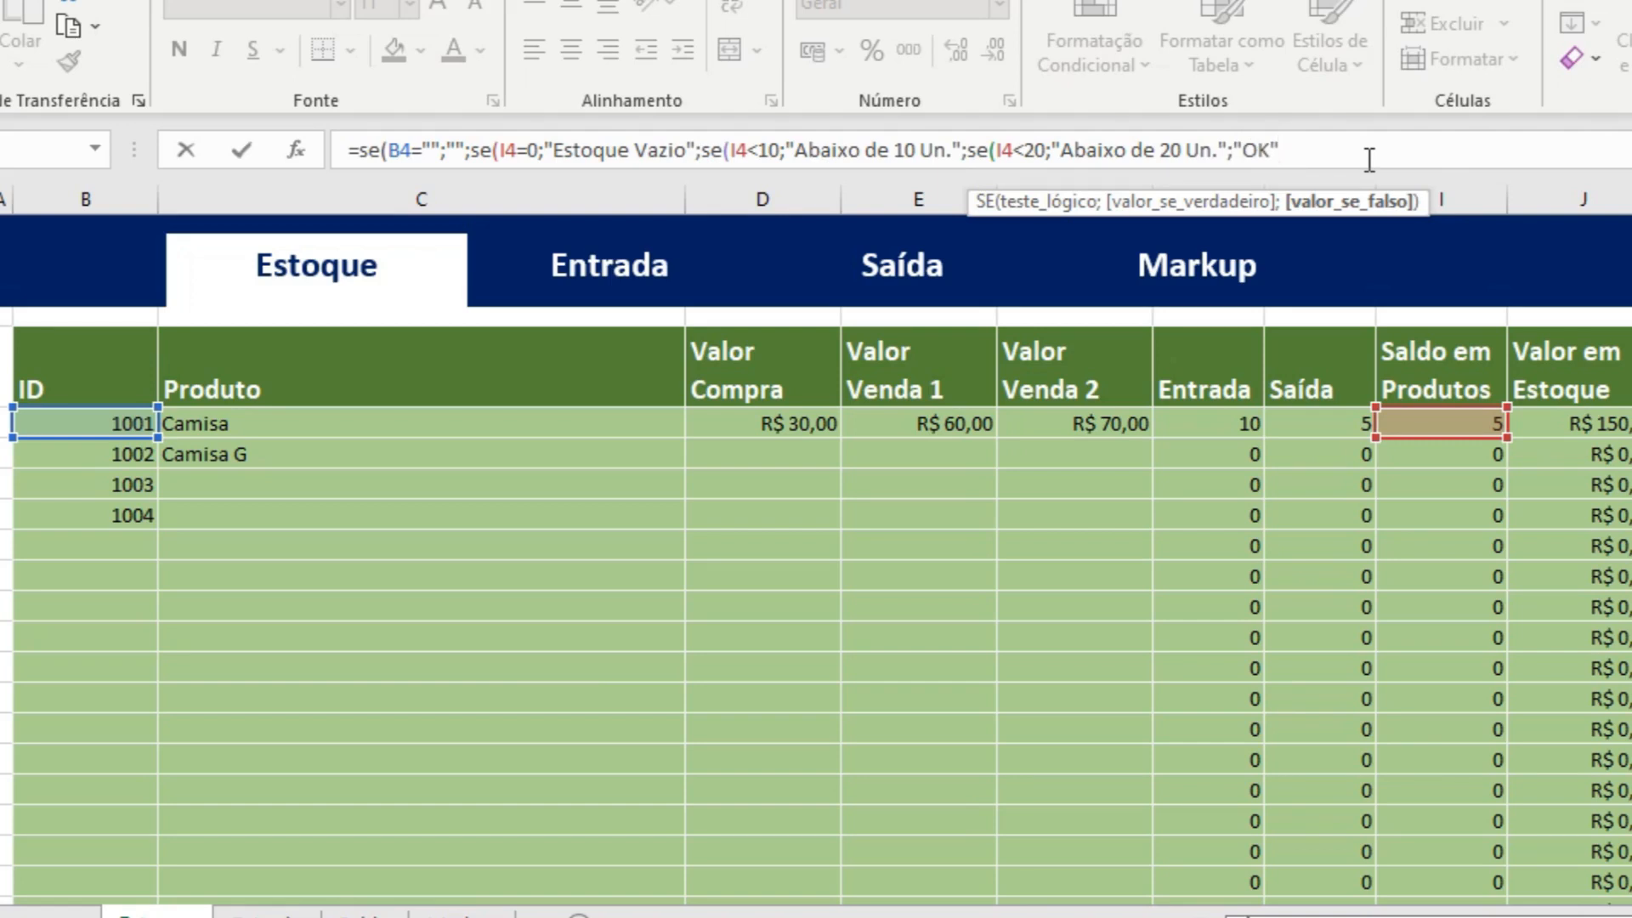
Close the nested SE formula in K4 with "OK" as the final false result and fill it down the Situação column to row 1004.
{"action": "type", "text": ")))"}
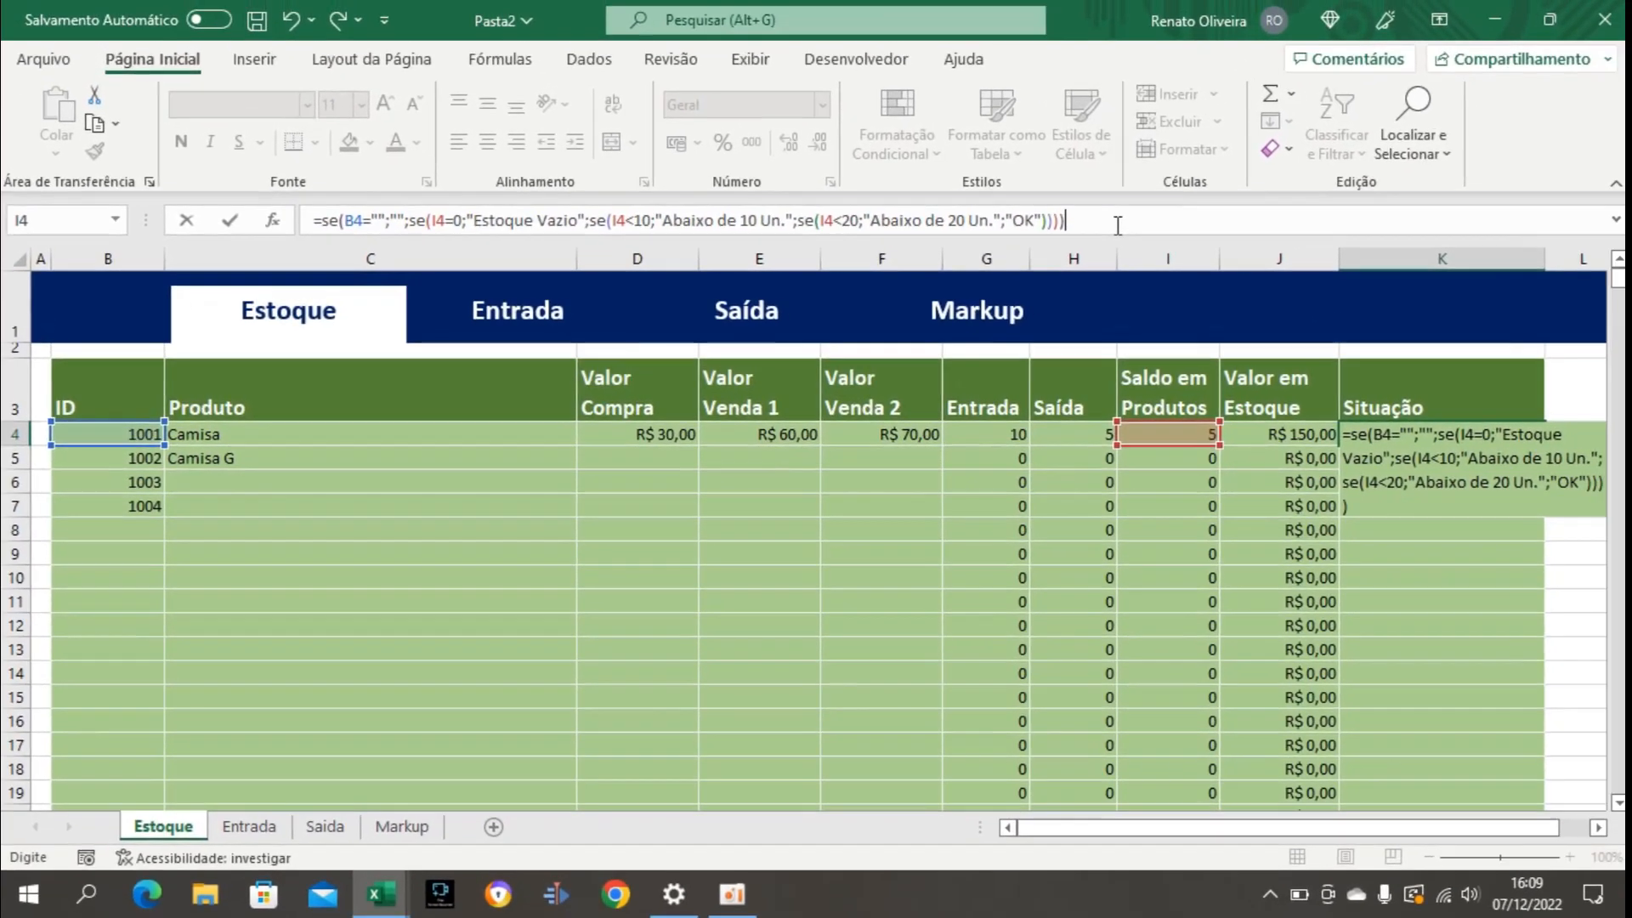
{"action": "key", "text": "Return"}
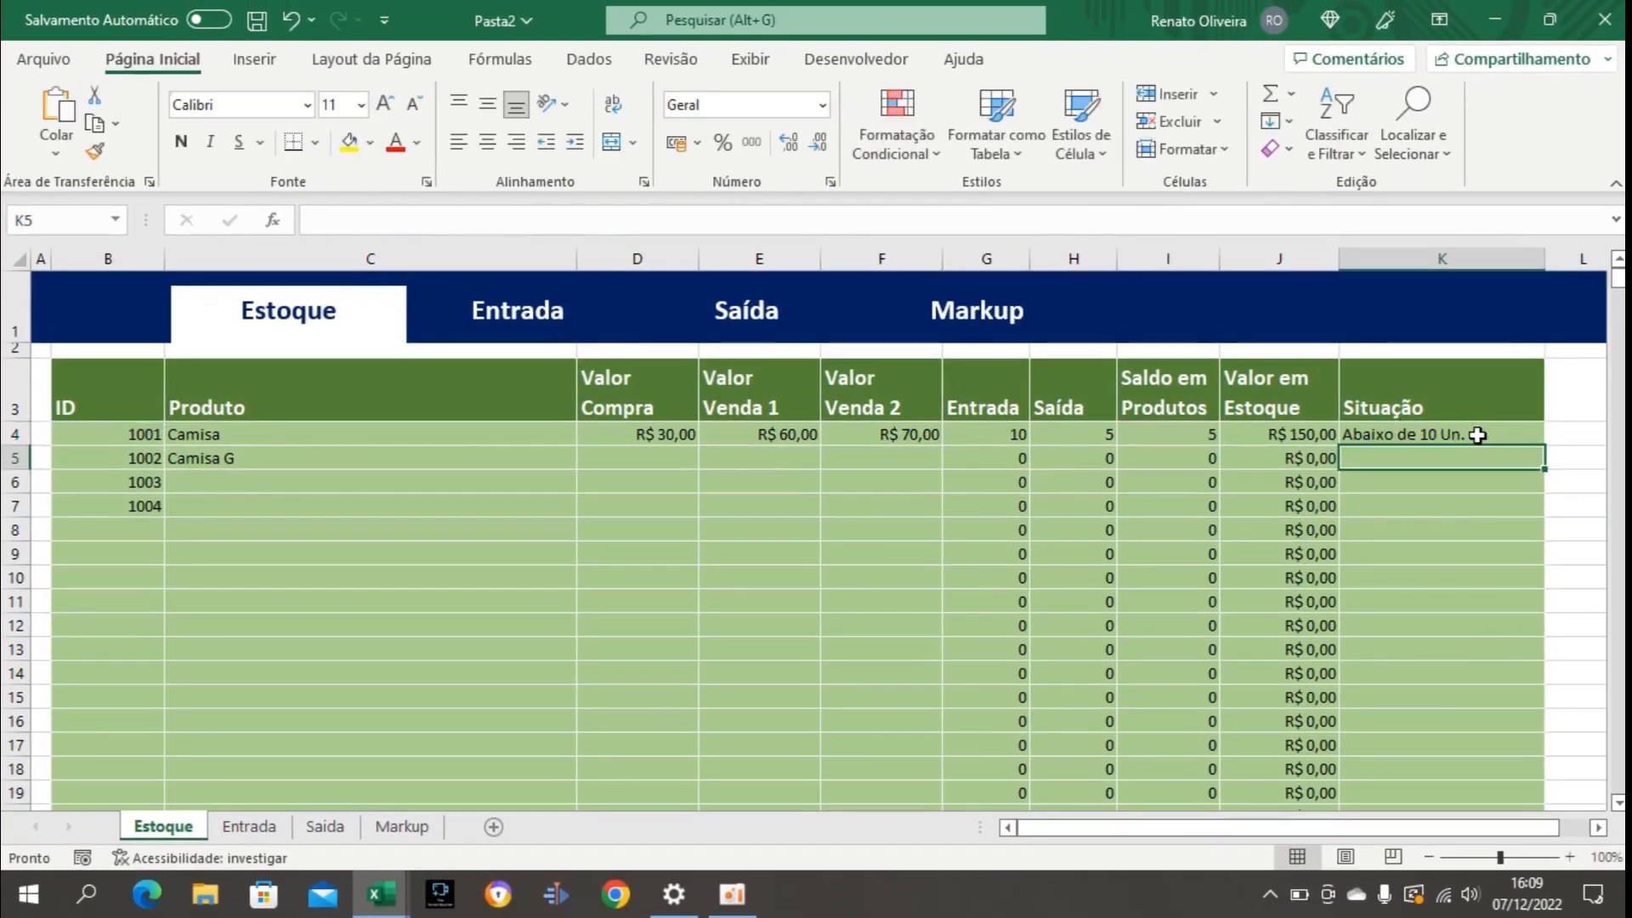
{"action": "left_click", "coordinate": [1481, 435]}
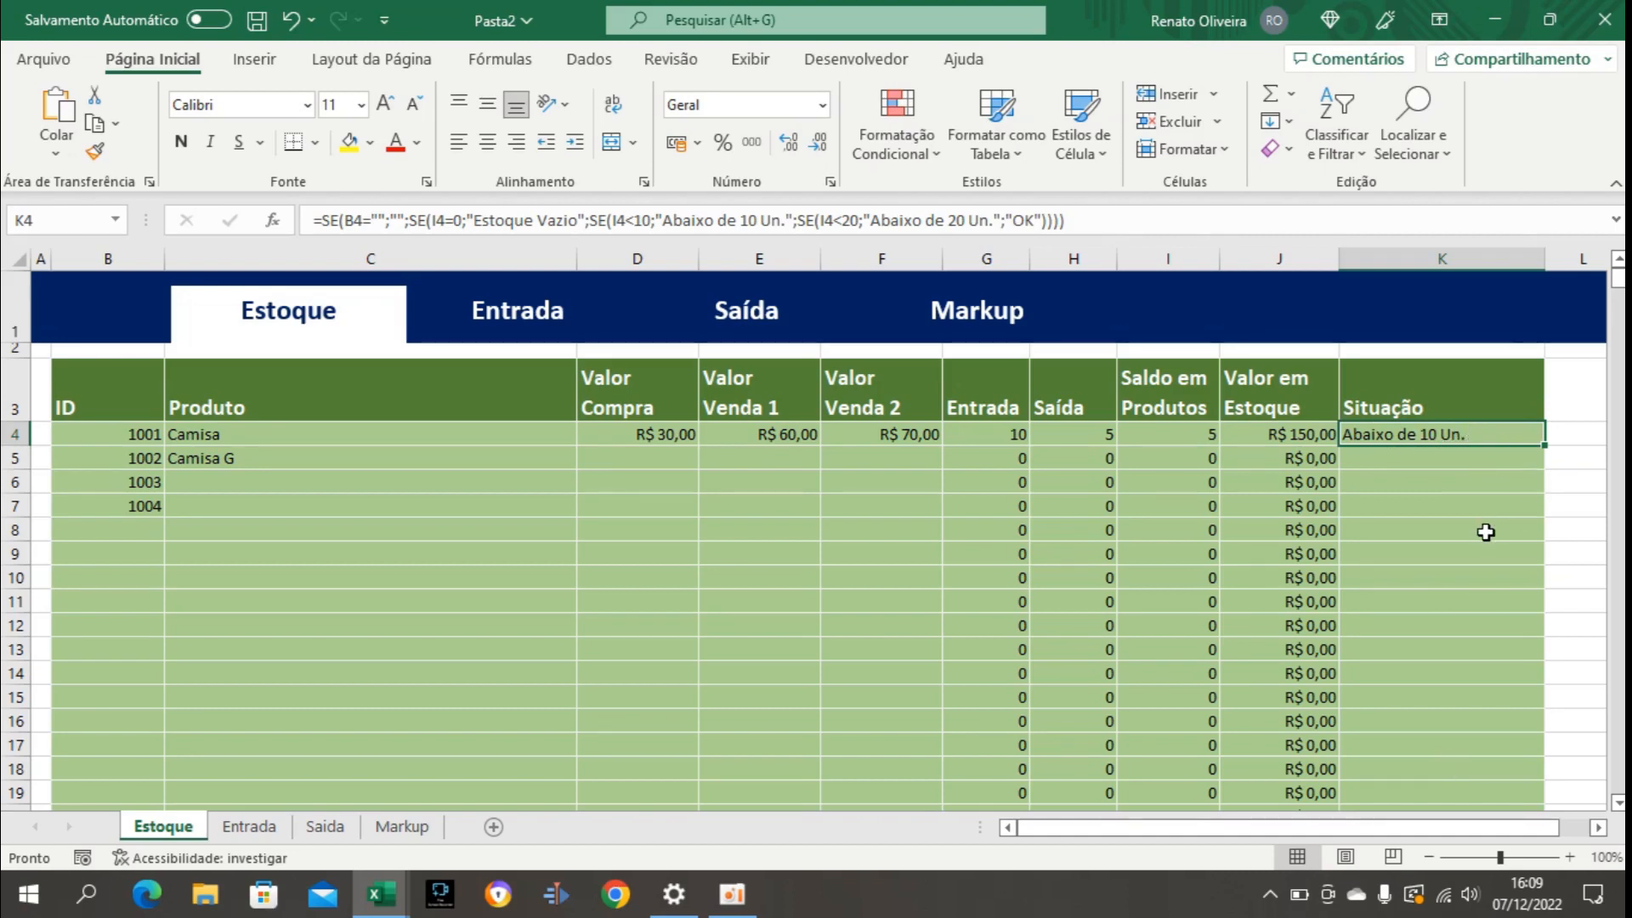
{"action": "key", "text": "ctrl+shift+Down"}
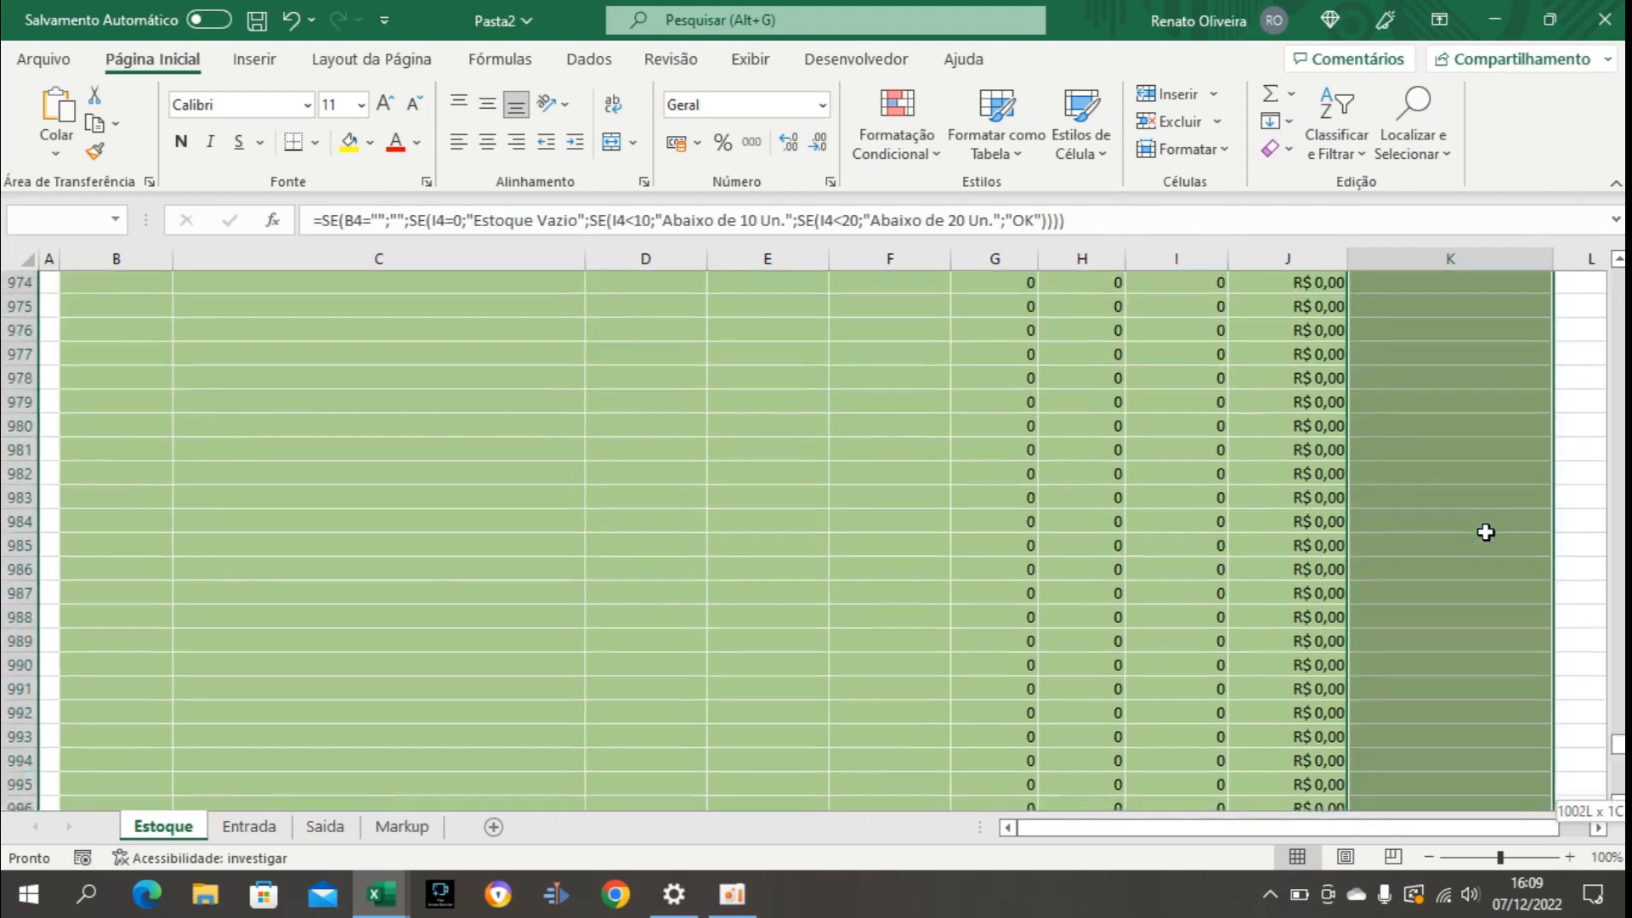
{"action": "key", "text": "shift+Up"}
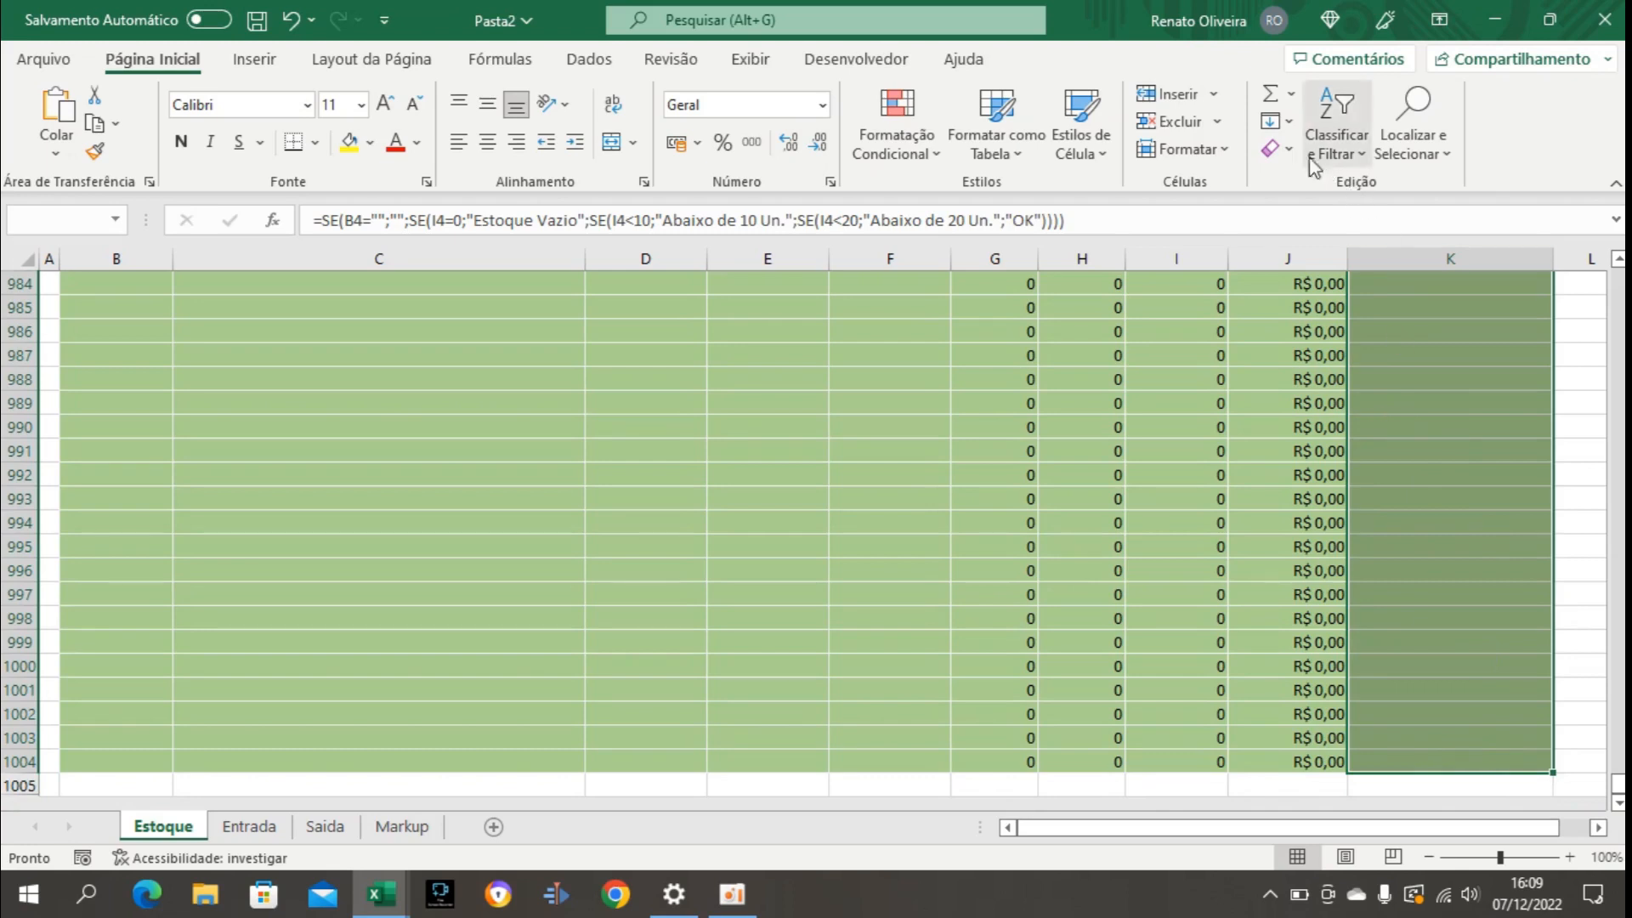
{"action": "left_click", "coordinate": [1280, 122]}
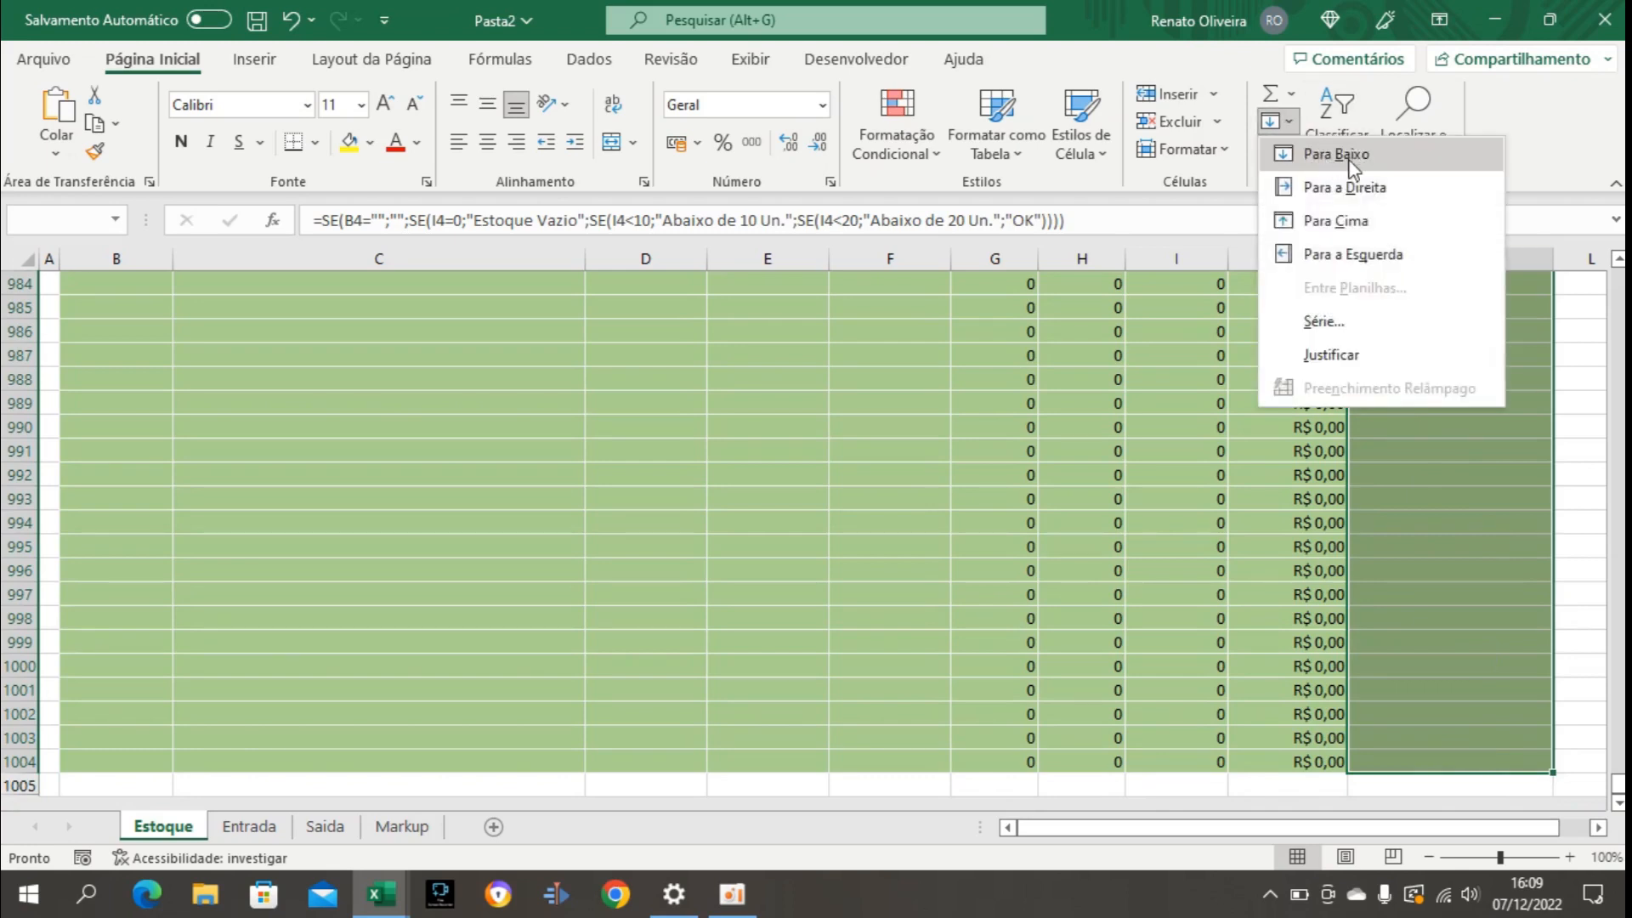
{"action": "left_click", "coordinate": [1352, 157]}
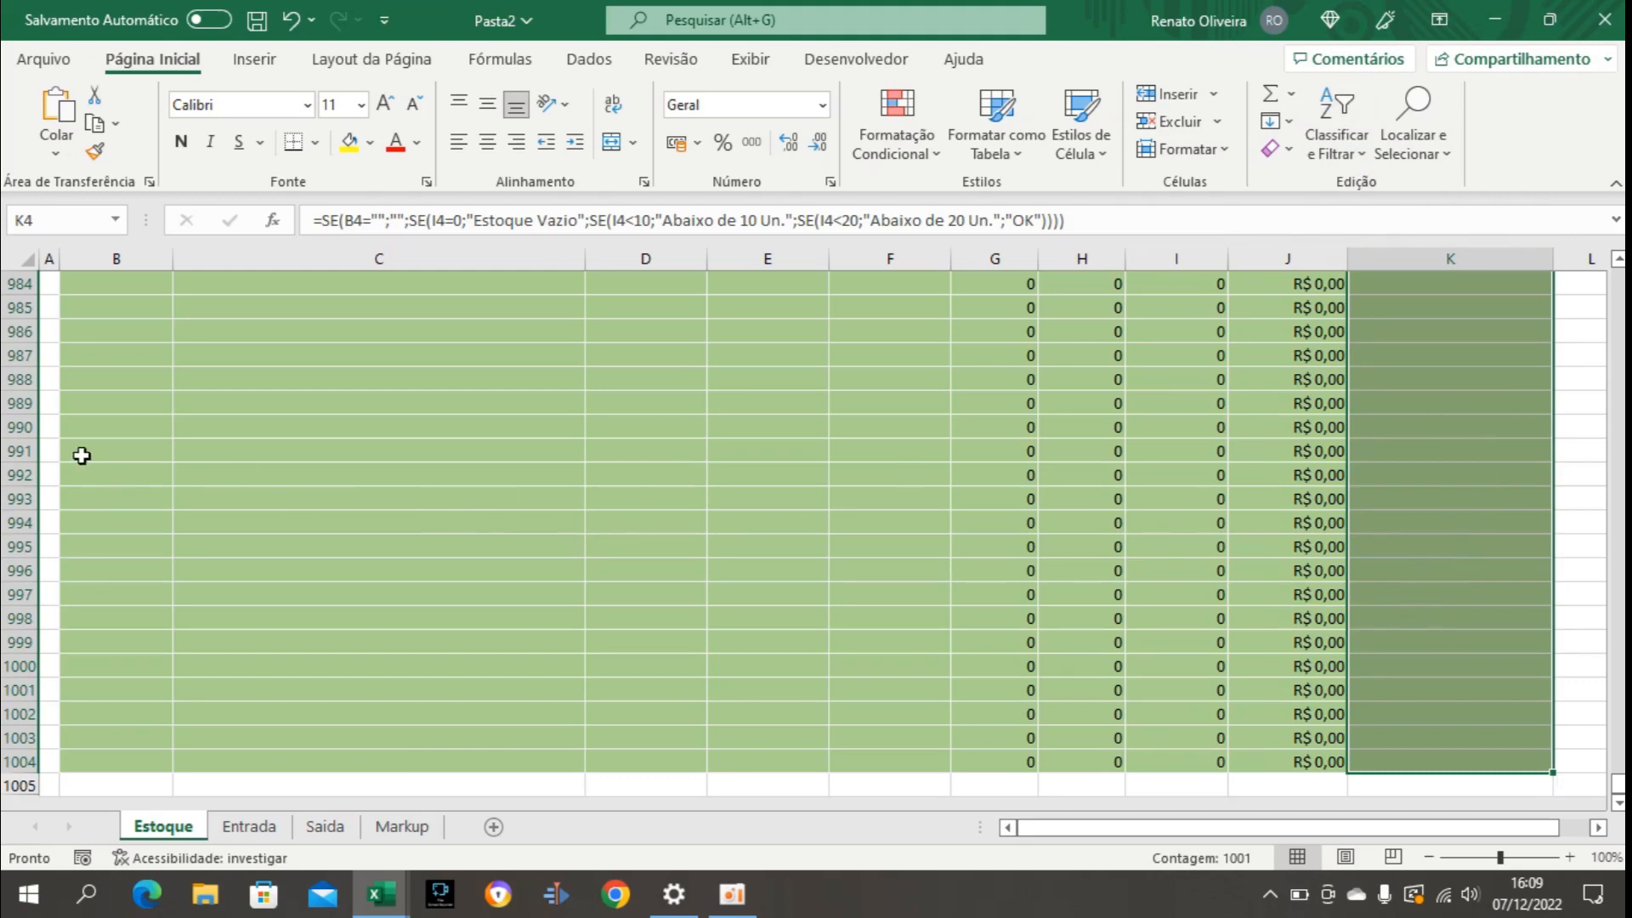
{"action": "left_click", "coordinate": [1455, 477]}
{"action": "key", "text": "ctrl+Up"}
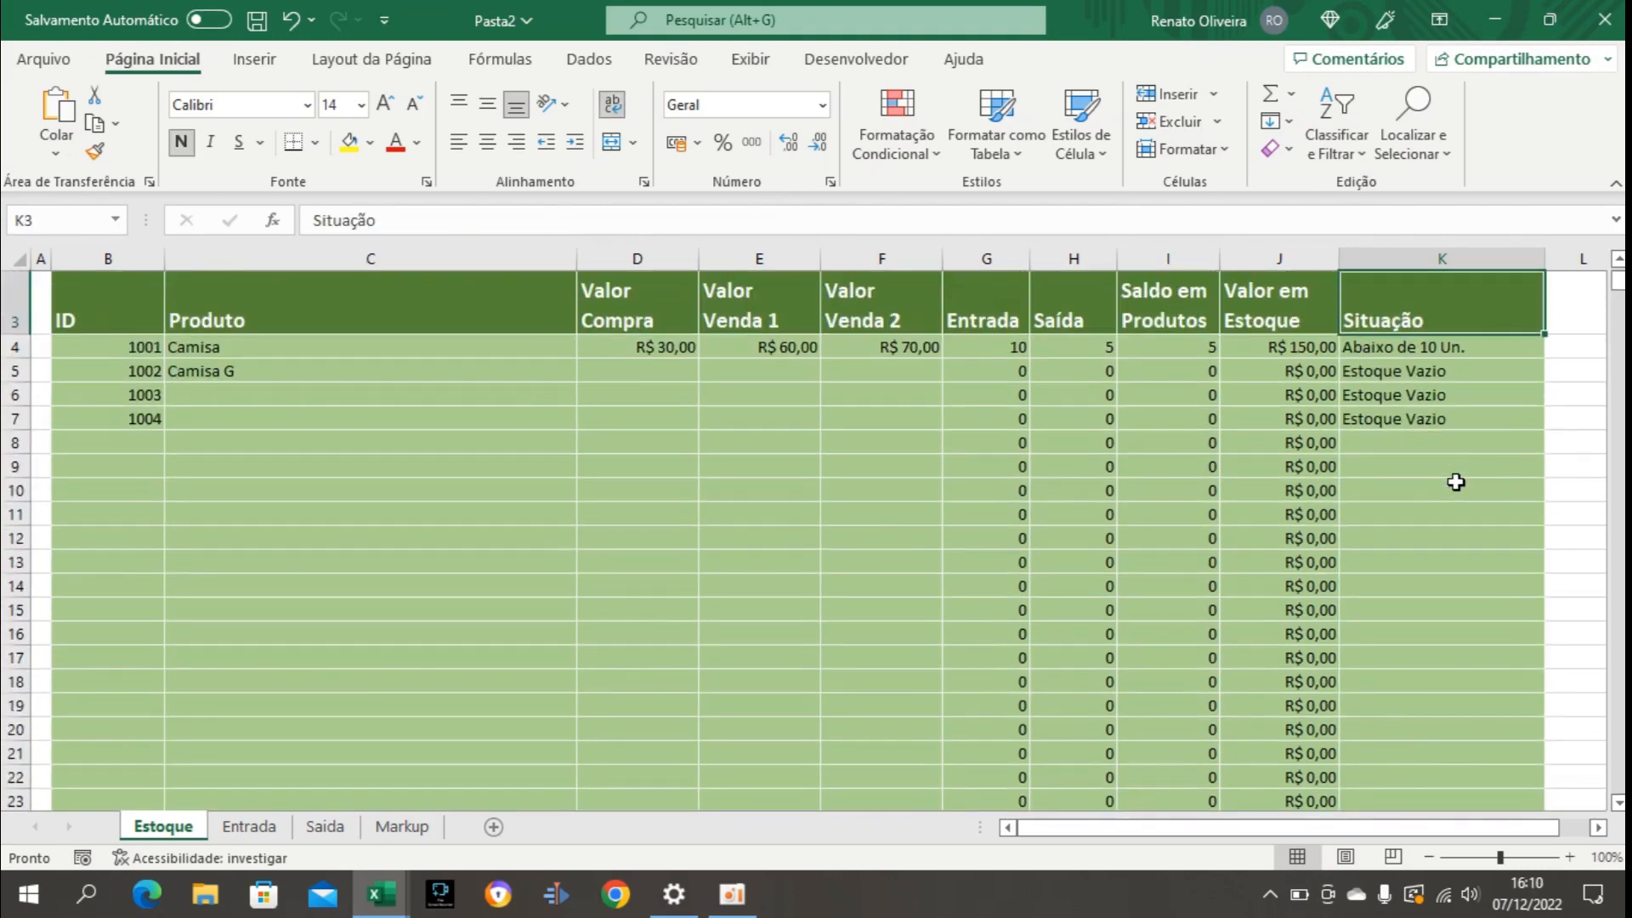
{"action": "left_click", "coordinate": [1418, 493]}
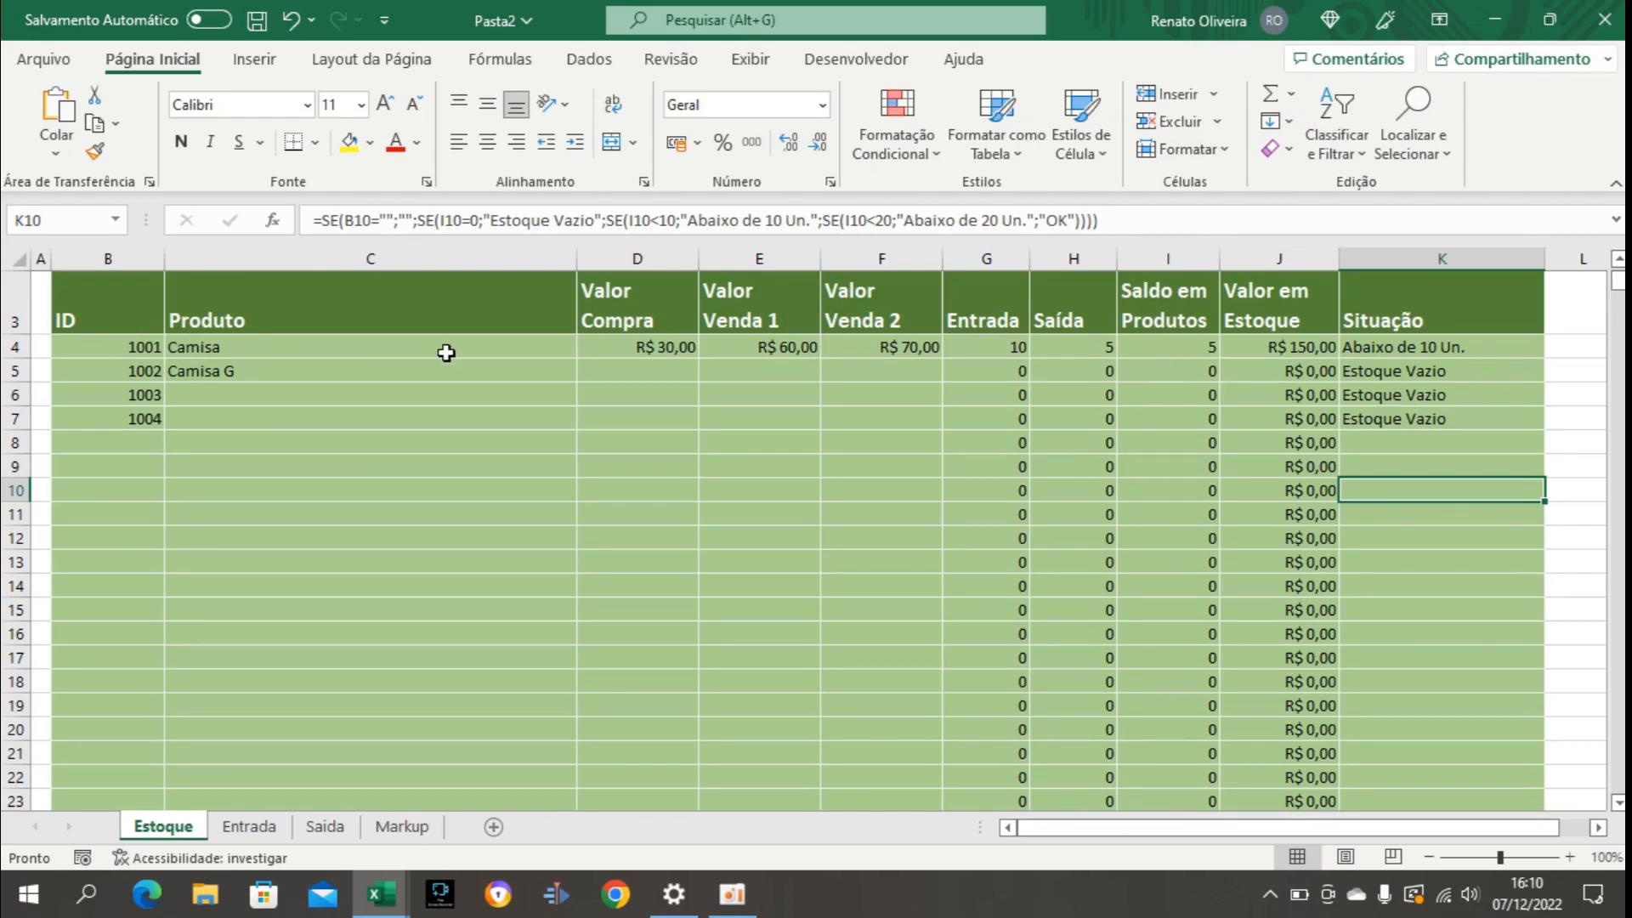
{"action": "scroll", "coordinate": [962, 403], "scroll_direction": "up", "scroll_amount": 1}
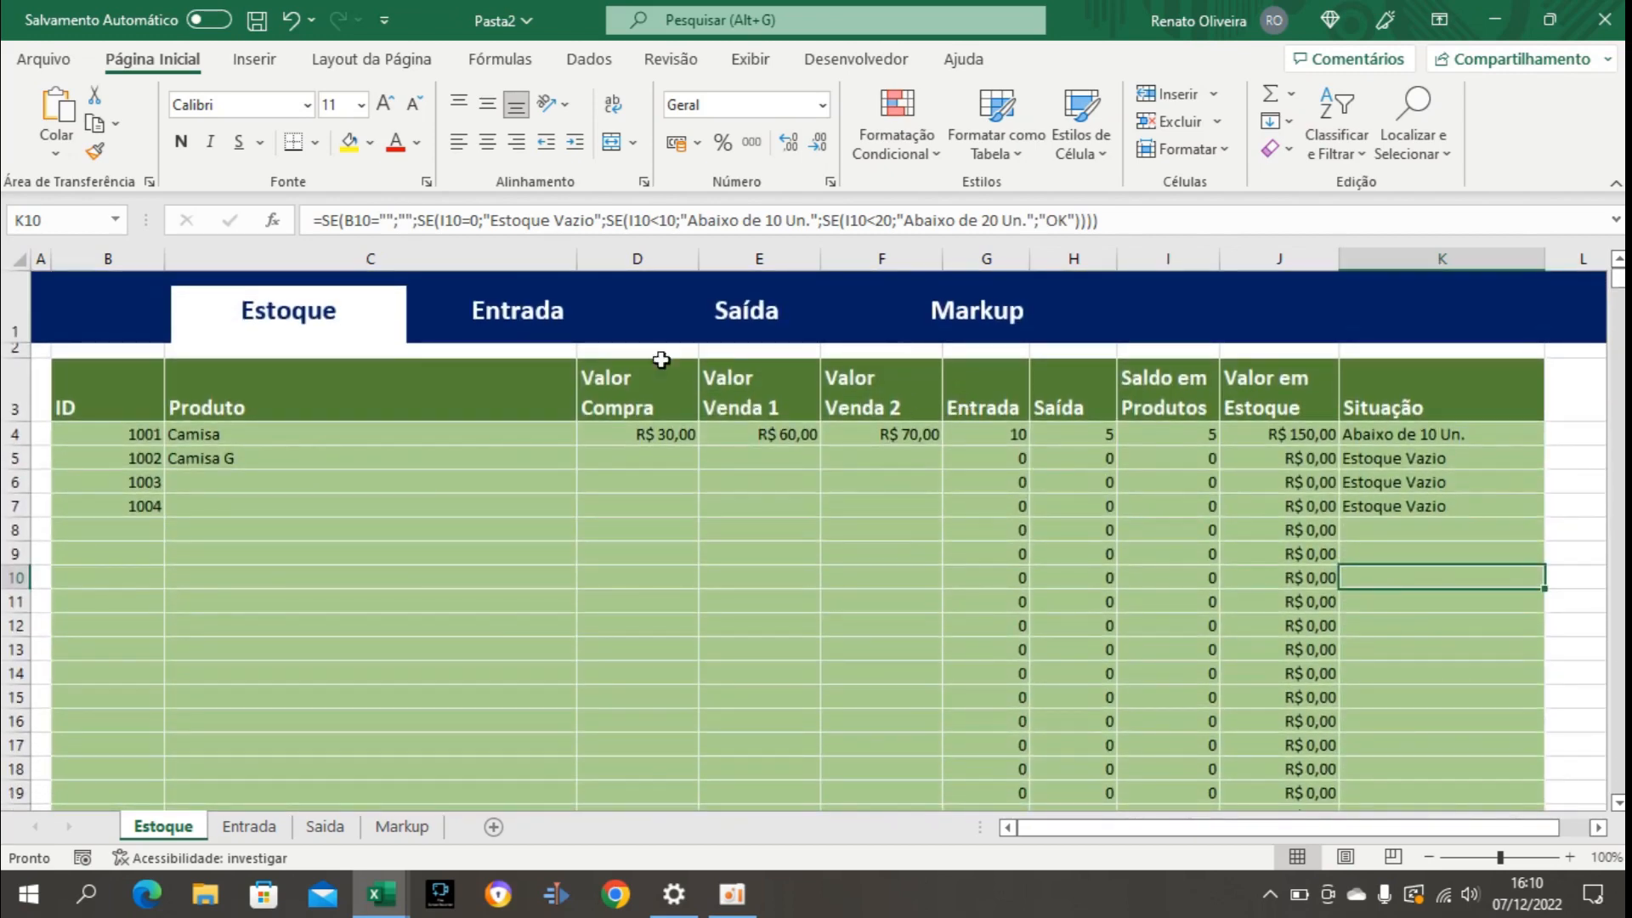
Set the Entrada quantity for ID 1001 to 20 and check that product's status on the Estoque sheet.
{"action": "left_click", "coordinate": [521, 320]}
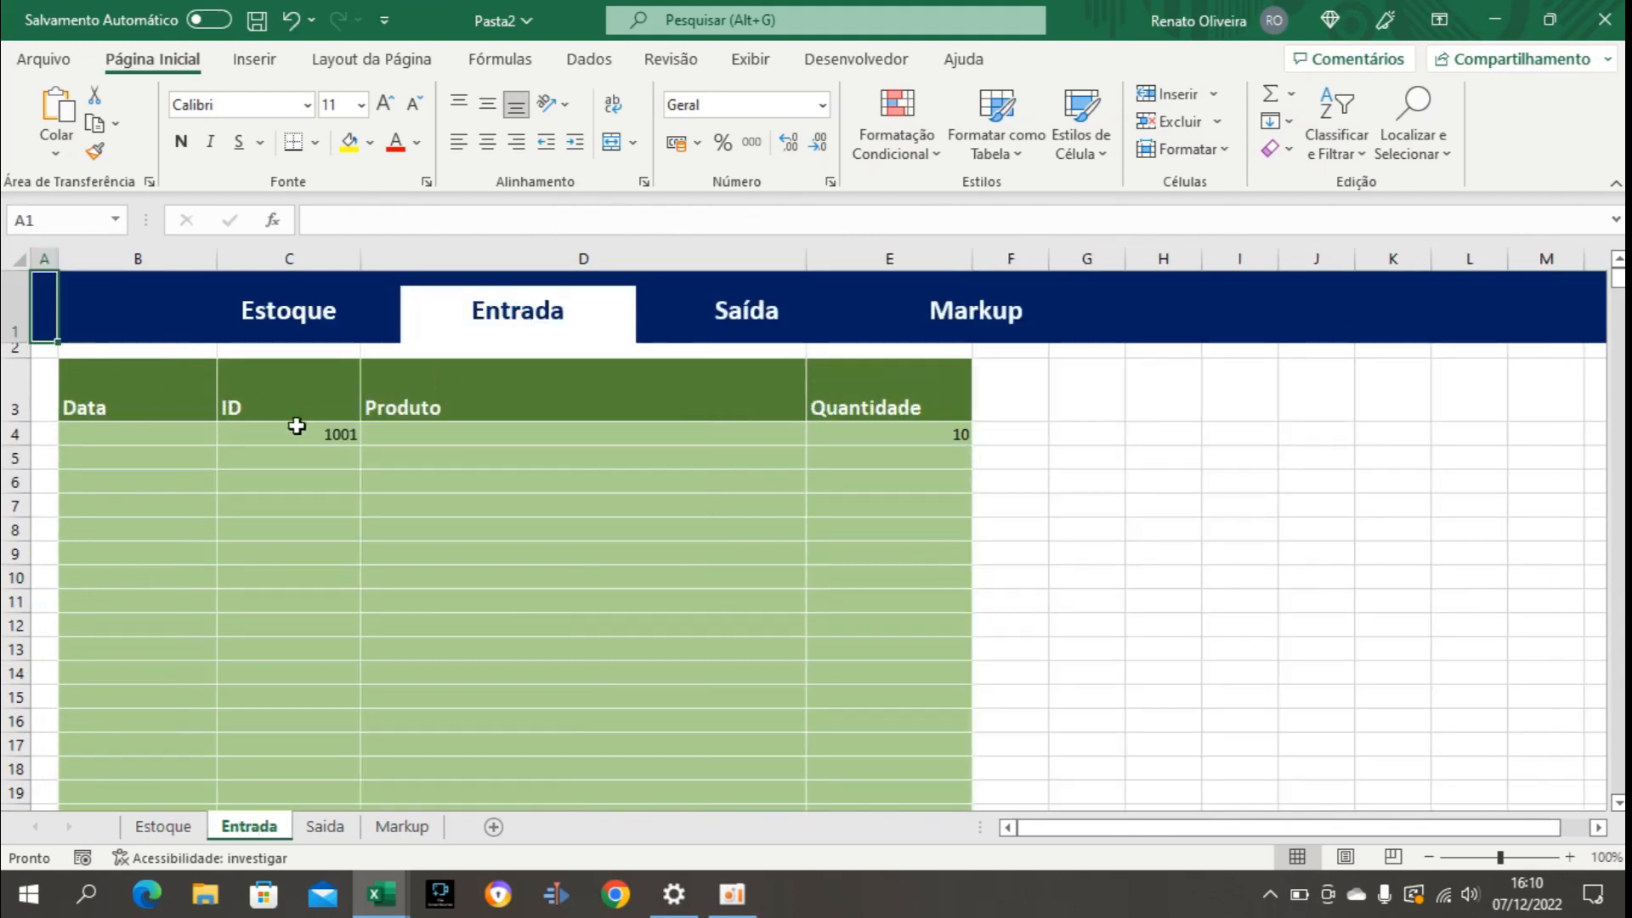
{"action": "left_click", "coordinate": [867, 440]}
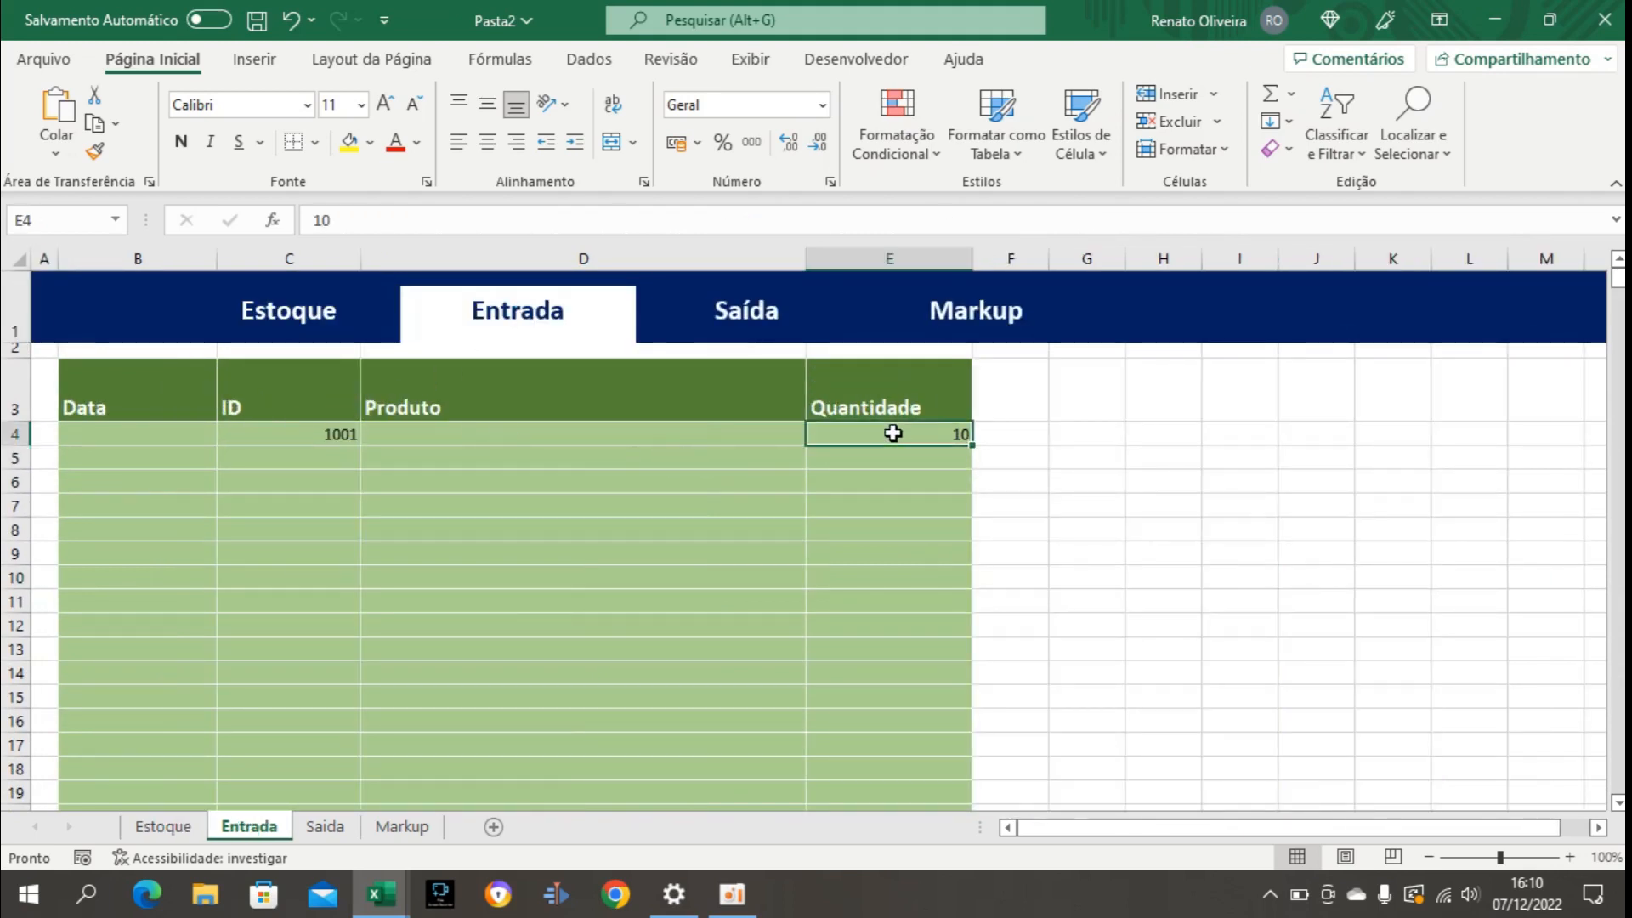
{"action": "type", "text": "20"}
{"action": "key", "text": "Return"}
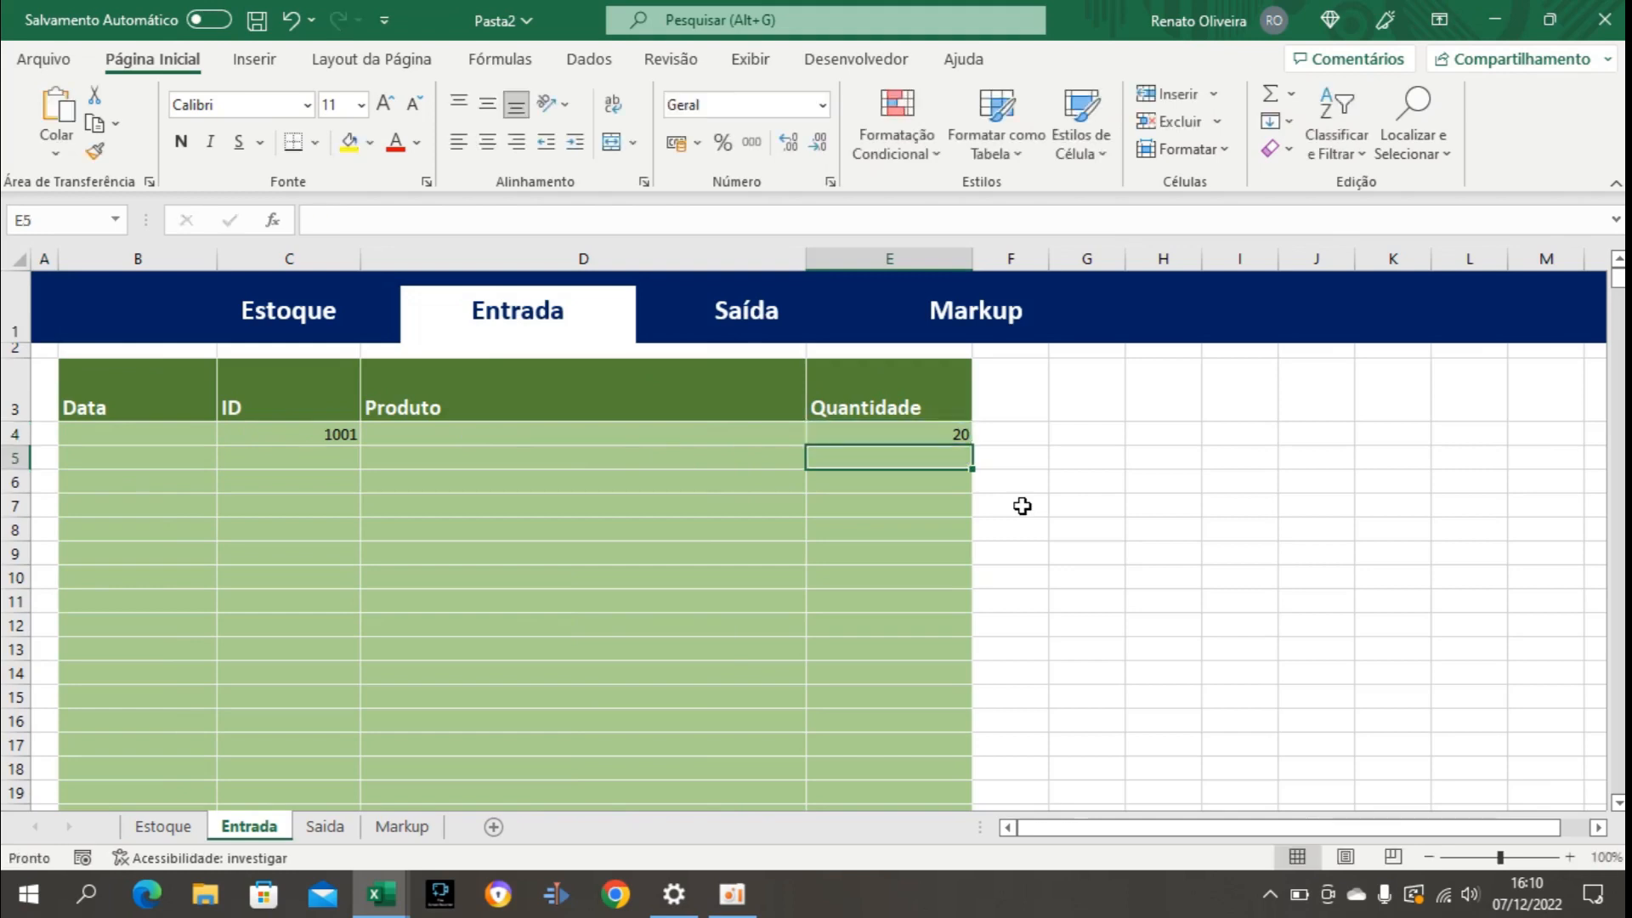
{"action": "left_click", "coordinate": [311, 327]}
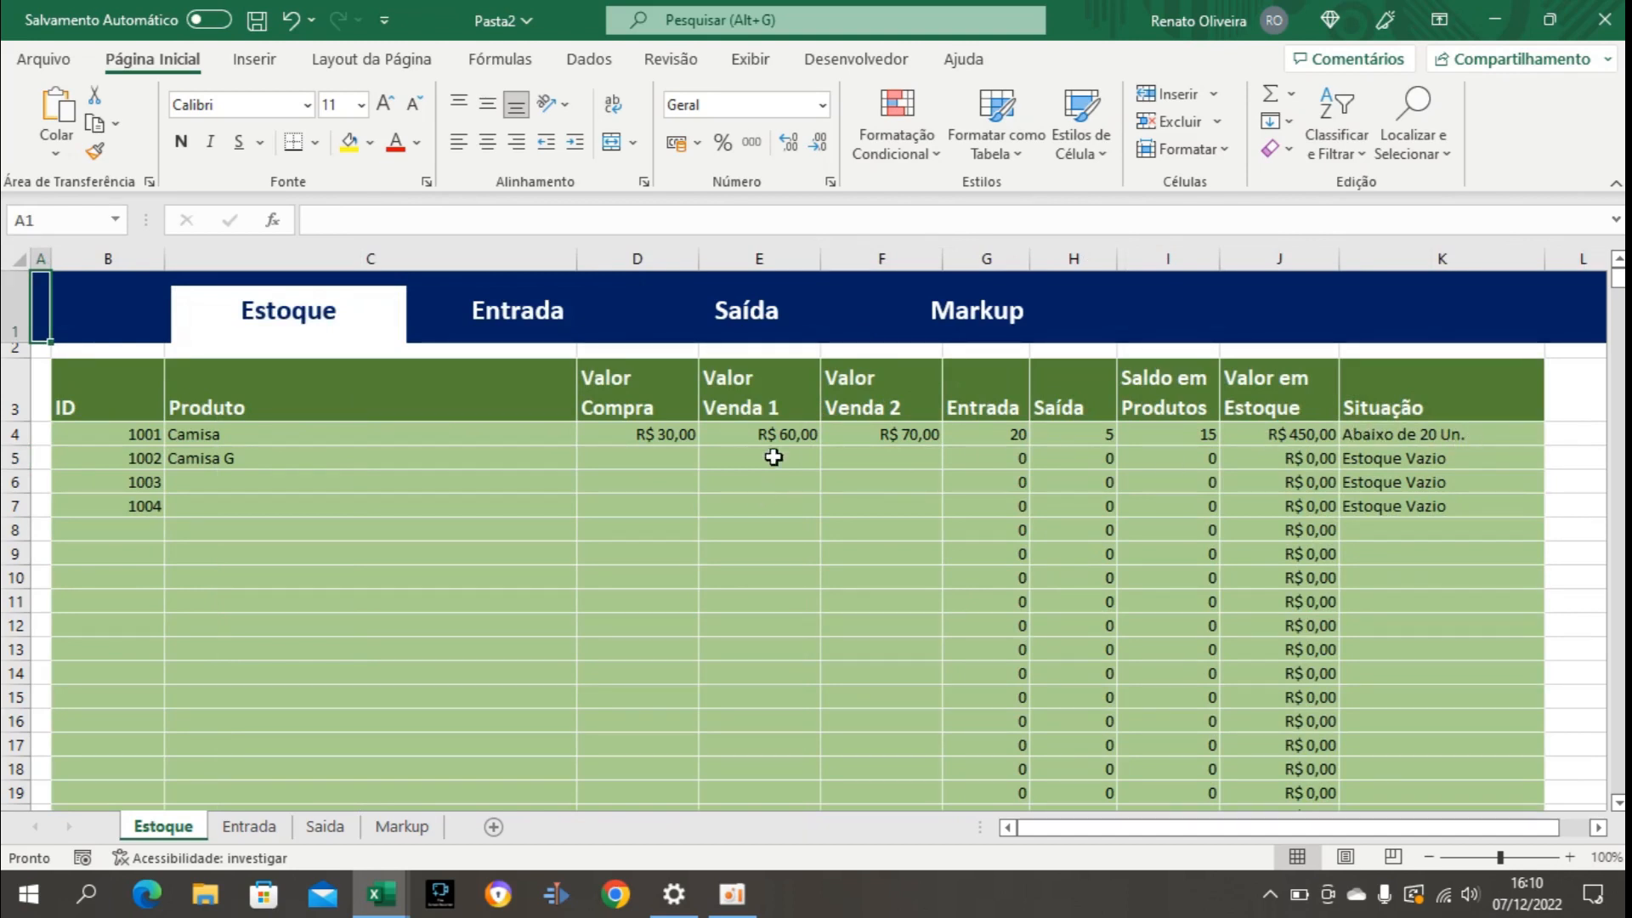
Set the Entrada quantity for ID 1001 to 30 and check the product's row on the Estoque sheet again.
{"action": "left_click", "coordinate": [508, 327]}
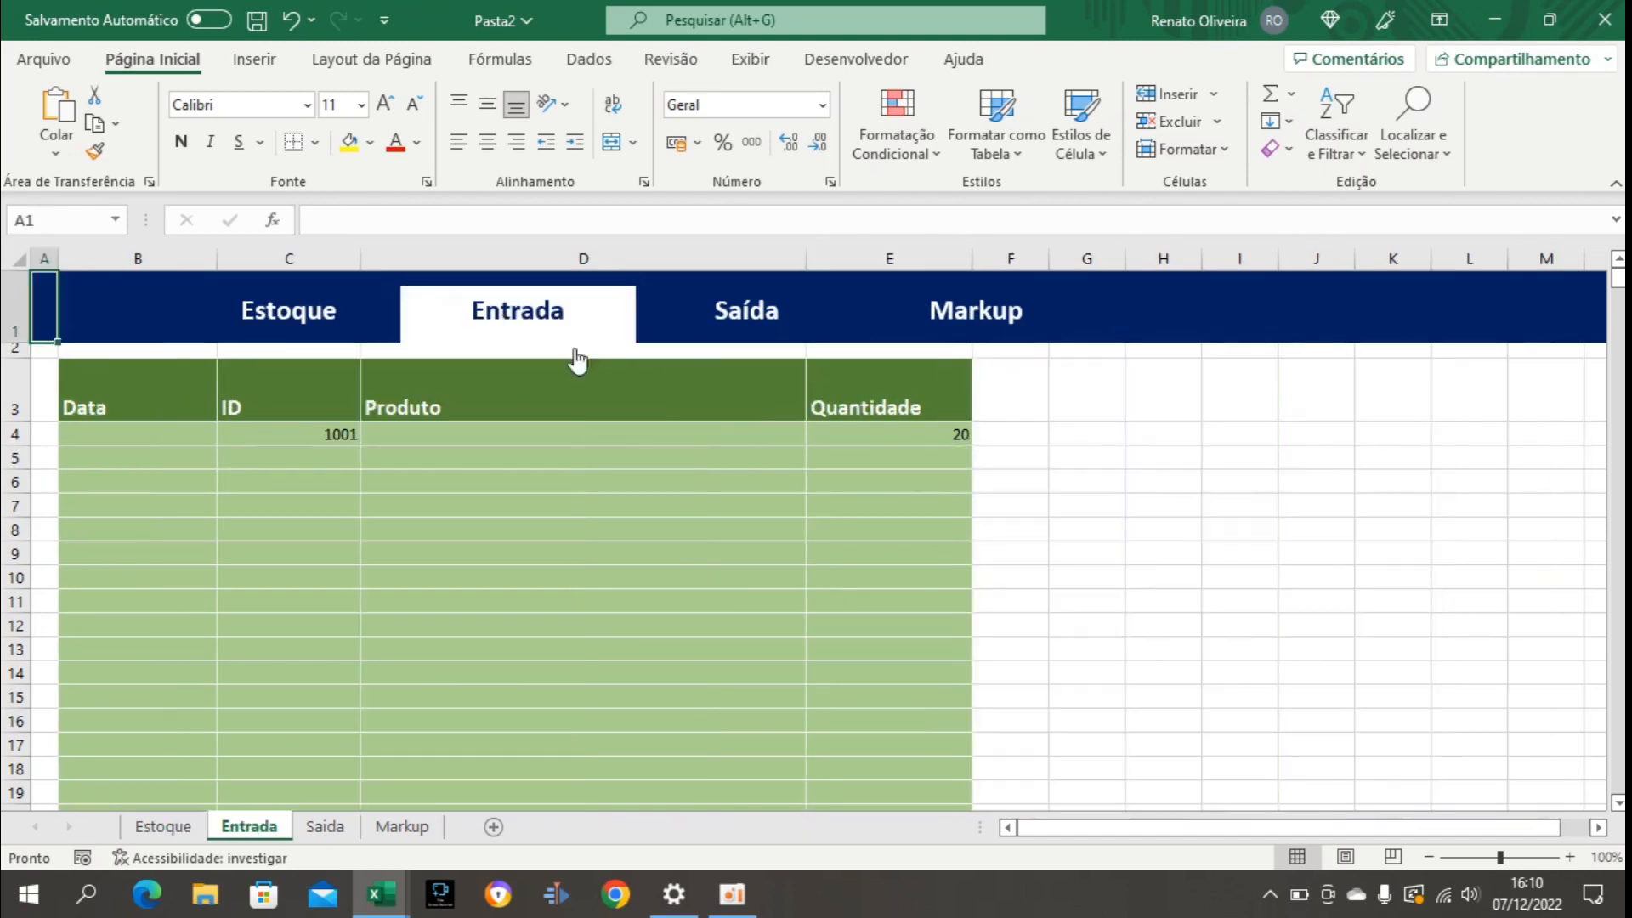
{"action": "left_click", "coordinate": [908, 435]}
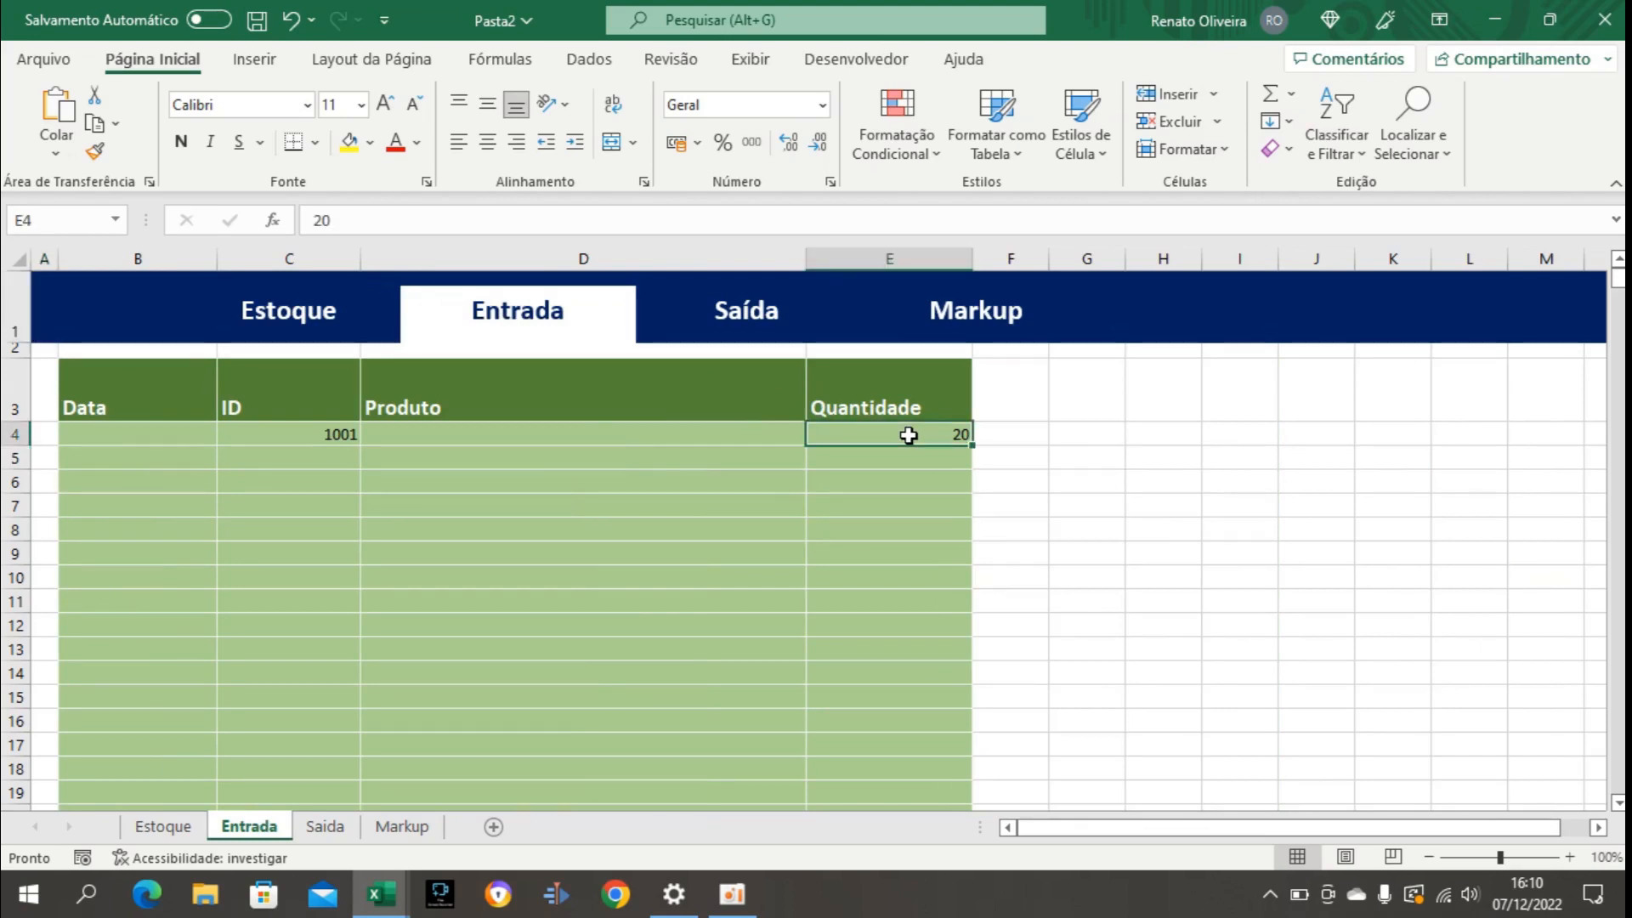
{"action": "type", "text": "30"}
{"action": "key", "text": "Return"}
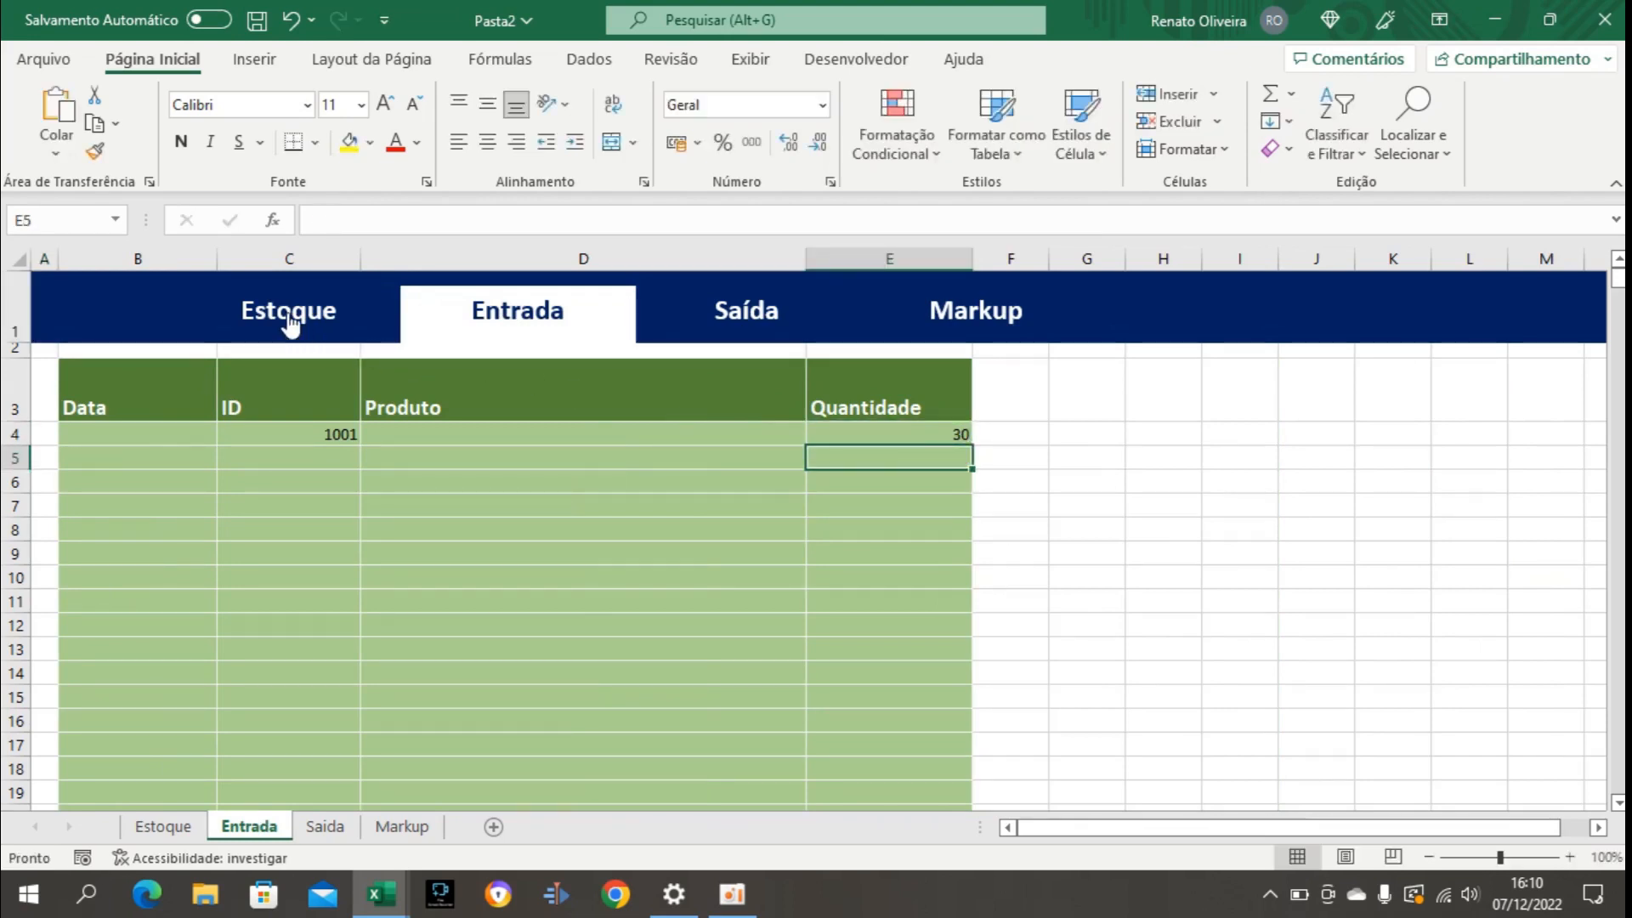
{"action": "left_click", "coordinate": [289, 325]}
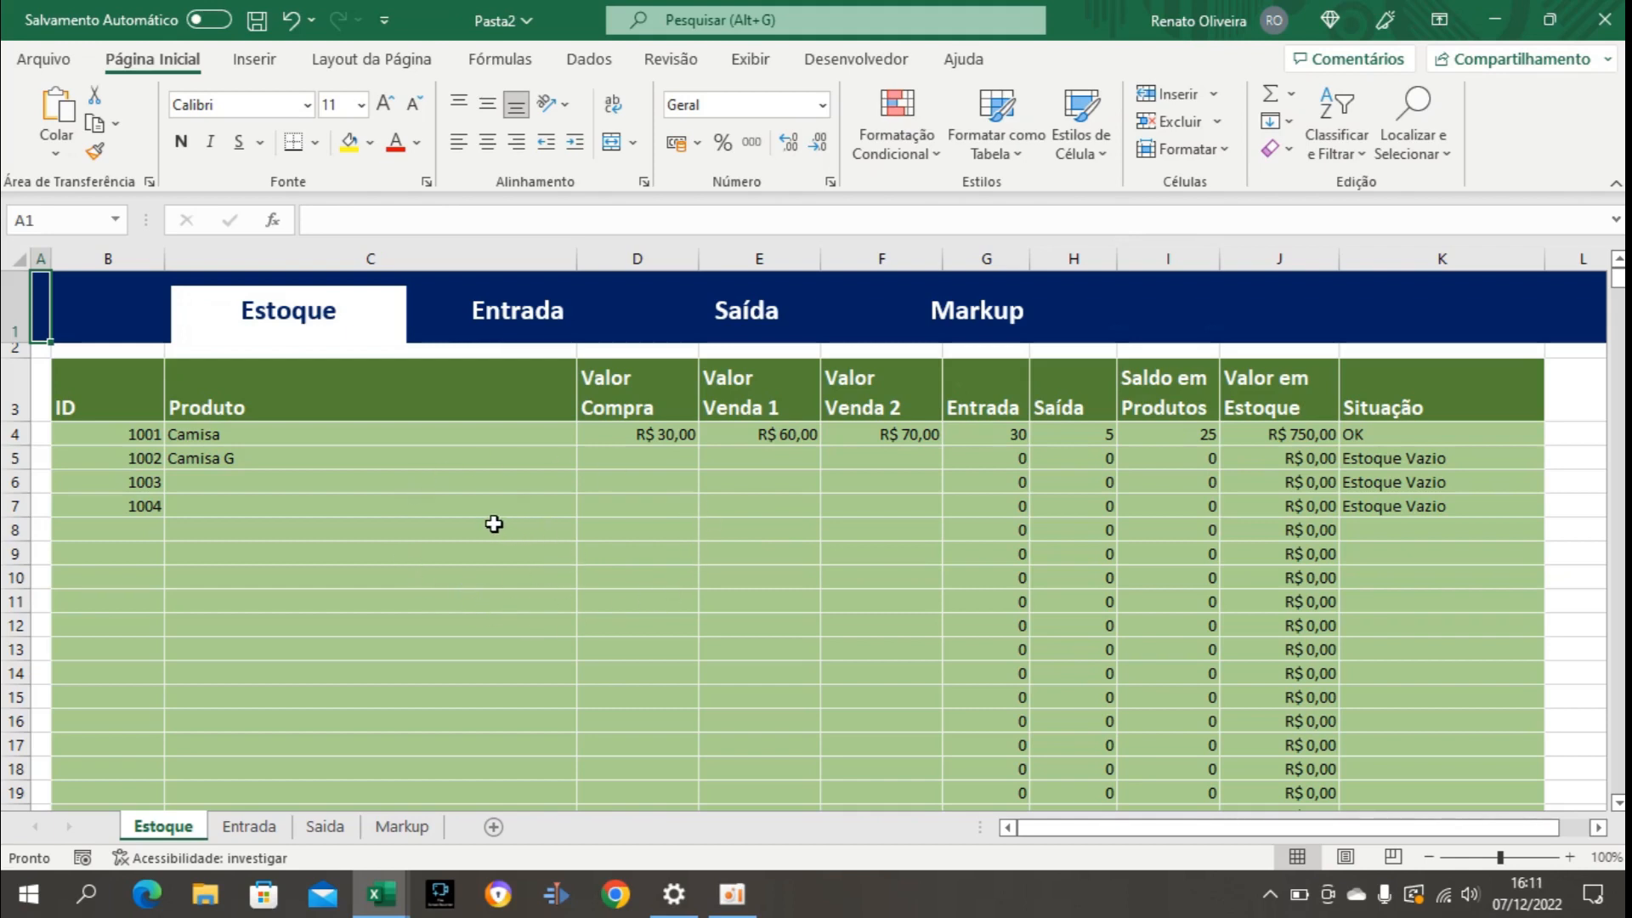
{"action": "left_click", "coordinate": [424, 544]}
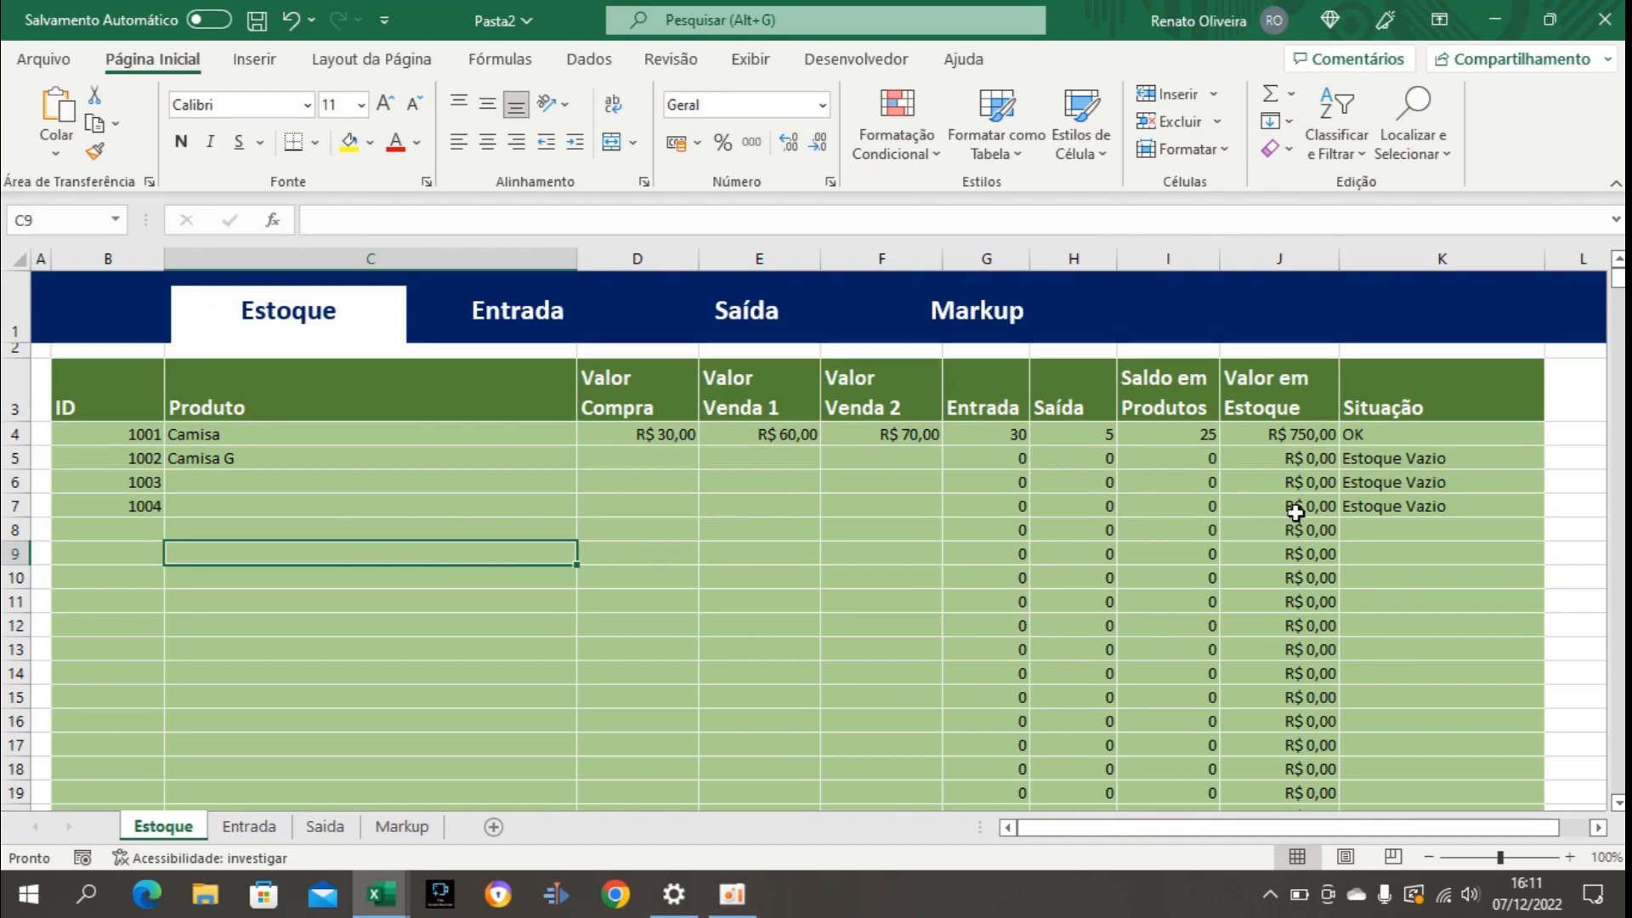
{"action": "left_click", "coordinate": [1428, 466]}
{"action": "left_click", "coordinate": [1426, 481]}
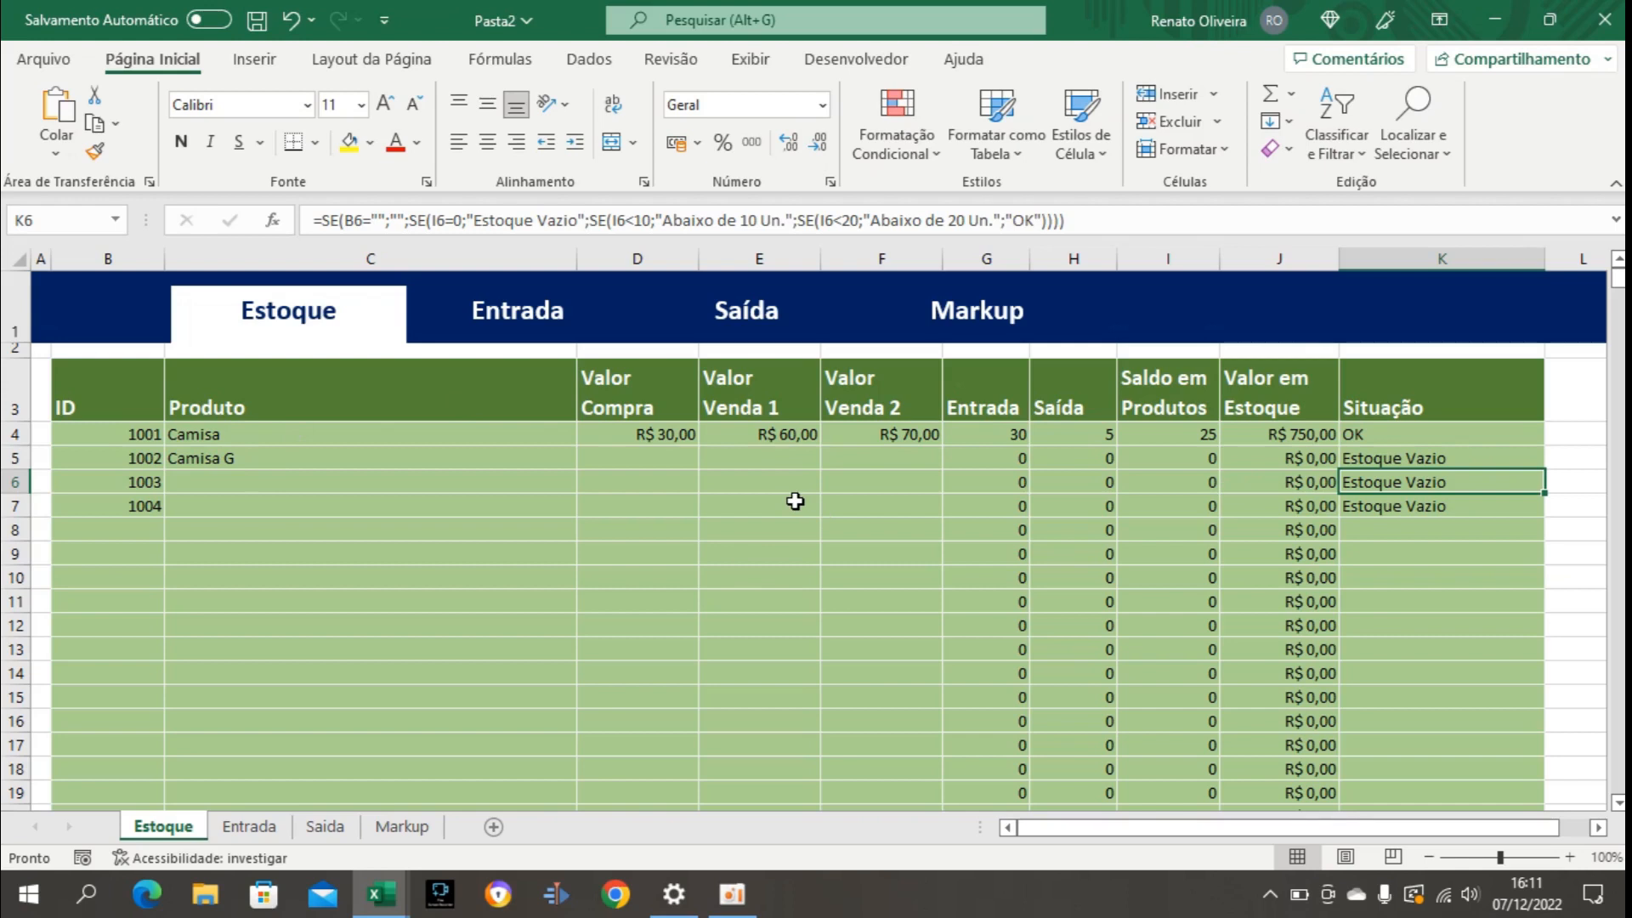
Start a new conditional formatting rule for B4:K1004 that uses a formula to determine which cells to format.
{"action": "left_click", "coordinate": [146, 434]}
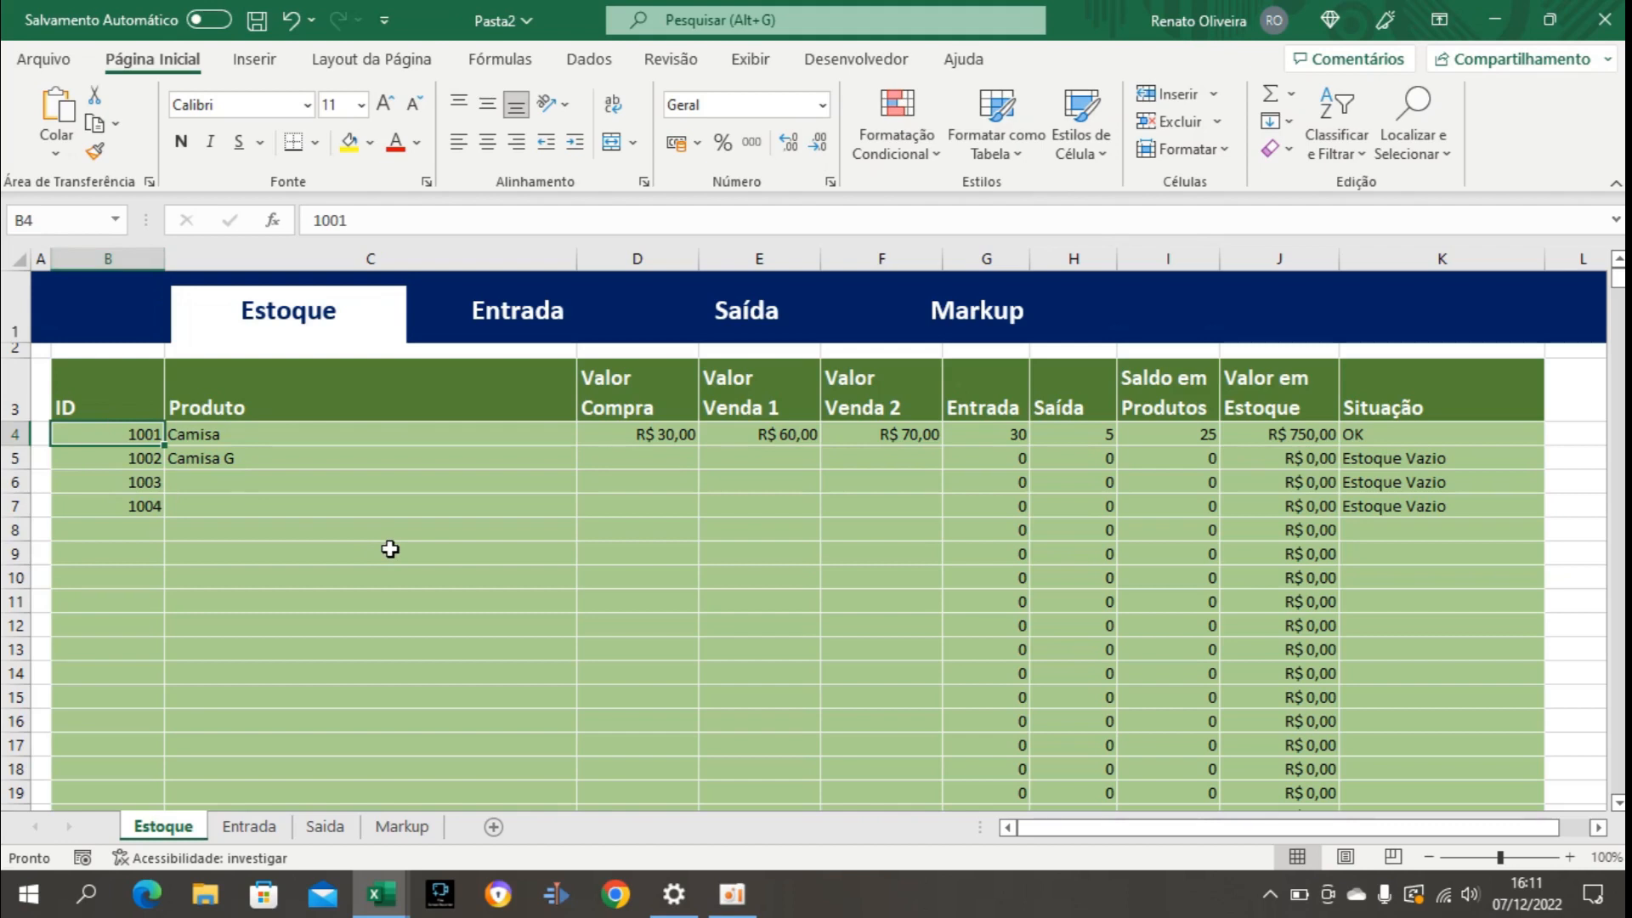
{"action": "key", "text": "ctrl+shift+Right"}
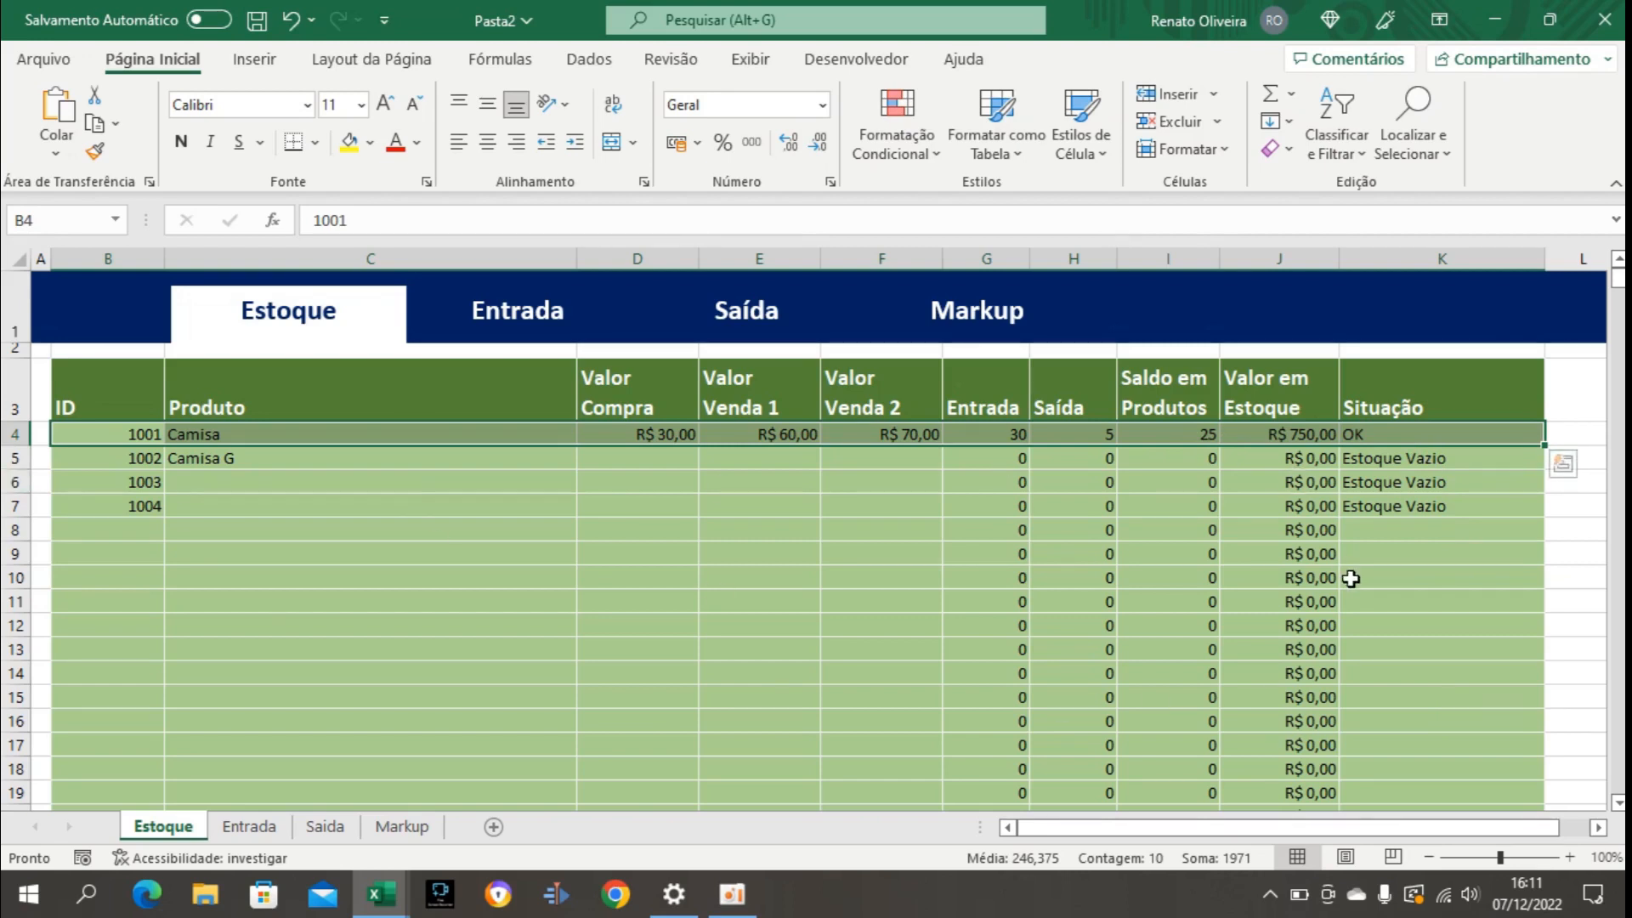
{"action": "key", "text": "shift+Down"}
{"action": "key", "text": "shift+Down"}
{"action": "key", "text": "shift+Down"}
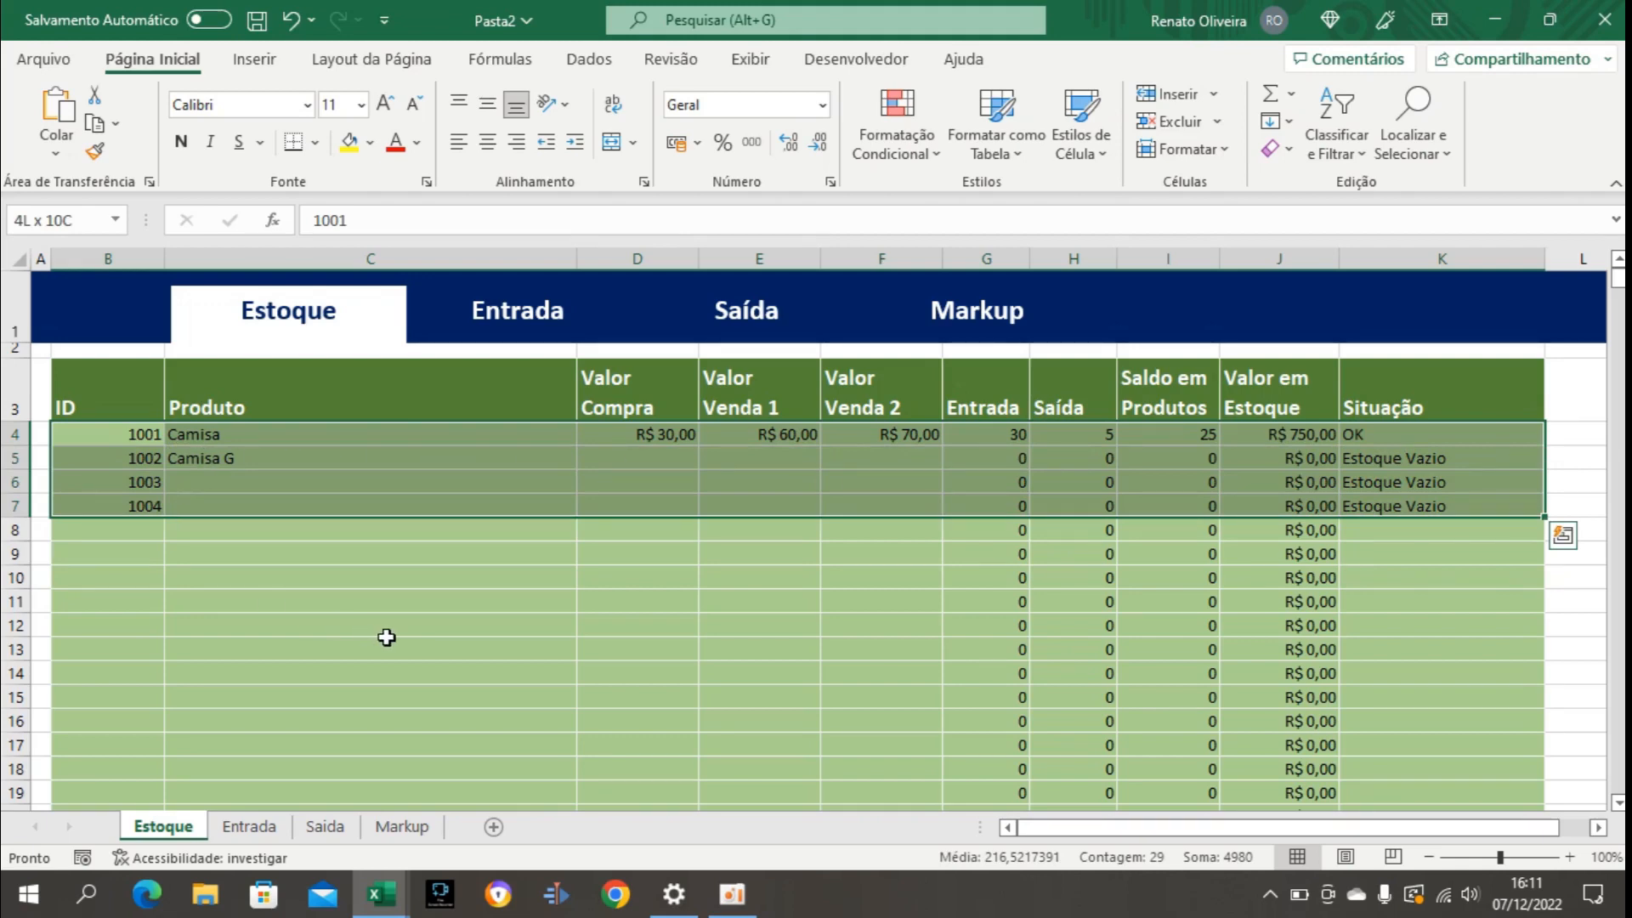
{"action": "key", "text": "ctrl+shift+Down"}
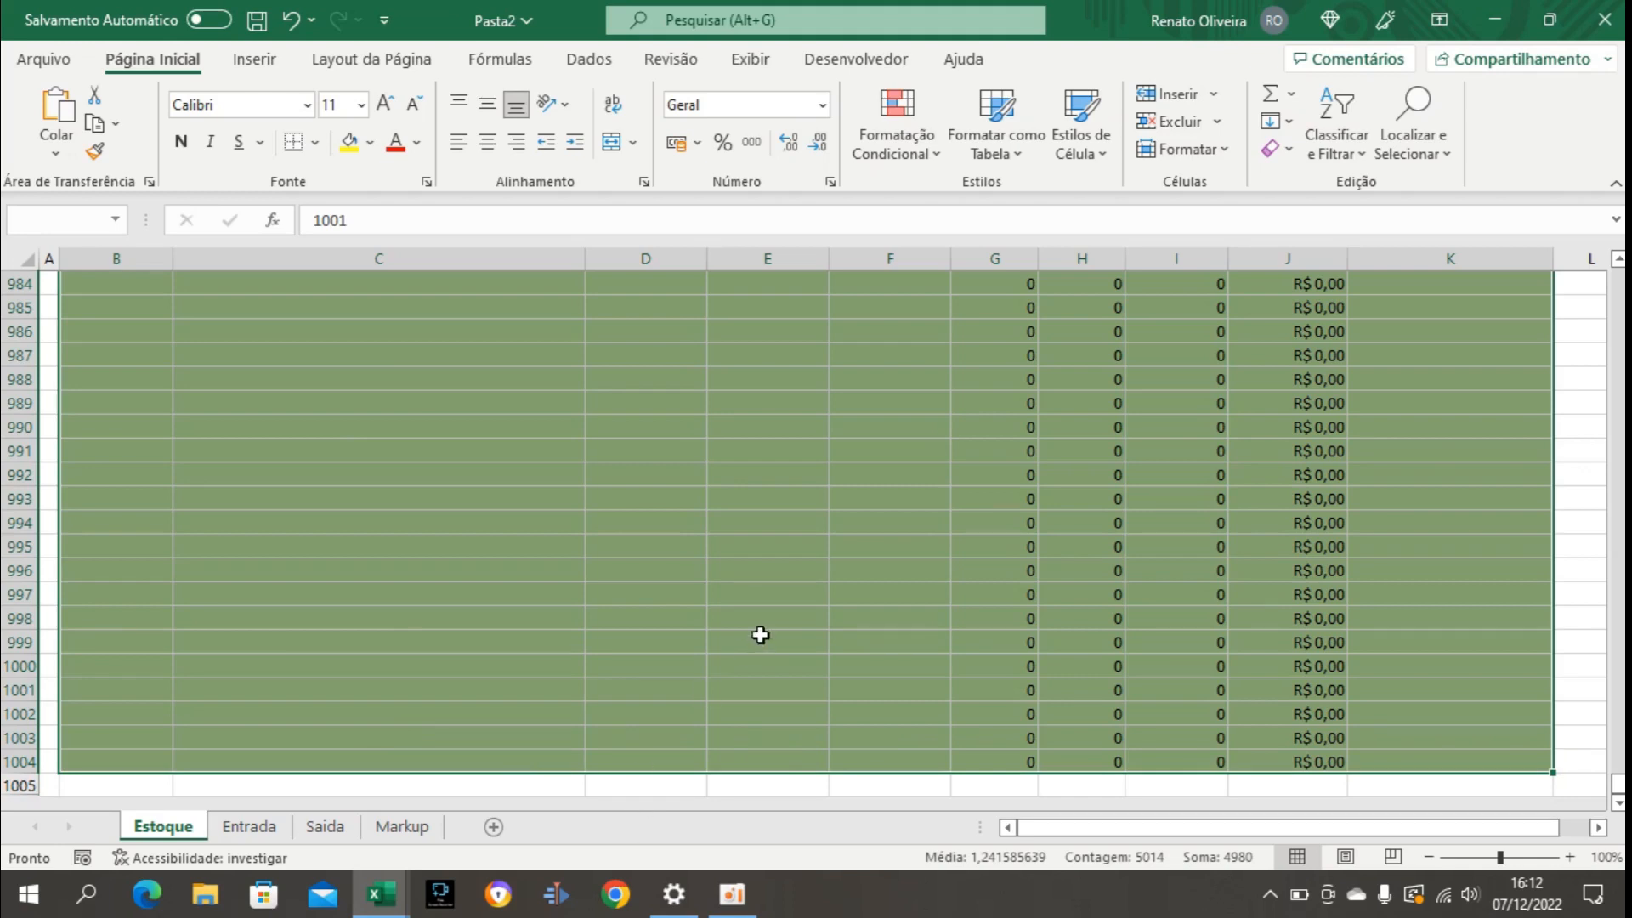
{"action": "left_click", "coordinate": [909, 156]}
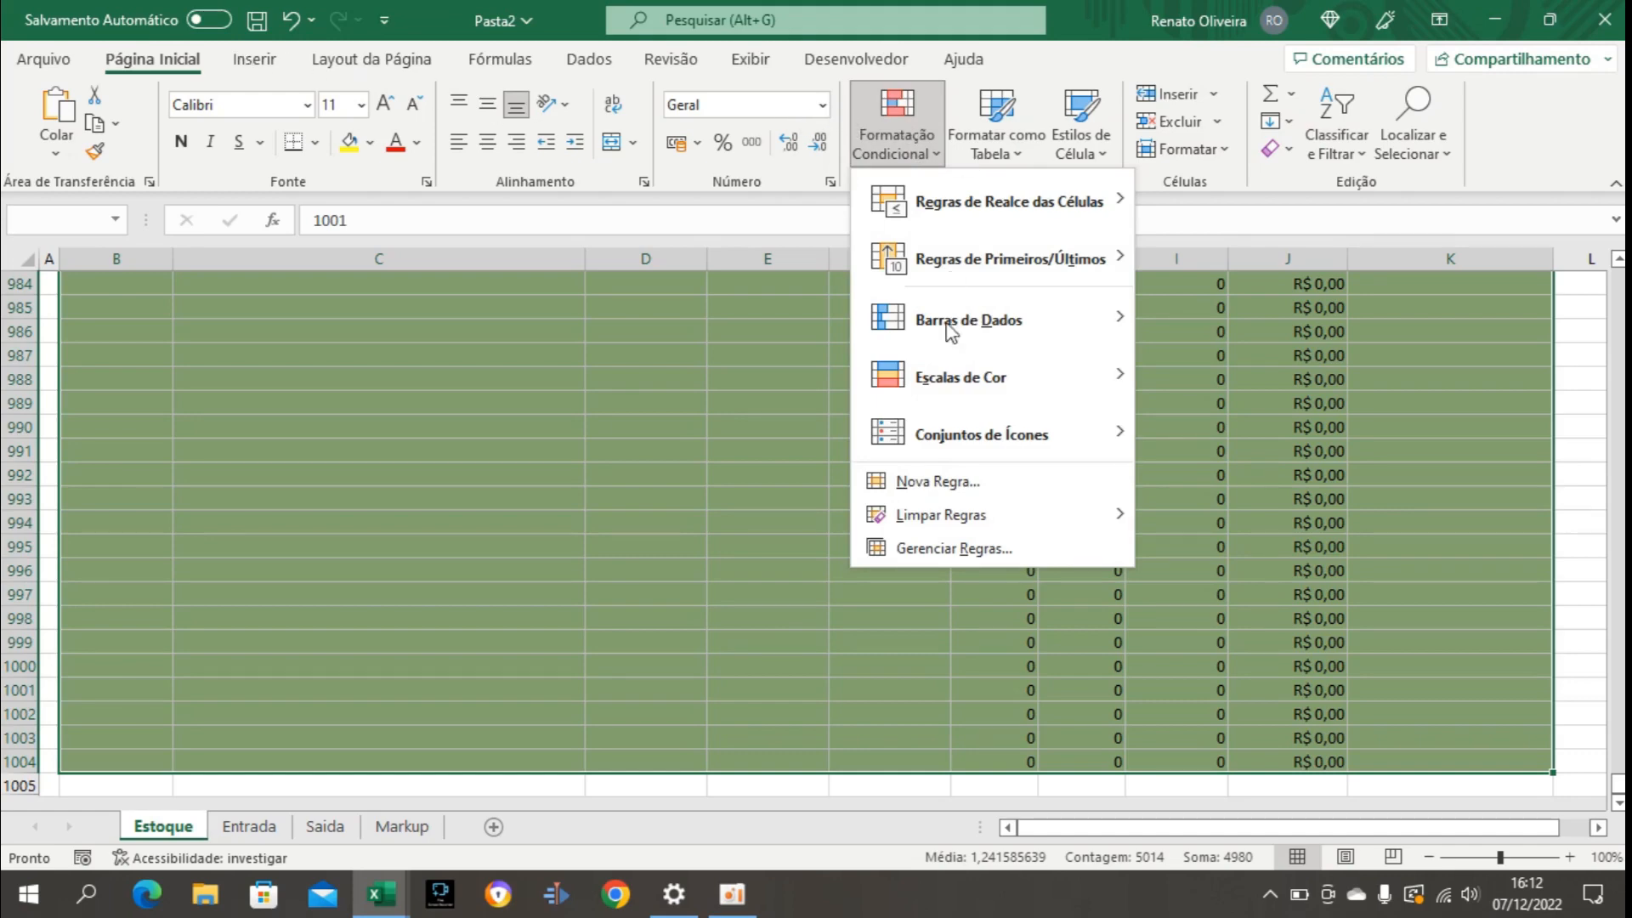
{"action": "left_click", "coordinate": [932, 482]}
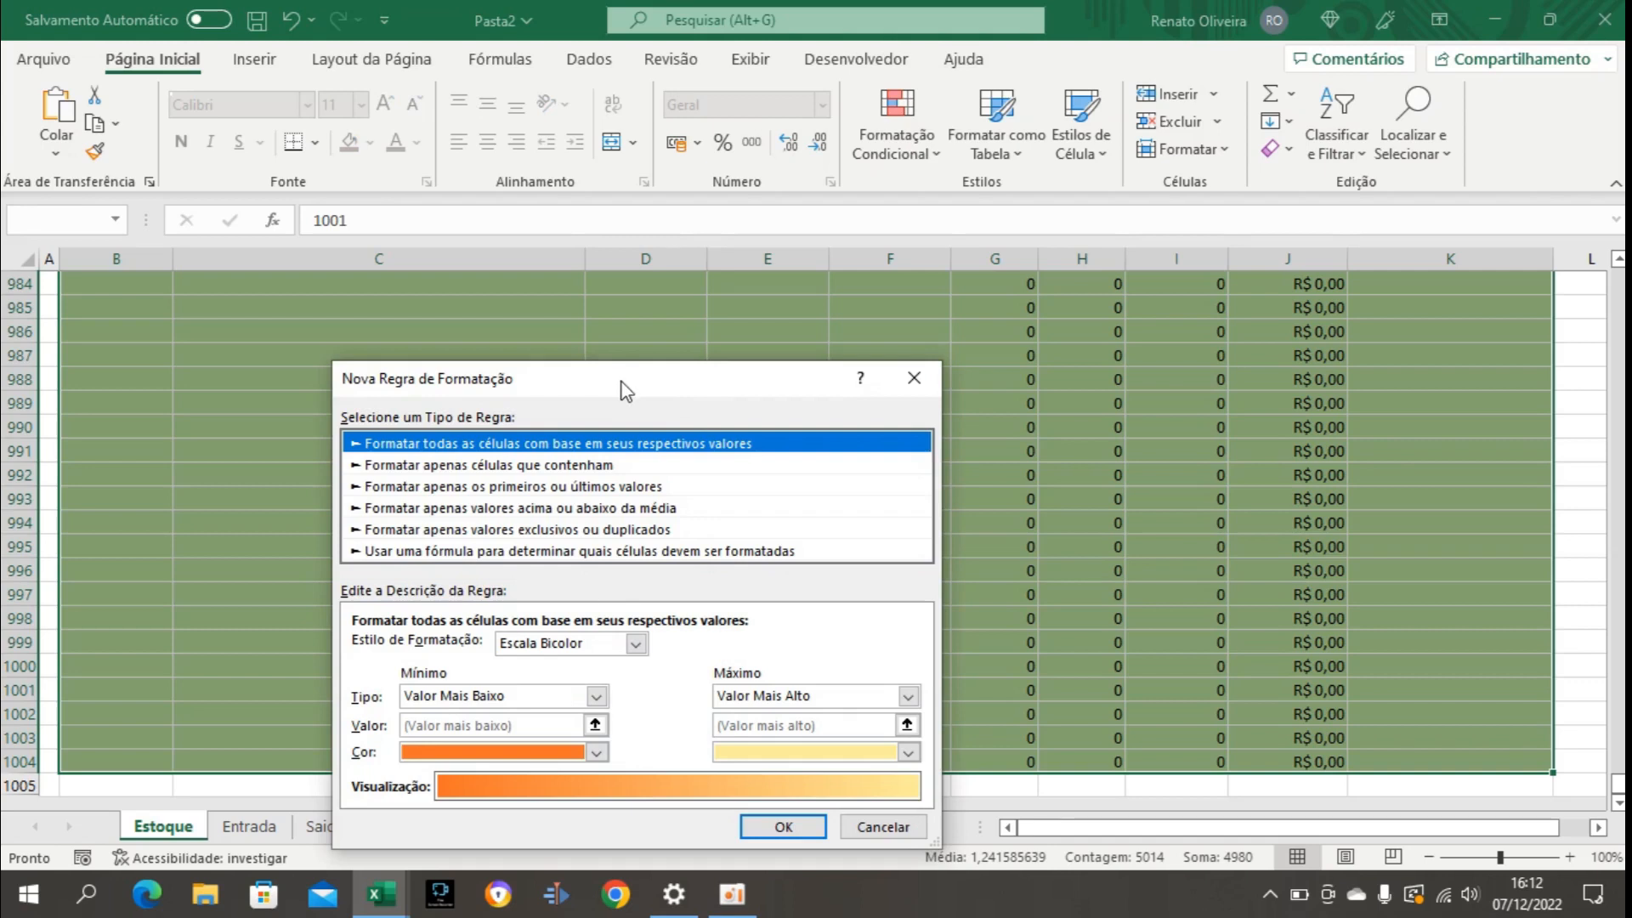
{"action": "left_click_drag", "start_coordinate": [626, 391], "coordinate": [808, 262]}
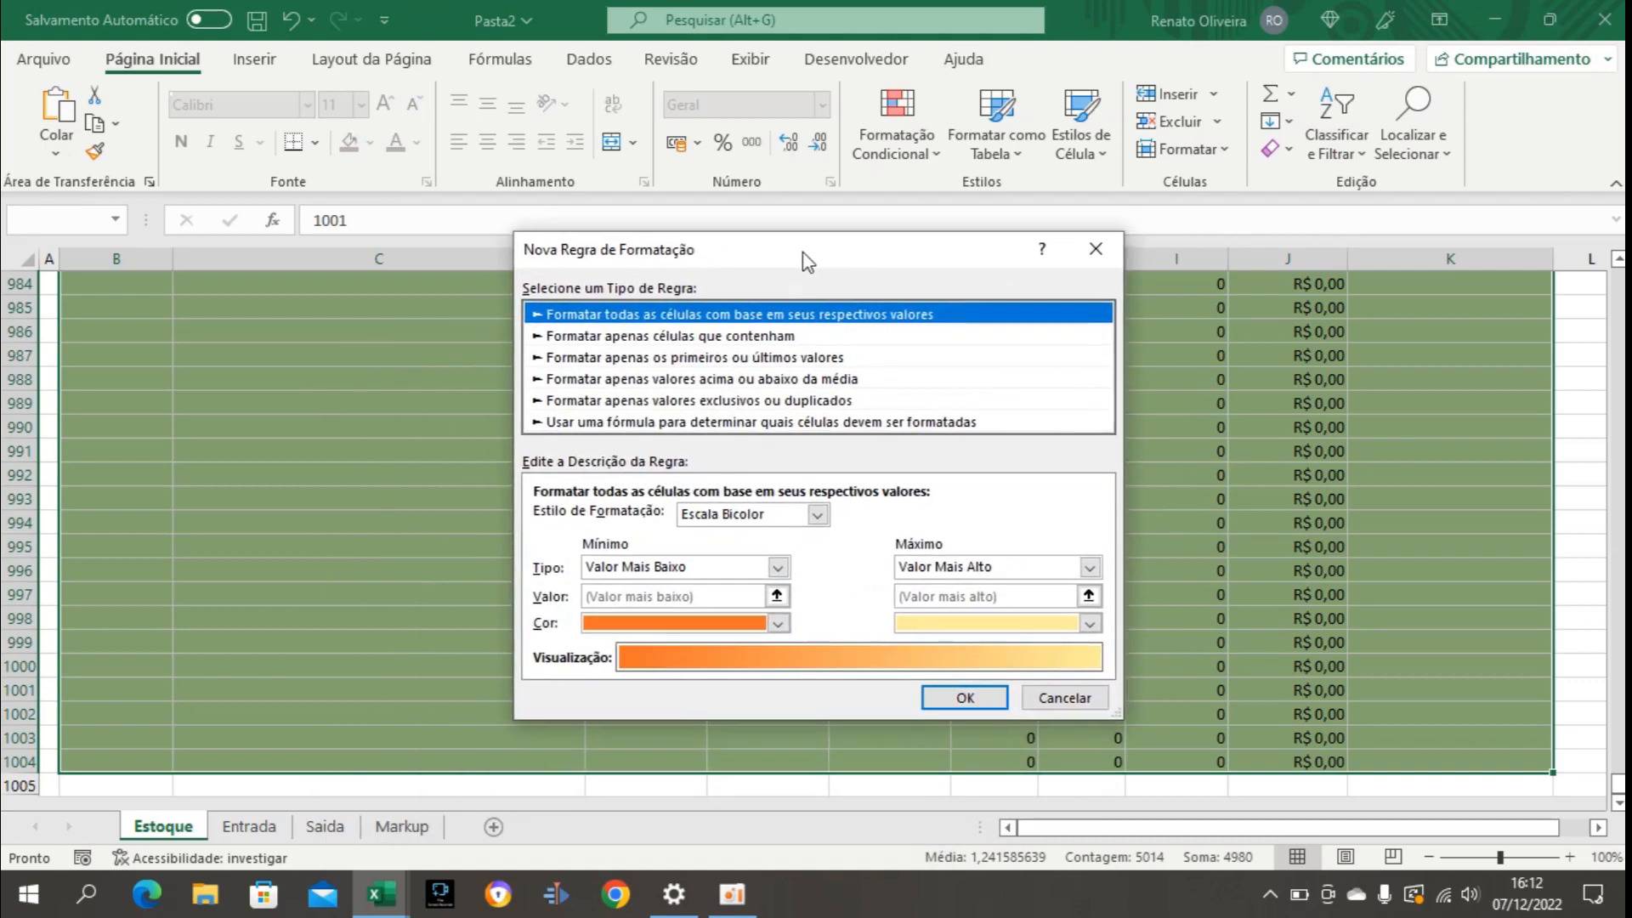
{"action": "left_click", "coordinate": [632, 422]}
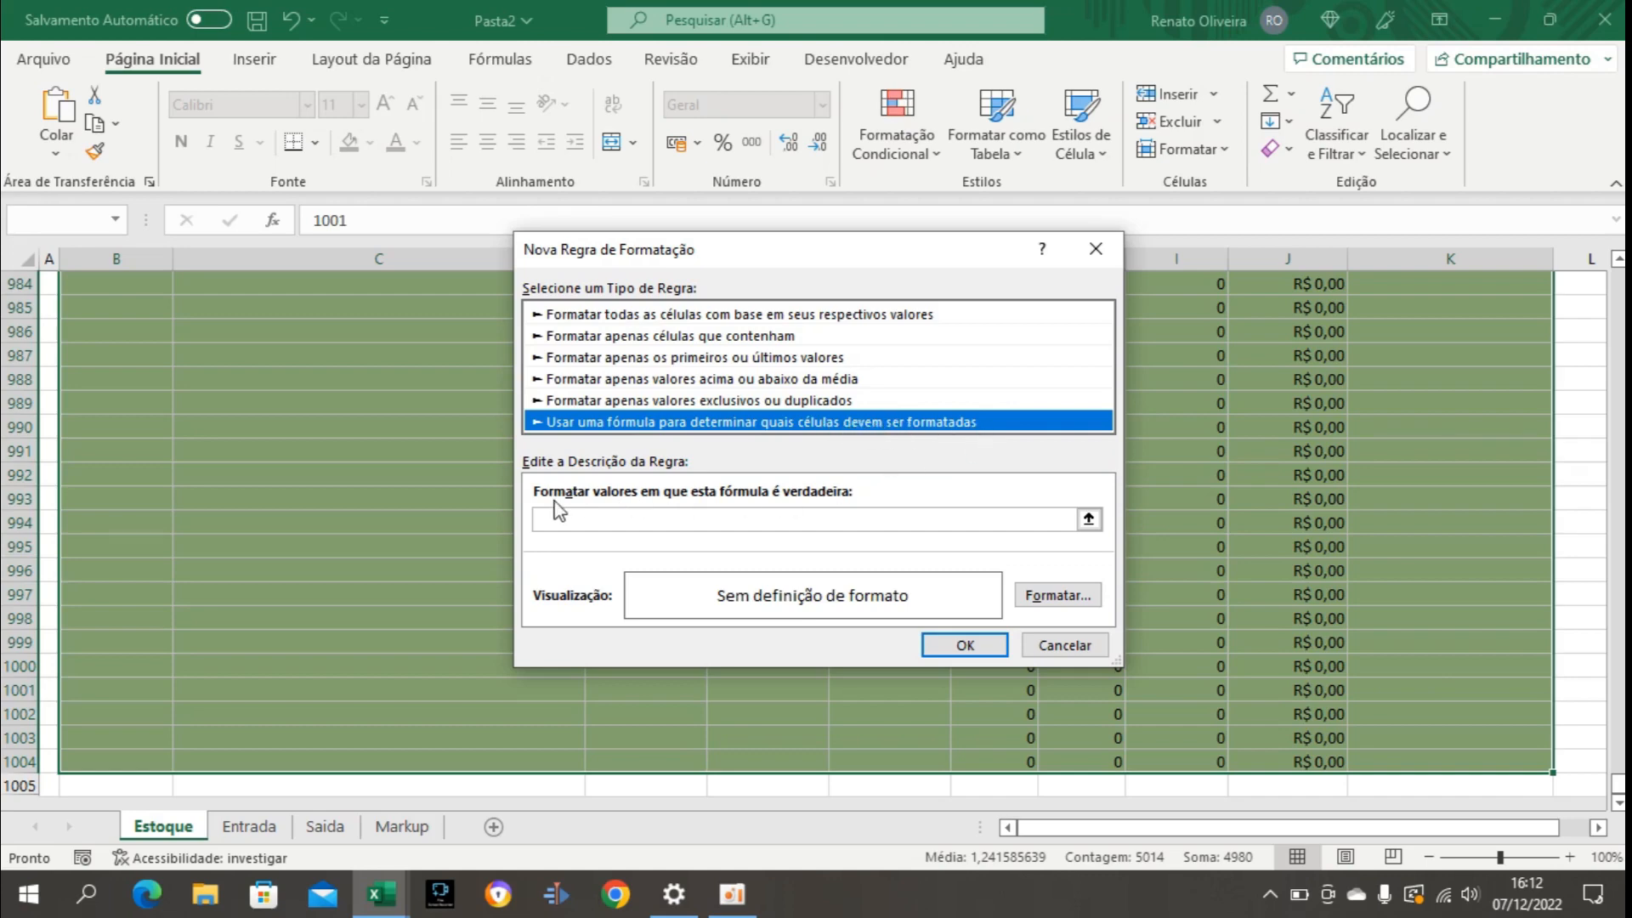
Enter =$K4="Estoque Vazio" as the rule's formula, keeping only the column of the Situação reference absolute.
{"action": "left_click", "coordinate": [629, 518]}
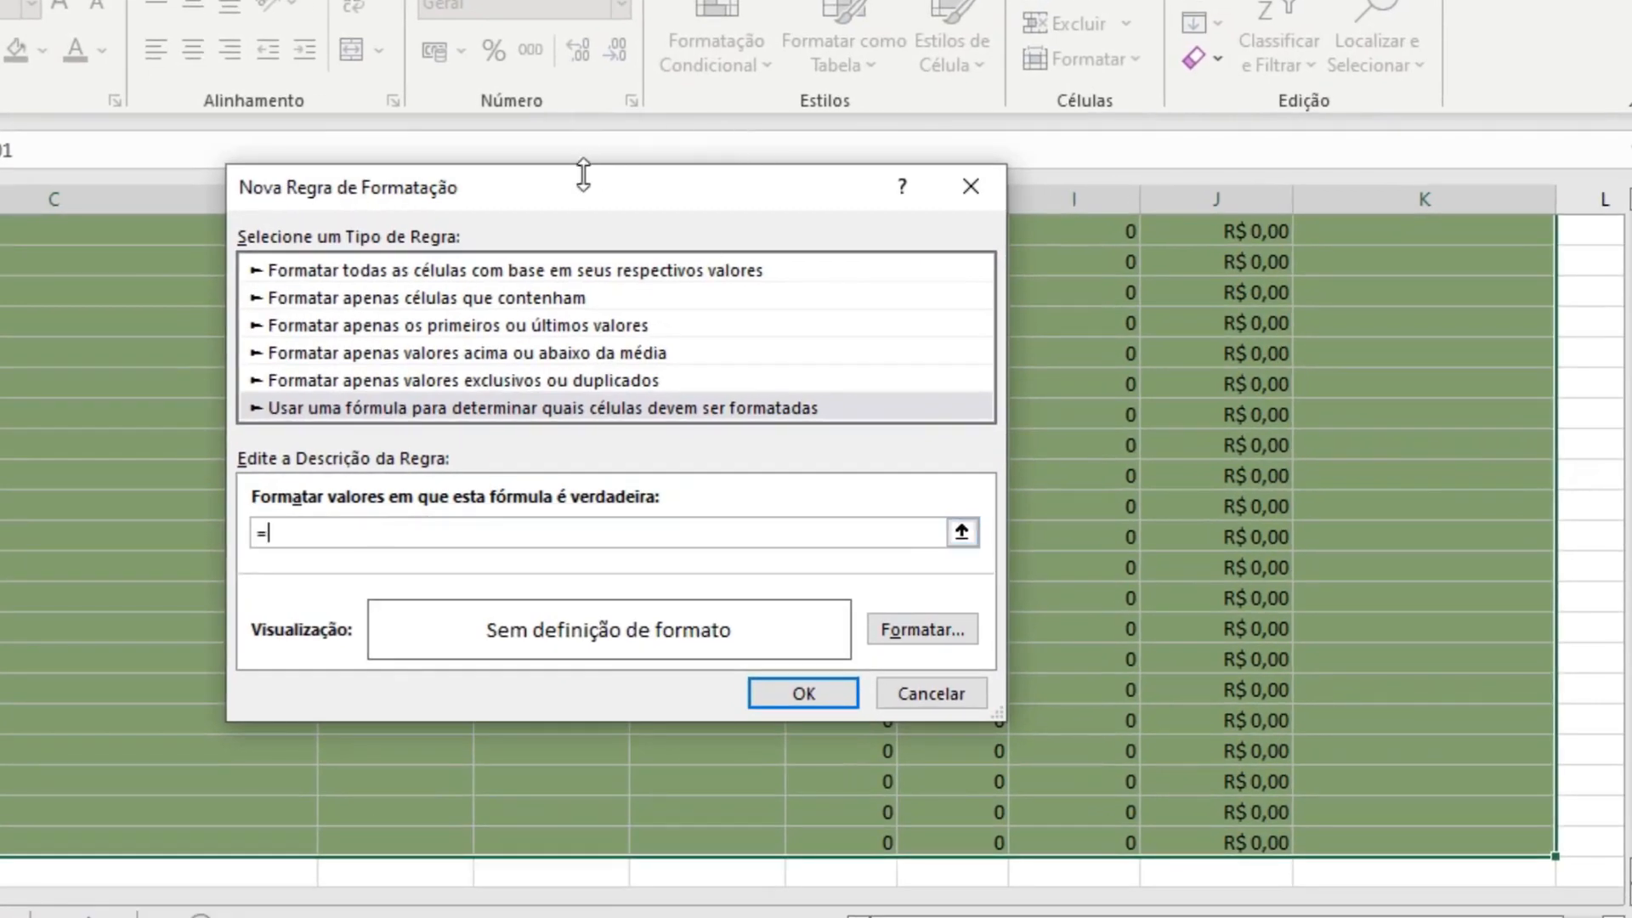
{"action": "left_click_drag", "start_coordinate": [583, 174], "coordinate": [435, 222]}
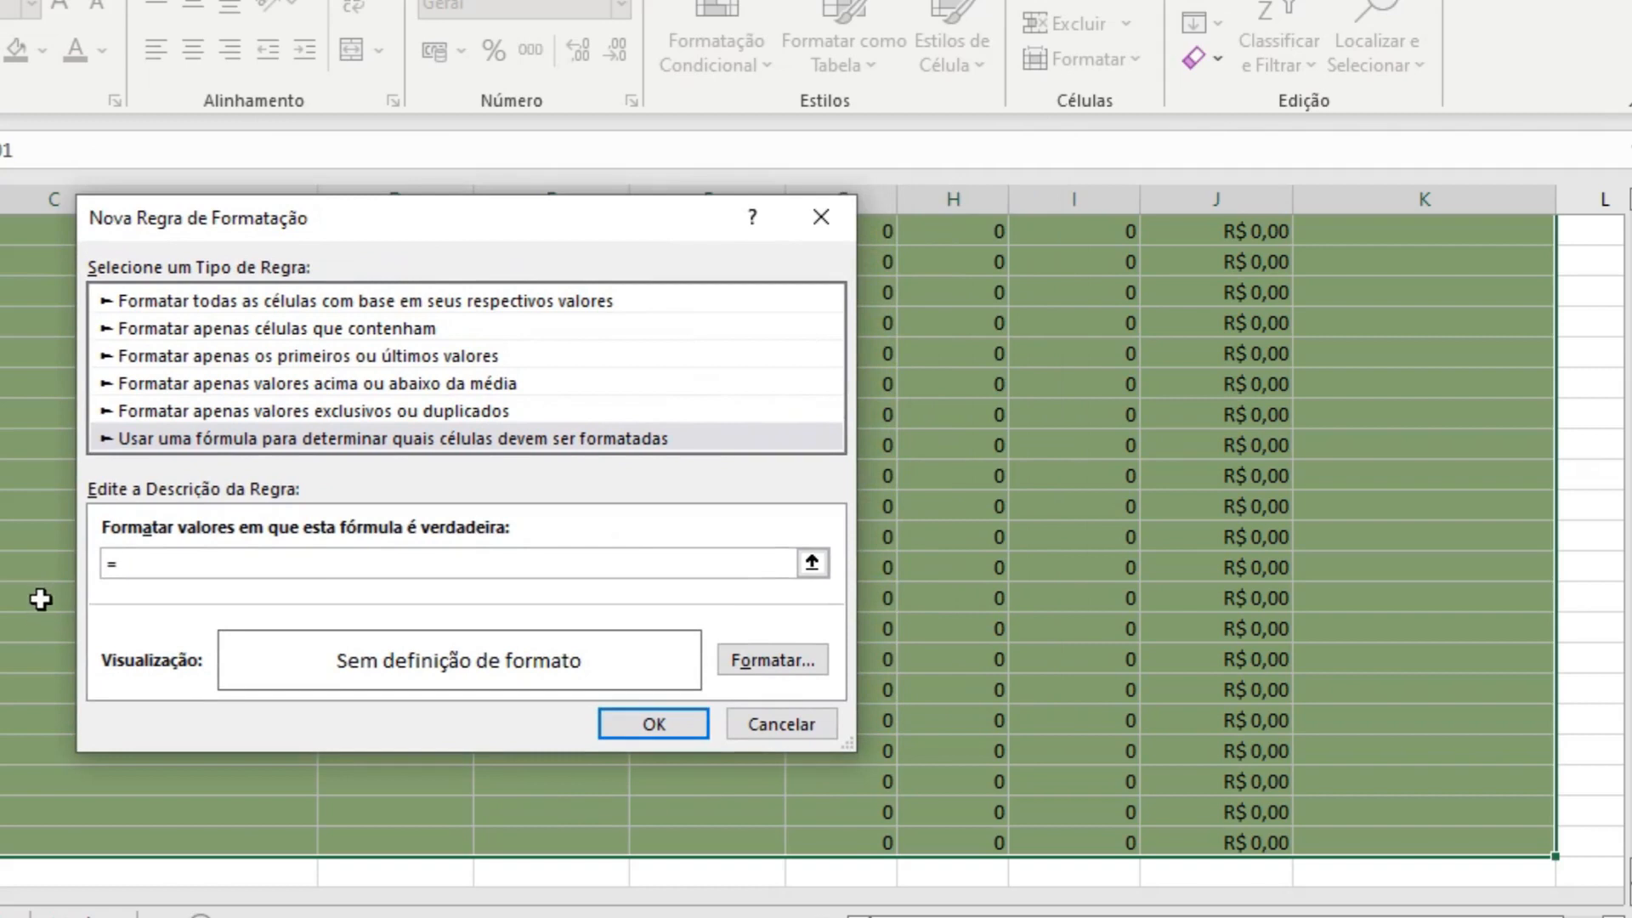
{"action": "left_click", "coordinate": [1423, 374]}
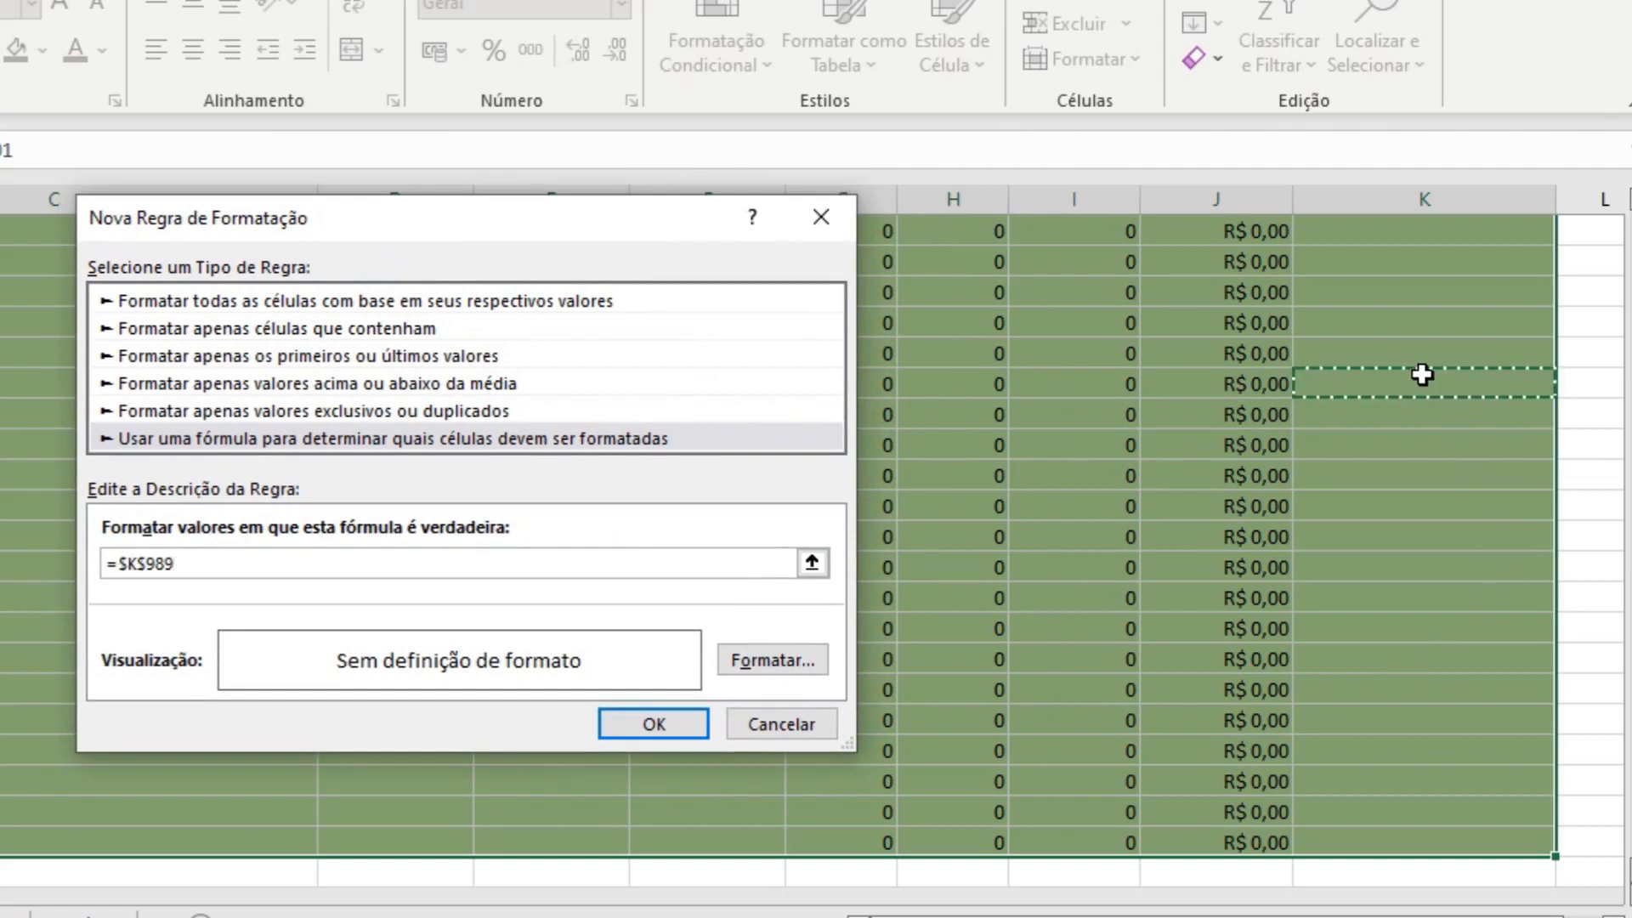
{"action": "left_click", "coordinate": [1433, 311]}
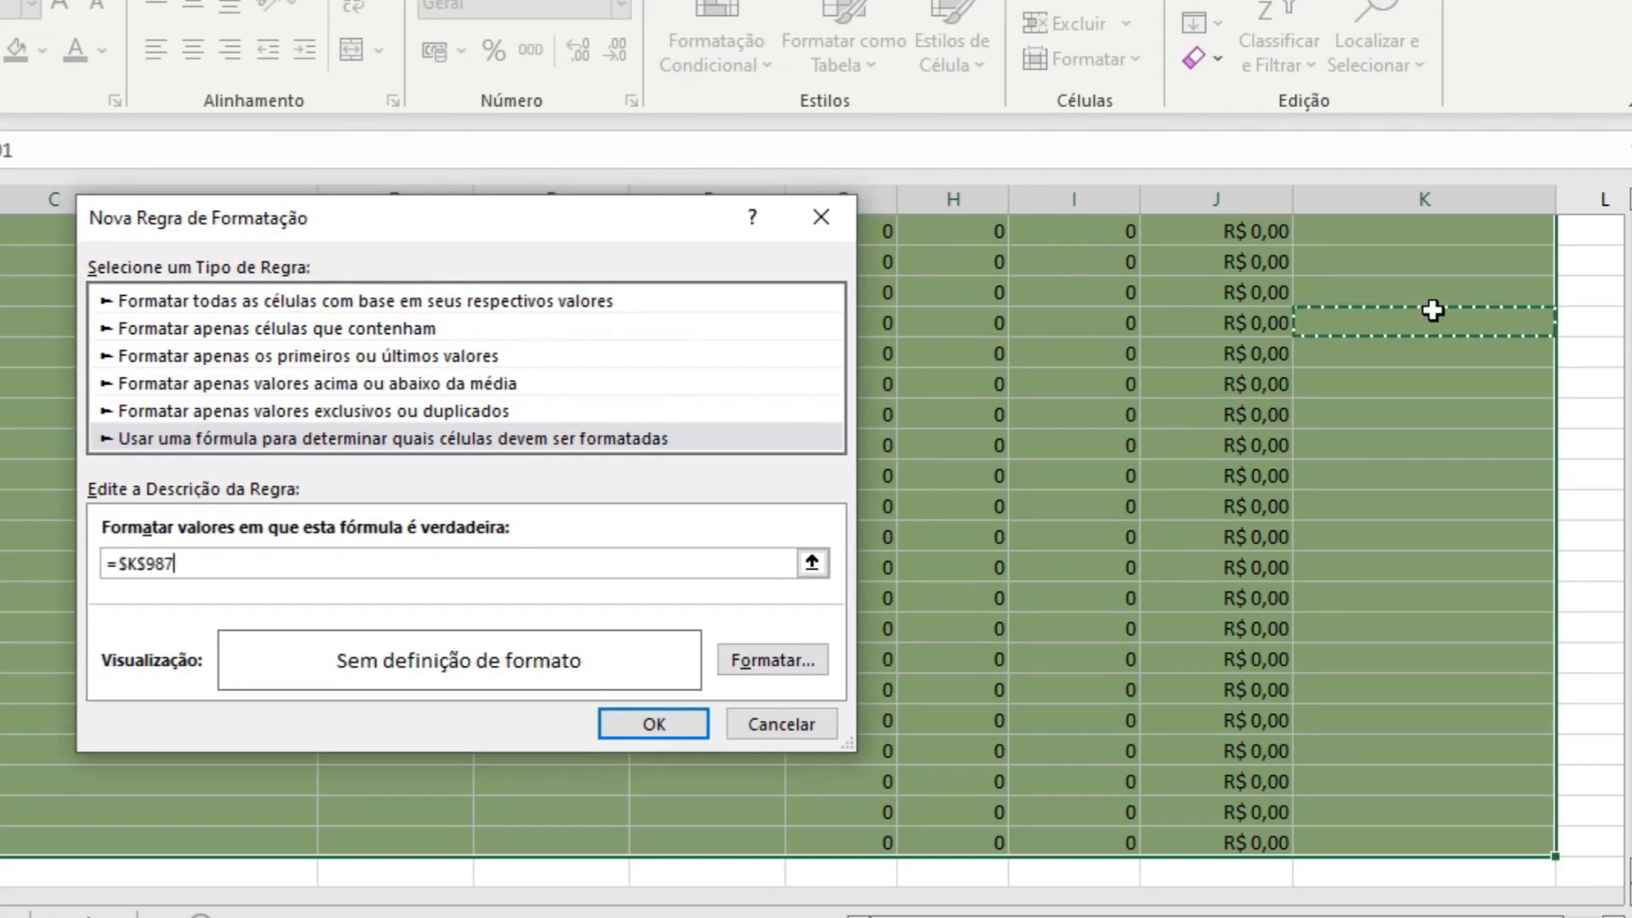
{"action": "key", "text": "ctrl+Up"}
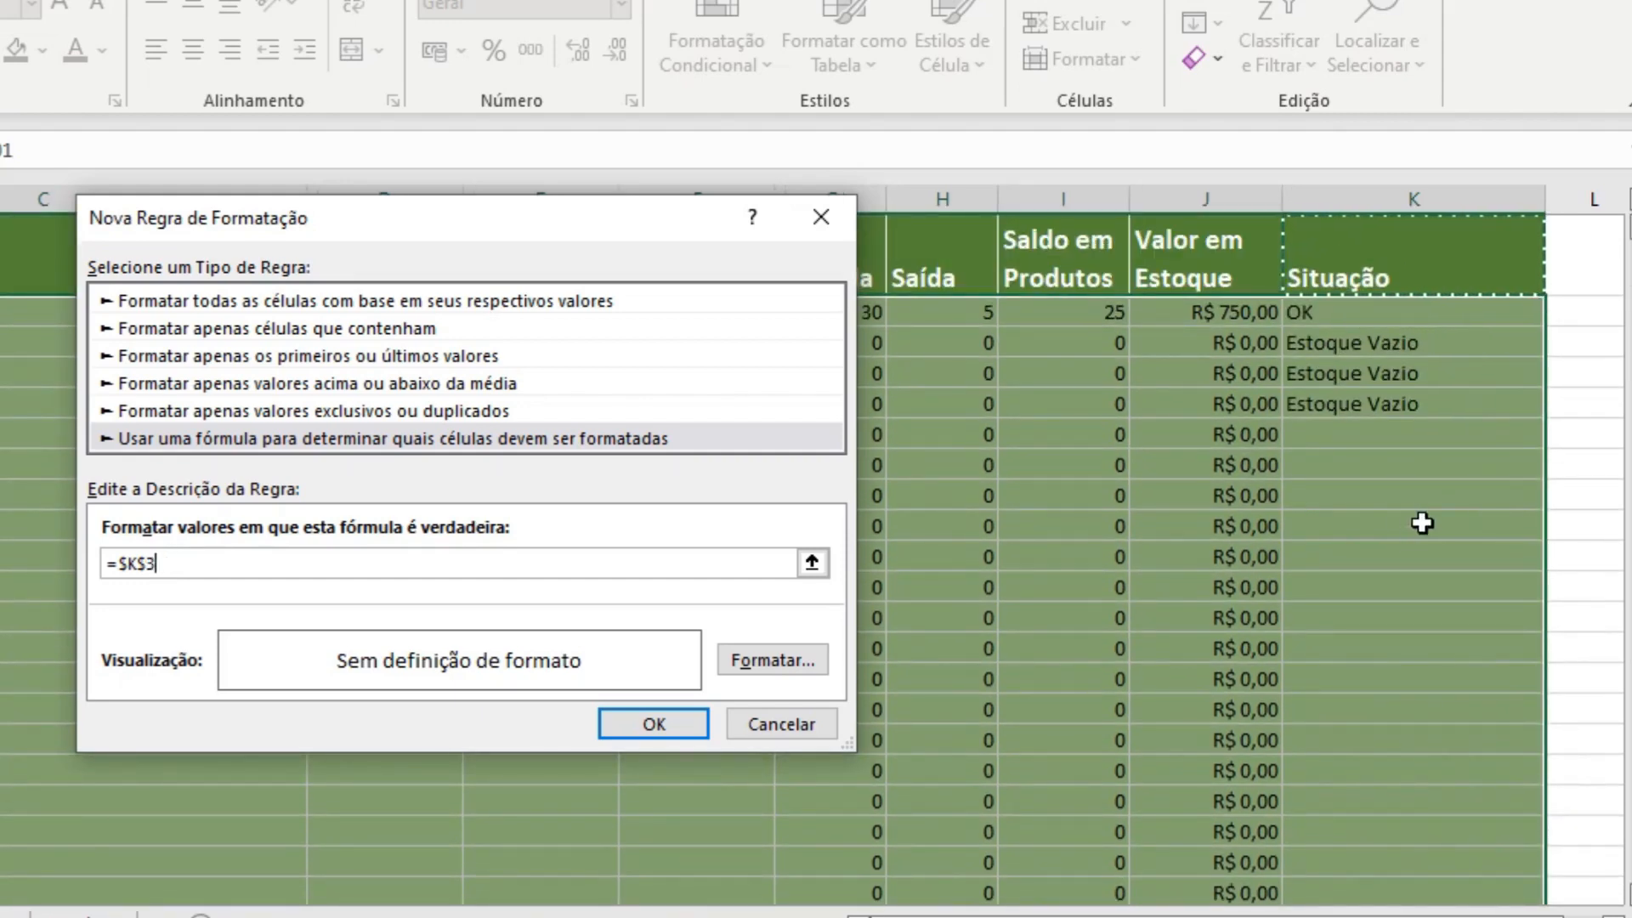
{"action": "scroll", "coordinate": [1420, 521], "scroll_direction": "up", "scroll_amount": 1}
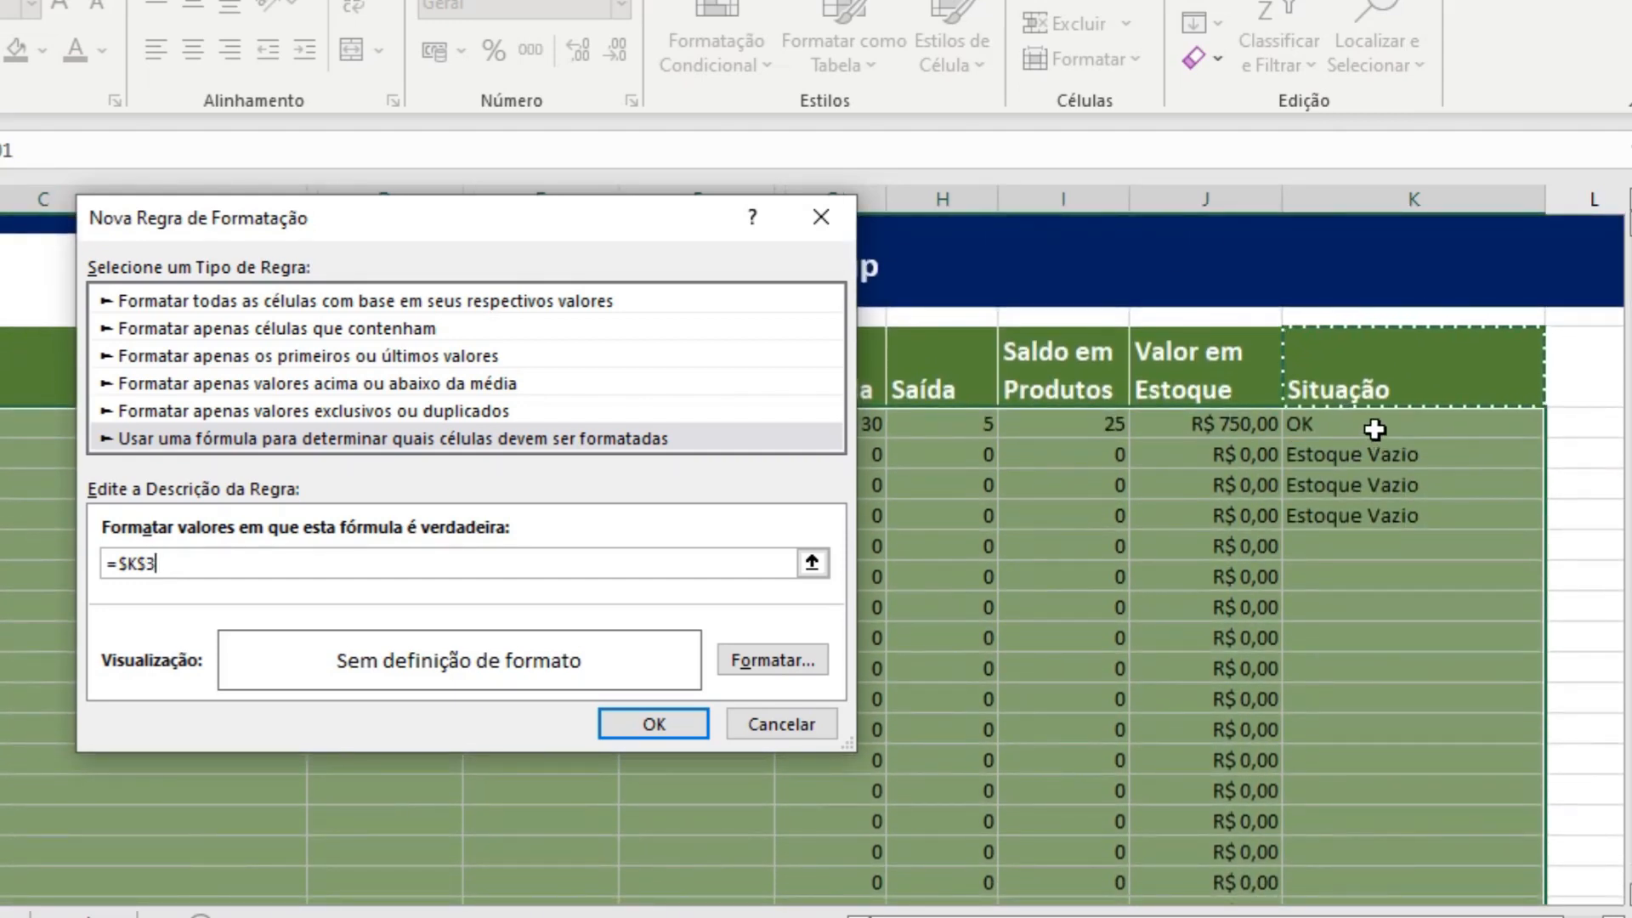
{"action": "left_click", "coordinate": [1374, 429]}
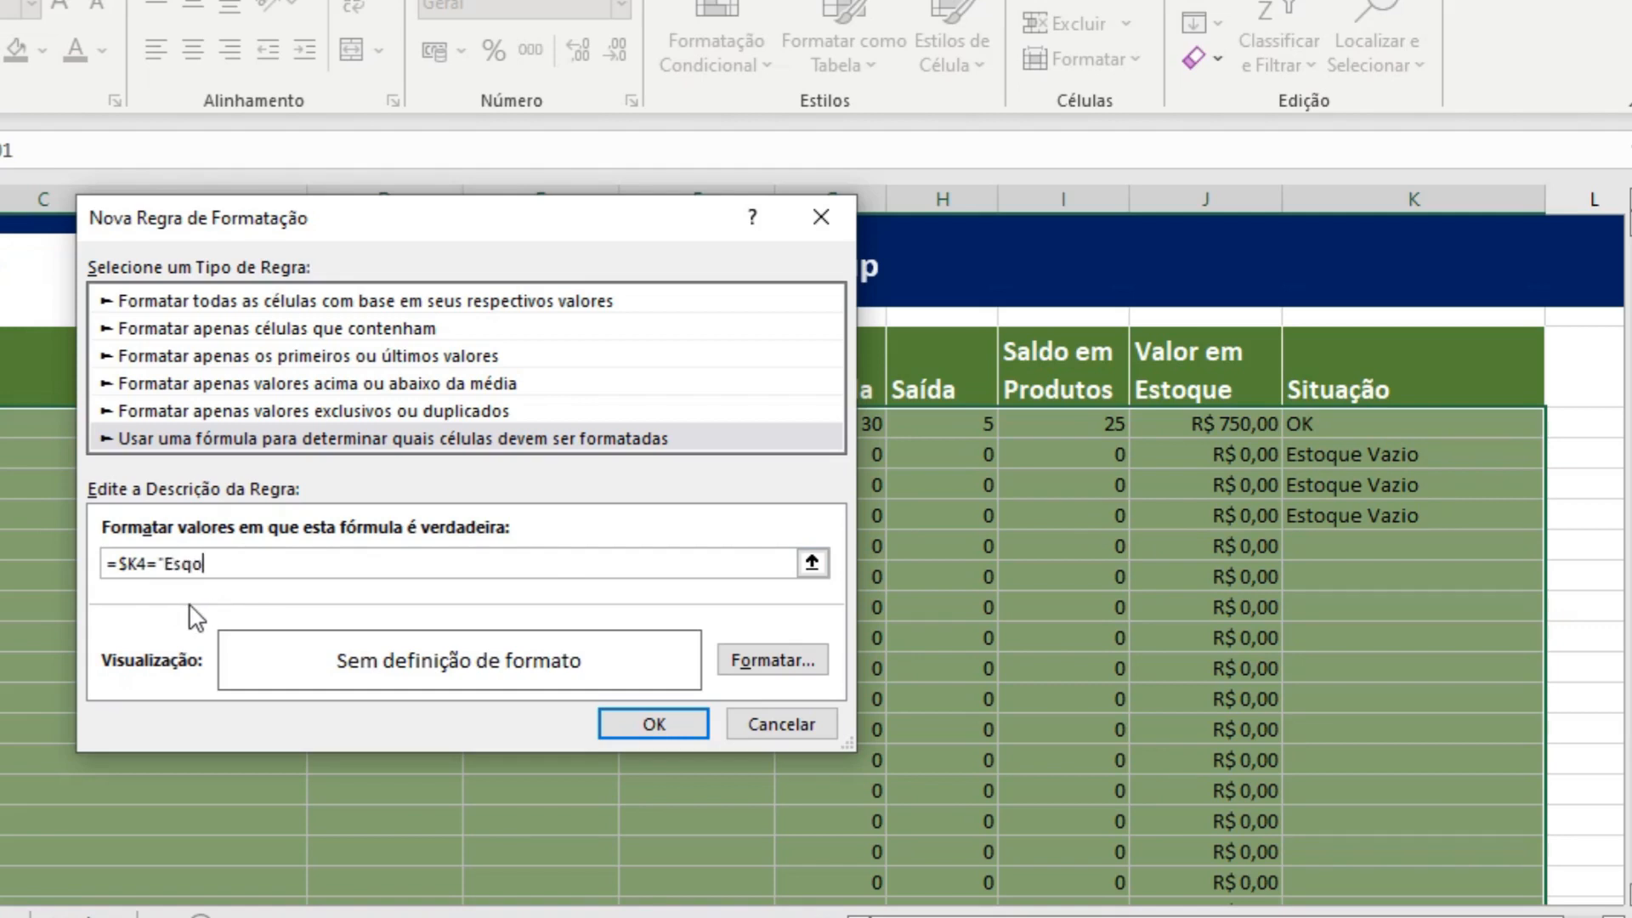
{"action": "key", "text": "BackSpace"}
{"action": "key", "text": "Tab"}
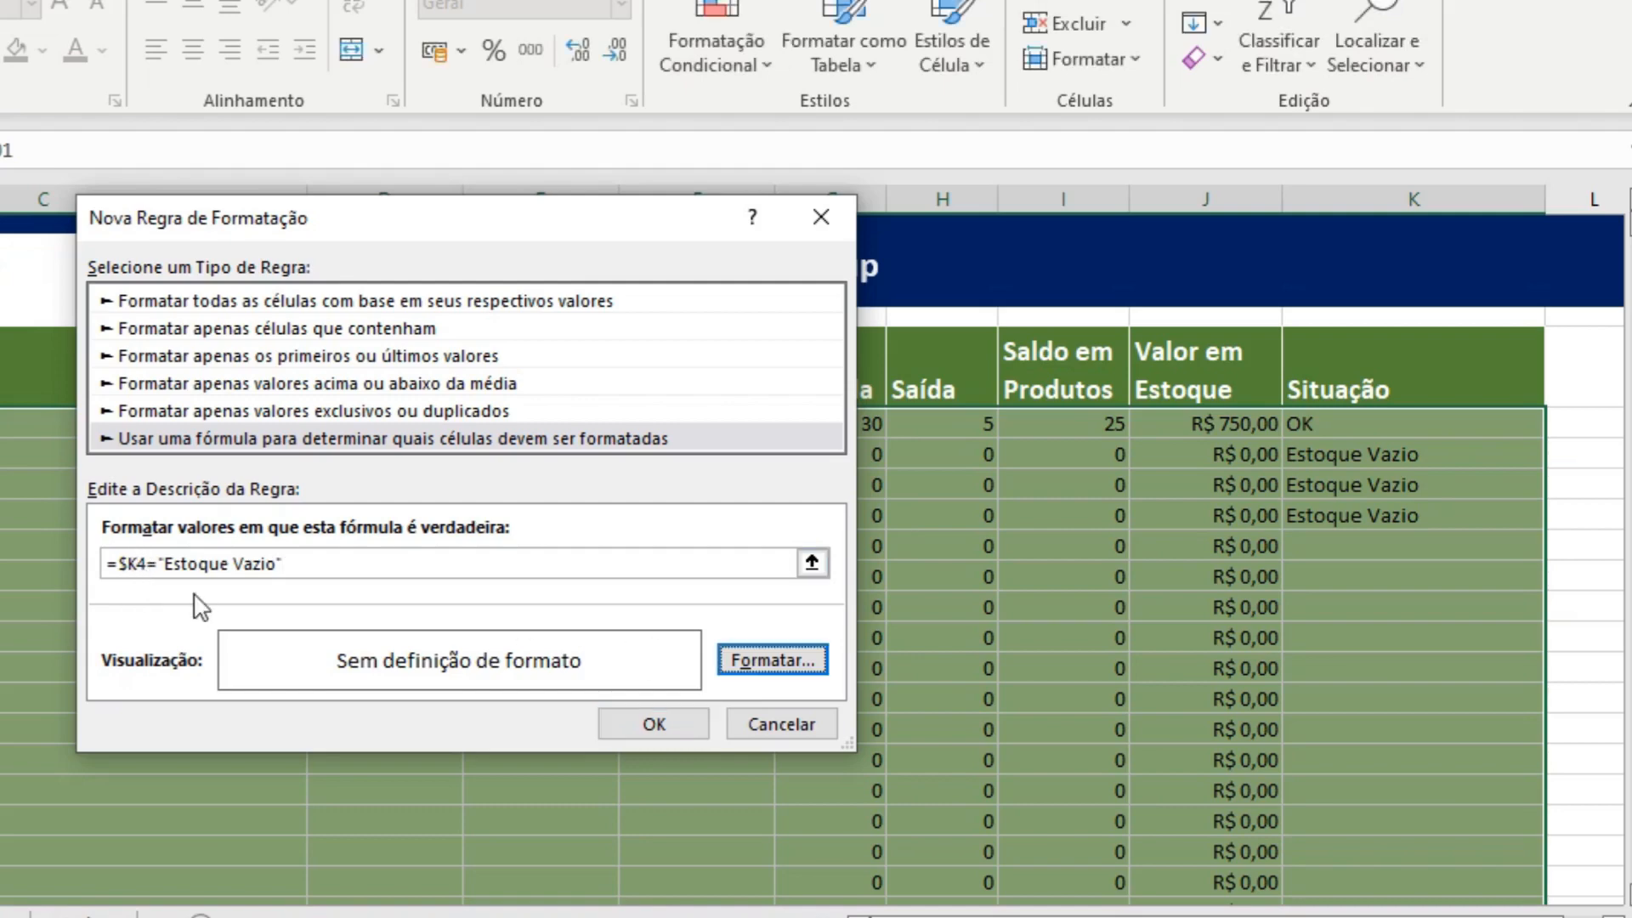
Give the "Estoque Vazio" rule a light red #FF7979 background fill and apply it to the product rows.
{"action": "left_click", "coordinate": [772, 661]}
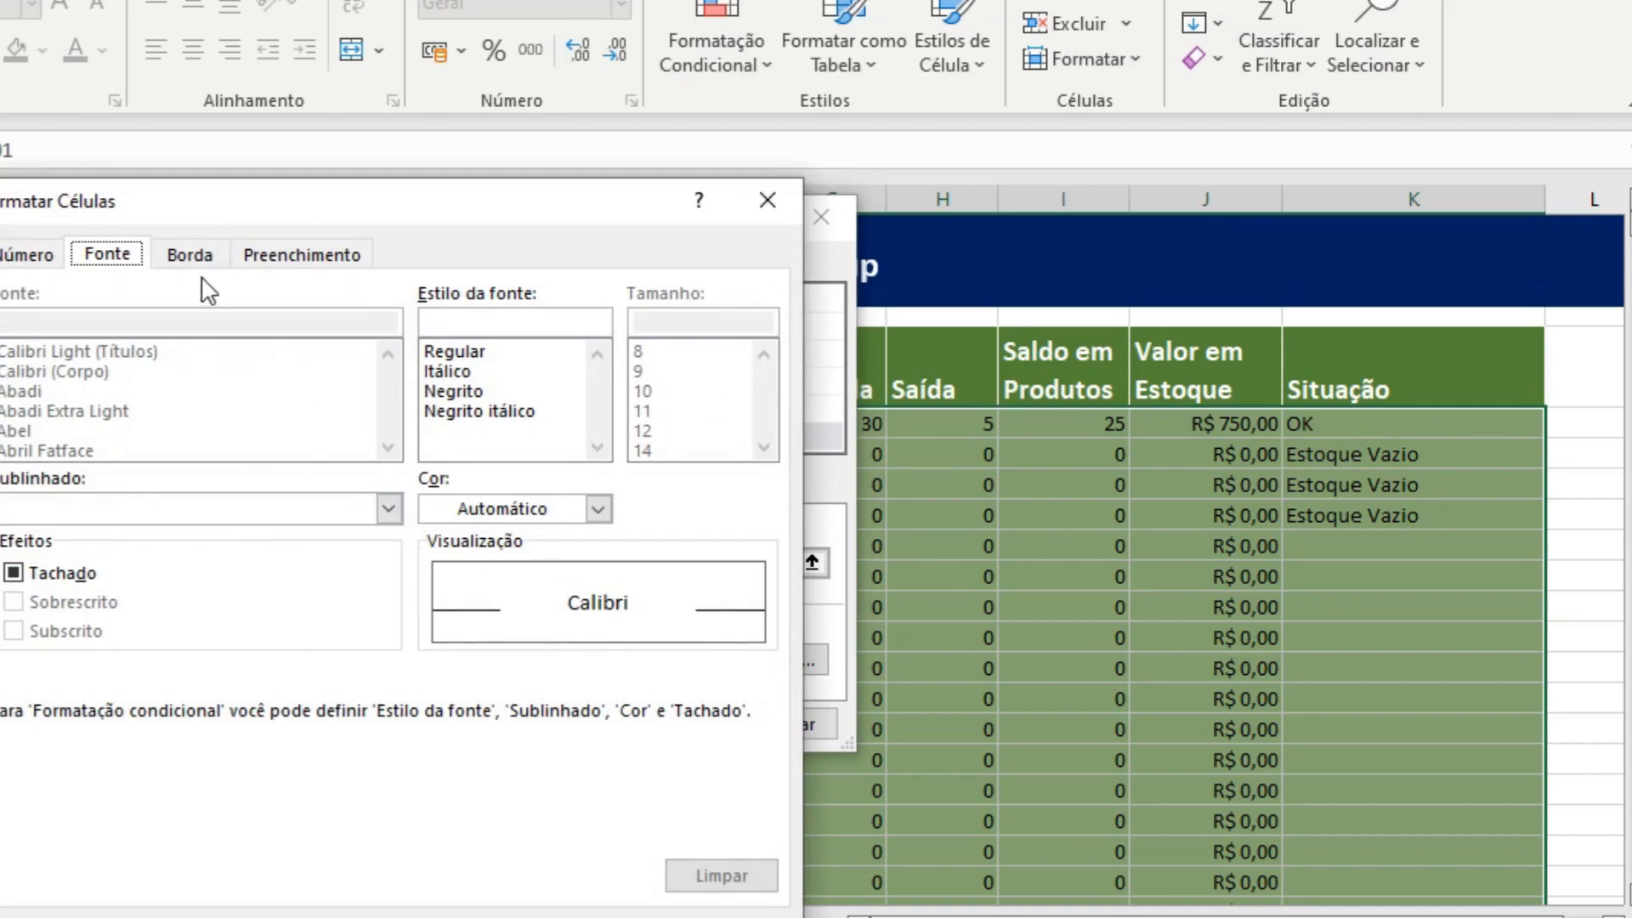
{"action": "left_click", "coordinate": [322, 257]}
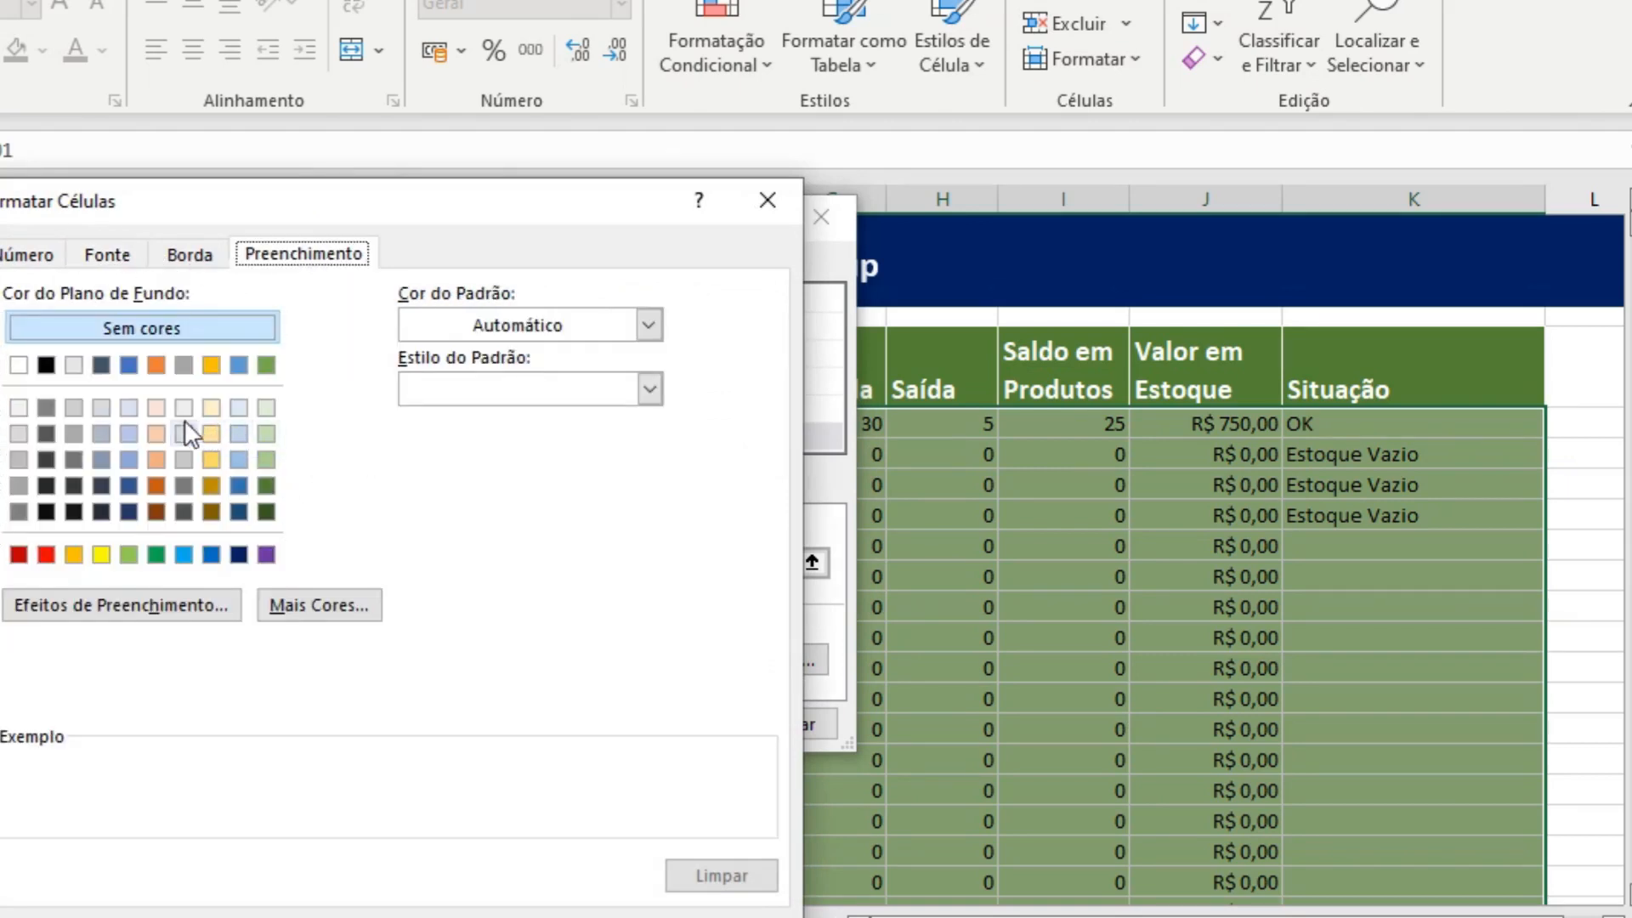
{"action": "left_click", "coordinate": [156, 365]}
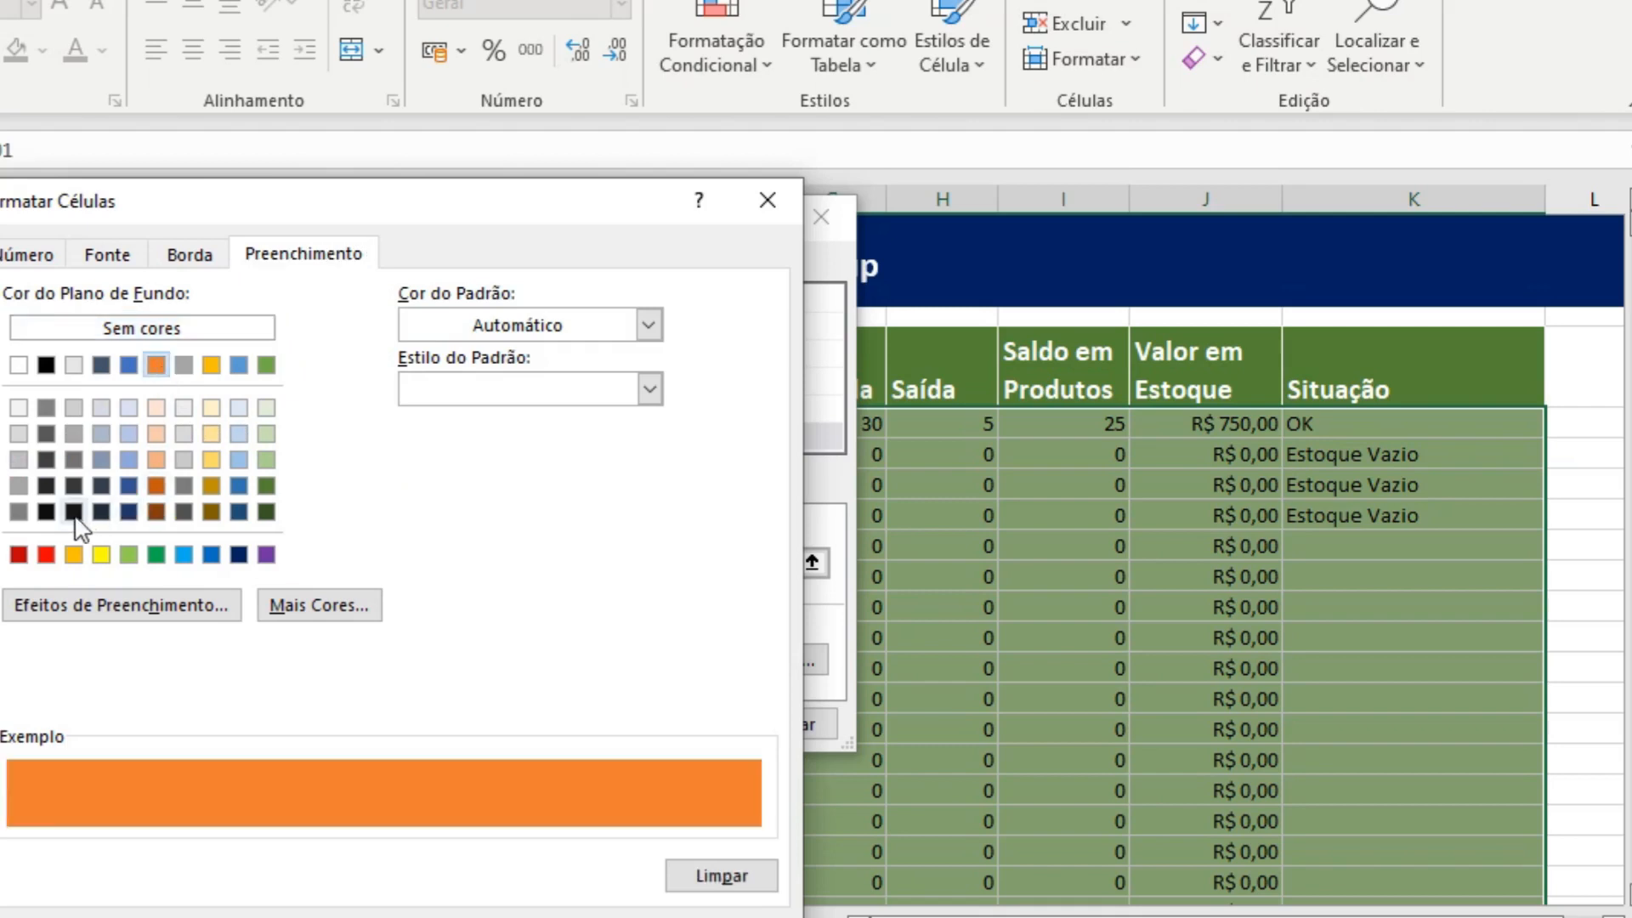
{"action": "left_click", "coordinate": [46, 555]}
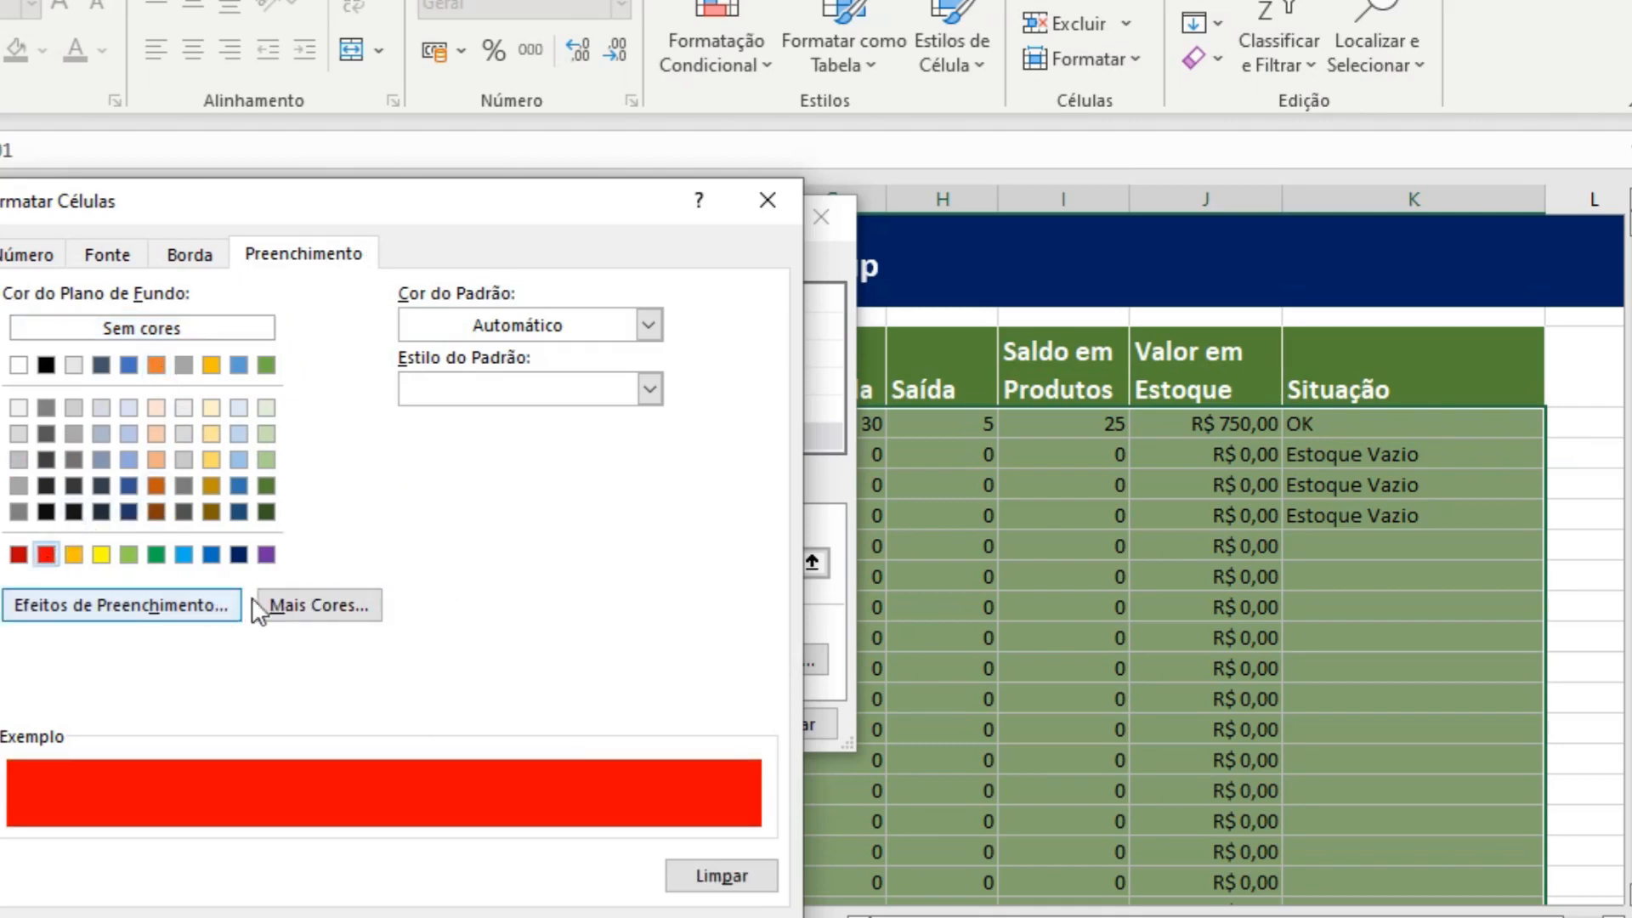
{"action": "left_click", "coordinate": [364, 607]}
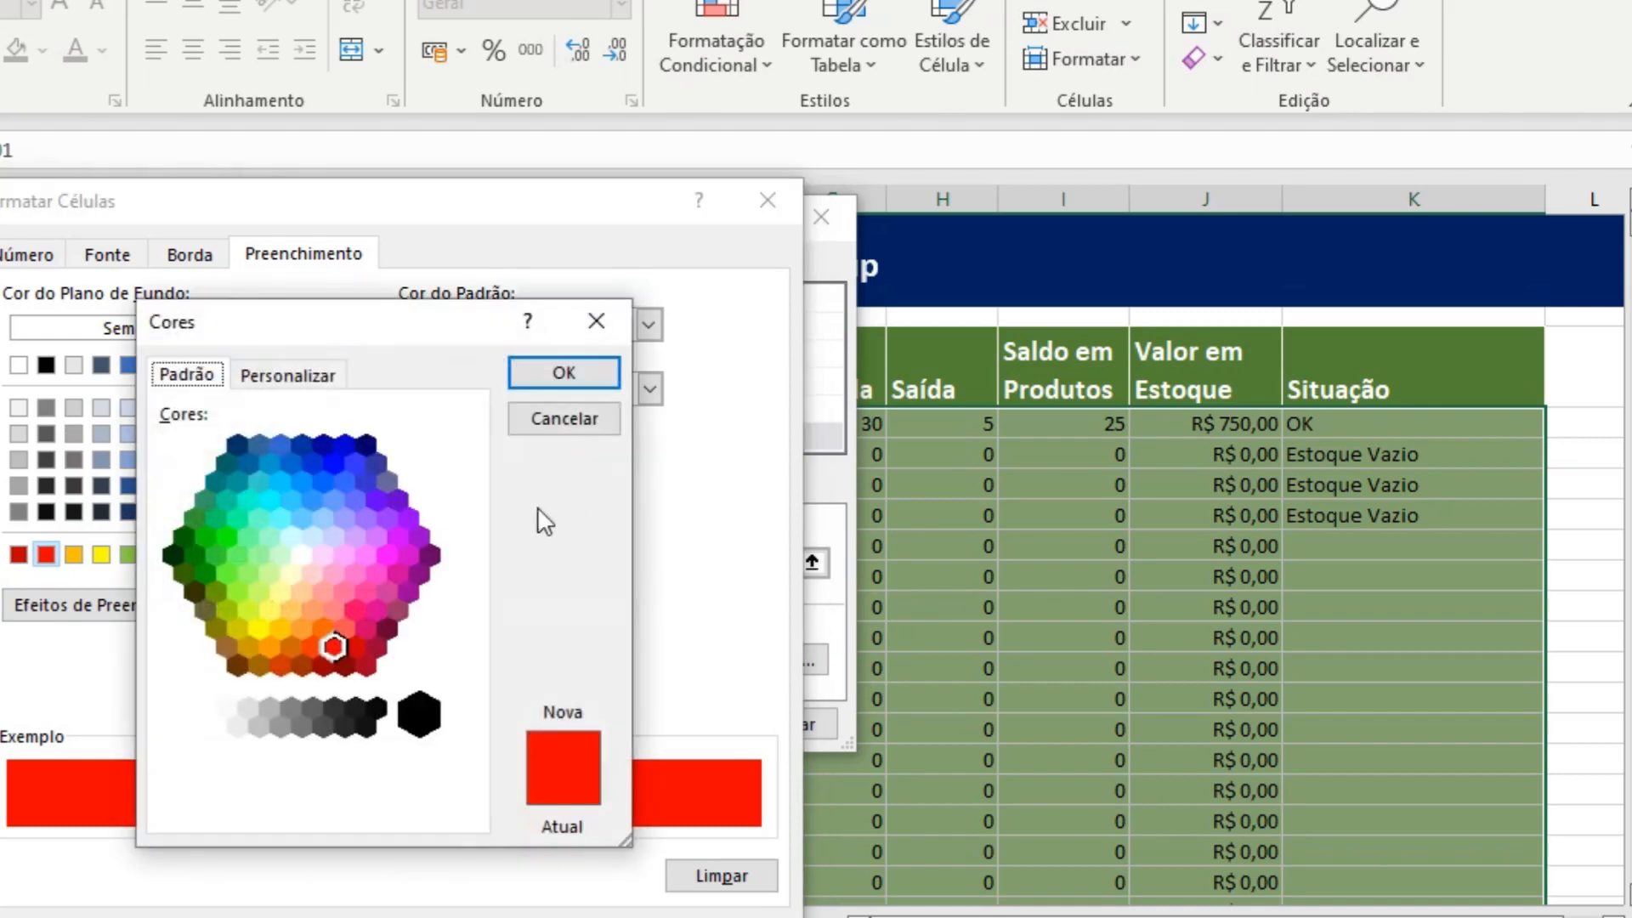
{"action": "left_click", "coordinate": [313, 379]}
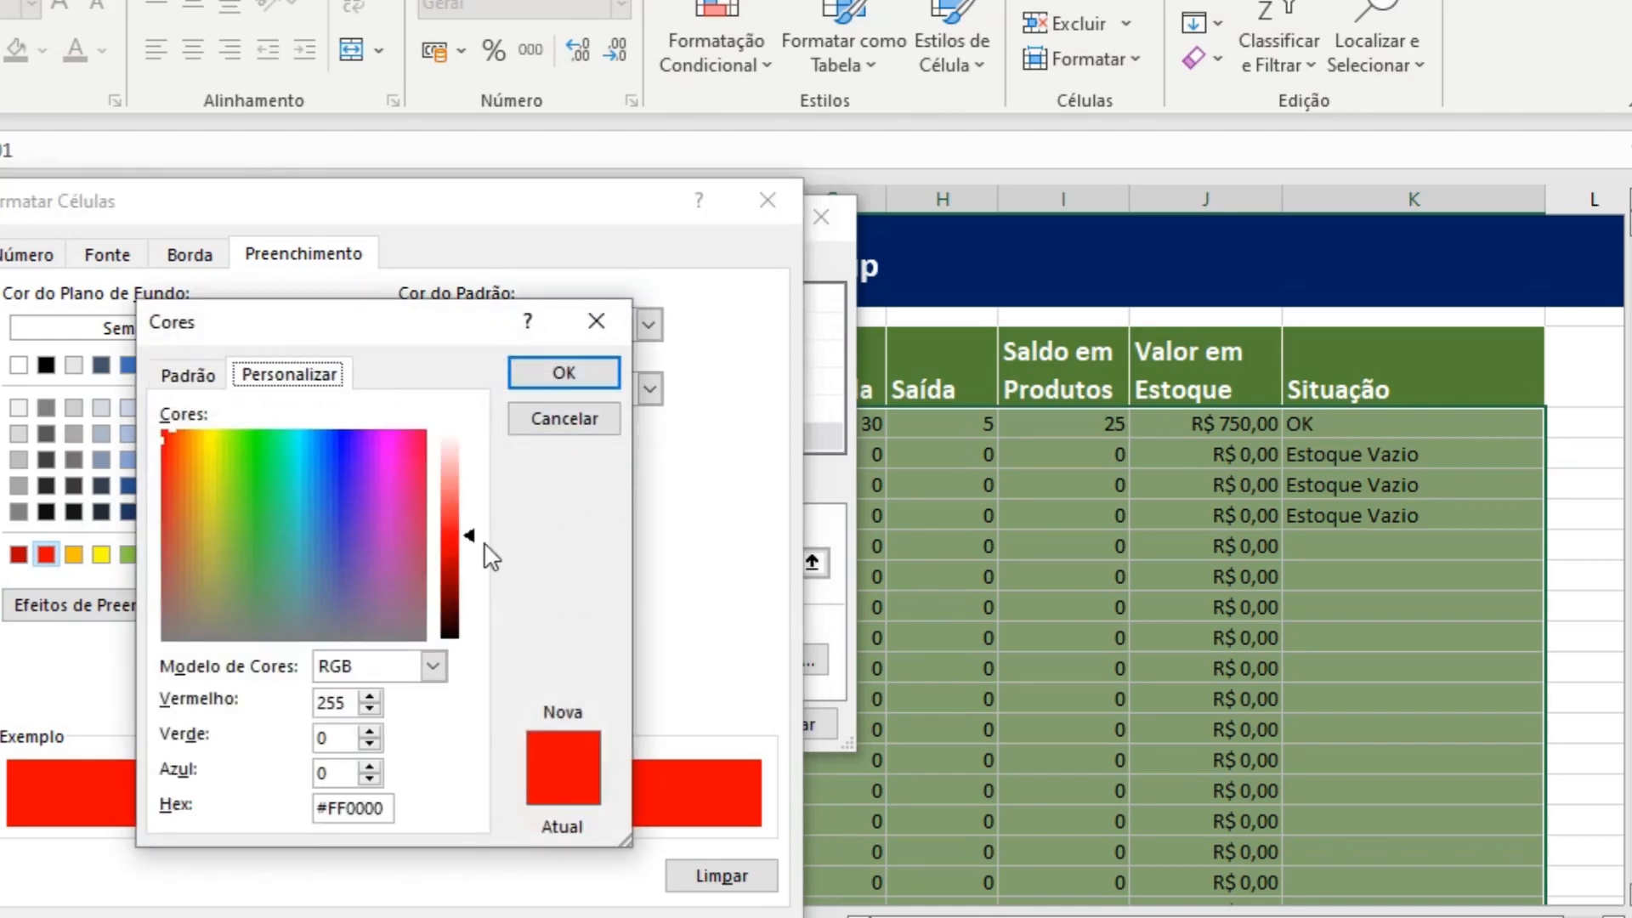
{"action": "left_click_drag", "start_coordinate": [467, 536], "coordinate": [469, 502]}
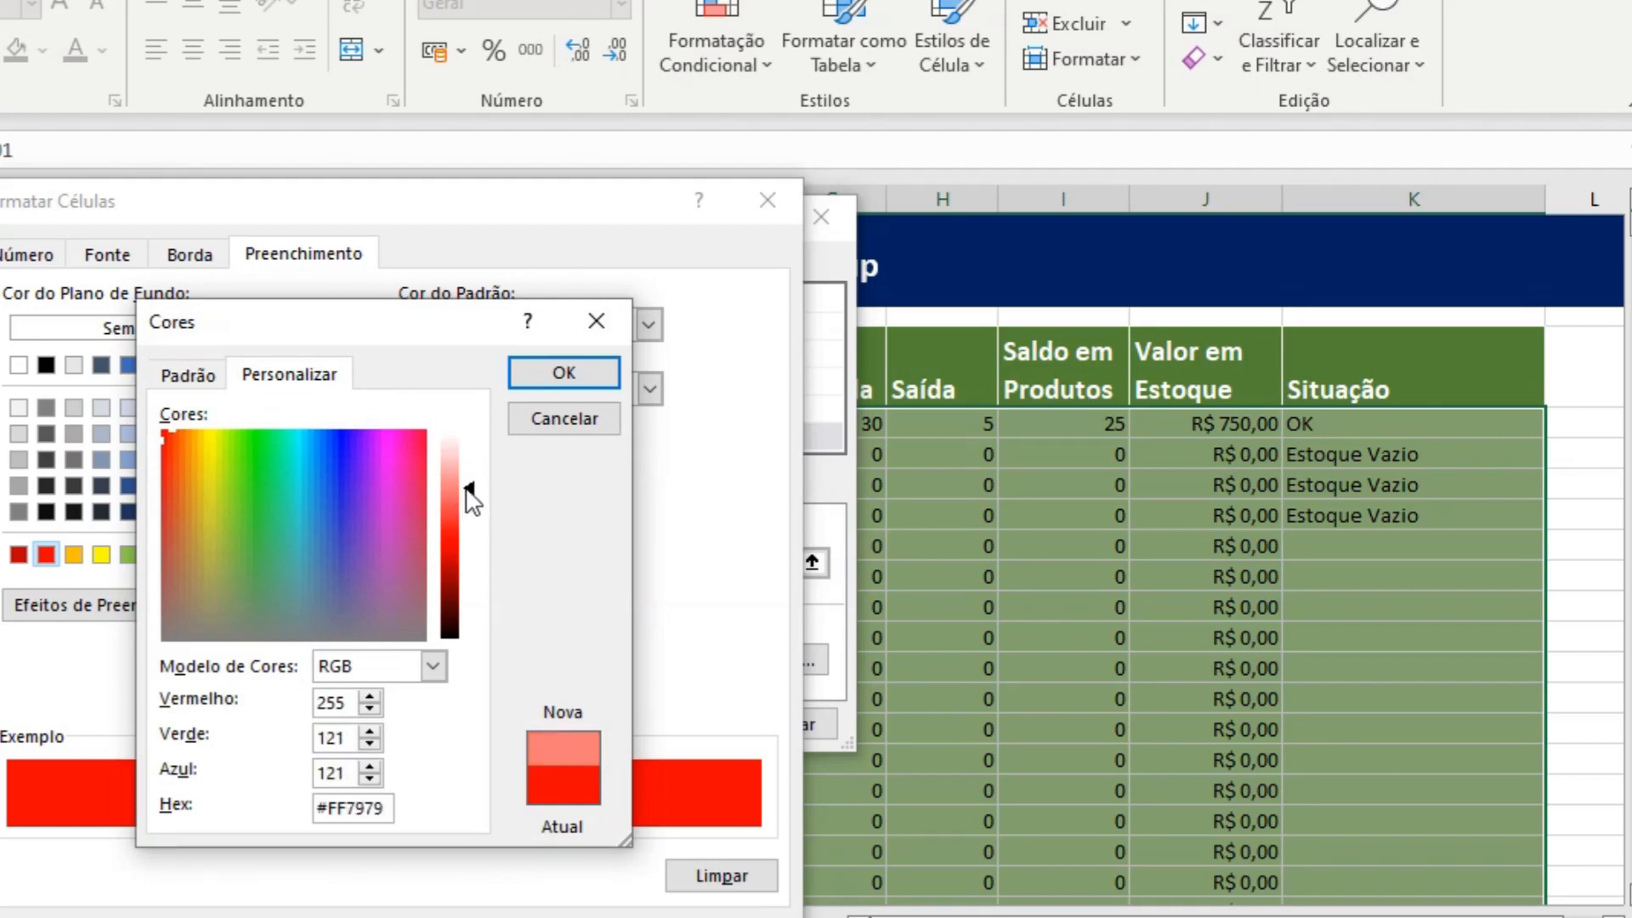
{"action": "left_click", "coordinate": [583, 374]}
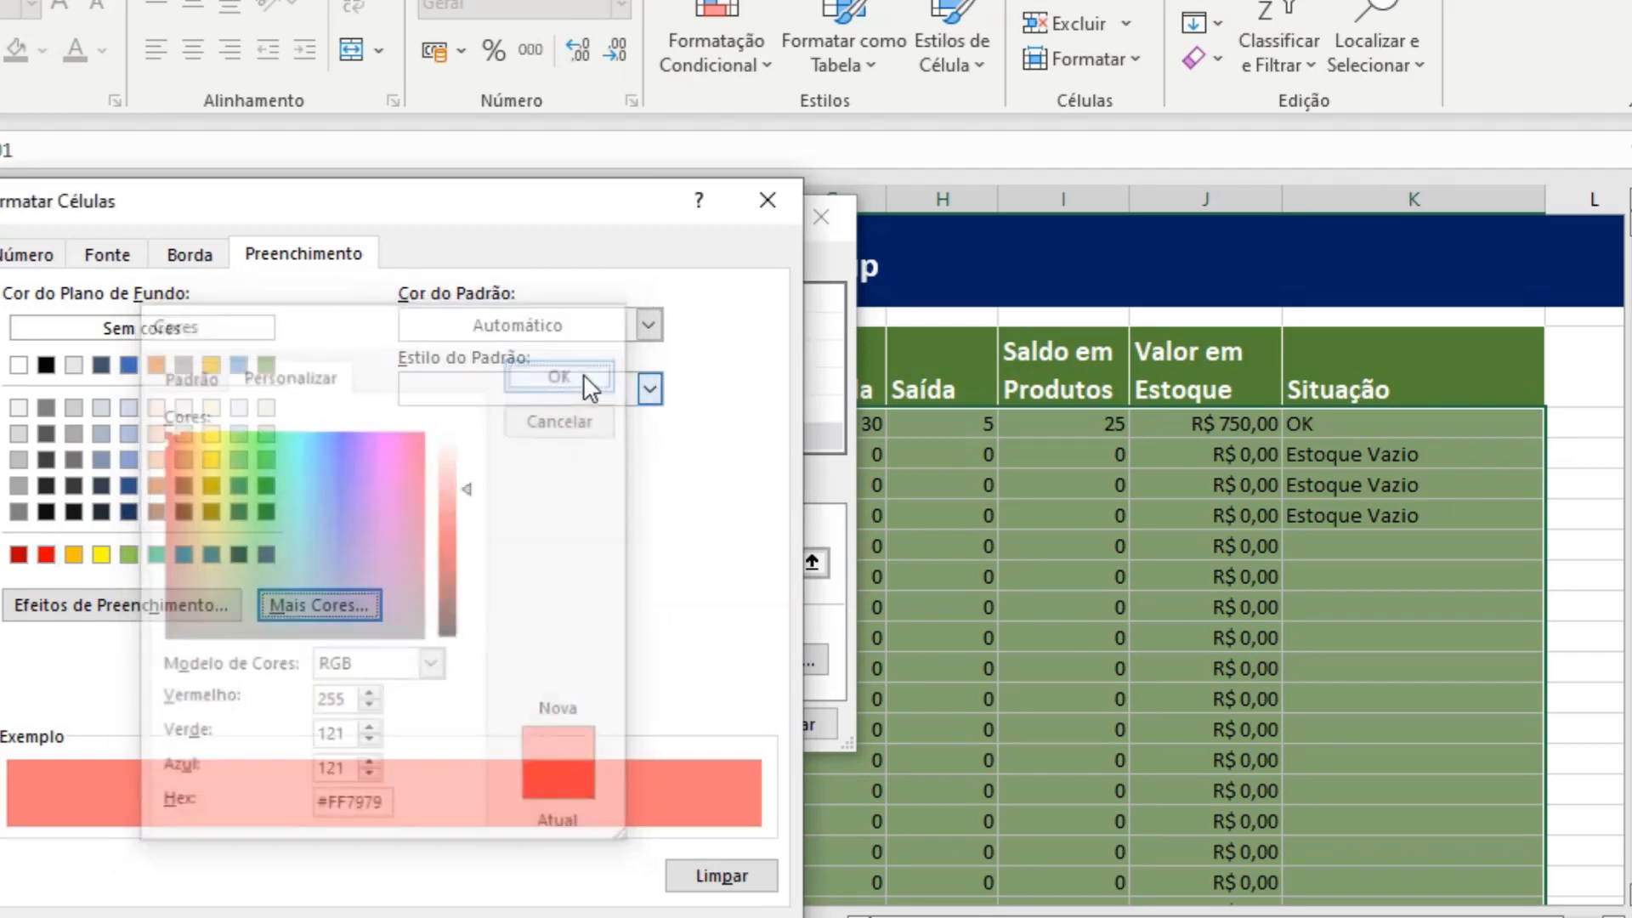
{"action": "left_click", "coordinate": [568, 908]}
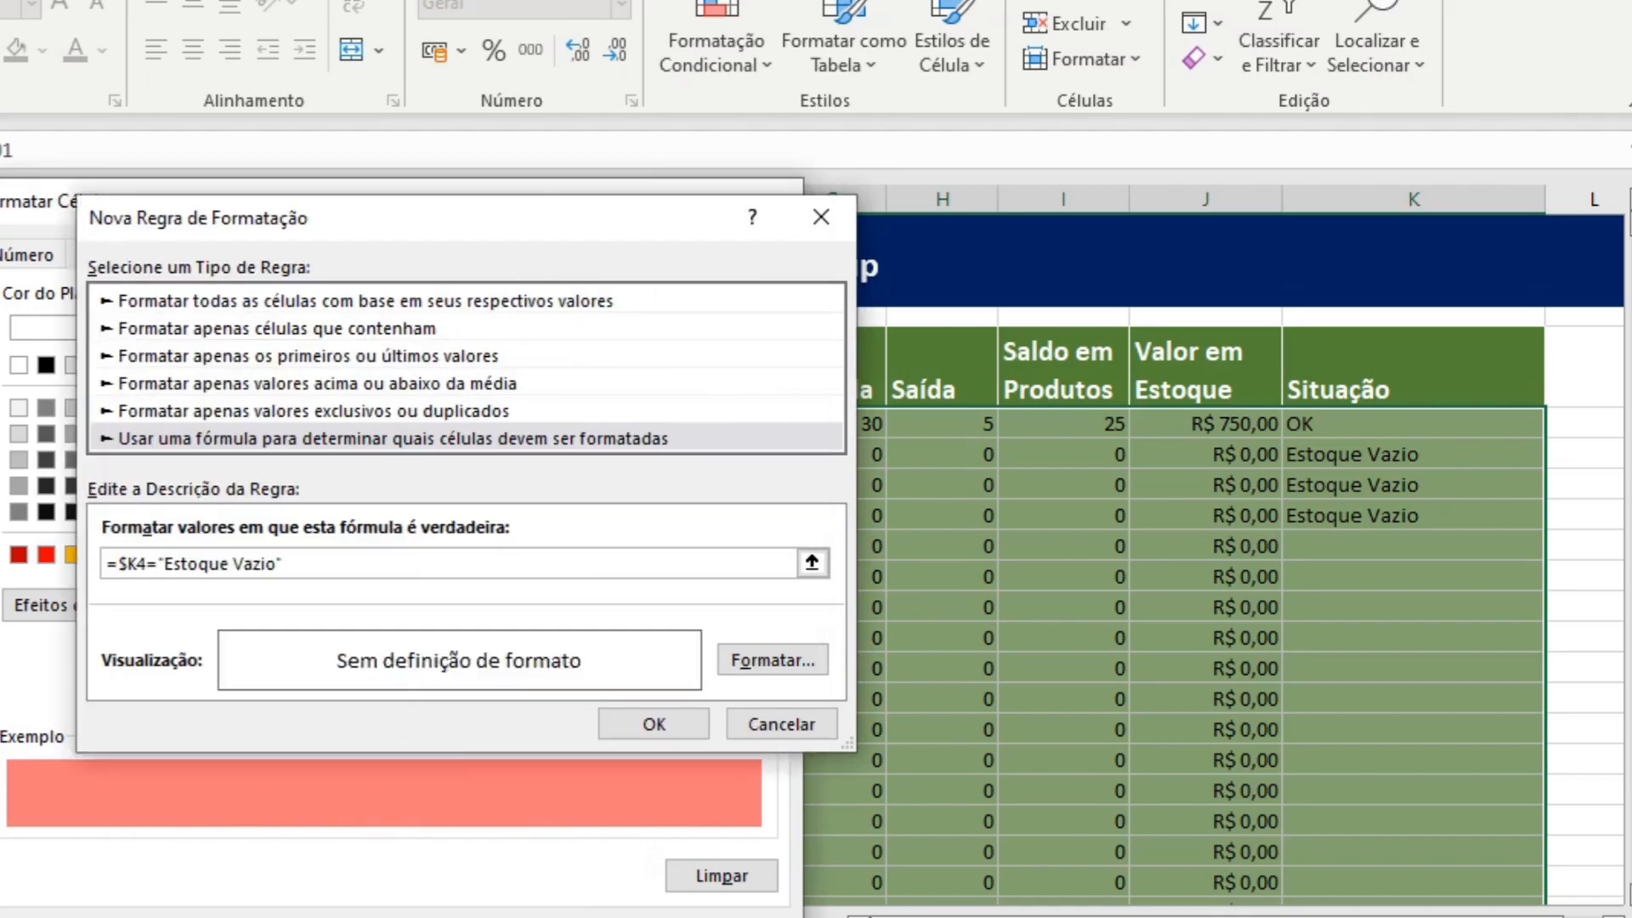
{"action": "left_click", "coordinate": [673, 722]}
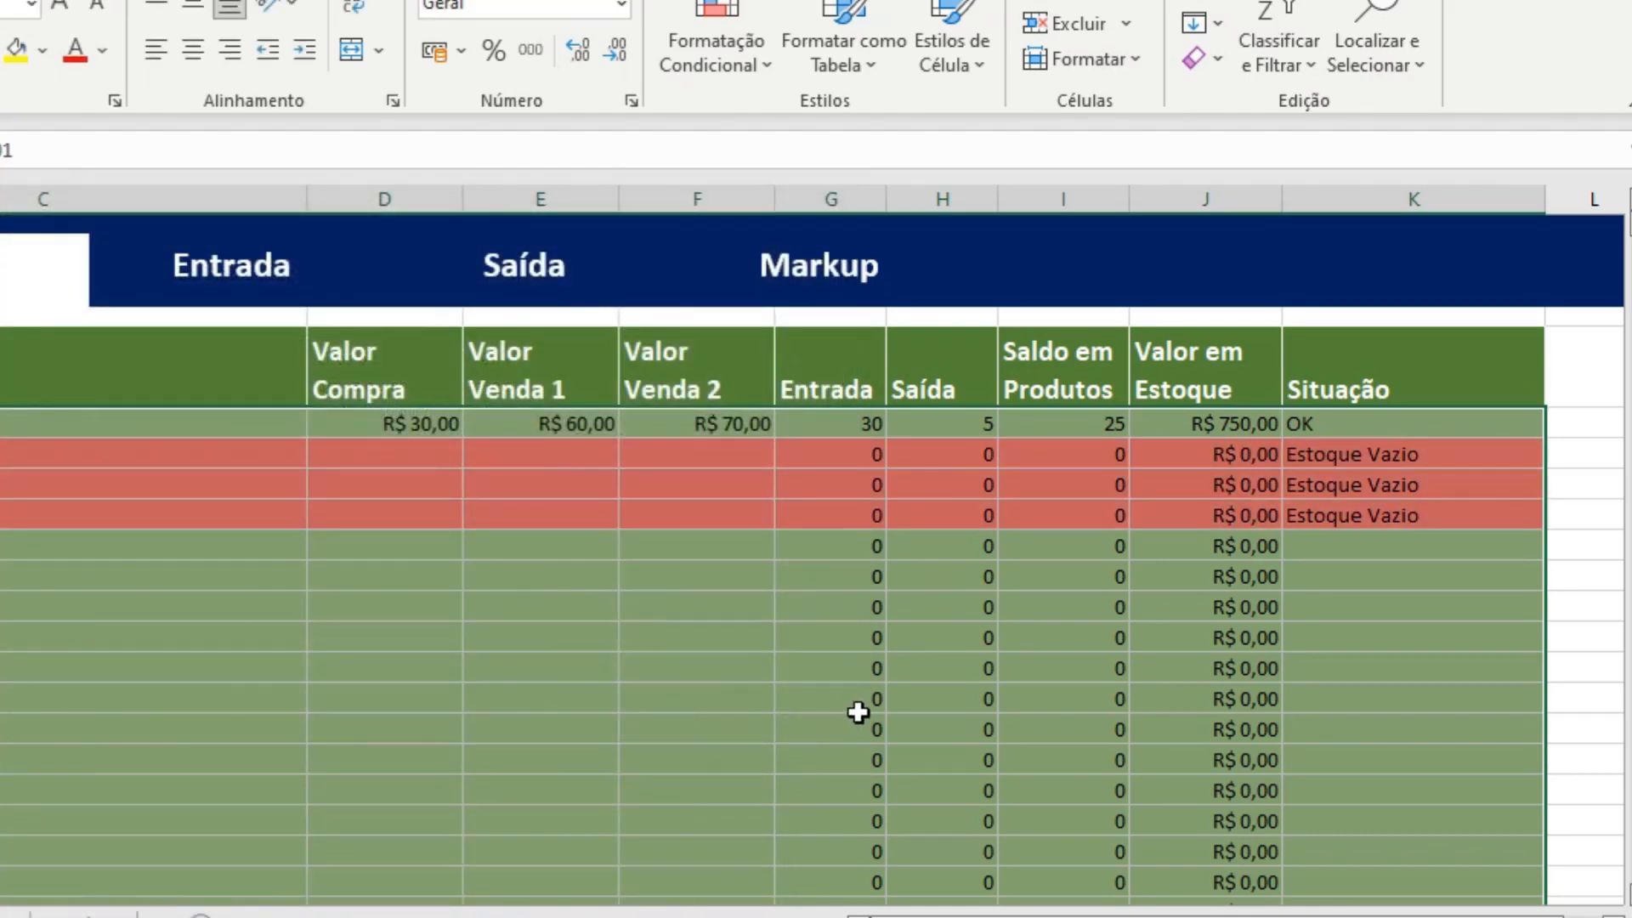
{"action": "left_click", "coordinate": [675, 652]}
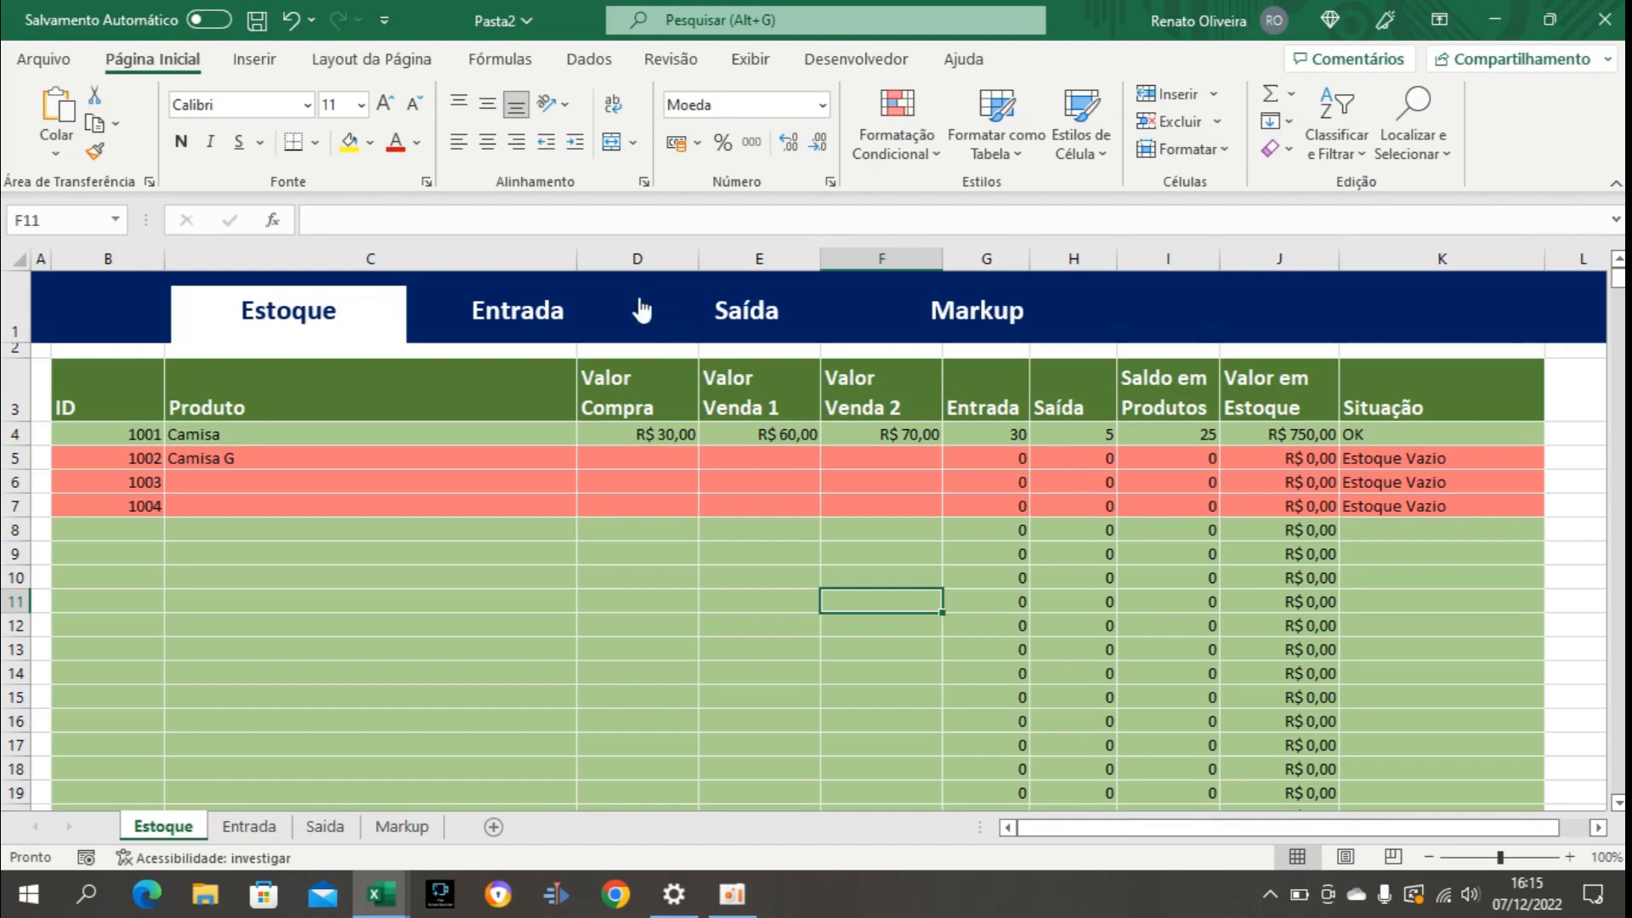
Set the Entrada quantity for ID 1001 to 10 and check that product's balance and status on the Estoque sheet.
{"action": "left_click", "coordinate": [521, 315]}
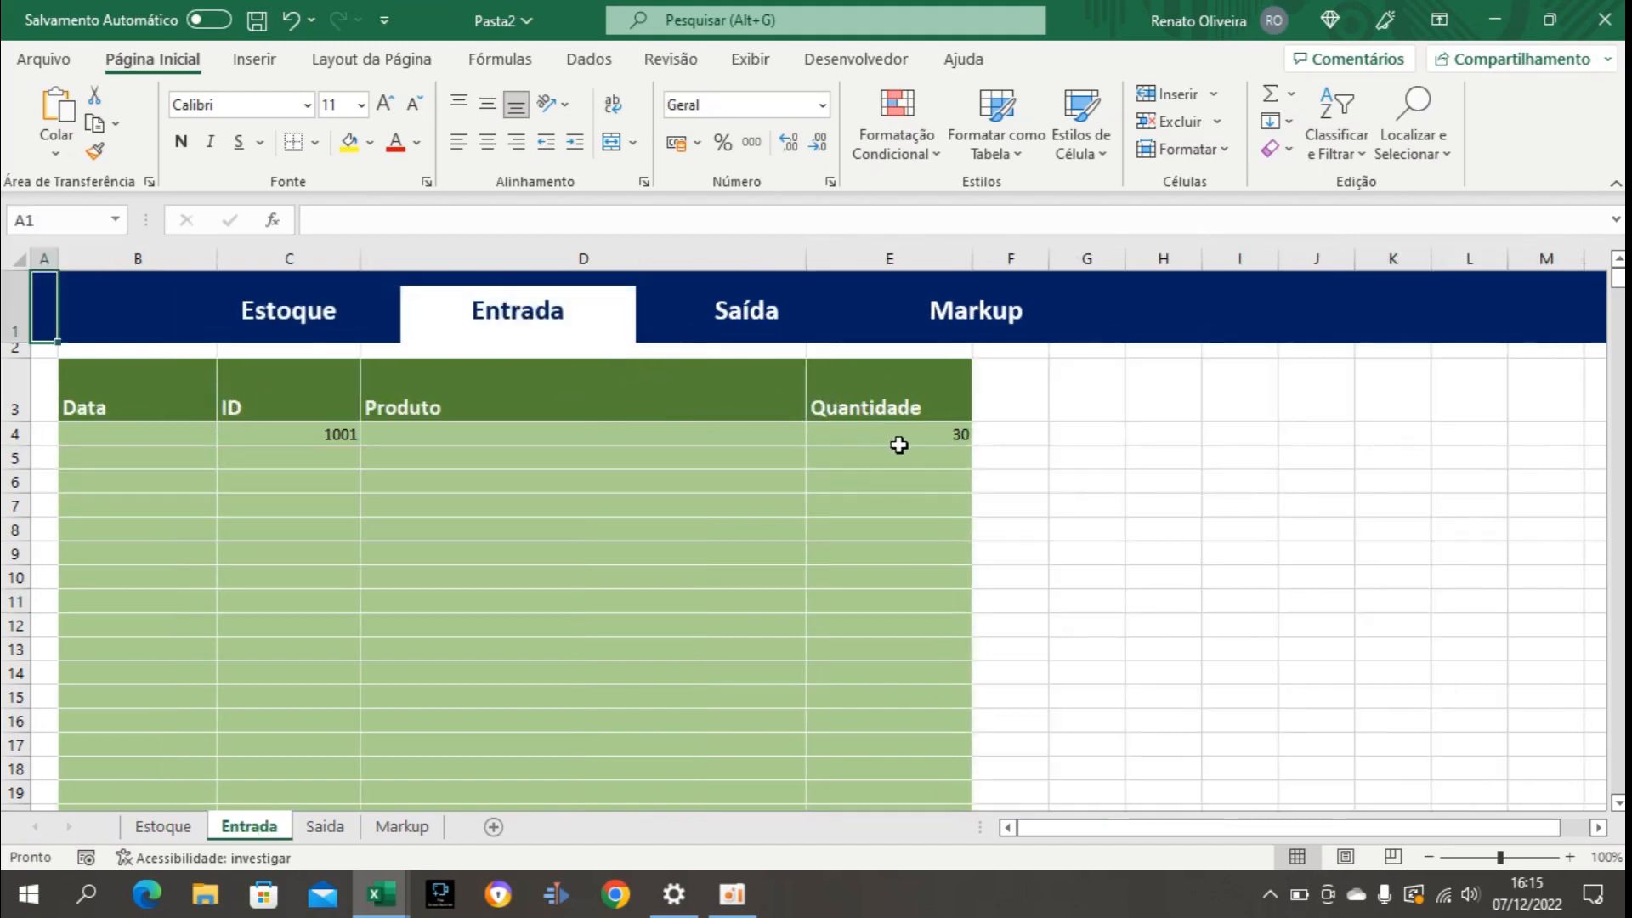
{"action": "left_click", "coordinate": [896, 445]}
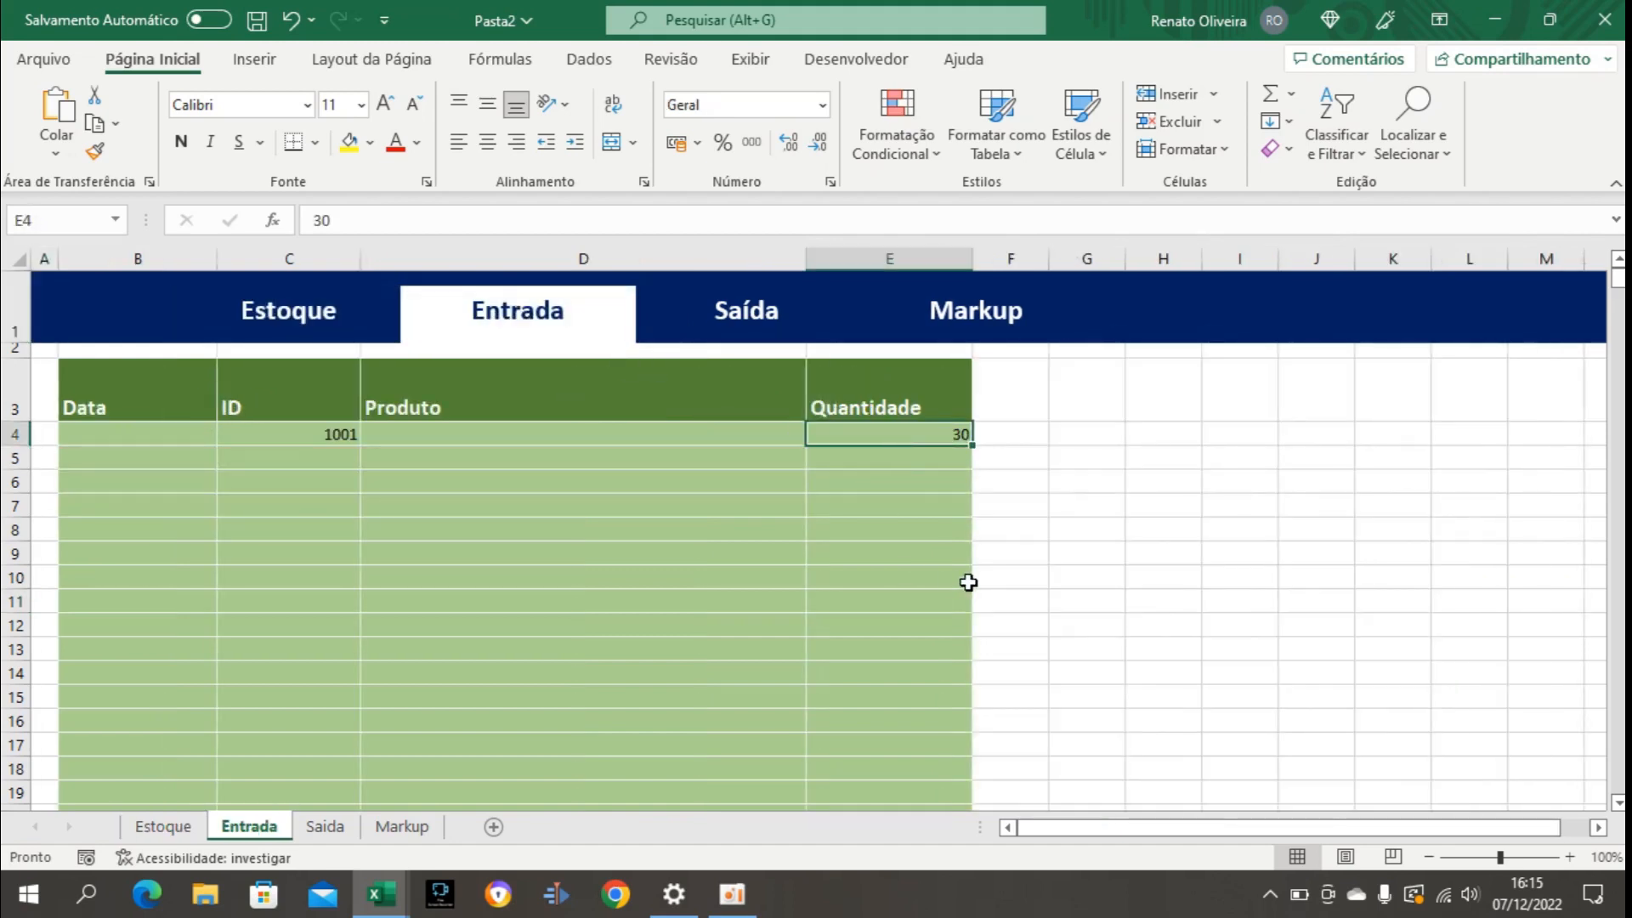
{"action": "type", "text": "10"}
{"action": "key", "text": "Return"}
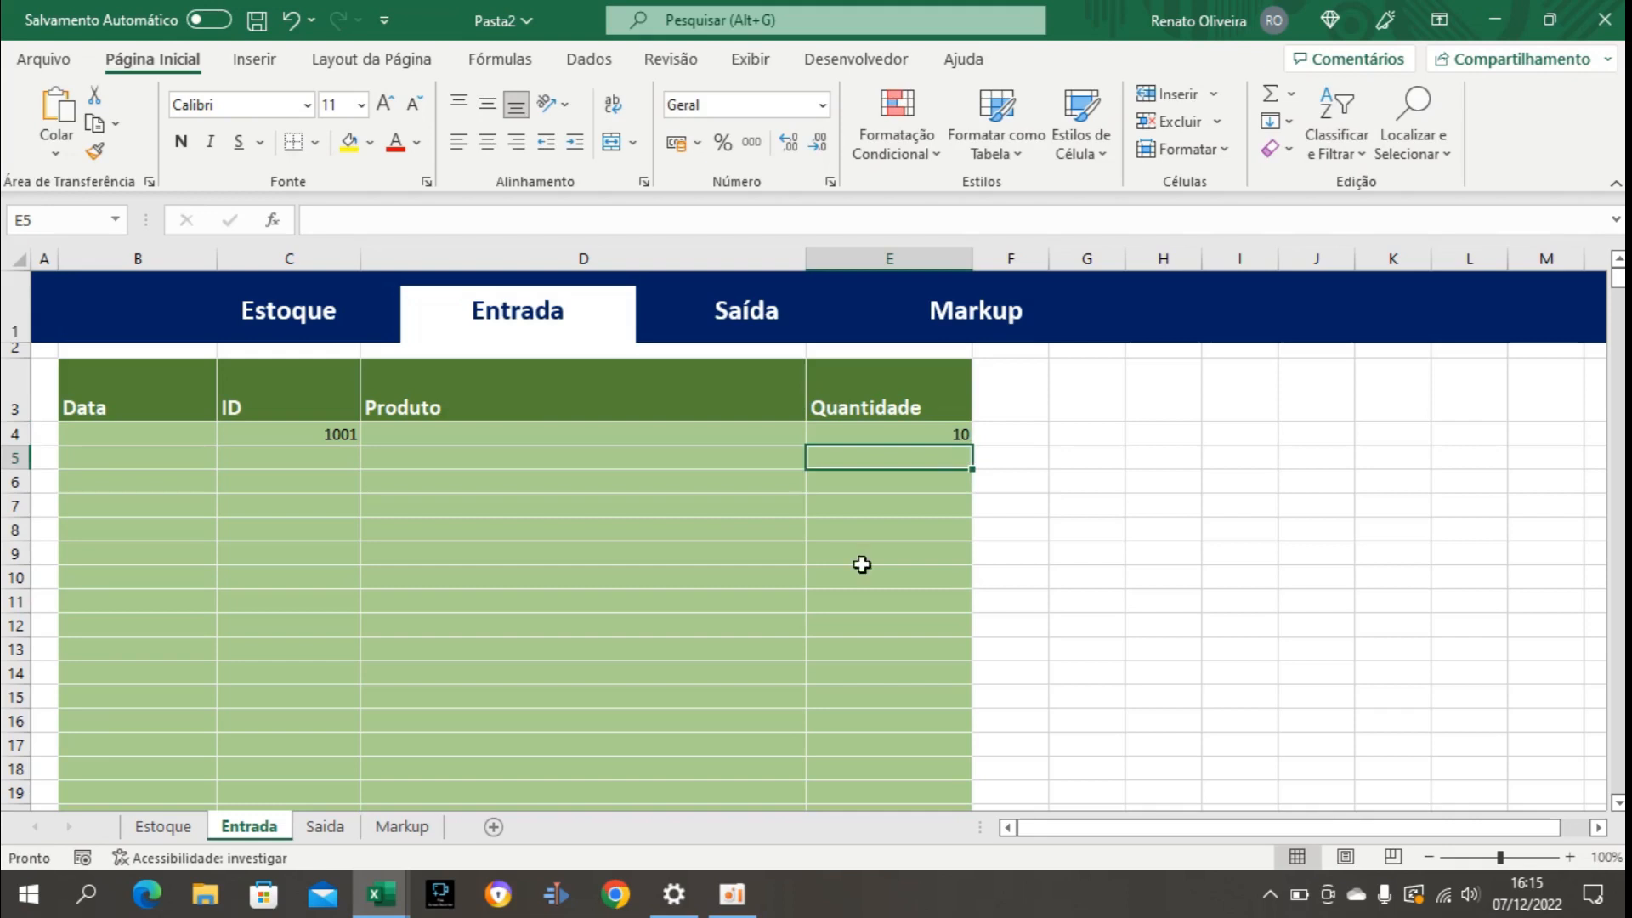
{"action": "left_click", "coordinate": [278, 334]}
{"action": "left_click", "coordinate": [1186, 437]}
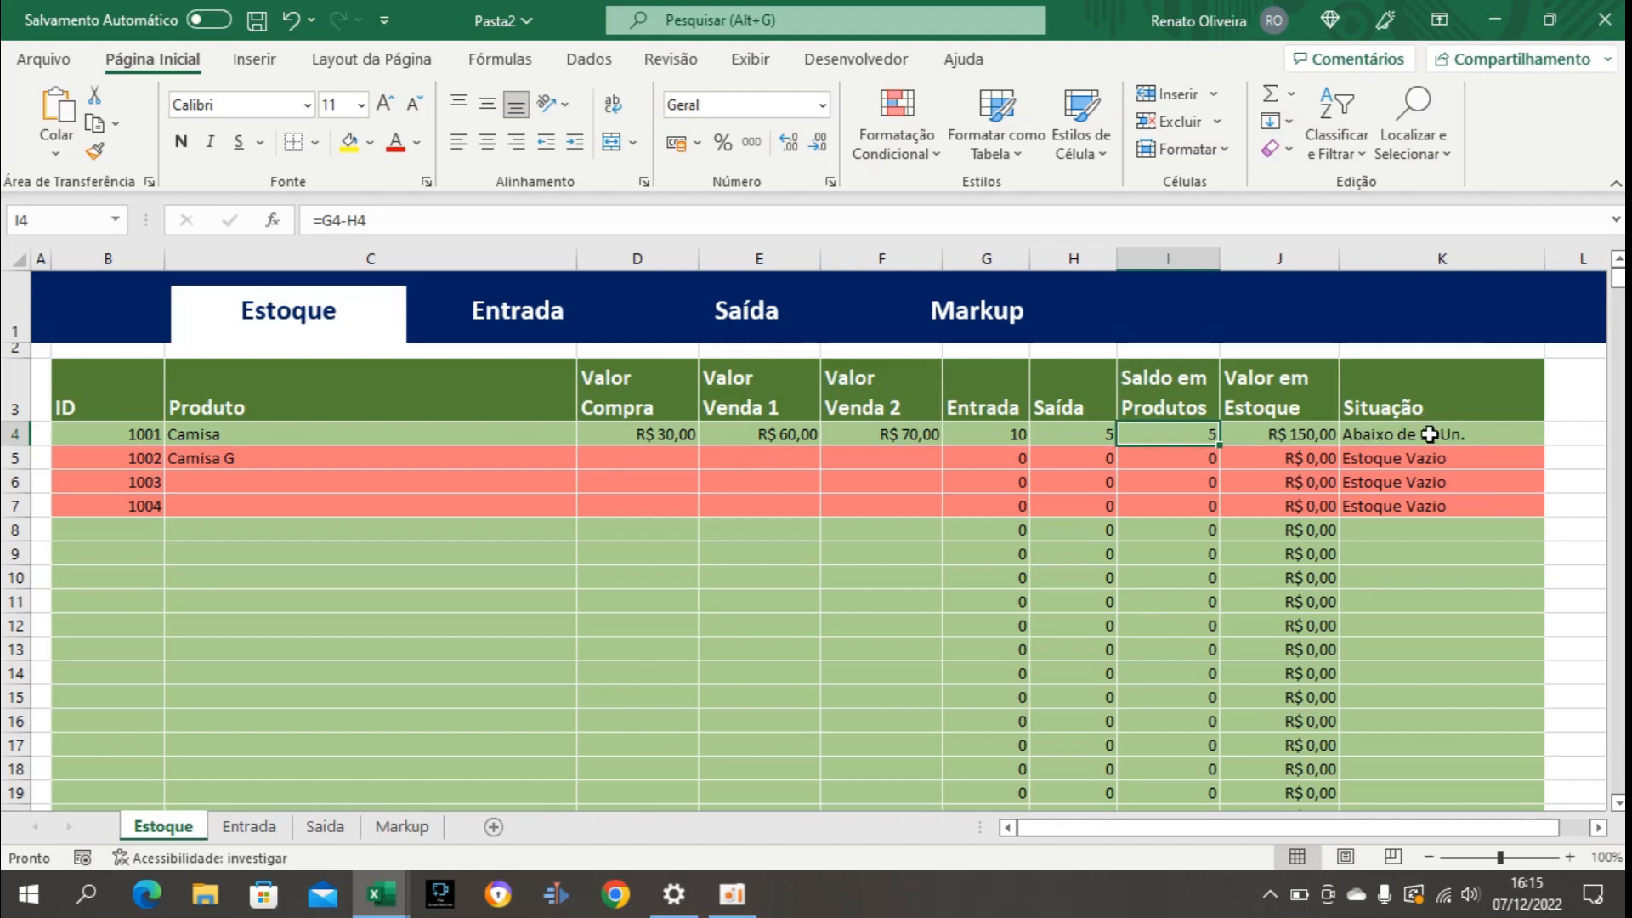
Create another formula-based conditional formatting rule for the Estoque product rows B4:K1004.
{"action": "left_click", "coordinate": [148, 434]}
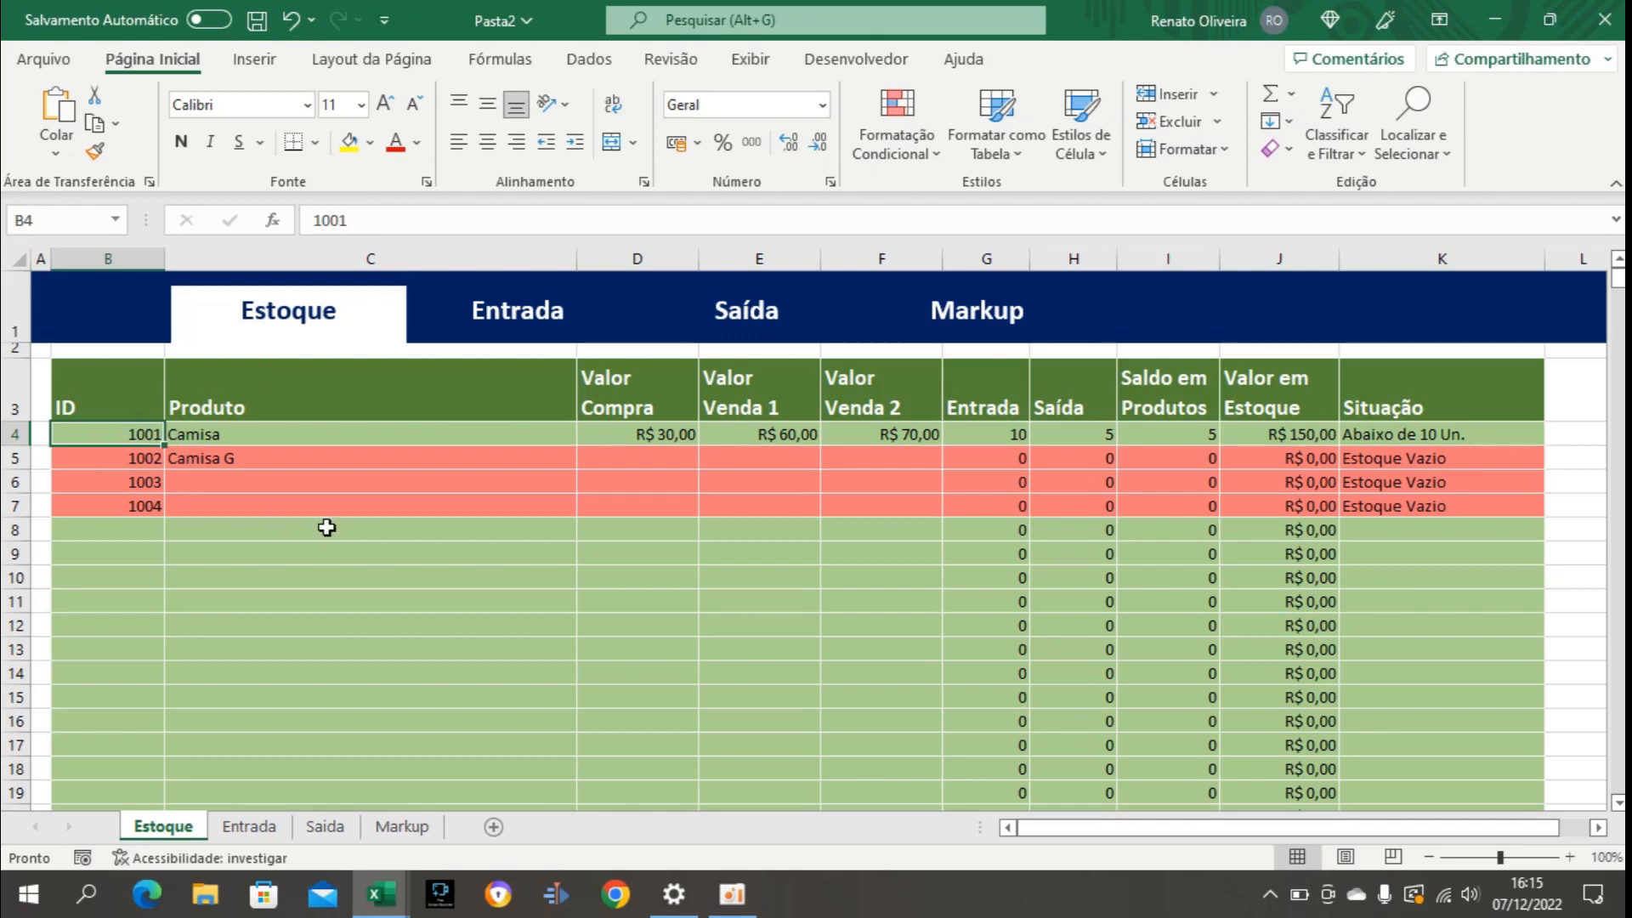
{"action": "key", "text": "ctrl+shift+Right"}
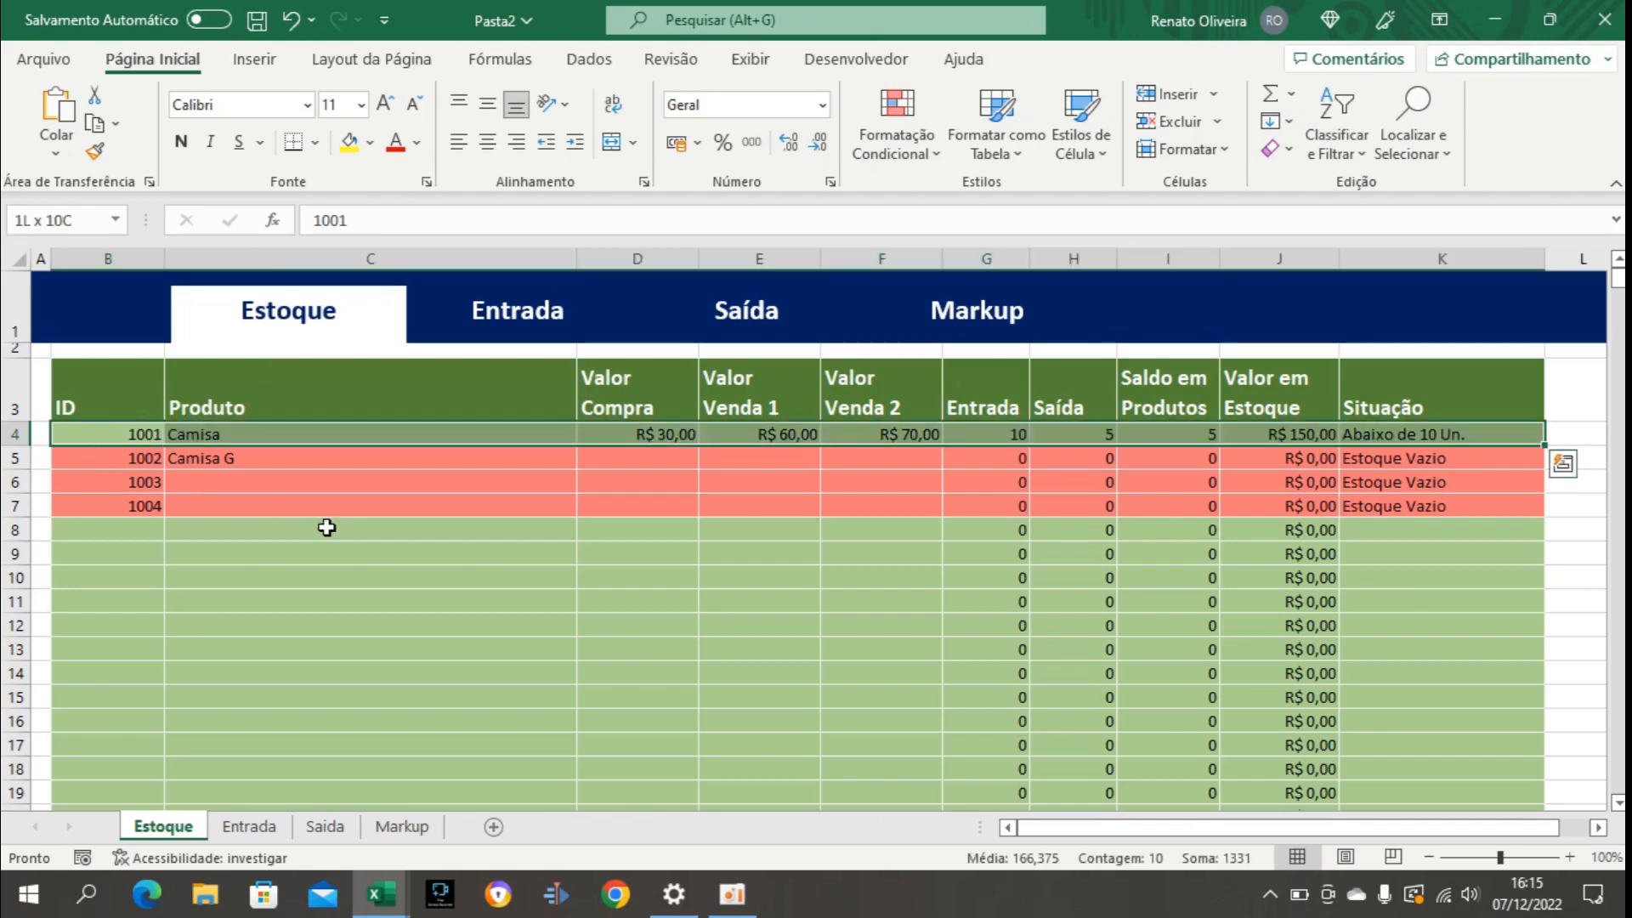
{"action": "key", "text": "ctrl+shift+Down"}
{"action": "key", "text": "ctrl+shift+Down"}
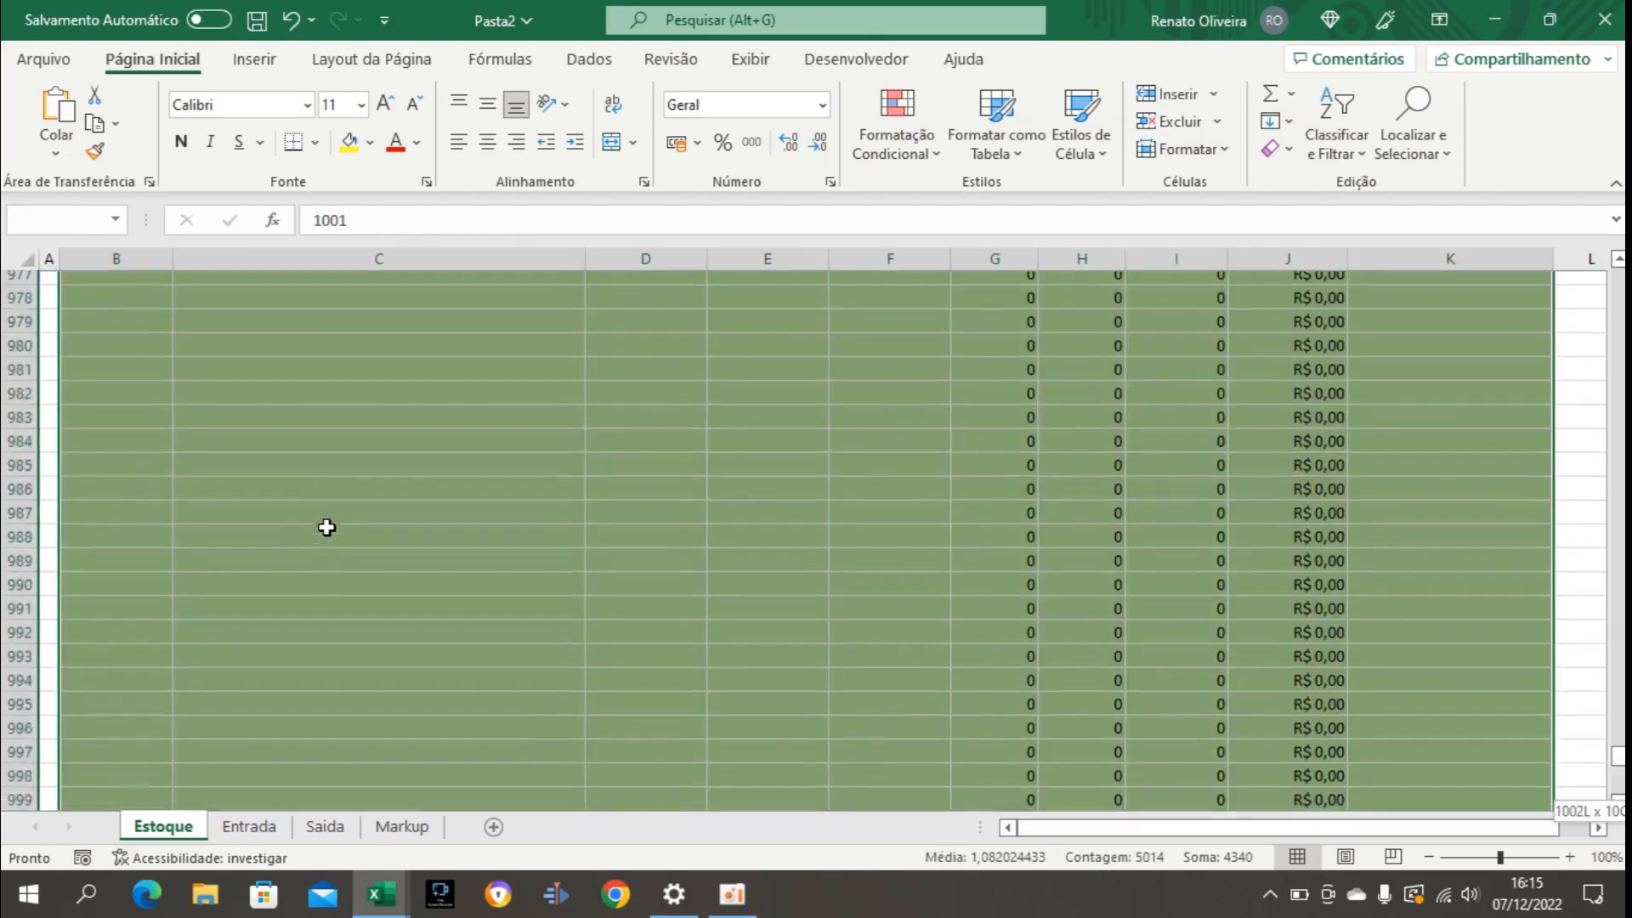
{"action": "key", "text": "shift+Up"}
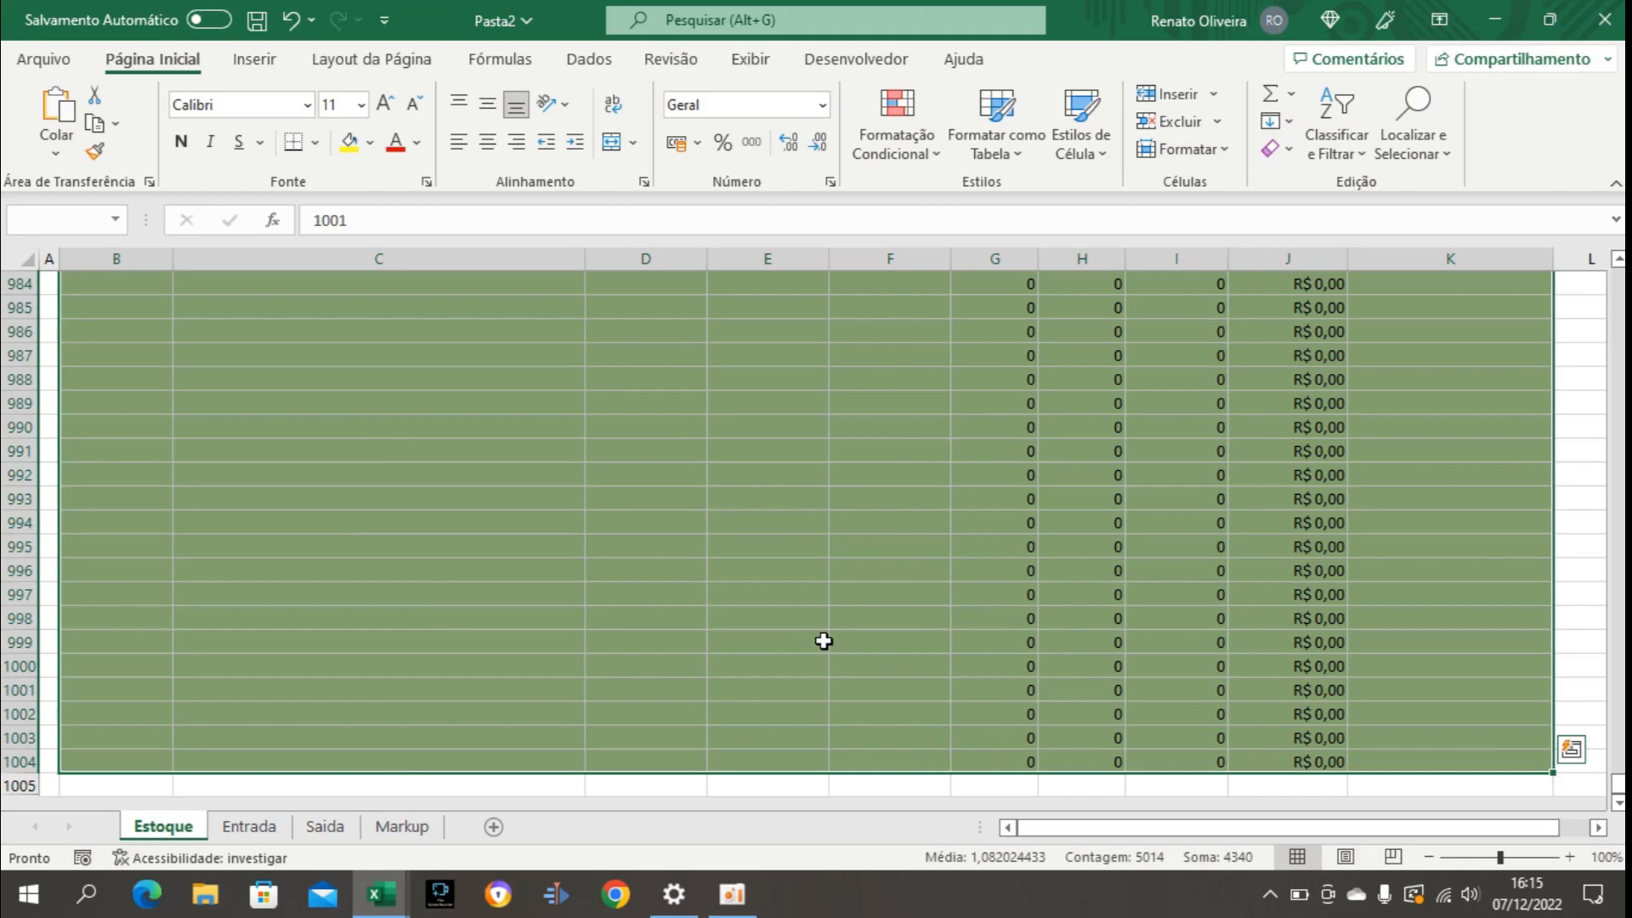
{"action": "left_click", "coordinate": [895, 158]}
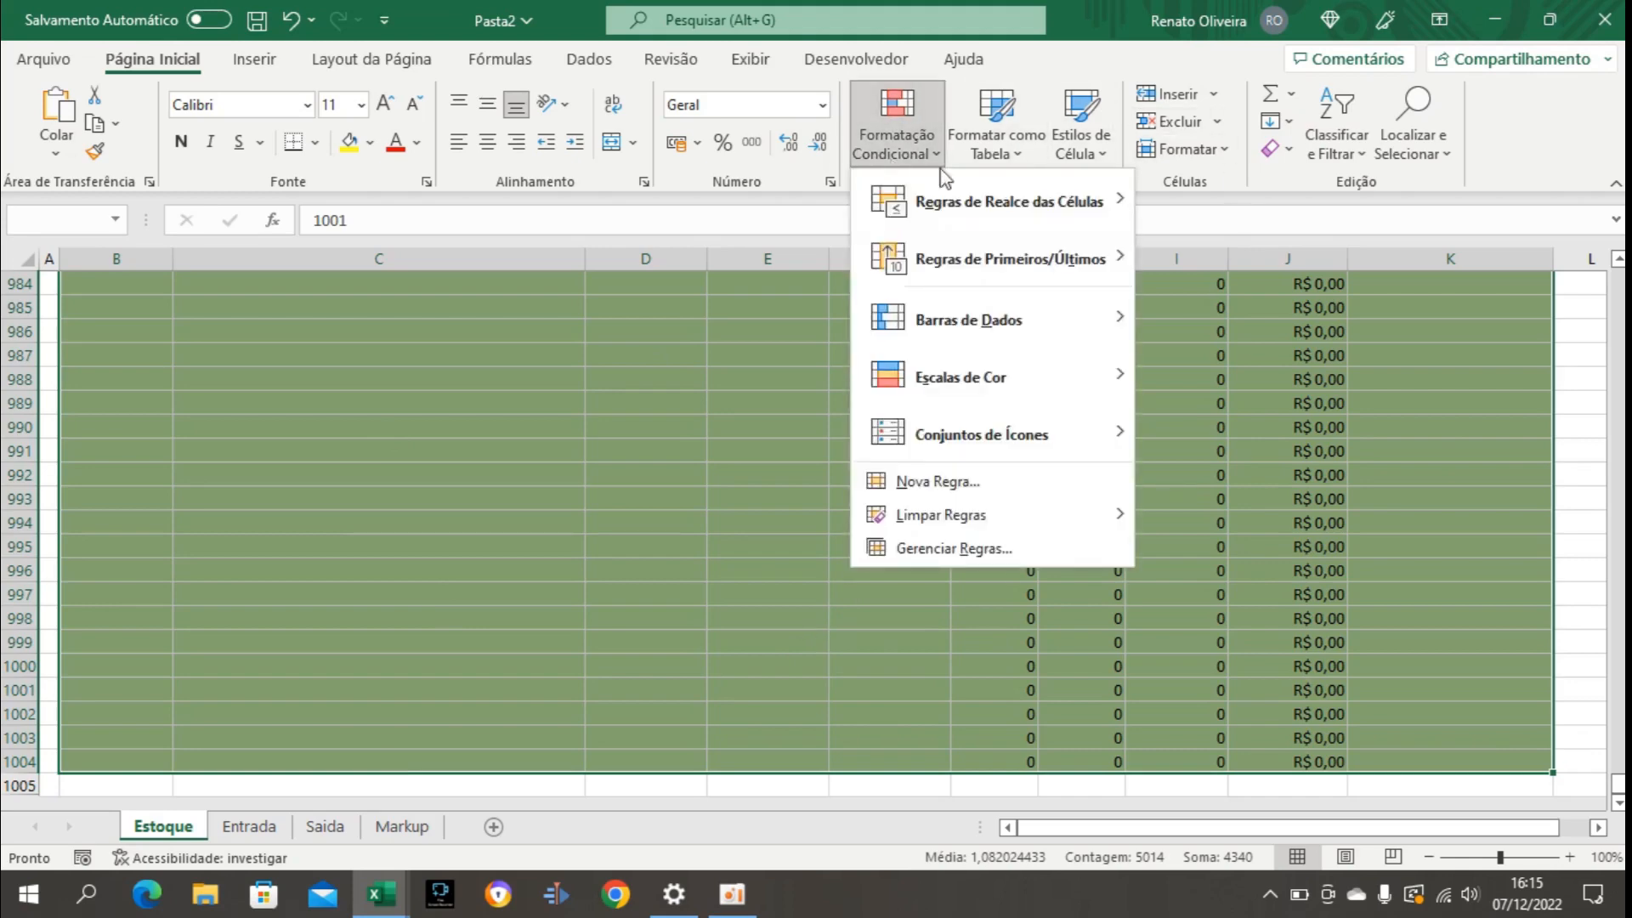
{"action": "left_click", "coordinate": [950, 479]}
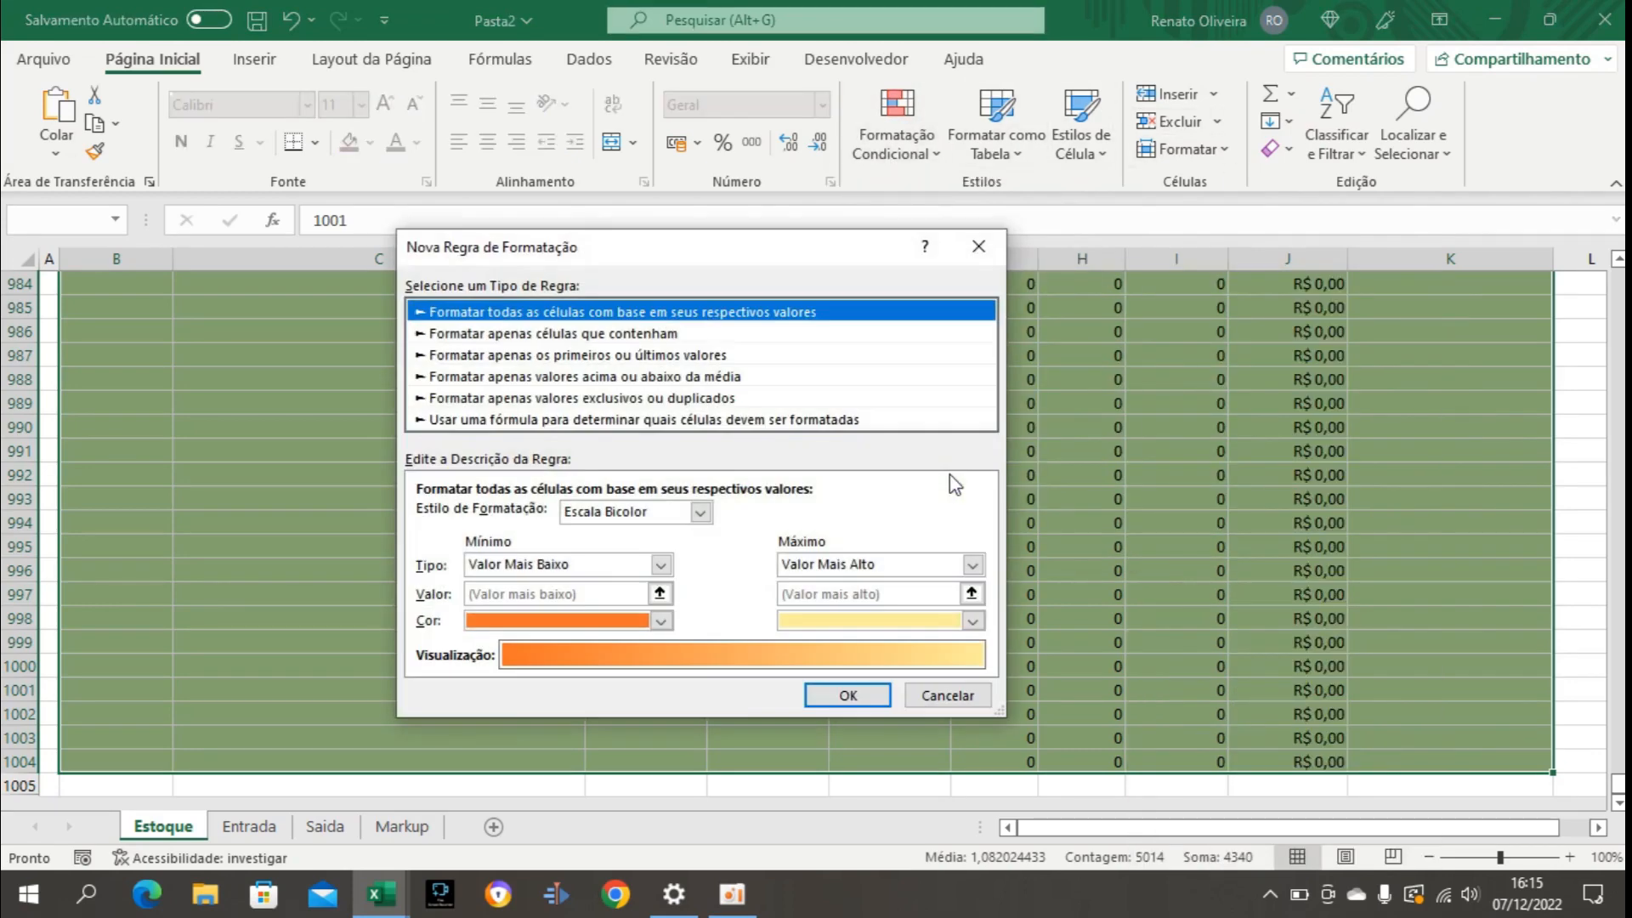
{"action": "left_click", "coordinate": [501, 420]}
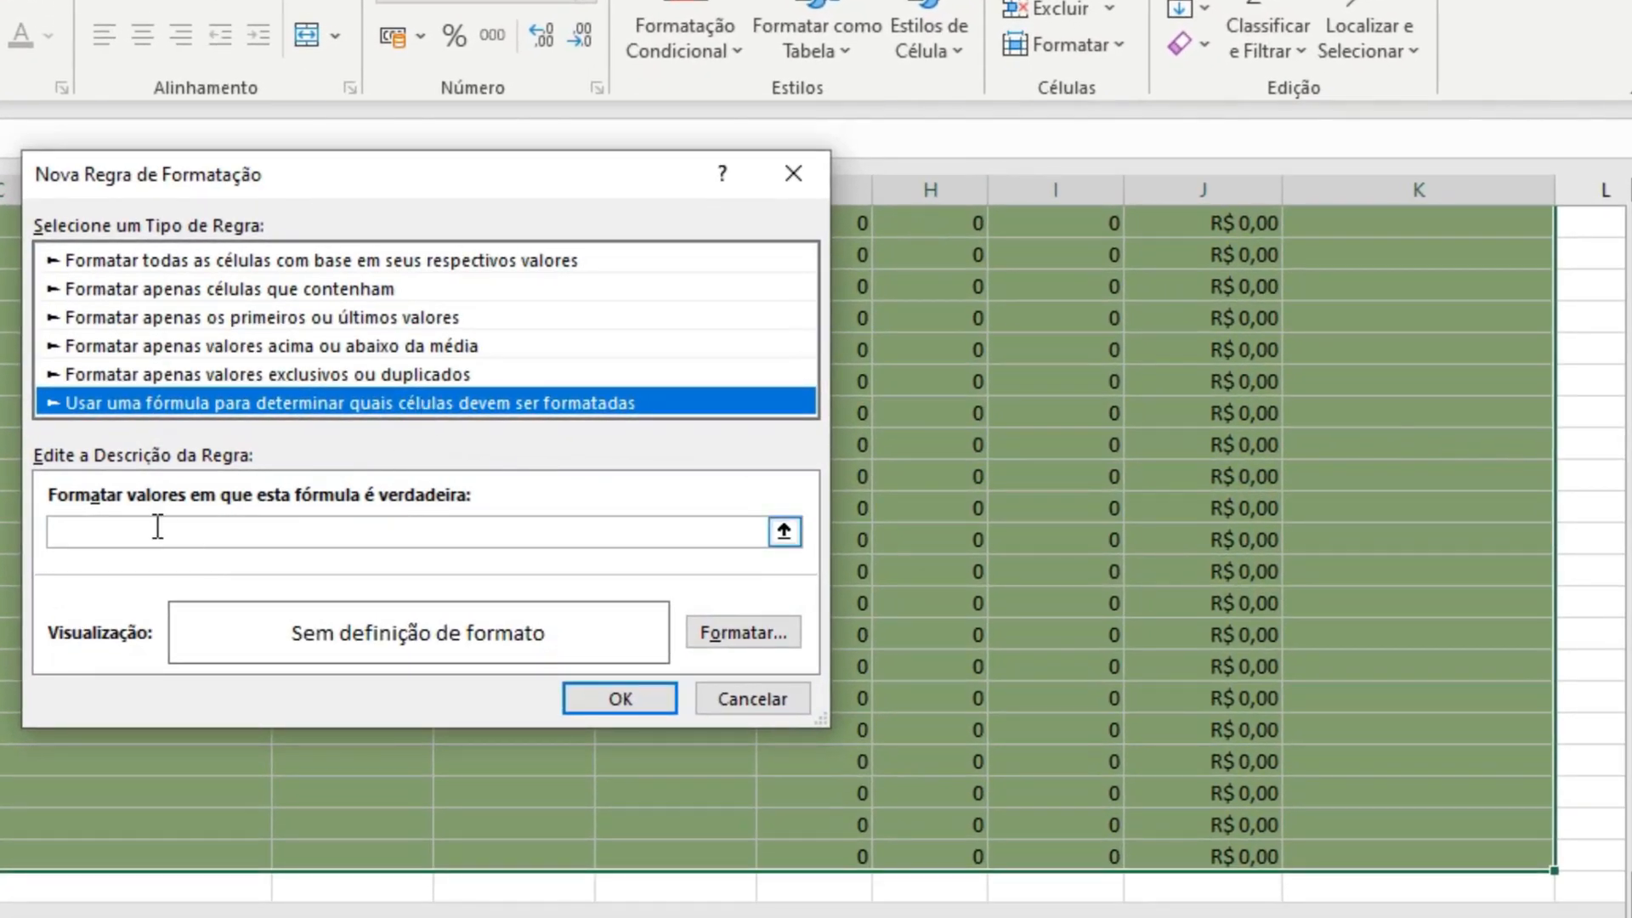
Start the rule's formula with a reference to K4, the first Situação cell, keeping only the column absolute.
{"action": "left_click", "coordinate": [158, 528]}
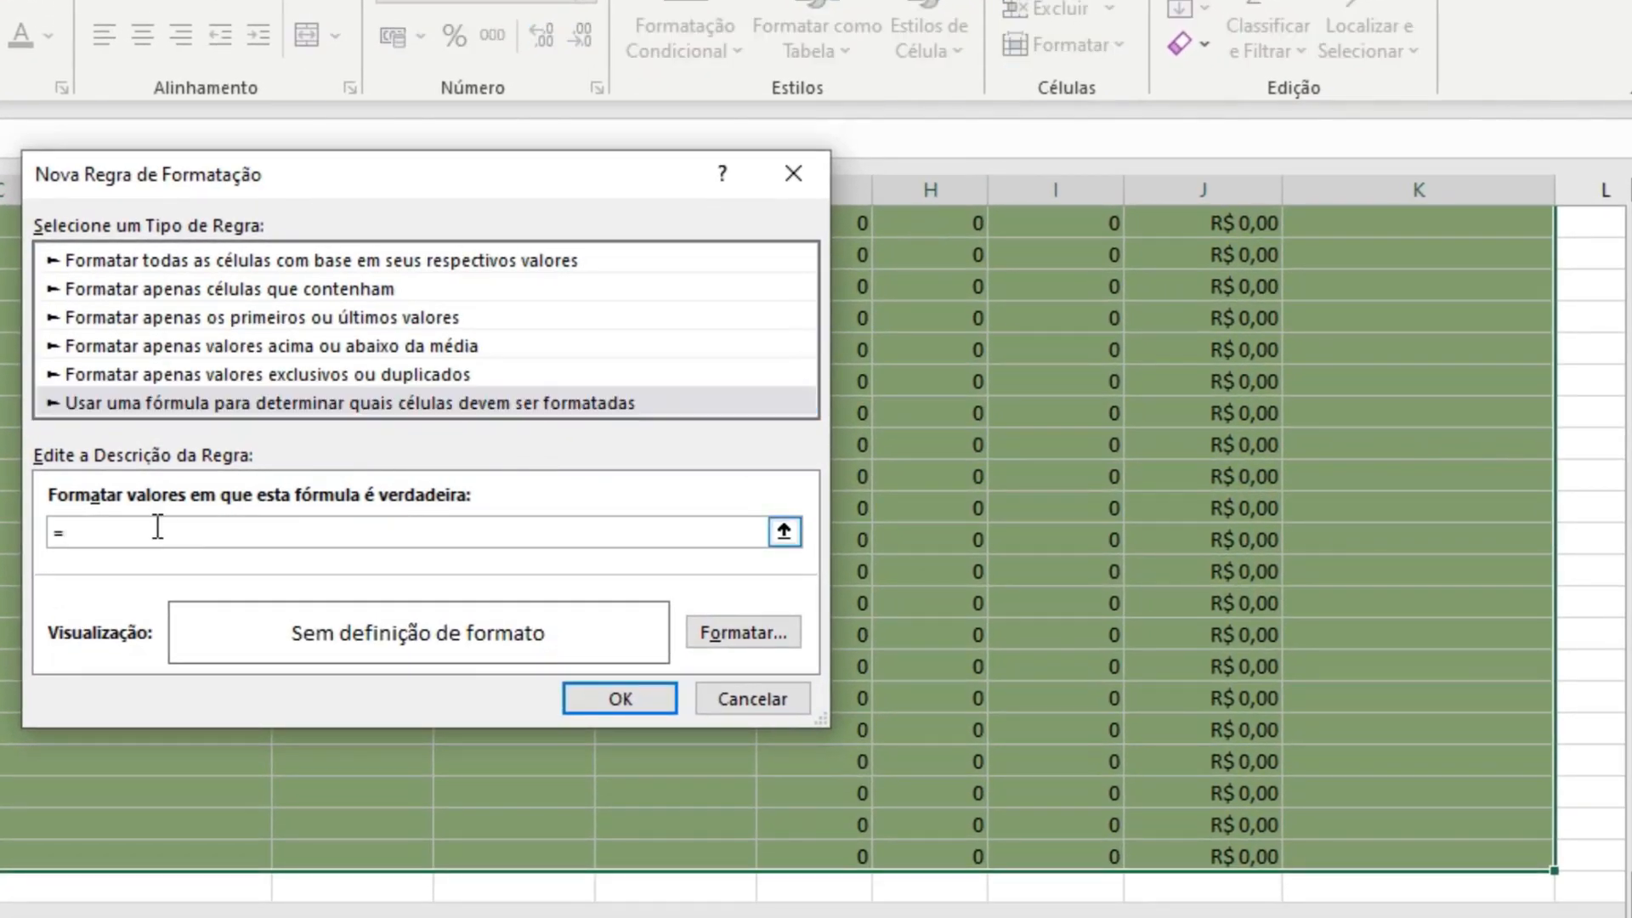
{"action": "type", "text": "="}
{"action": "left_click", "coordinate": [1410, 371]}
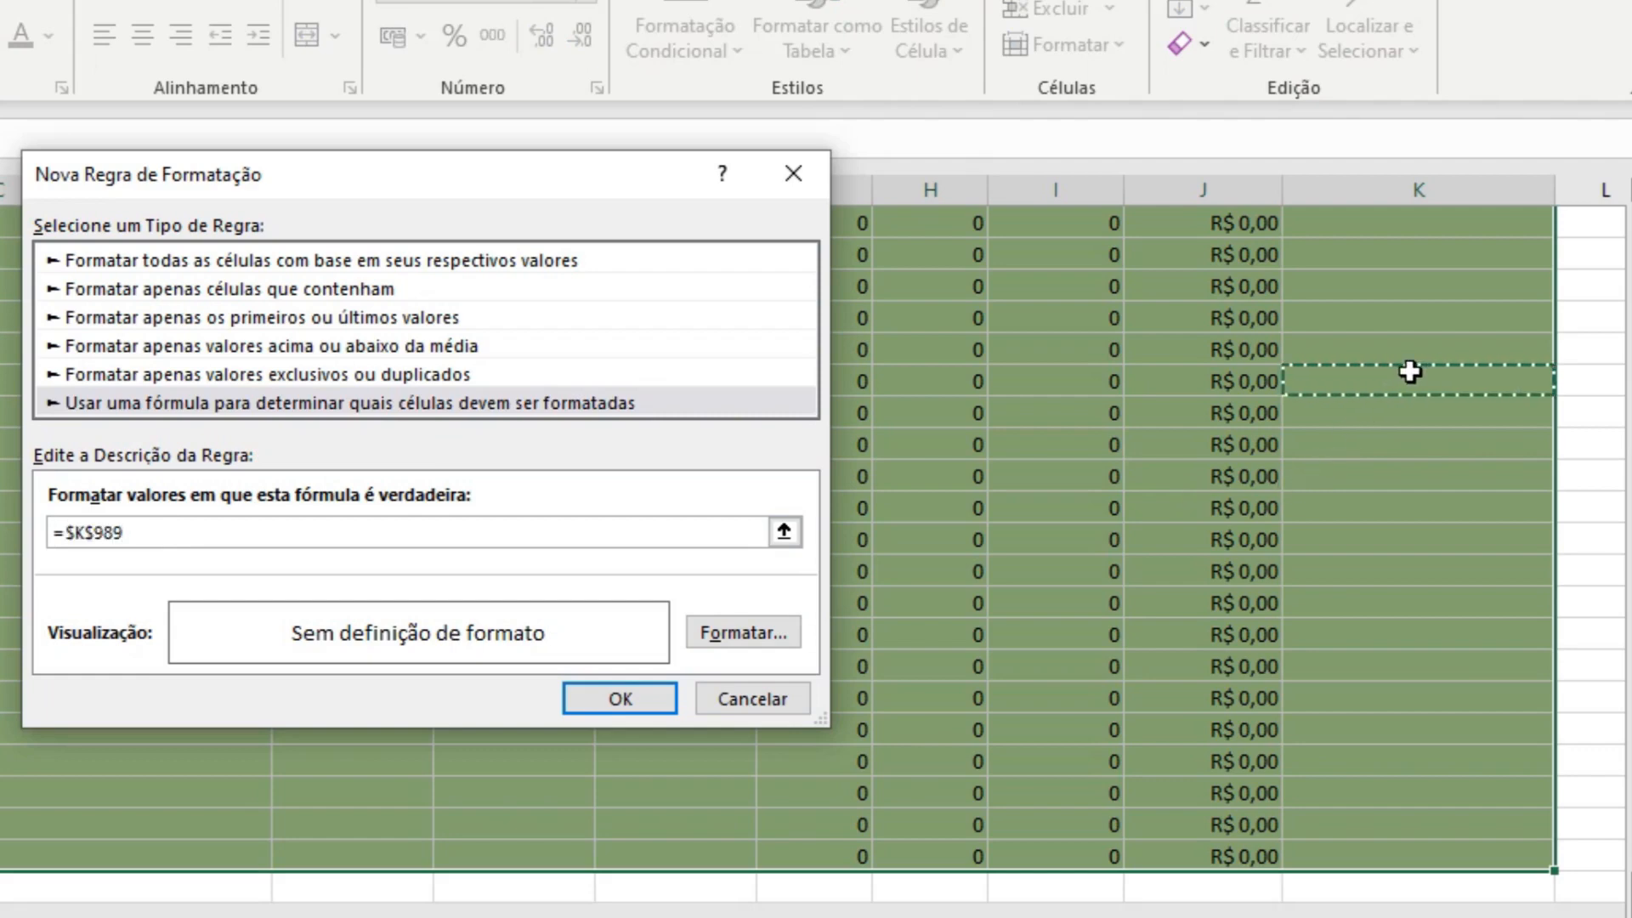
{"action": "key", "text": "ctrl+Up"}
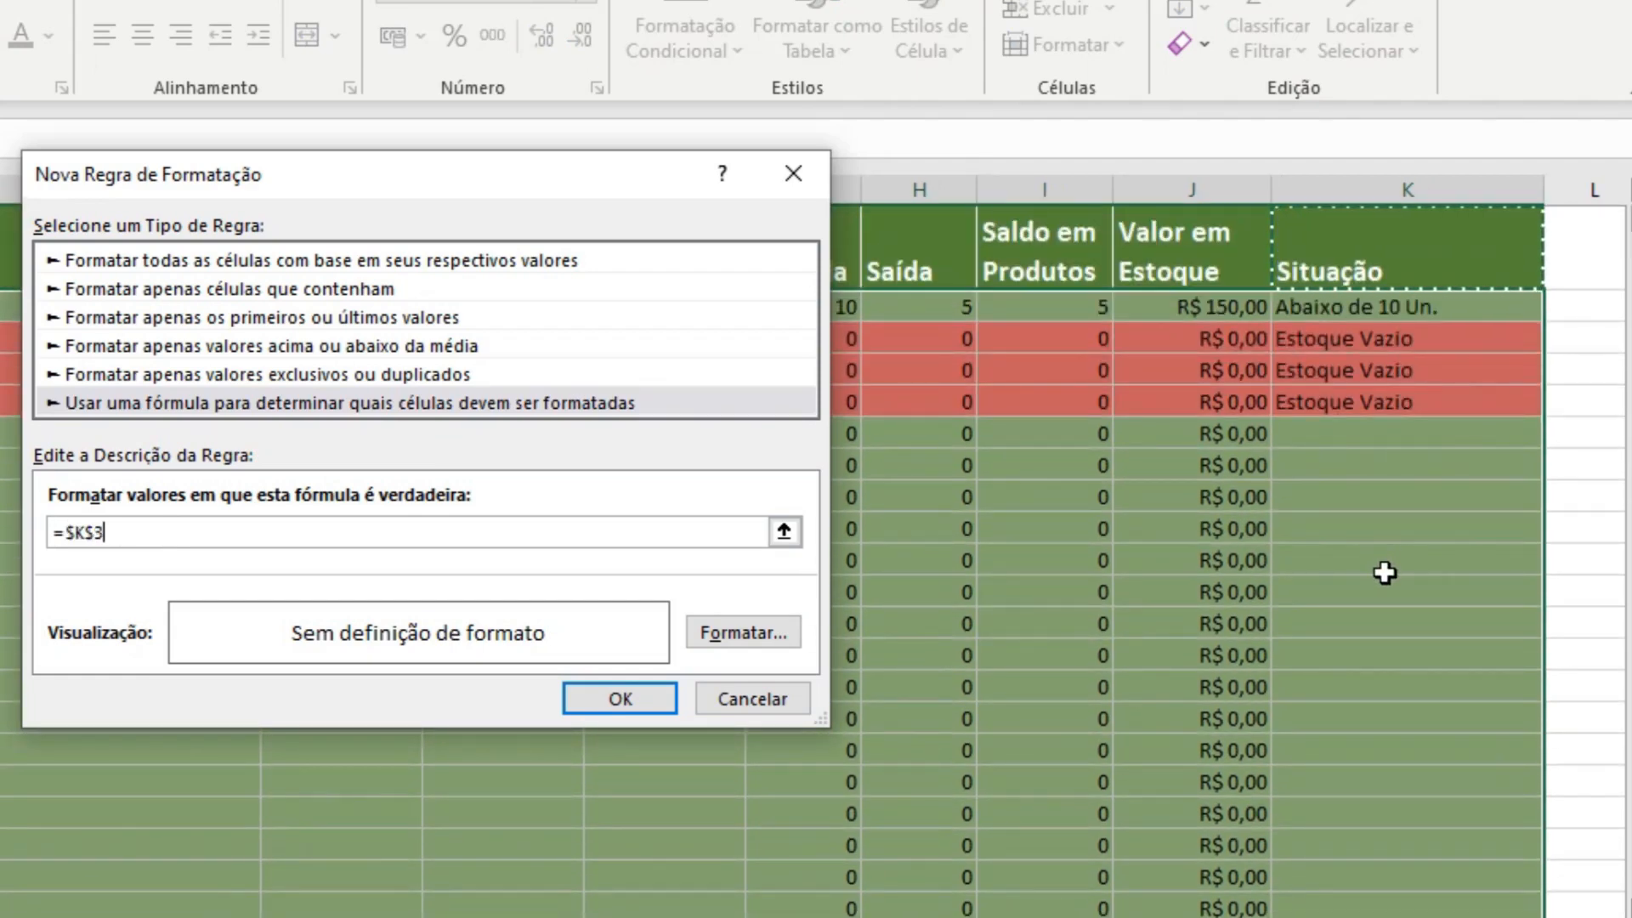
{"action": "scroll", "coordinate": [1385, 573], "scroll_direction": "up", "scroll_amount": 1}
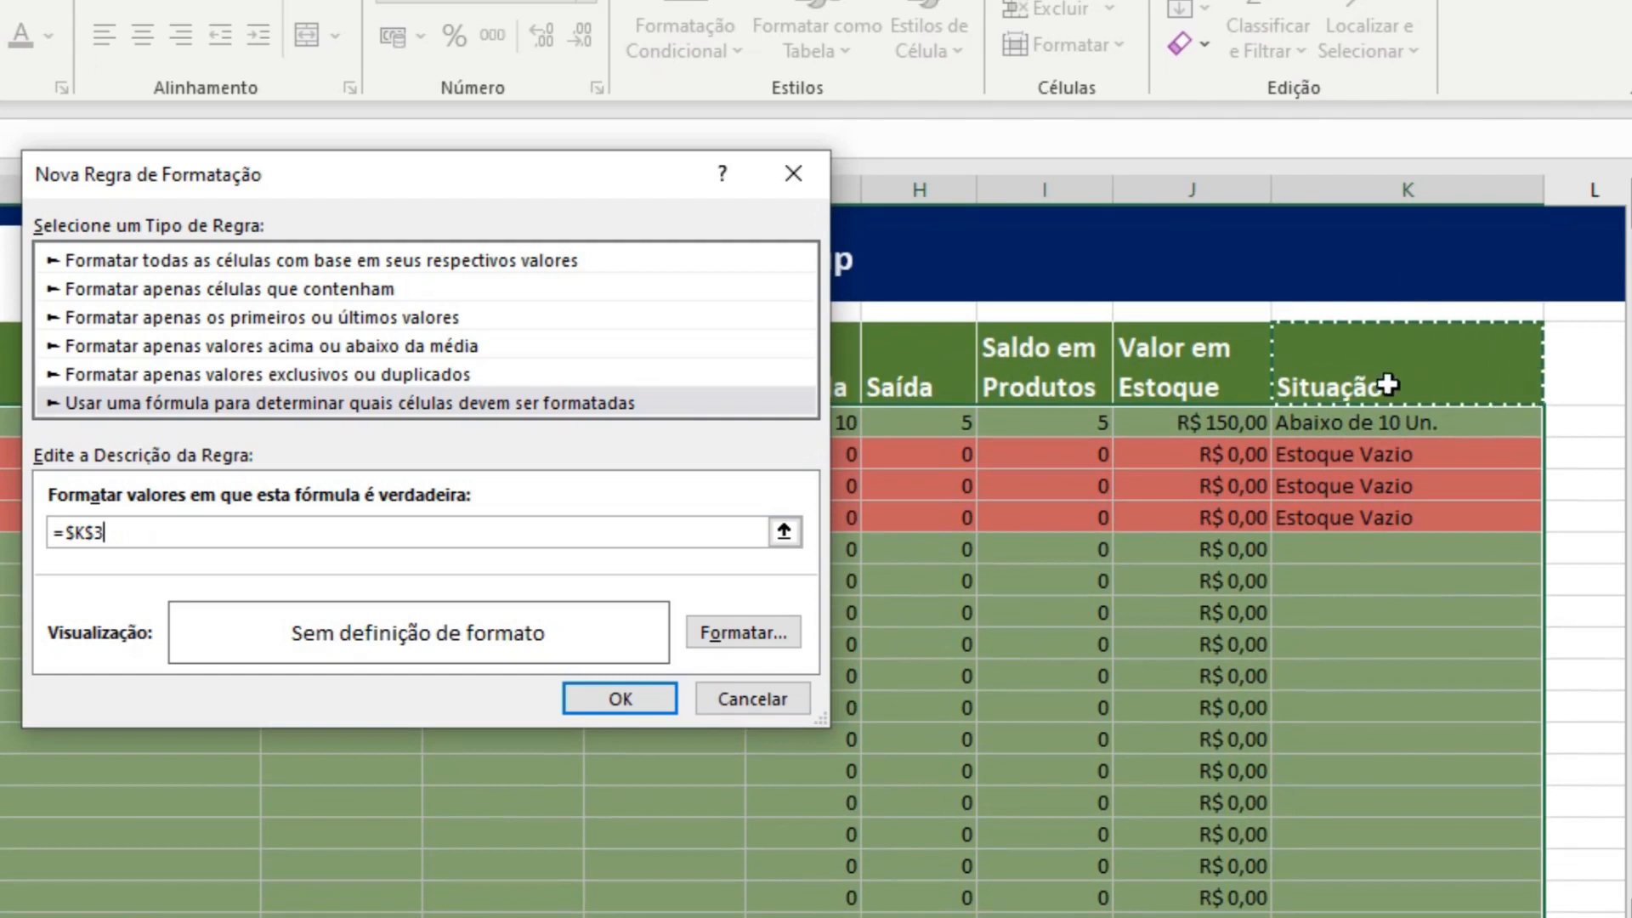
{"action": "left_click", "coordinate": [1376, 425]}
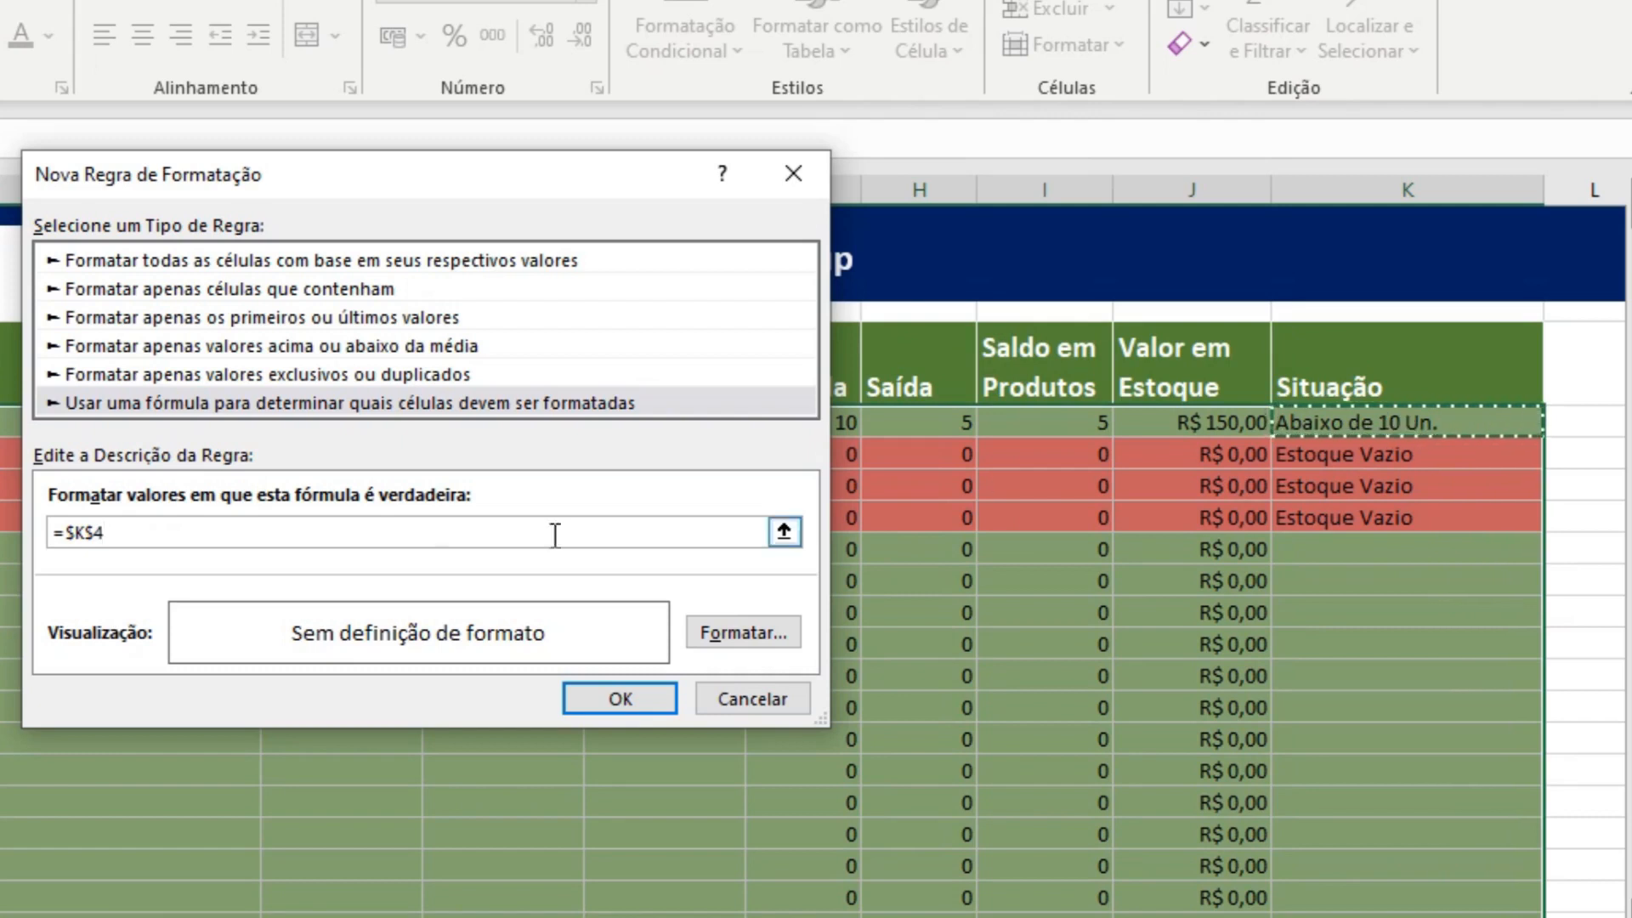
{"action": "left_click", "coordinate": [97, 536]}
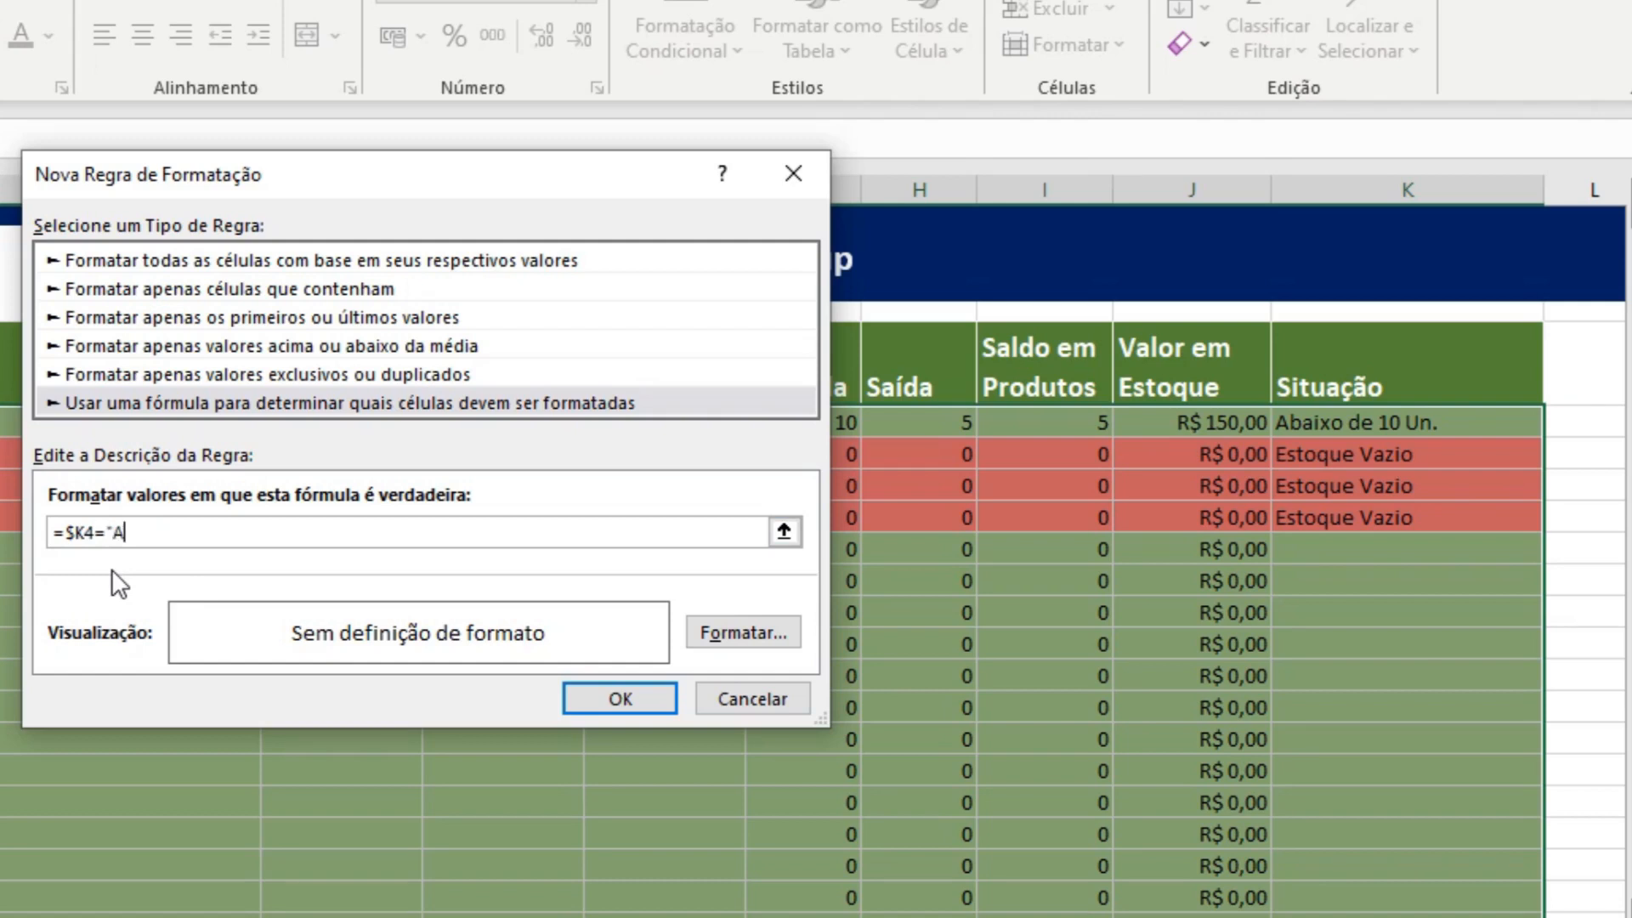
Complete the rule's formula as =$K4="Abaixo de 10 Un.".
{"action": "type", "text": "xo de 10"}
{"action": "type", "text": "Un"}
{"action": "key", "text": "BackSpace"}
{"action": "type", "text": "m."}
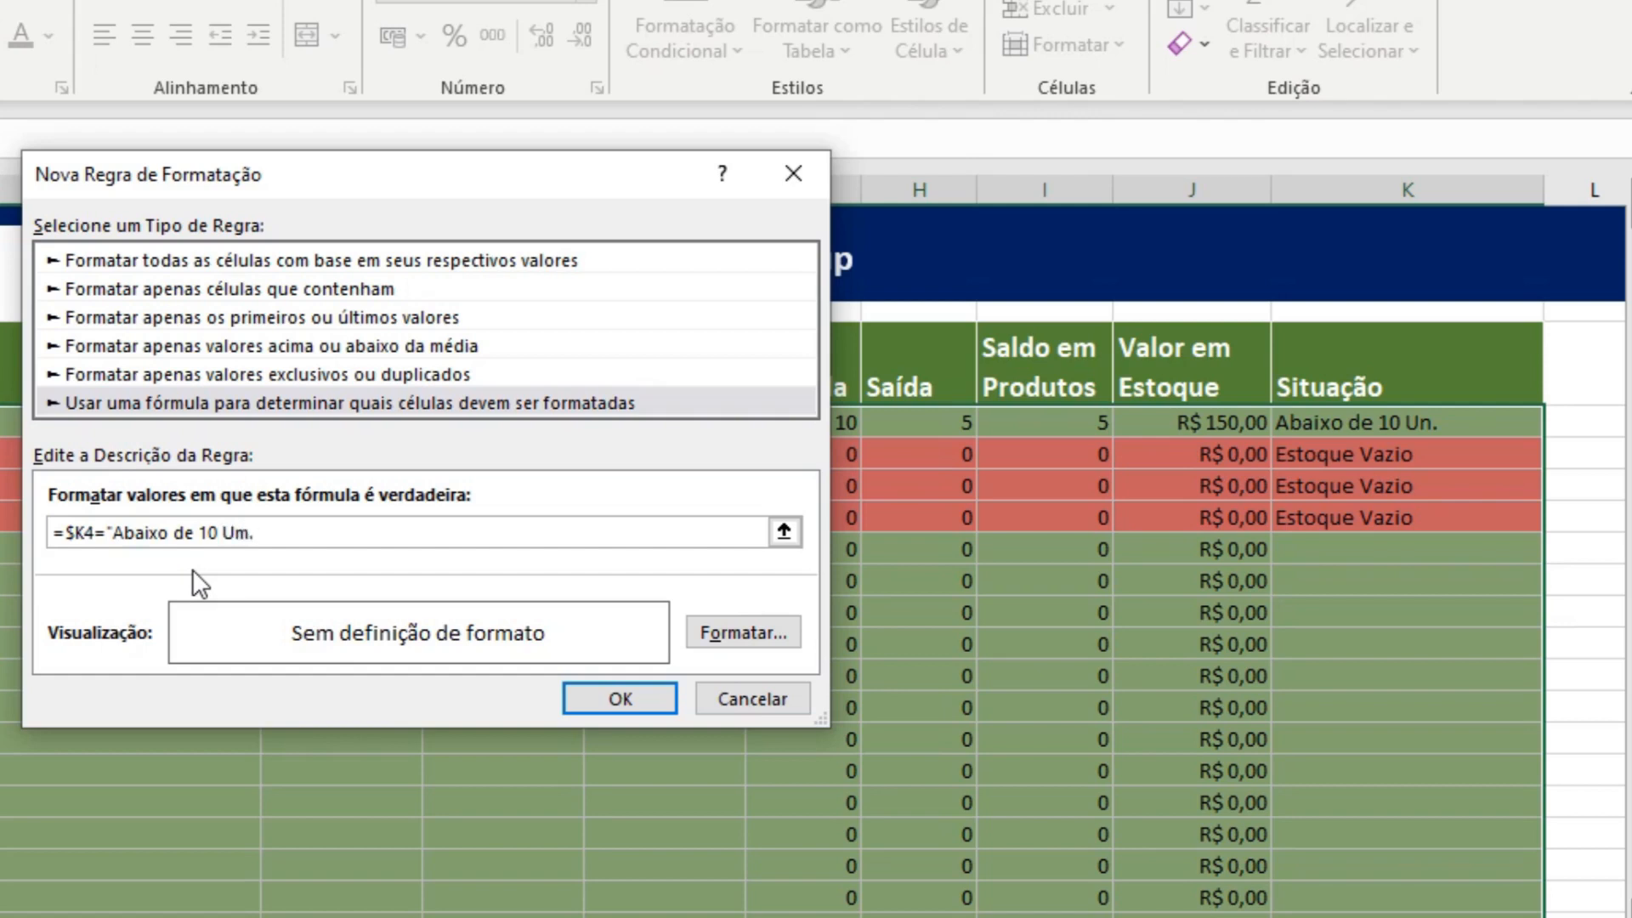
{"action": "key", "text": "BackSpace"}
{"action": "key", "text": "BackSpace"}
{"action": "type", "text": "n.\""}
Give the "Abaixo de 10 Un." rule a light gold background fill and apply it to the product rows.
{"action": "left_click", "coordinate": [732, 633]}
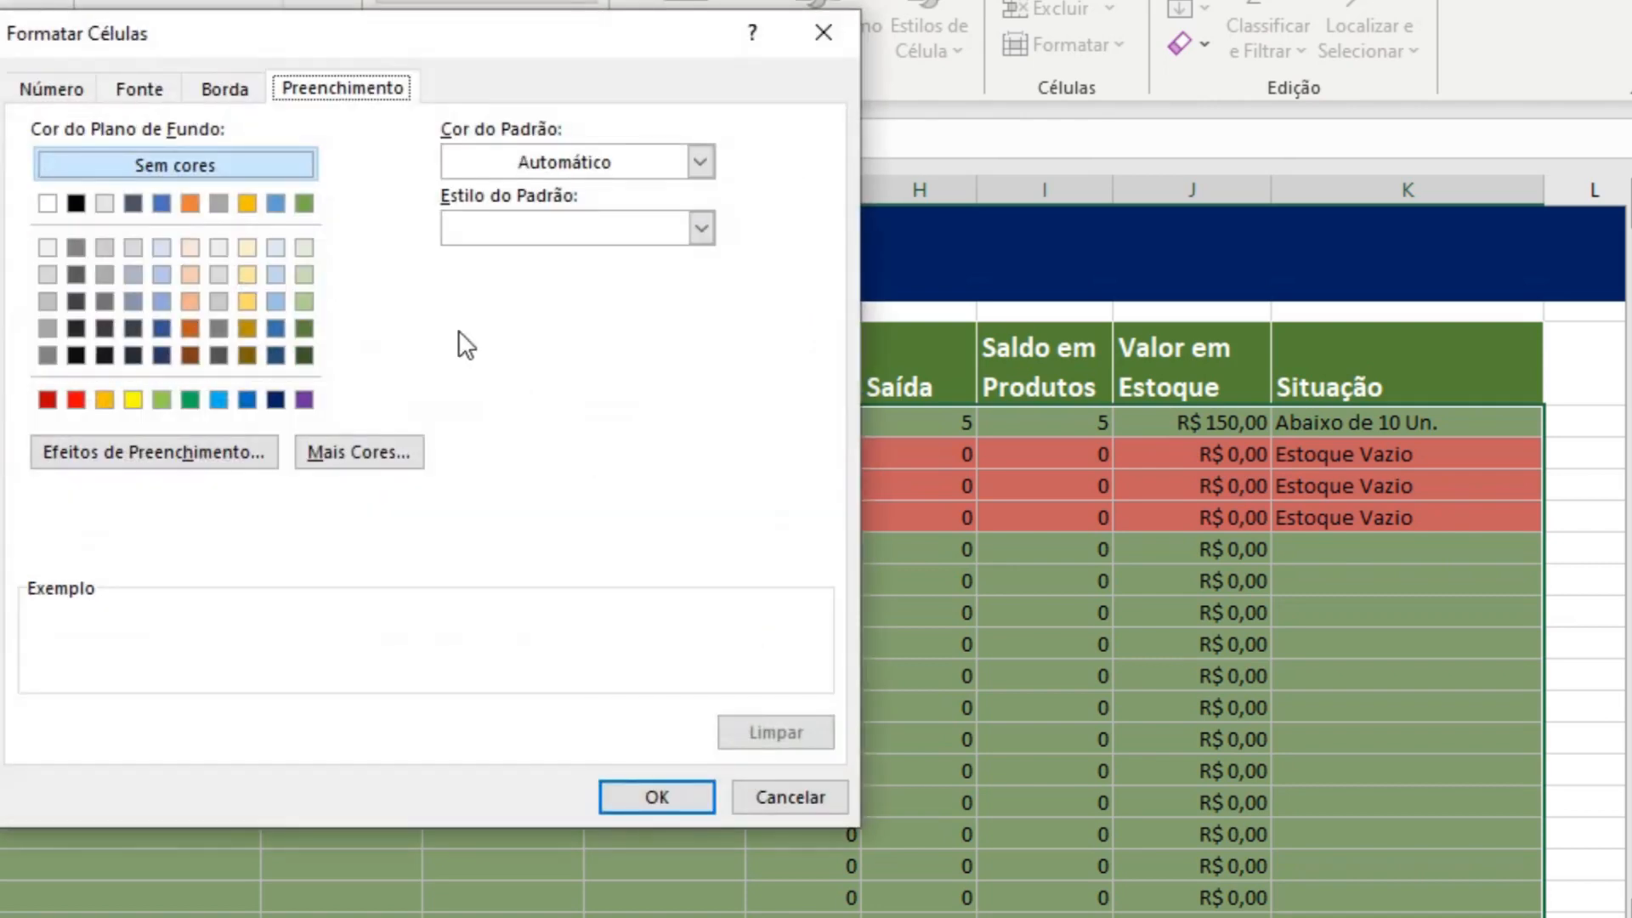
{"action": "left_click", "coordinate": [247, 276]}
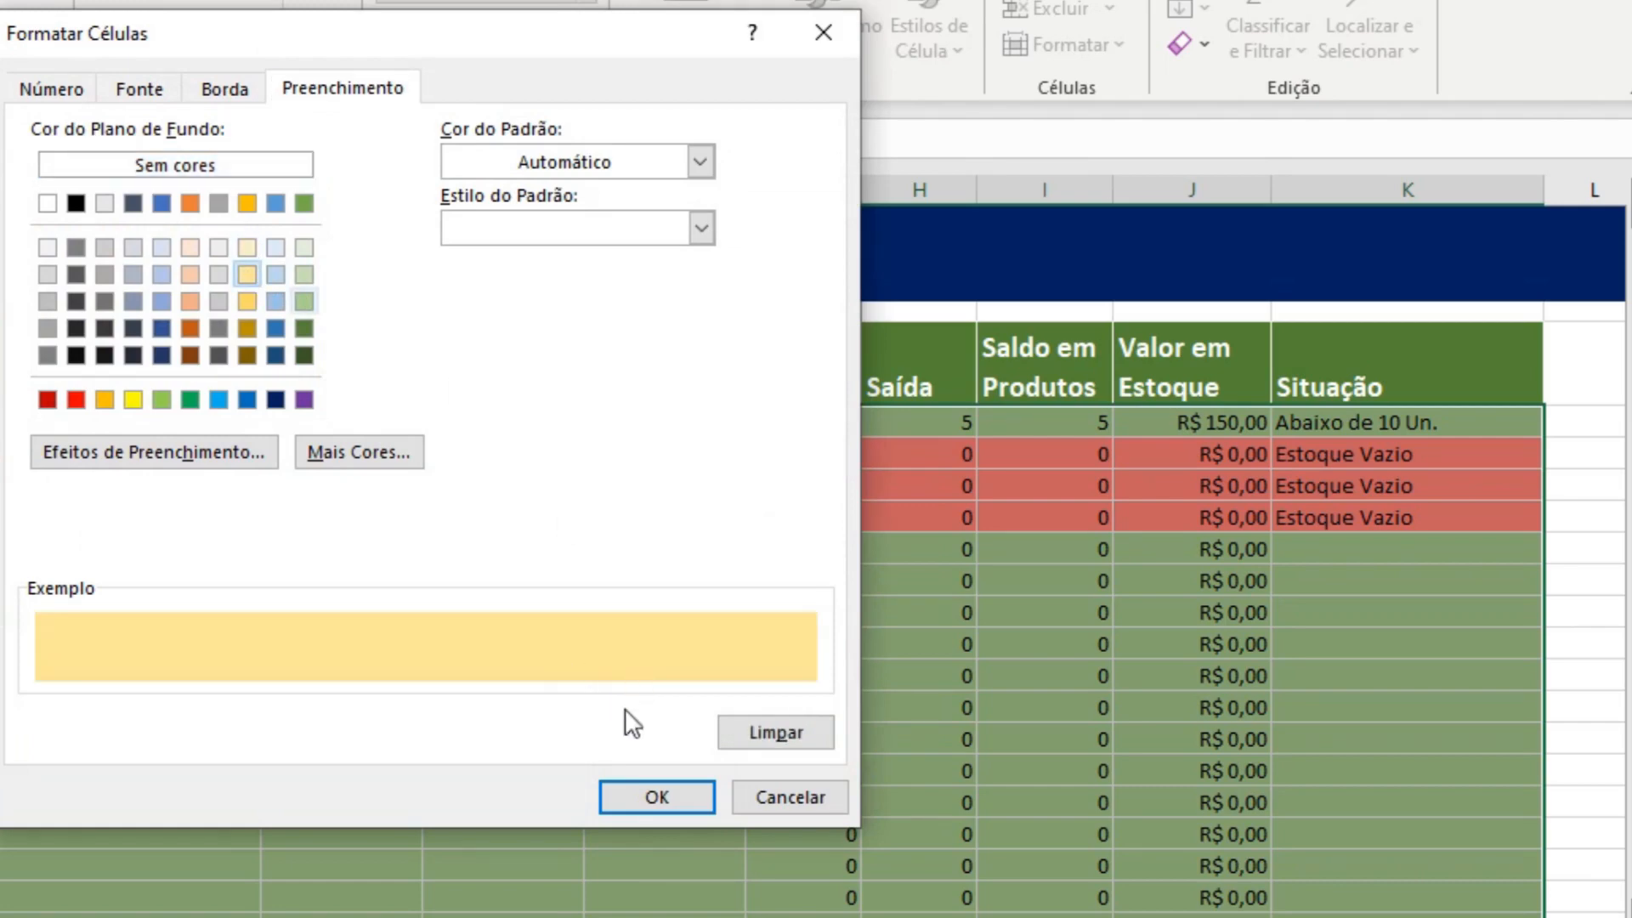
{"action": "left_click", "coordinate": [658, 797]}
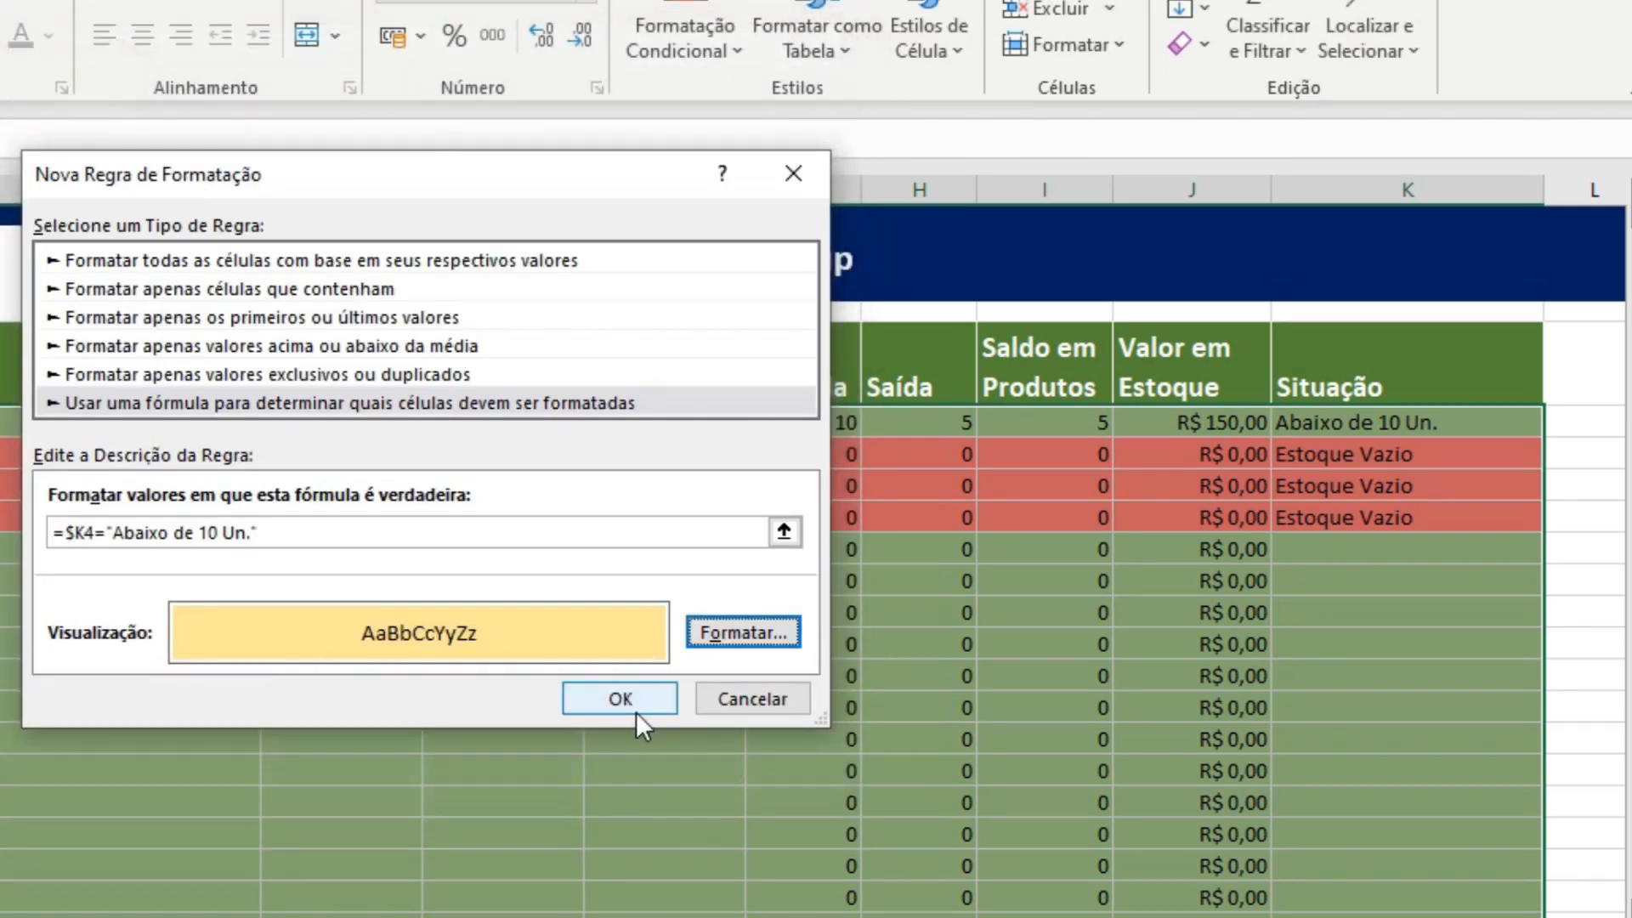
{"action": "left_click", "coordinate": [621, 699]}
{"action": "left_click", "coordinate": [391, 695]}
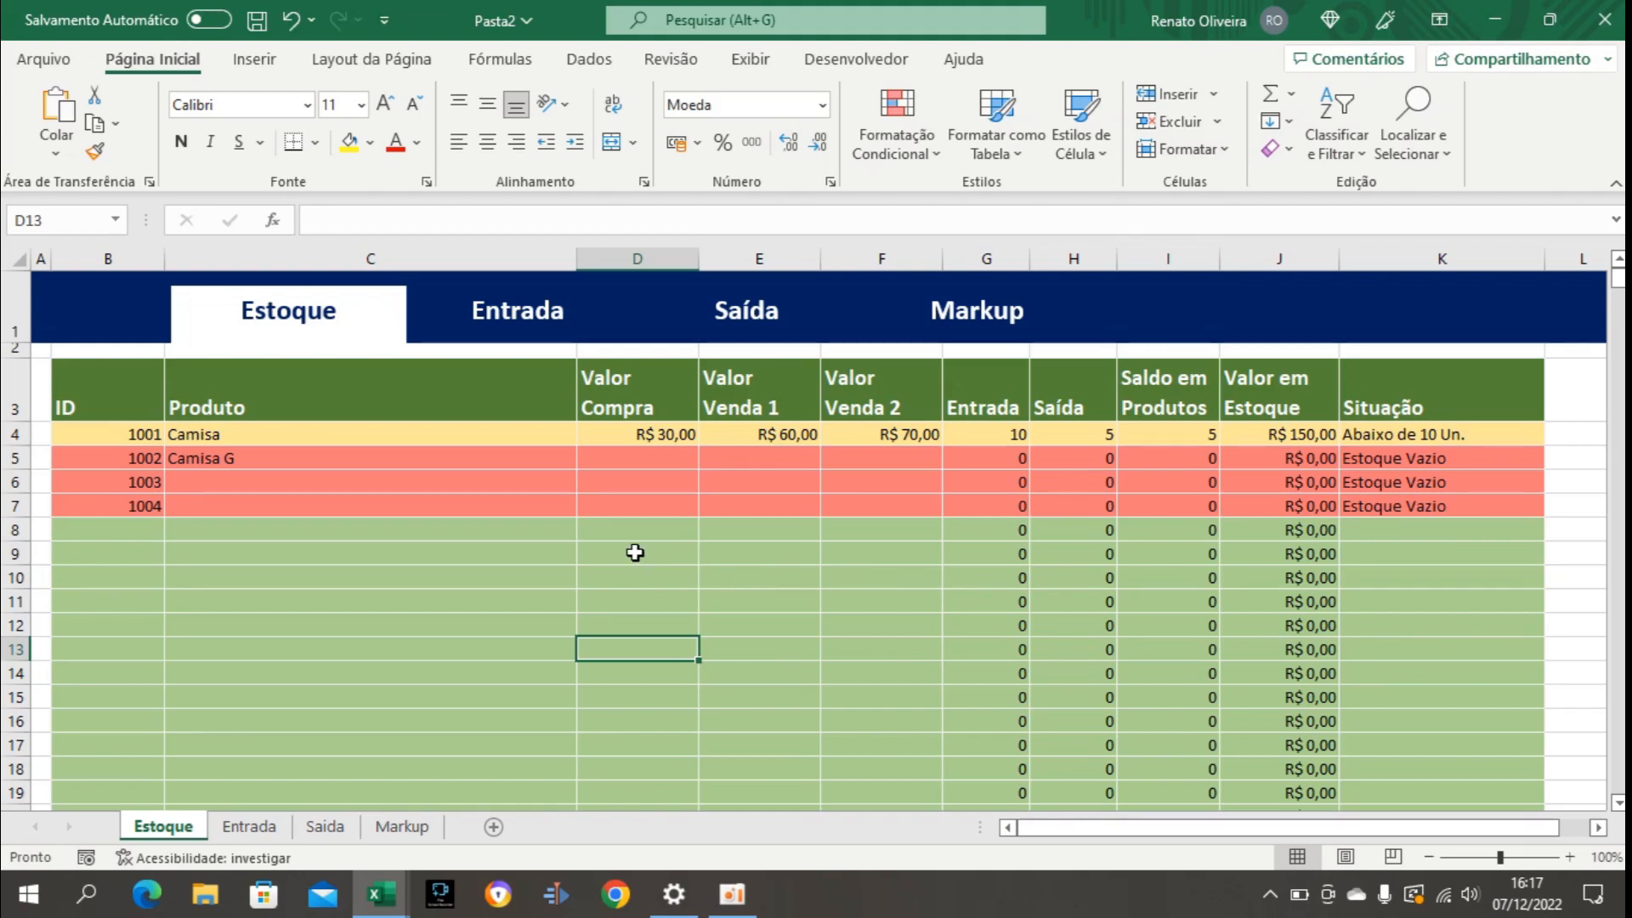
{"action": "left_click", "coordinate": [488, 562]}
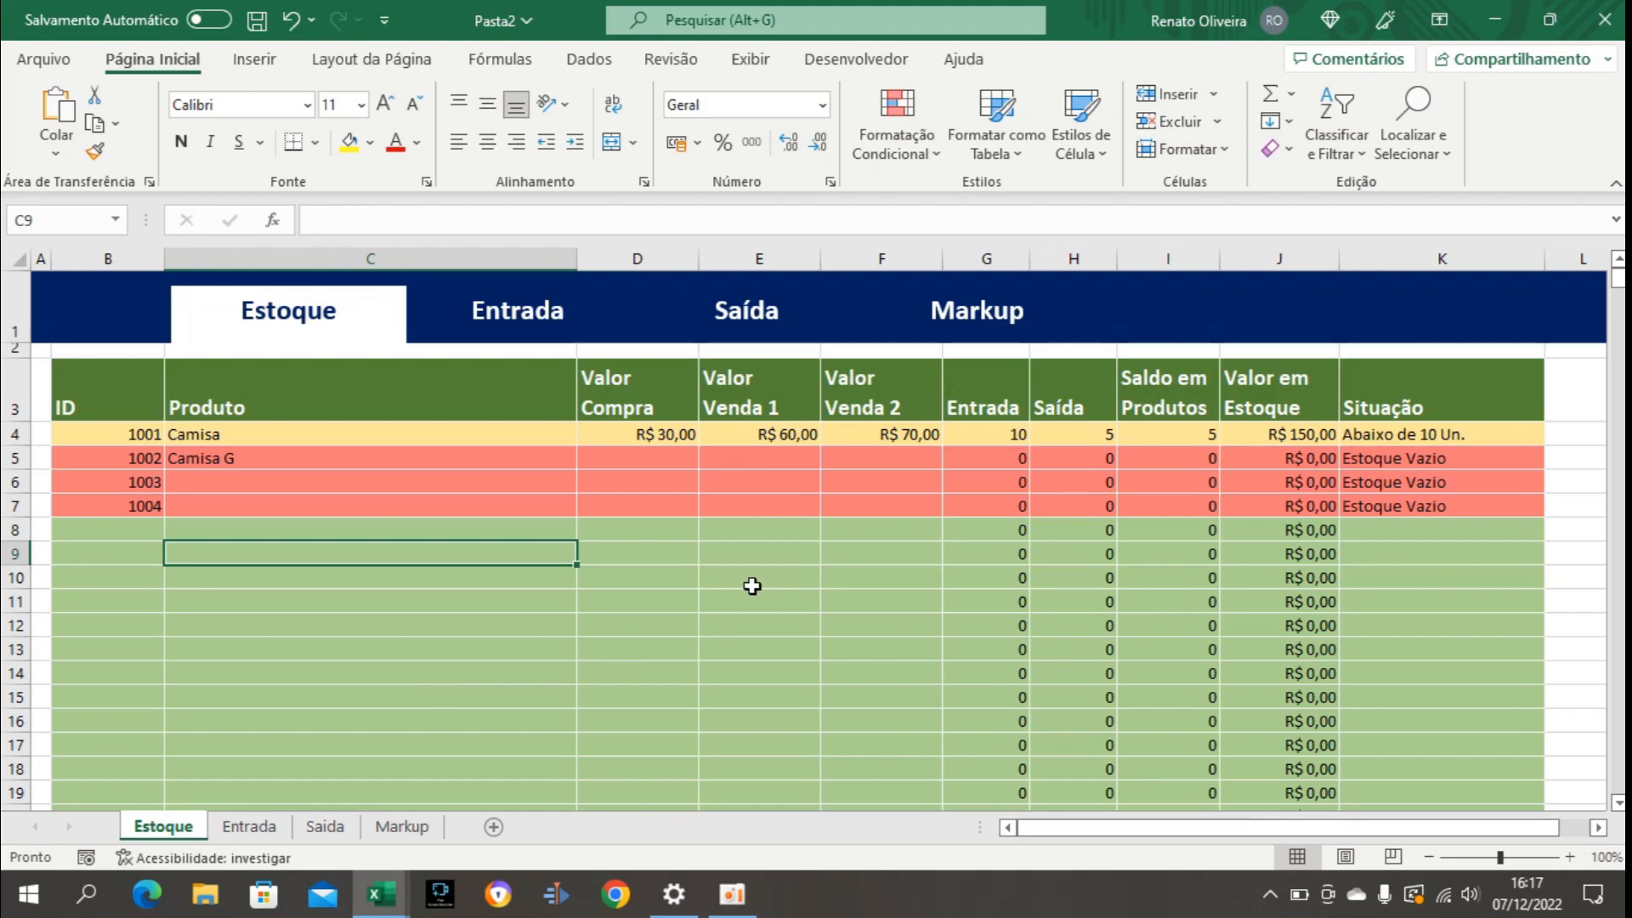
{"action": "left_click", "coordinate": [650, 591]}
{"action": "left_click", "coordinate": [801, 587]}
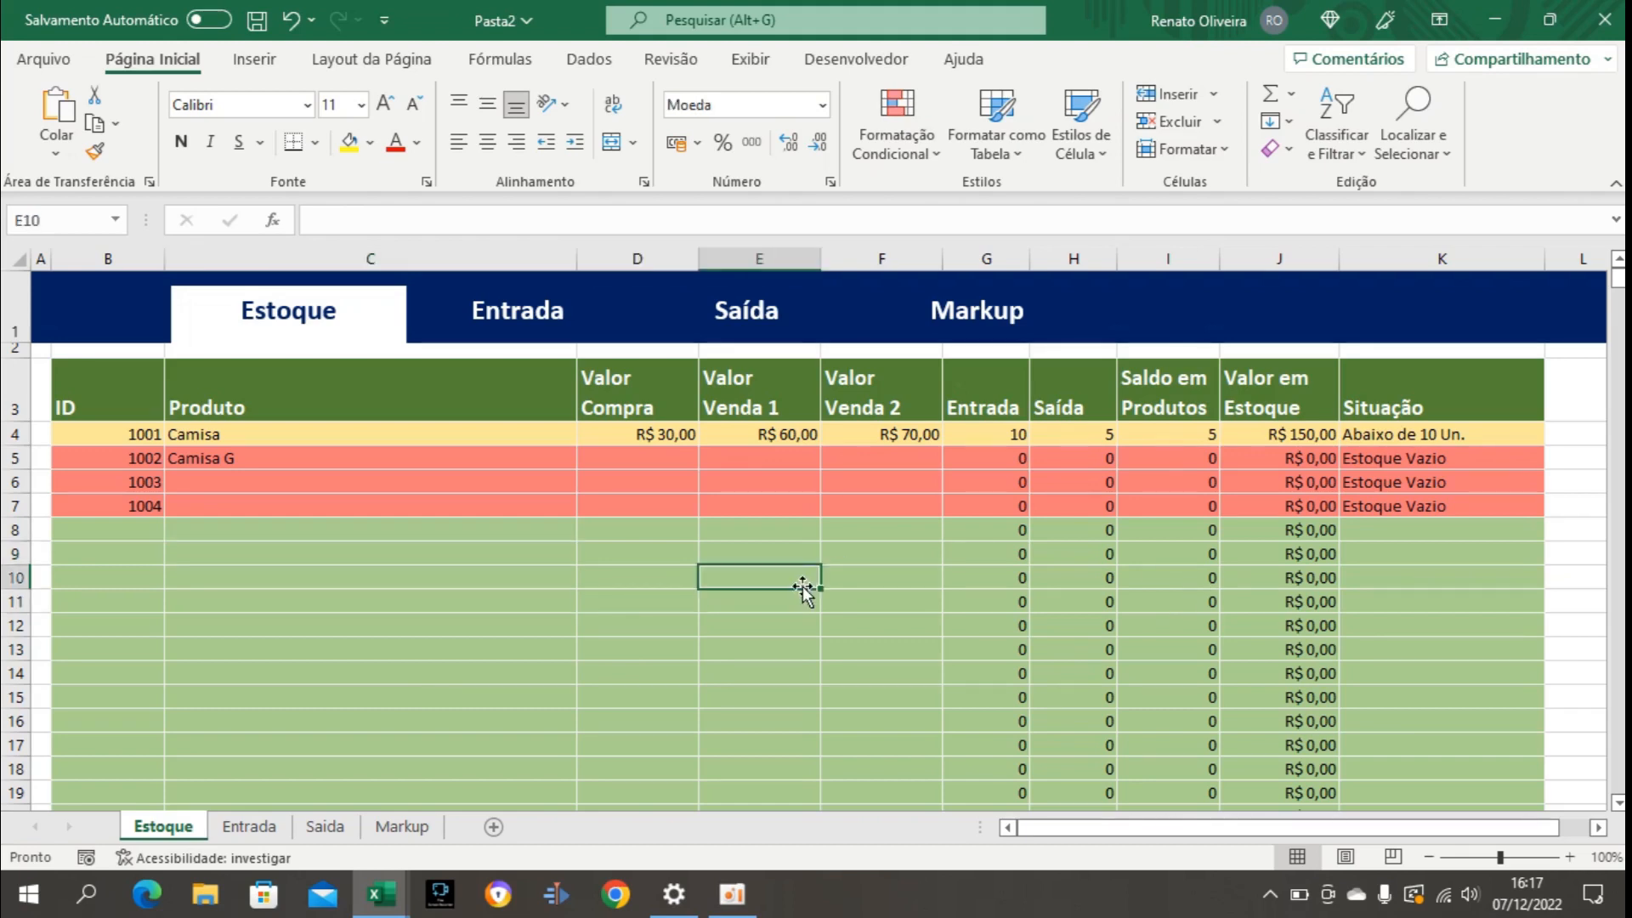
{"action": "left_click", "coordinate": [879, 579]}
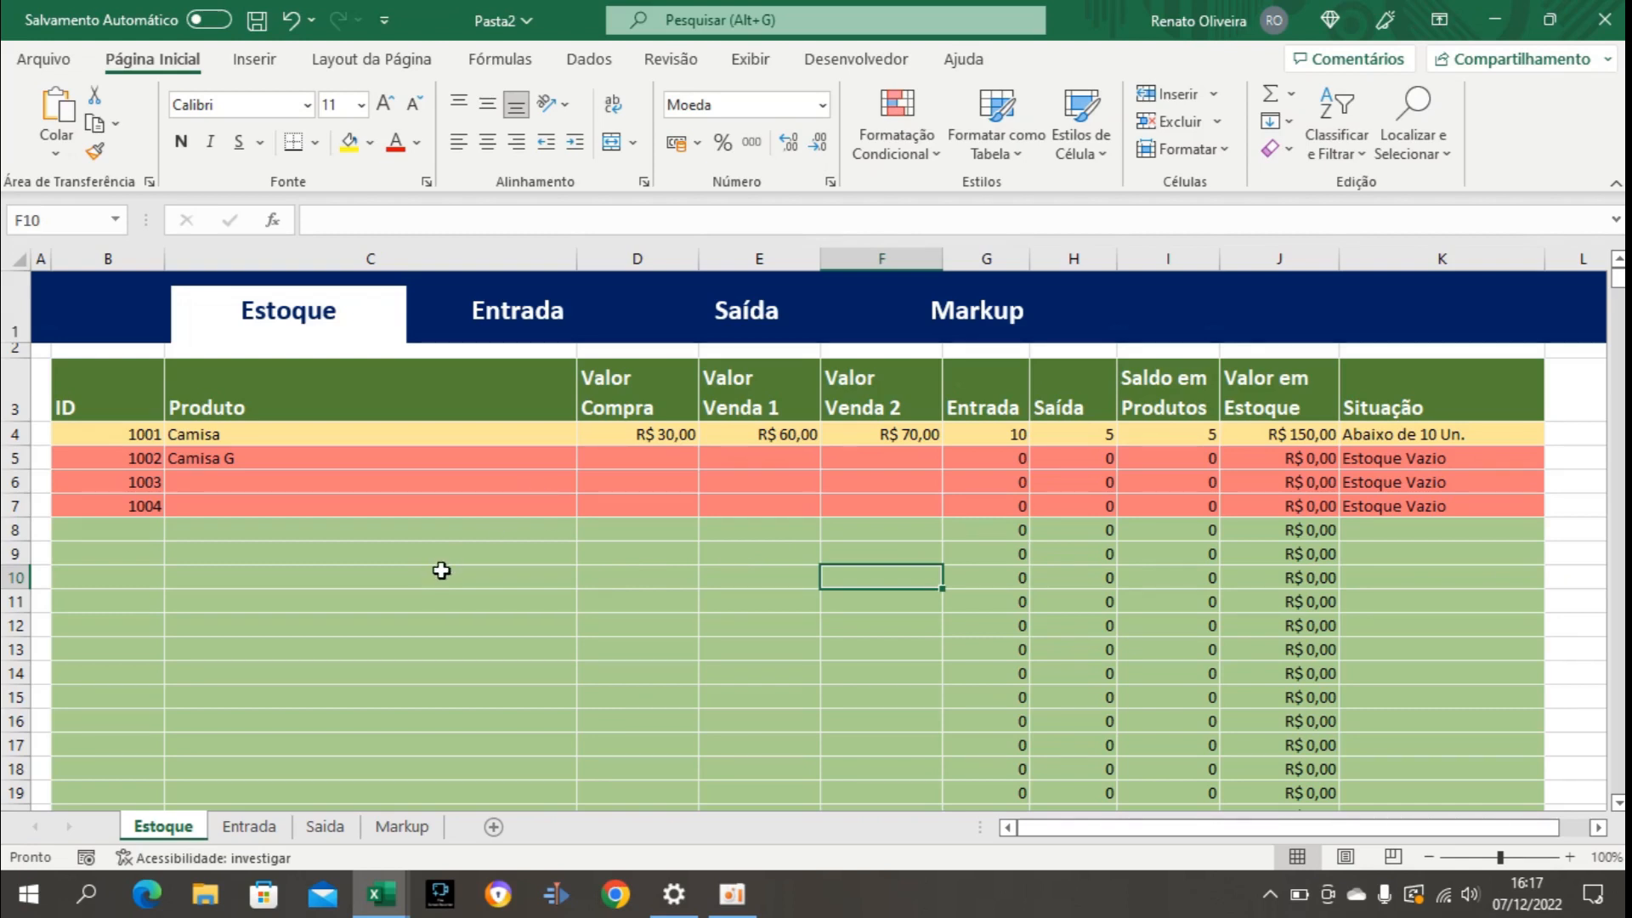
Look through the Entrada, Saída and Markup sheets with the header links and return to the Estoque sheet.
{"action": "left_click", "coordinate": [526, 325]}
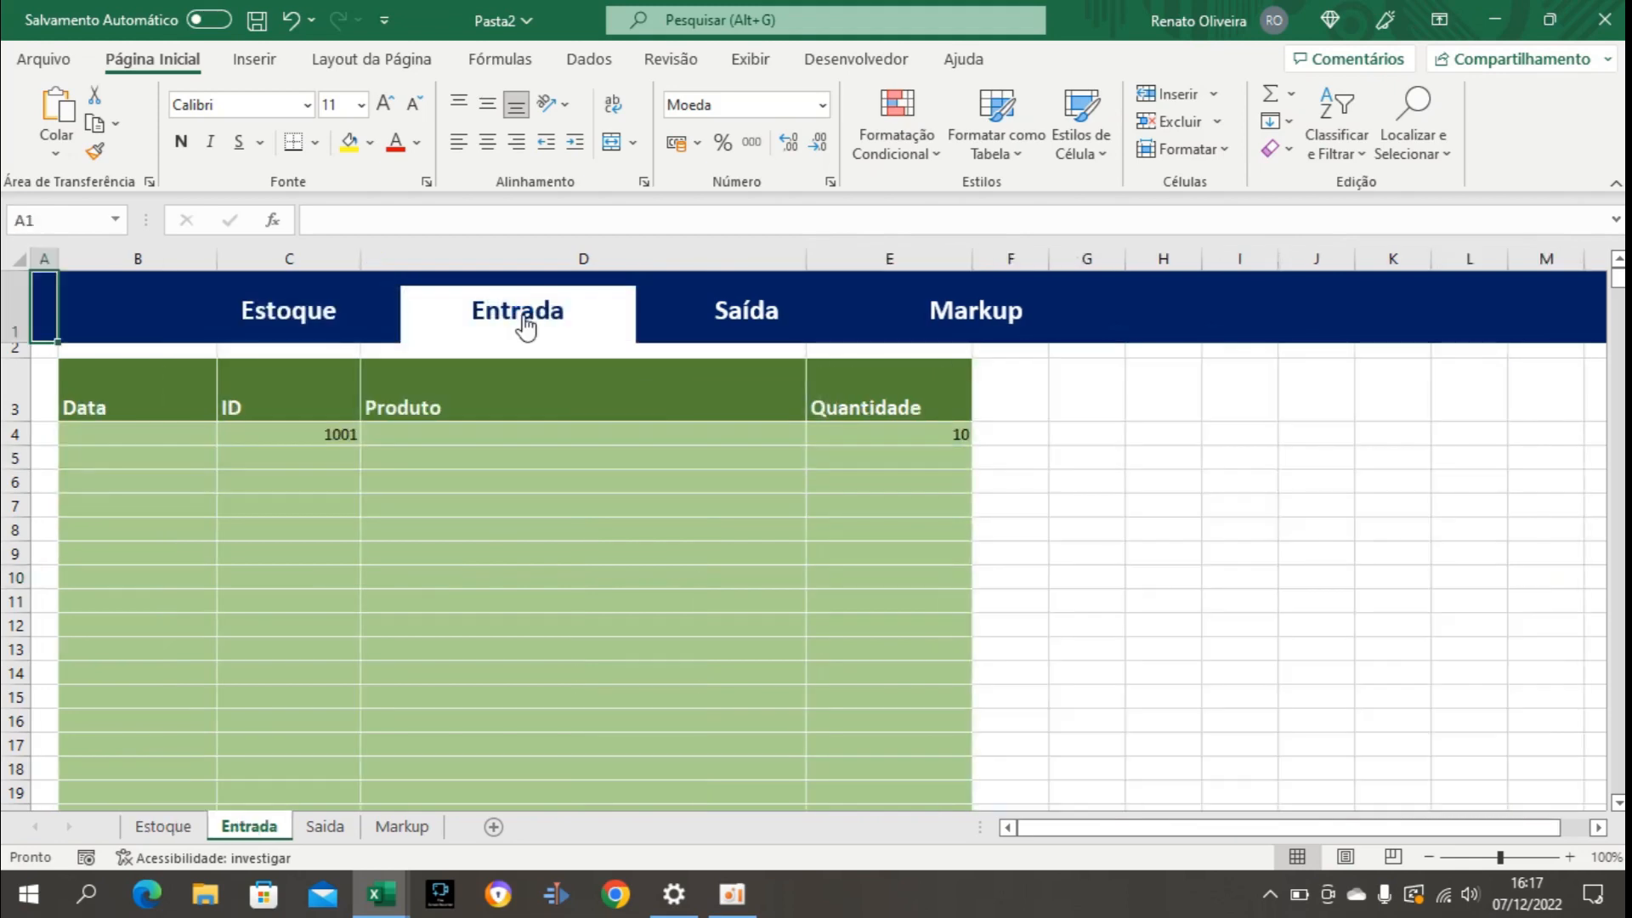
{"action": "left_click", "coordinate": [741, 328]}
{"action": "left_click", "coordinate": [914, 330]}
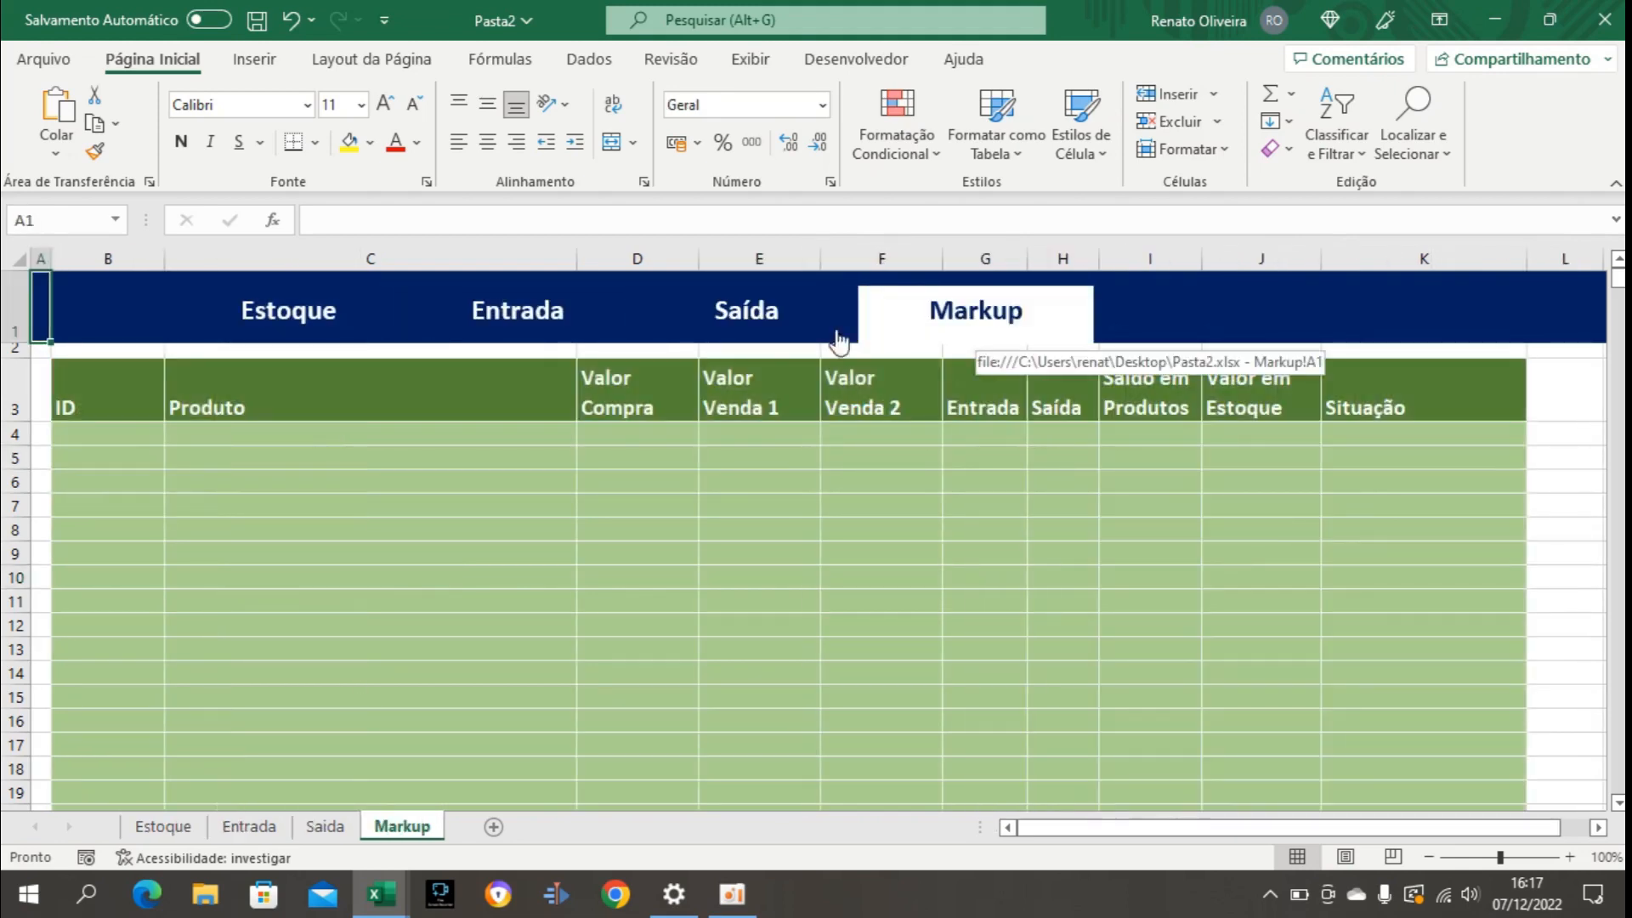
{"action": "left_click", "coordinate": [510, 332]}
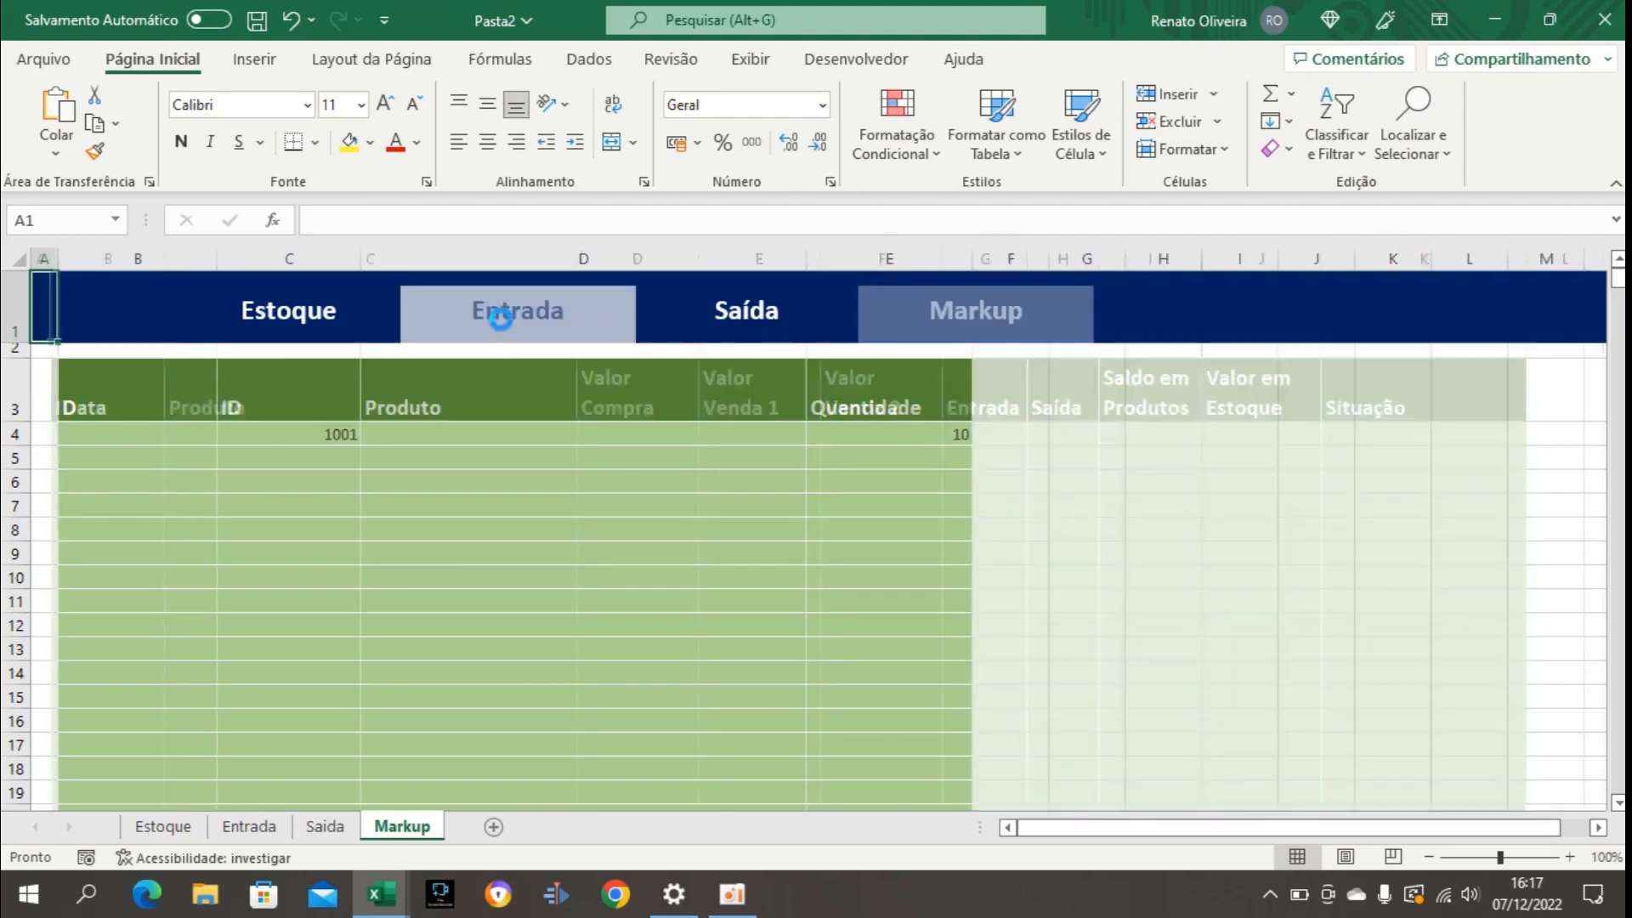
{"action": "left_click", "coordinate": [315, 327]}
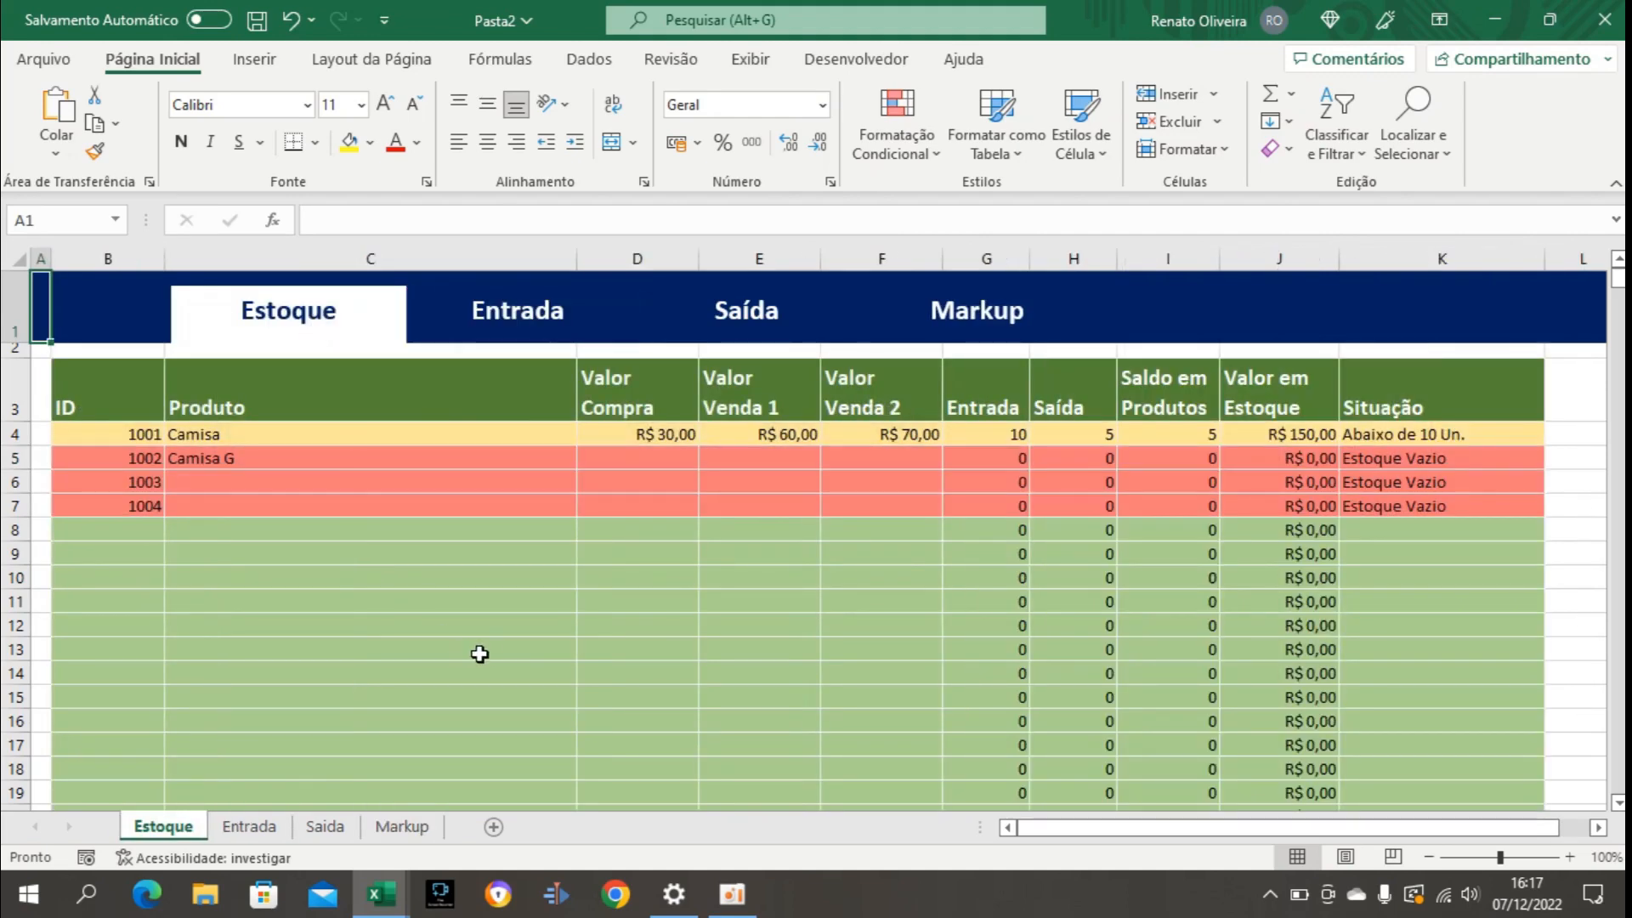